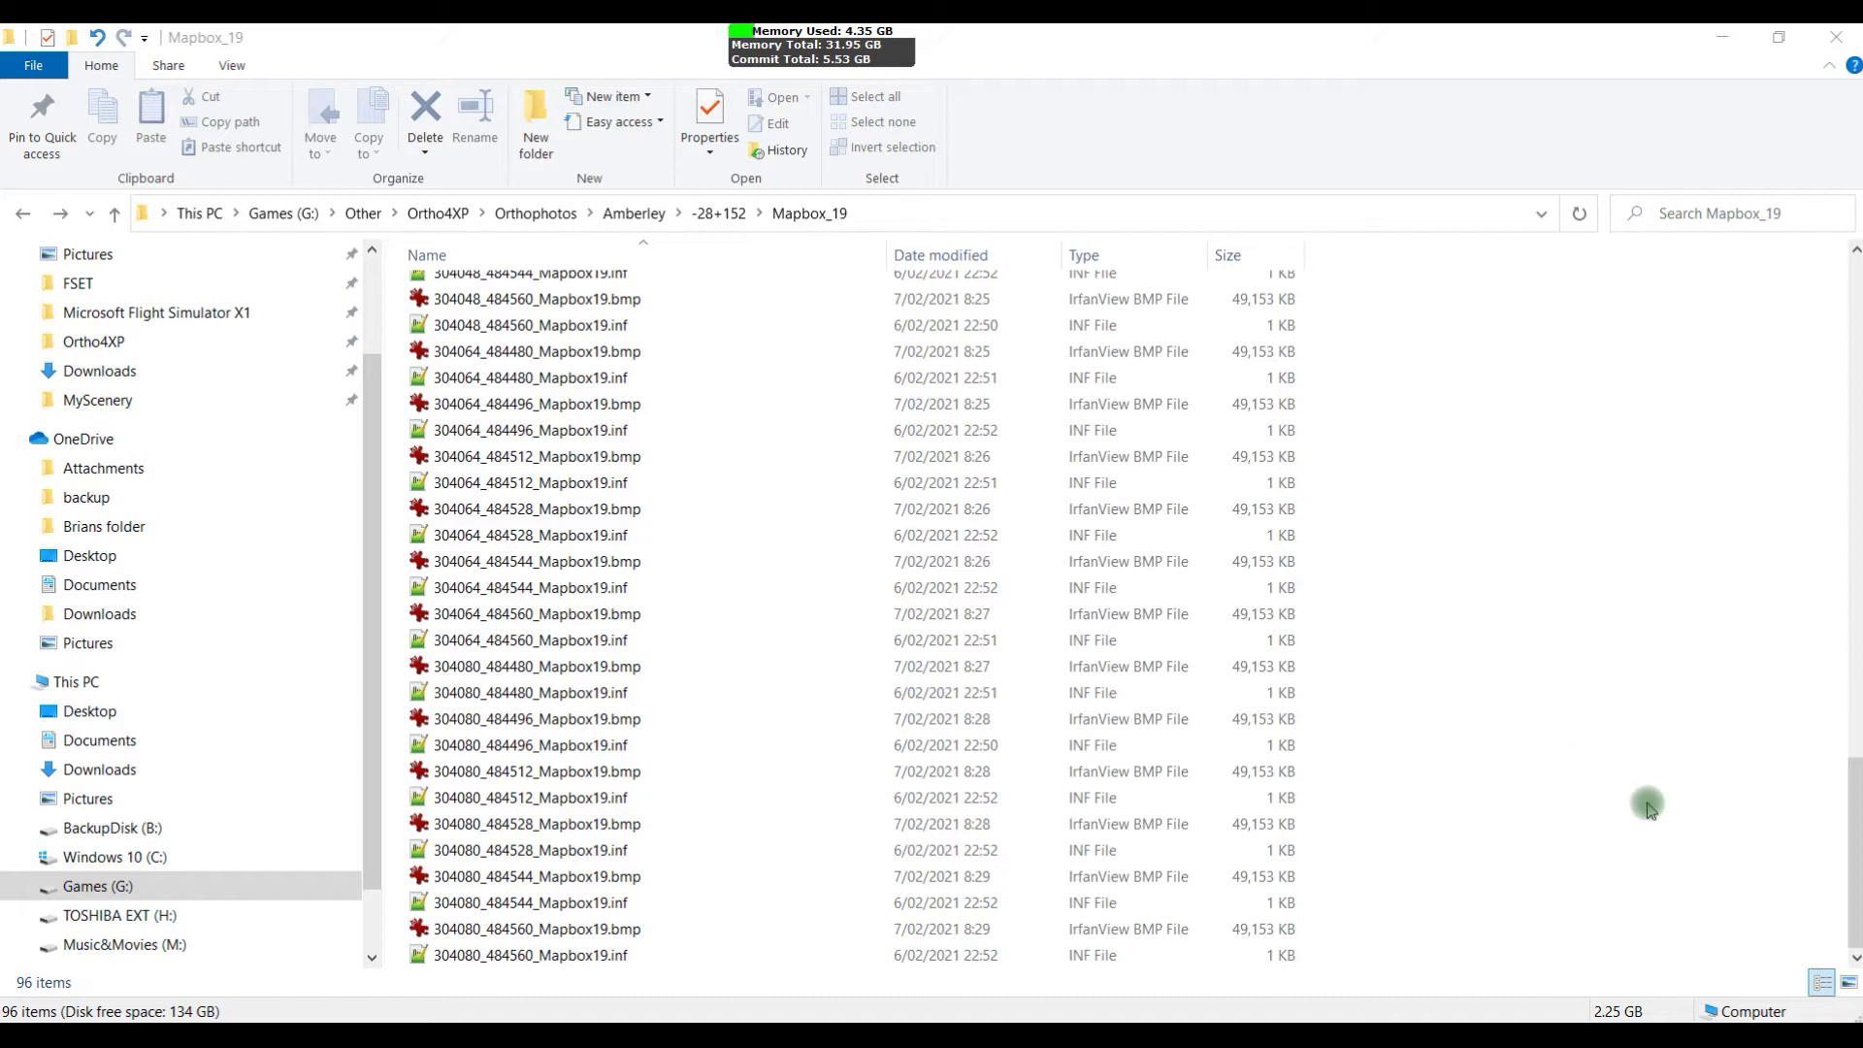
Step: Create a new text document in the Mapbox_19 folder alongside the bmp and inf files
{"action": "left_click_drag", "start_coordinate": [1853, 859], "coordinate": [1854, 342]}
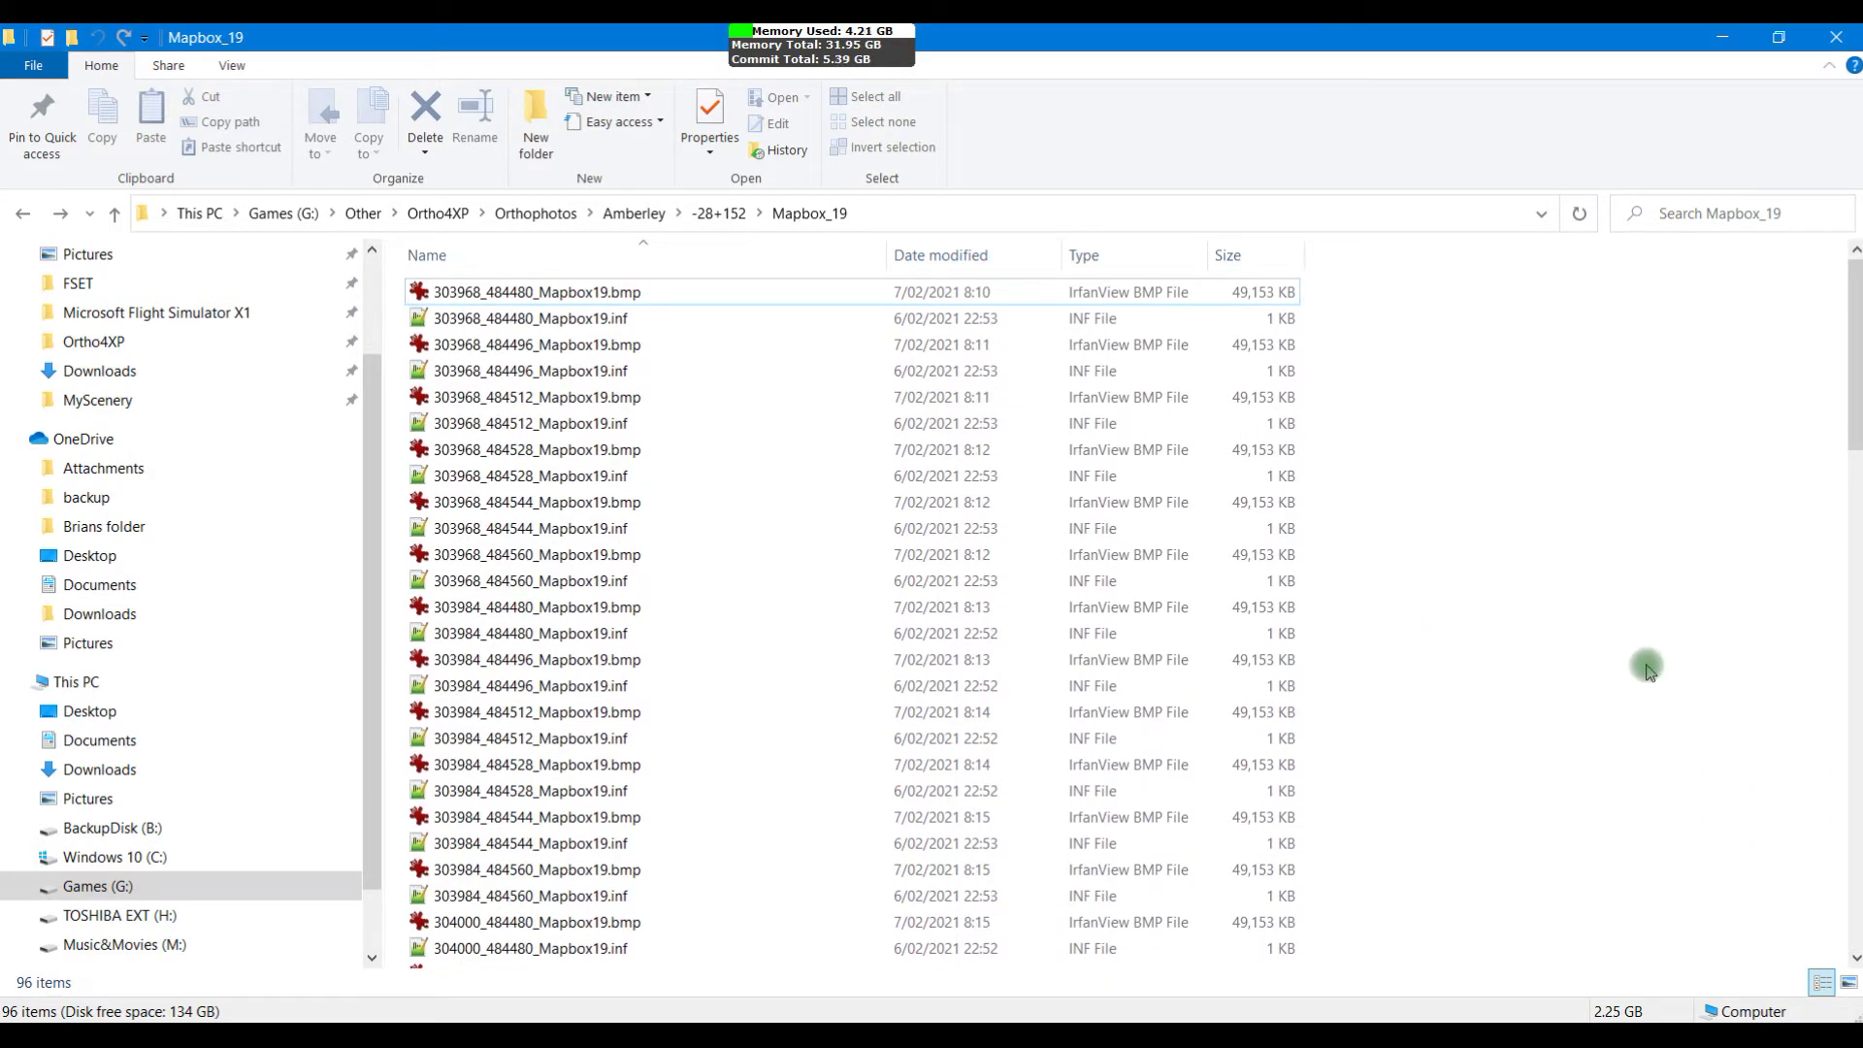
{"action": "scroll", "coordinate": [1647, 670], "scroll_direction": "down", "scroll_amount": 4}
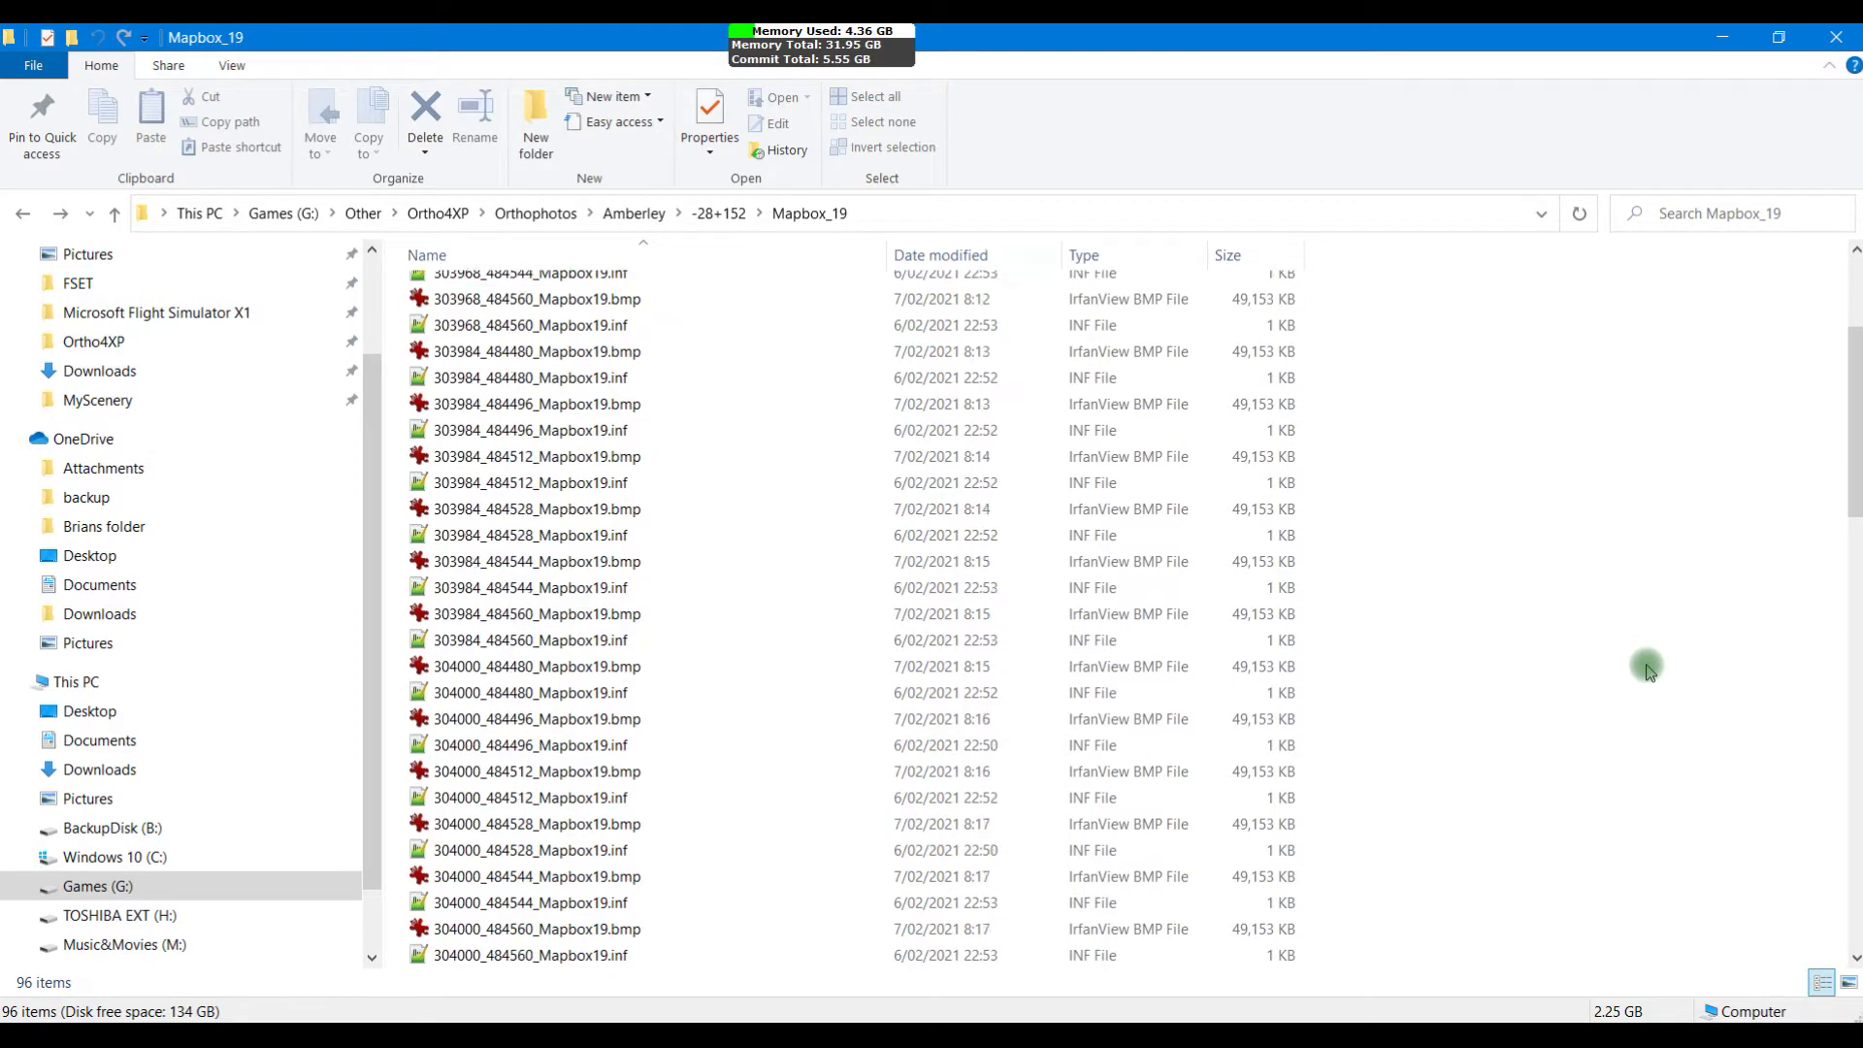
{"action": "scroll", "coordinate": [1647, 669], "scroll_direction": "down", "scroll_amount": 15}
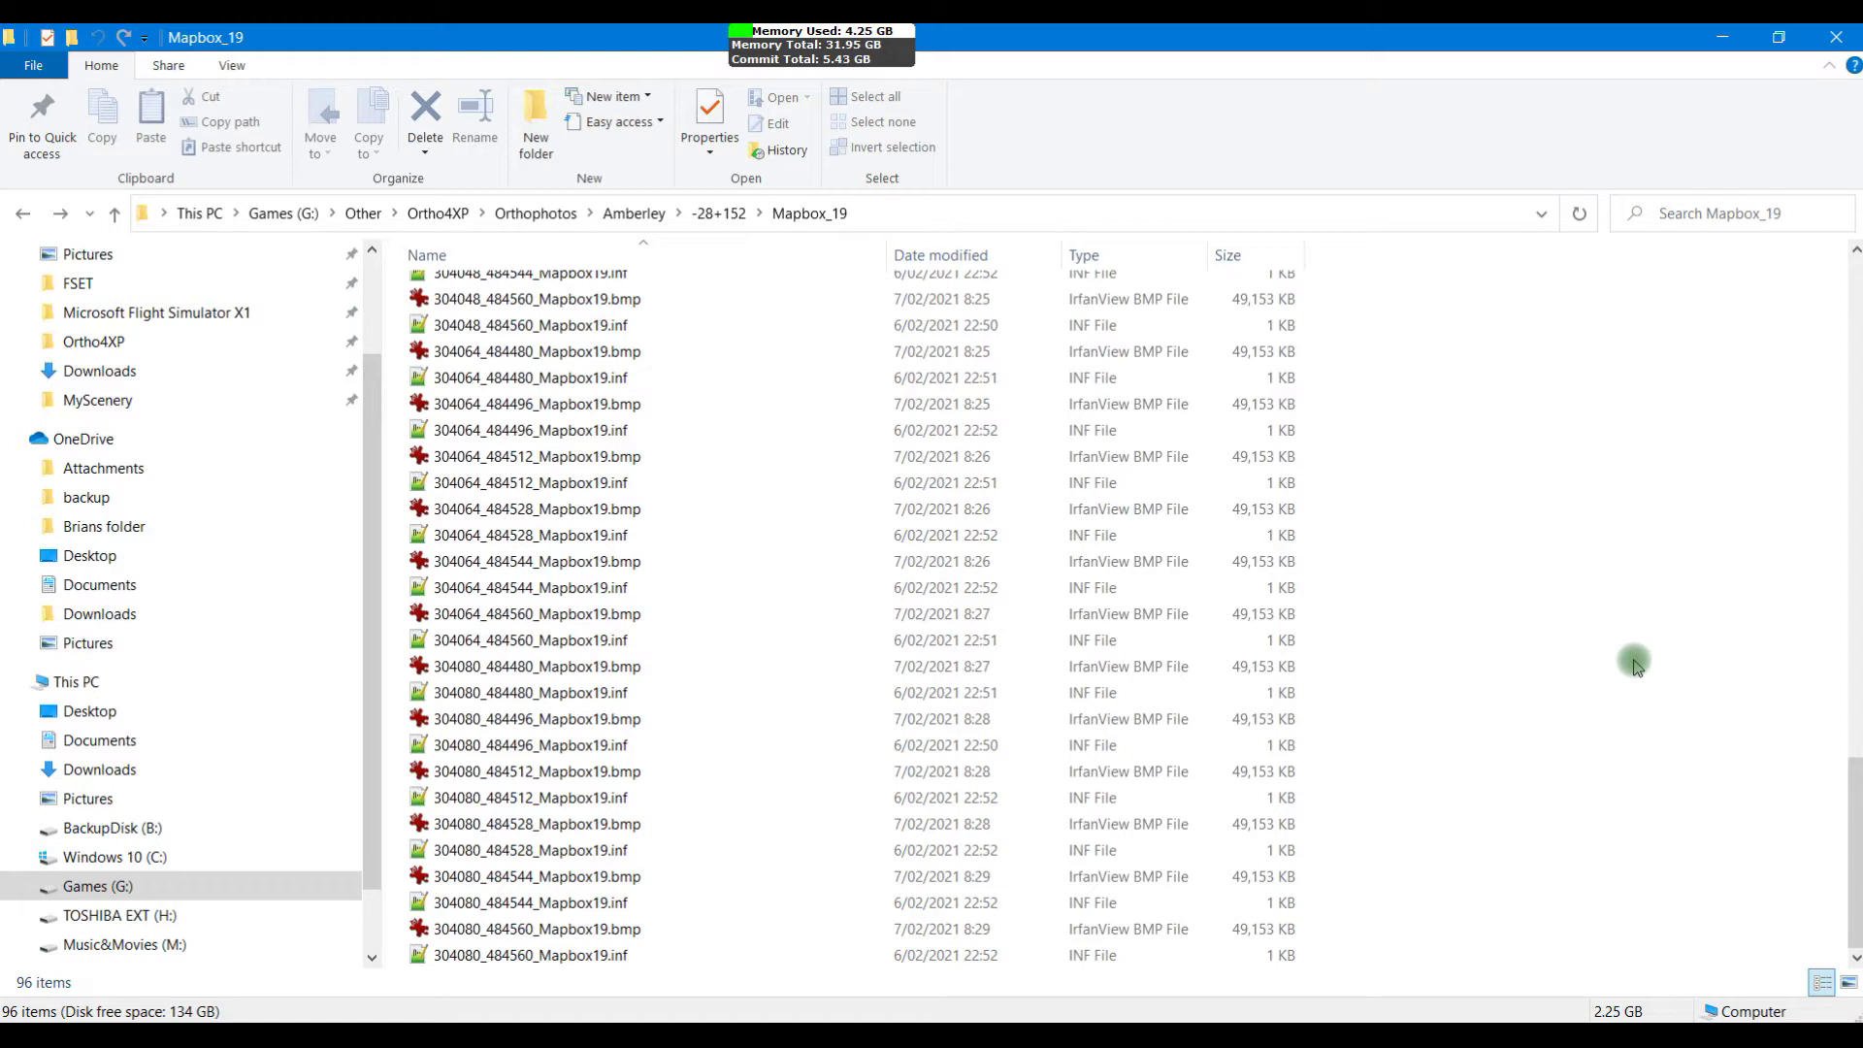
{"action": "scroll", "coordinate": [1635, 664], "scroll_direction": "up", "scroll_amount": 15}
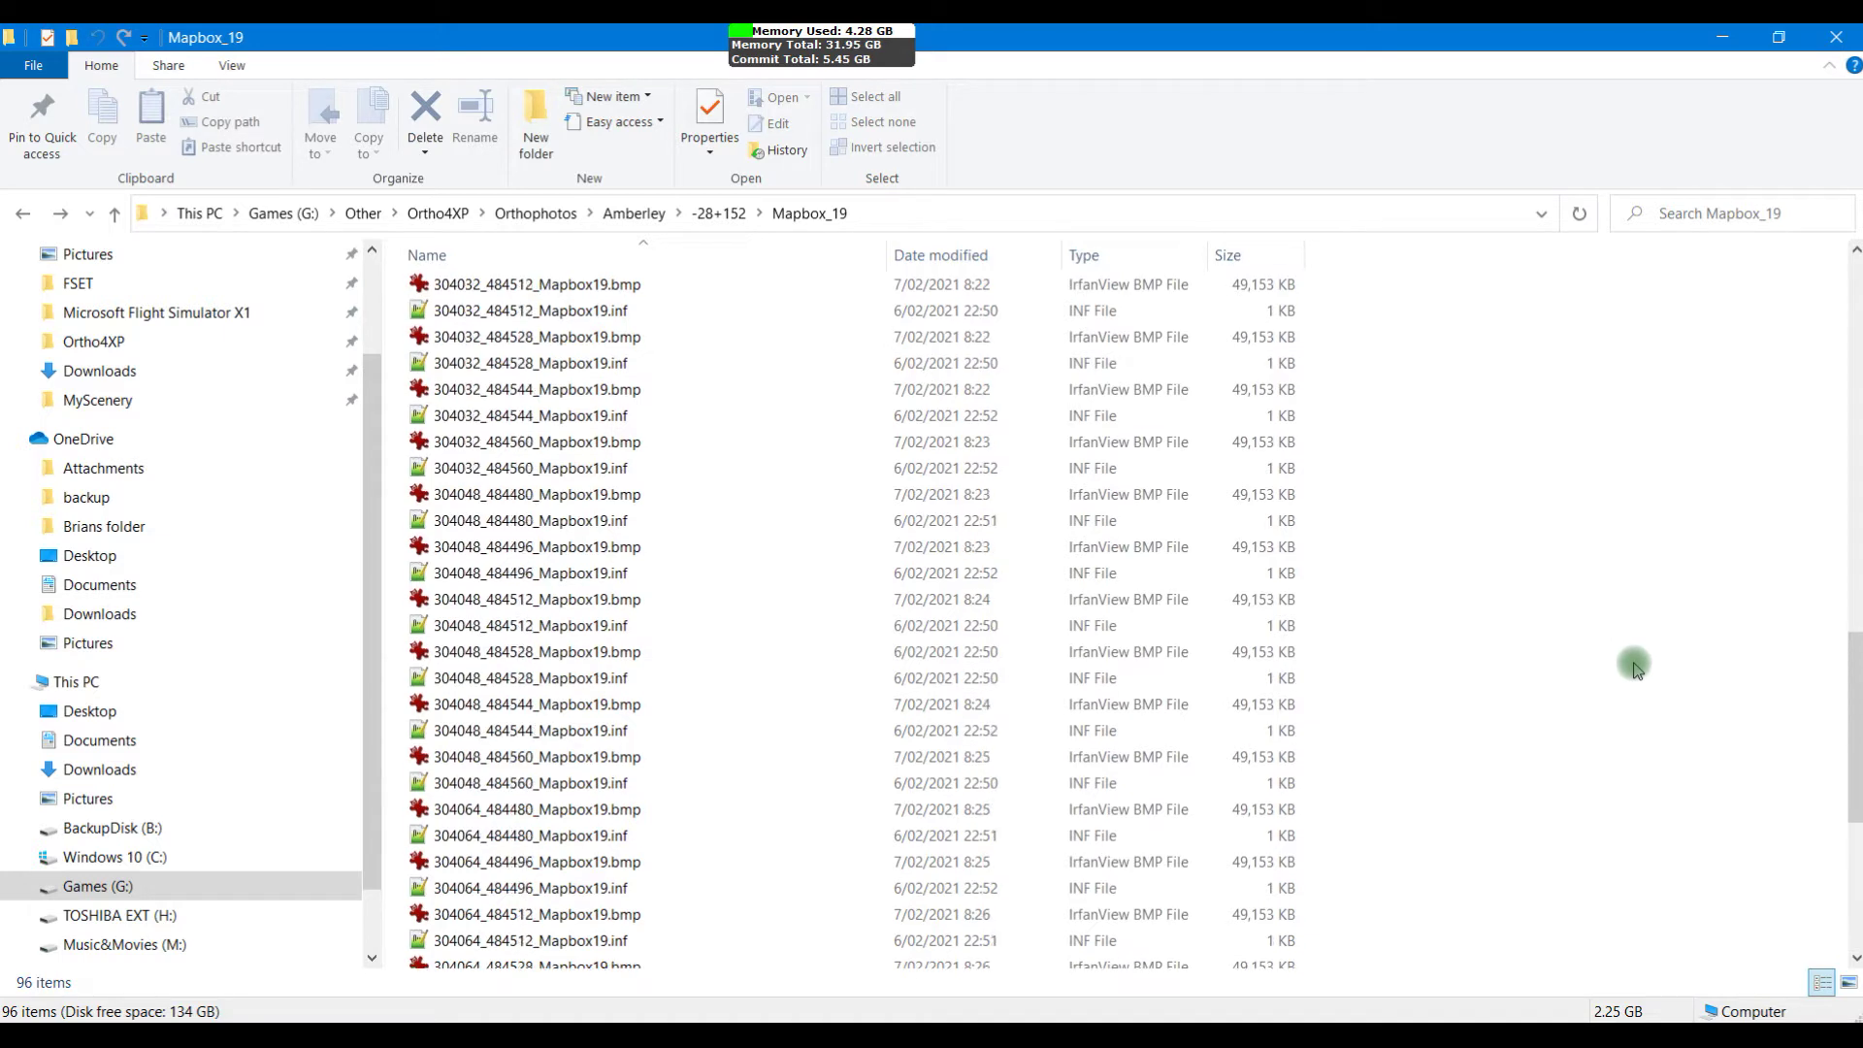
{"action": "scroll", "coordinate": [1635, 665], "scroll_direction": "up", "scroll_amount": 3}
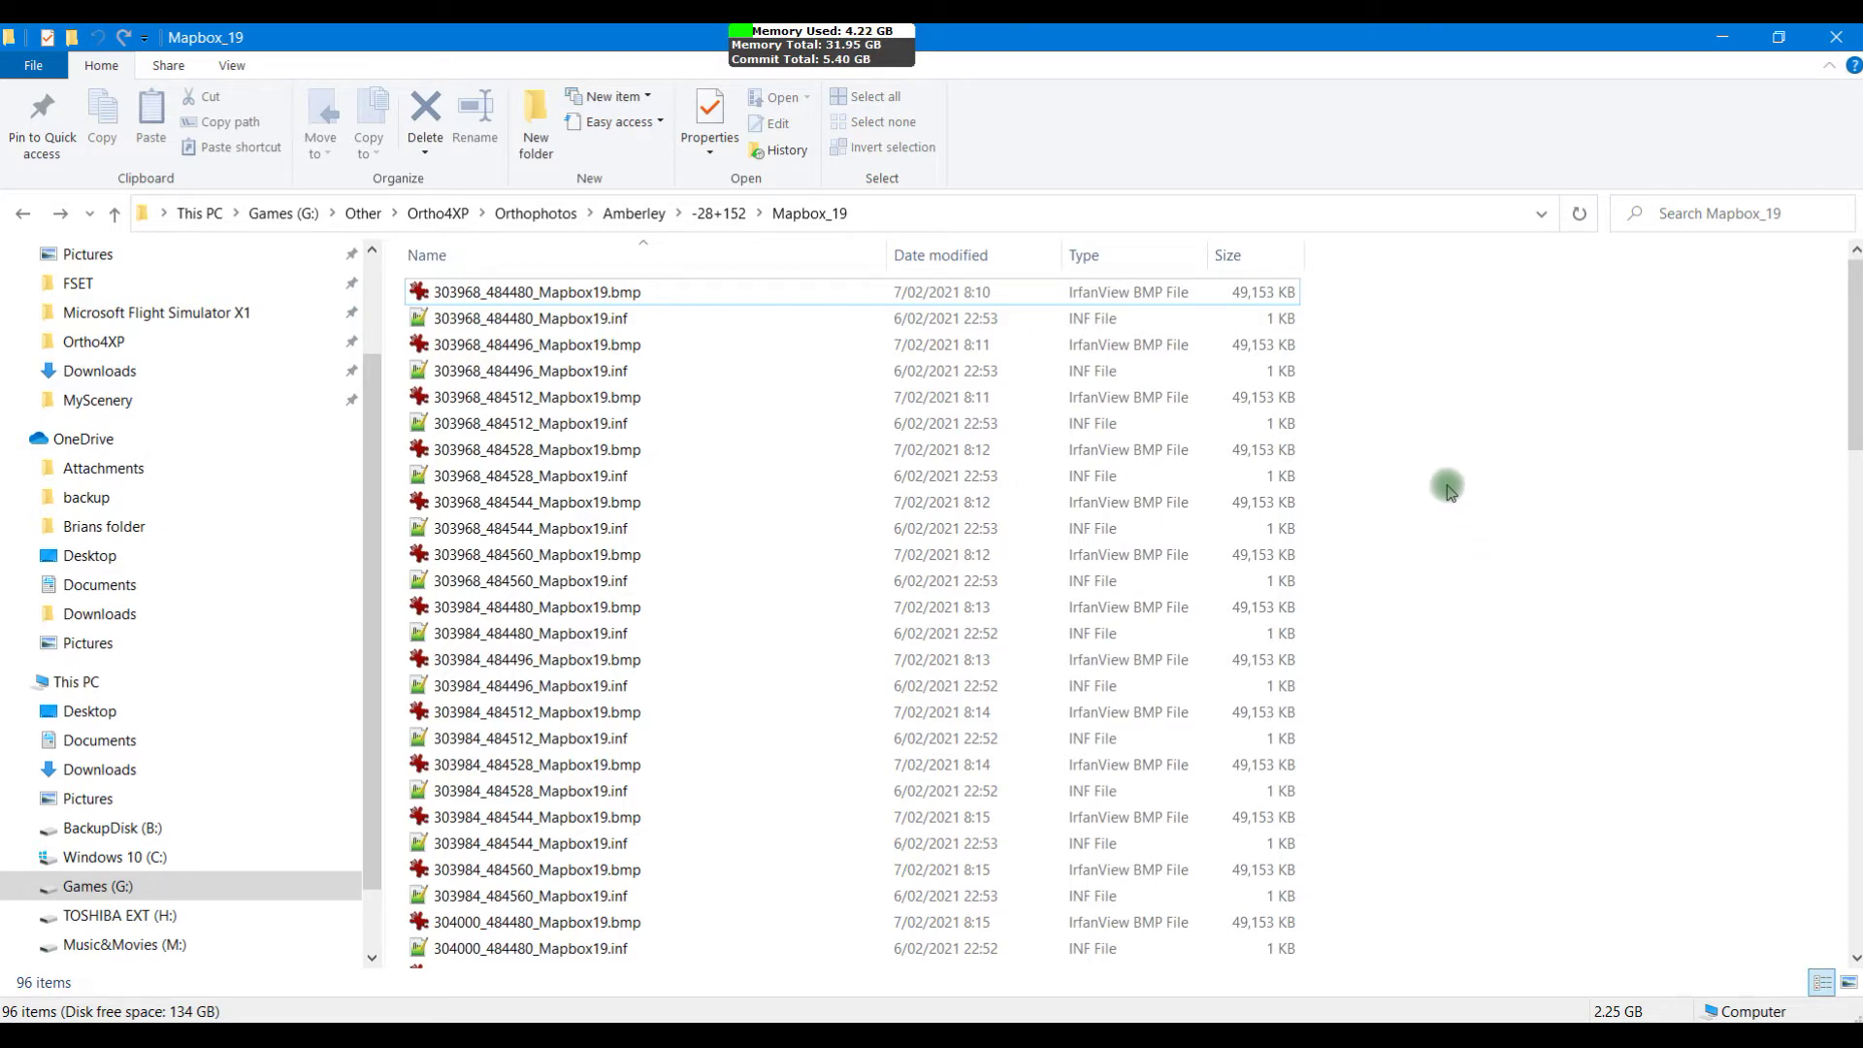
{"action": "right_click", "coordinate": [1406, 423]}
{"action": "mouse_move", "coordinate": [1459, 746]}
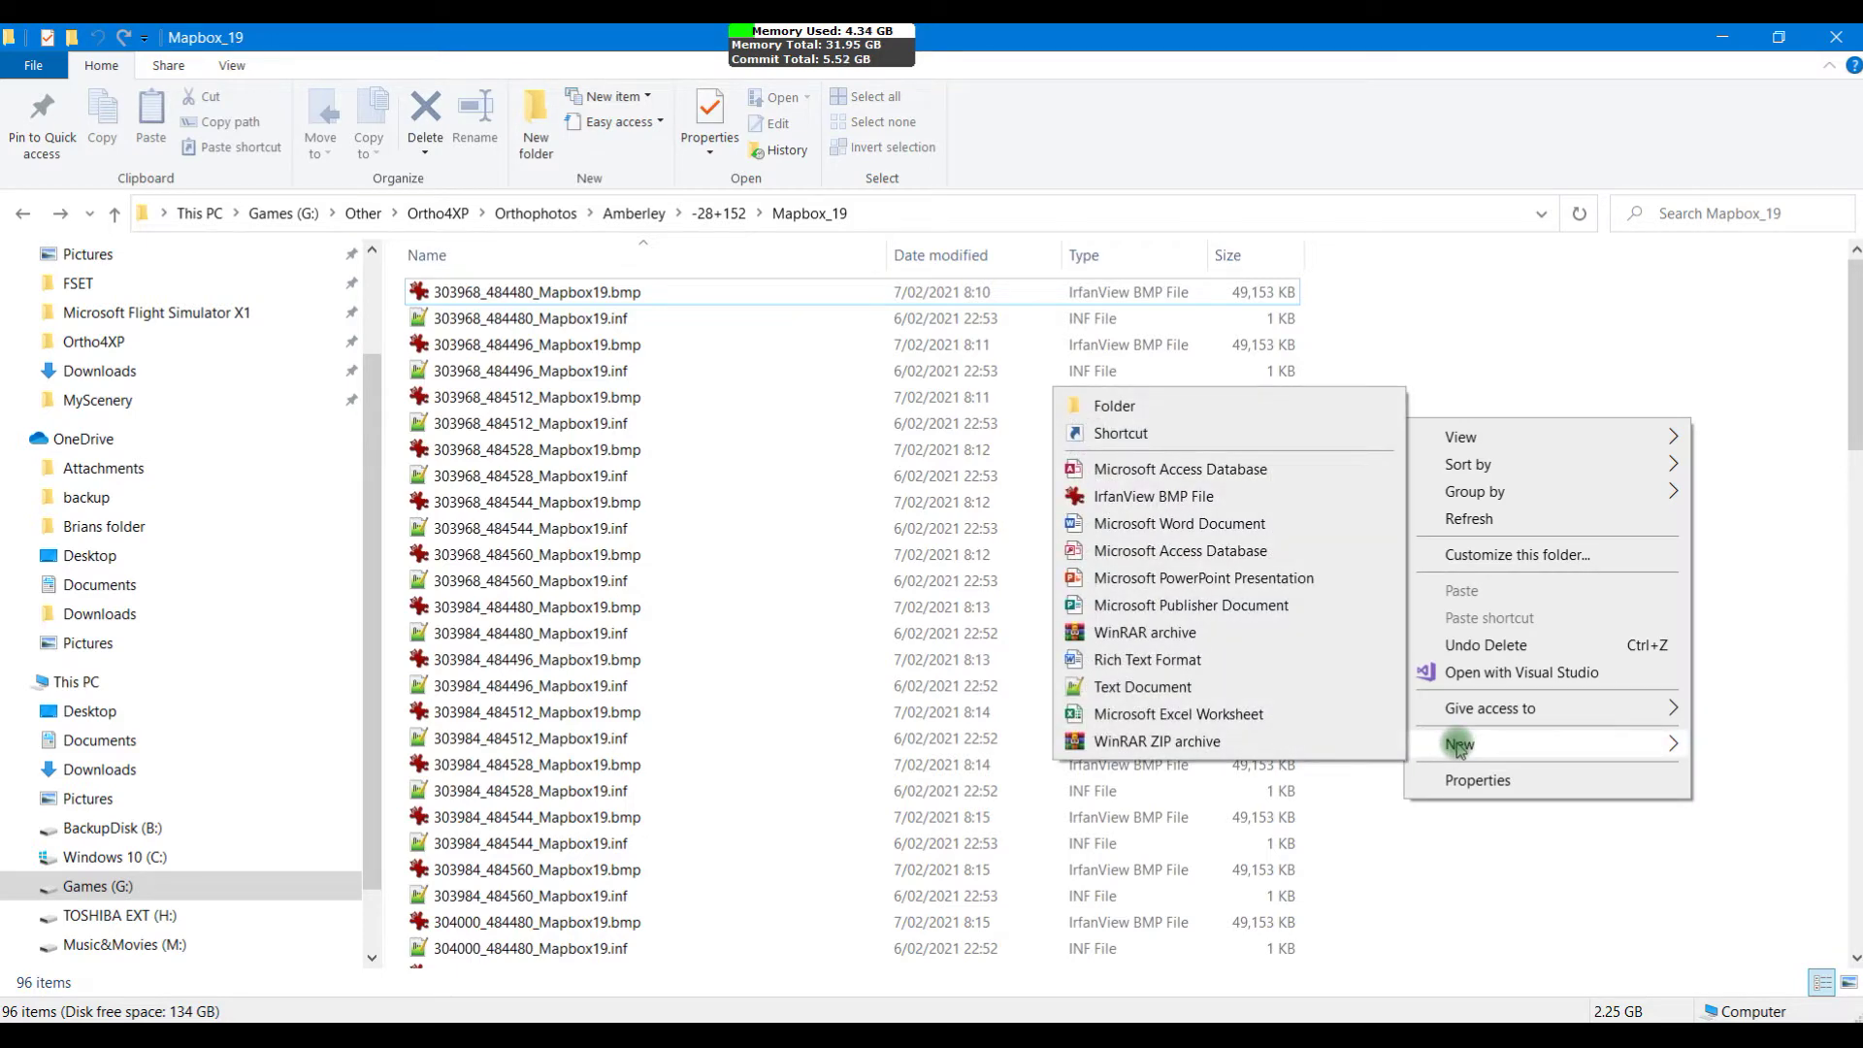
{"action": "left_click", "coordinate": [1126, 687]}
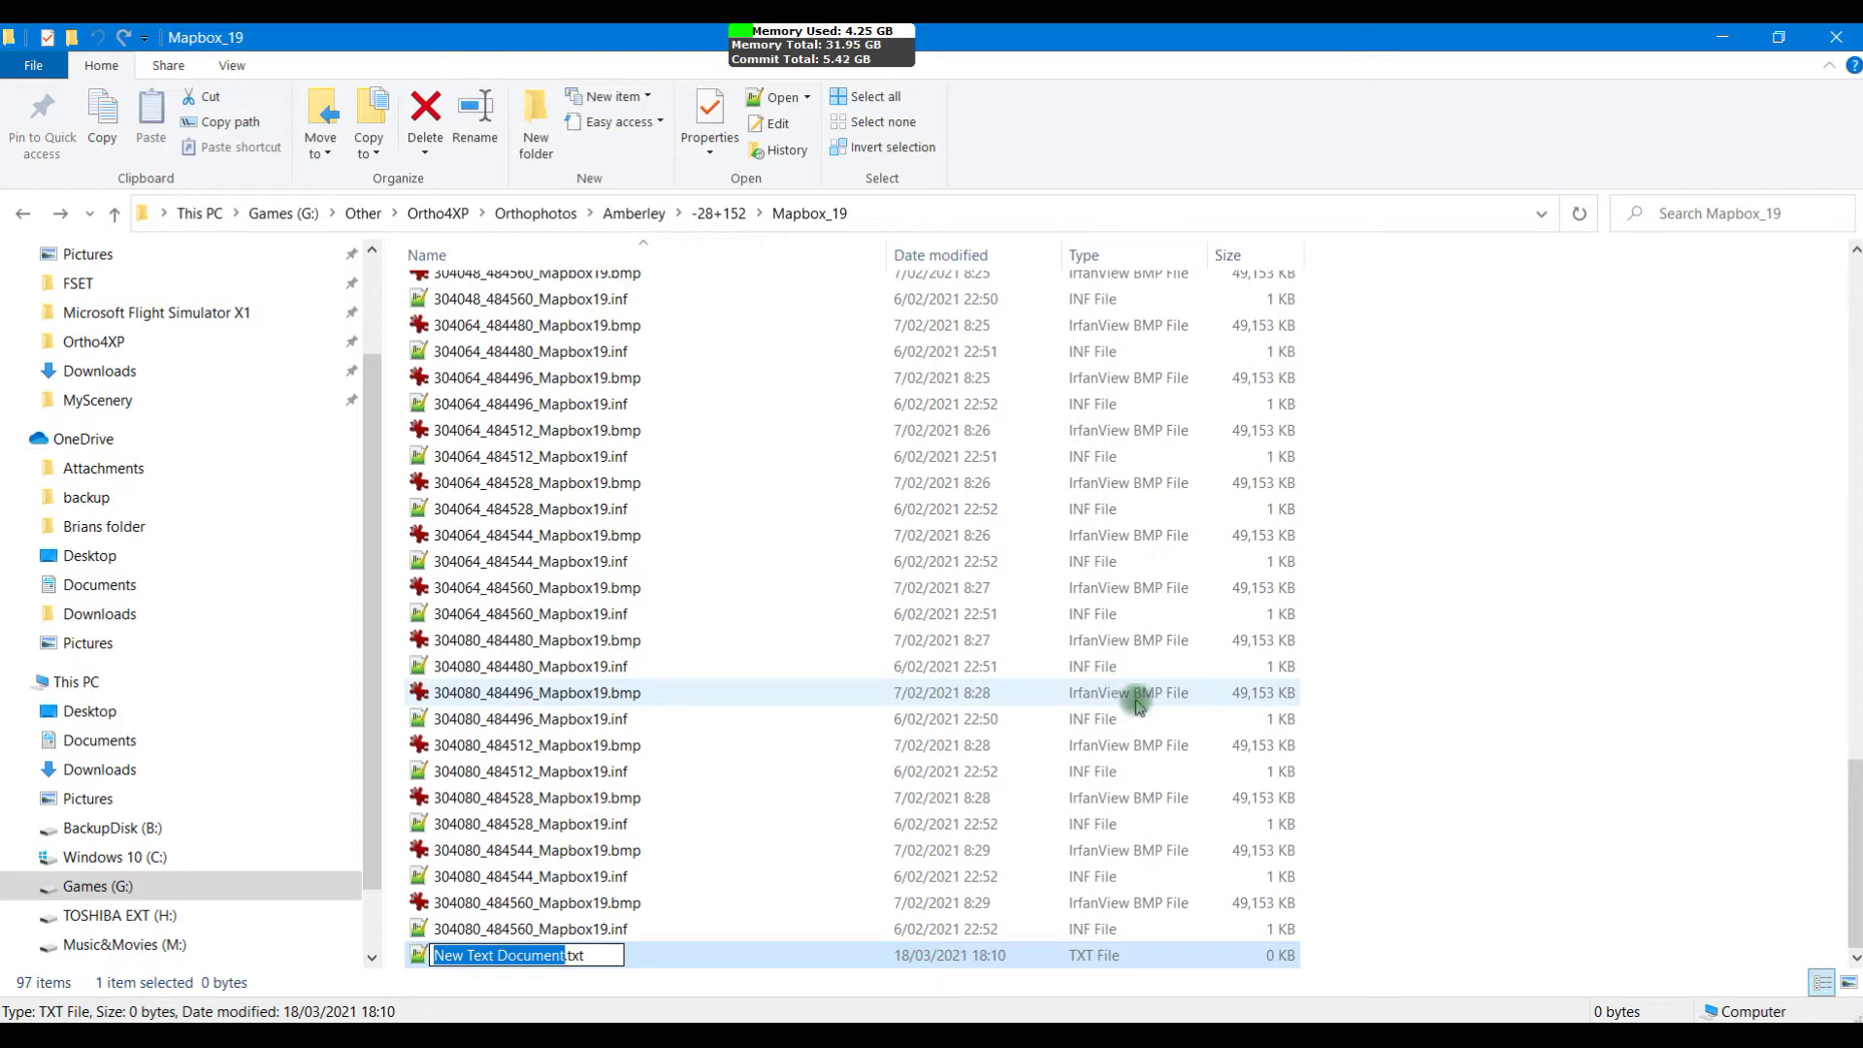
Step: Rename the new text document as YouTube.cmd, accepting the file extension change
{"action": "left_click", "coordinate": [607, 957]}
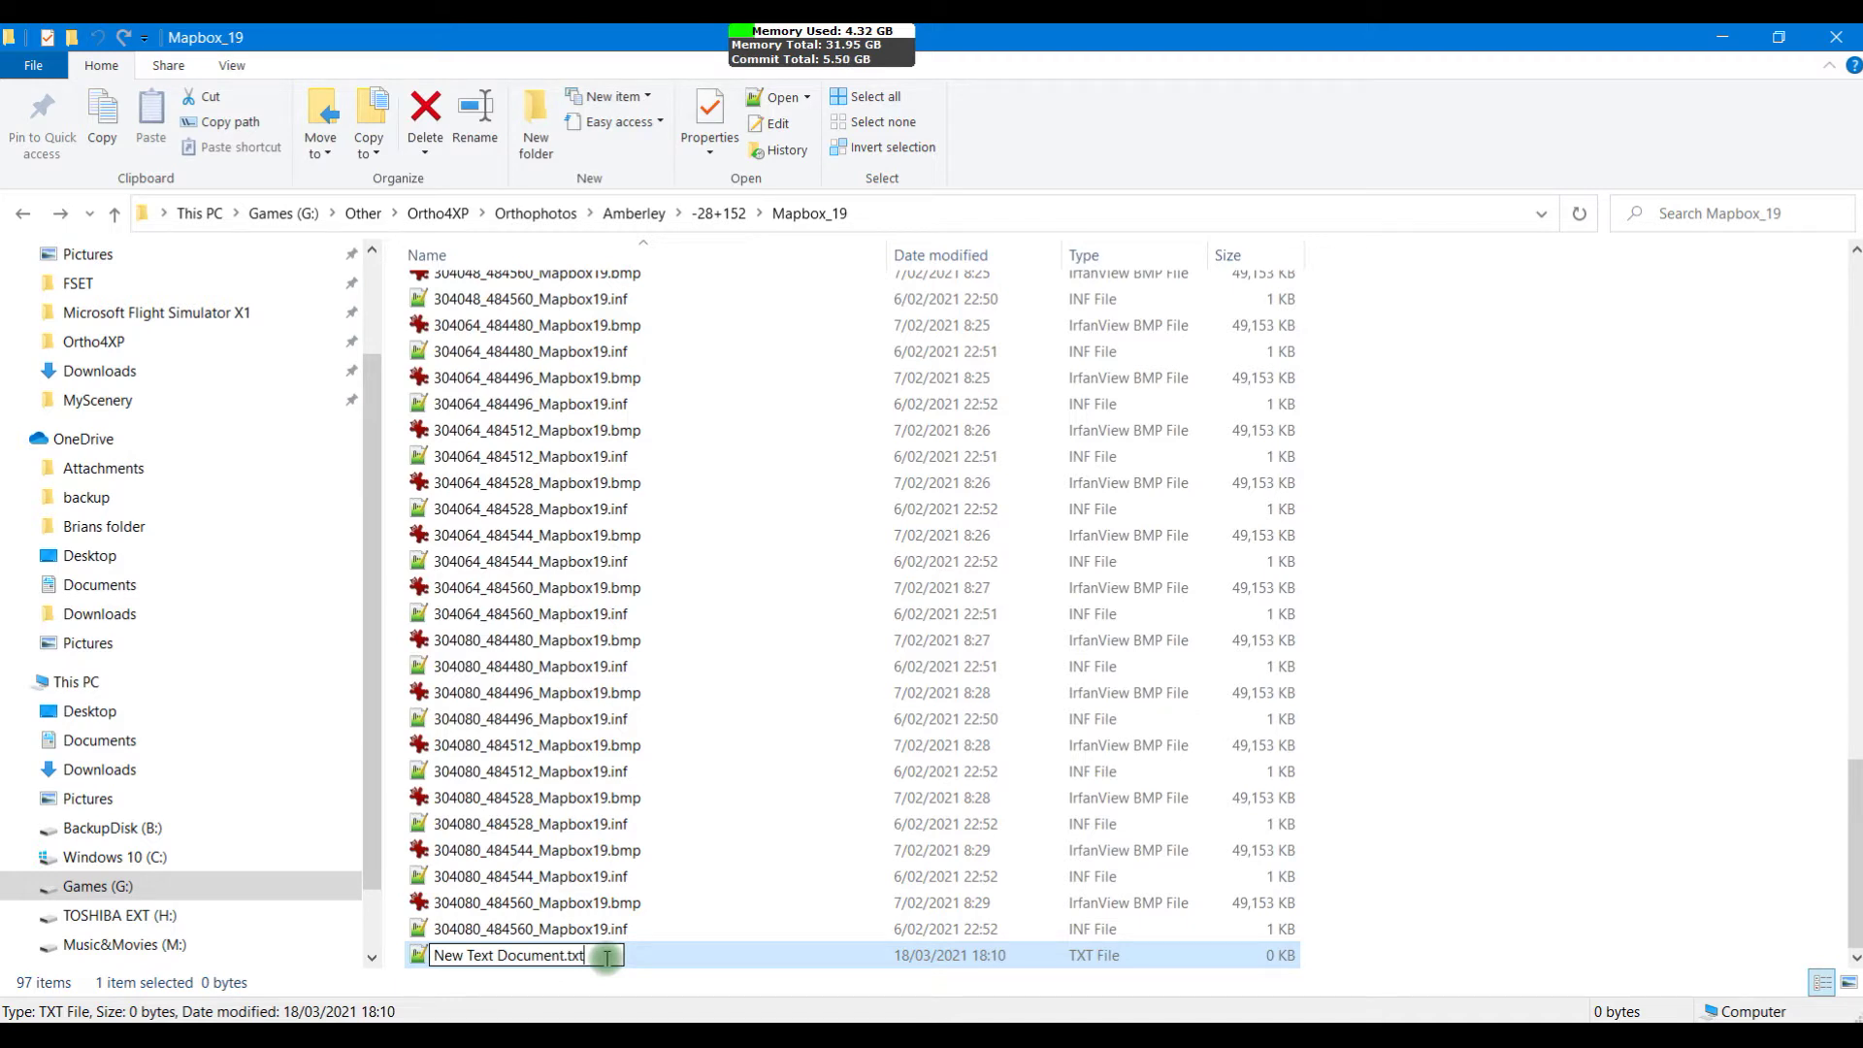
{"action": "key", "text": "BackSpace"}
{"action": "key", "text": "BackSpace"}
{"action": "key", "text": "BackSpace"}
{"action": "type", "text": "cmd"}
{"action": "key", "text": "Return"}
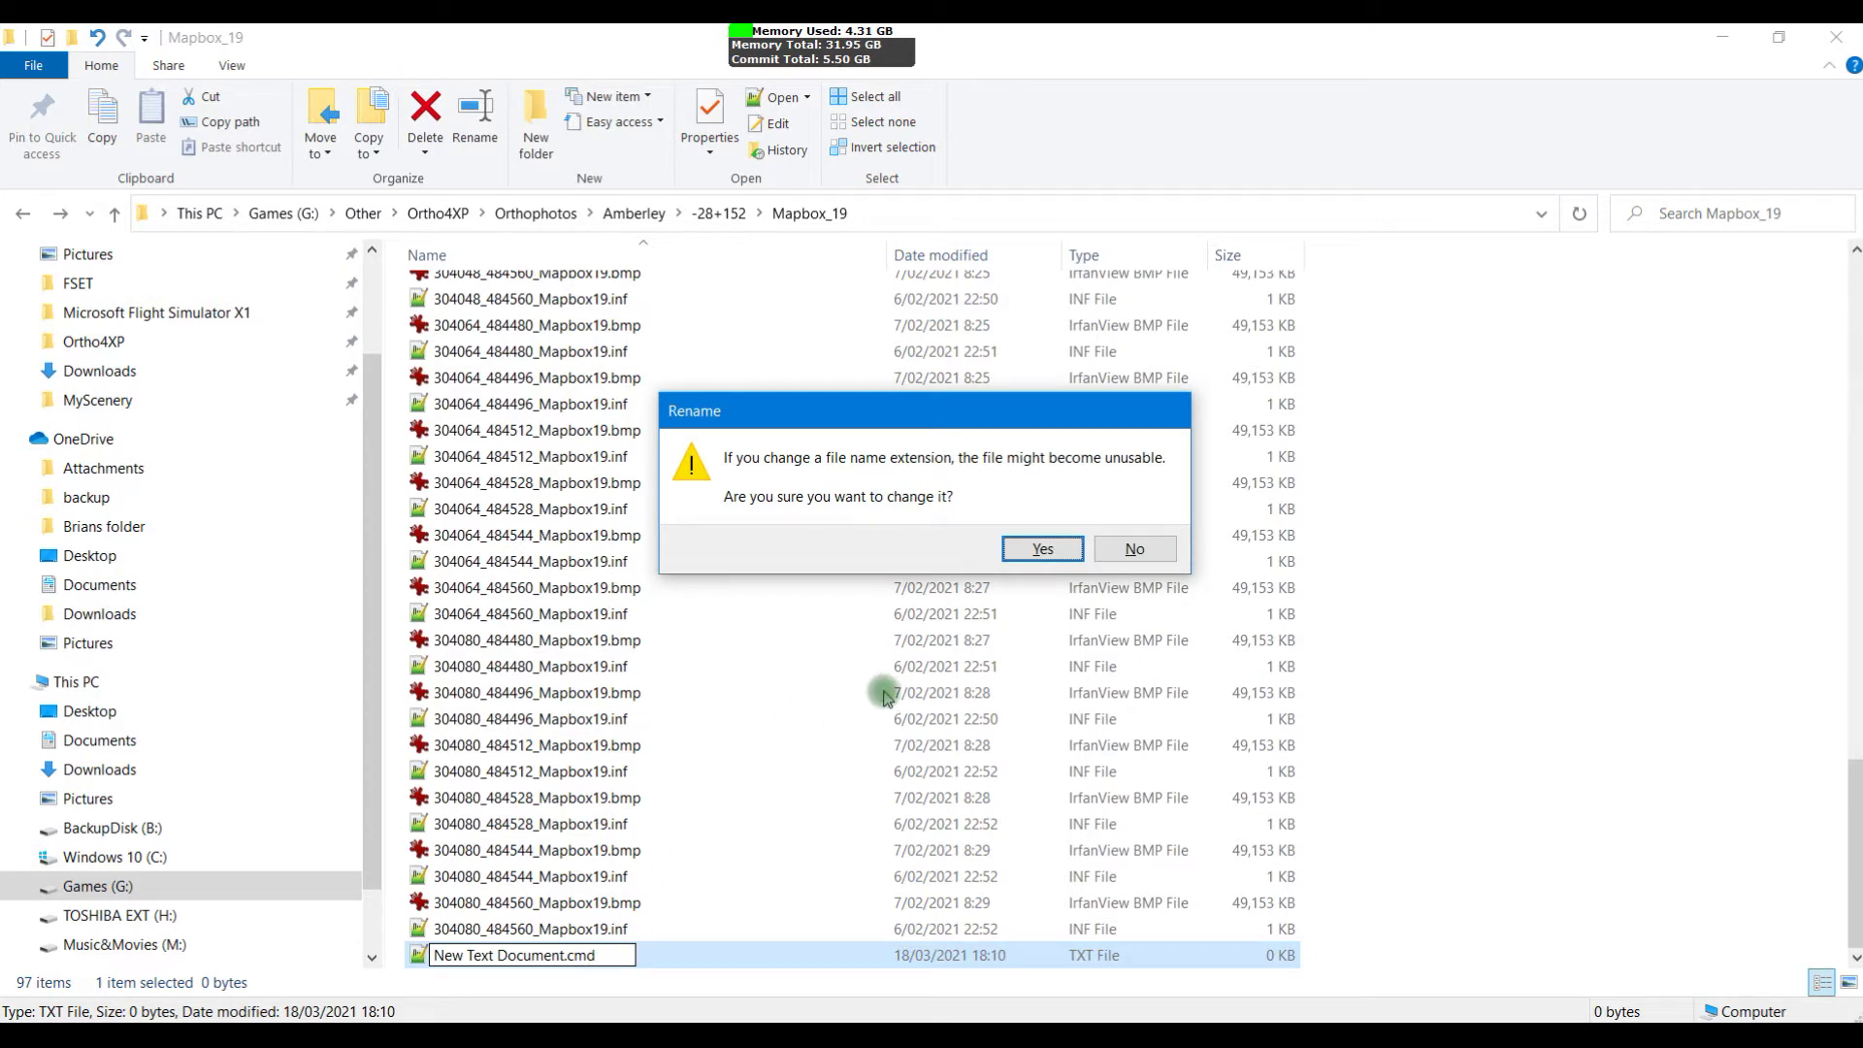
{"action": "left_click", "coordinate": [1048, 546]}
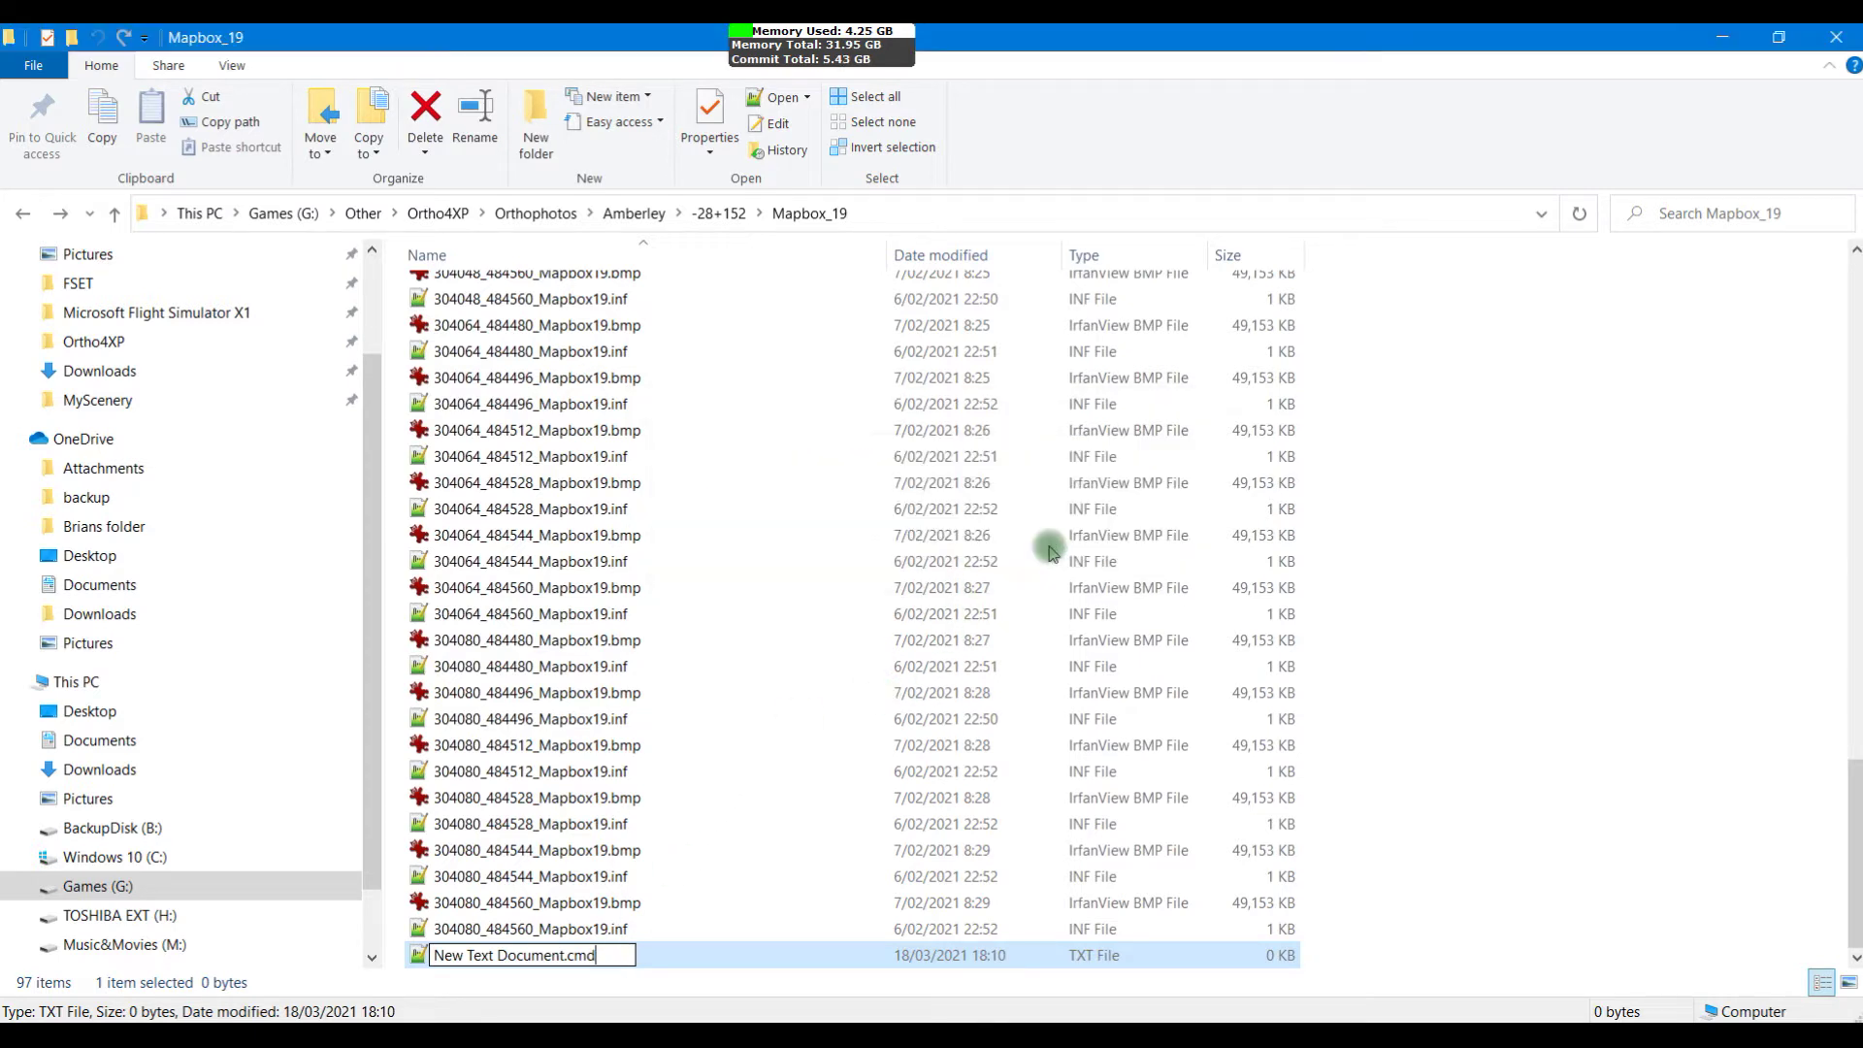
{"action": "left_click", "coordinate": [503, 959]}
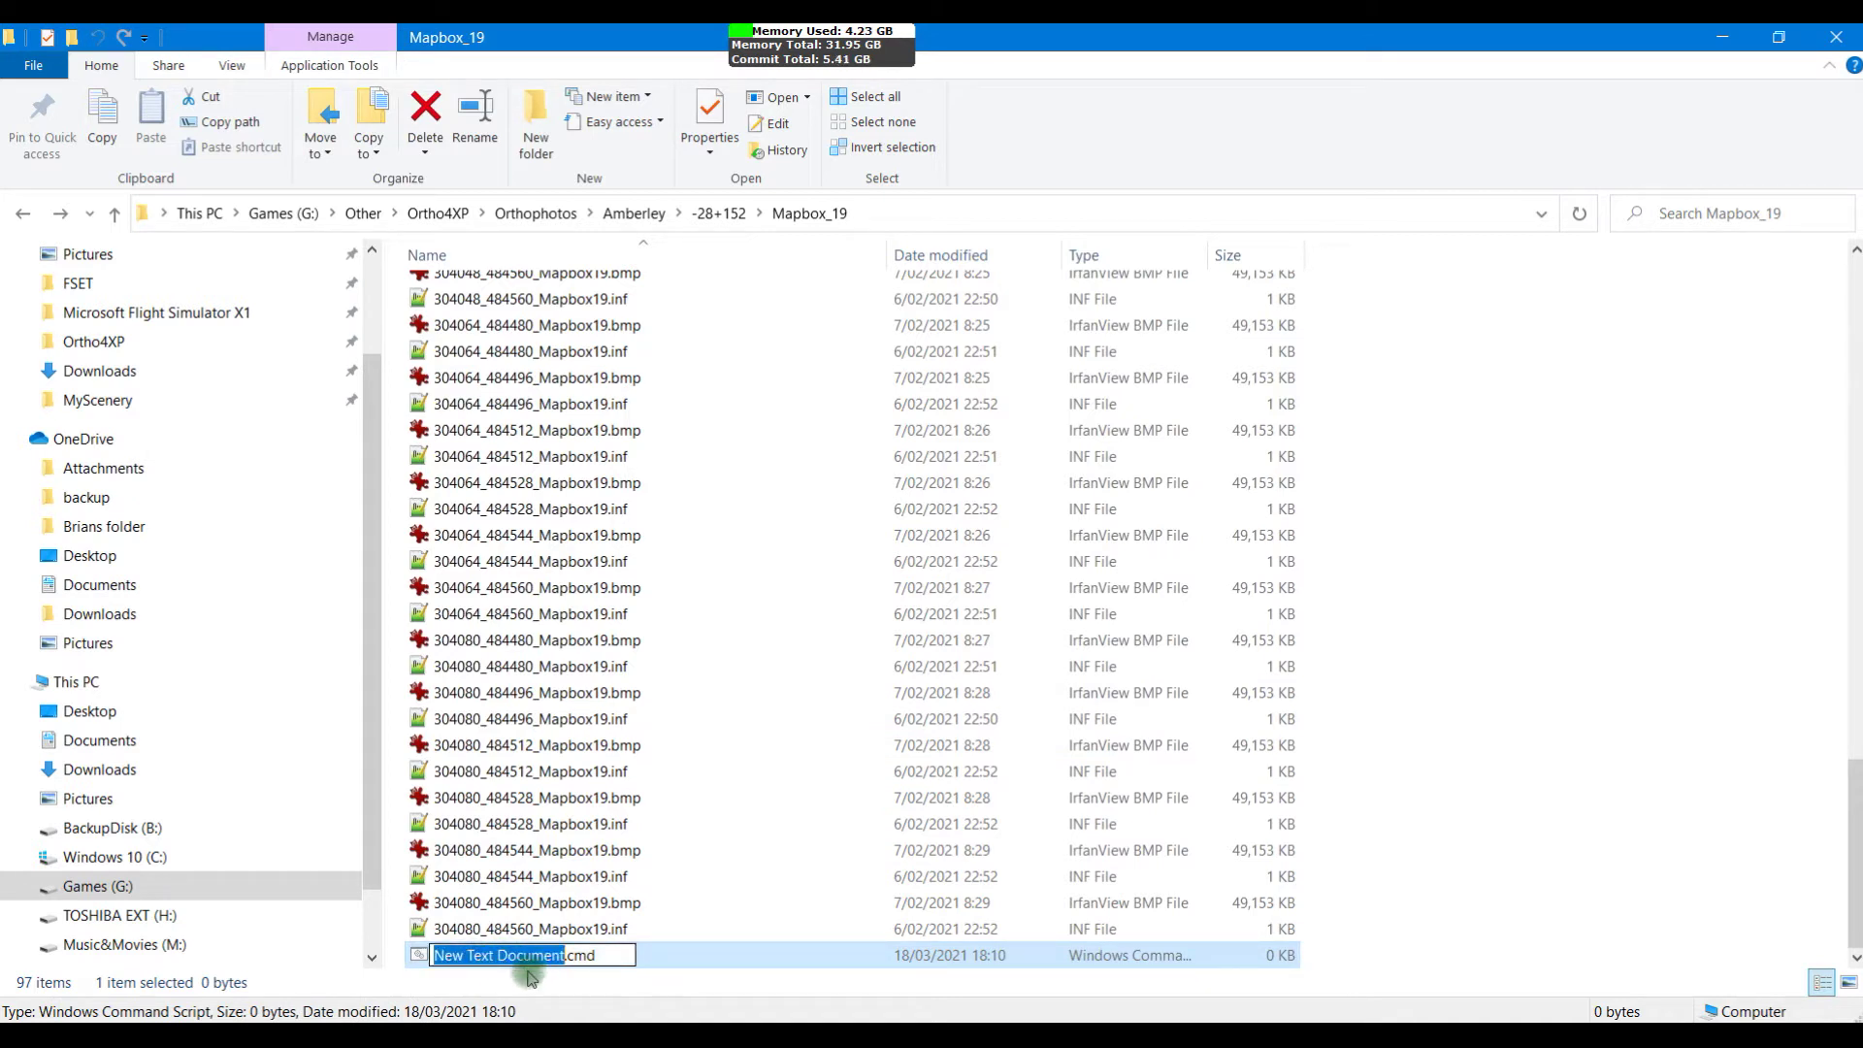
{"action": "type", "text": "YouTube"}
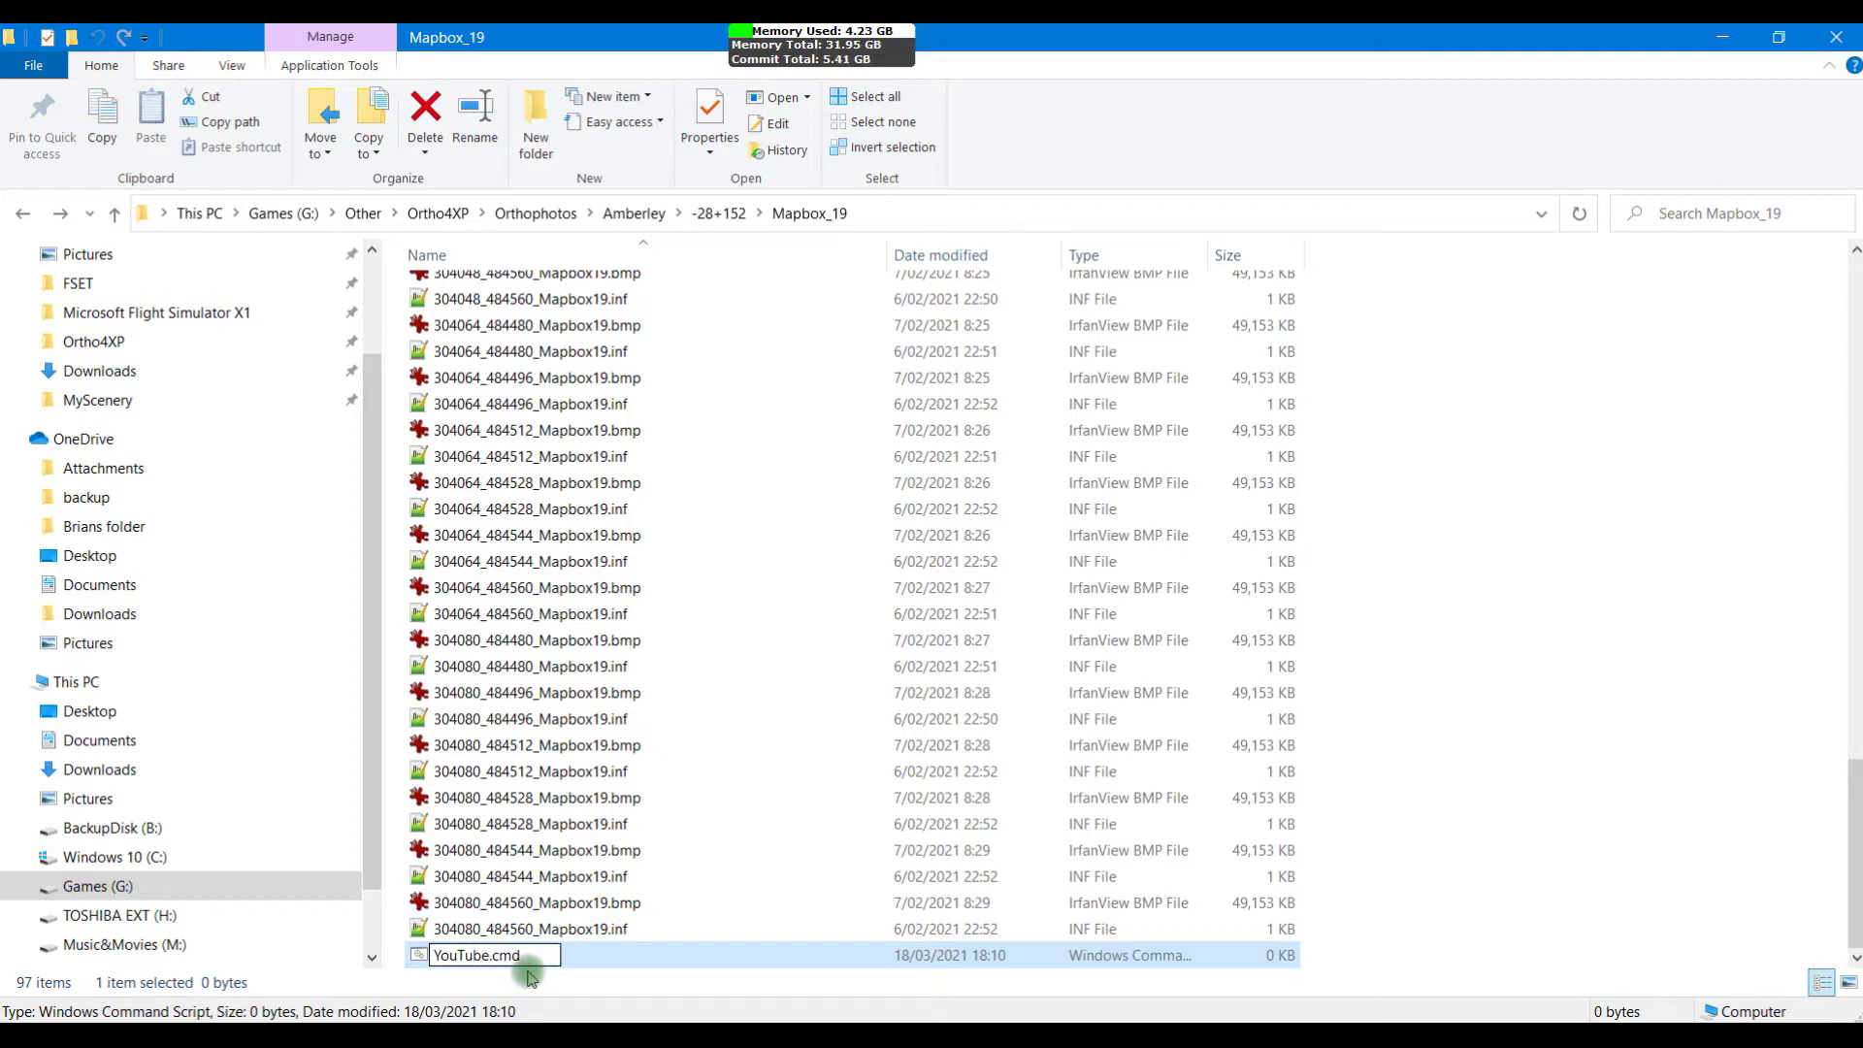
{"action": "left_click", "coordinate": [803, 824]}
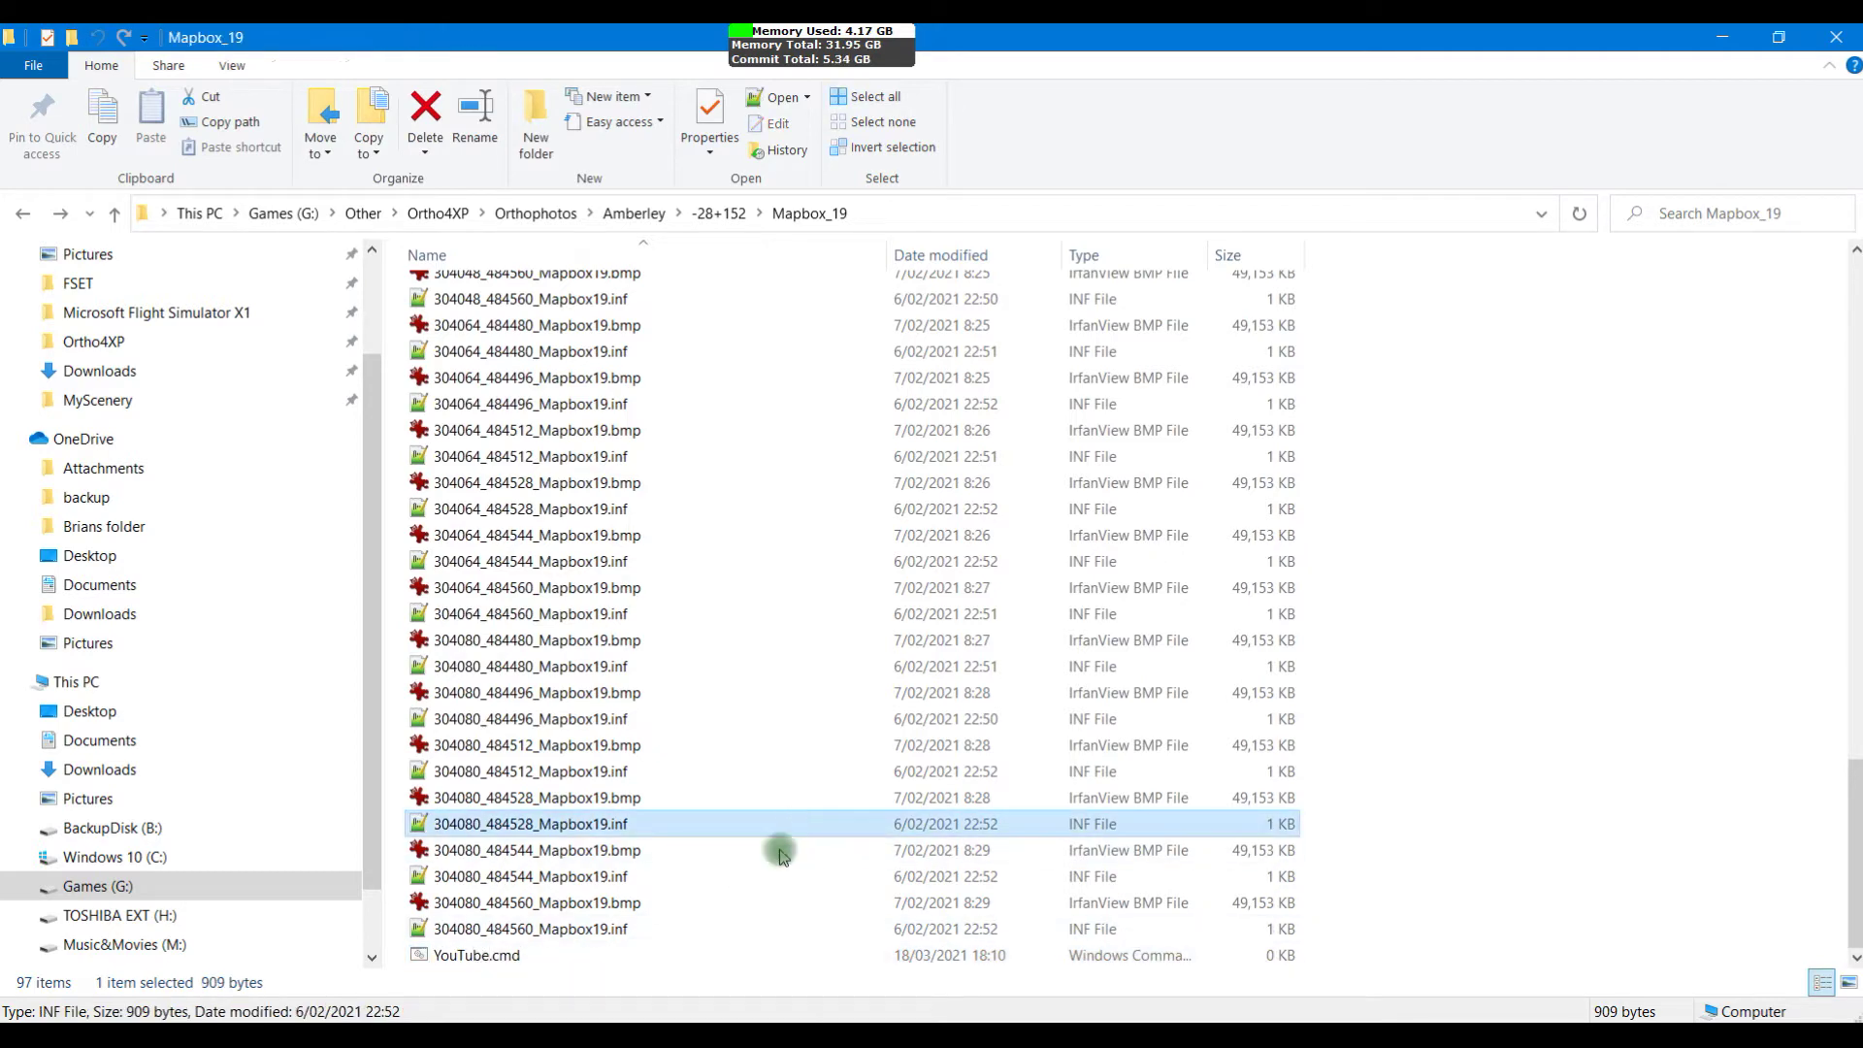
{"action": "right_click", "coordinate": [490, 957]}
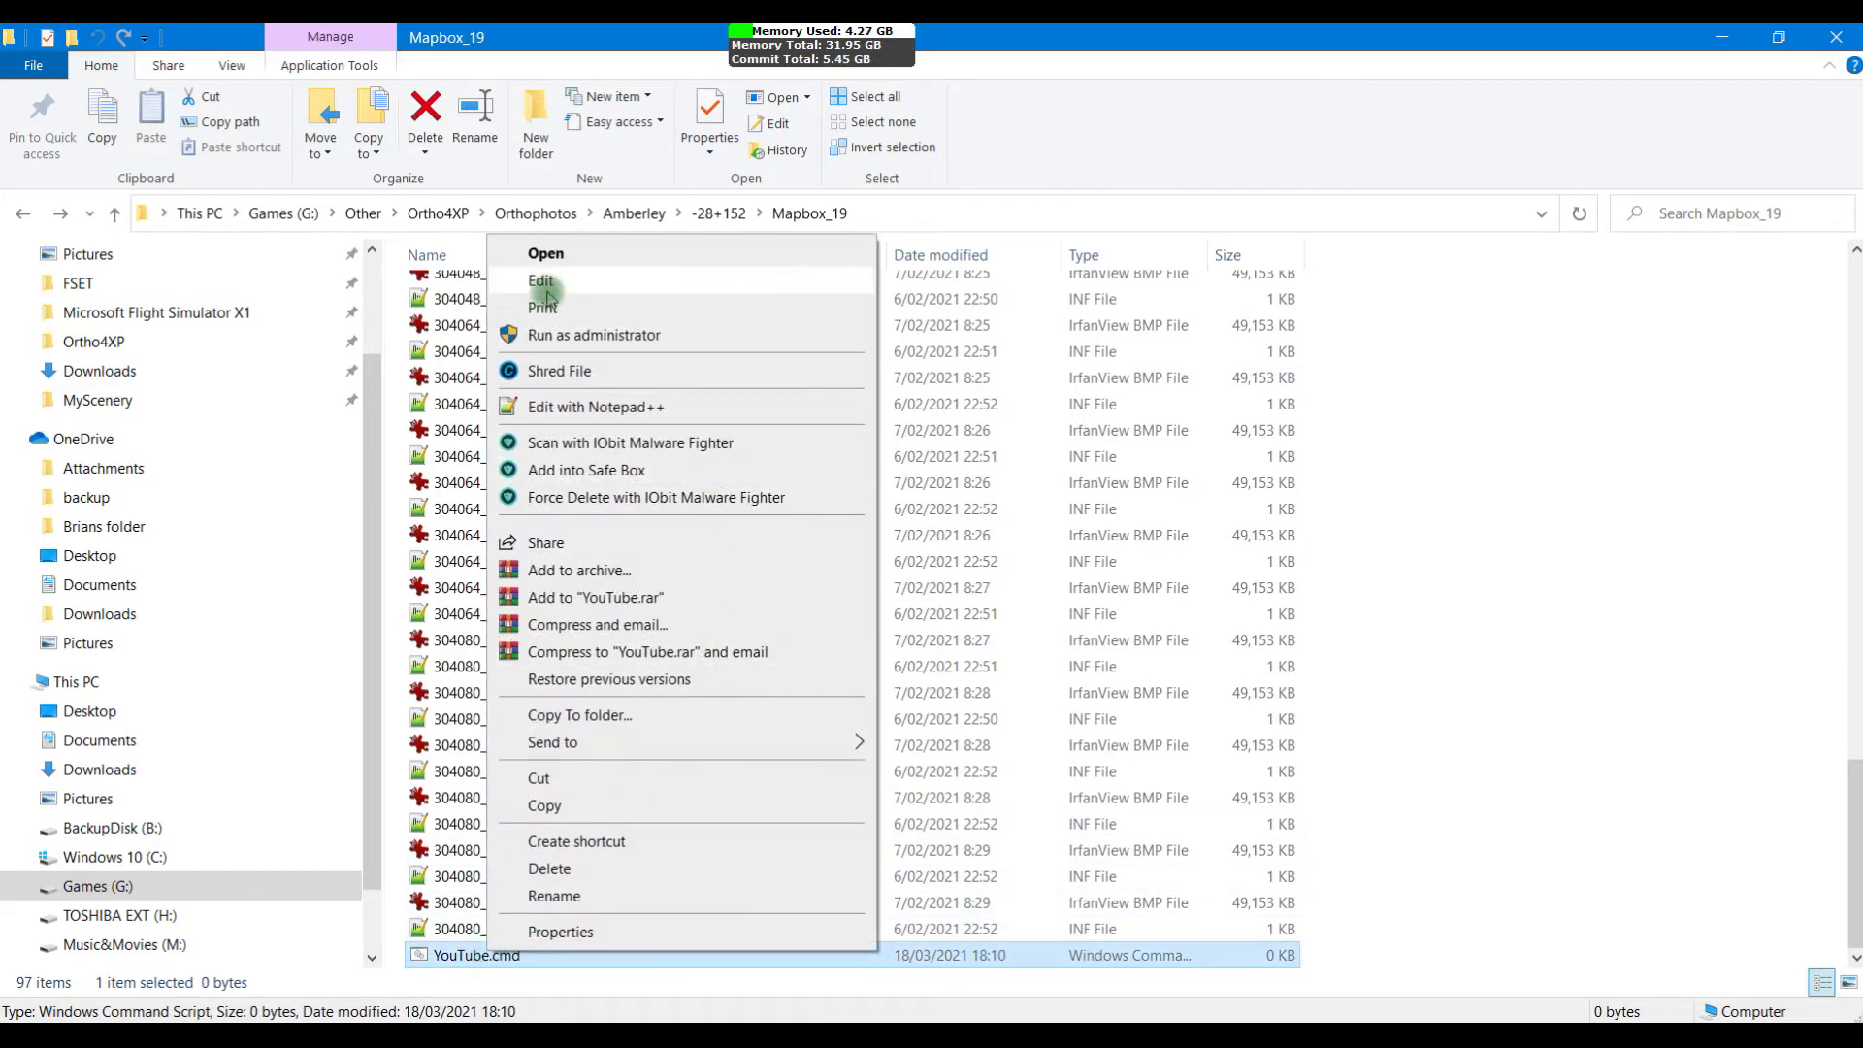
{"action": "left_click", "coordinate": [562, 281]}
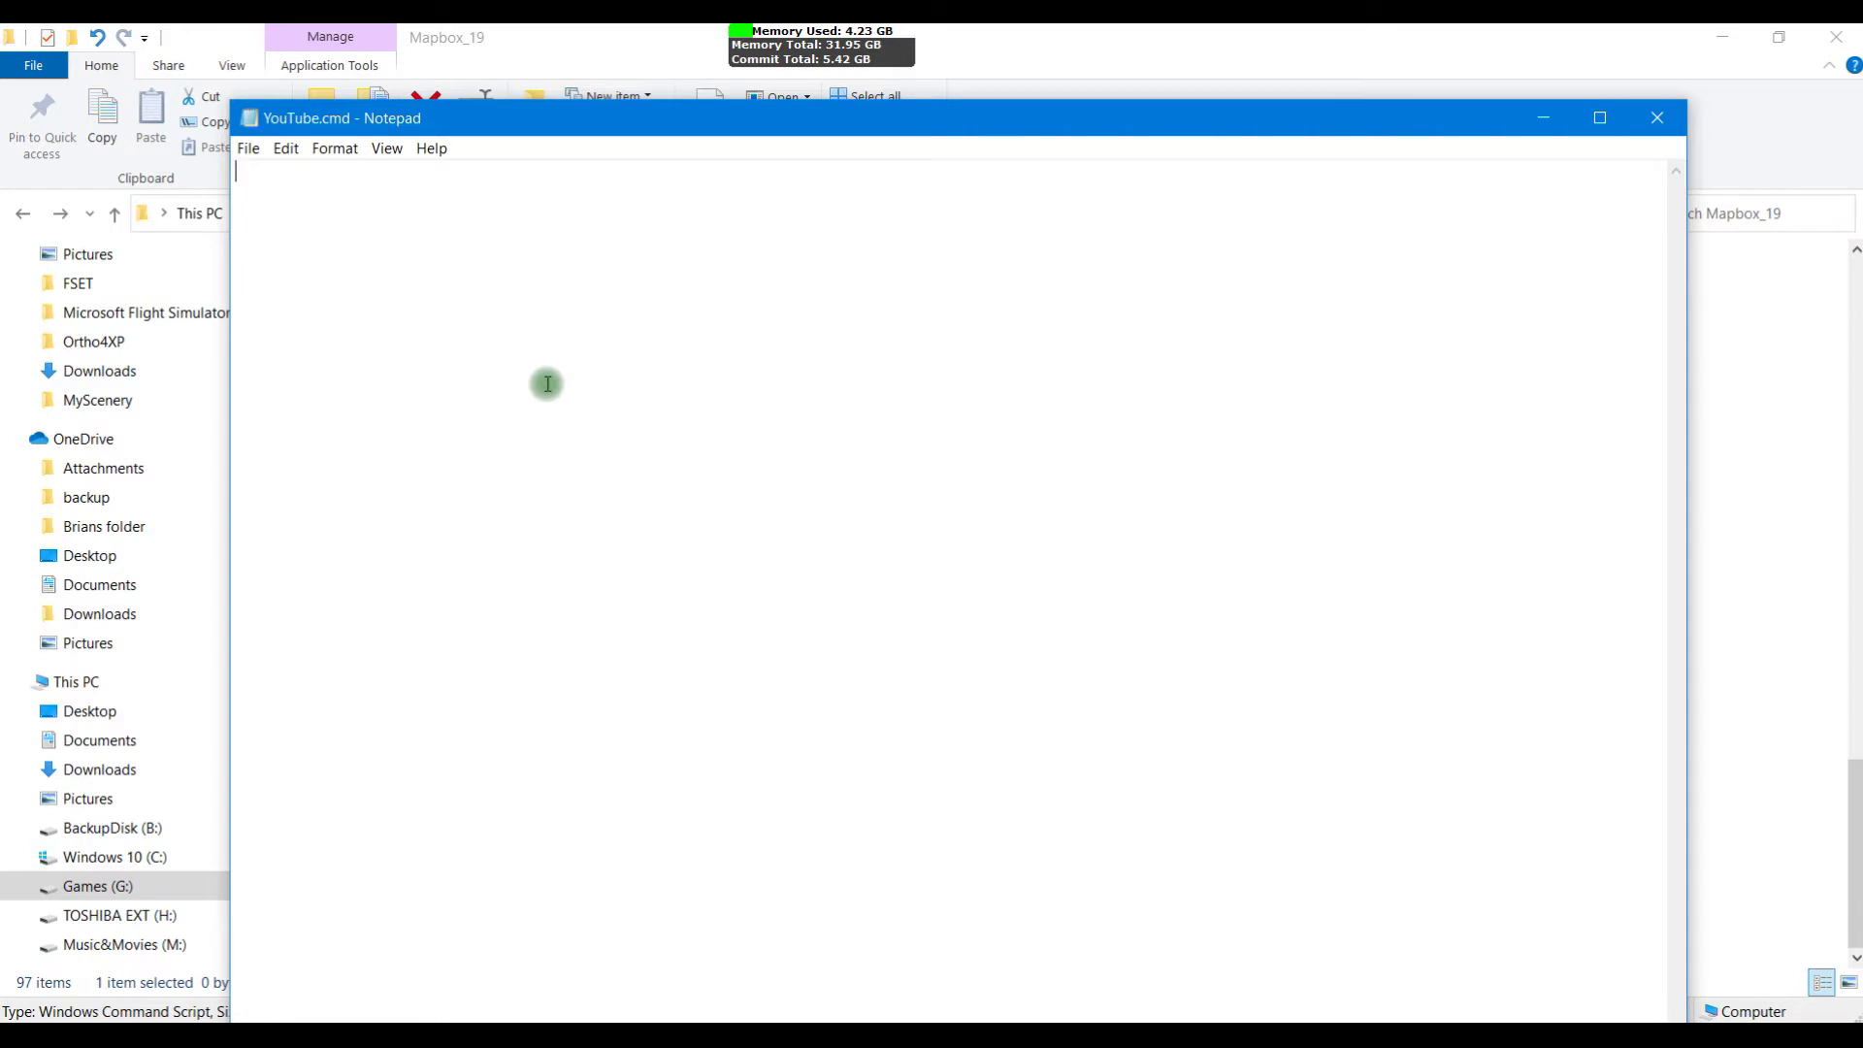
{"action": "type", "text": "@Echo"}
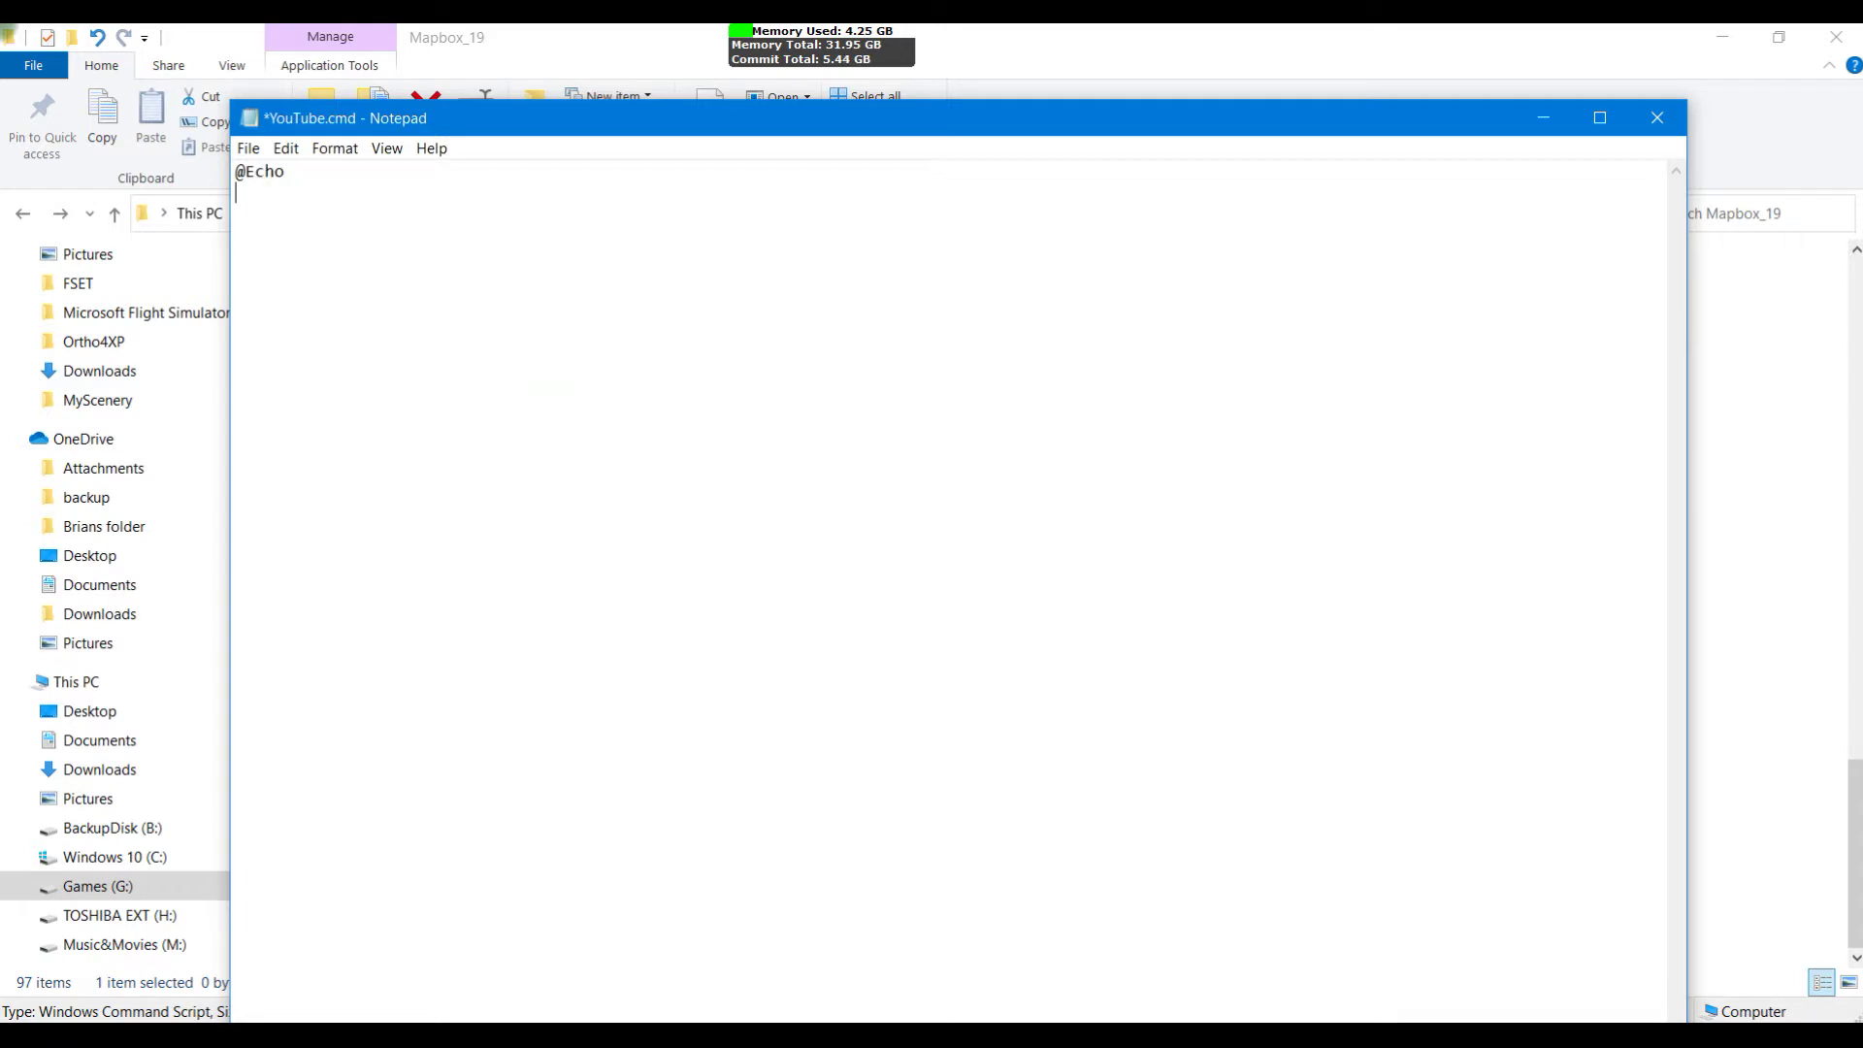
{"action": "key", "text": "Return"}
Step: Add the second script line: Copy *.inf YouTube.inf
{"action": "type", "text": "*.inf"}
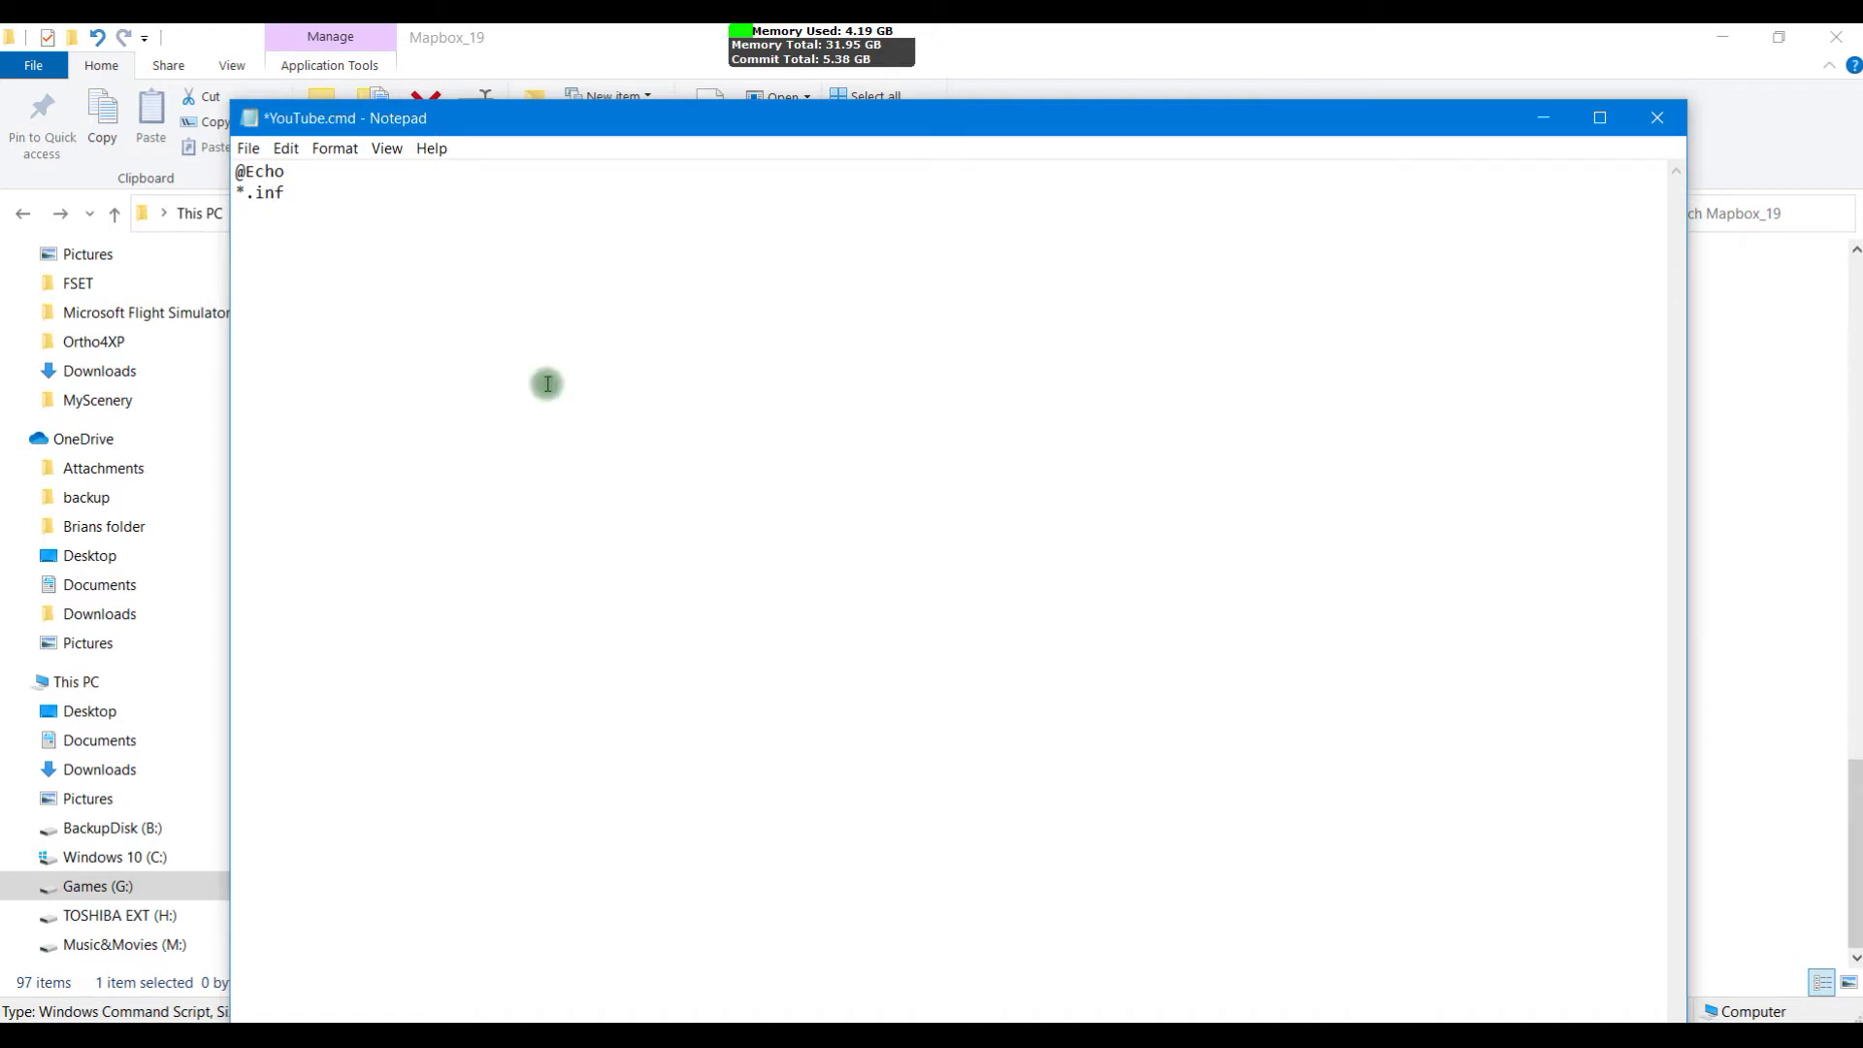
{"action": "key", "text": "Left"}
{"action": "key", "text": "Left"}
{"action": "key", "text": "Left"}
{"action": "key", "text": "Left"}
{"action": "key", "text": "Left"}
{"action": "type", "text": "Copy"}
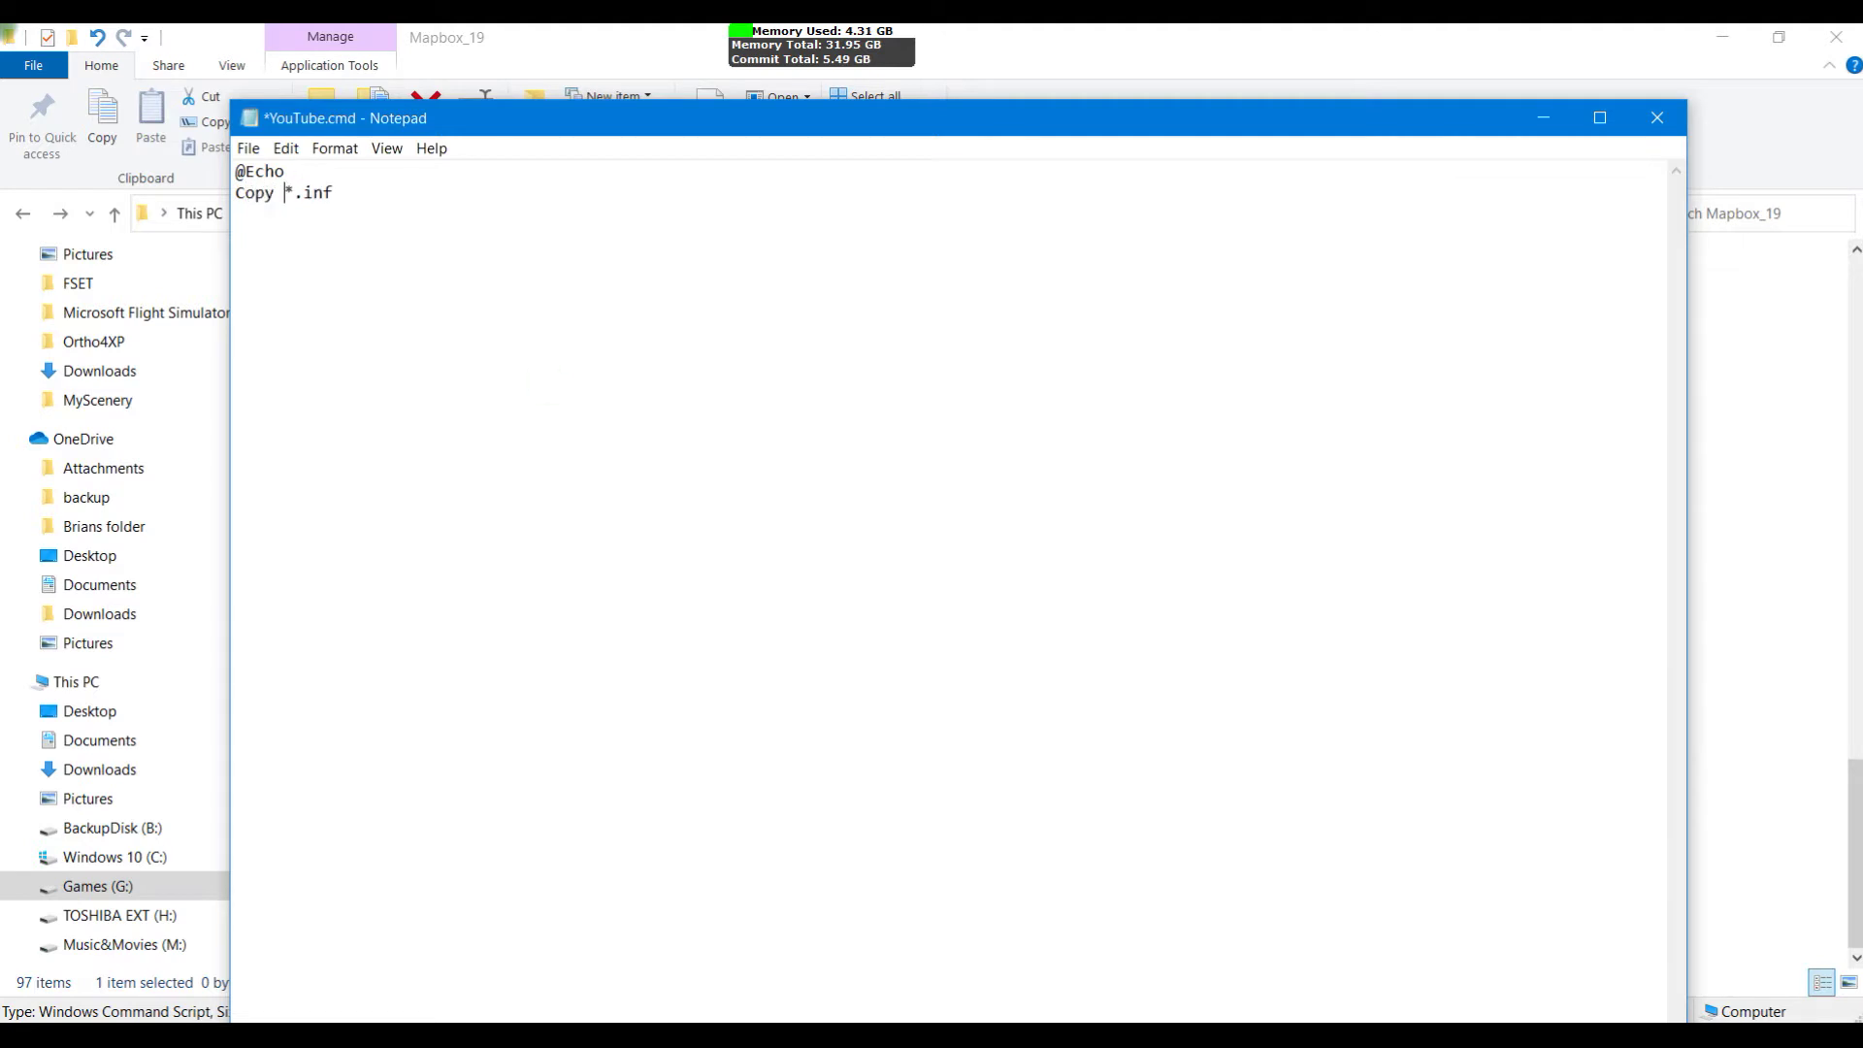
{"action": "key", "text": "End"}
{"action": "type", "text": "YouTube"}
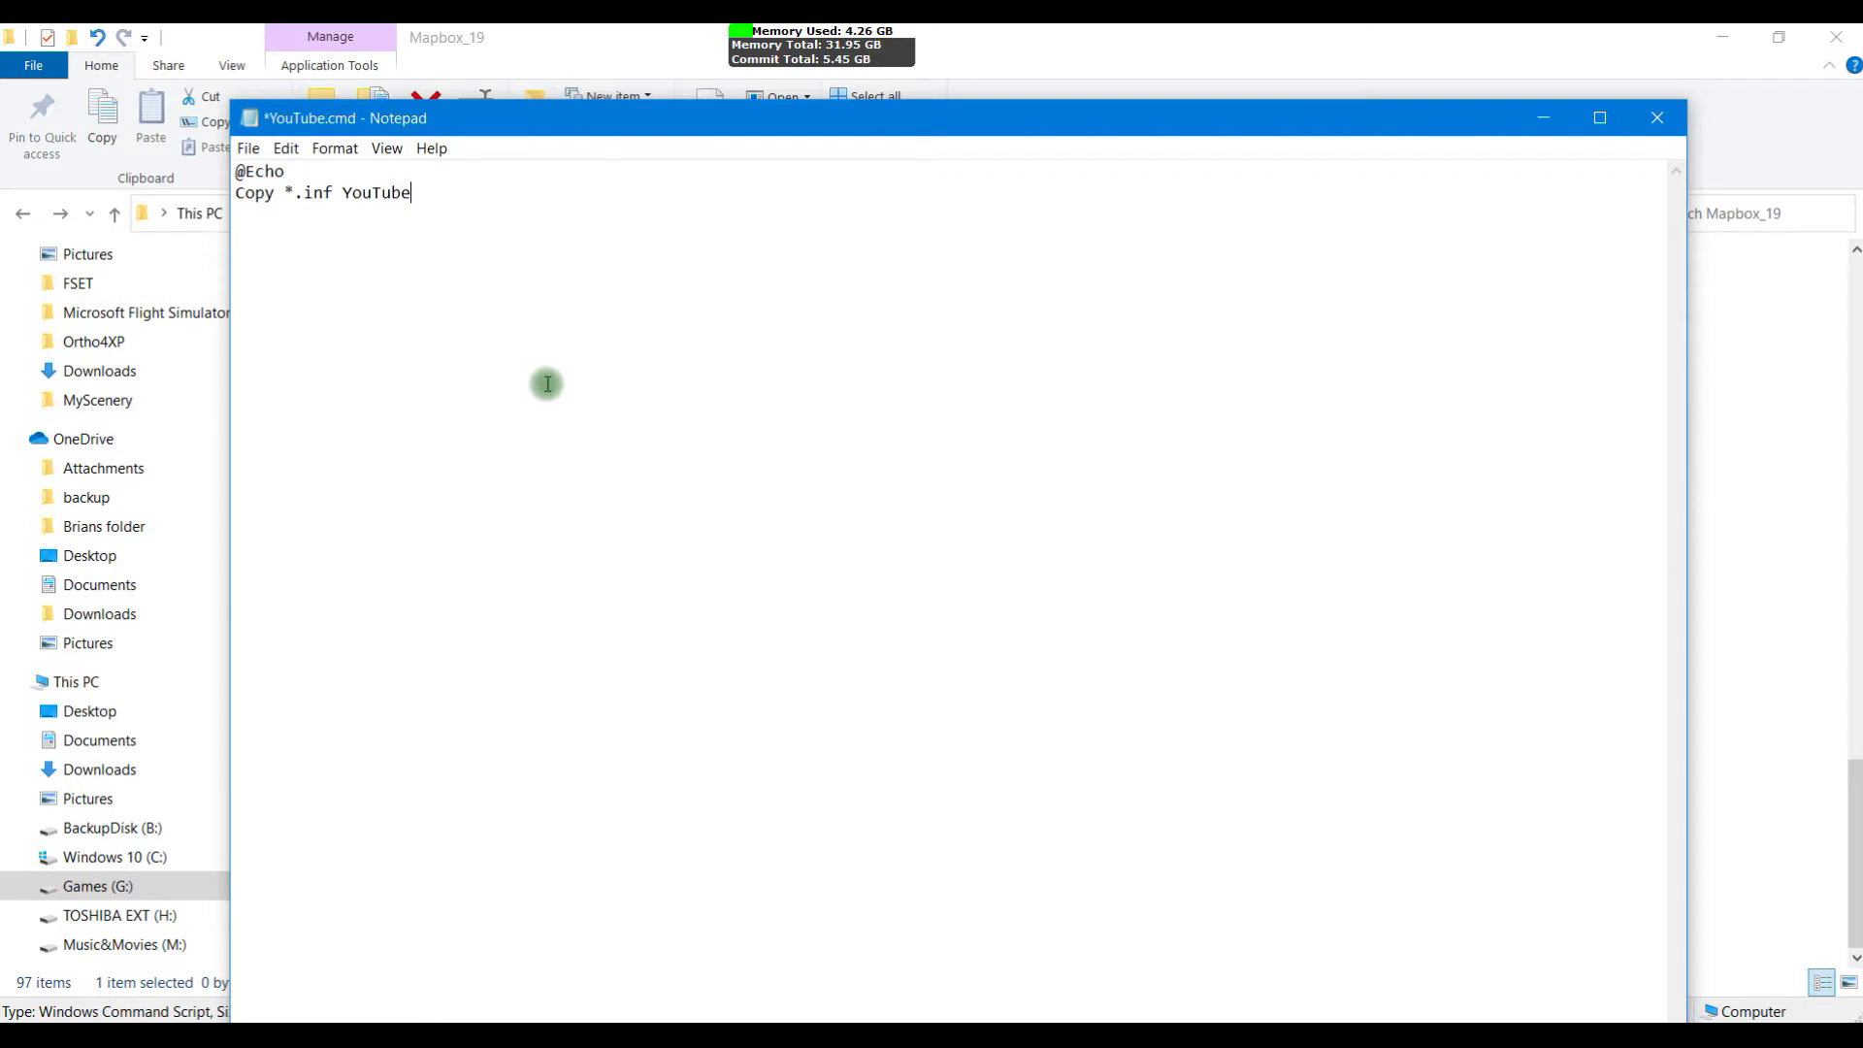
{"action": "type", "text": ".inf\""}
{"action": "key", "text": "BackSpace"}
Step: Enclose the output file name YouTube.inf in double quotation marks in the Copy line
{"action": "left_click_drag", "start_coordinate": [285, 193], "coordinate": [466, 192]}
{"action": "left_click", "coordinate": [361, 264]}
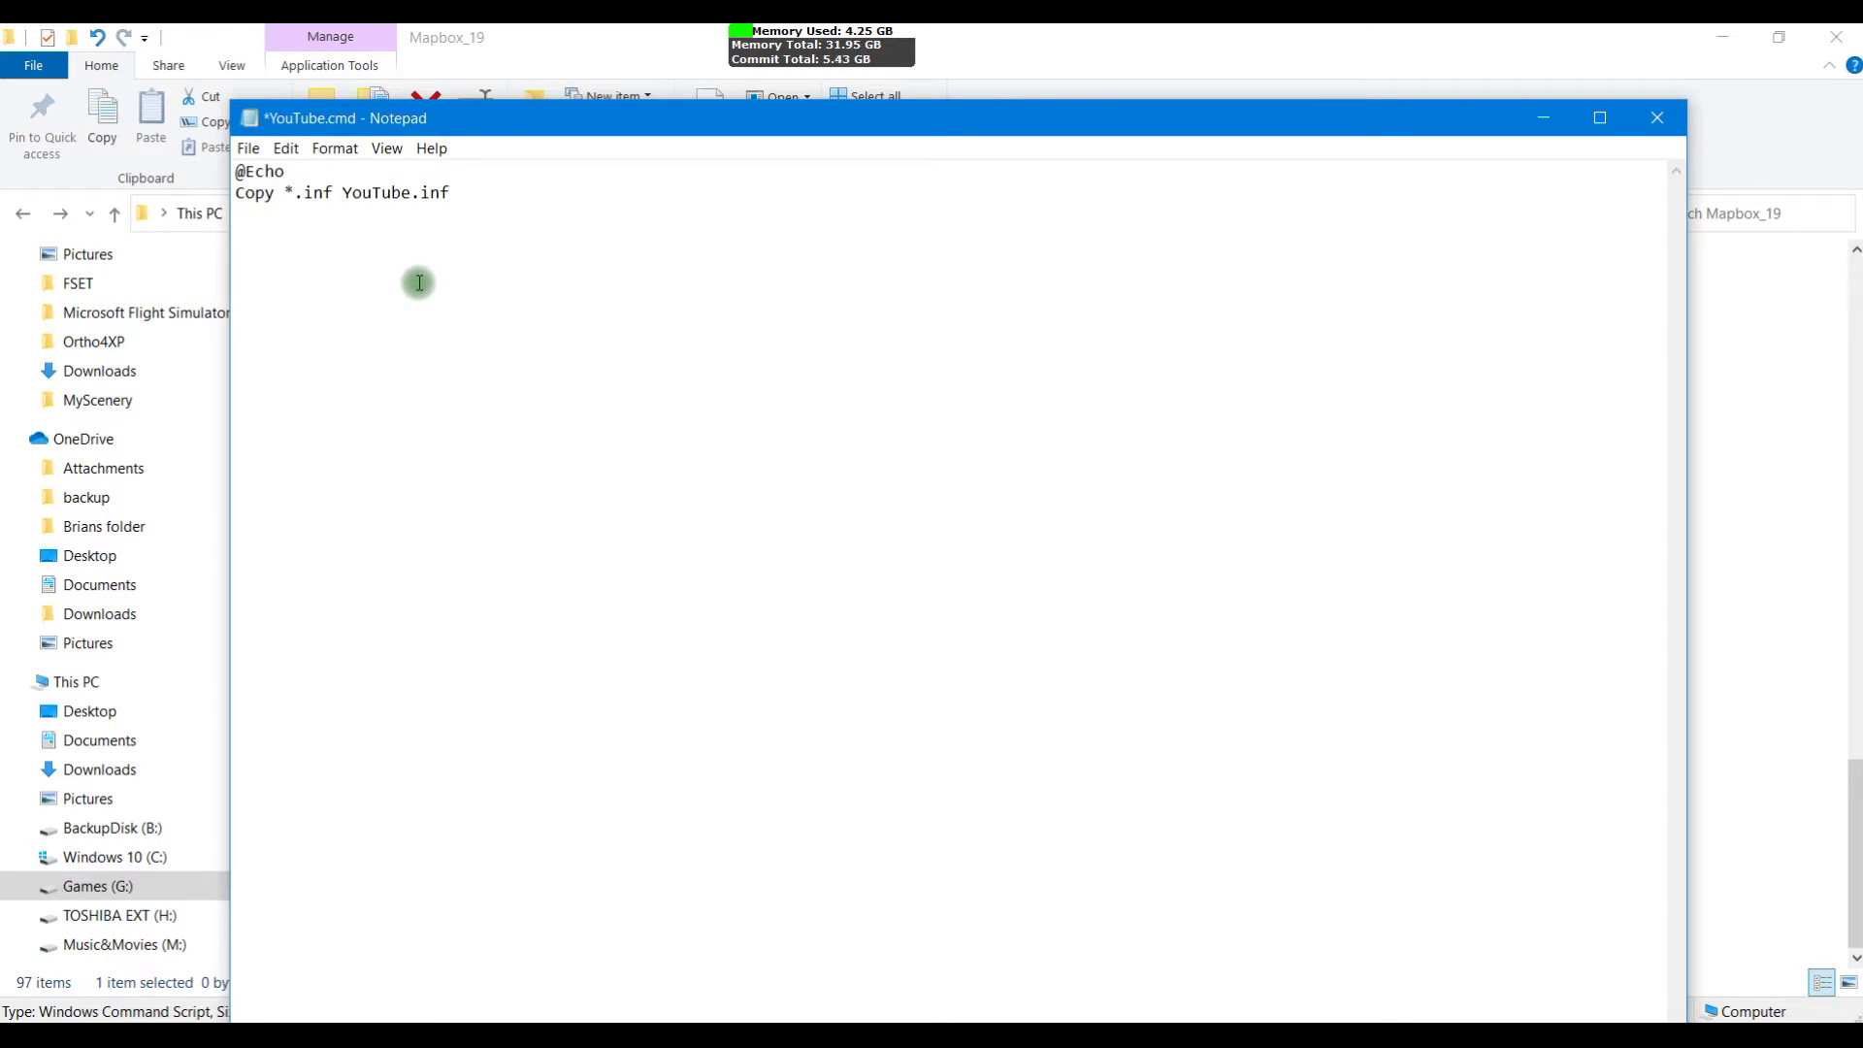
{"action": "type", "text": "\""}
{"action": "type", "text": "\""}
Step: Add pause as the script's third line, then save YouTube.cmd and close it
{"action": "left_click", "coordinate": [419, 282]}
{"action": "type", "text": "pause"}
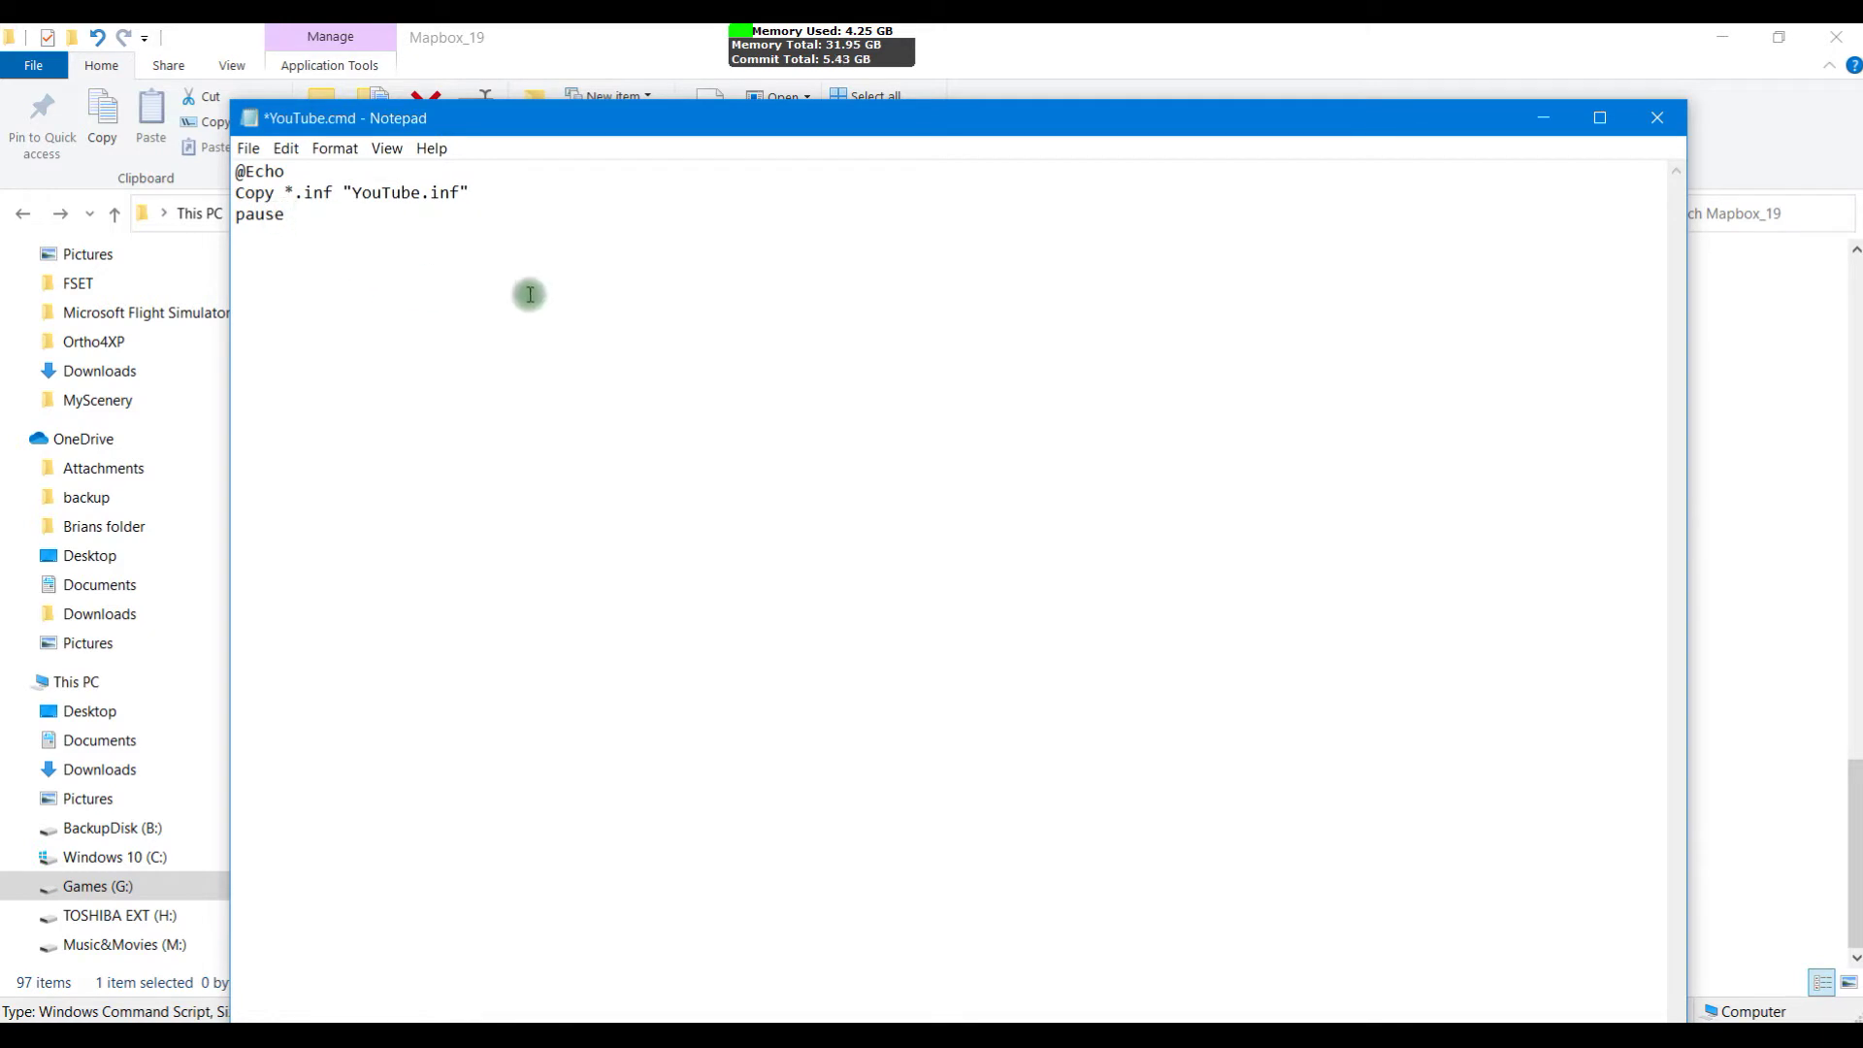
{"action": "left_click", "coordinate": [1657, 119]}
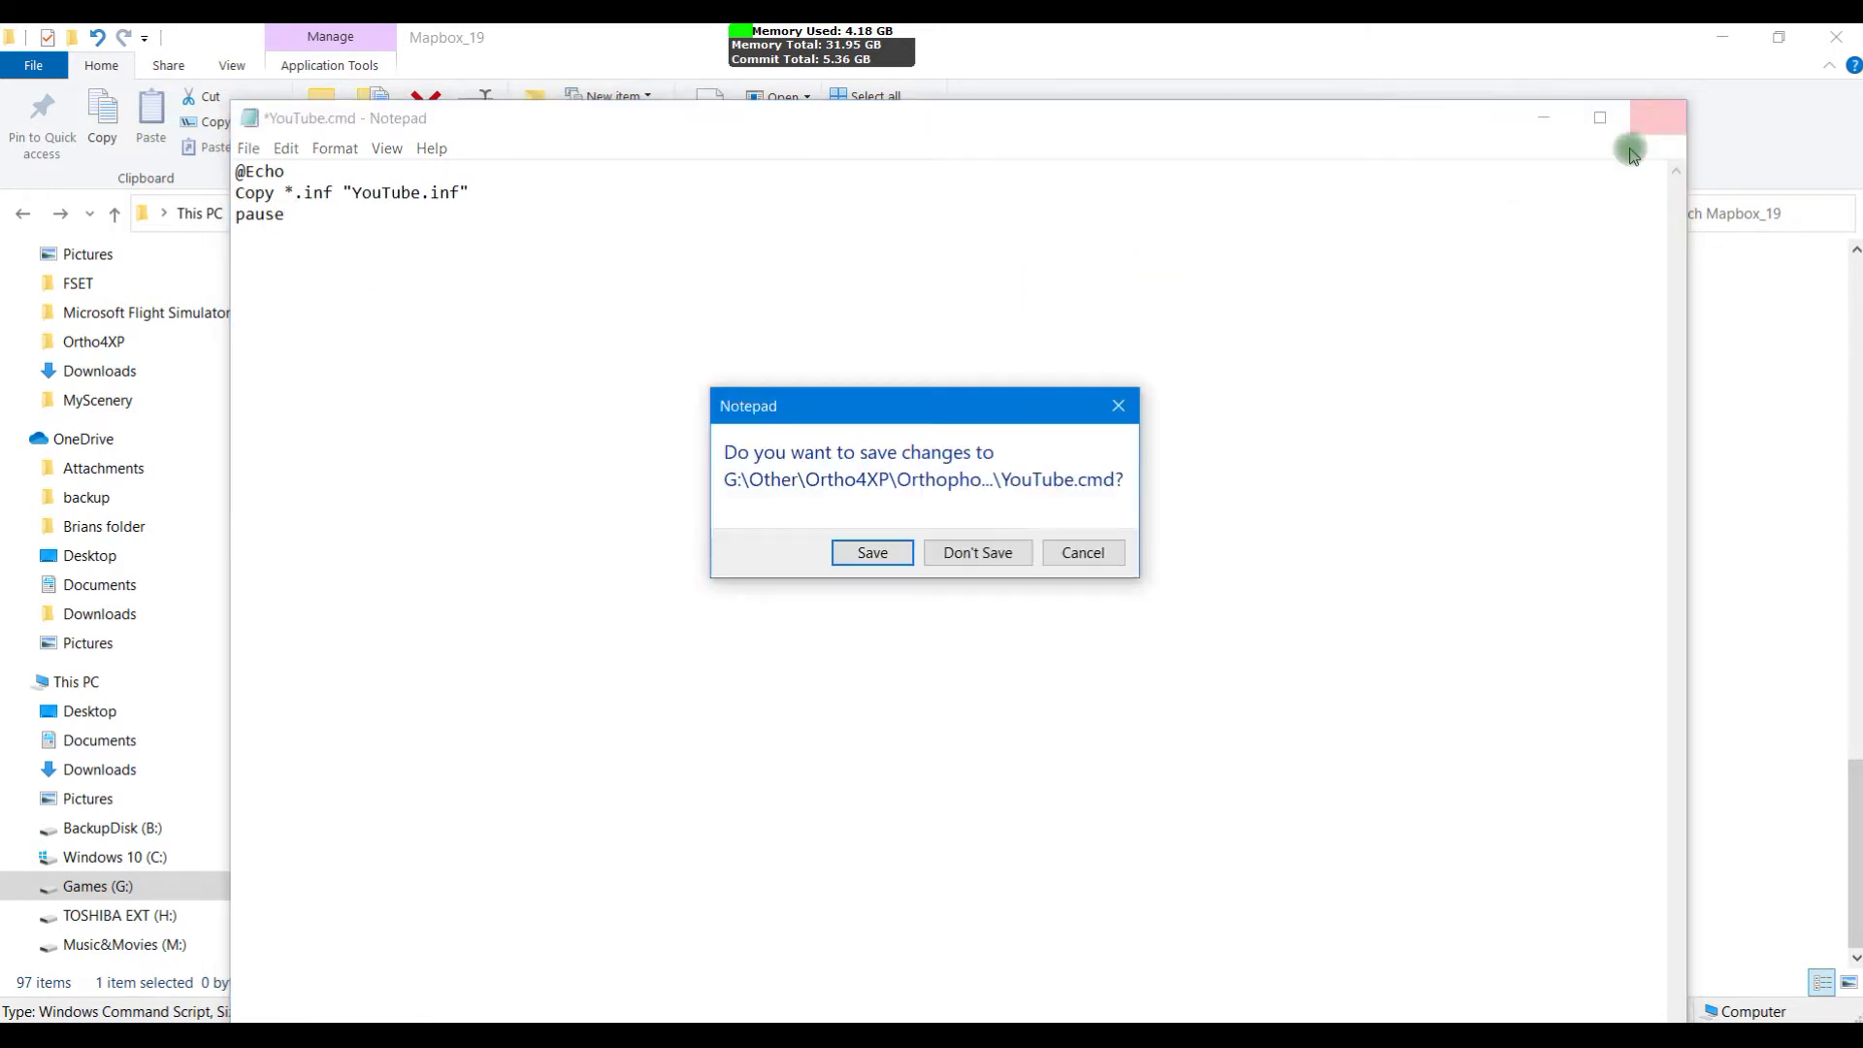
{"action": "left_click", "coordinate": [850, 561]}
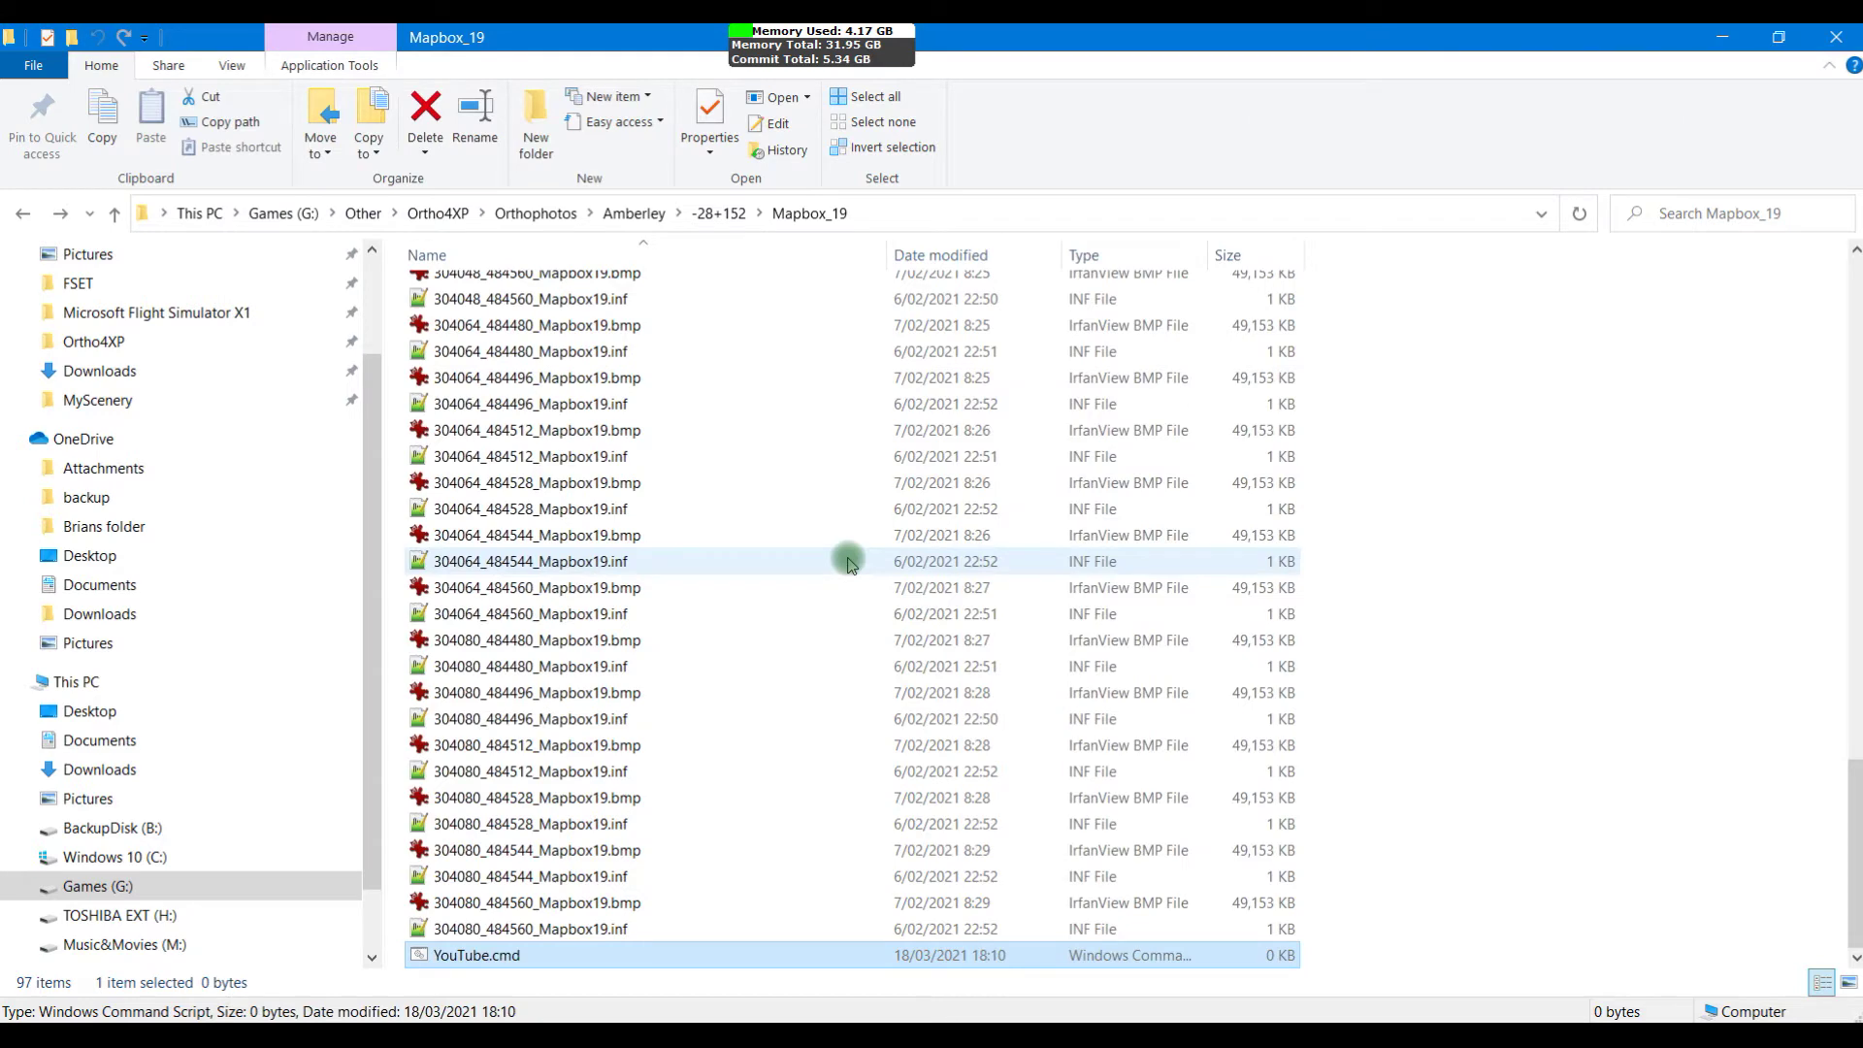
Step: Run YouTube.cmd to combine the inf files, review the console output and dismiss the console
{"action": "double_click", "coordinate": [475, 956]}
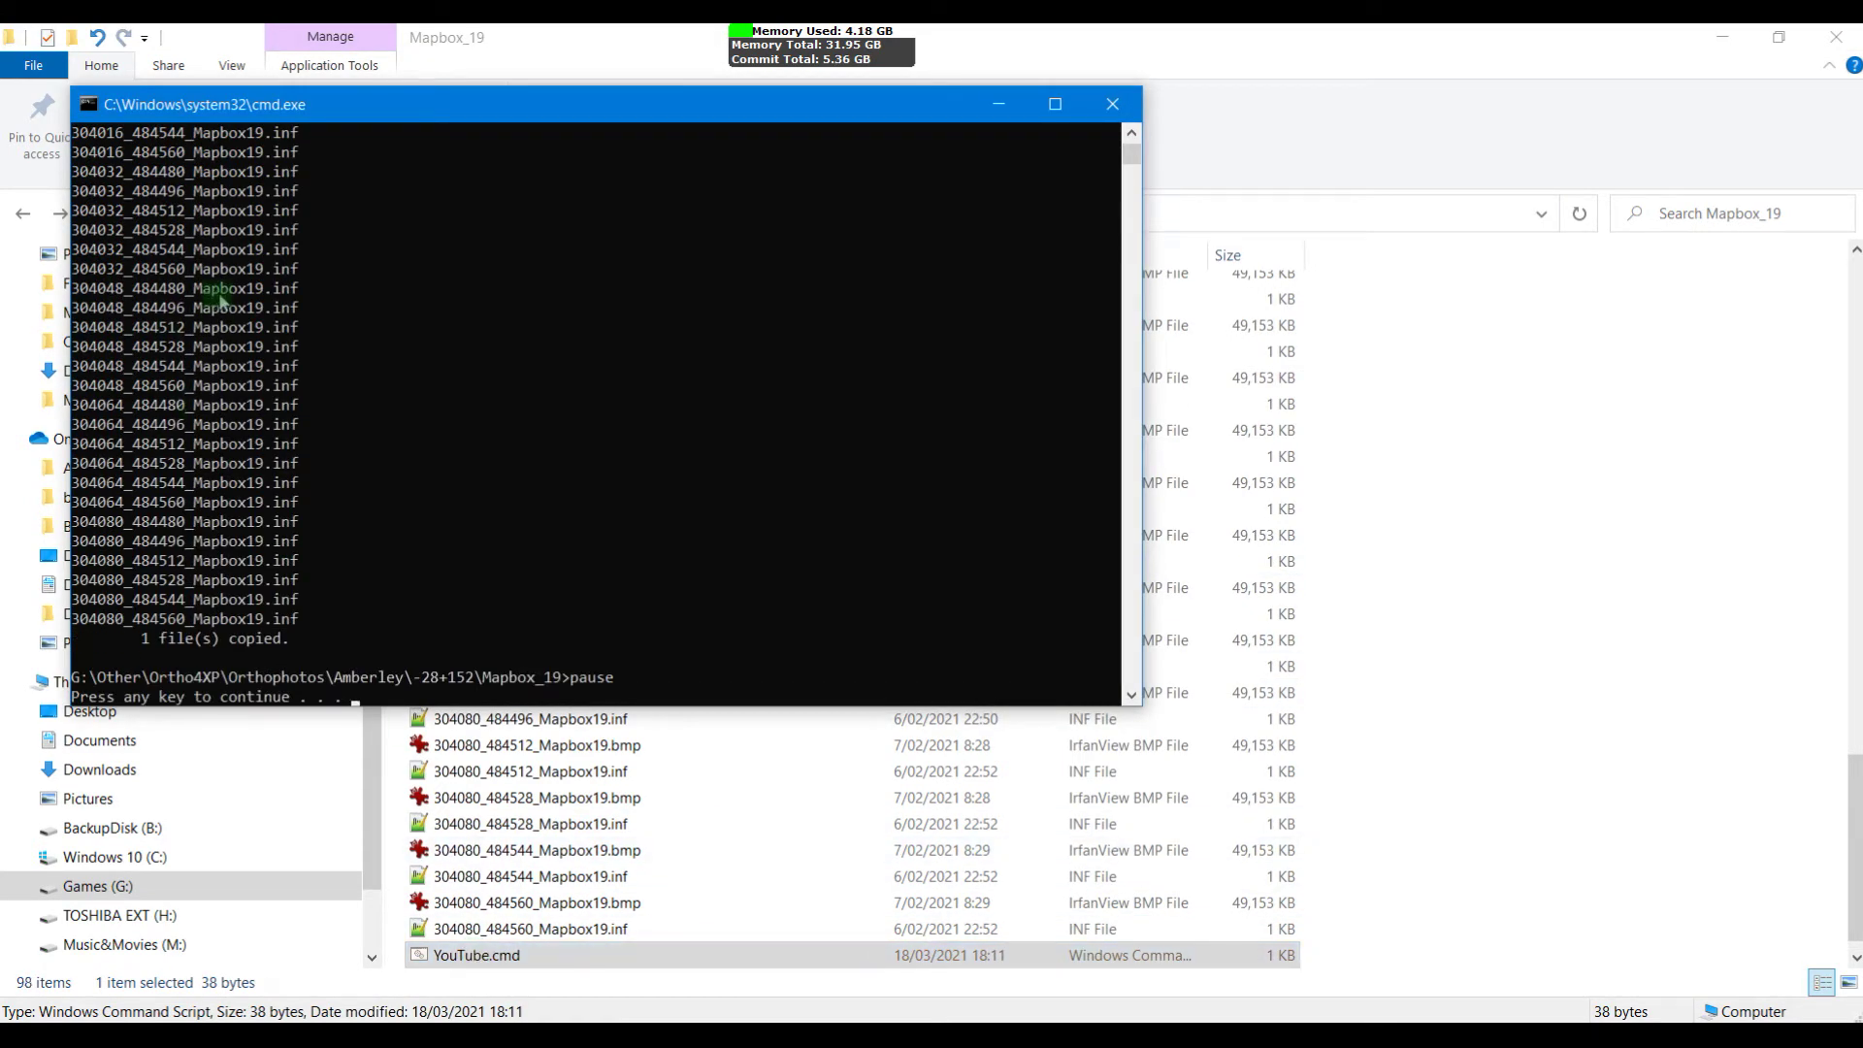
{"action": "scroll", "coordinate": [223, 324], "scroll_direction": "up", "scroll_amount": 9}
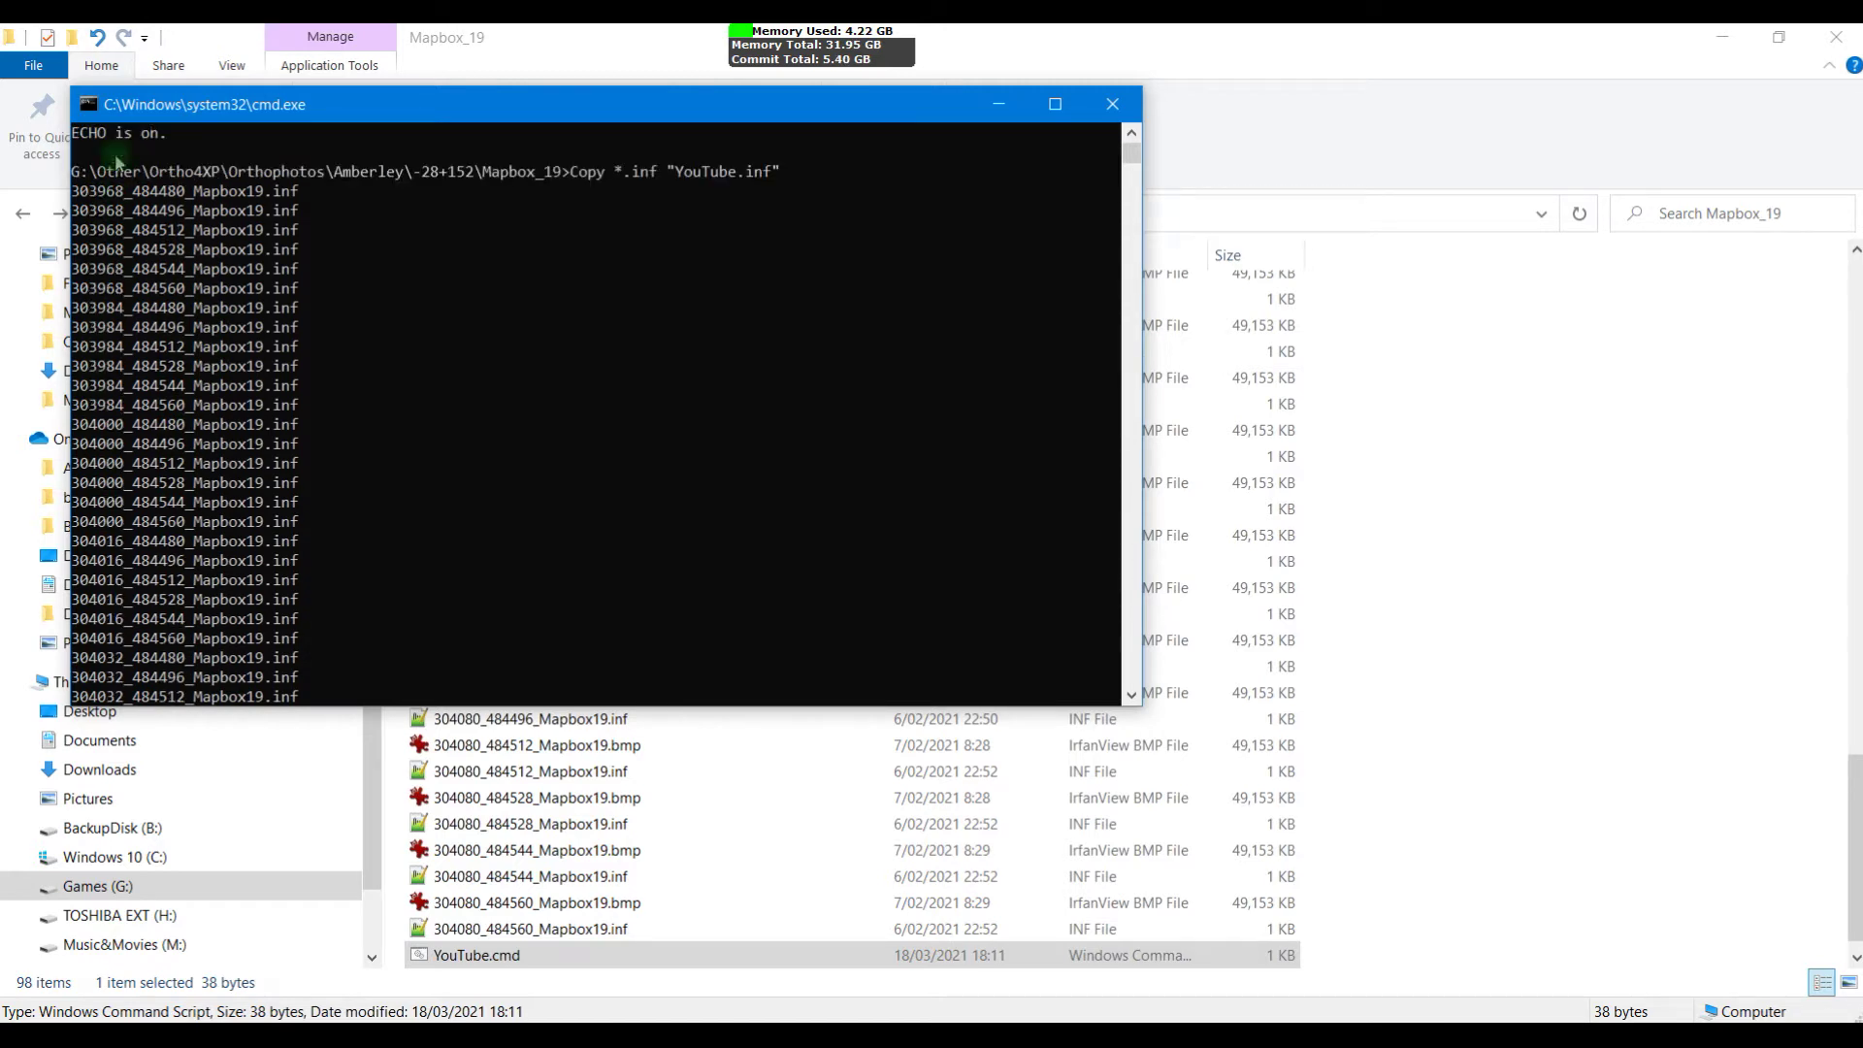
{"action": "scroll", "coordinate": [129, 189], "scroll_direction": "down", "scroll_amount": 1}
{"action": "scroll", "coordinate": [129, 189], "scroll_direction": "down", "scroll_amount": 8}
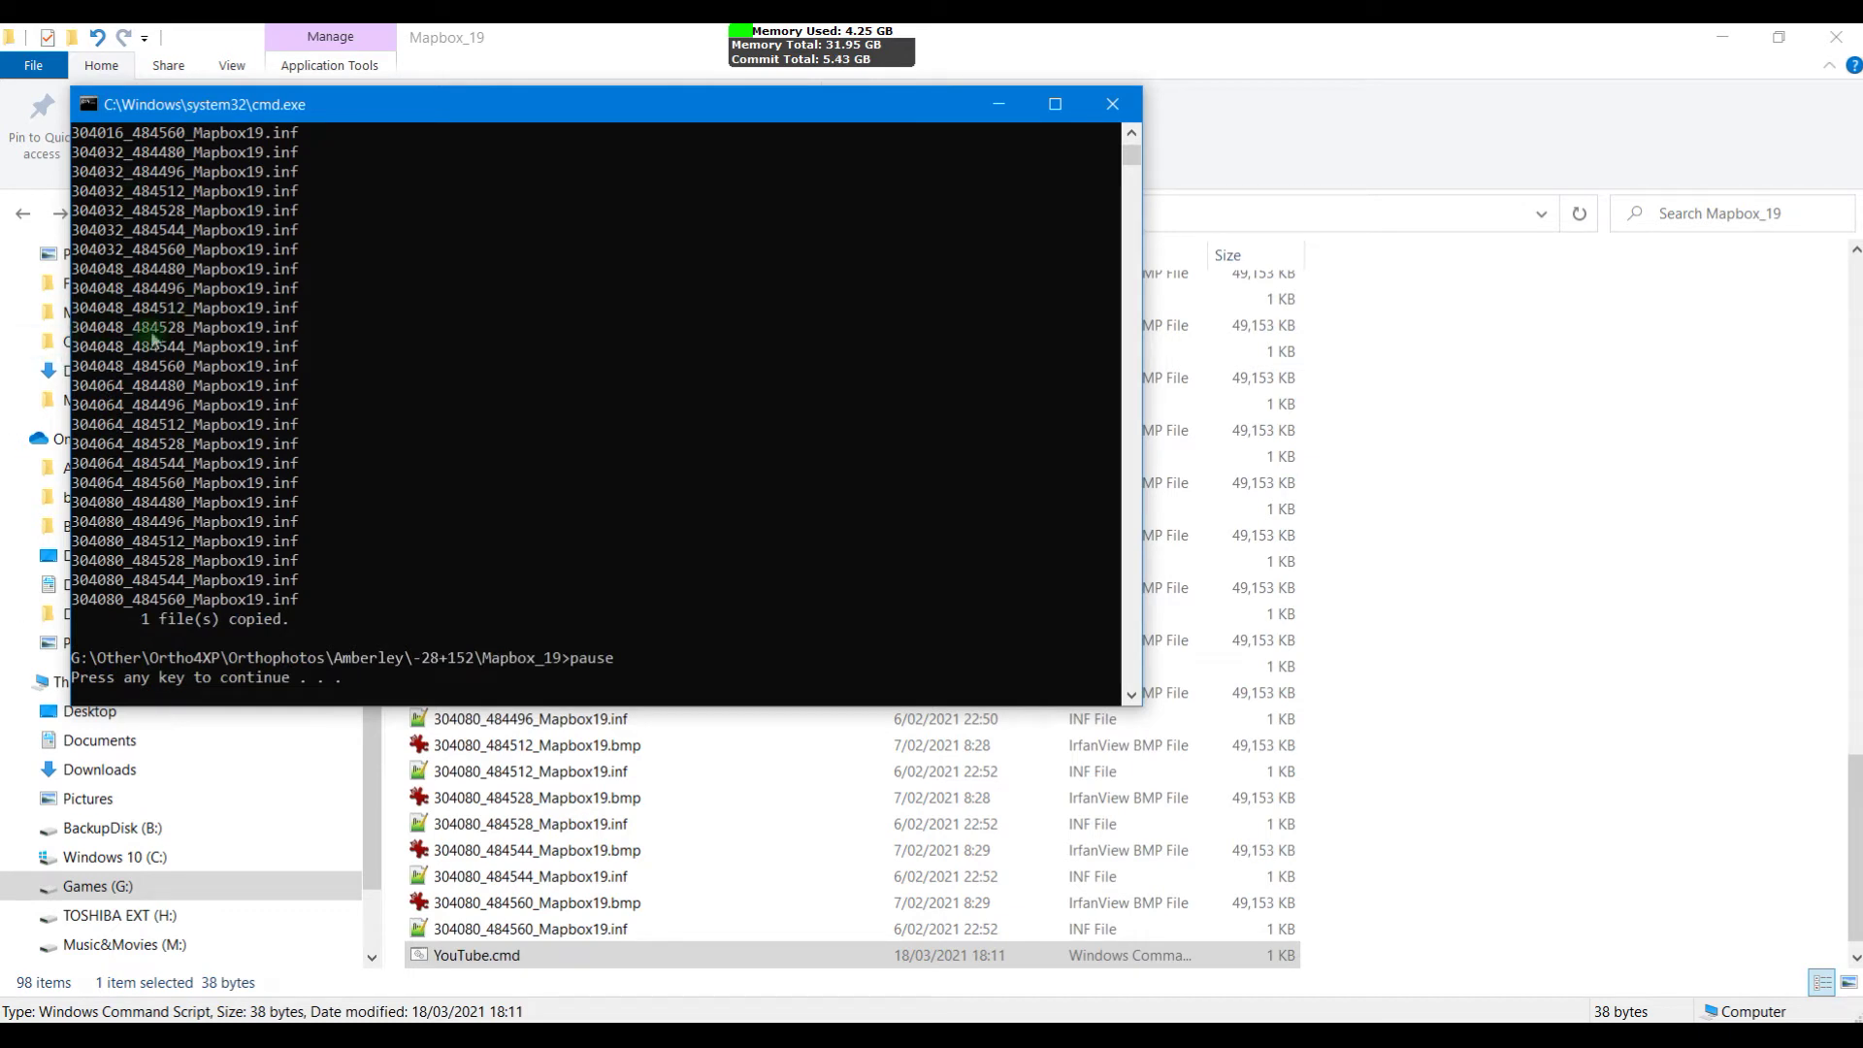
{"action": "scroll", "coordinate": [150, 335], "scroll_direction": "down", "scroll_amount": 4}
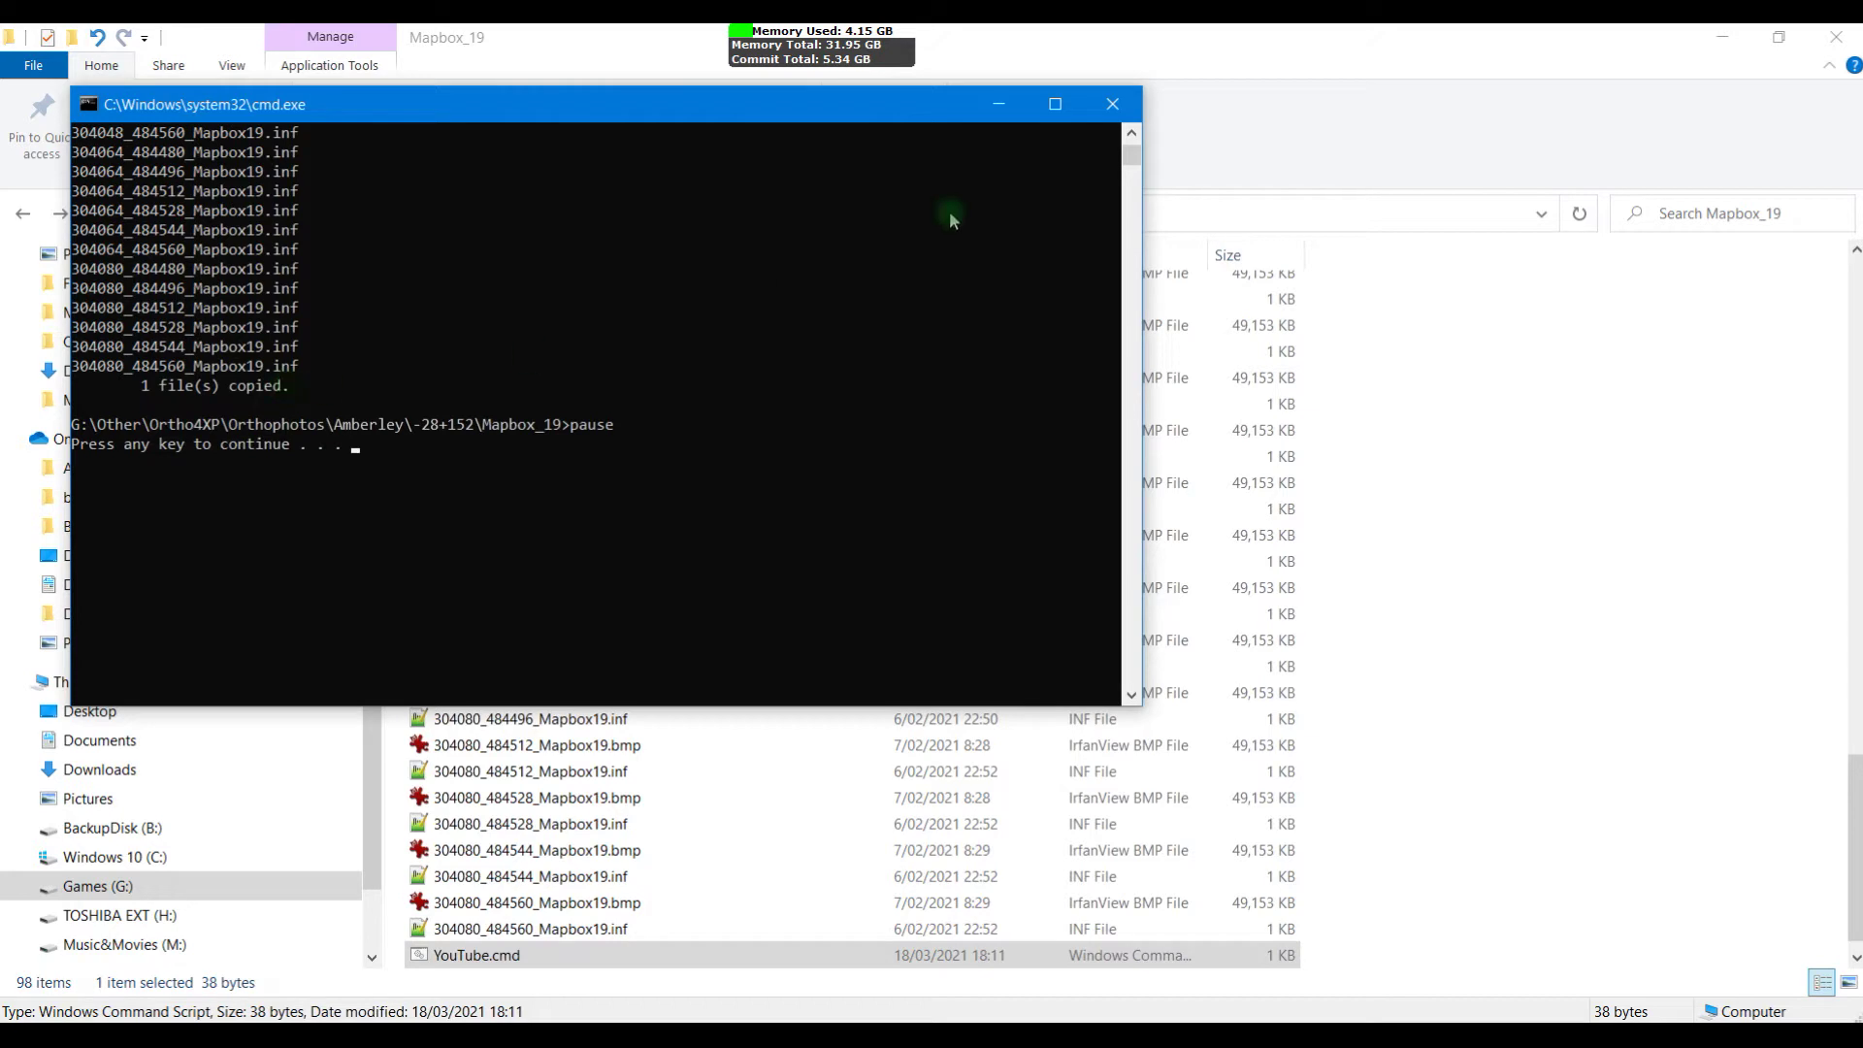
{"action": "key", "text": "Return"}
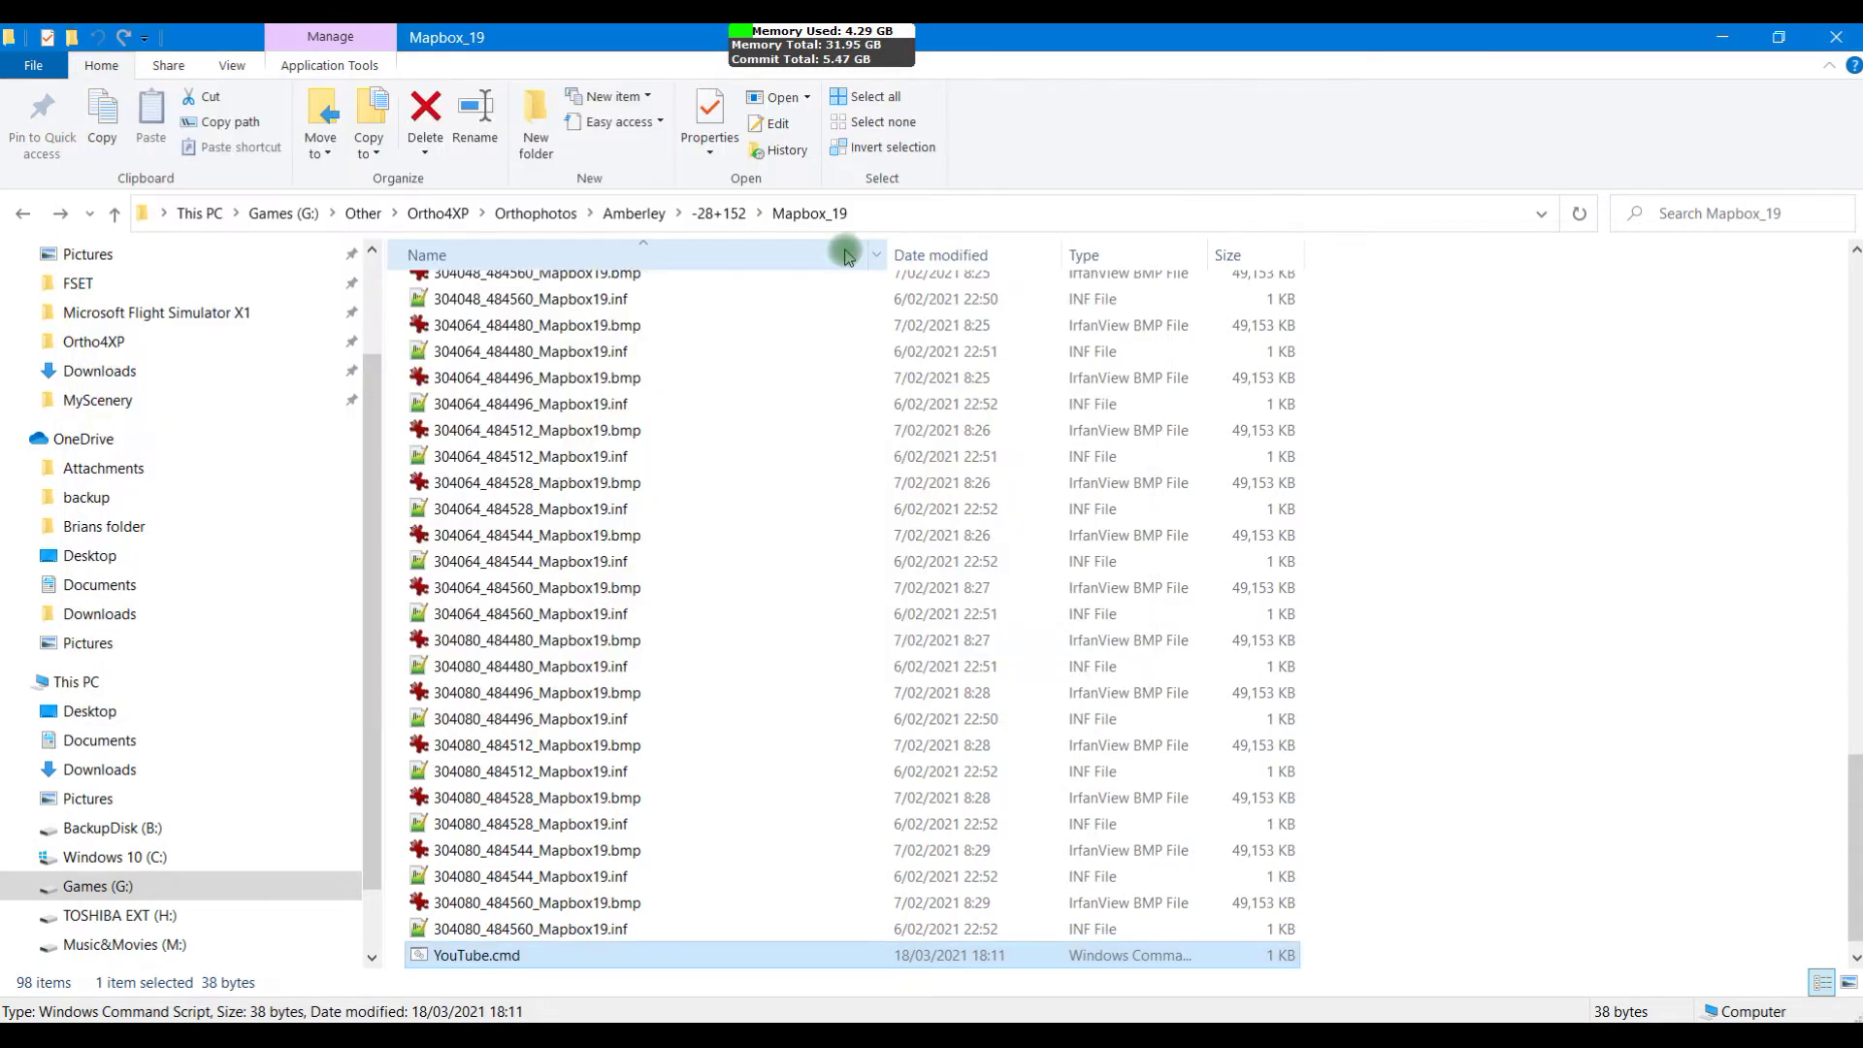
Step: Open the combined YouTube.inf in Notepad++ and examine its repeated [Source] and [Destination] sections
{"action": "double_click", "coordinate": [490, 955]}
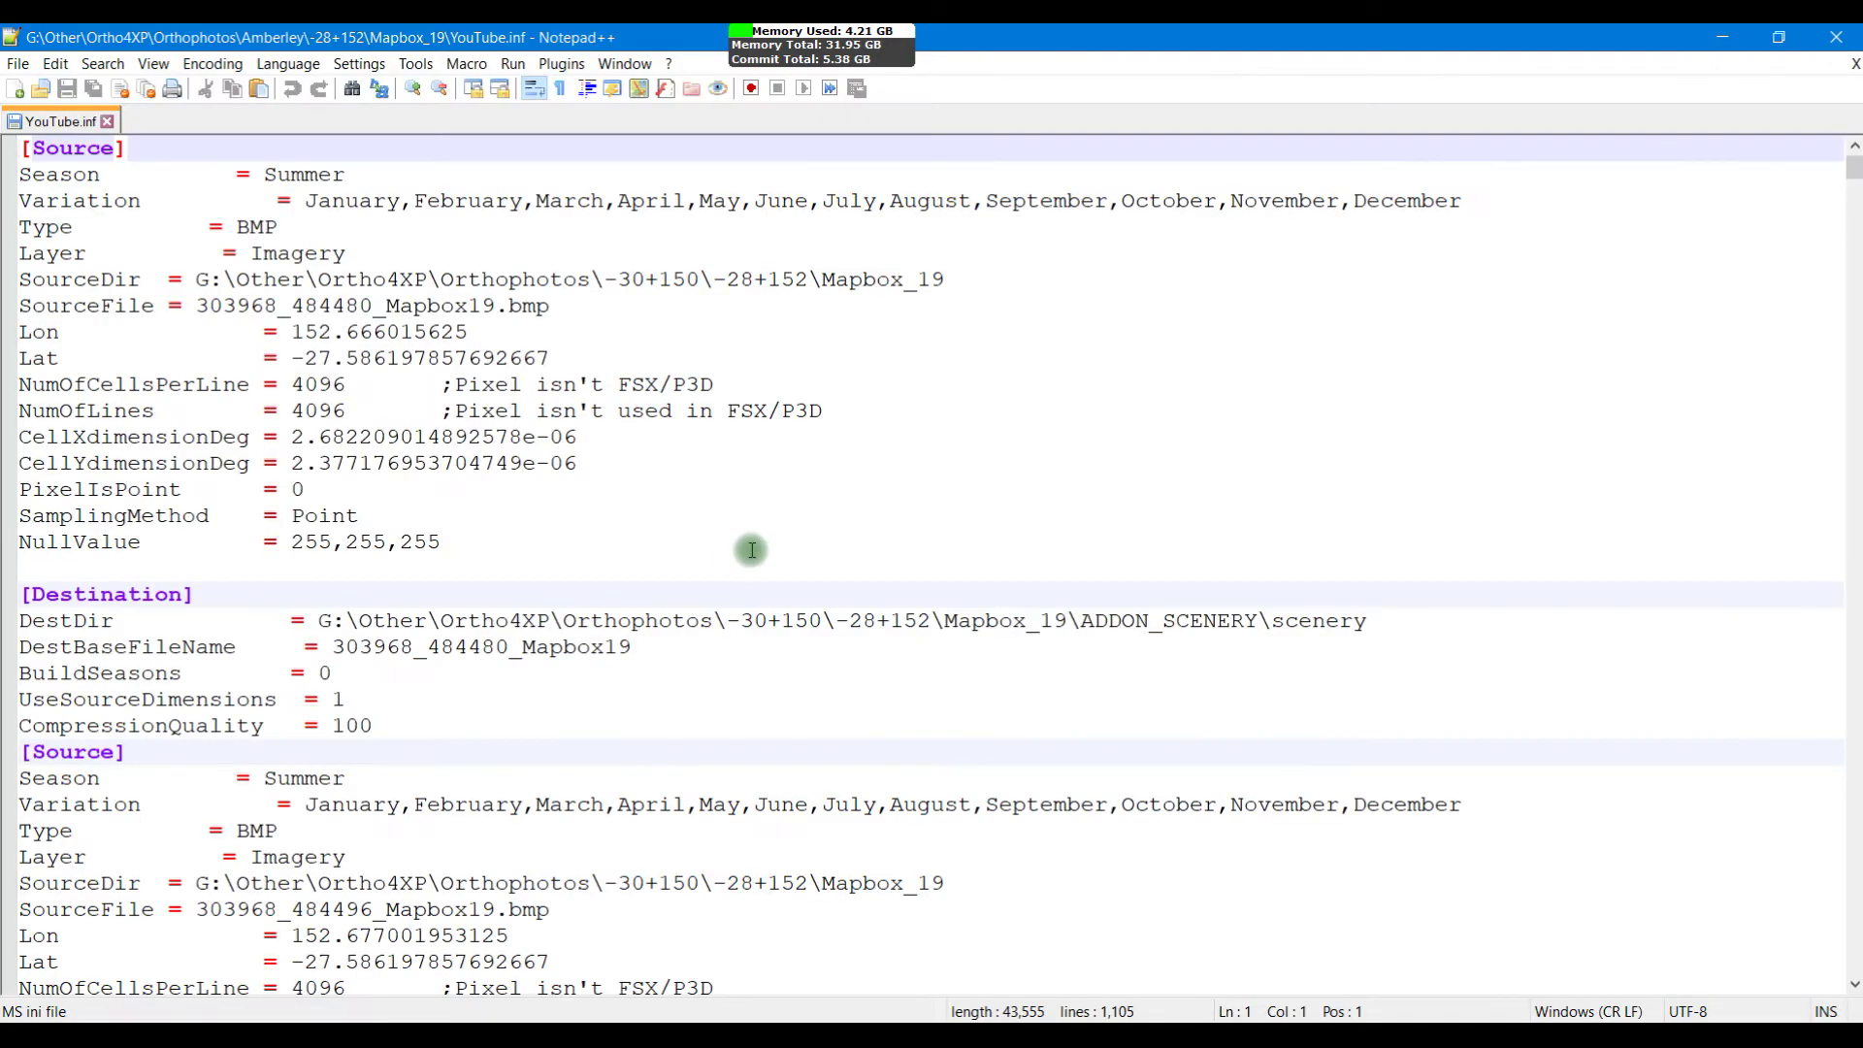
{"action": "left_click_drag", "start_coordinate": [1330, 33], "coordinate": [826, 63]}
{"action": "double_click", "coordinate": [1017, 61]}
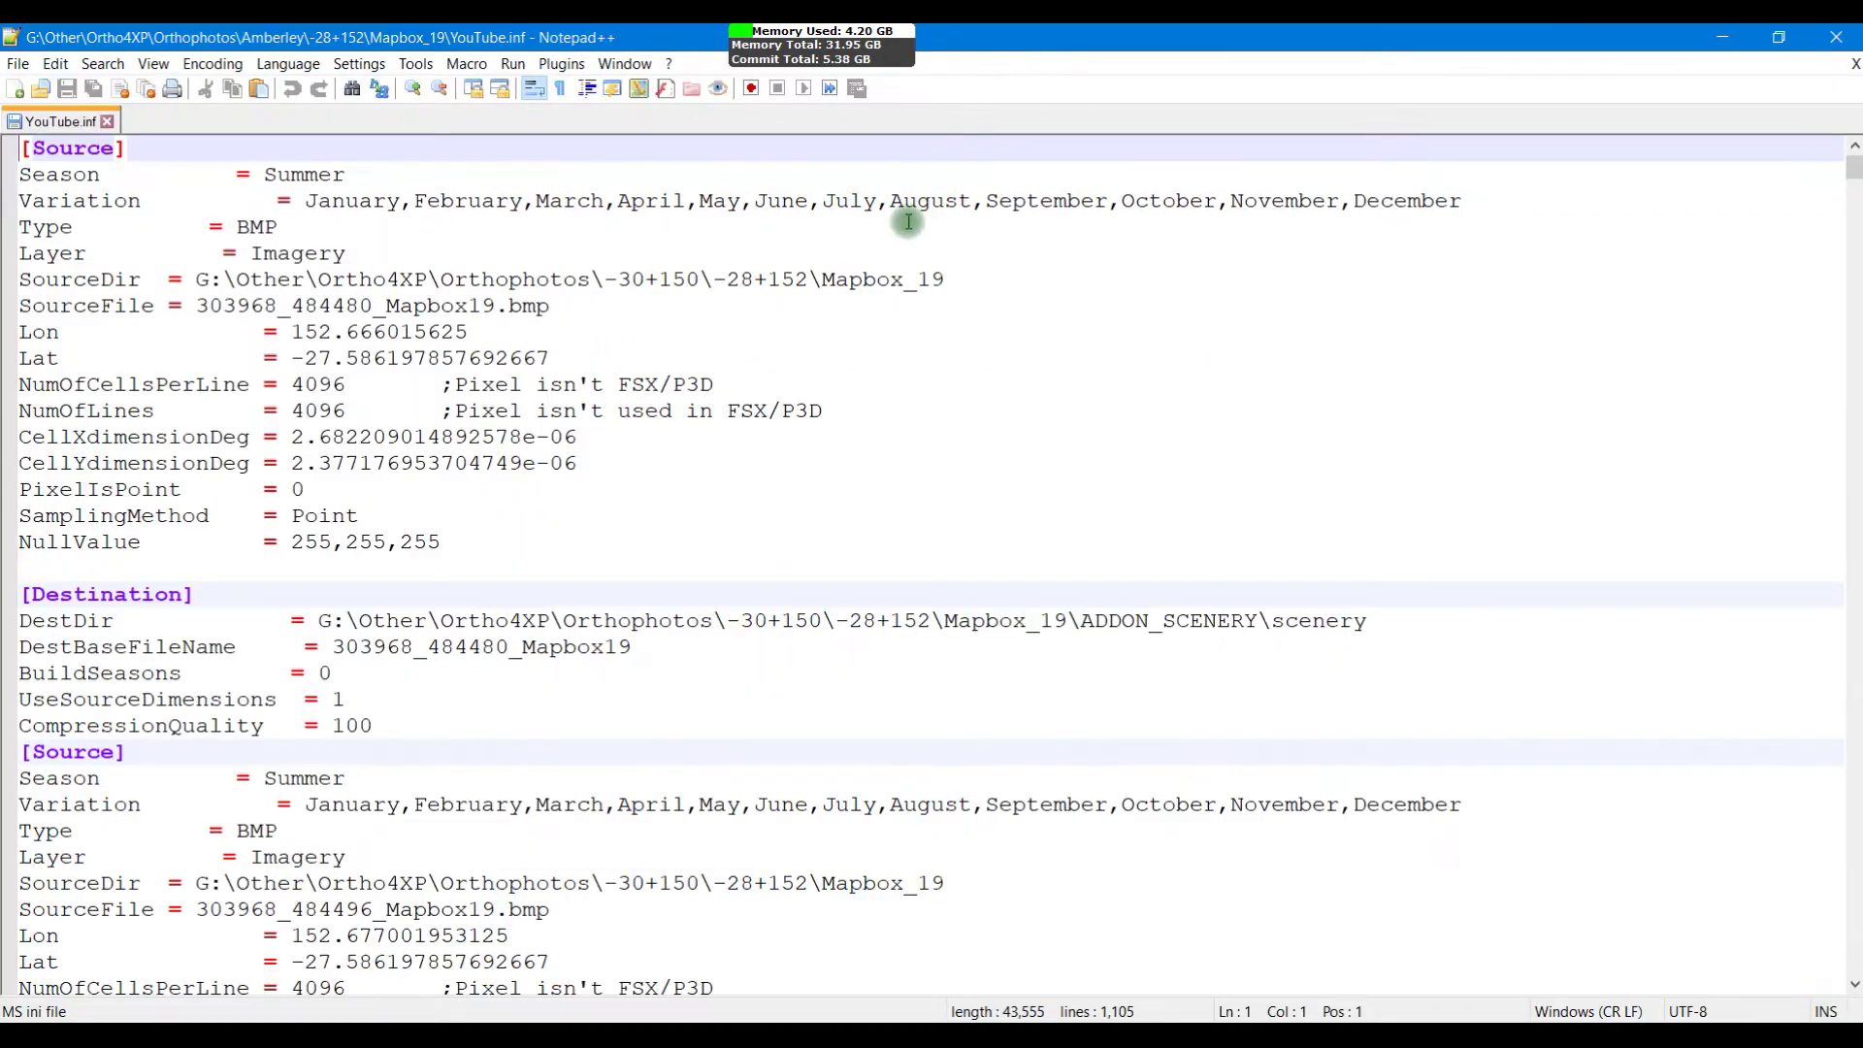
{"action": "scroll", "coordinate": [849, 312], "scroll_direction": "down", "scroll_amount": 5}
{"action": "scroll", "coordinate": [848, 312], "scroll_direction": "down", "scroll_amount": 15}
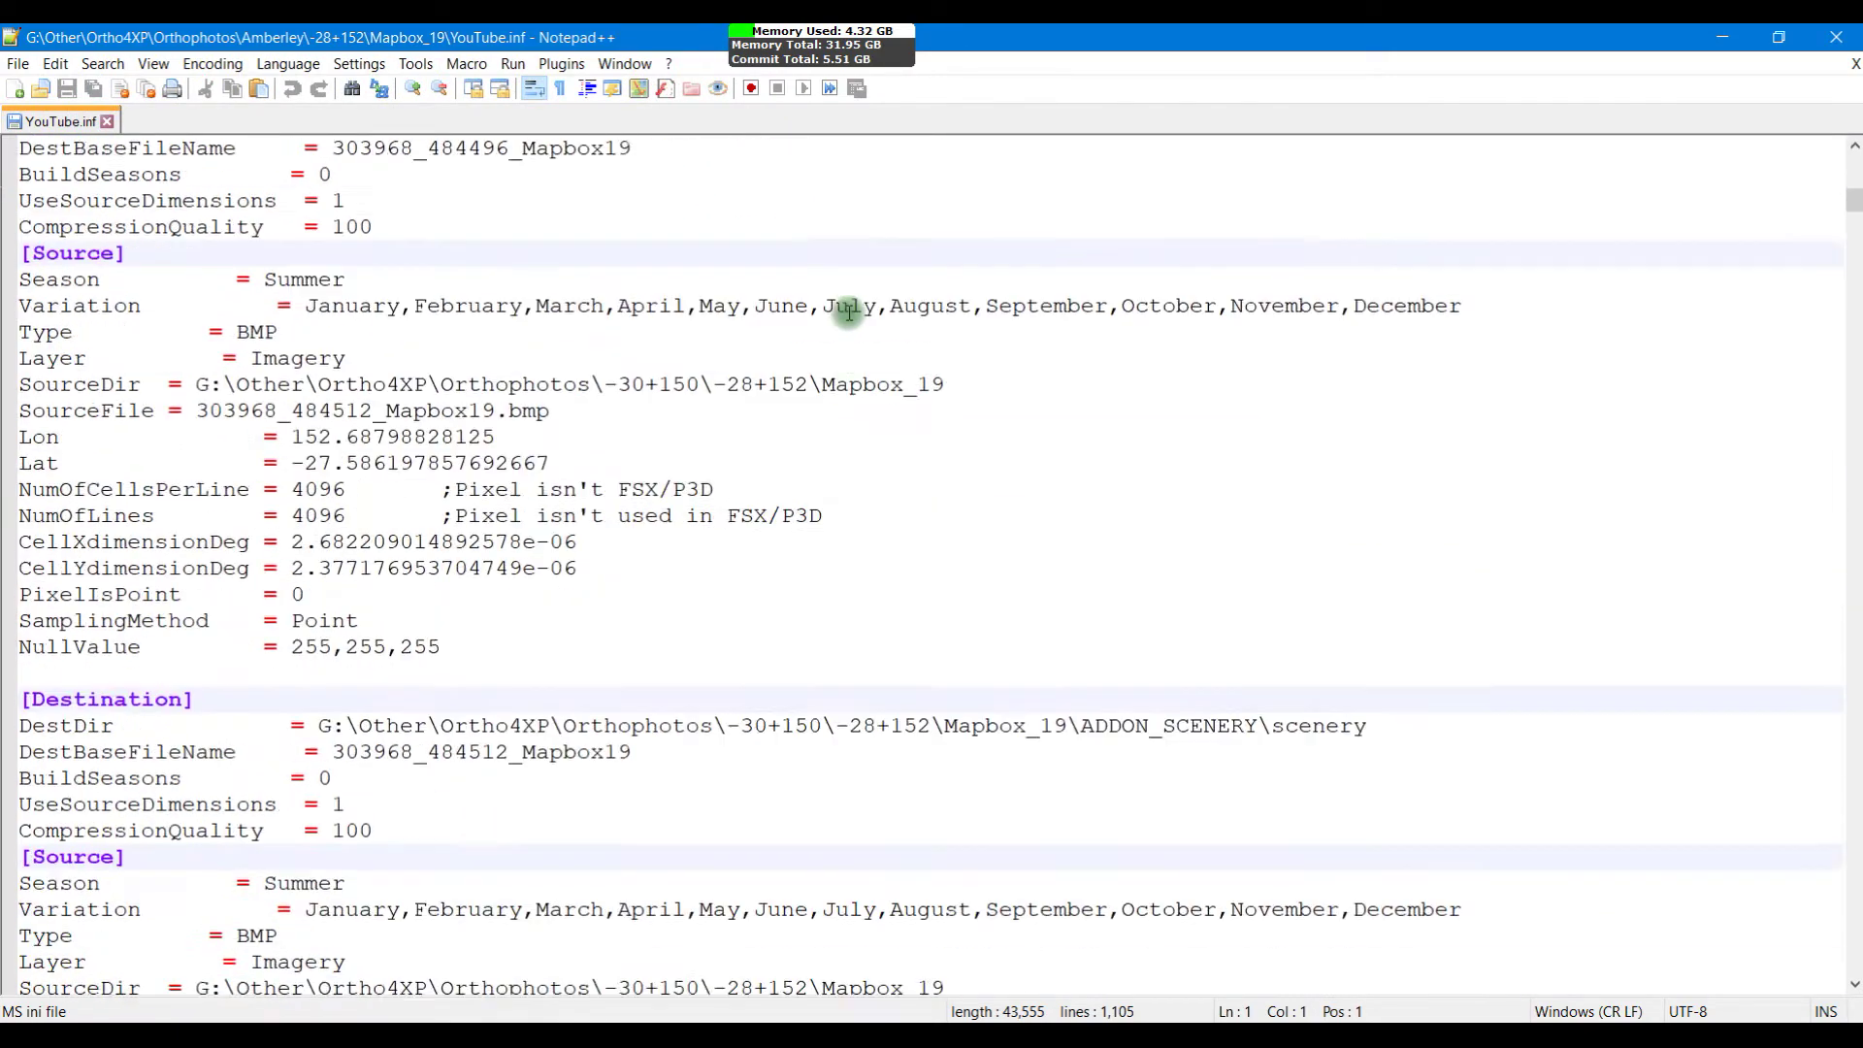
{"action": "scroll", "coordinate": [848, 313], "scroll_direction": "down", "scroll_amount": 16}
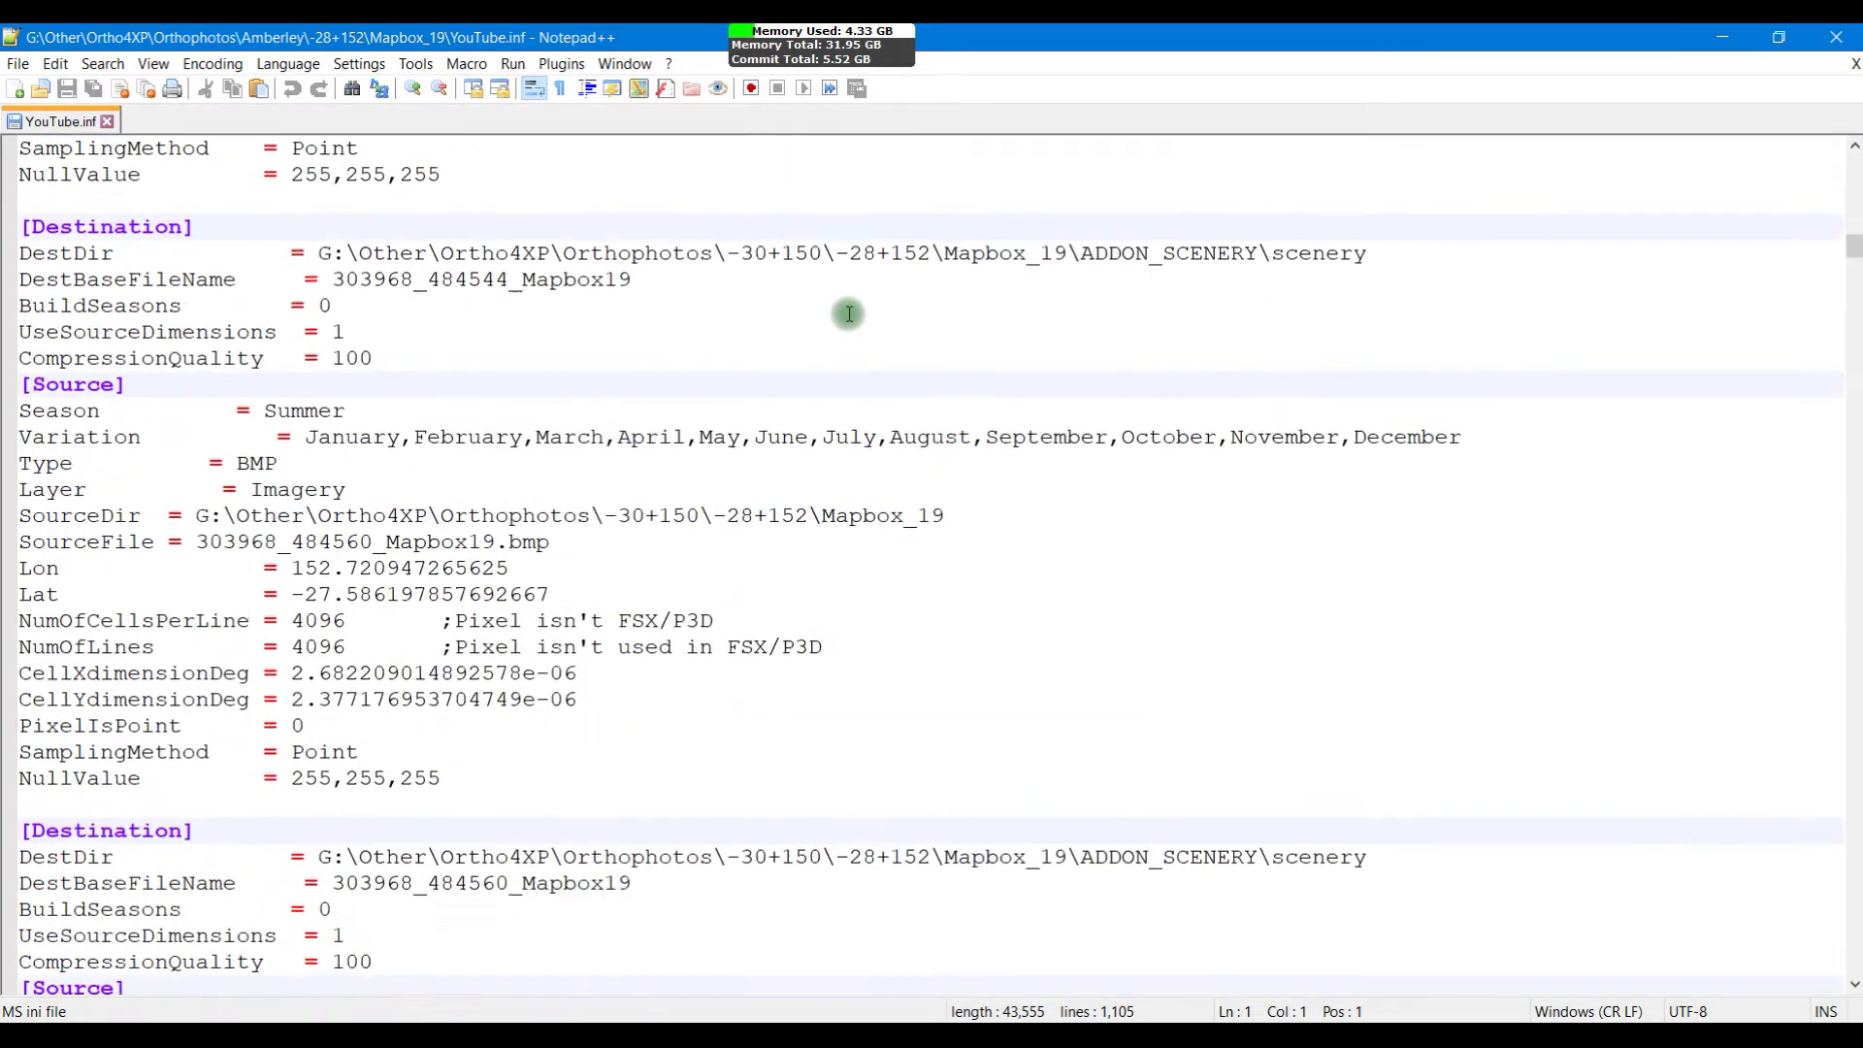
{"action": "scroll", "coordinate": [848, 312], "scroll_direction": "down", "scroll_amount": 15}
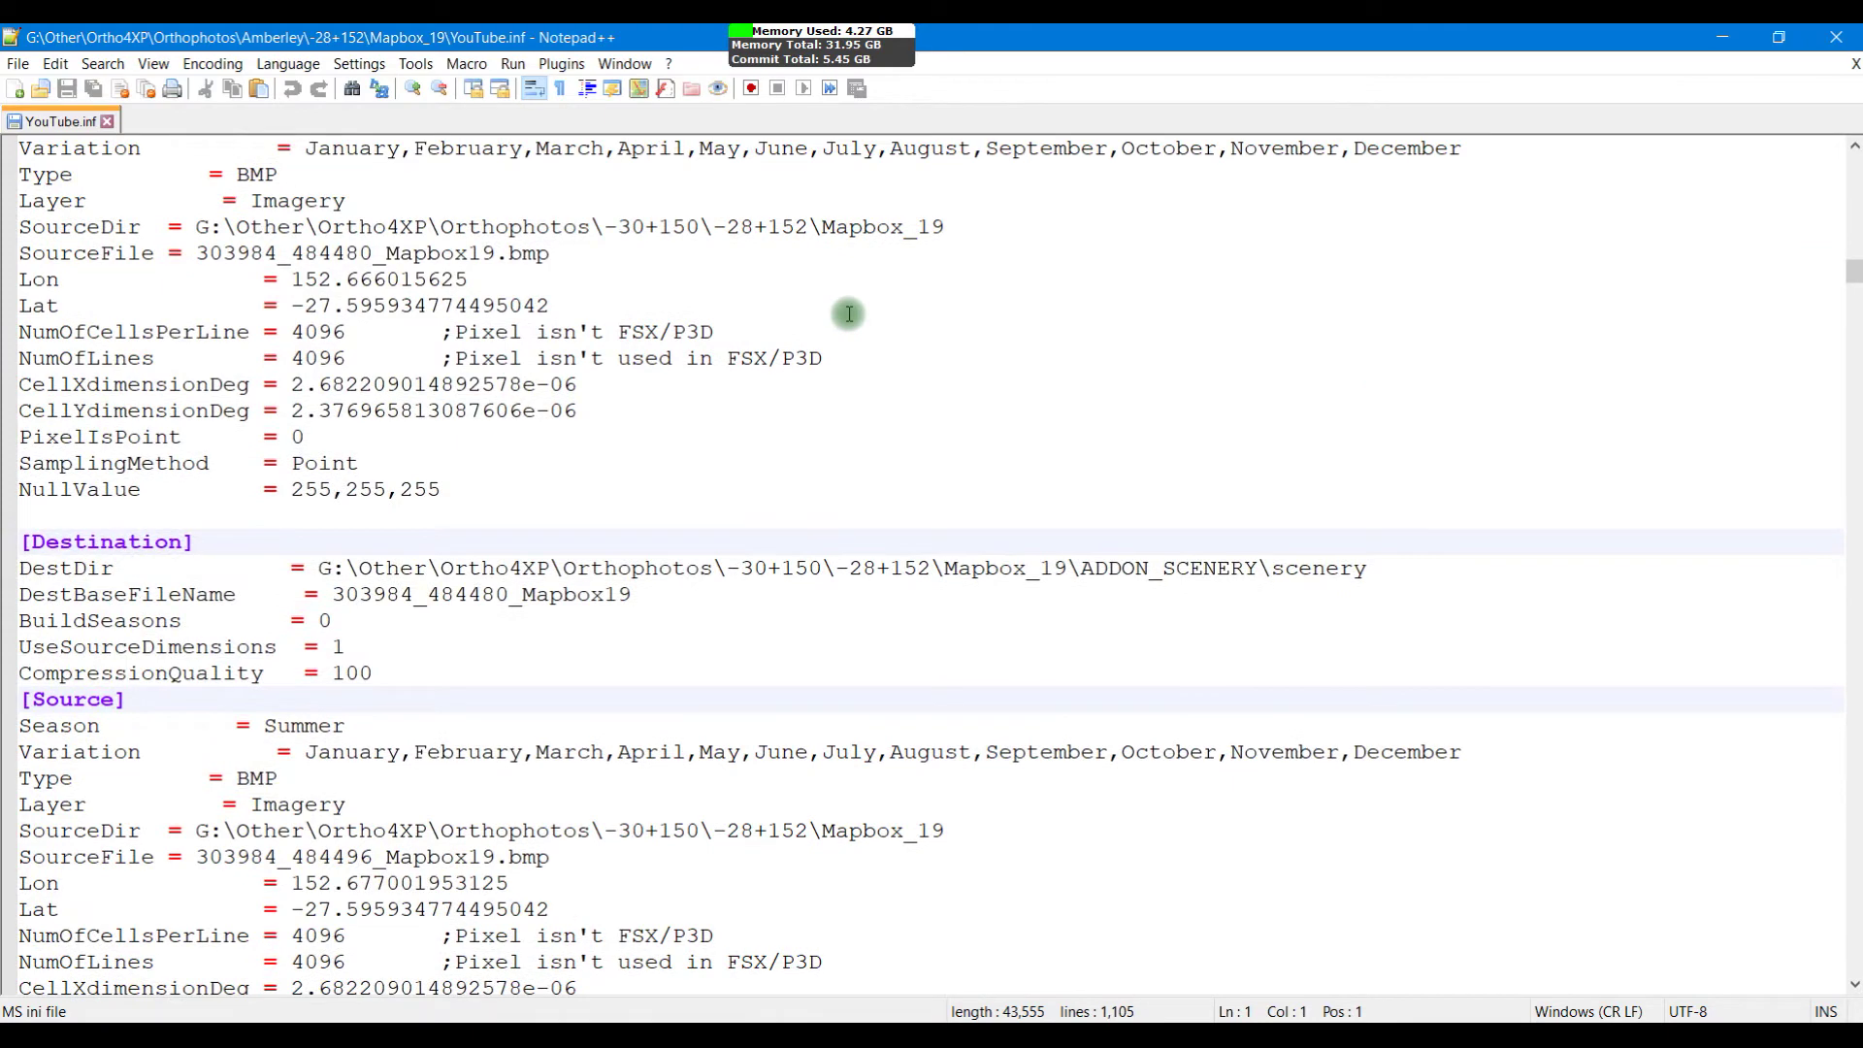
{"action": "left_click", "coordinate": [112, 700]}
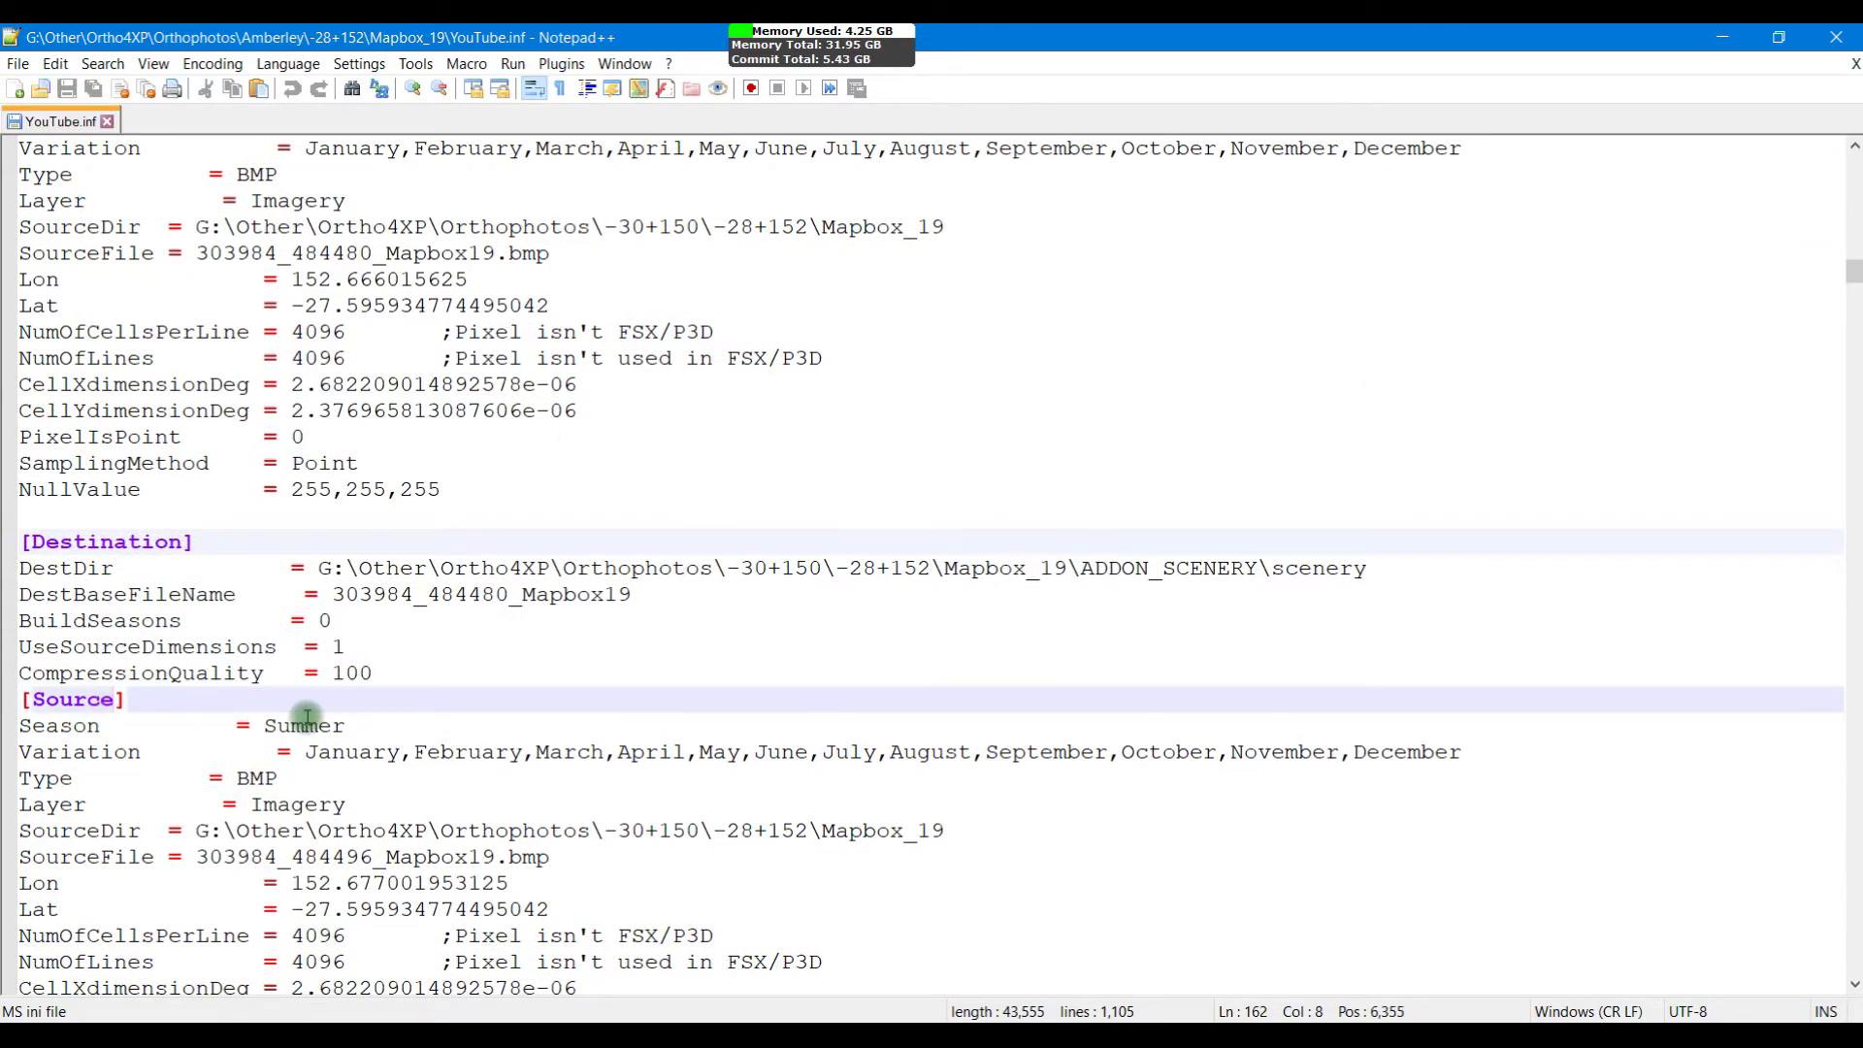
{"action": "scroll", "coordinate": [307, 716], "scroll_direction": "up", "scroll_amount": 7}
{"action": "left_click", "coordinate": [135, 468]}
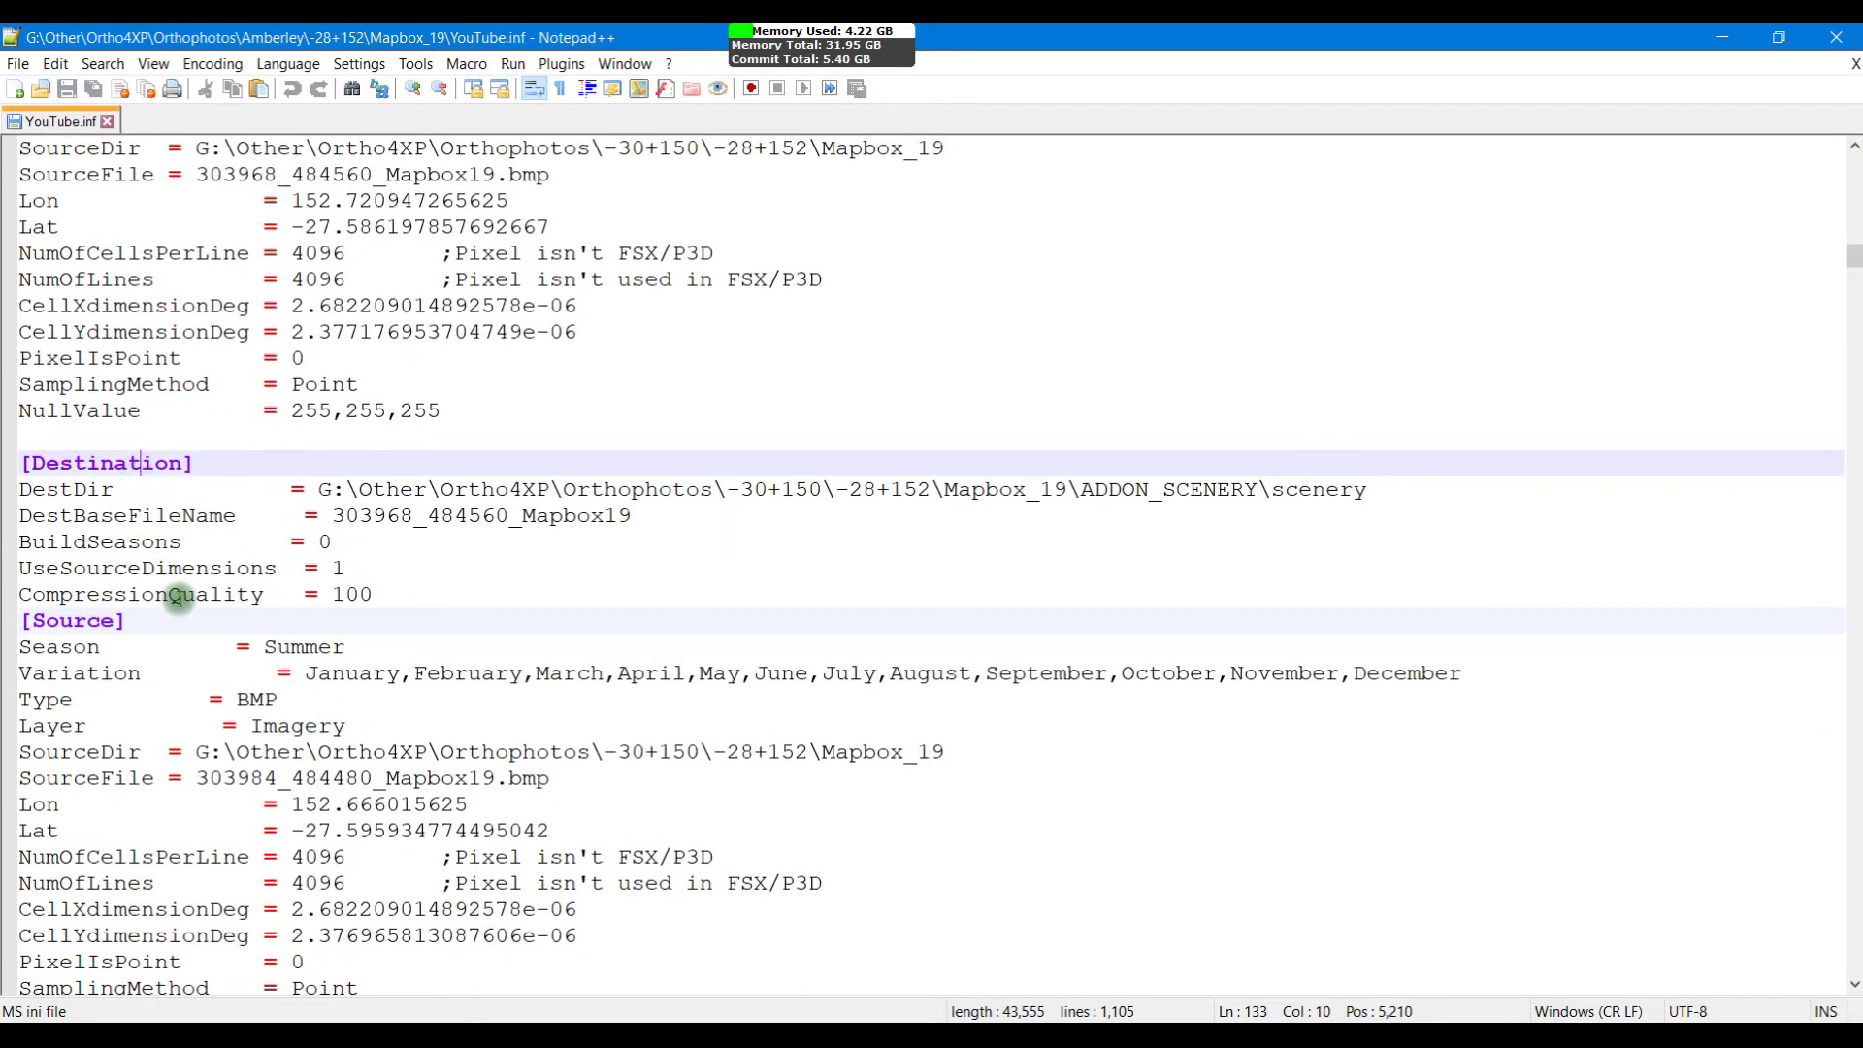
Step: Launch tinytask145.exe from the Games (G:) drive, move its window to mid-screen and close File Explorer
{"action": "scroll", "coordinate": [180, 594], "scroll_direction": "down", "scroll_amount": 9}
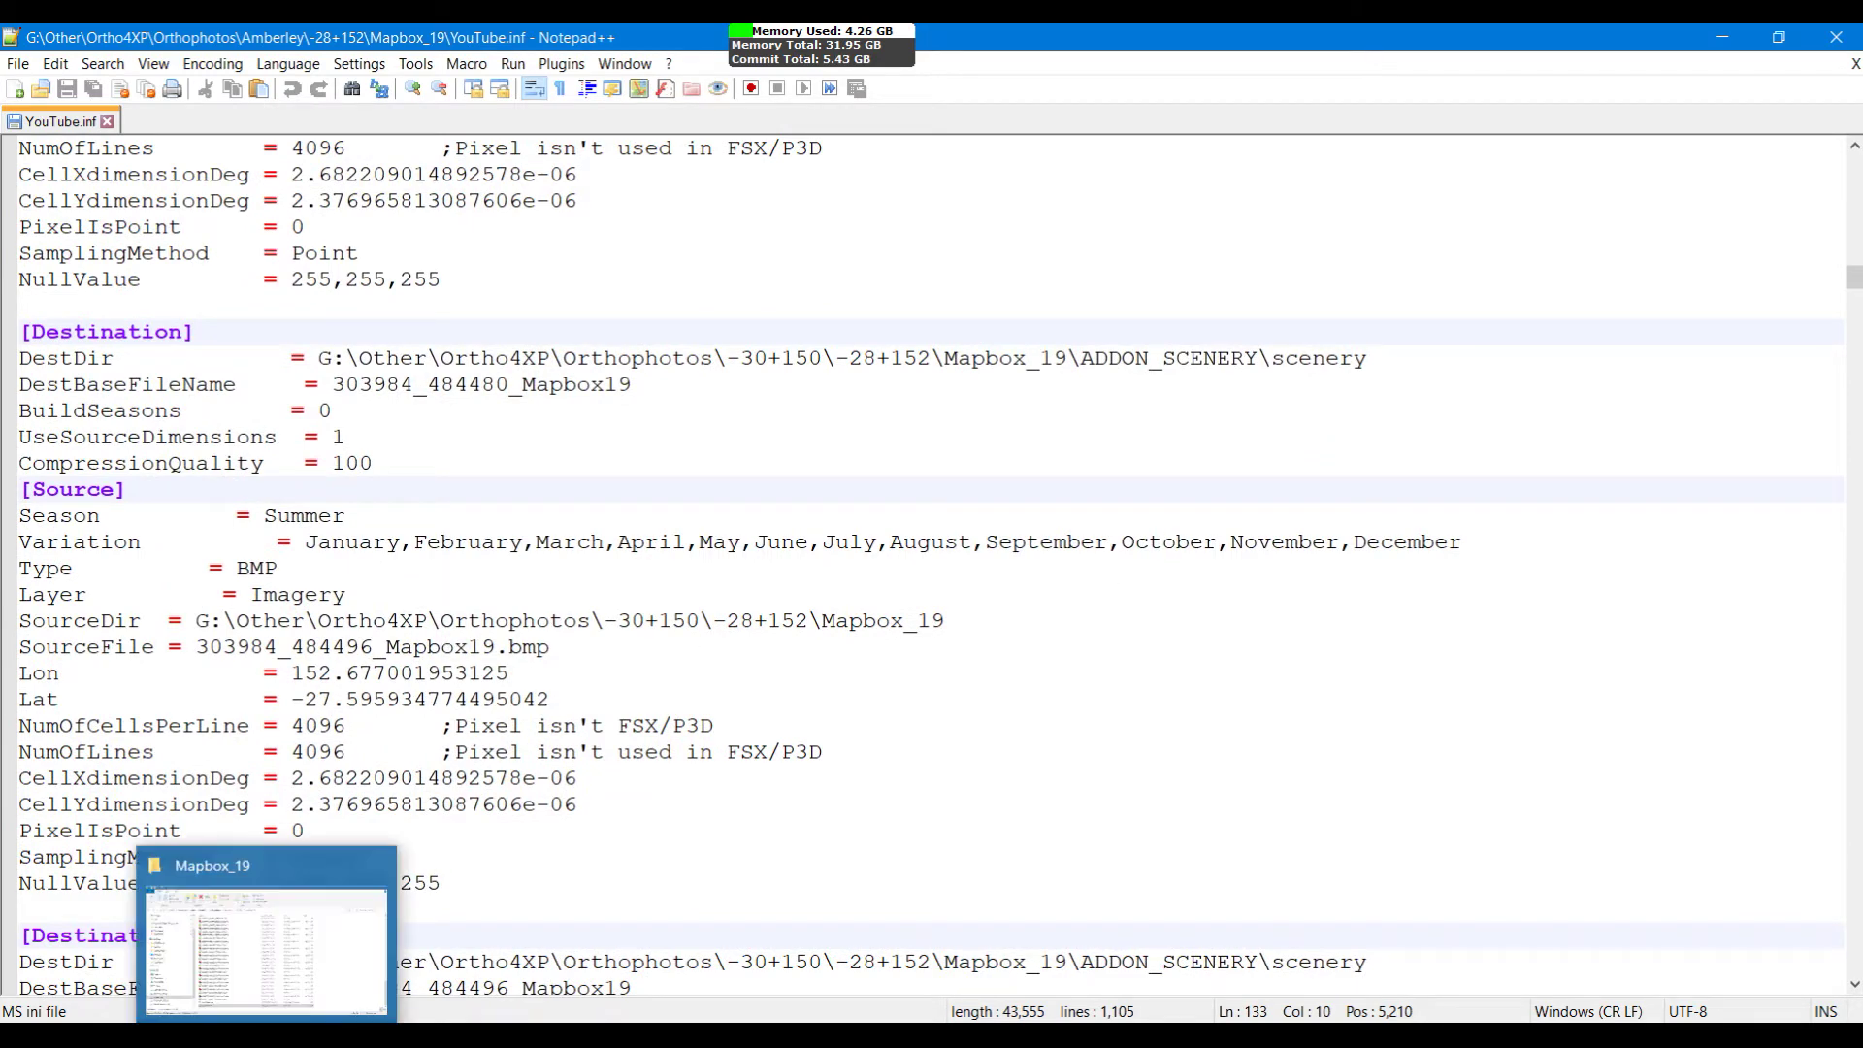
{"action": "left_click", "coordinate": [273, 1036]}
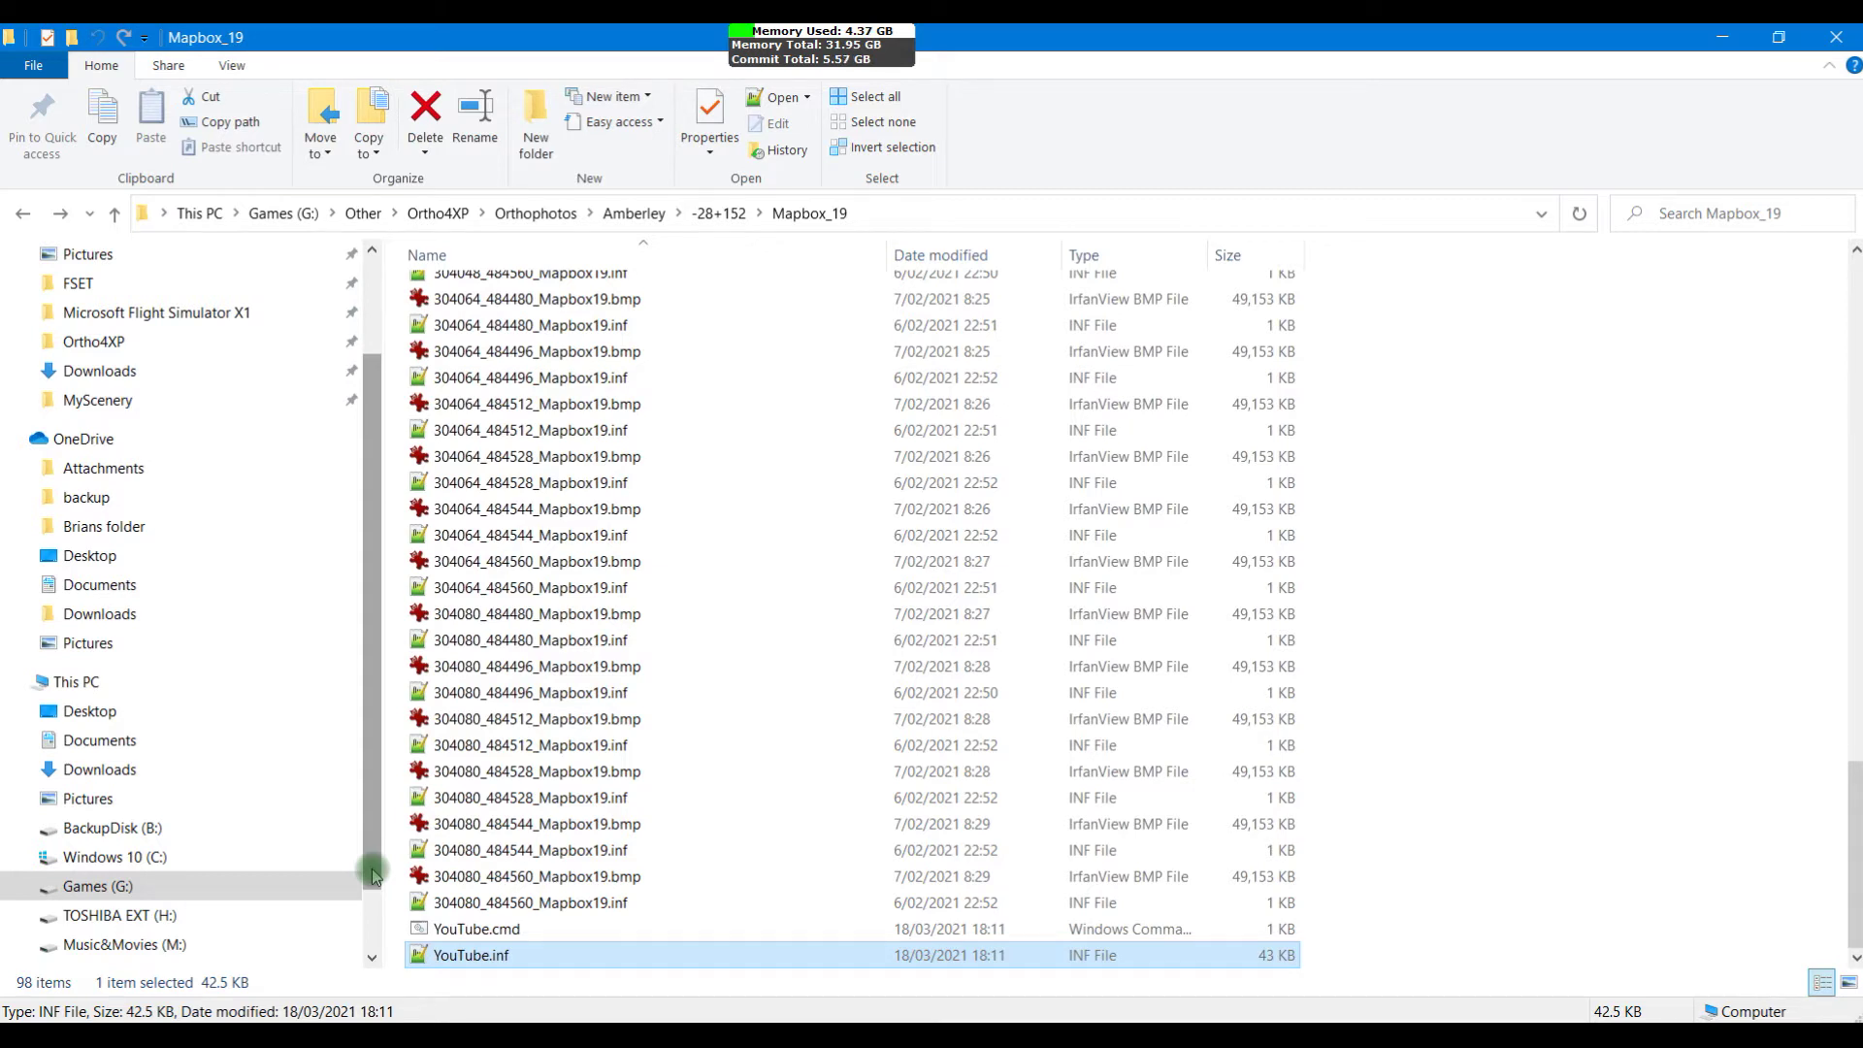
{"action": "left_click_drag", "start_coordinate": [373, 874], "coordinate": [366, 731]}
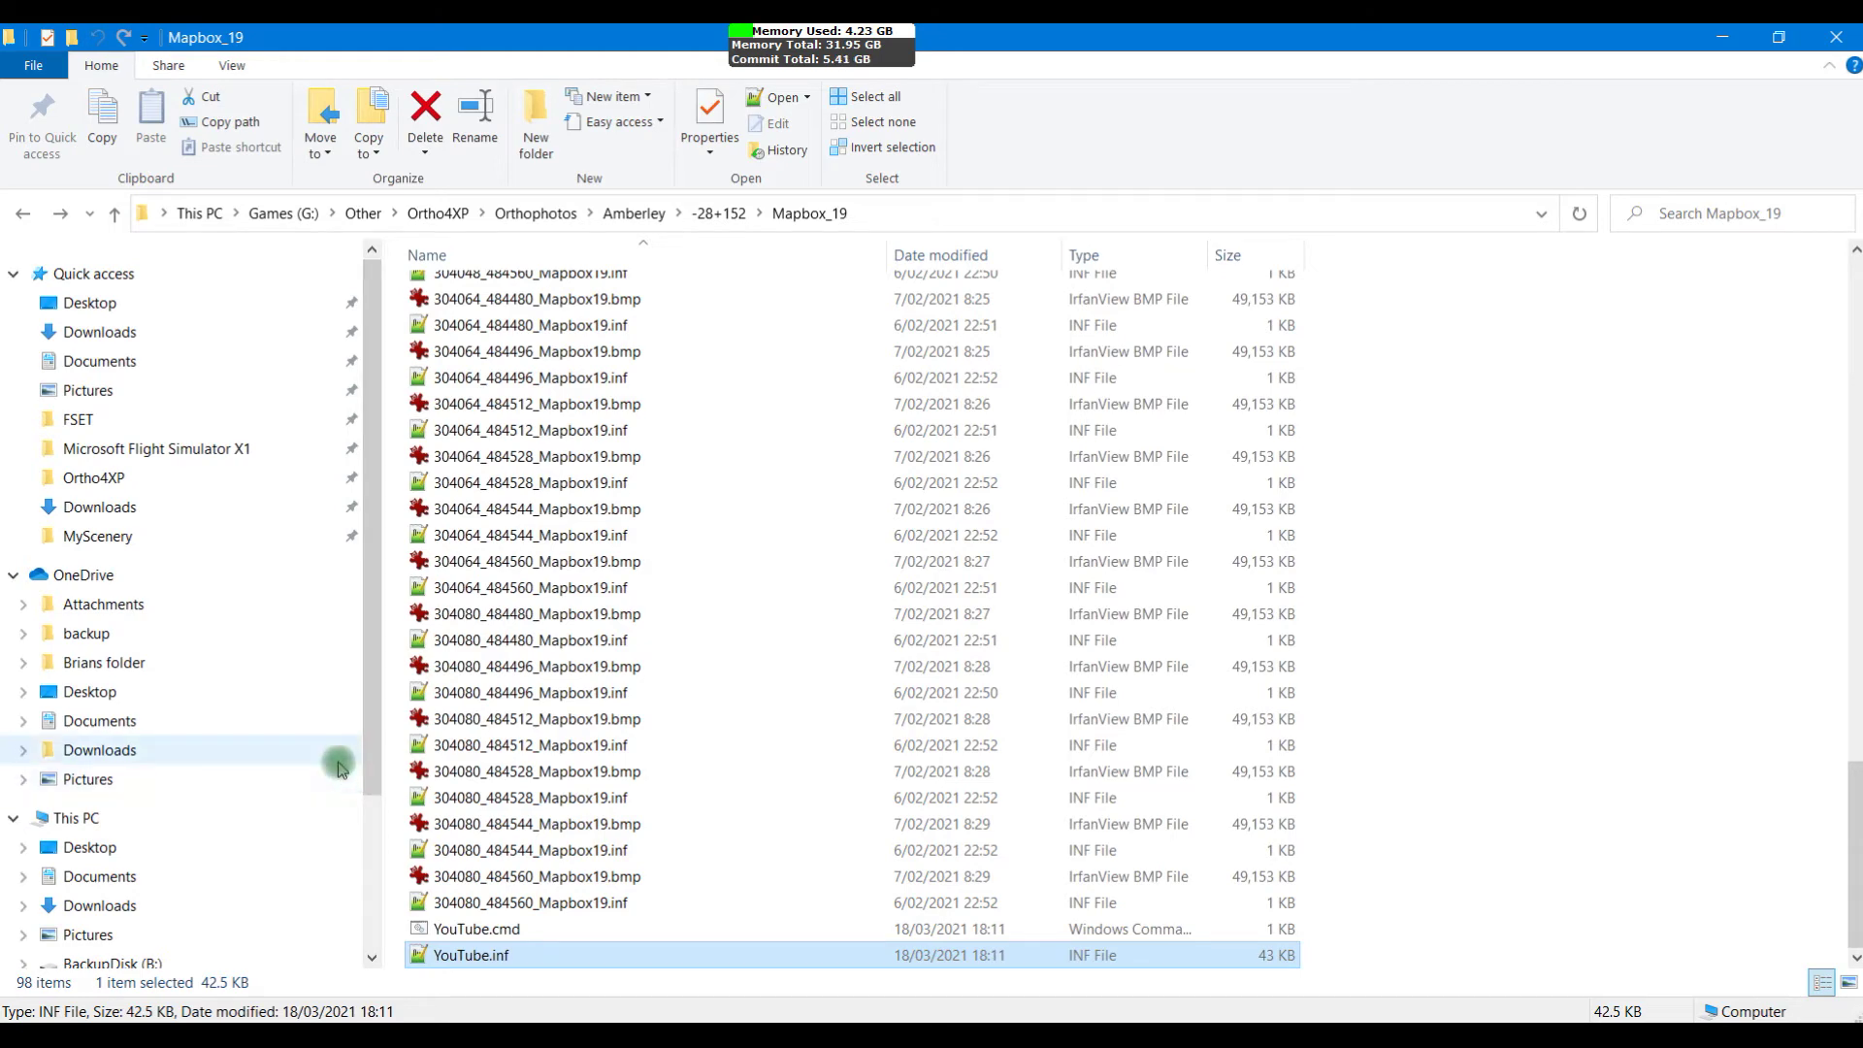
{"action": "left_click_drag", "start_coordinate": [371, 631], "coordinate": [369, 858]}
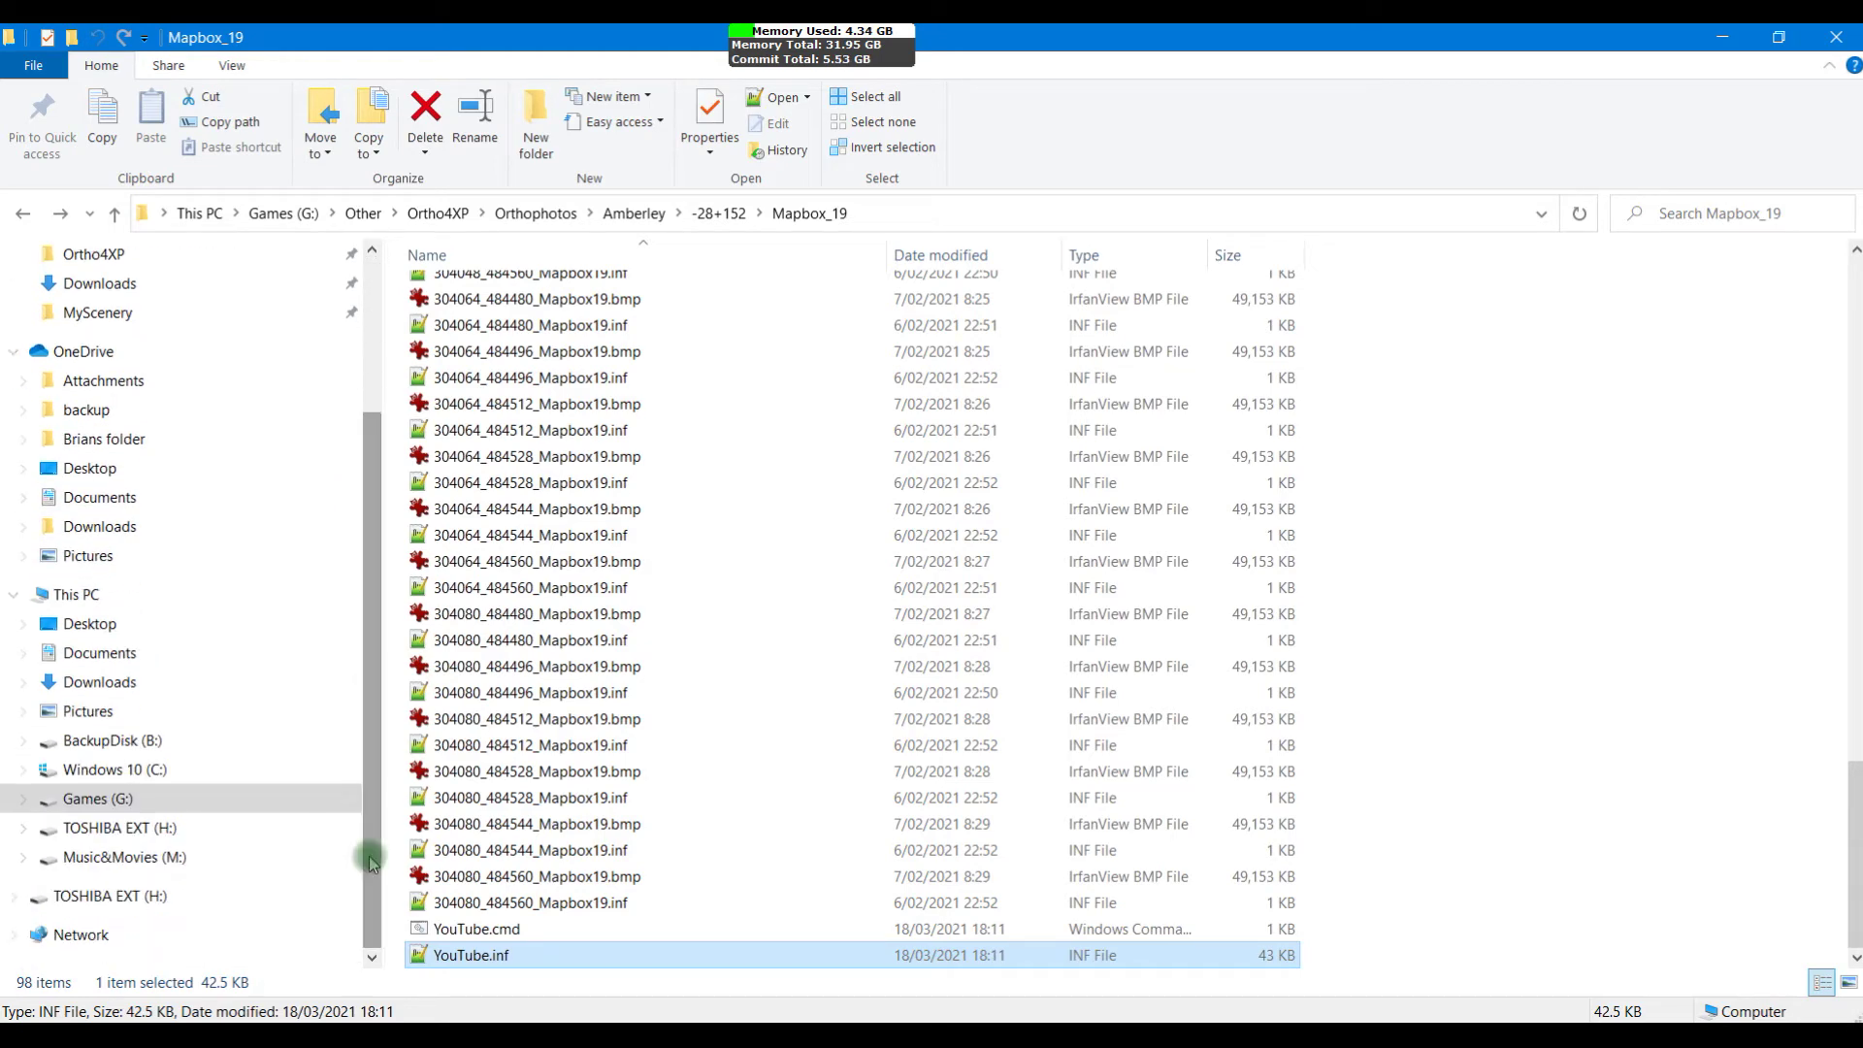
{"action": "left_click", "coordinate": [97, 797]}
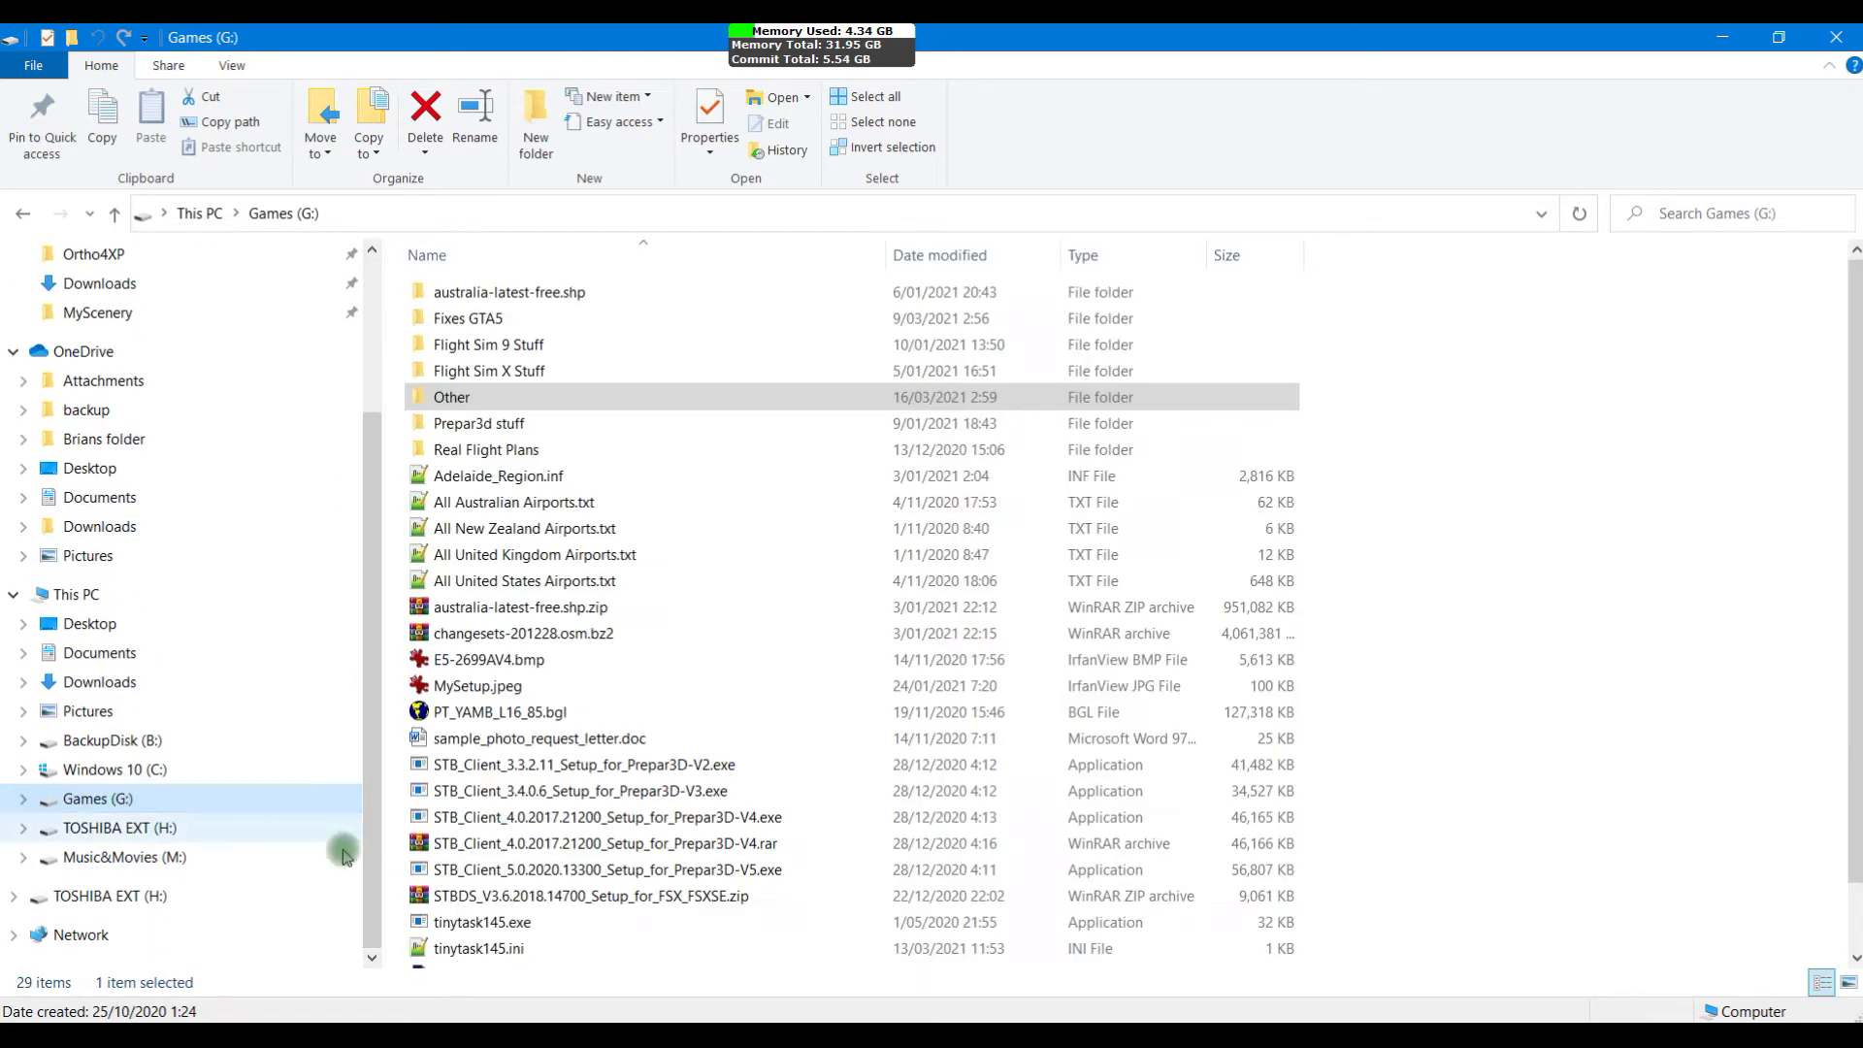
{"action": "double_click", "coordinate": [494, 927]}
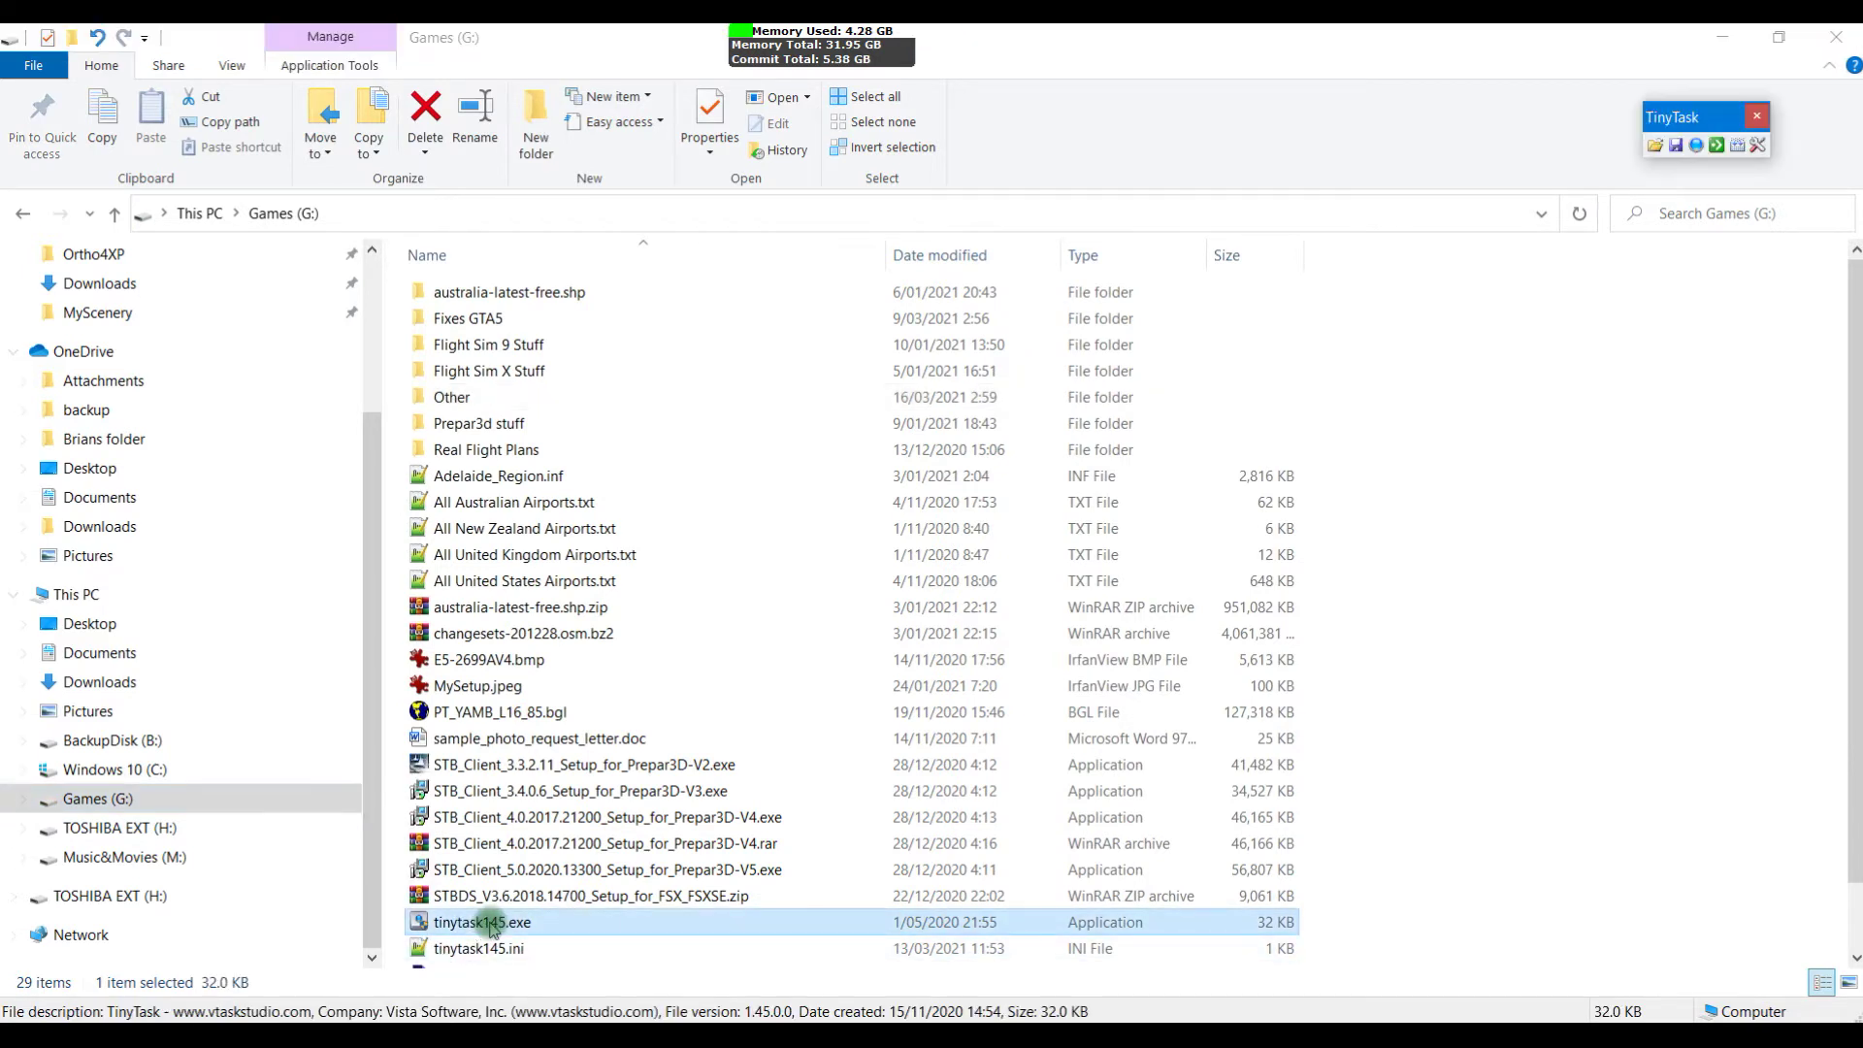
{"action": "left_click_drag", "start_coordinate": [1694, 121], "coordinate": [1083, 475]}
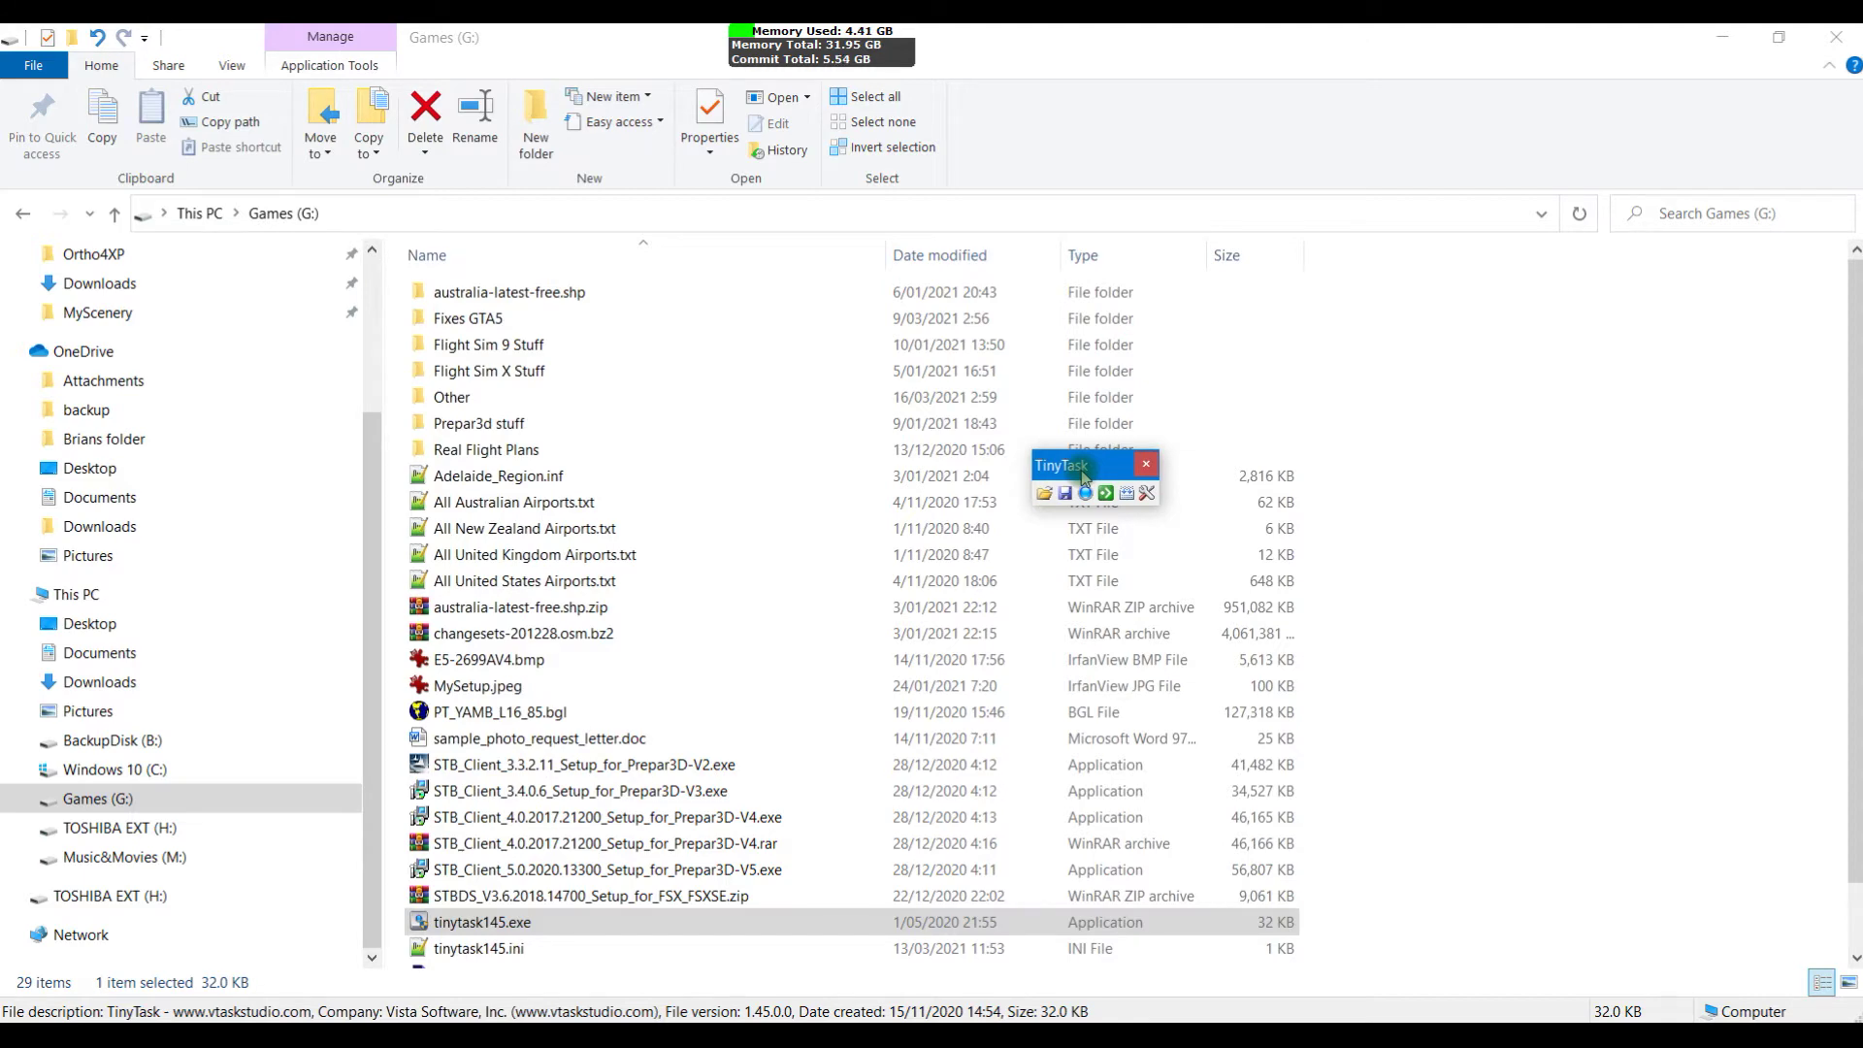
{"action": "left_click", "coordinate": [1836, 37]}
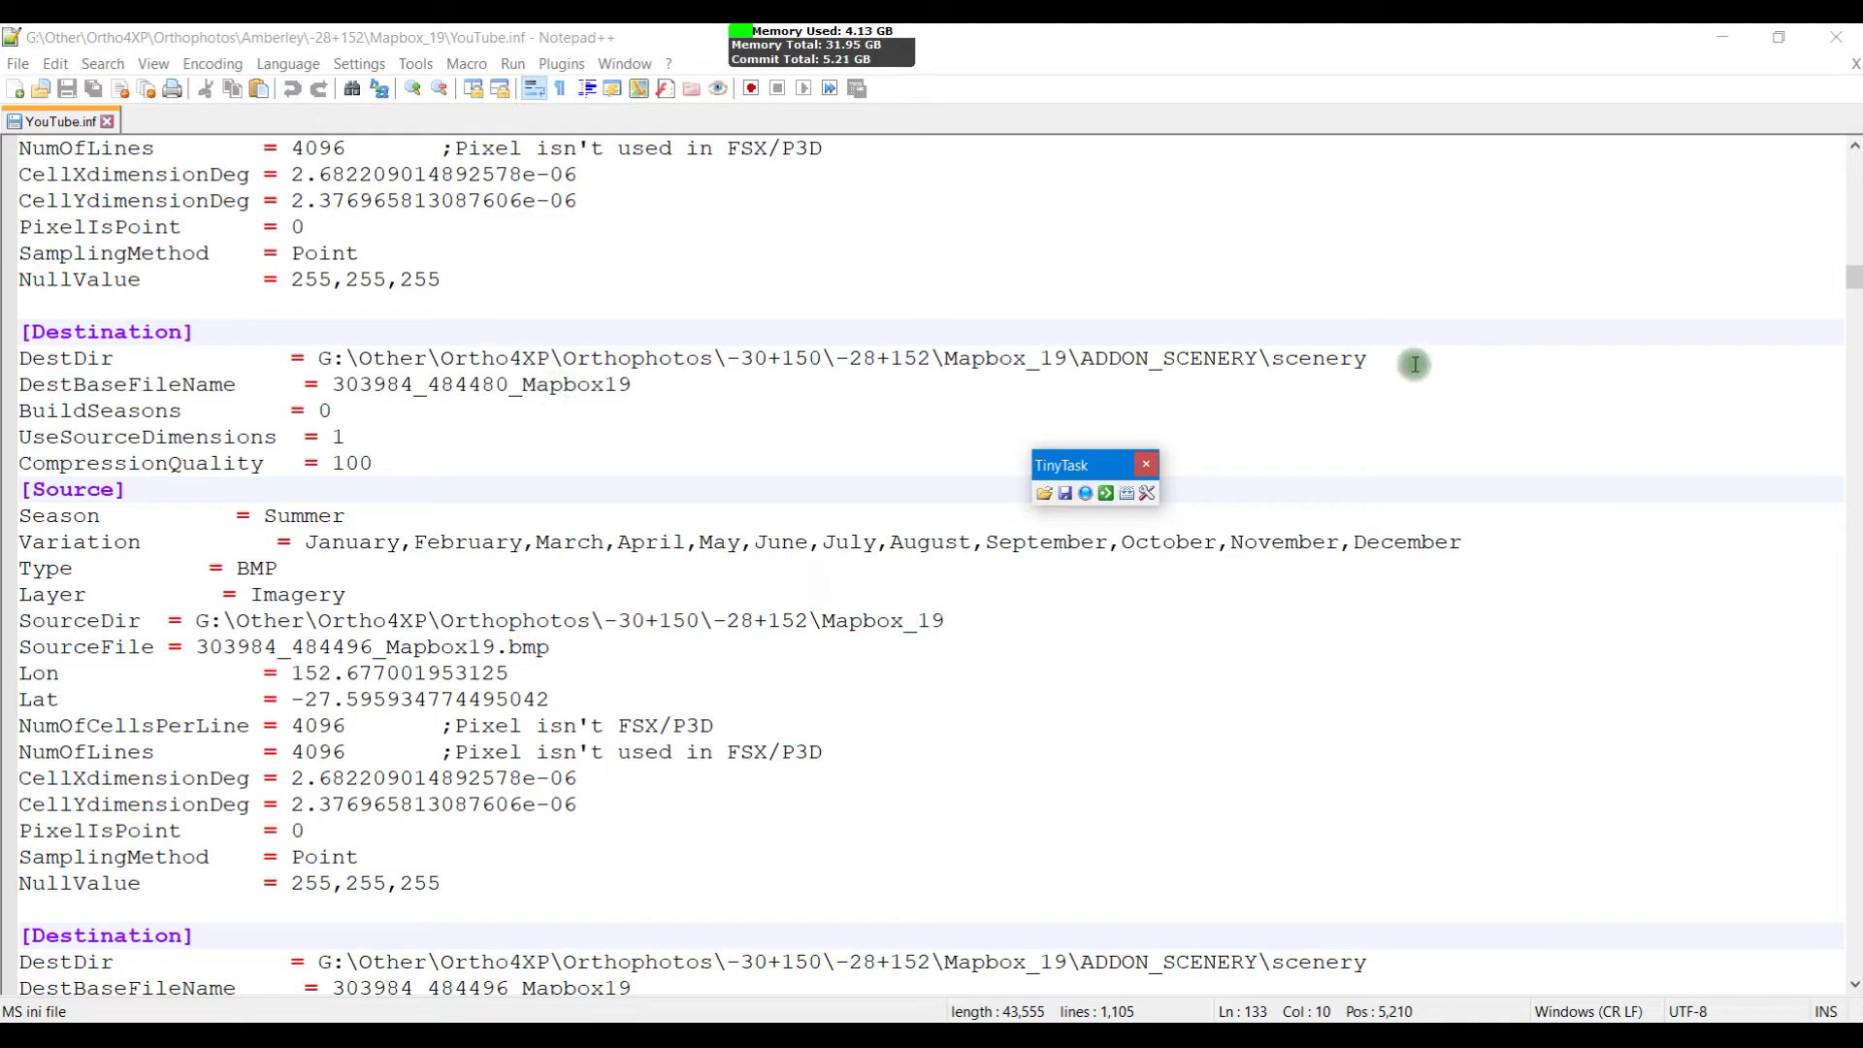
Step: Delete the first [Destination] section of YouTube.inf, from its heading through the CompressionQuality line, so the next [Source] section follows directly
{"action": "left_click_drag", "start_coordinate": [1854, 278], "coordinate": [1854, 148]}
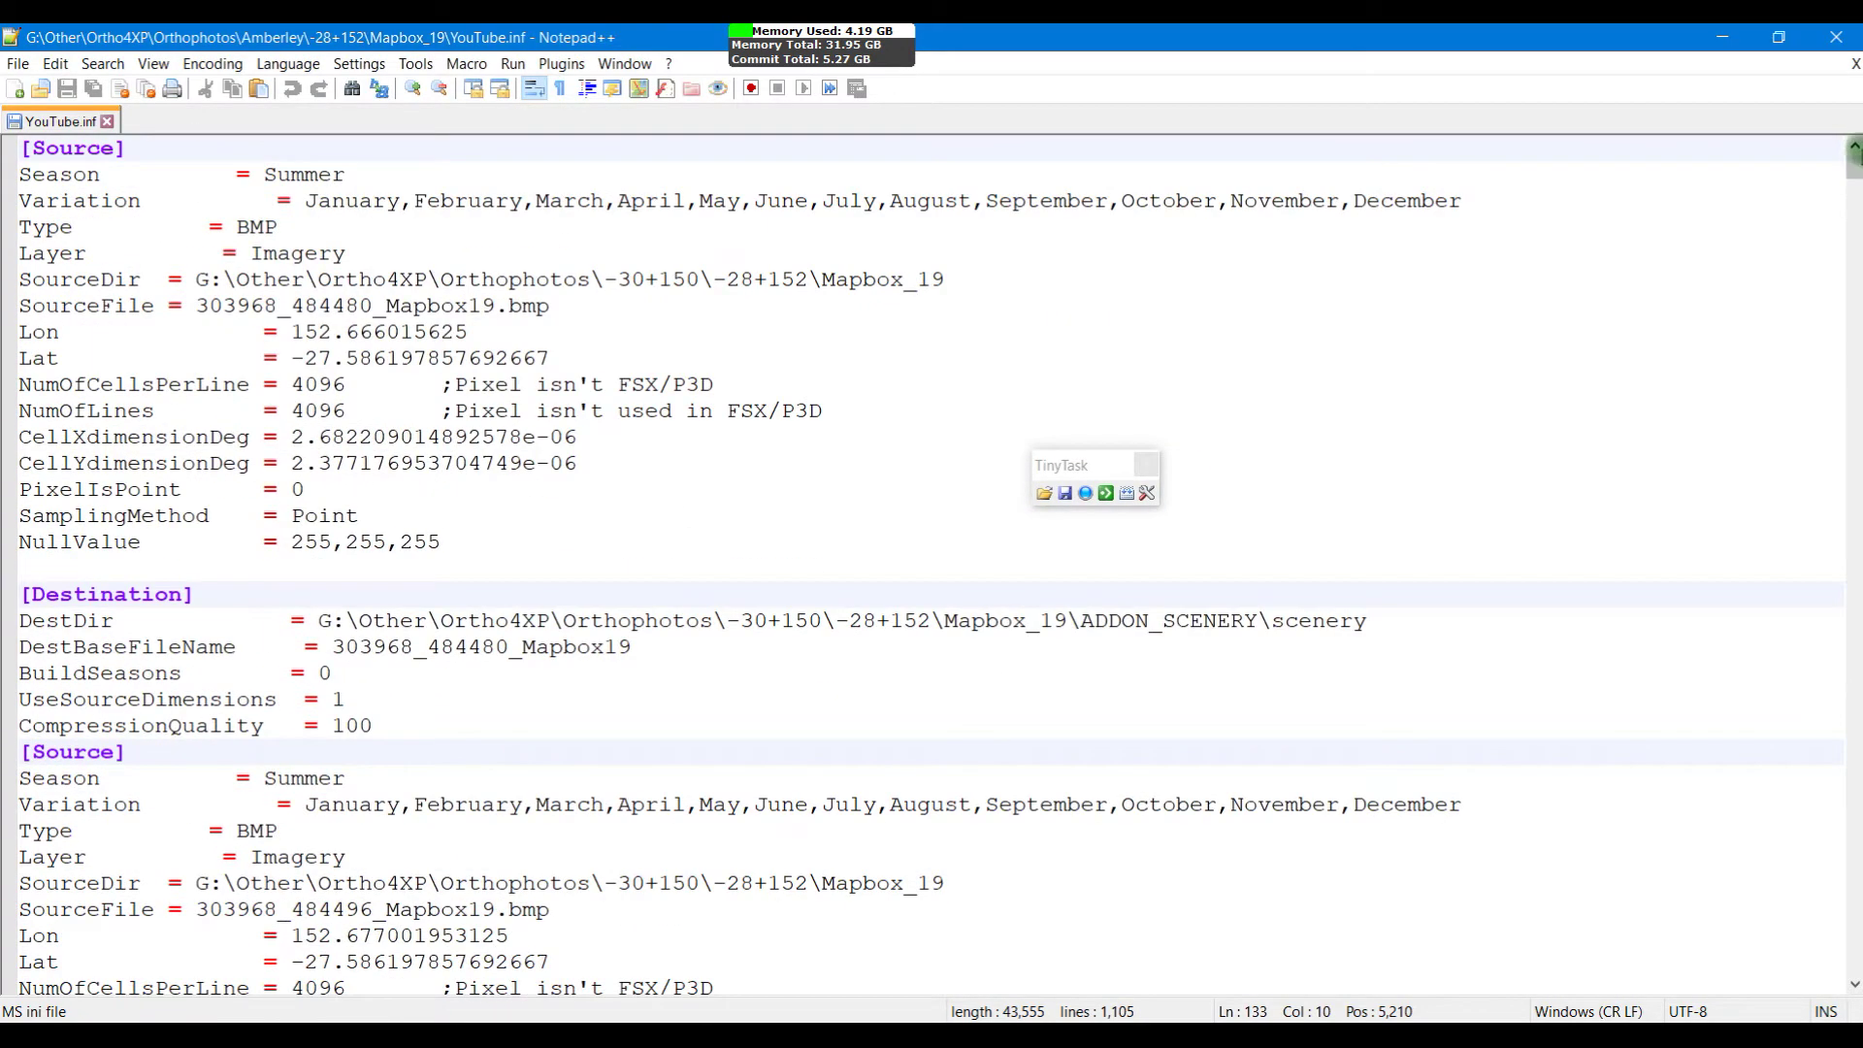
{"action": "left_click_drag", "start_coordinate": [88, 568], "coordinate": [443, 718]}
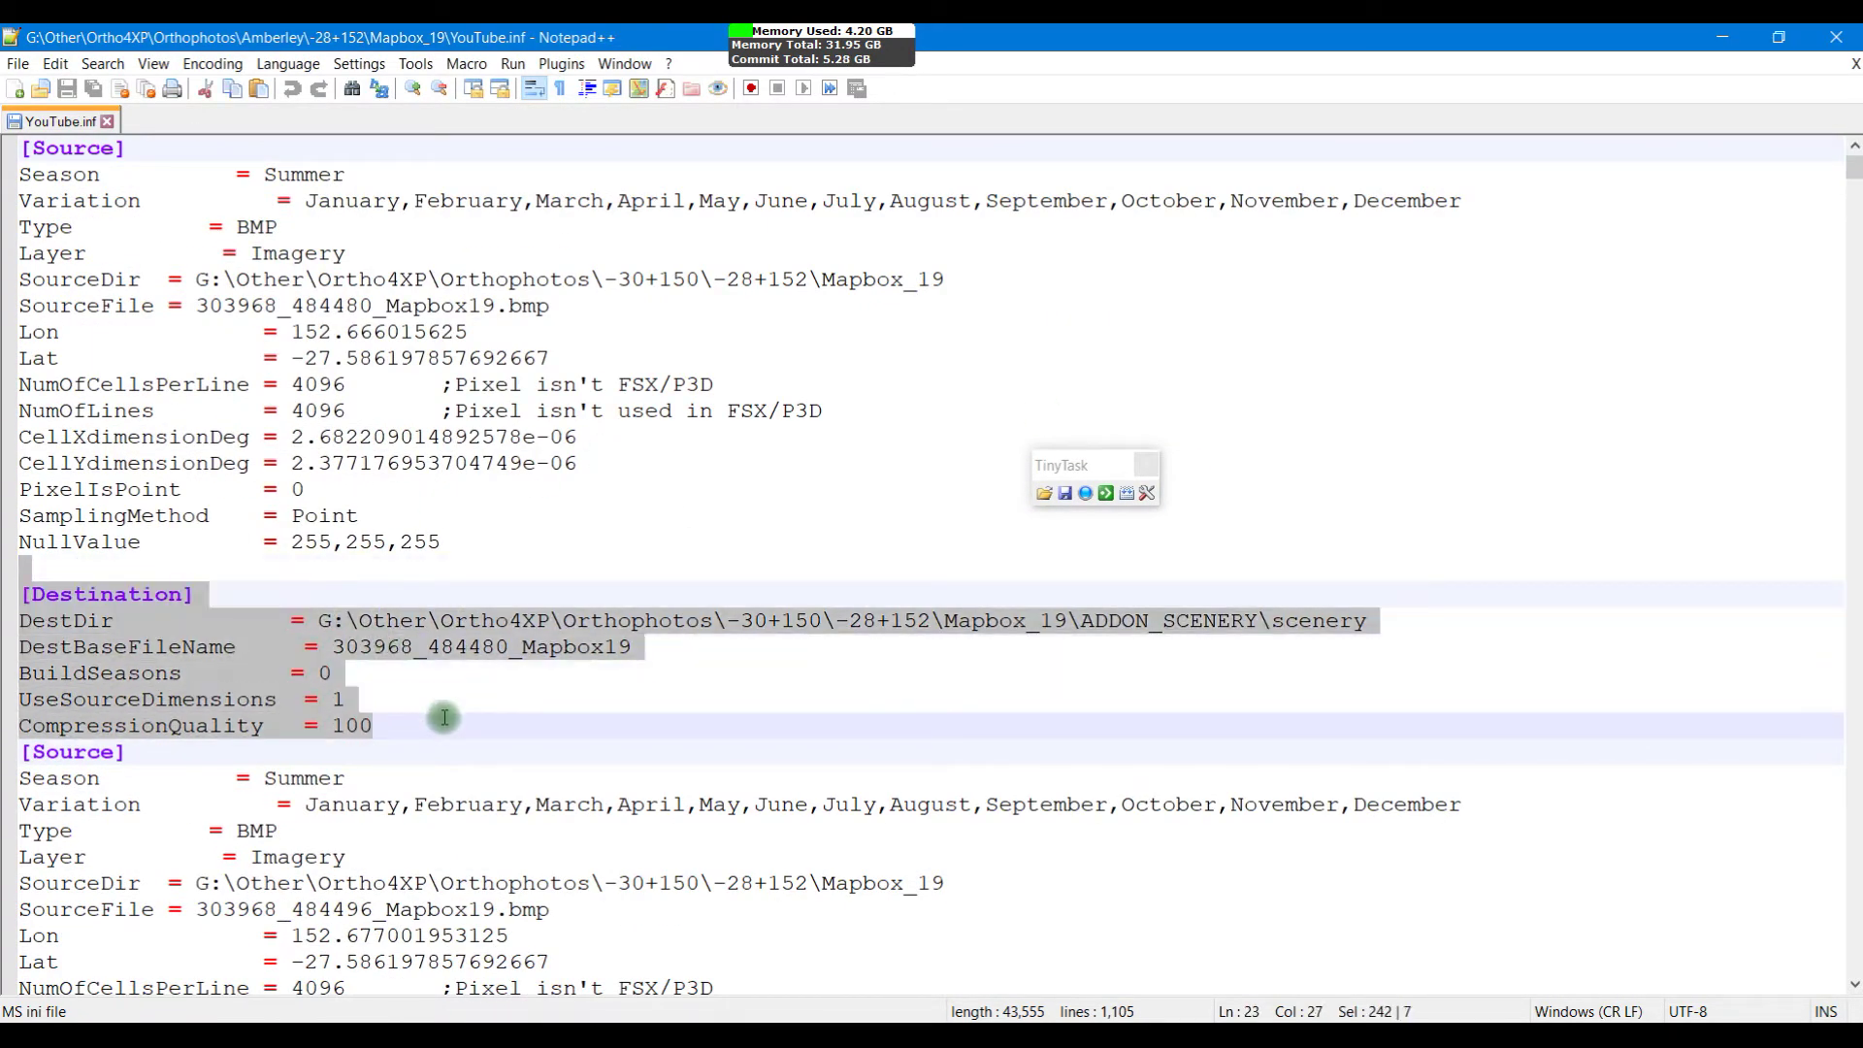
{"action": "scroll", "coordinate": [444, 719], "scroll_direction": "down", "scroll_amount": 9}
{"action": "left_click", "coordinate": [124, 442]}
{"action": "left_click_drag", "start_coordinate": [123, 442], "coordinate": [478, 610]}
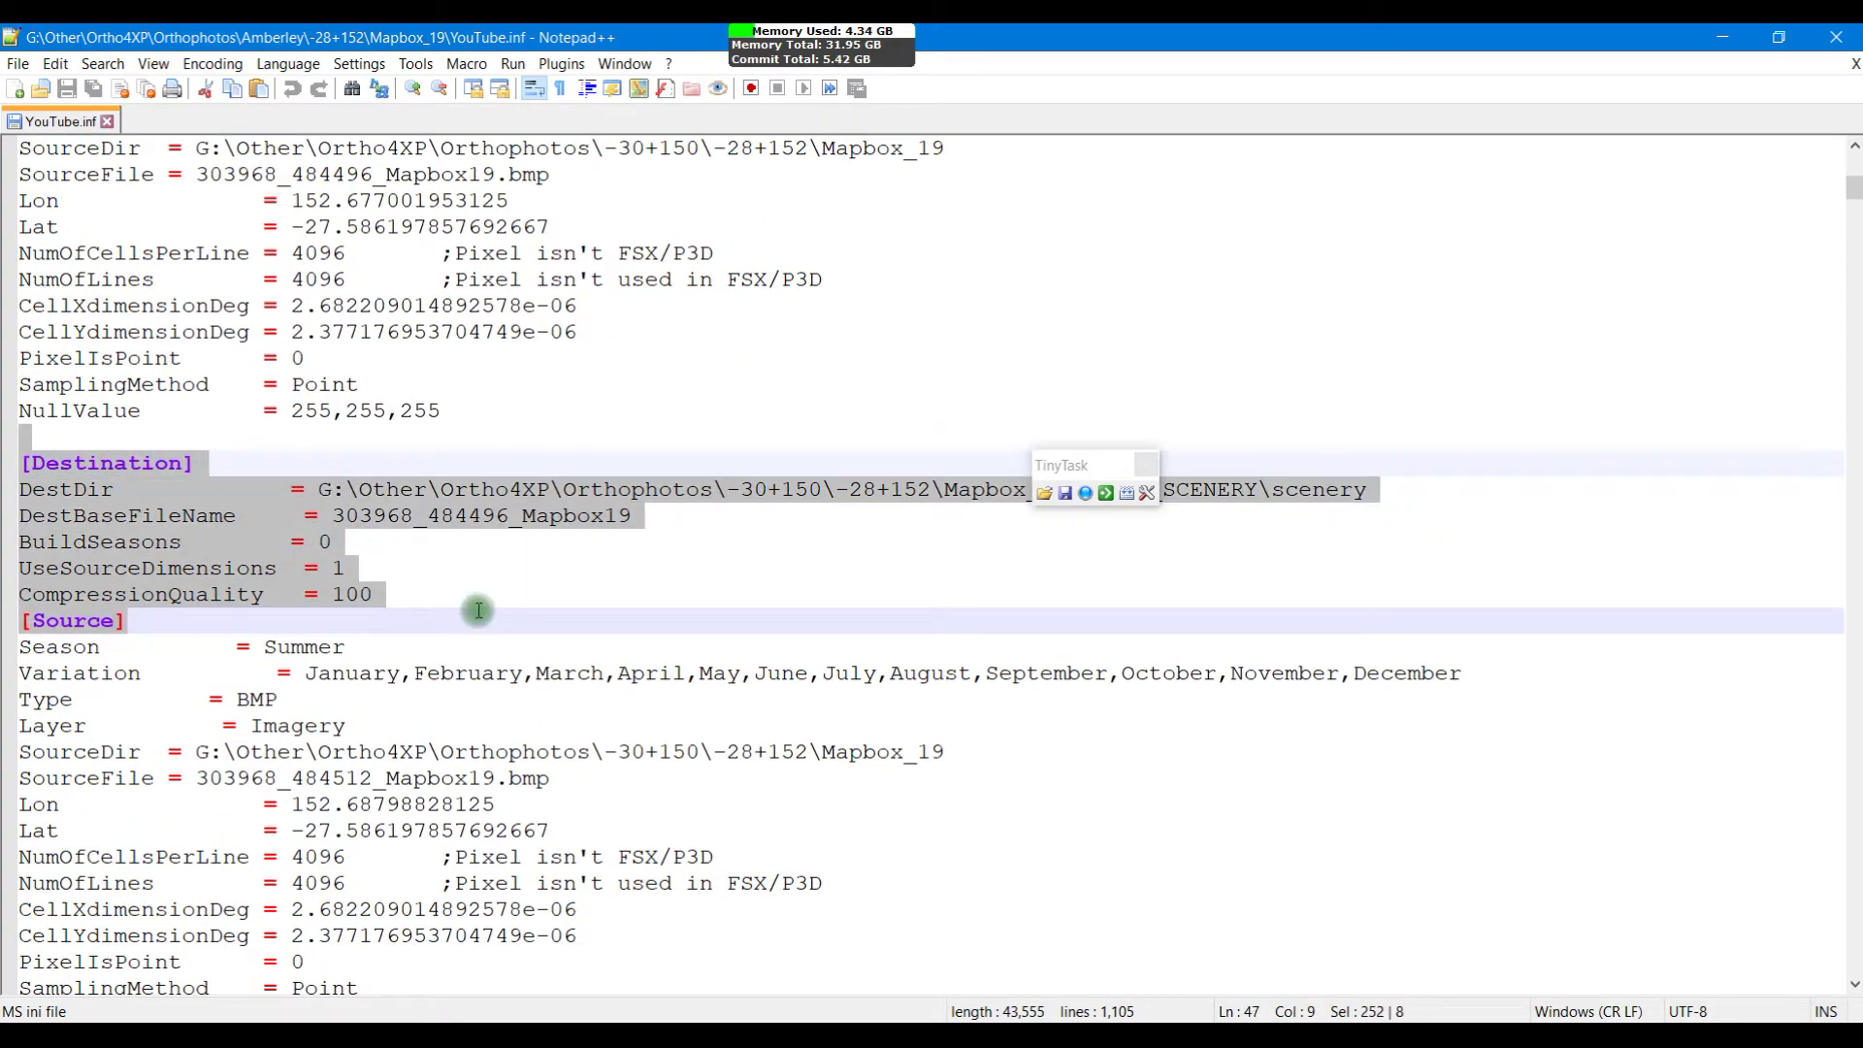
{"action": "scroll", "coordinate": [479, 610], "scroll_direction": "down", "scroll_amount": 1}
{"action": "scroll", "coordinate": [479, 610], "scroll_direction": "up", "scroll_amount": 9}
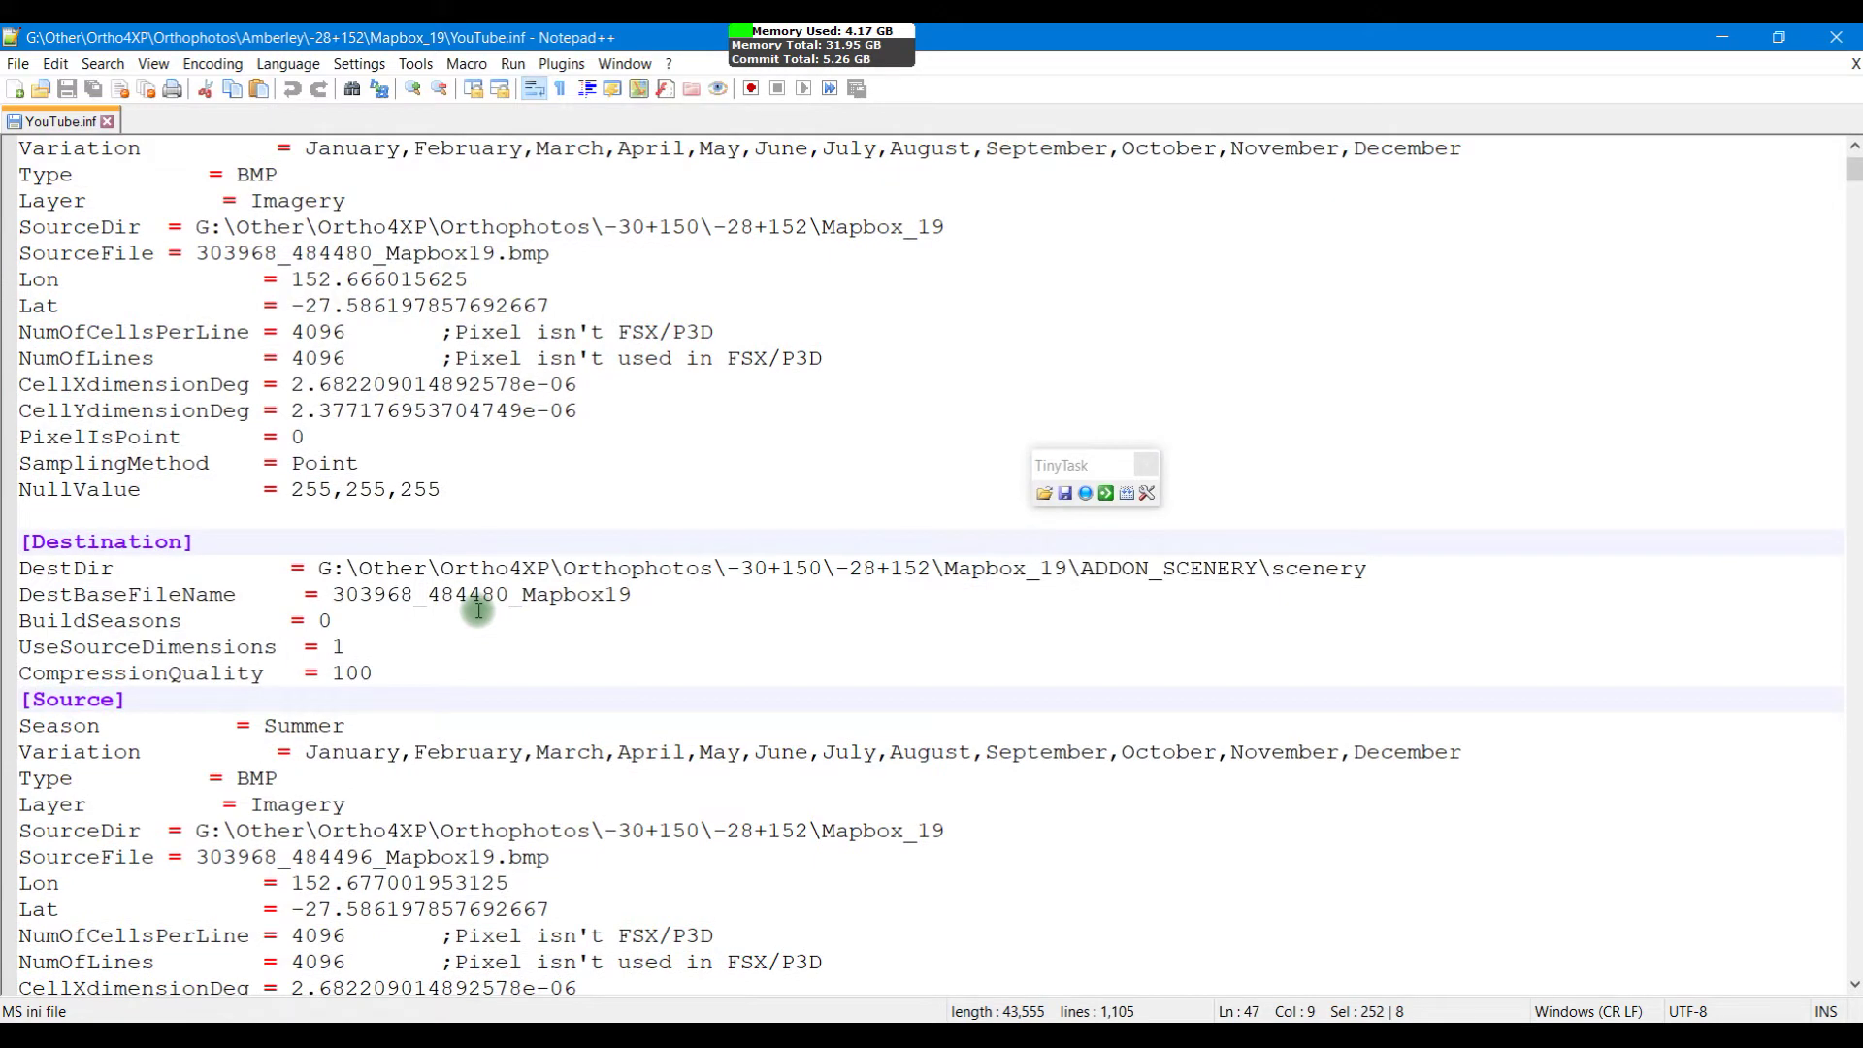
{"action": "left_click_drag", "start_coordinate": [374, 726], "coordinate": [5, 590]}
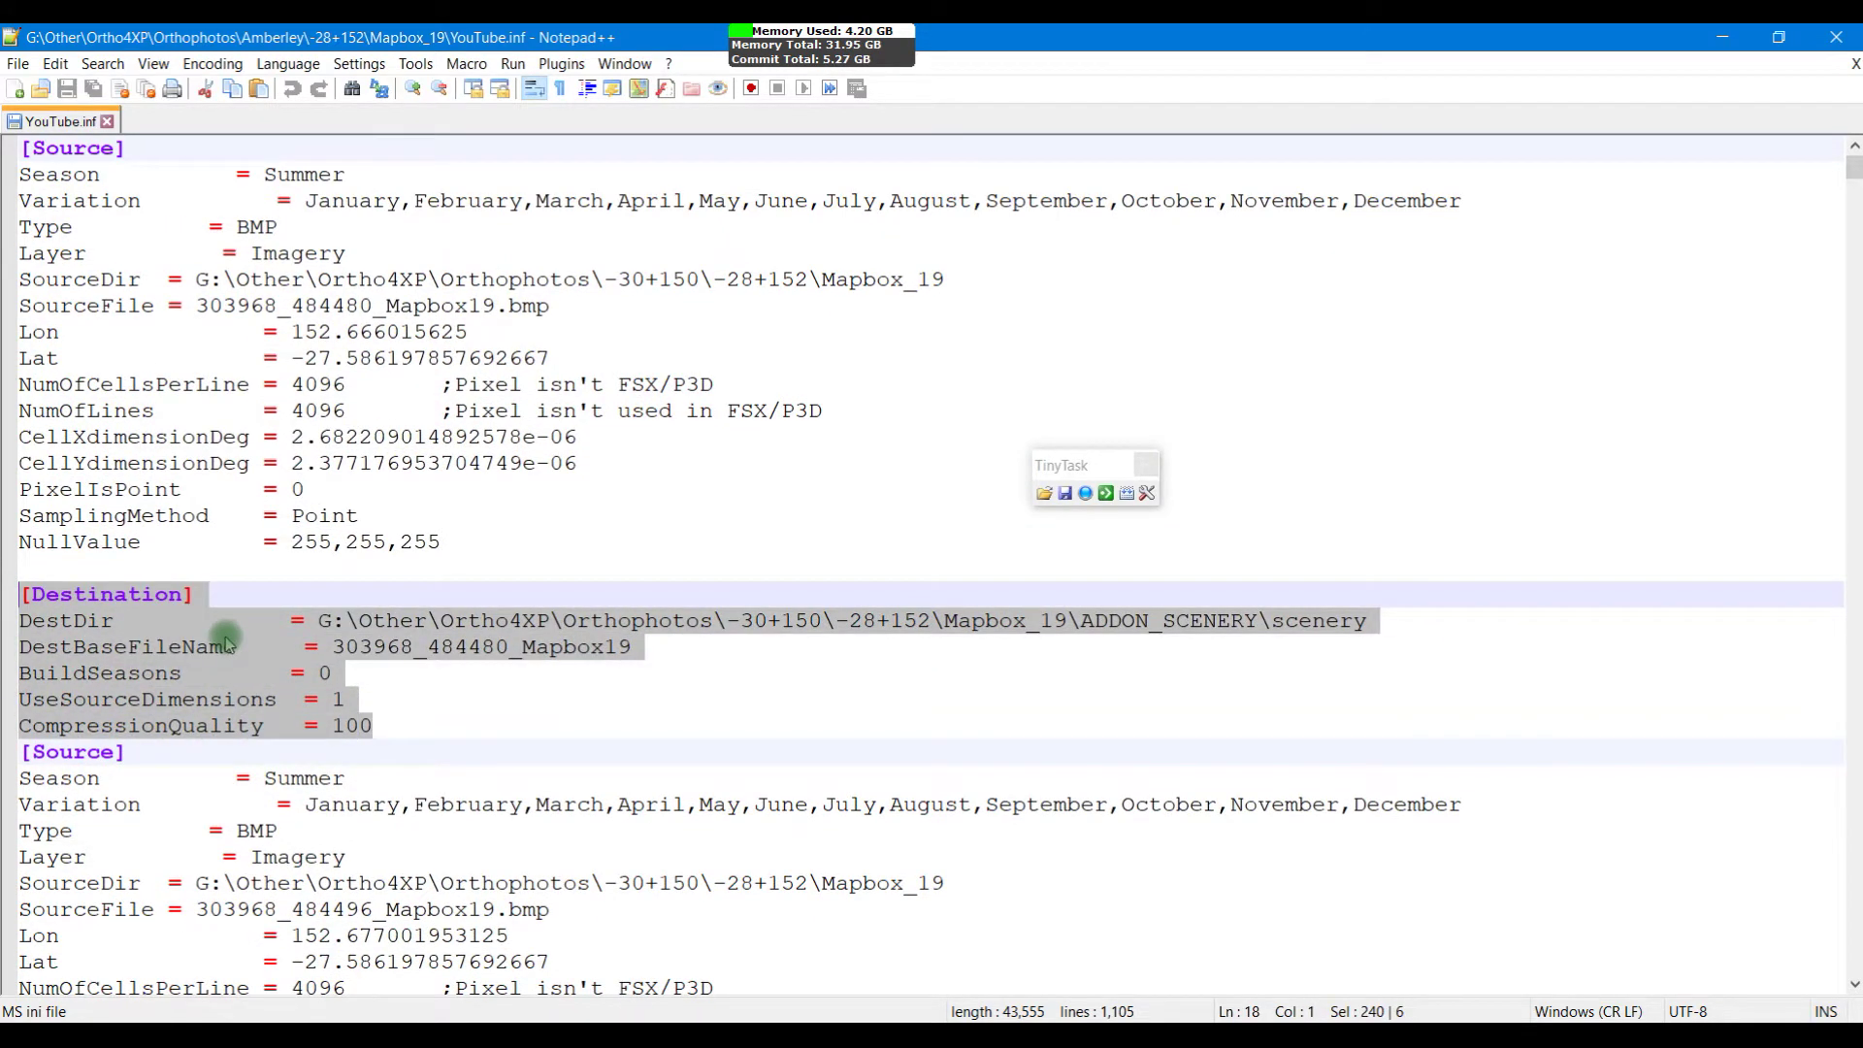
{"action": "key", "text": "Delete"}
{"action": "key", "text": "Delete"}
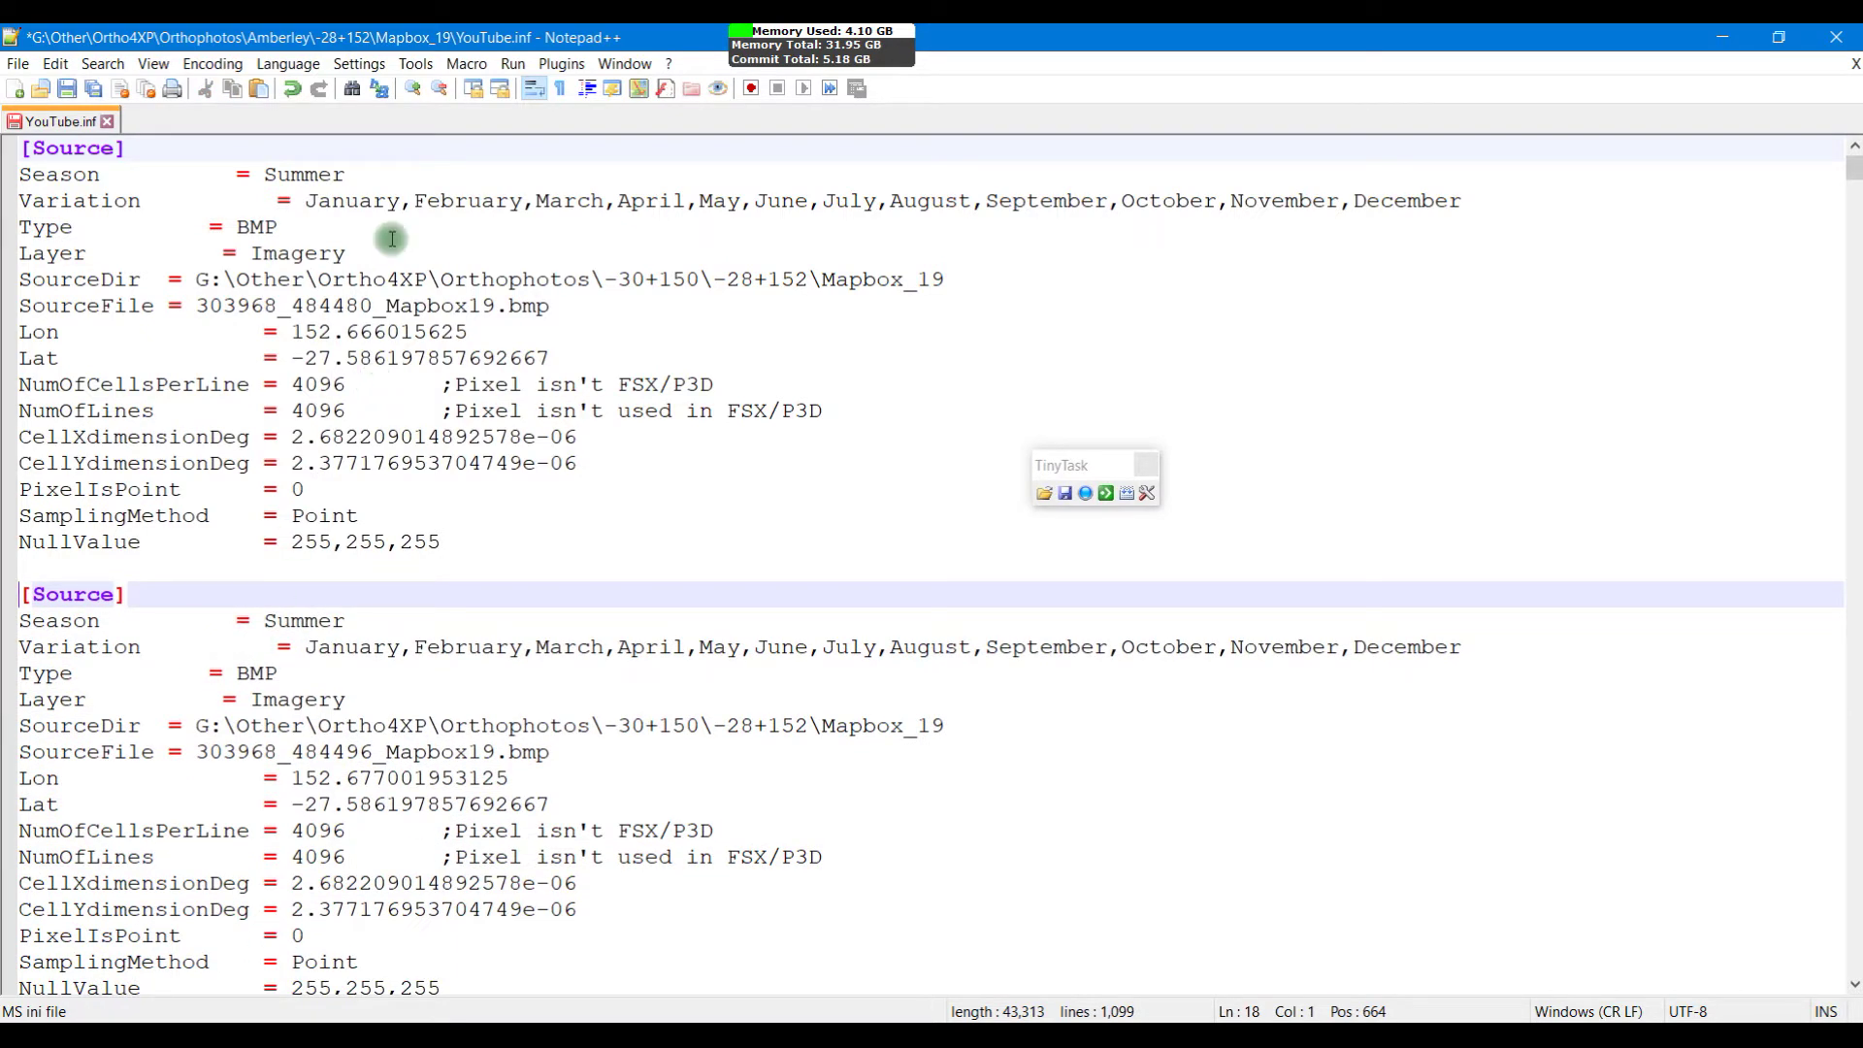
Step: Count the occurrences of [Destination] in YouTube.inf with a case-sensitive search
{"action": "left_click", "coordinate": [356, 90]}
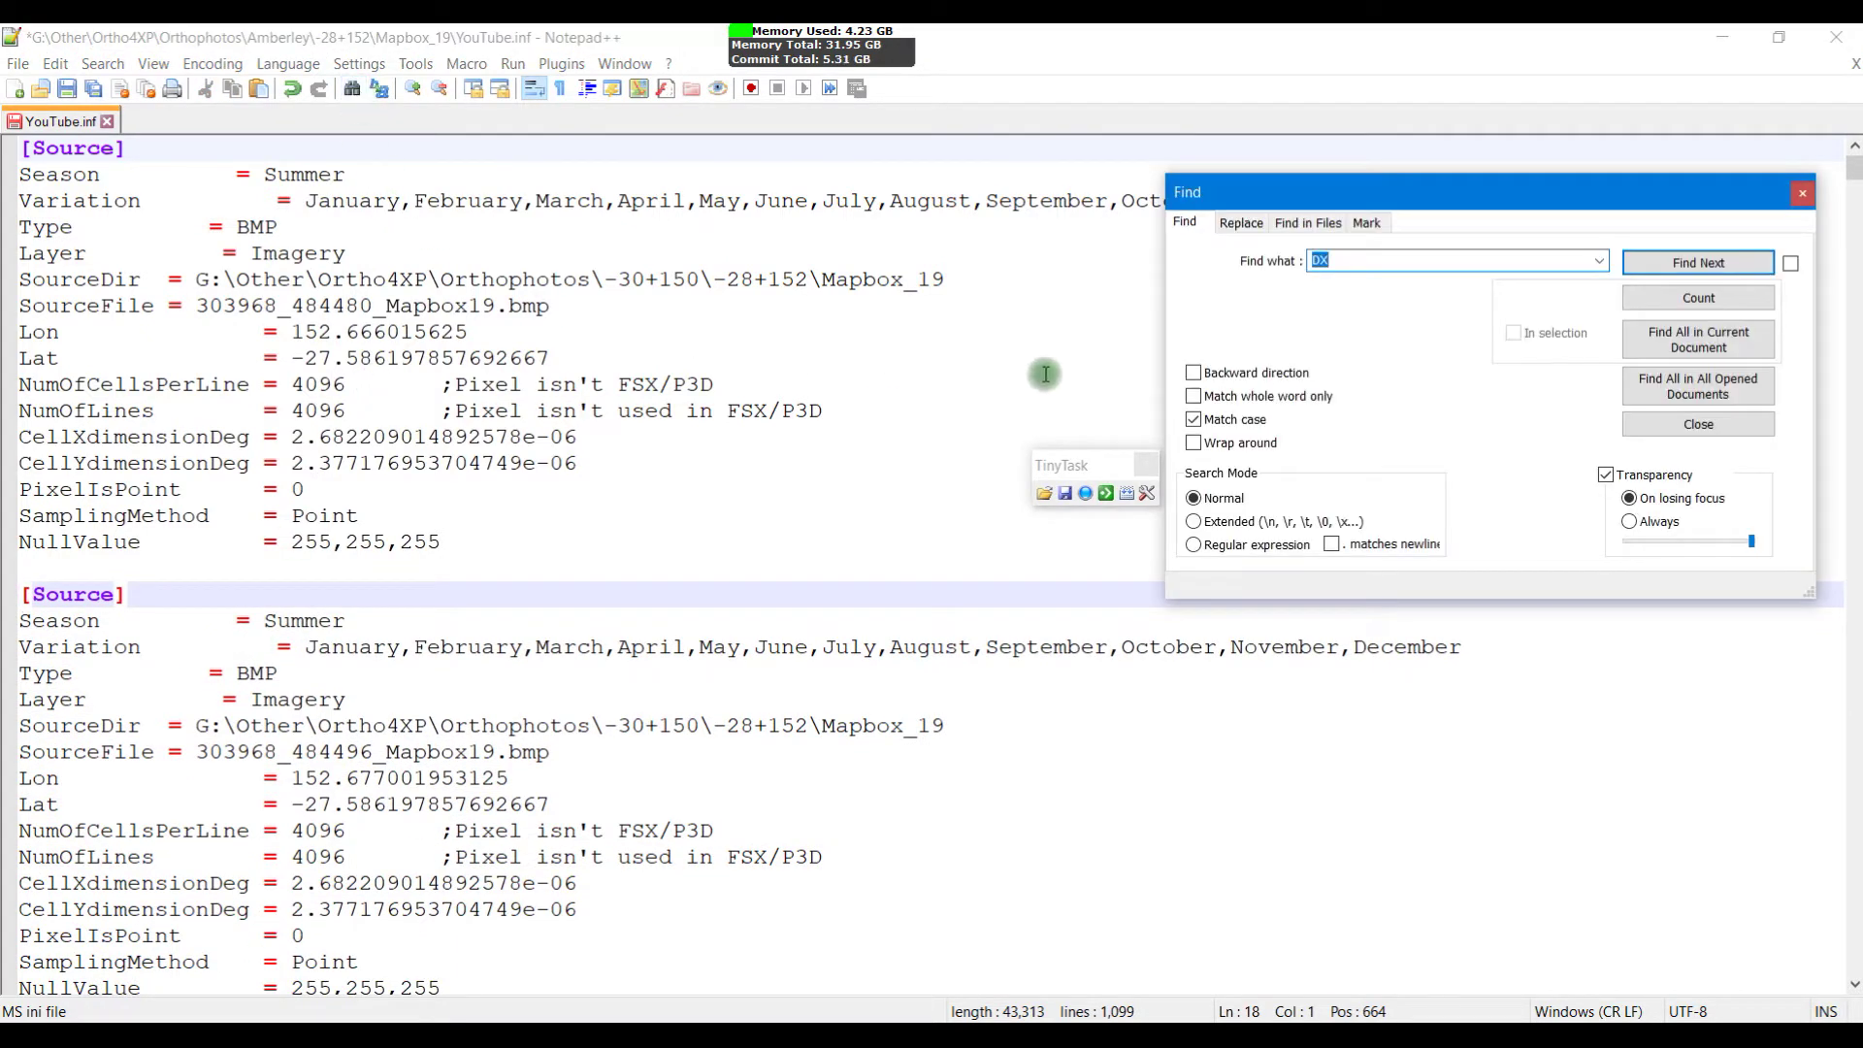
{"action": "left_click", "coordinate": [1347, 264]}
{"action": "scroll", "coordinate": [801, 516], "scroll_direction": "down", "scroll_amount": 5}
{"action": "left_click_drag", "start_coordinate": [214, 667], "coordinate": [3, 679]}
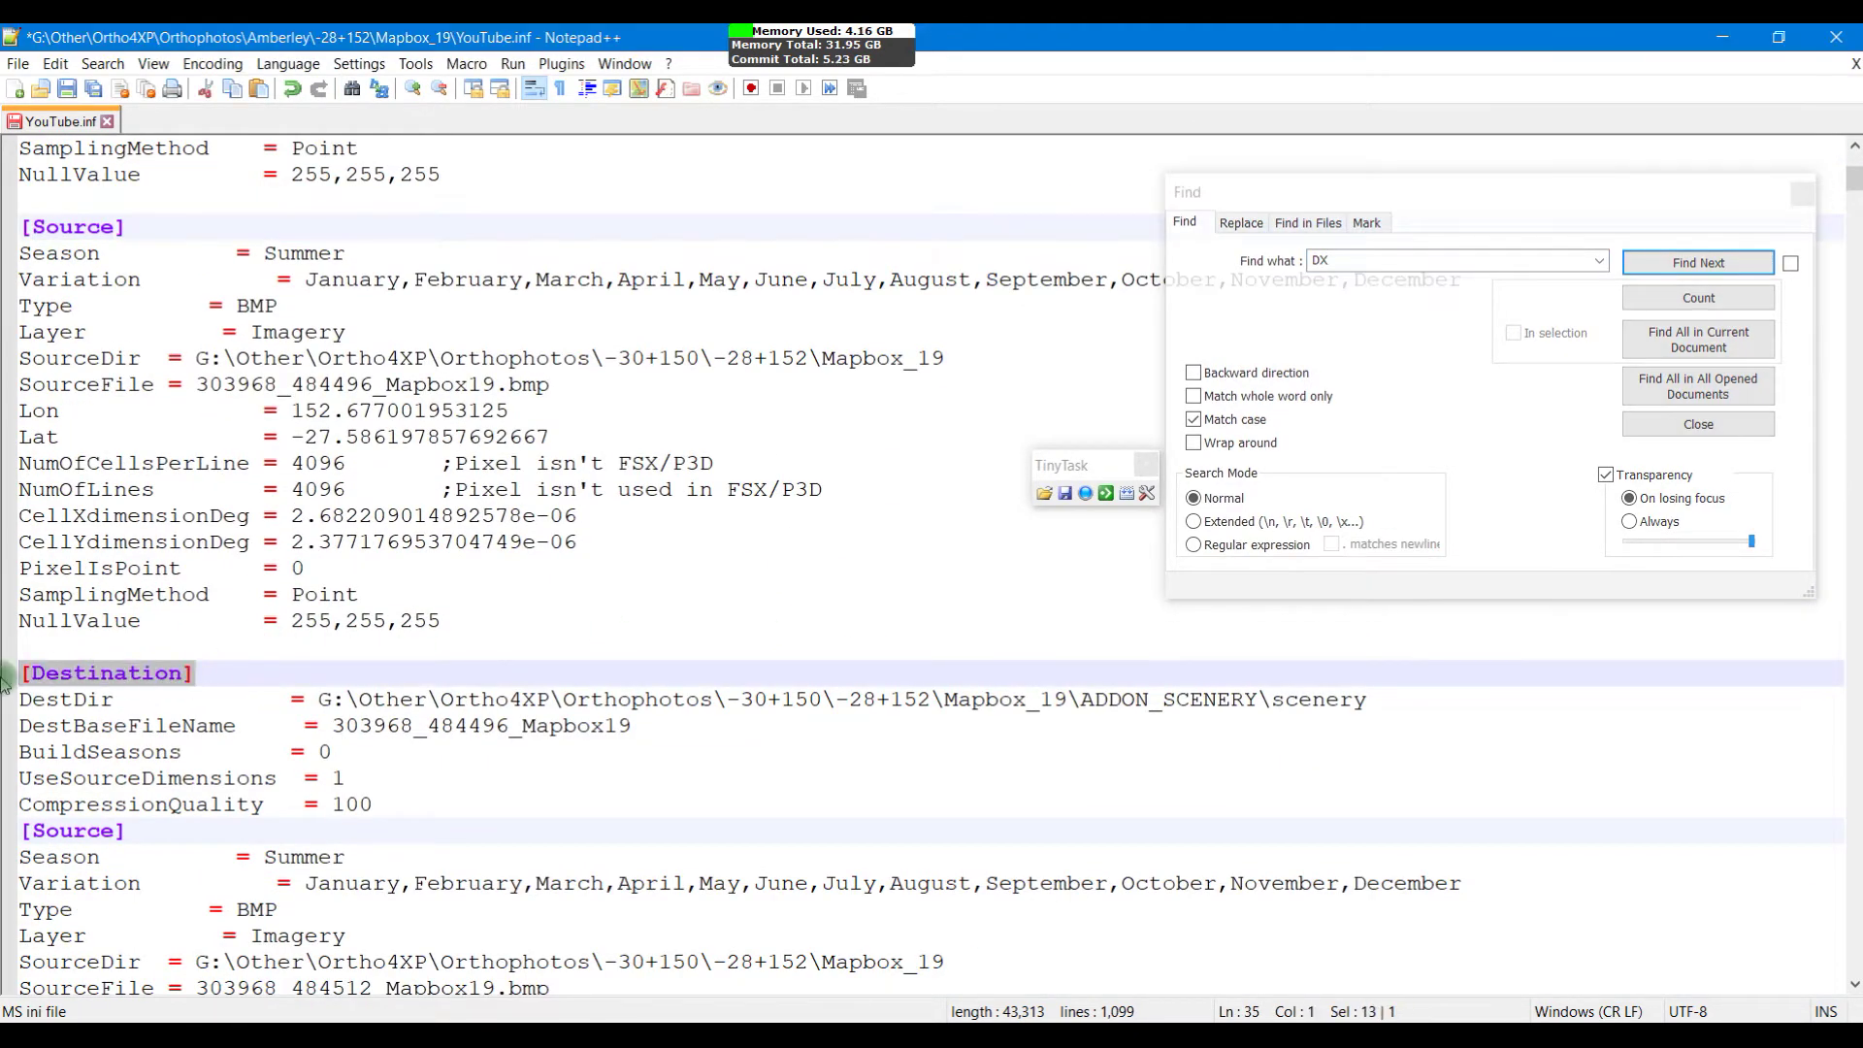
{"action": "scroll", "coordinate": [816, 597], "scroll_direction": "up", "scroll_amount": 5}
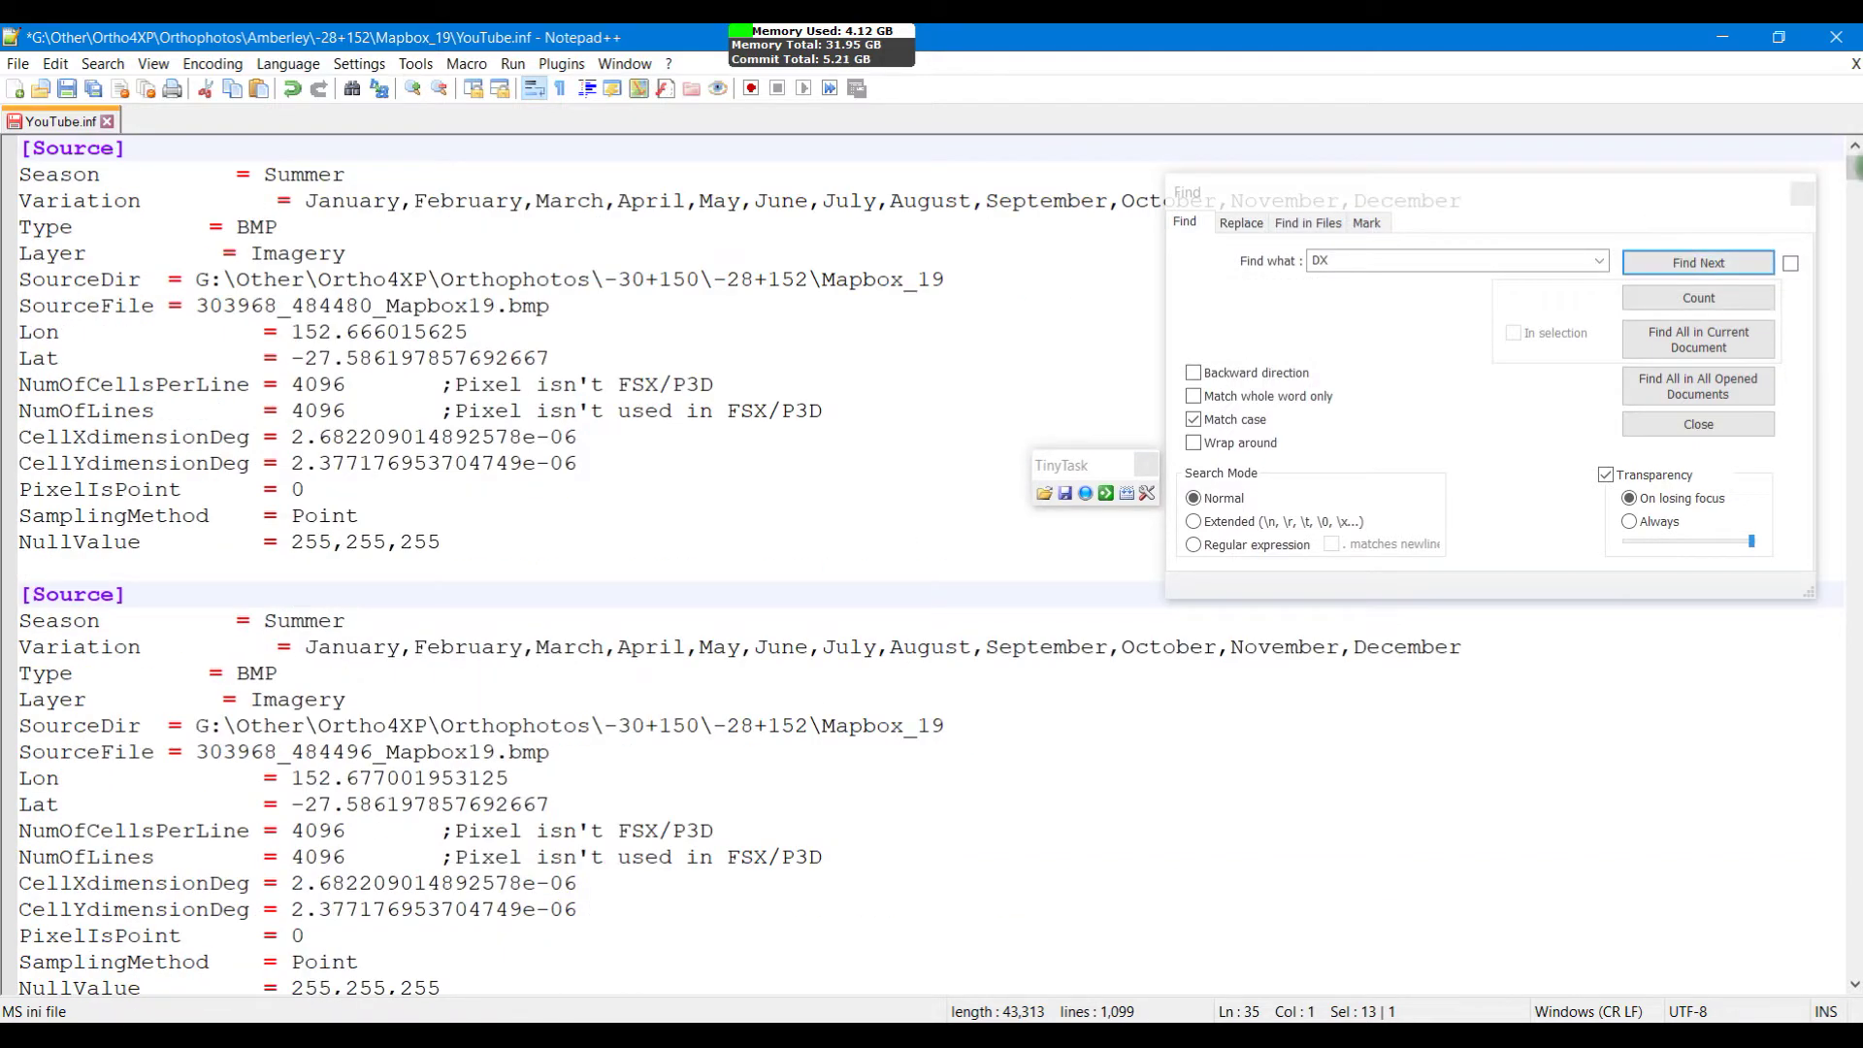
{"action": "left_click", "coordinate": [1225, 264]}
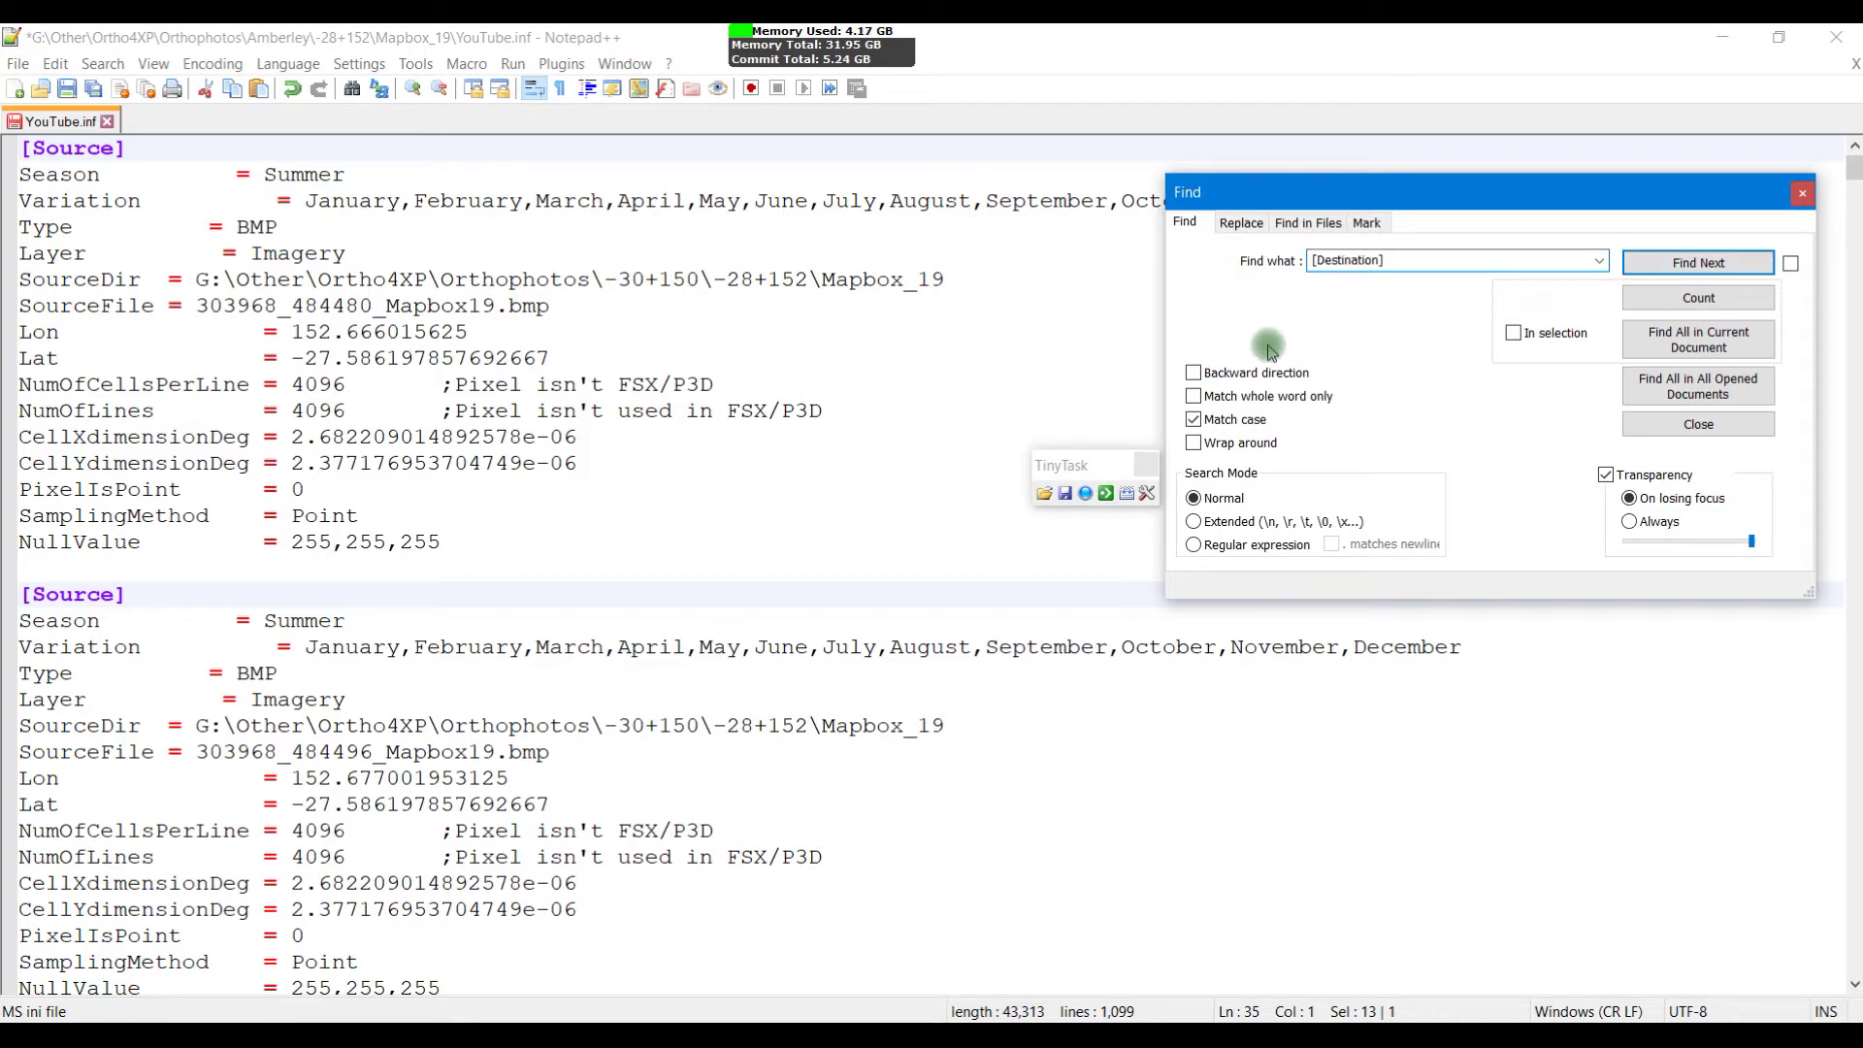
{"action": "left_click", "coordinate": [1651, 302]}
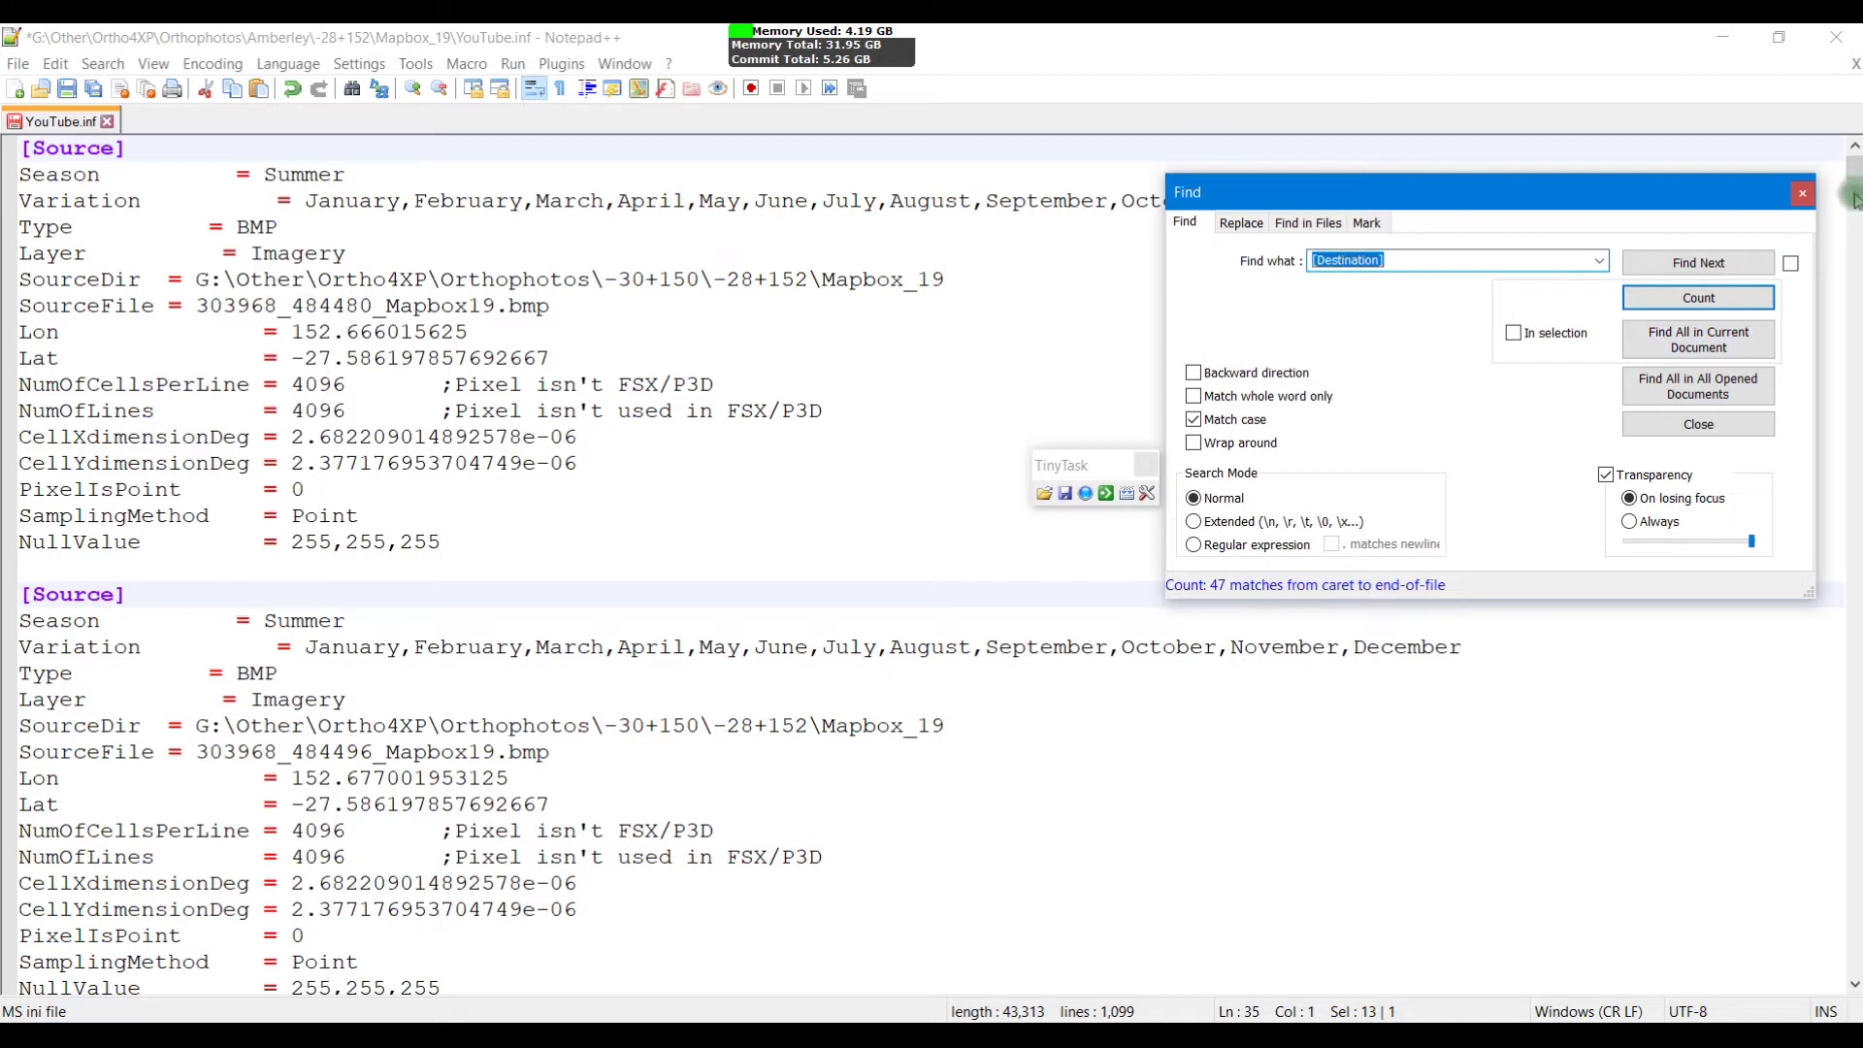
{"action": "left_click", "coordinate": [1854, 156]}
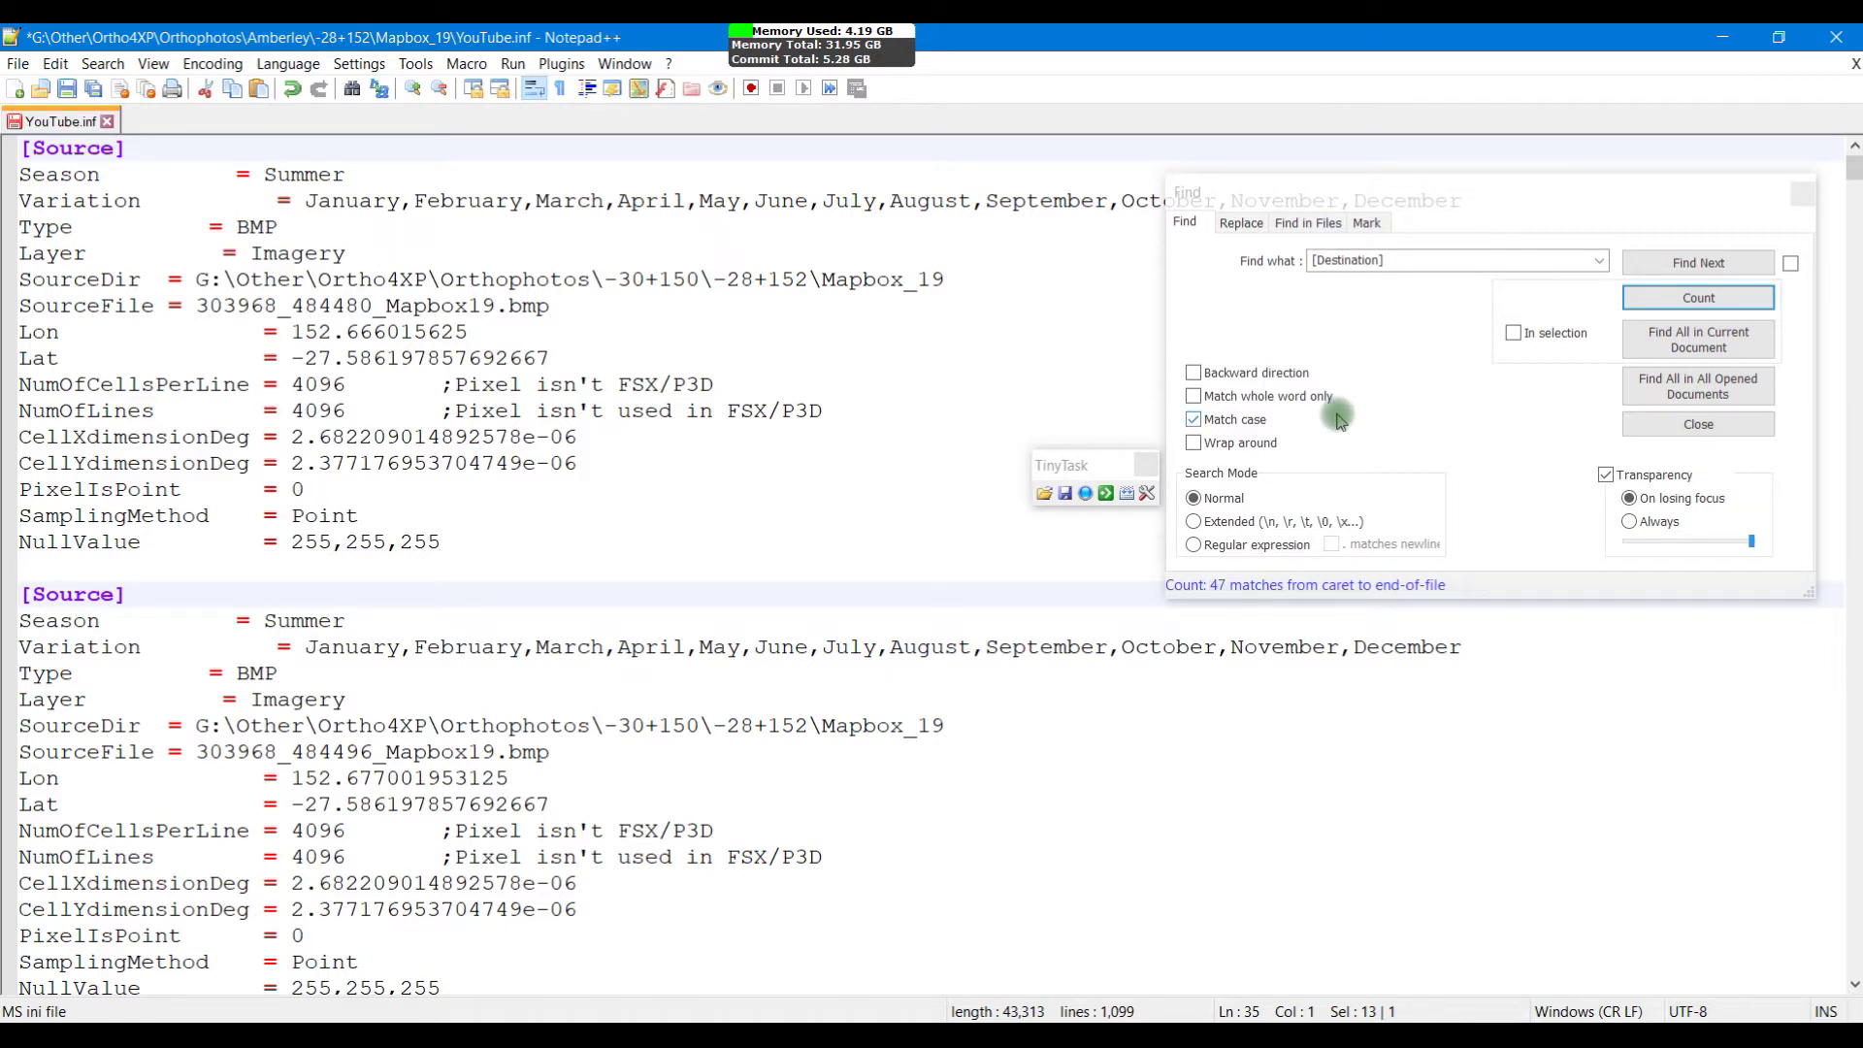
Step: Set TinyTask's number of playback loops to 46, rechecking it against the [Destination] search
{"action": "left_click_drag", "start_coordinate": [1107, 473], "coordinate": [991, 463]}
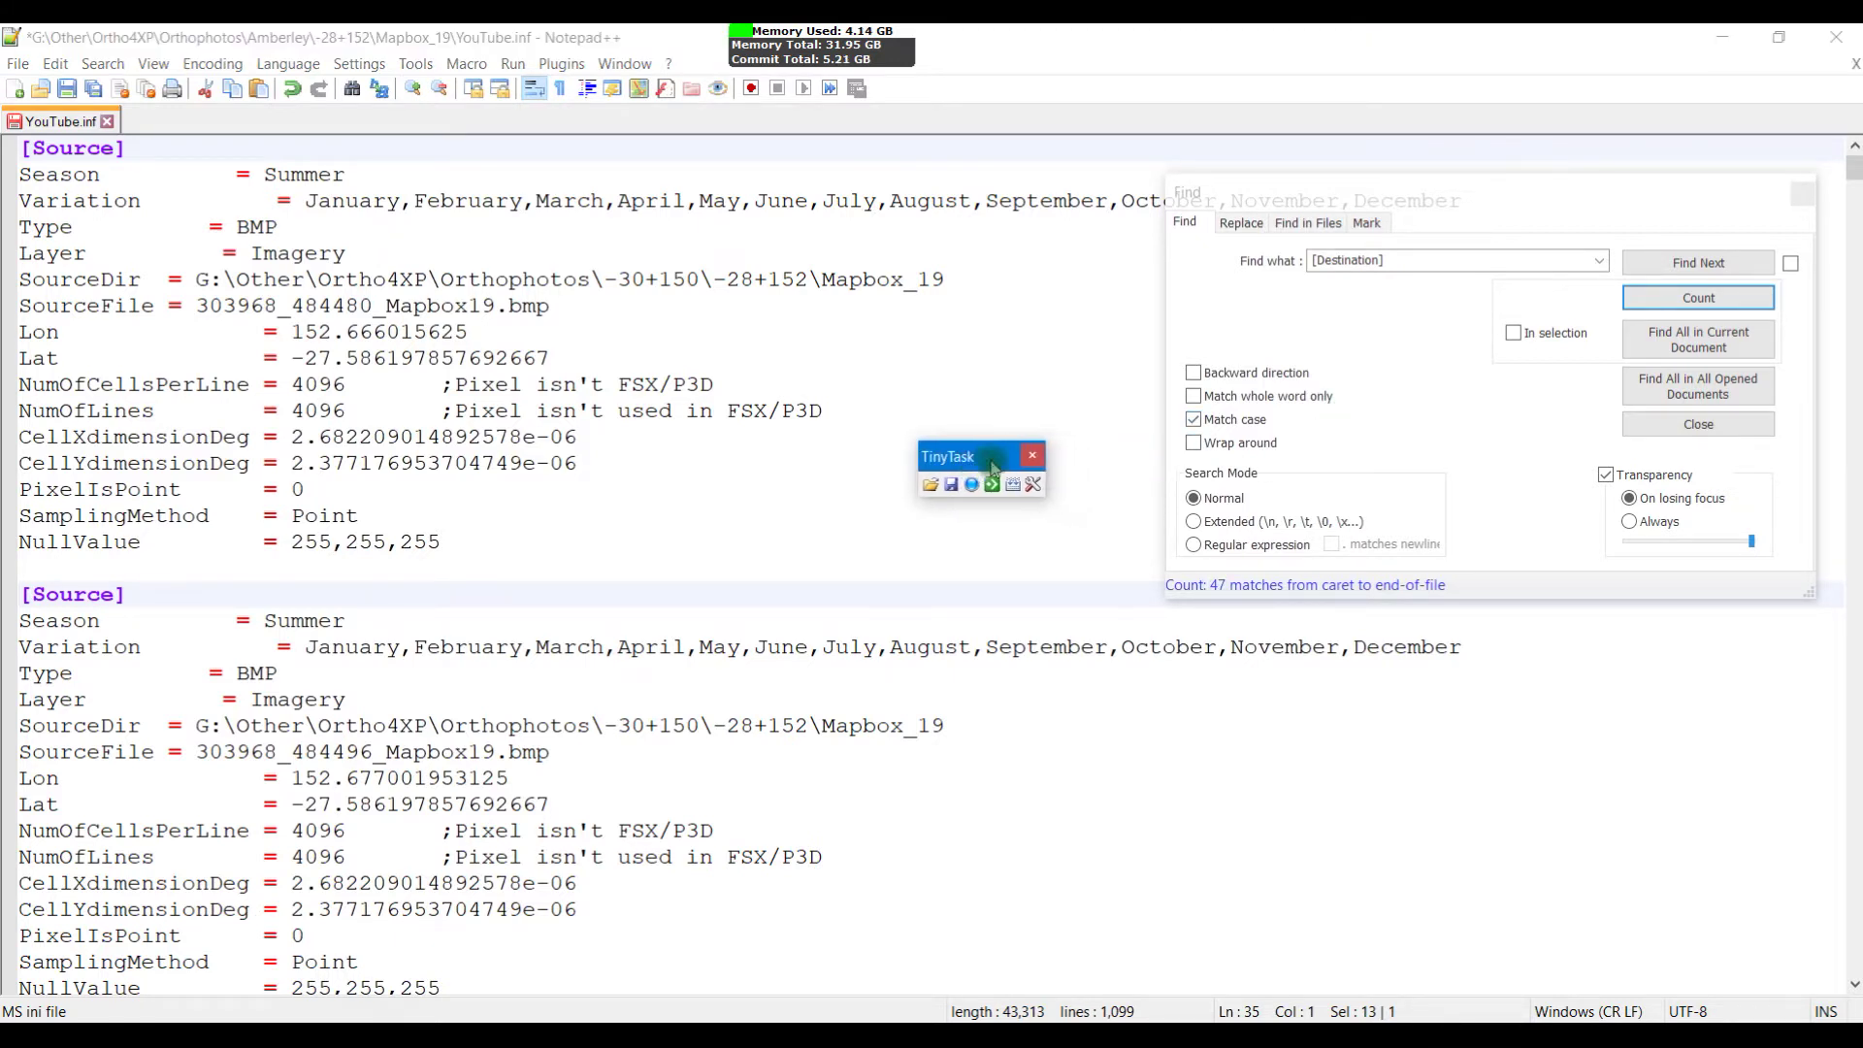
{"action": "left_click", "coordinate": [1036, 490]}
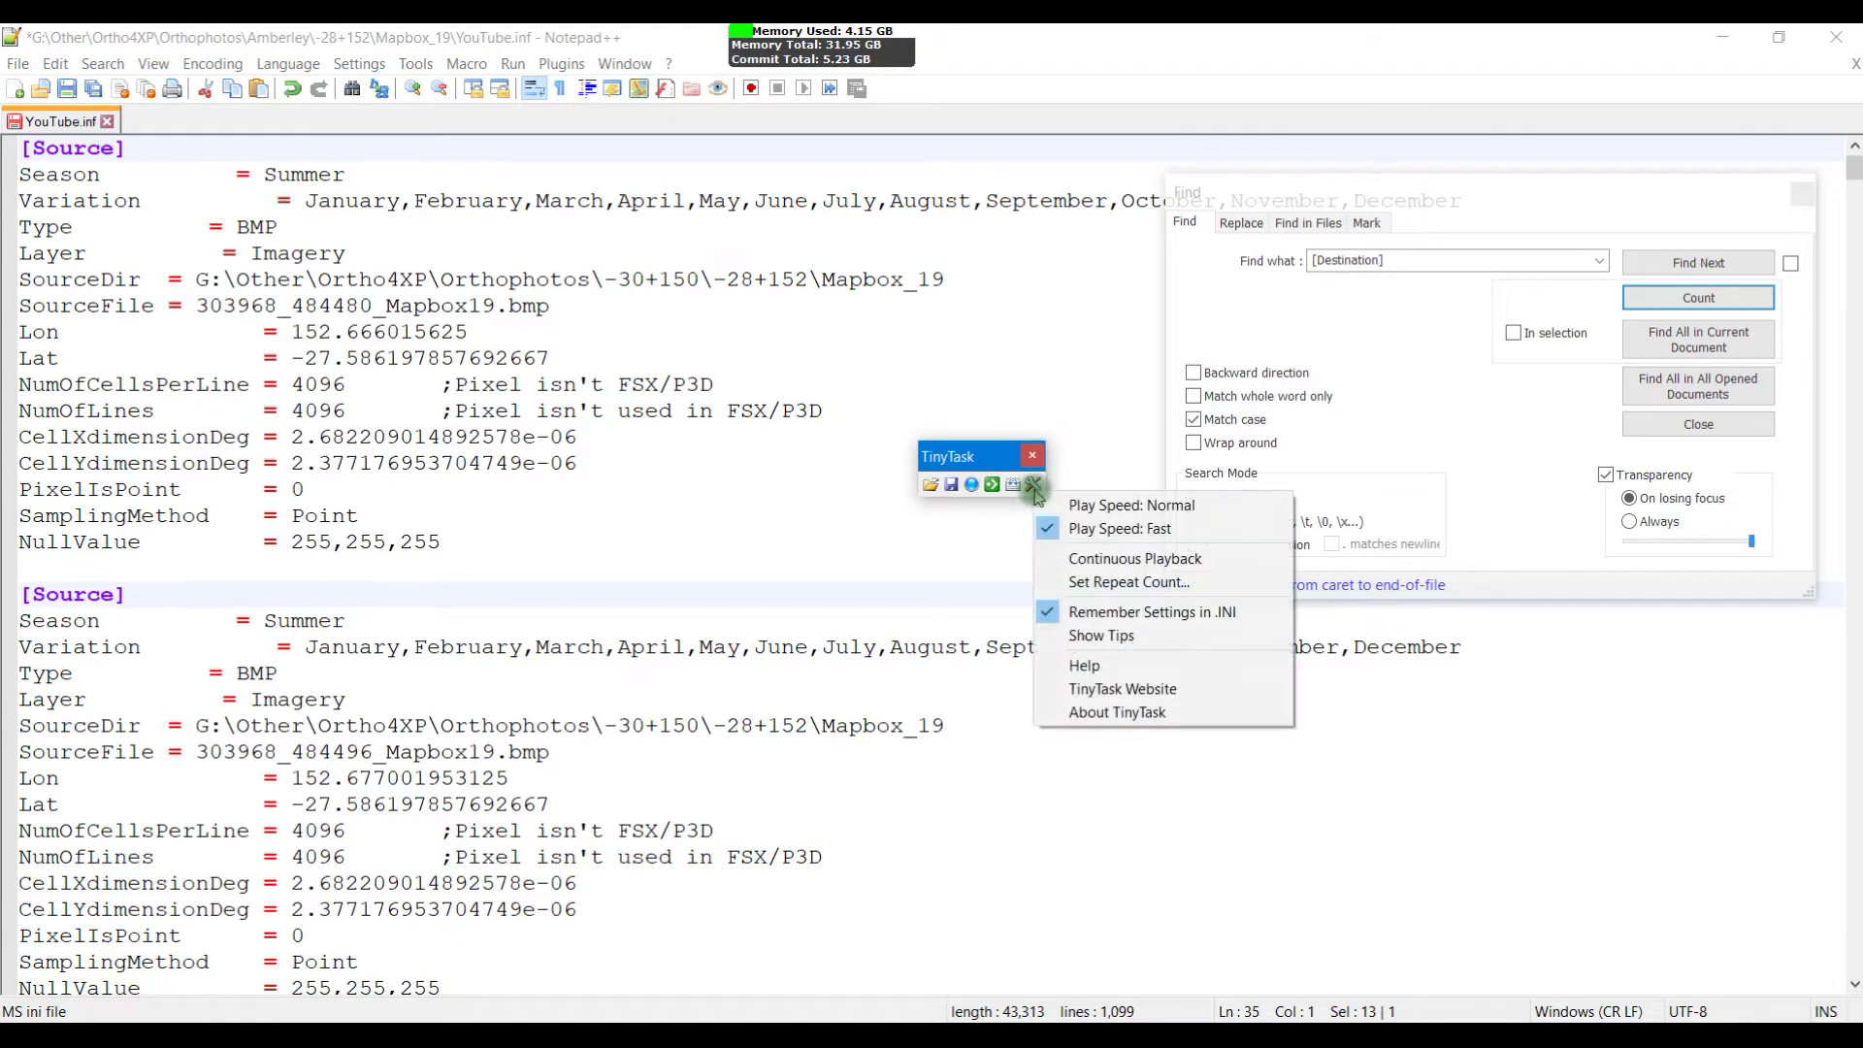
{"action": "left_click", "coordinate": [1108, 579]}
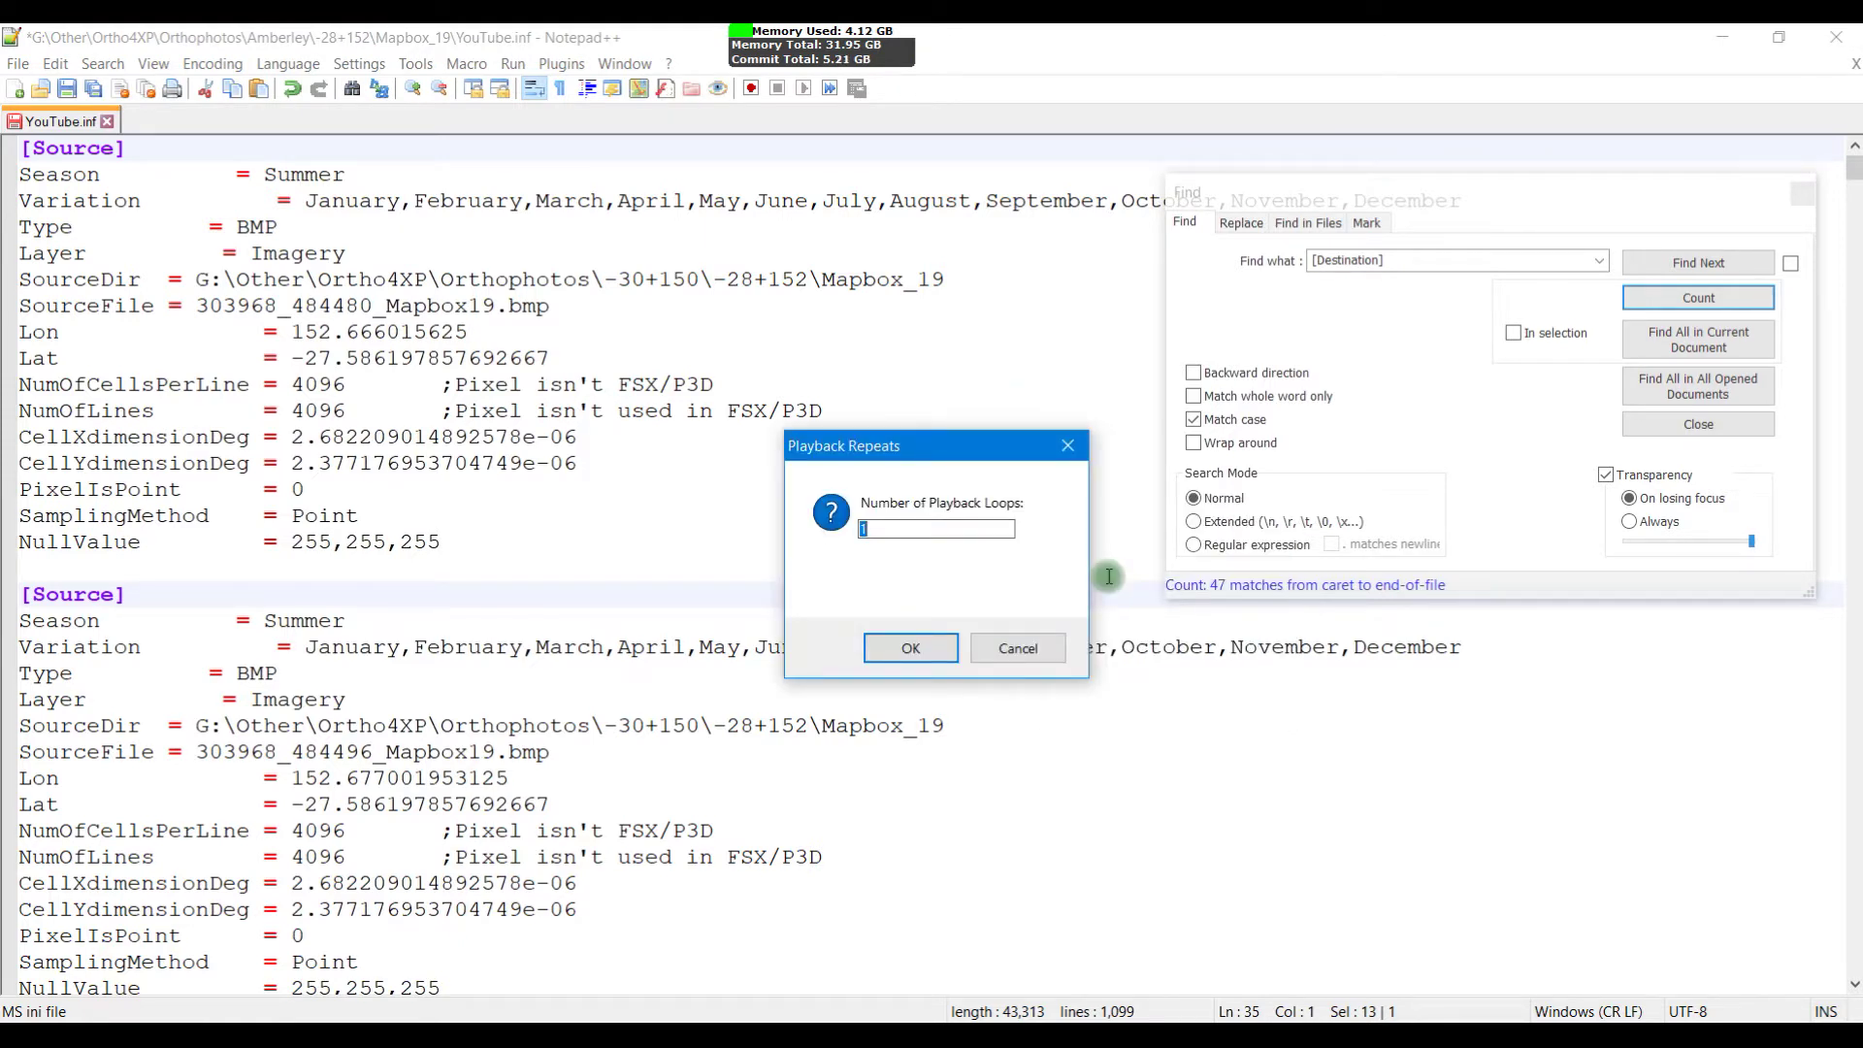
{"action": "left_click", "coordinate": [914, 647]}
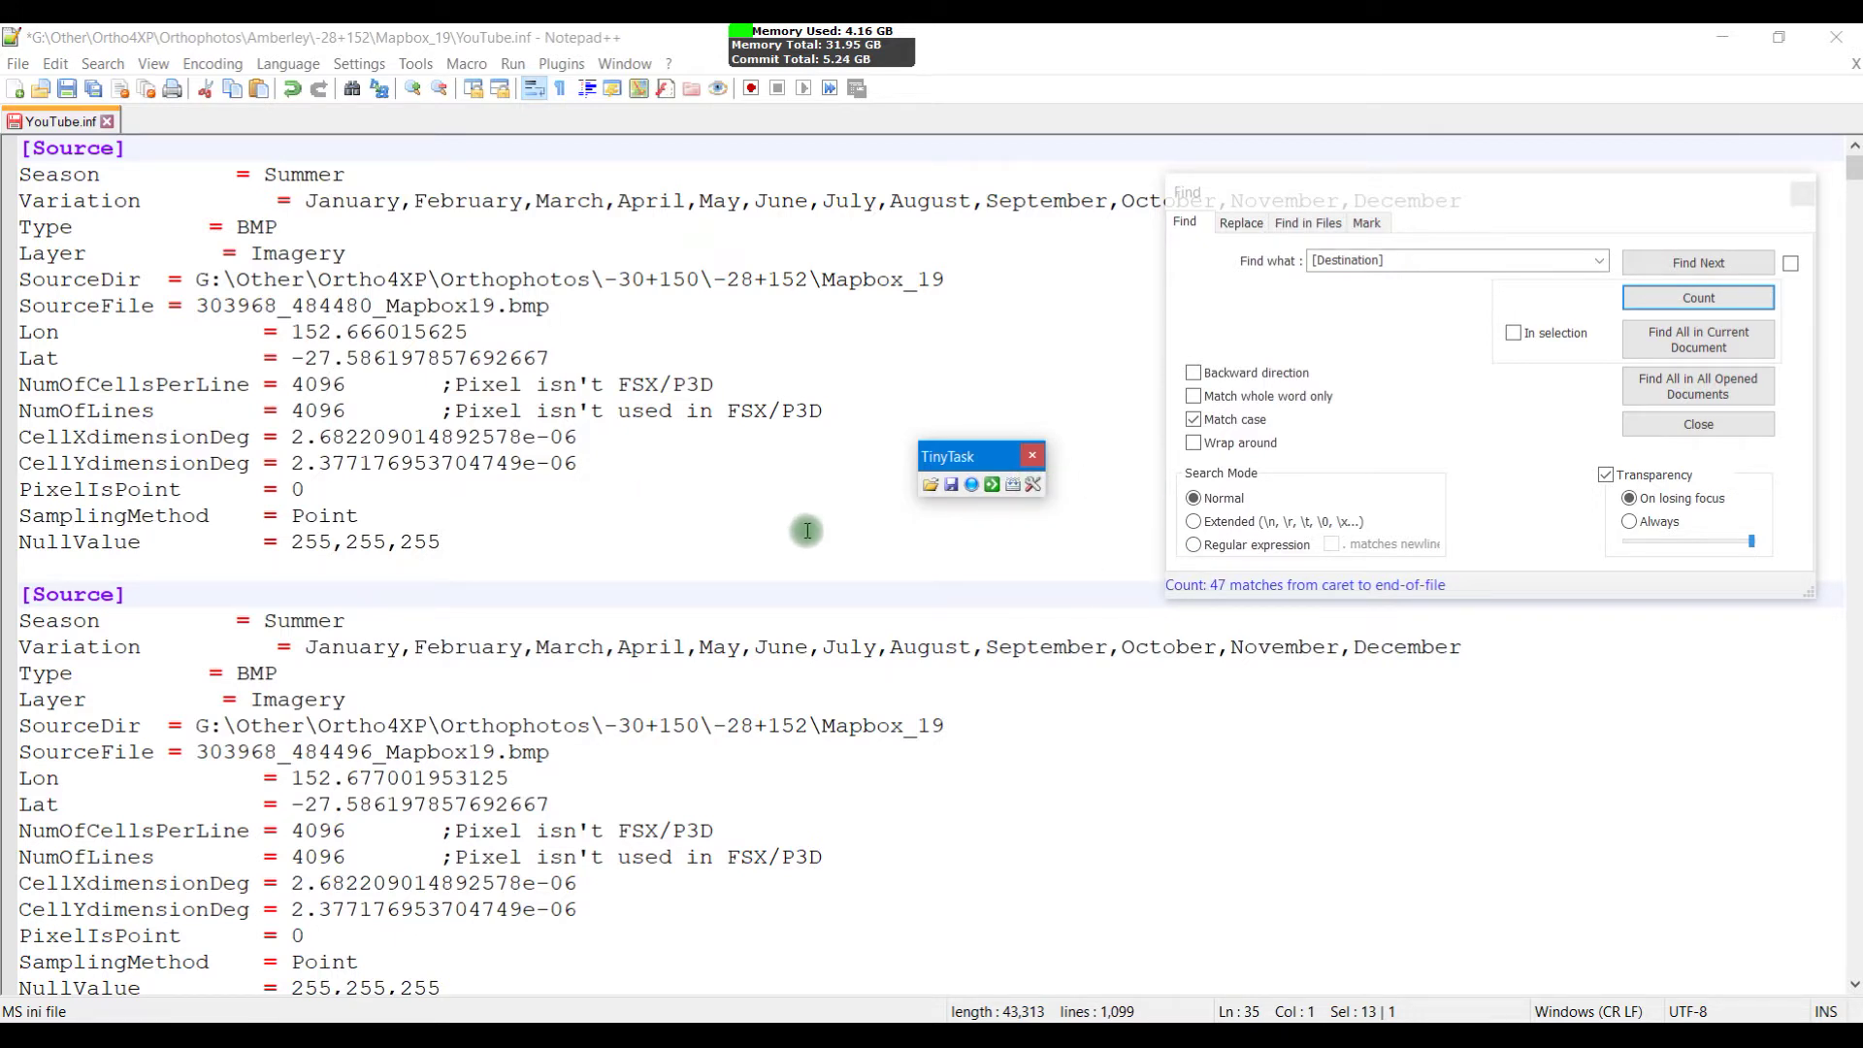
{"action": "left_click", "coordinate": [1727, 302]}
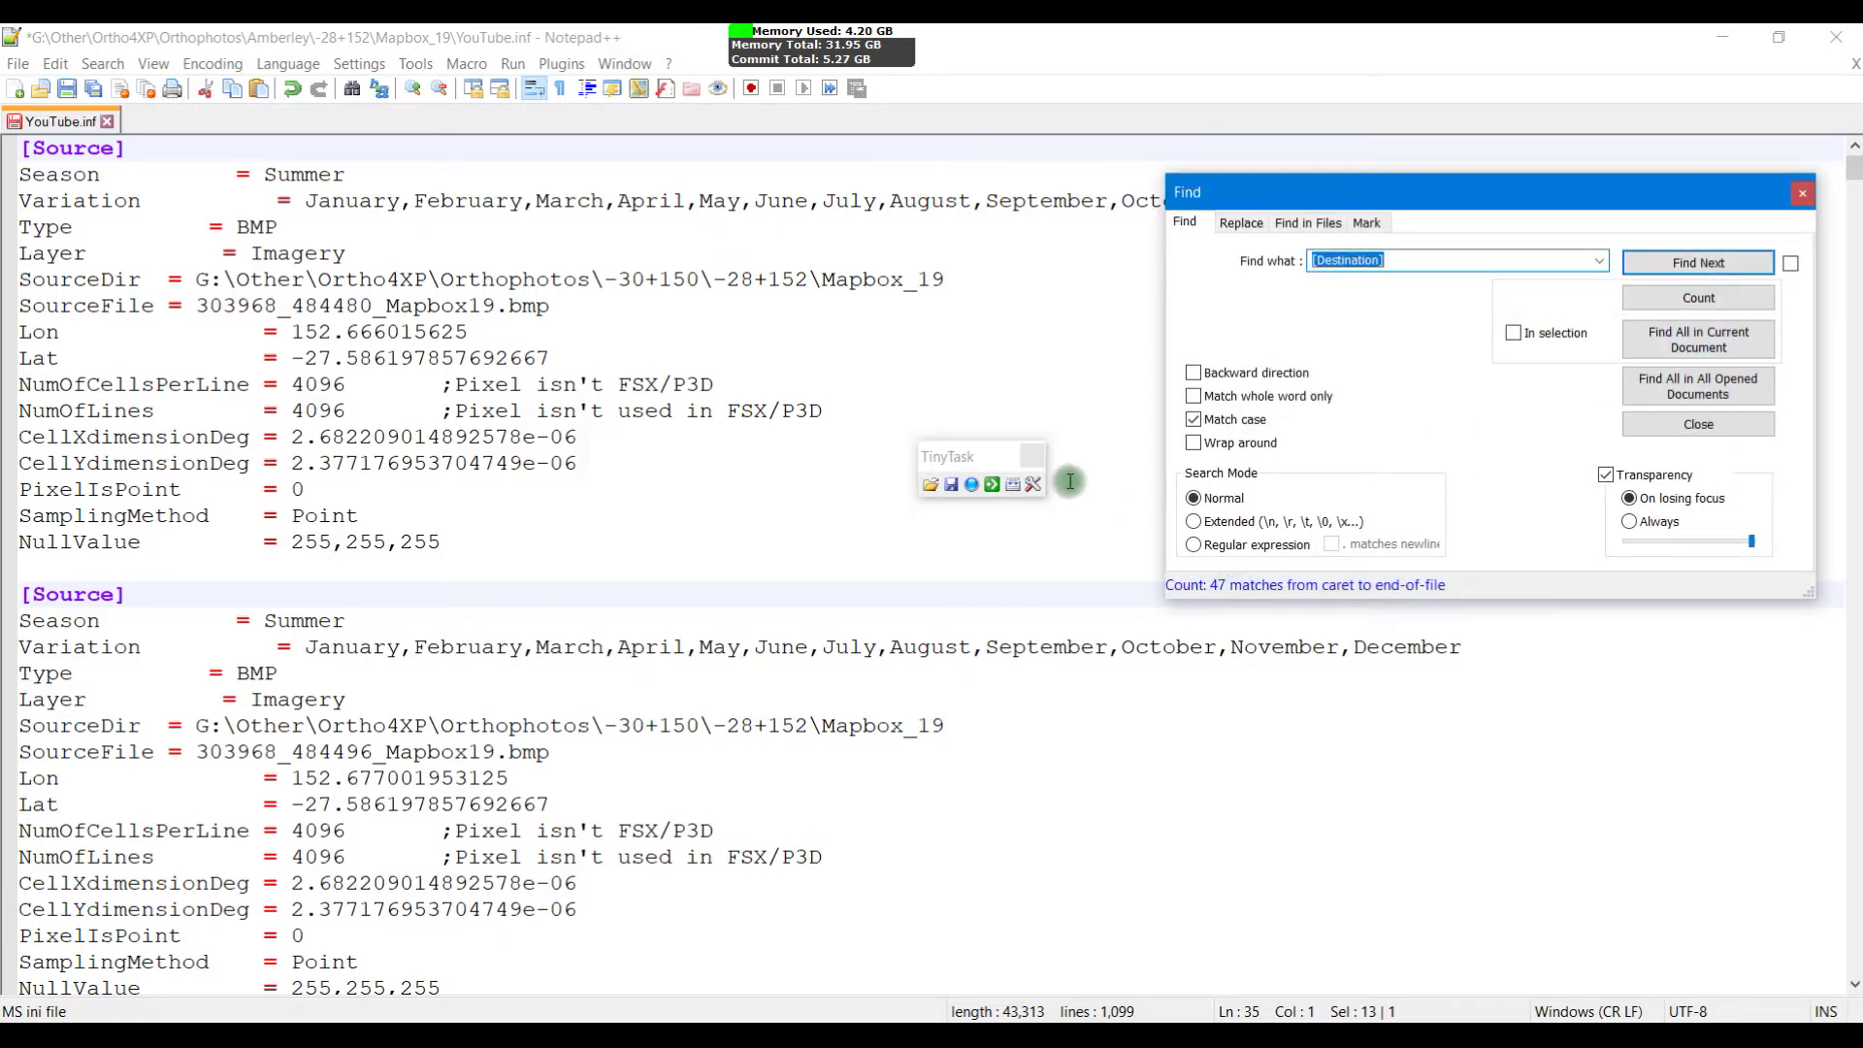
{"action": "left_click", "coordinate": [1034, 484]}
{"action": "left_click", "coordinate": [1097, 578]}
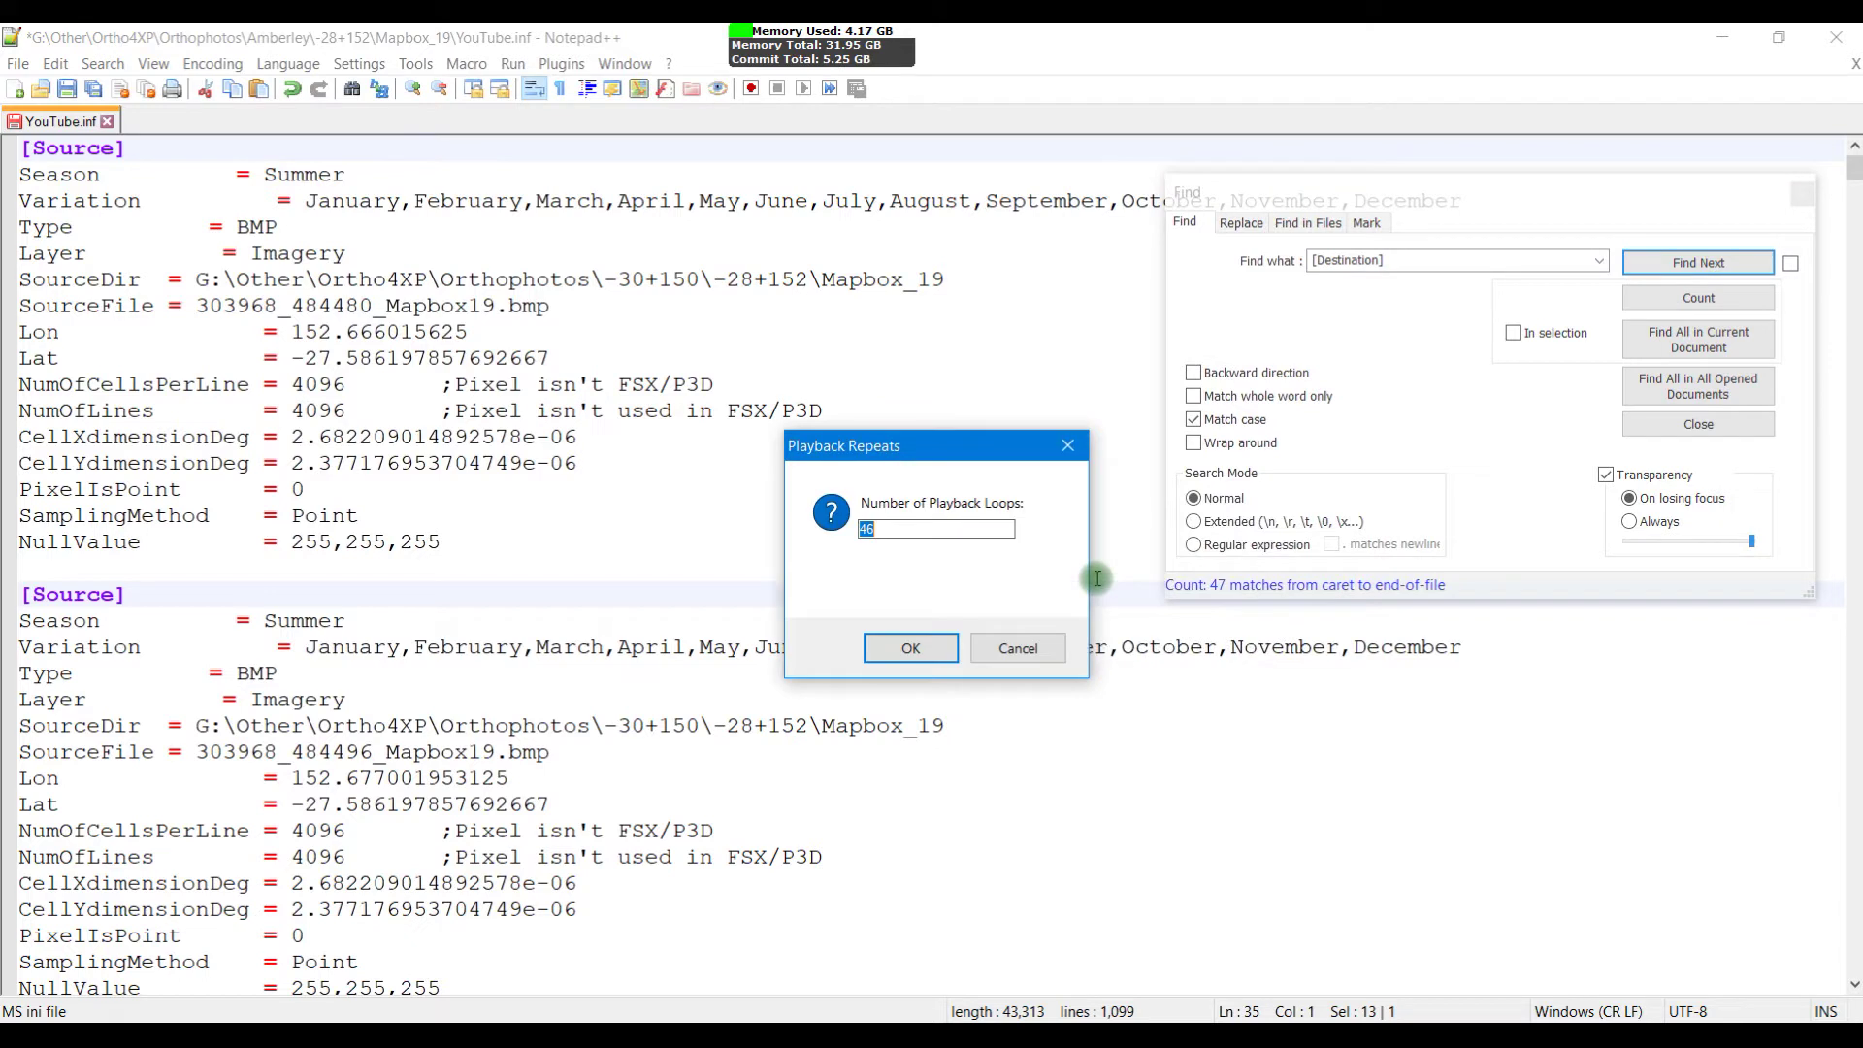
{"action": "left_click", "coordinate": [916, 647]}
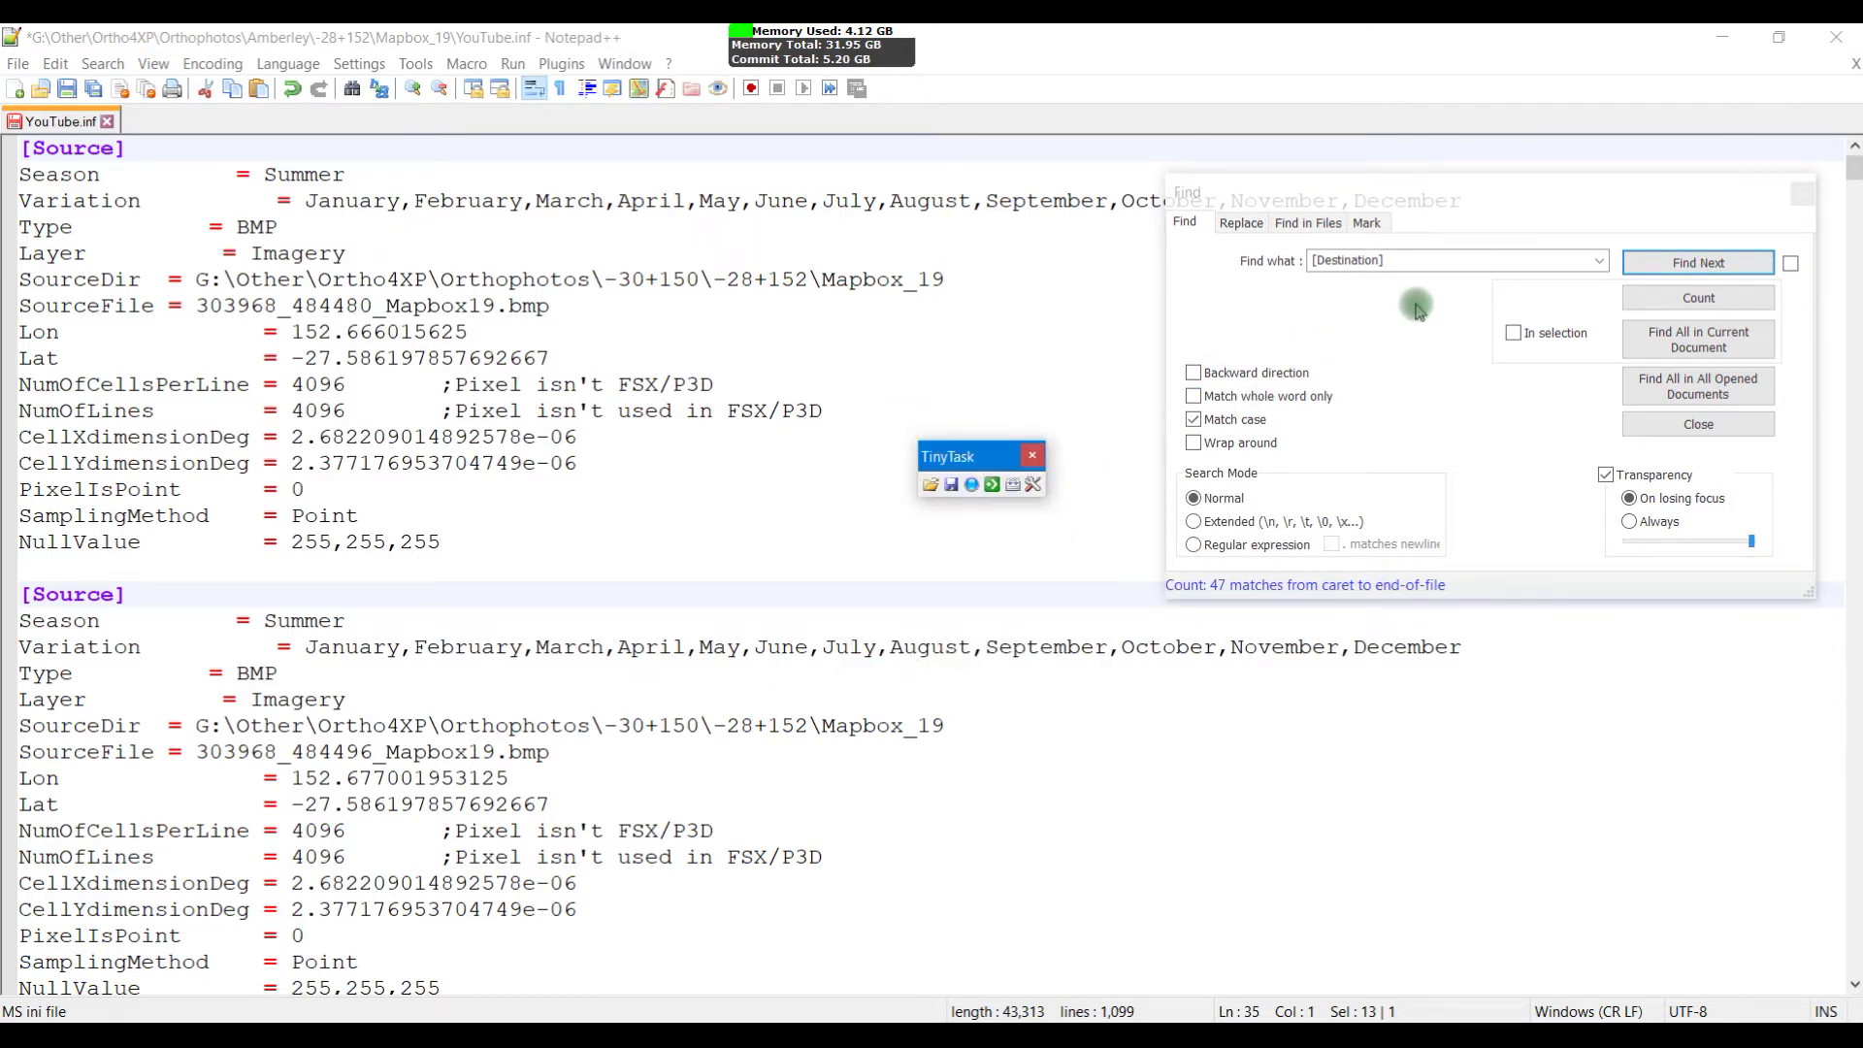
Step: Find the next [Destination] heading and record a TinyTask macro that deletes its section through CompressionQuality and finds the following [Destination]
{"action": "left_click_drag", "start_coordinate": [971, 456], "coordinate": [958, 409]}
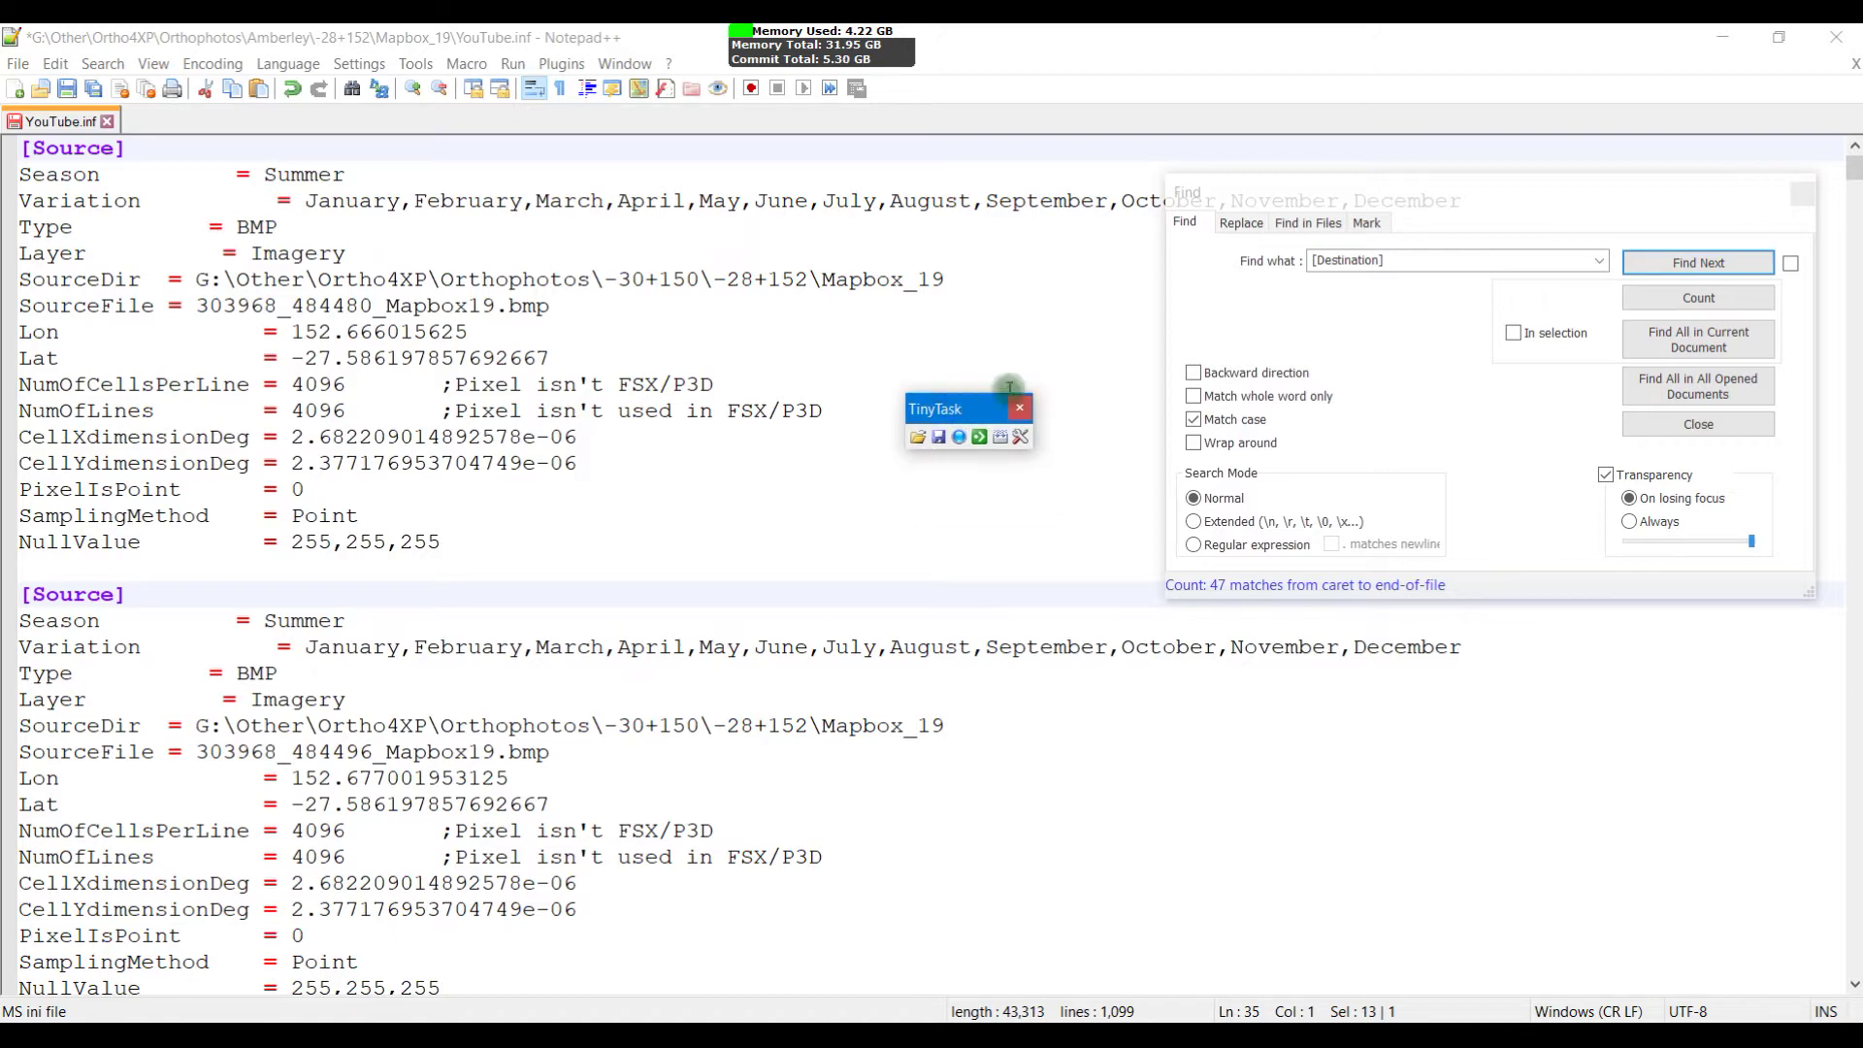
{"action": "left_click", "coordinate": [1660, 263]}
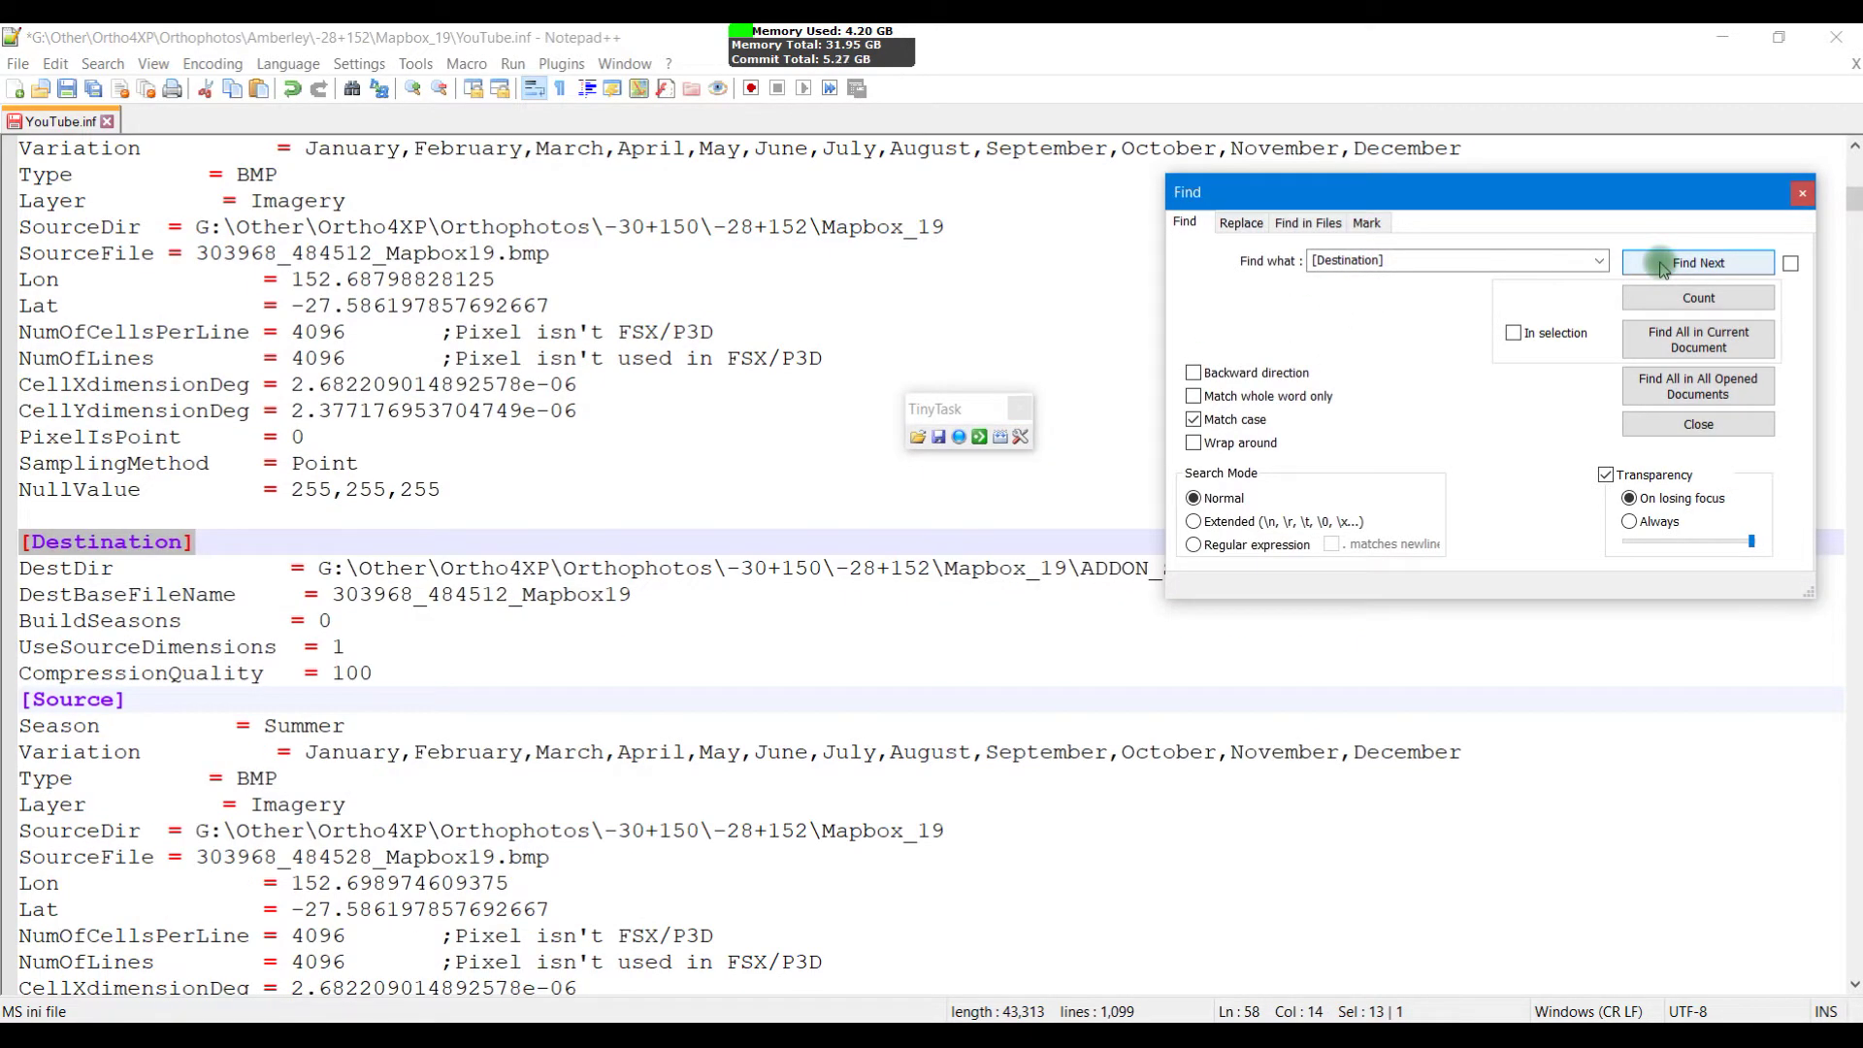
{"action": "left_click", "coordinate": [960, 439]}
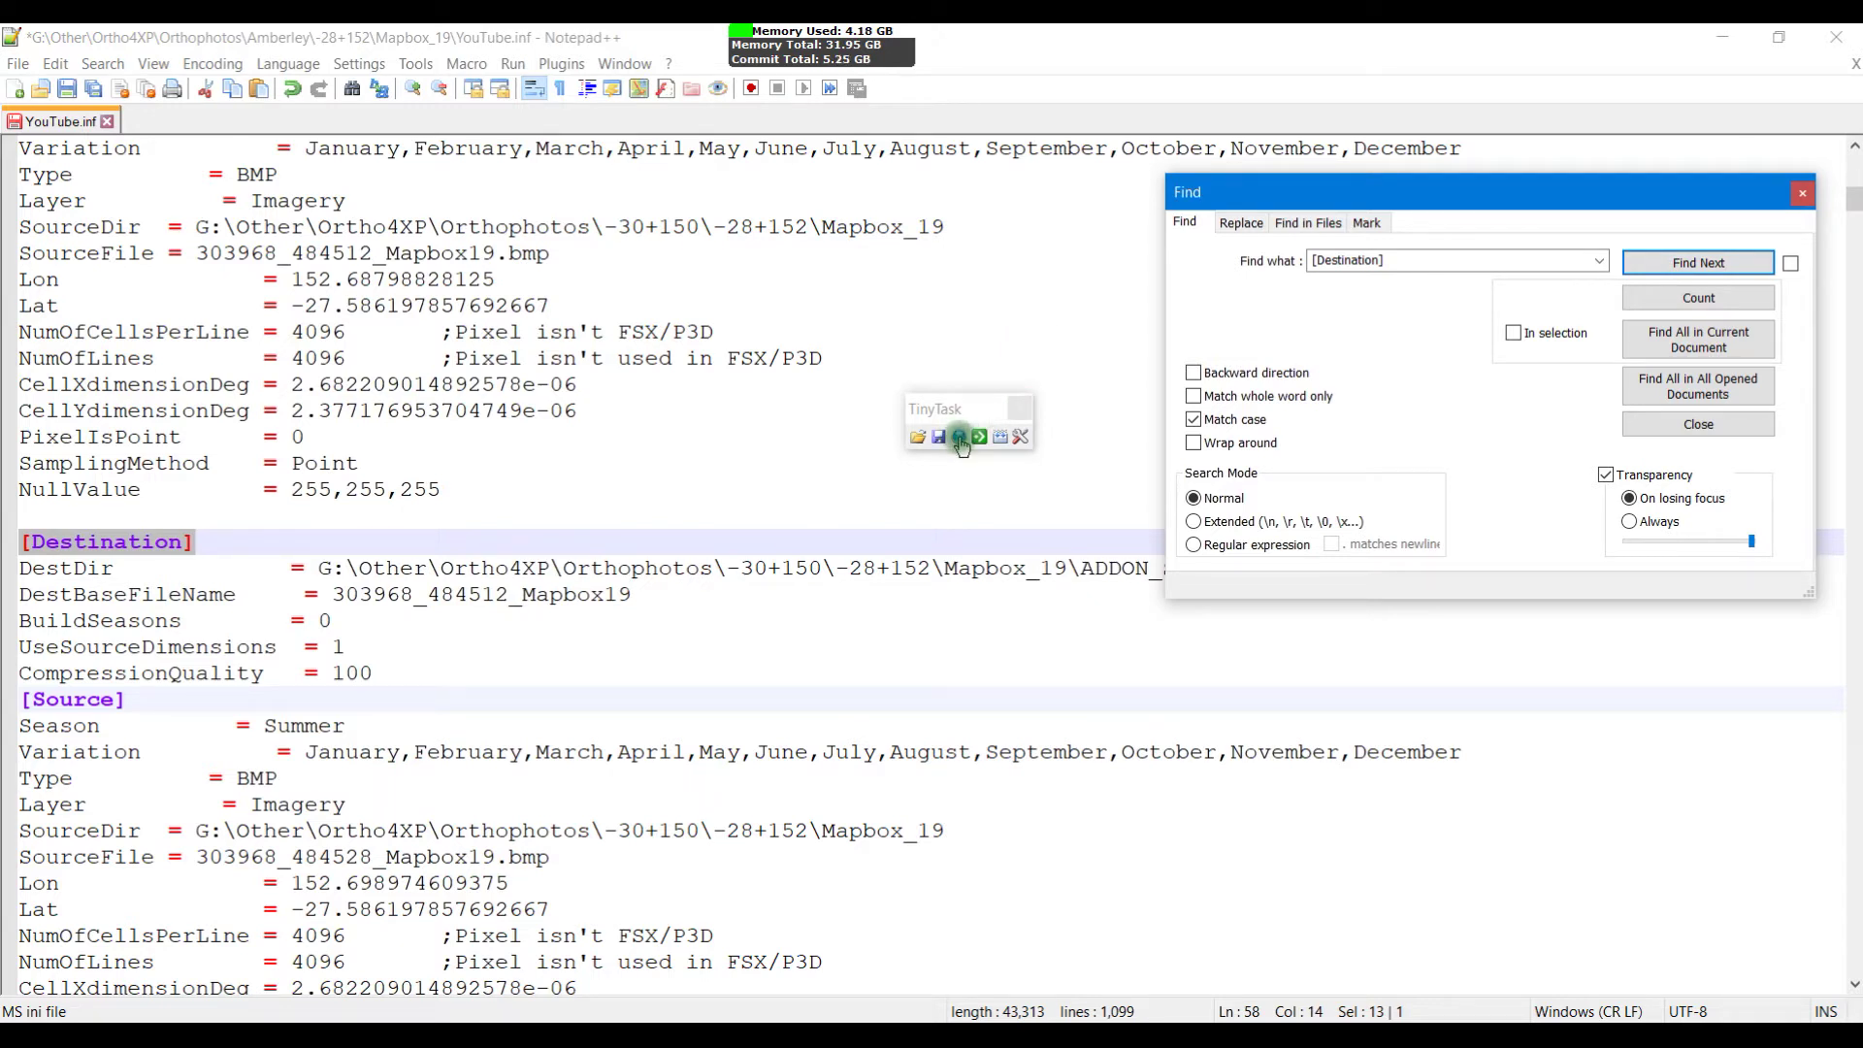
{"action": "left_click", "coordinate": [960, 439]}
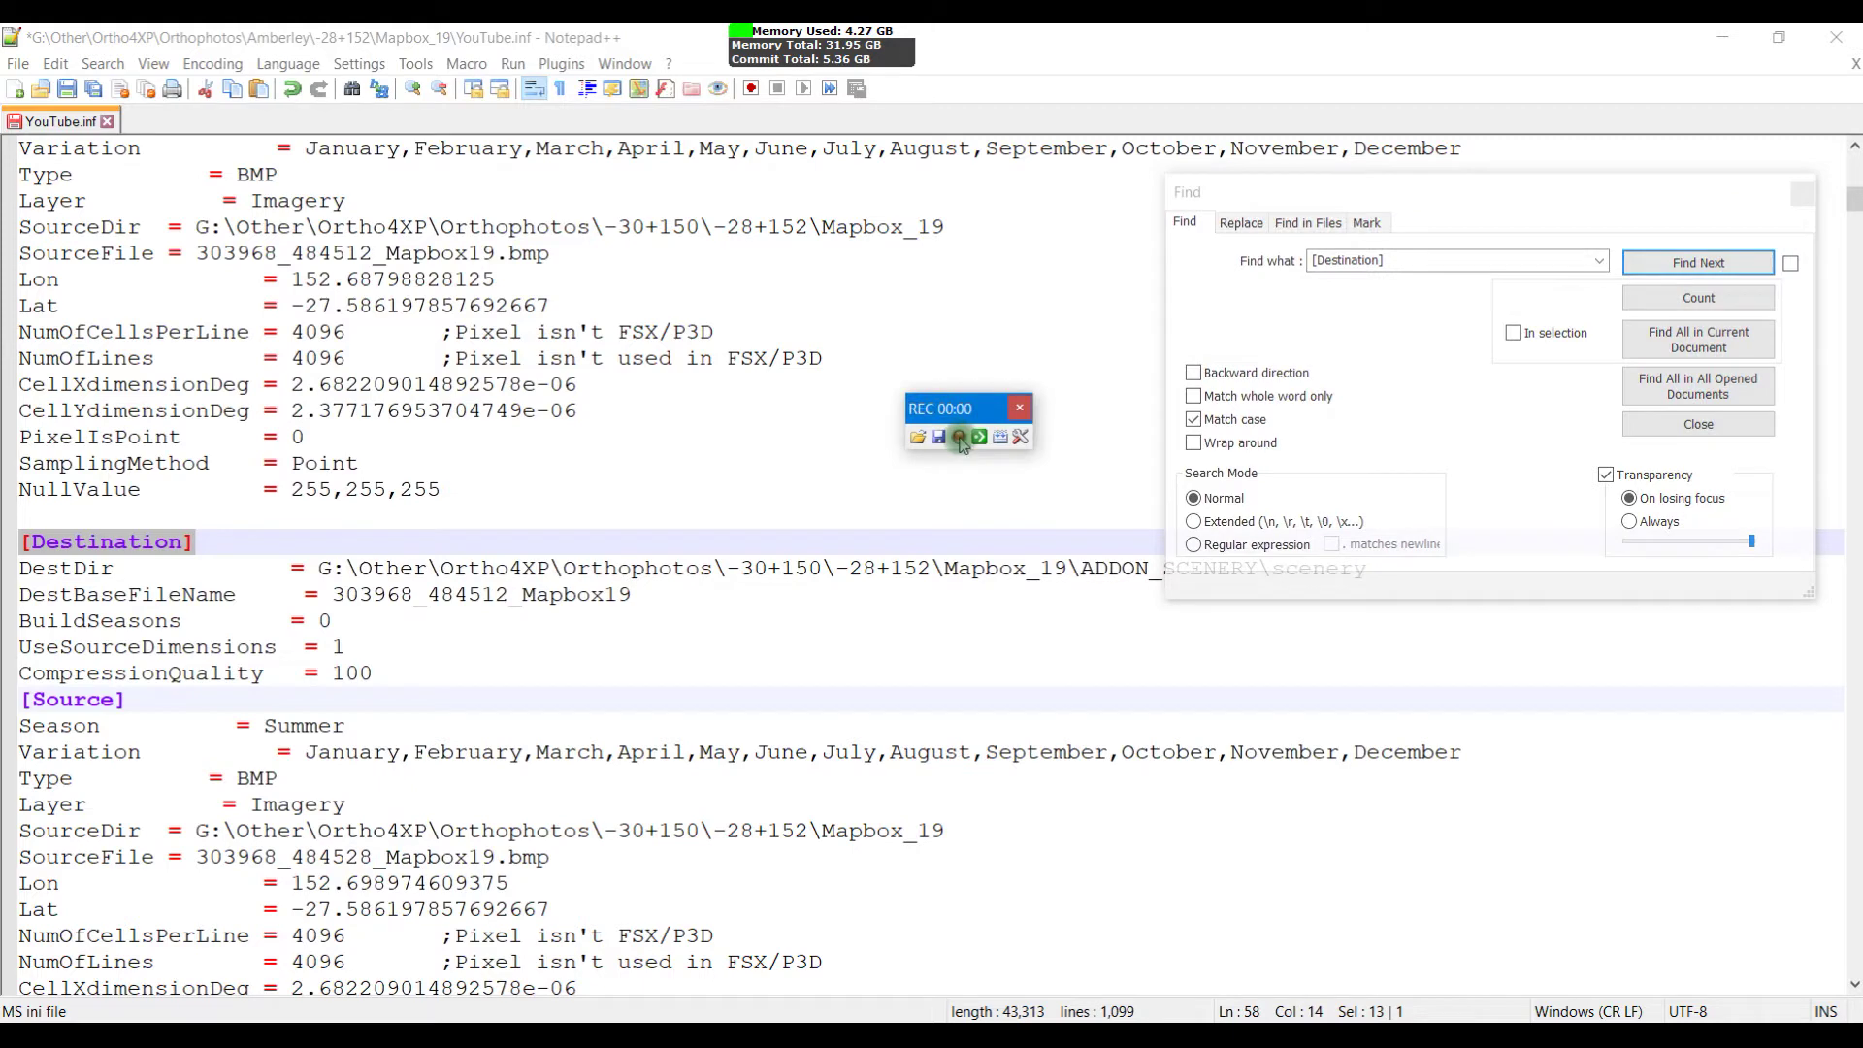
{"action": "left_click", "coordinate": [46, 515]}
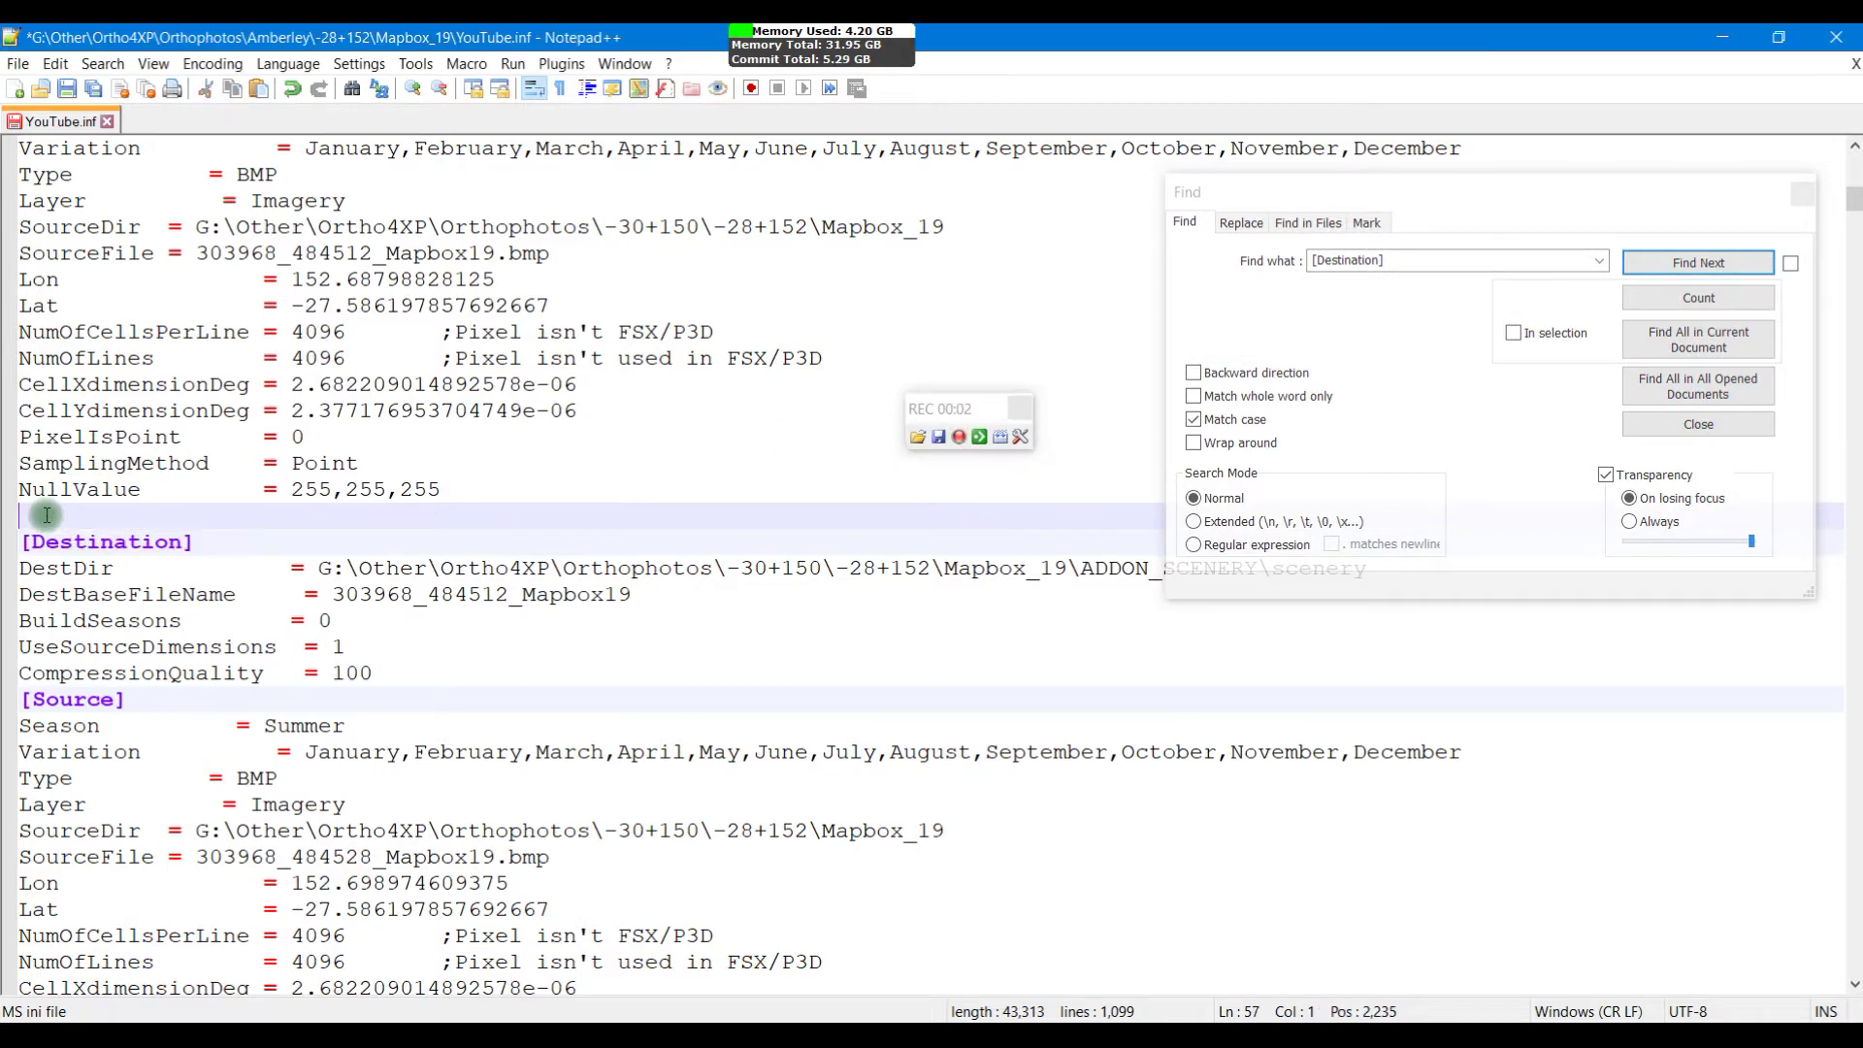
{"action": "left_click", "coordinate": [451, 678], "text": "shift"}
{"action": "key", "text": "Delete"}
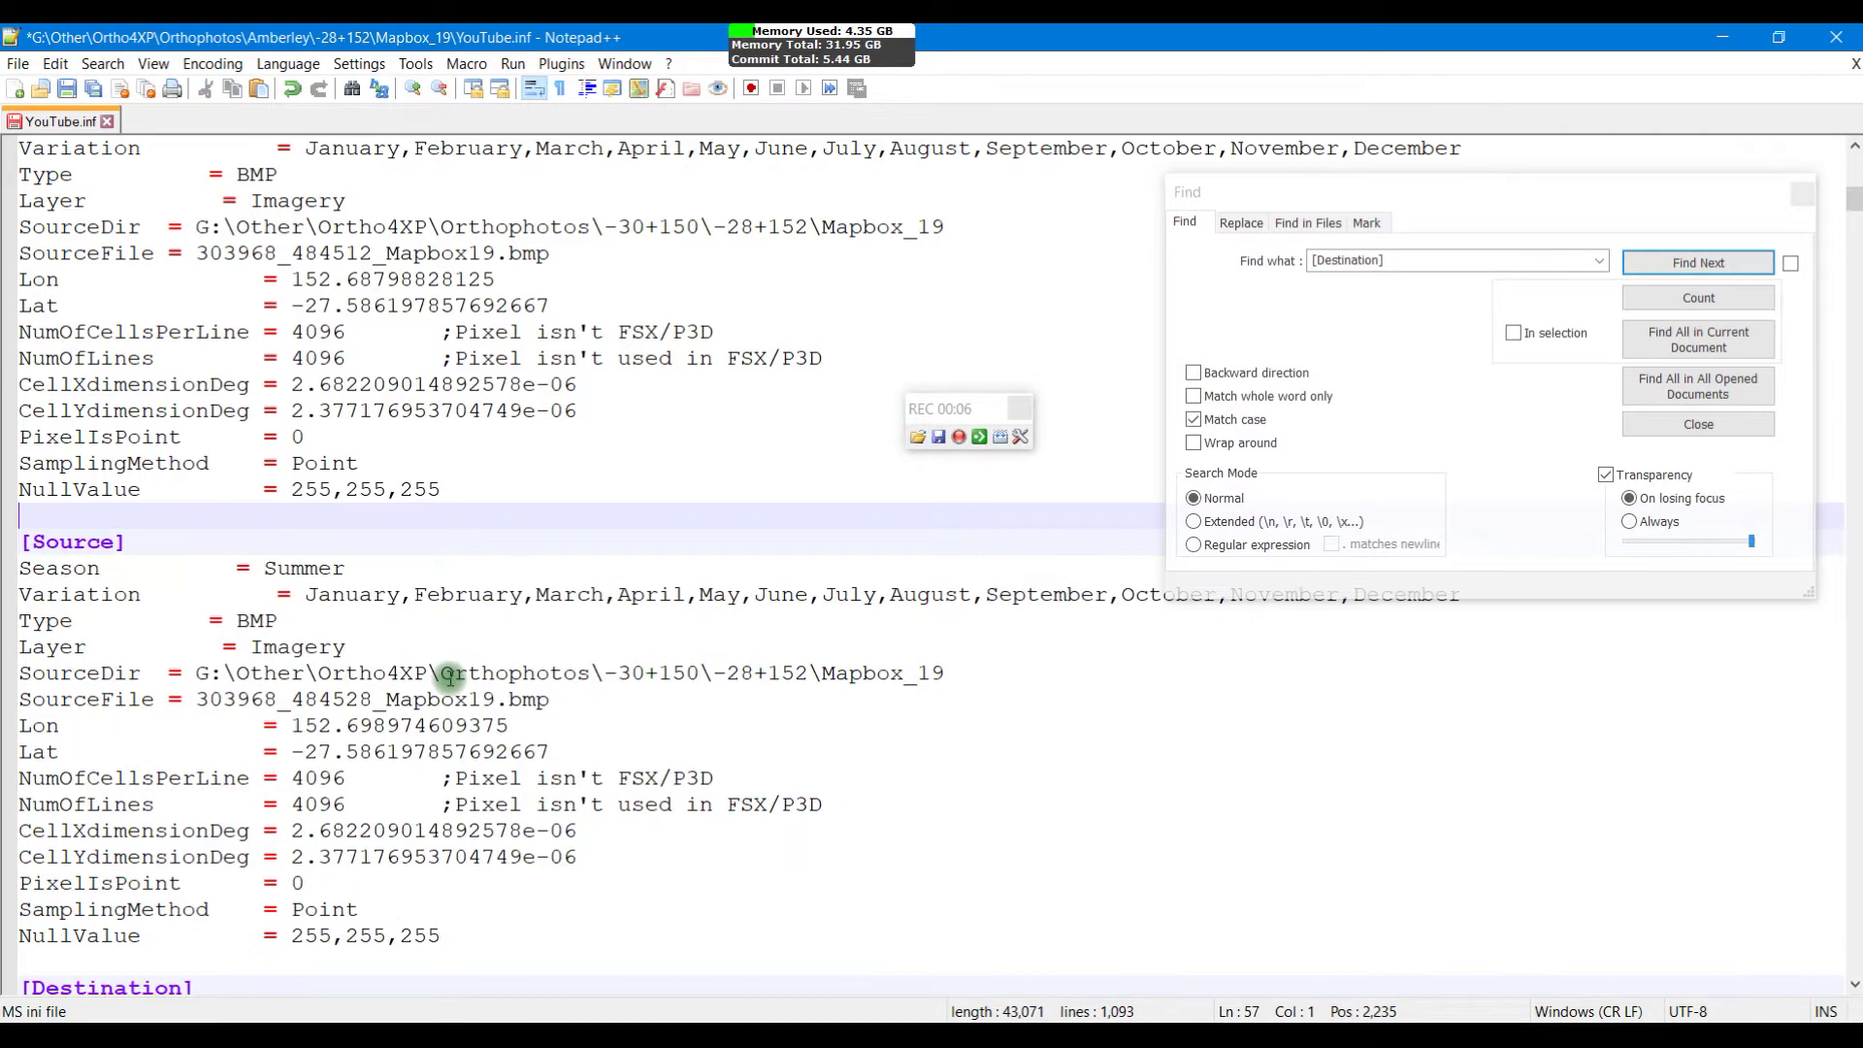
{"action": "left_click", "coordinate": [1710, 263]}
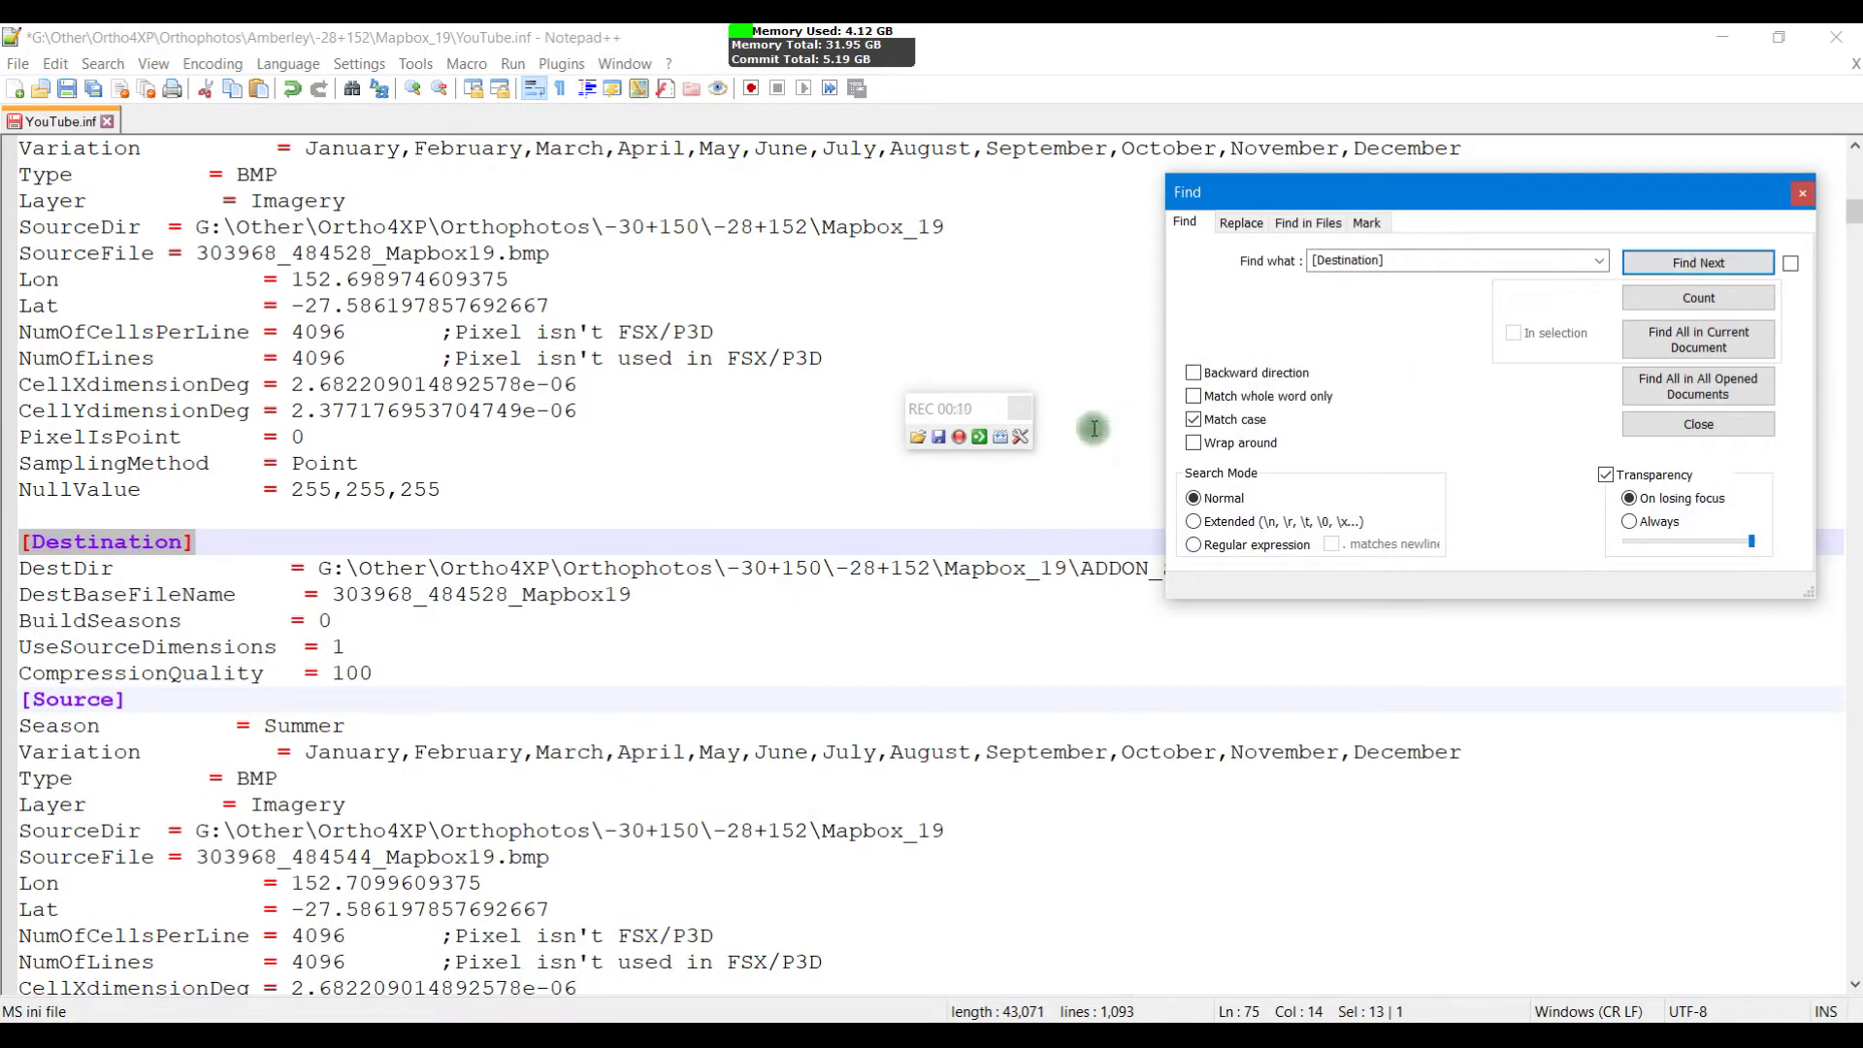
{"action": "left_click", "coordinate": [959, 438]}
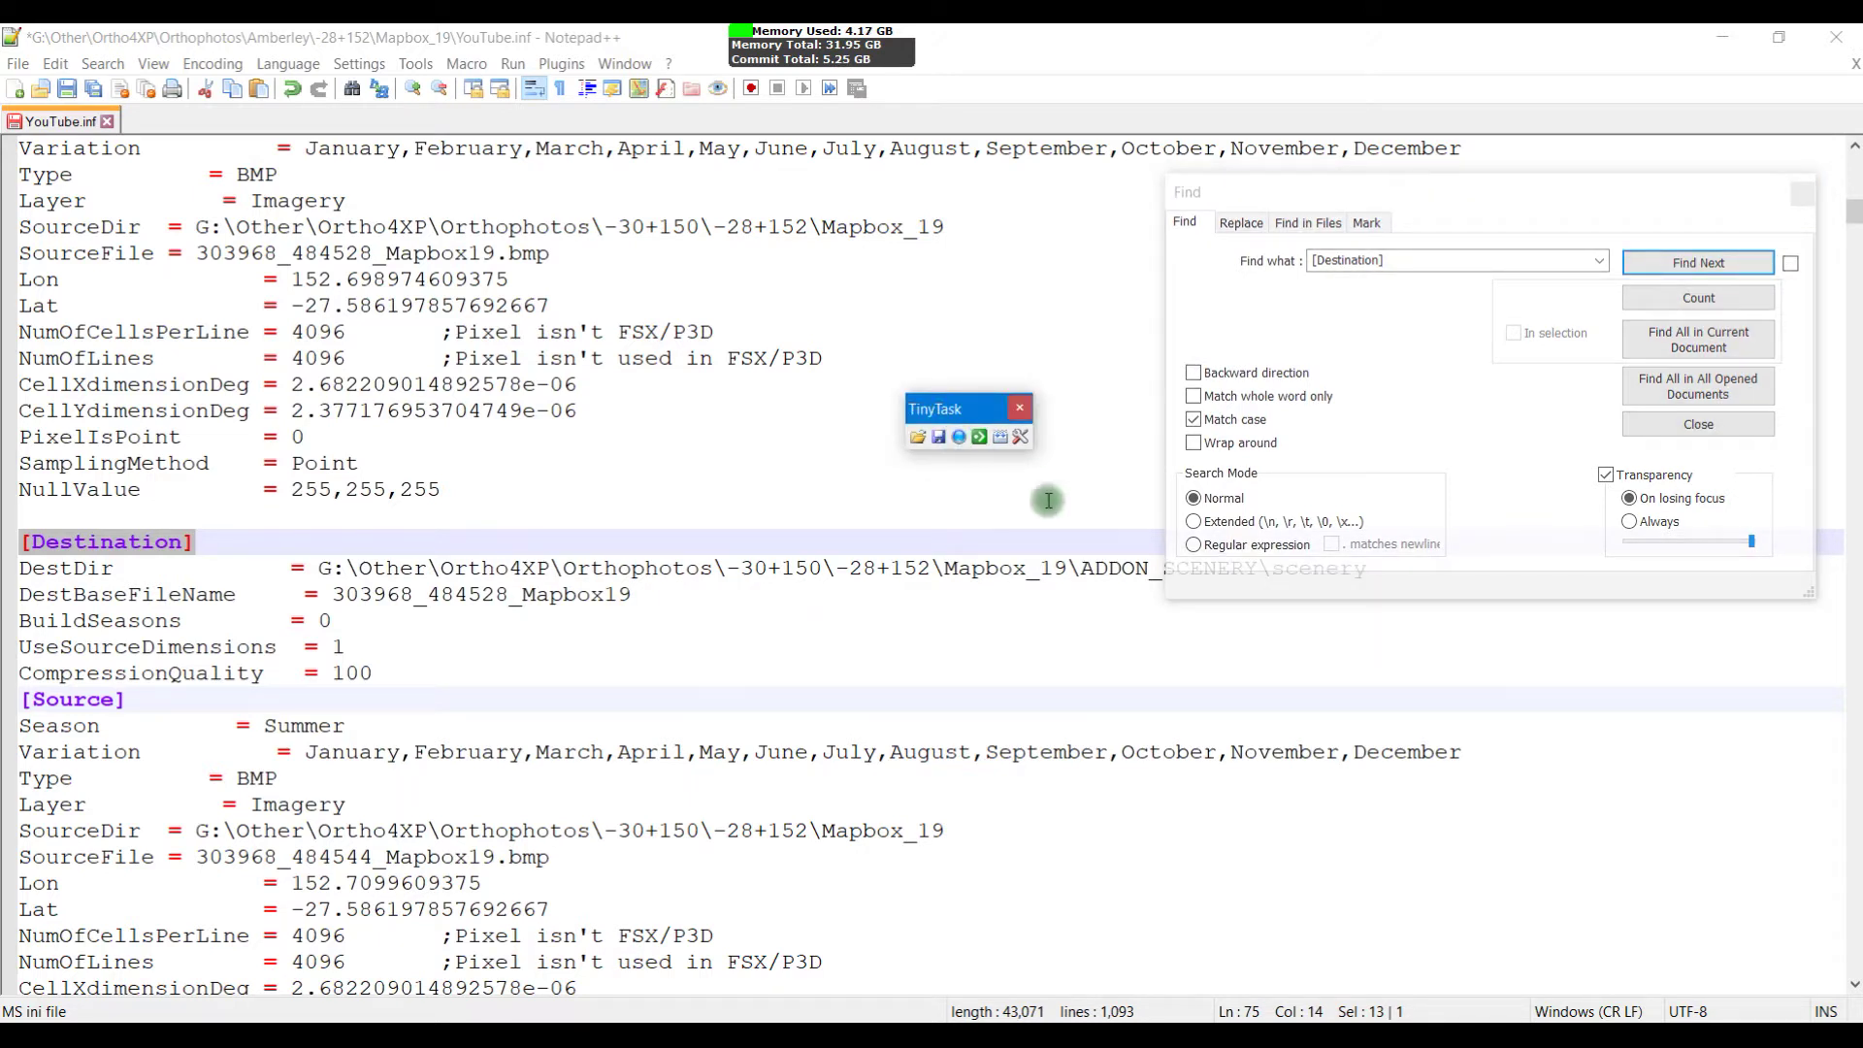
Step: Set TinyTask's number of playback loops to 45 and play the recorded macro to strip the repeated [Destination] sections from YouTube.inf
{"action": "left_click", "coordinate": [1020, 436]}
{"action": "left_click", "coordinate": [1060, 534]}
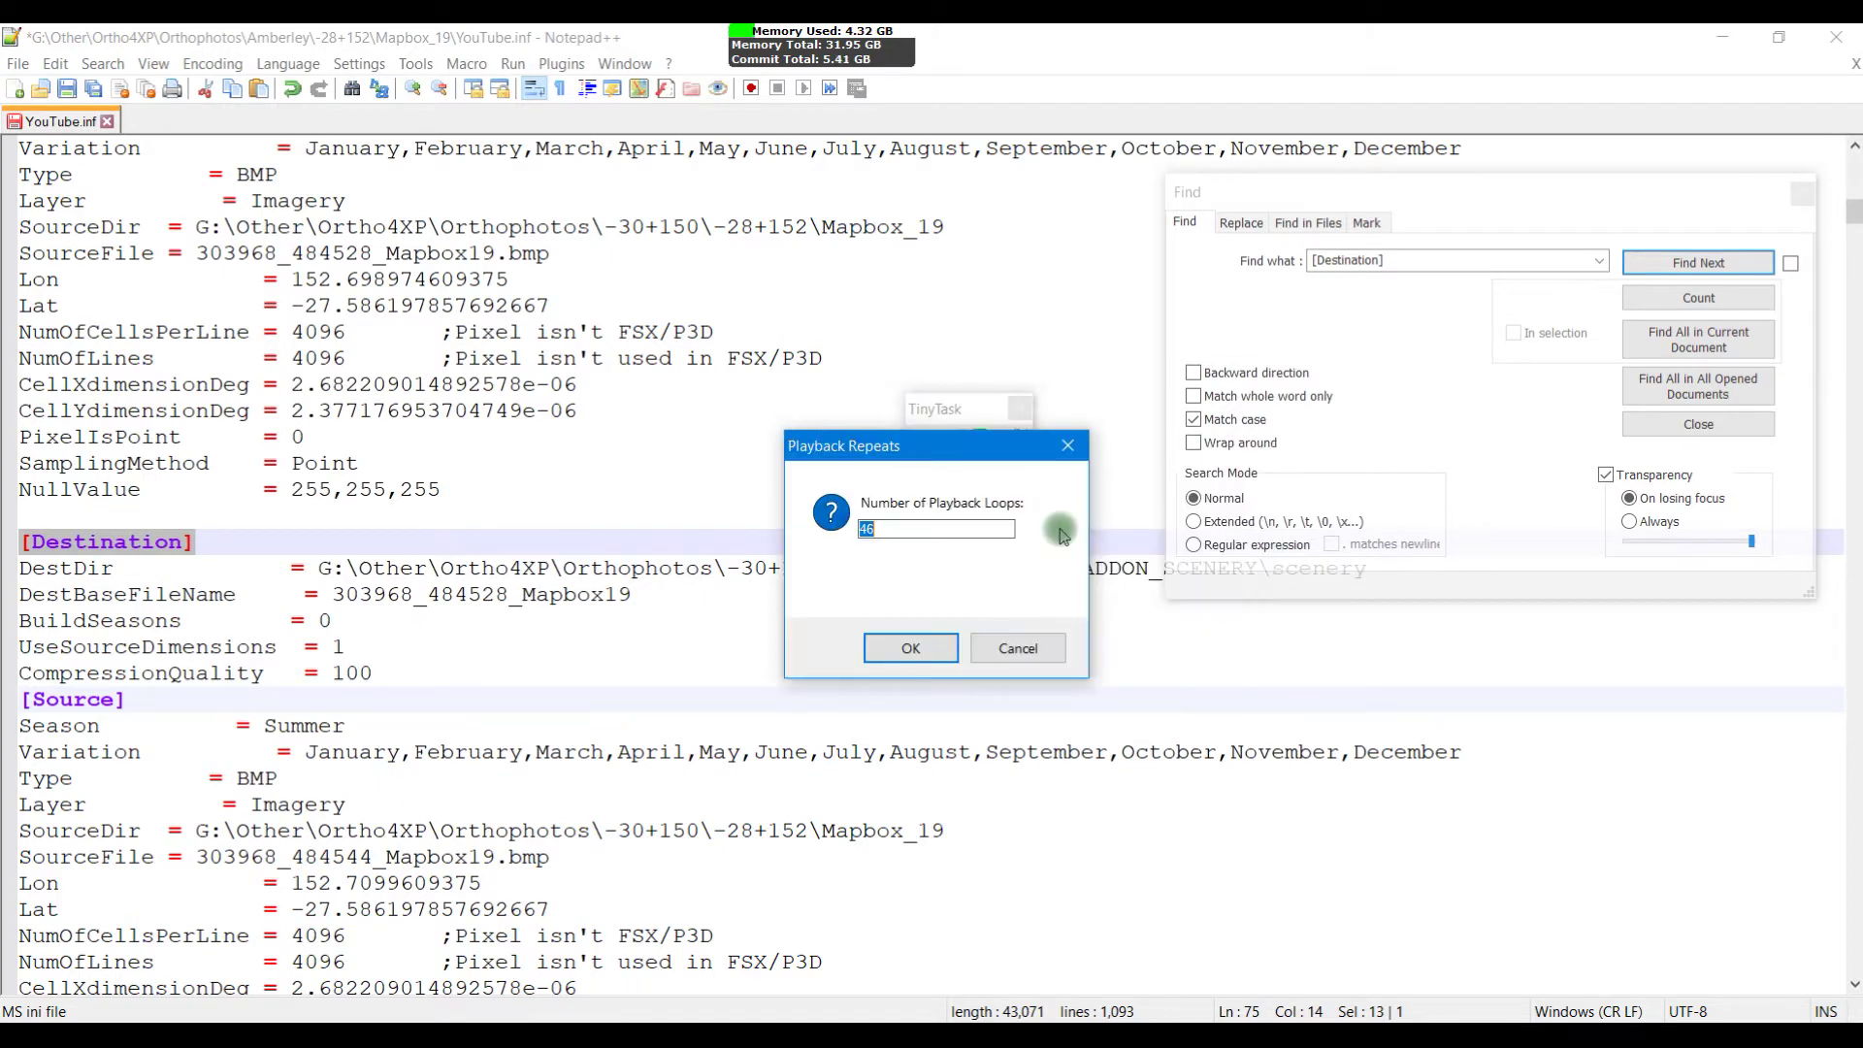
{"action": "type", "text": "45"}
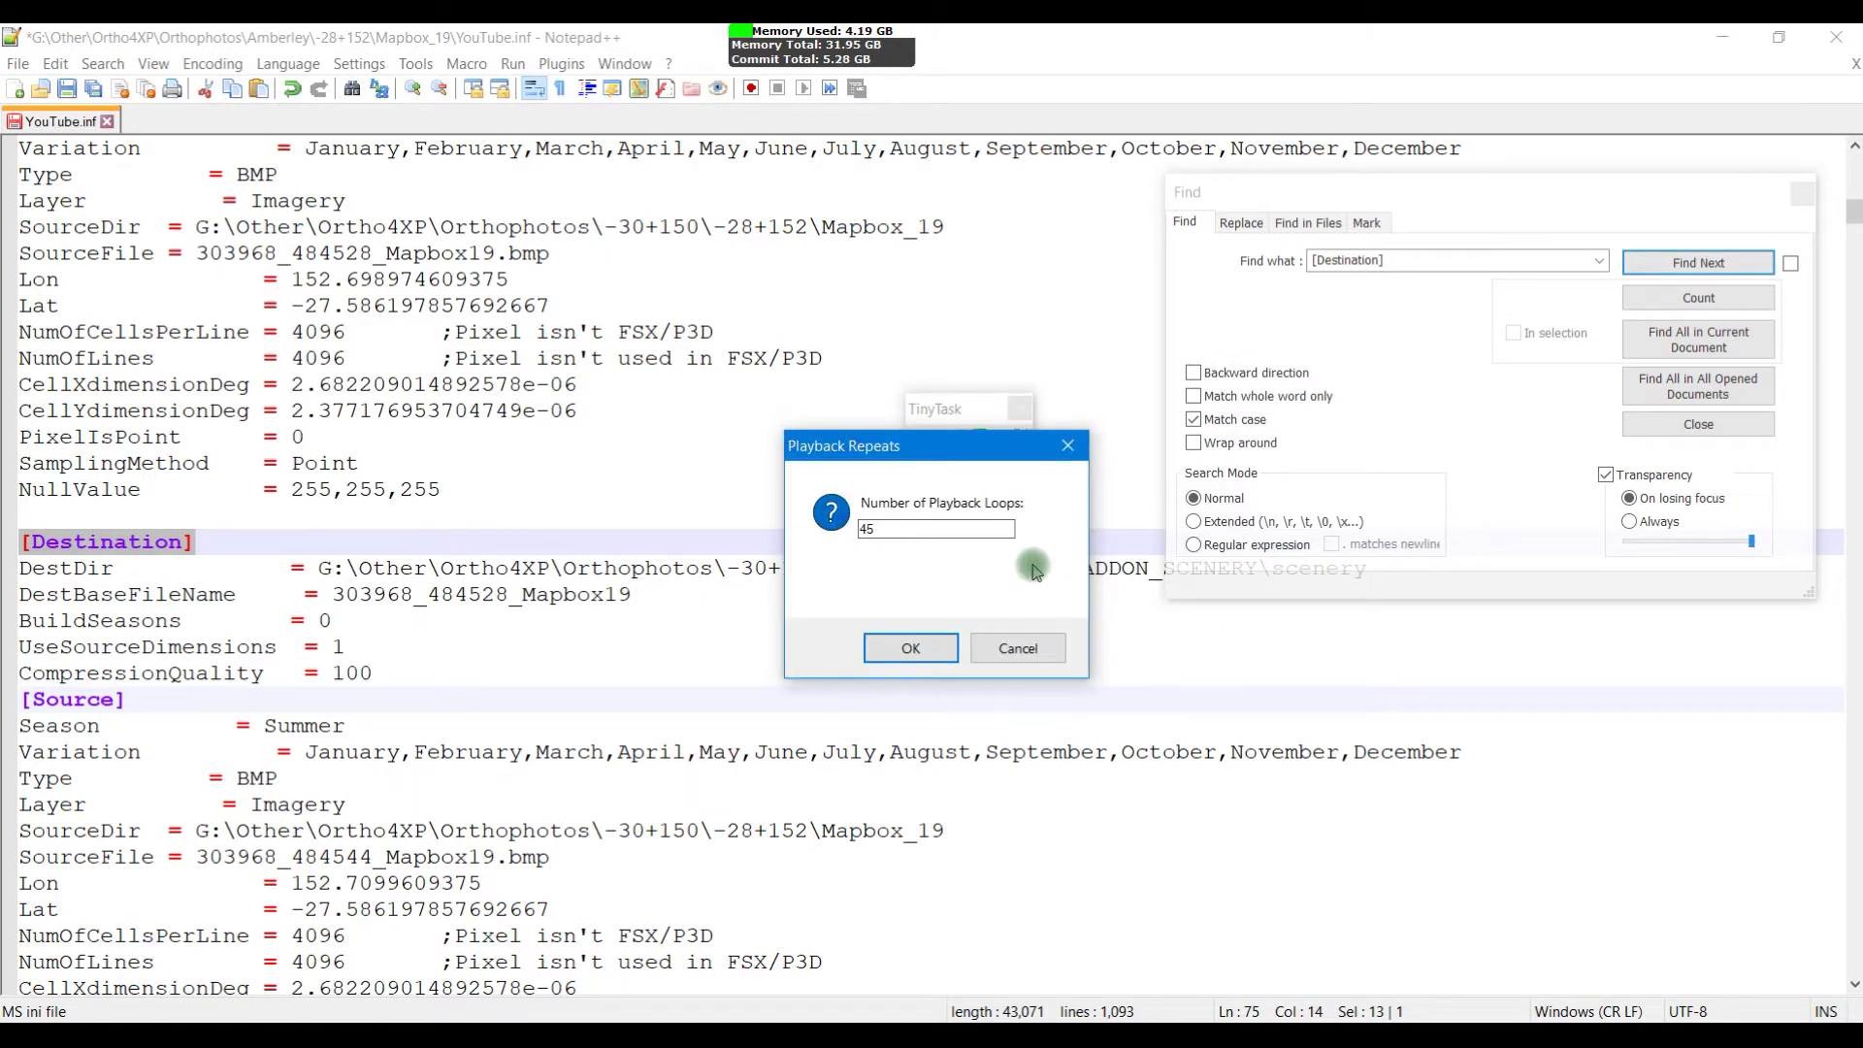
{"action": "left_click", "coordinate": [917, 645]}
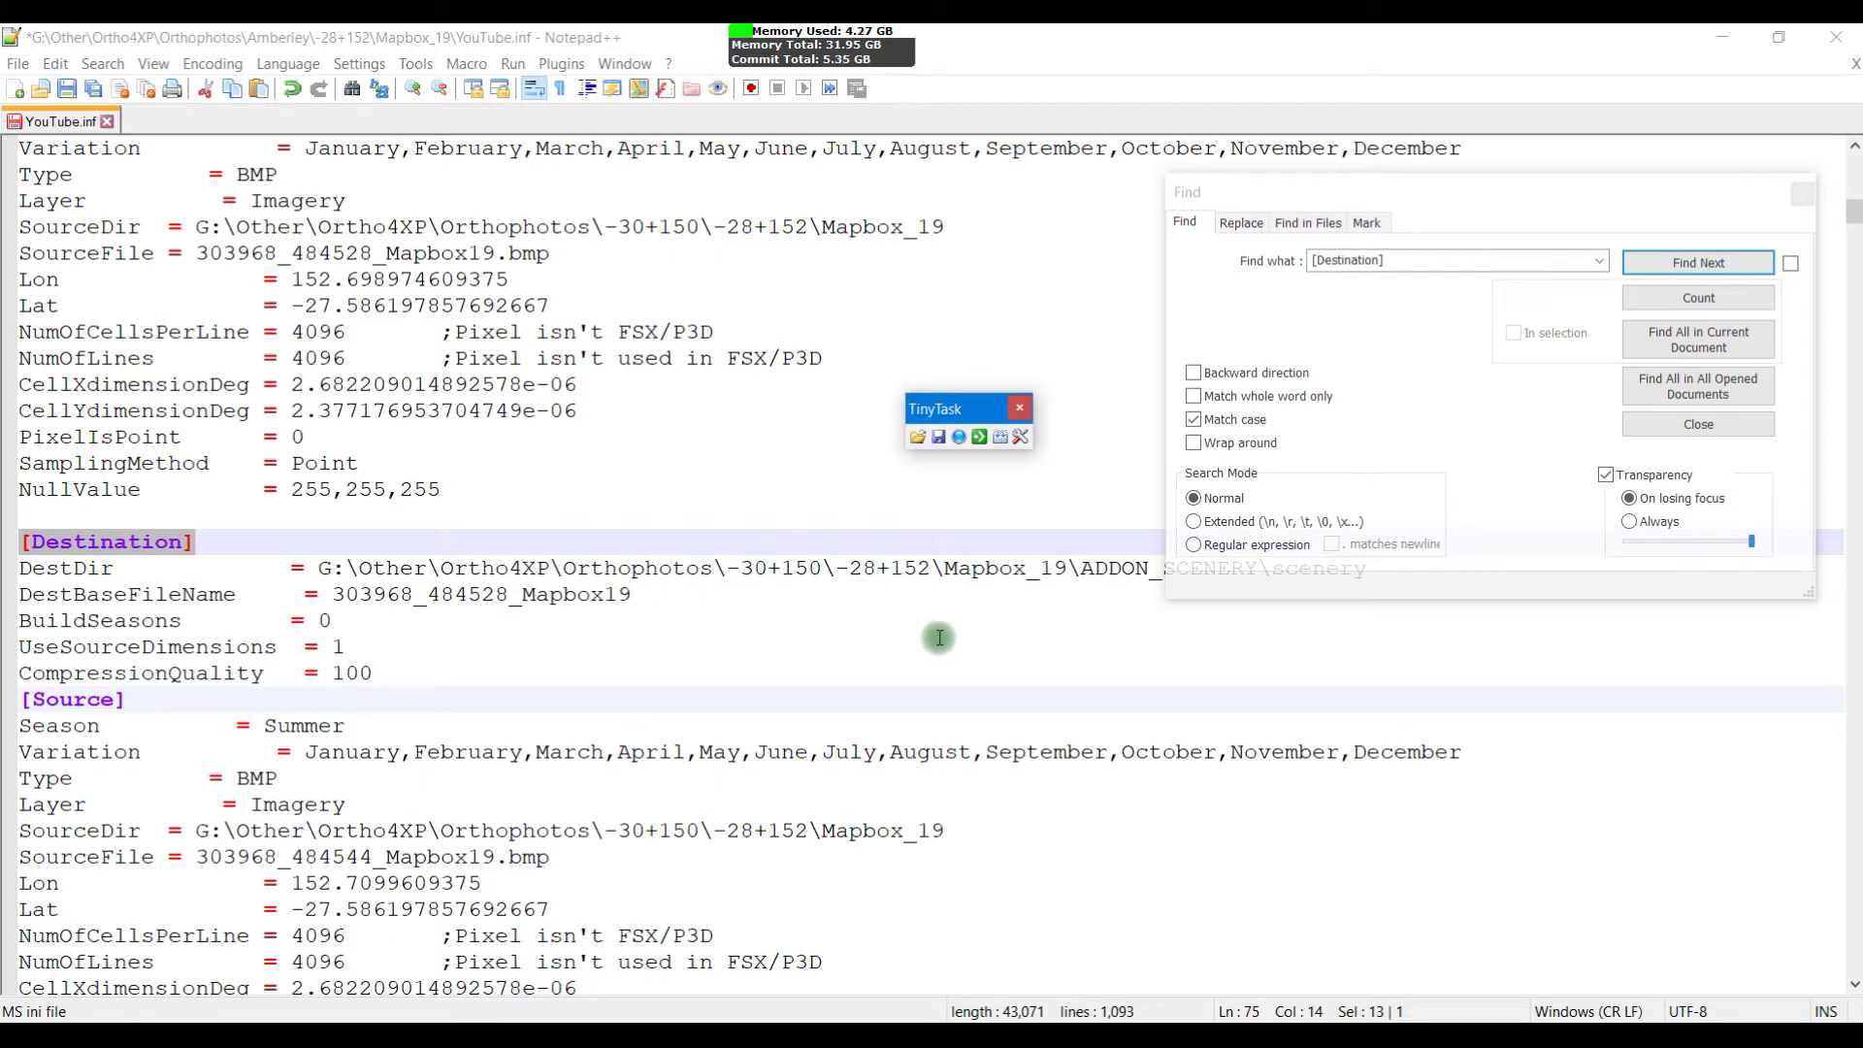
{"action": "left_click", "coordinate": [978, 438]}
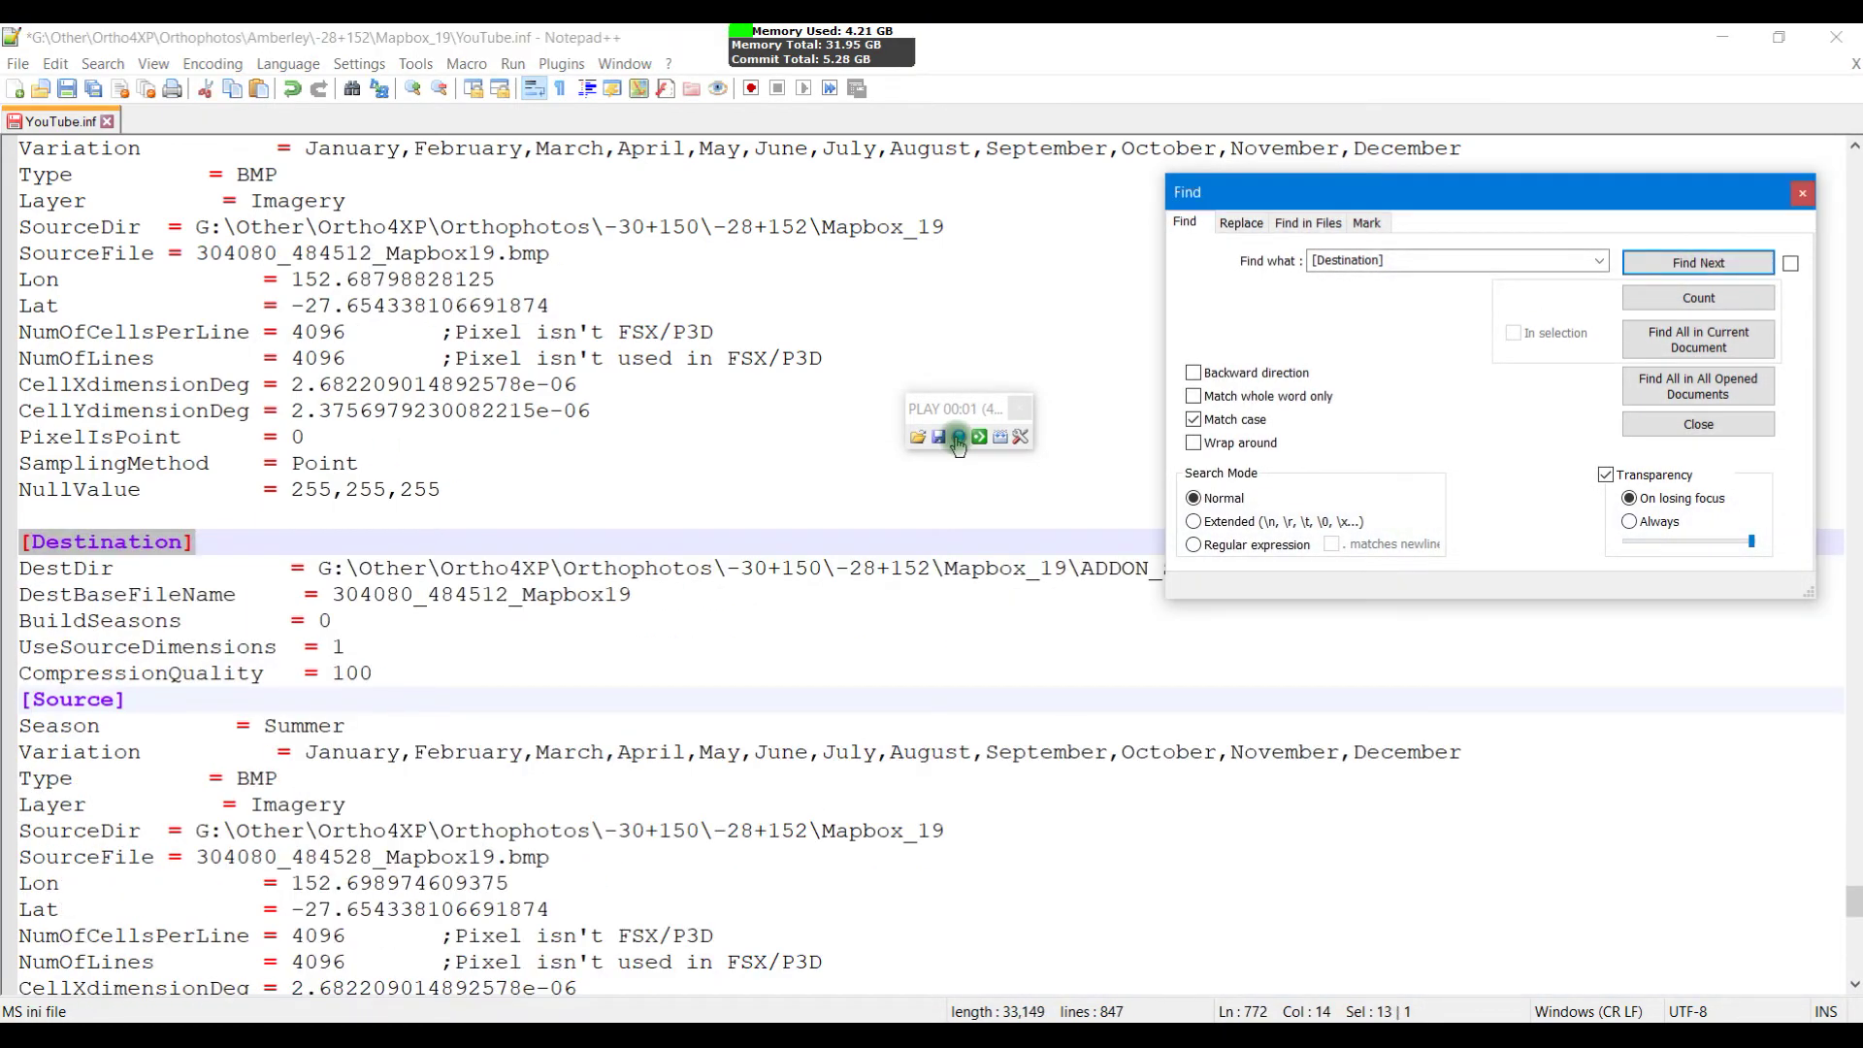
{"action": "left_click", "coordinate": [957, 438]}
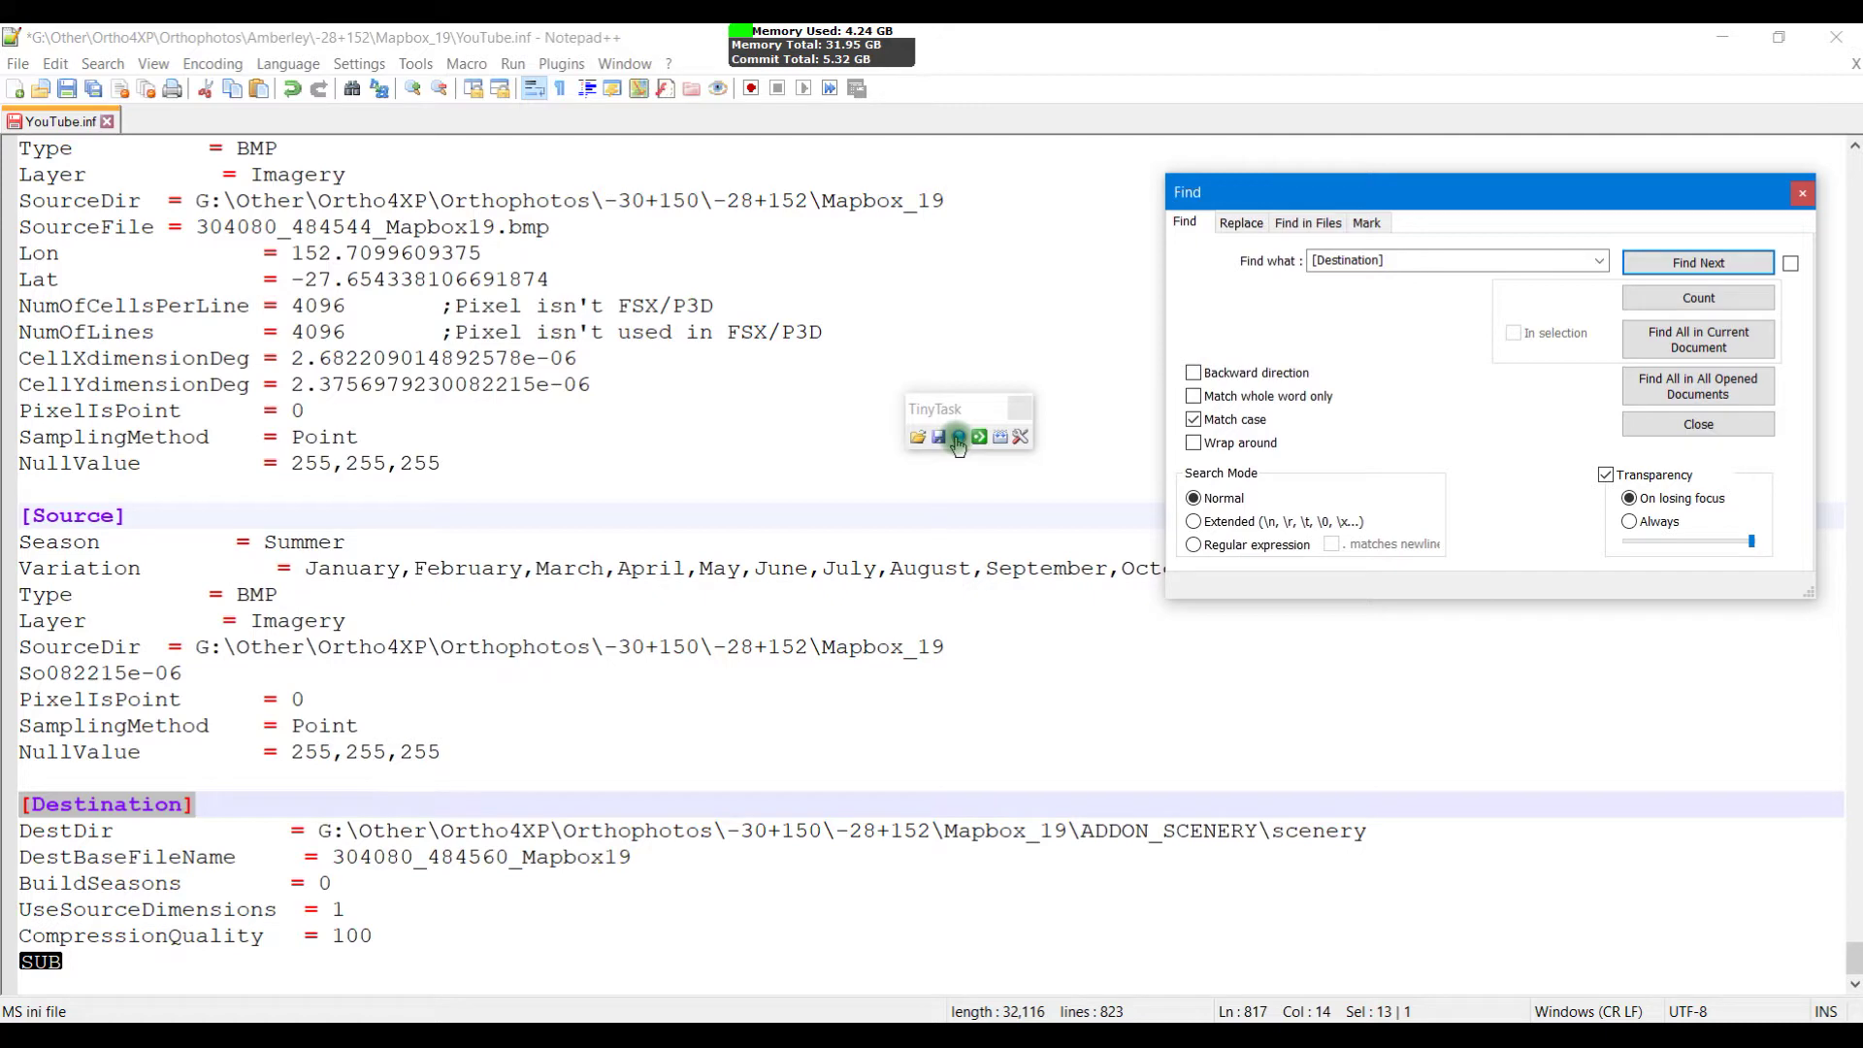
Step: Undo the macro's last deletions that damaged the final [Source] section, restoring its lines from SourceFile to CellYdimensionDeg
{"action": "left_click", "coordinate": [295, 89]}
{"action": "left_click", "coordinate": [296, 90]}
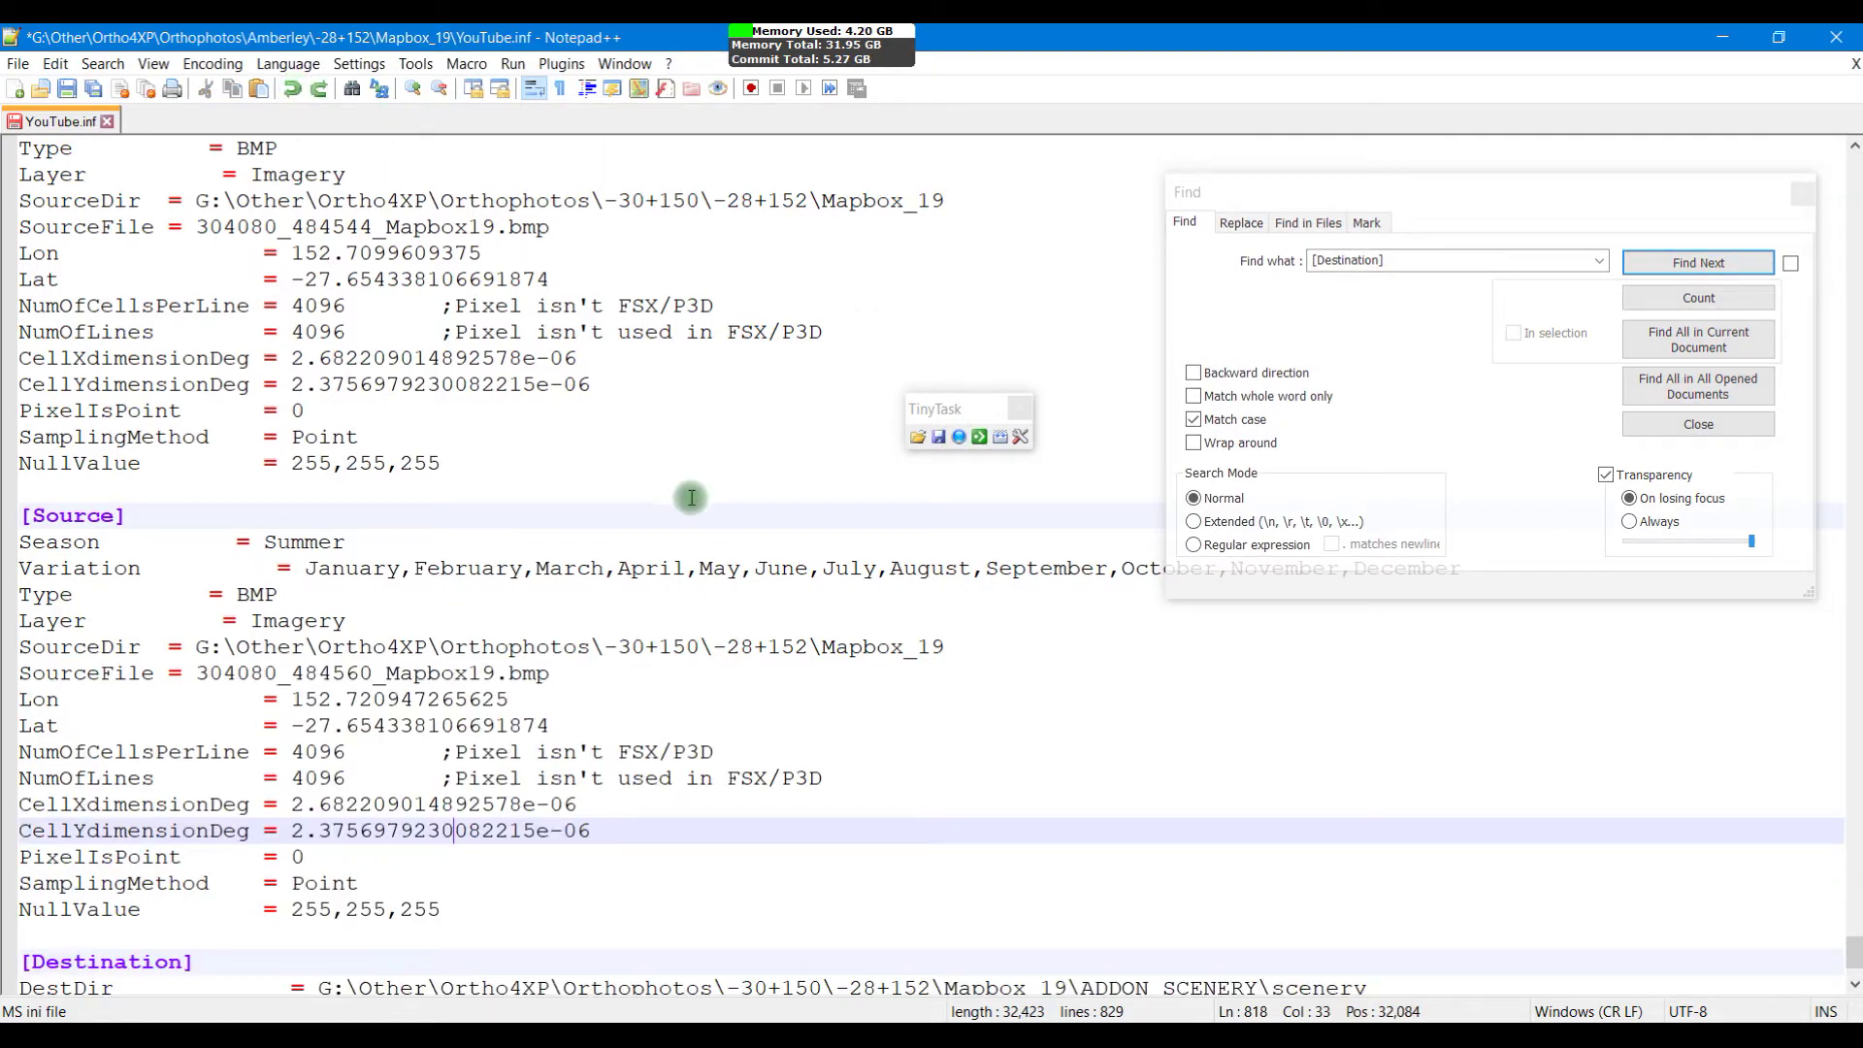
{"action": "scroll", "coordinate": [440, 832], "scroll_direction": "down", "scroll_amount": 2}
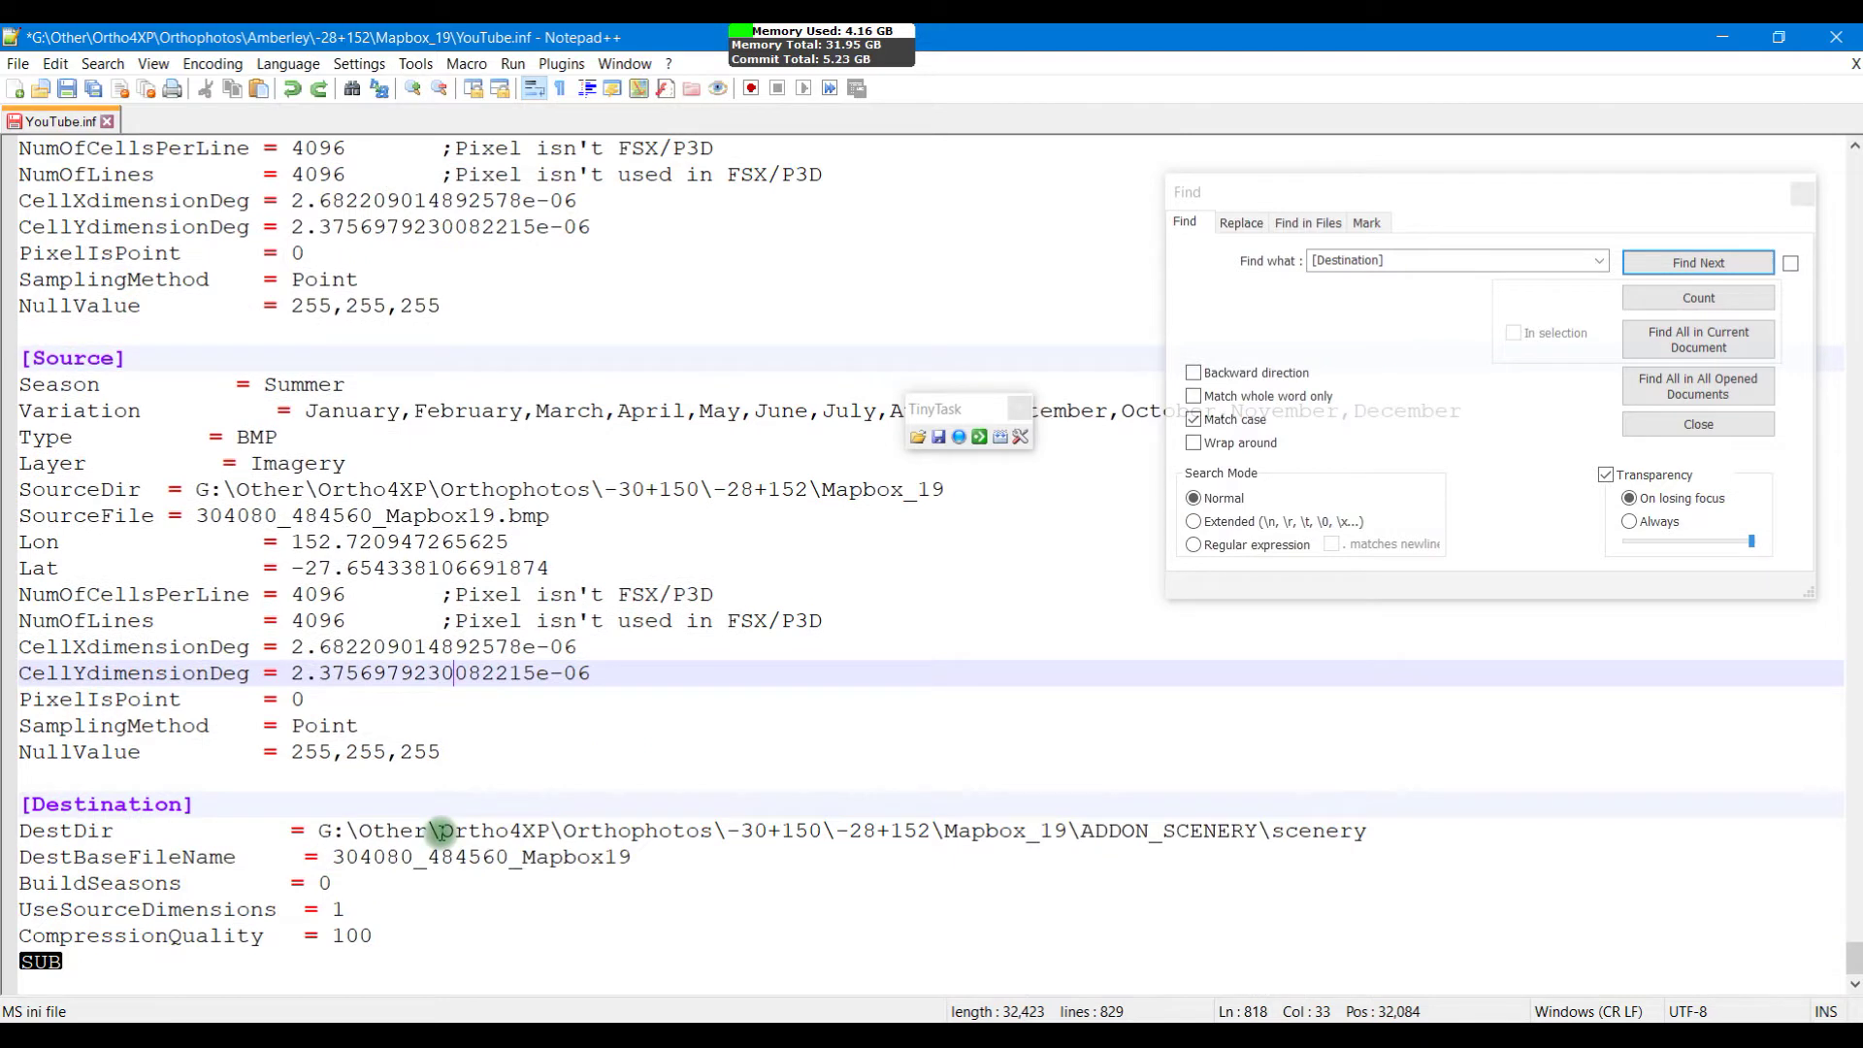
Step: Remove the trailing SUB character from the end of the file and set the final [Destination] section's CompressionQuality to 90
{"action": "left_click", "coordinate": [96, 962]}
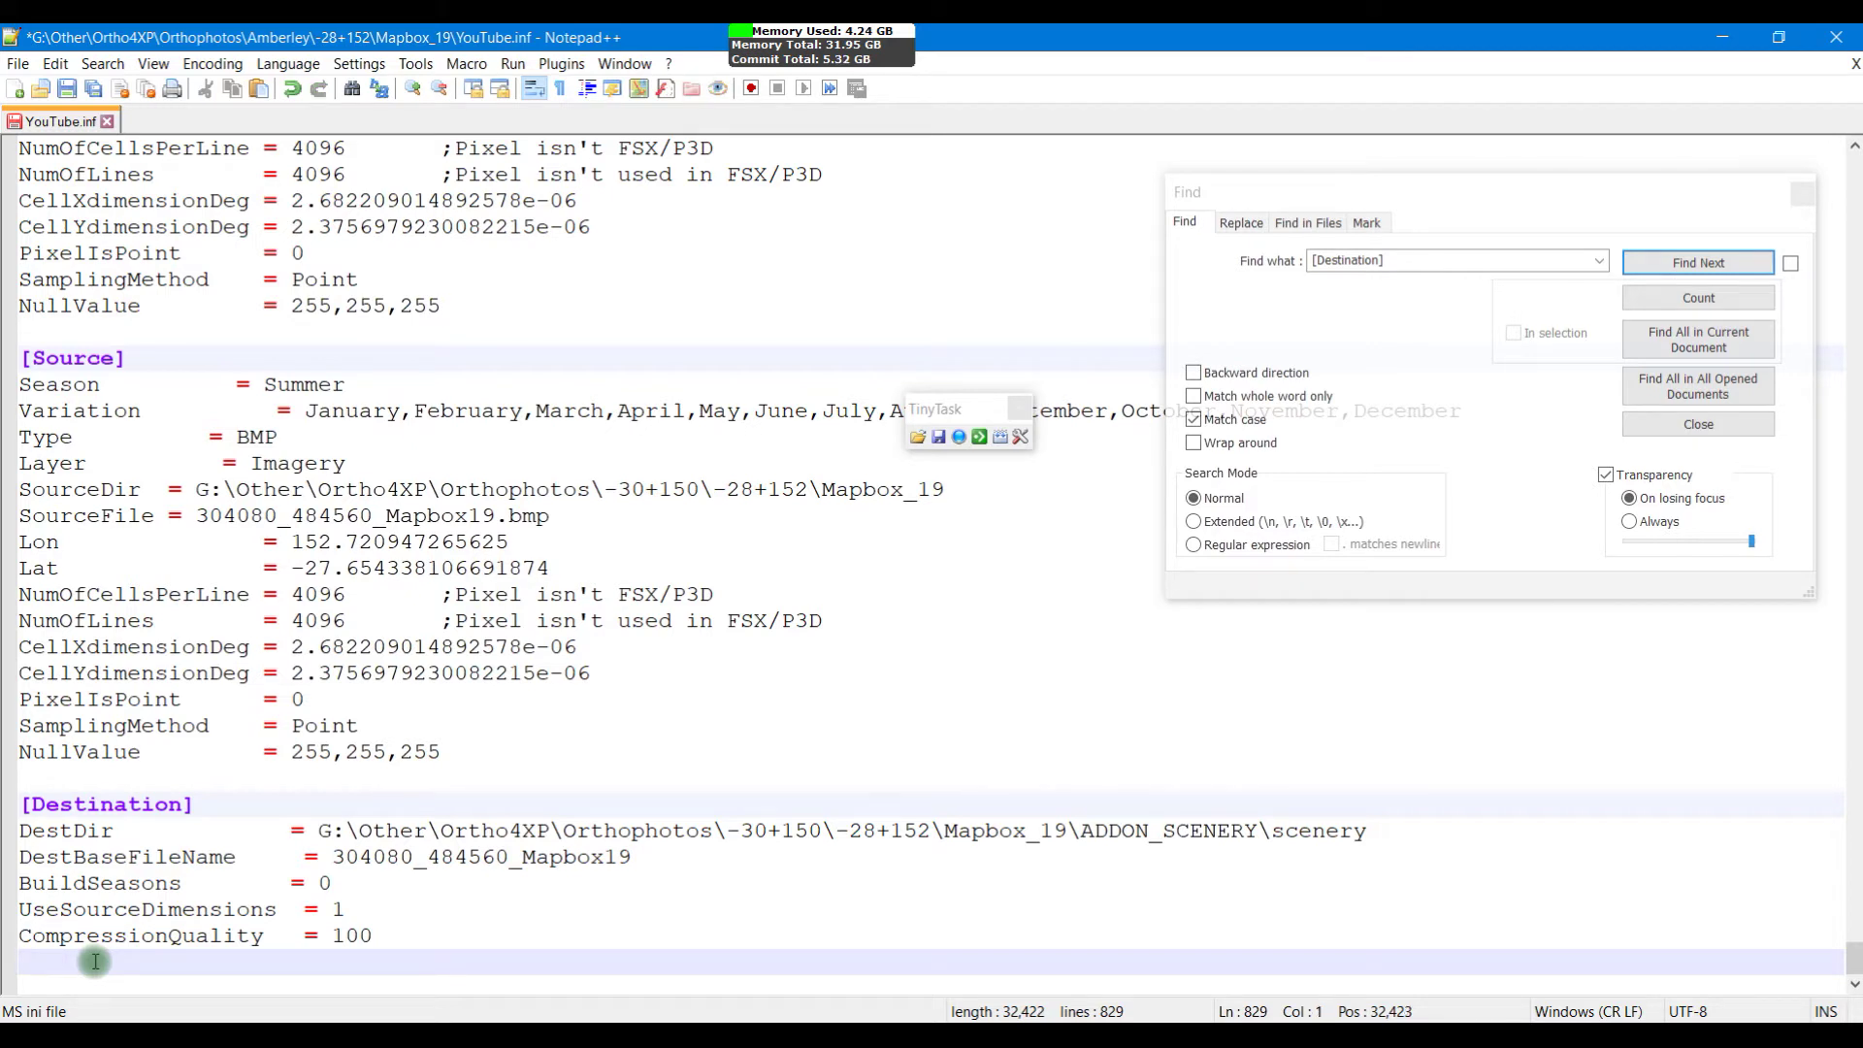
{"action": "left_click", "coordinate": [389, 934]}
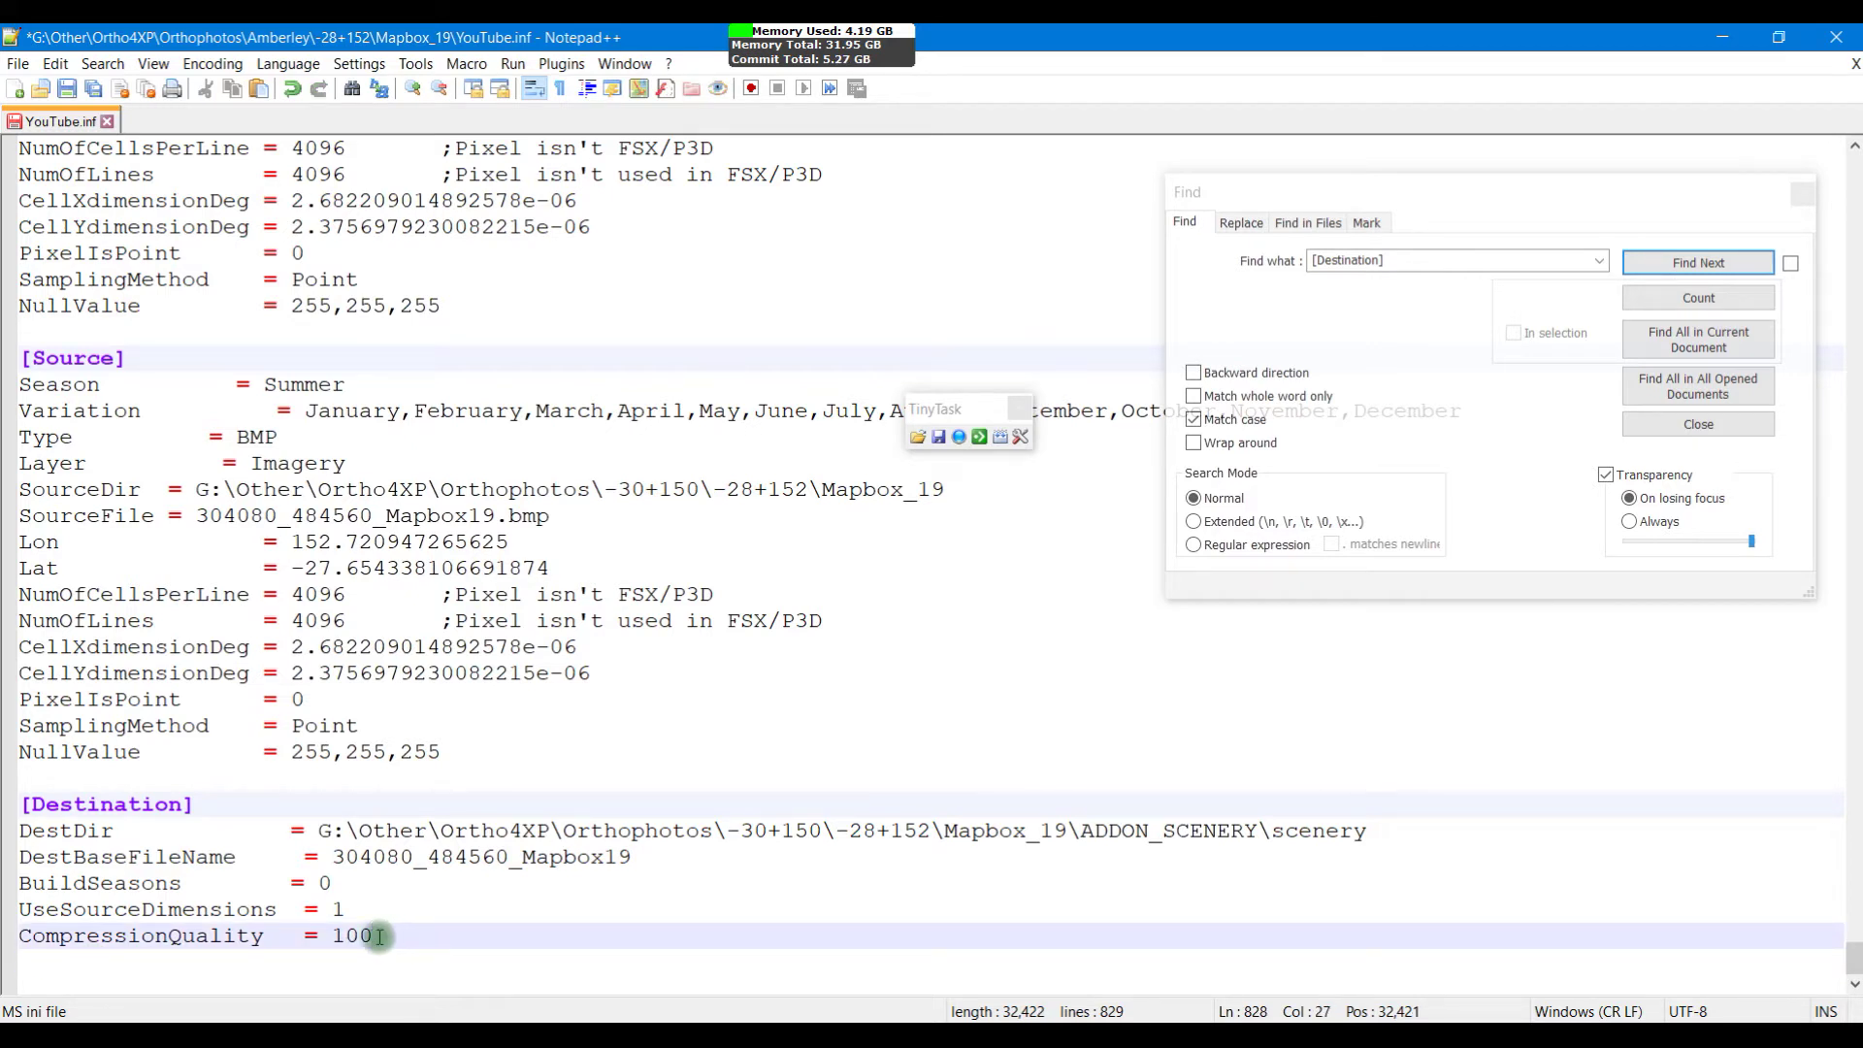
{"action": "double_click", "coordinate": [352, 935]}
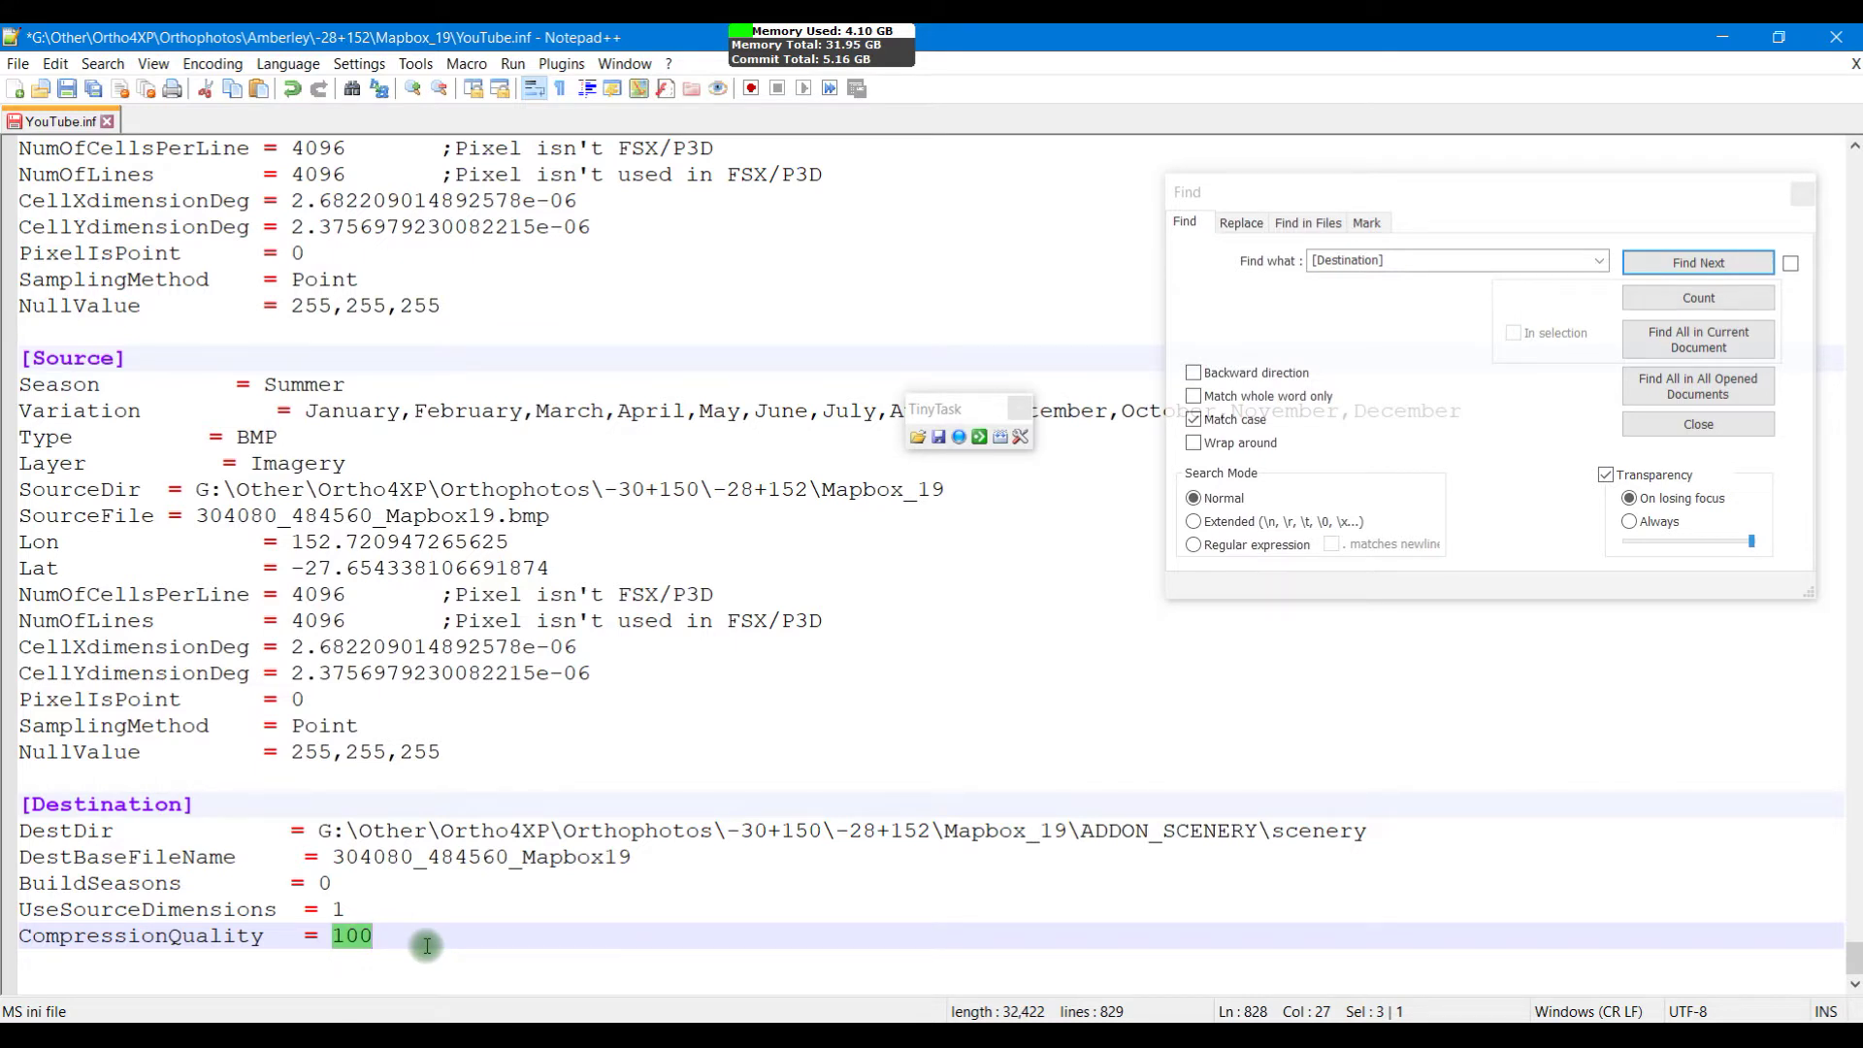
{"action": "type", "text": "9"}
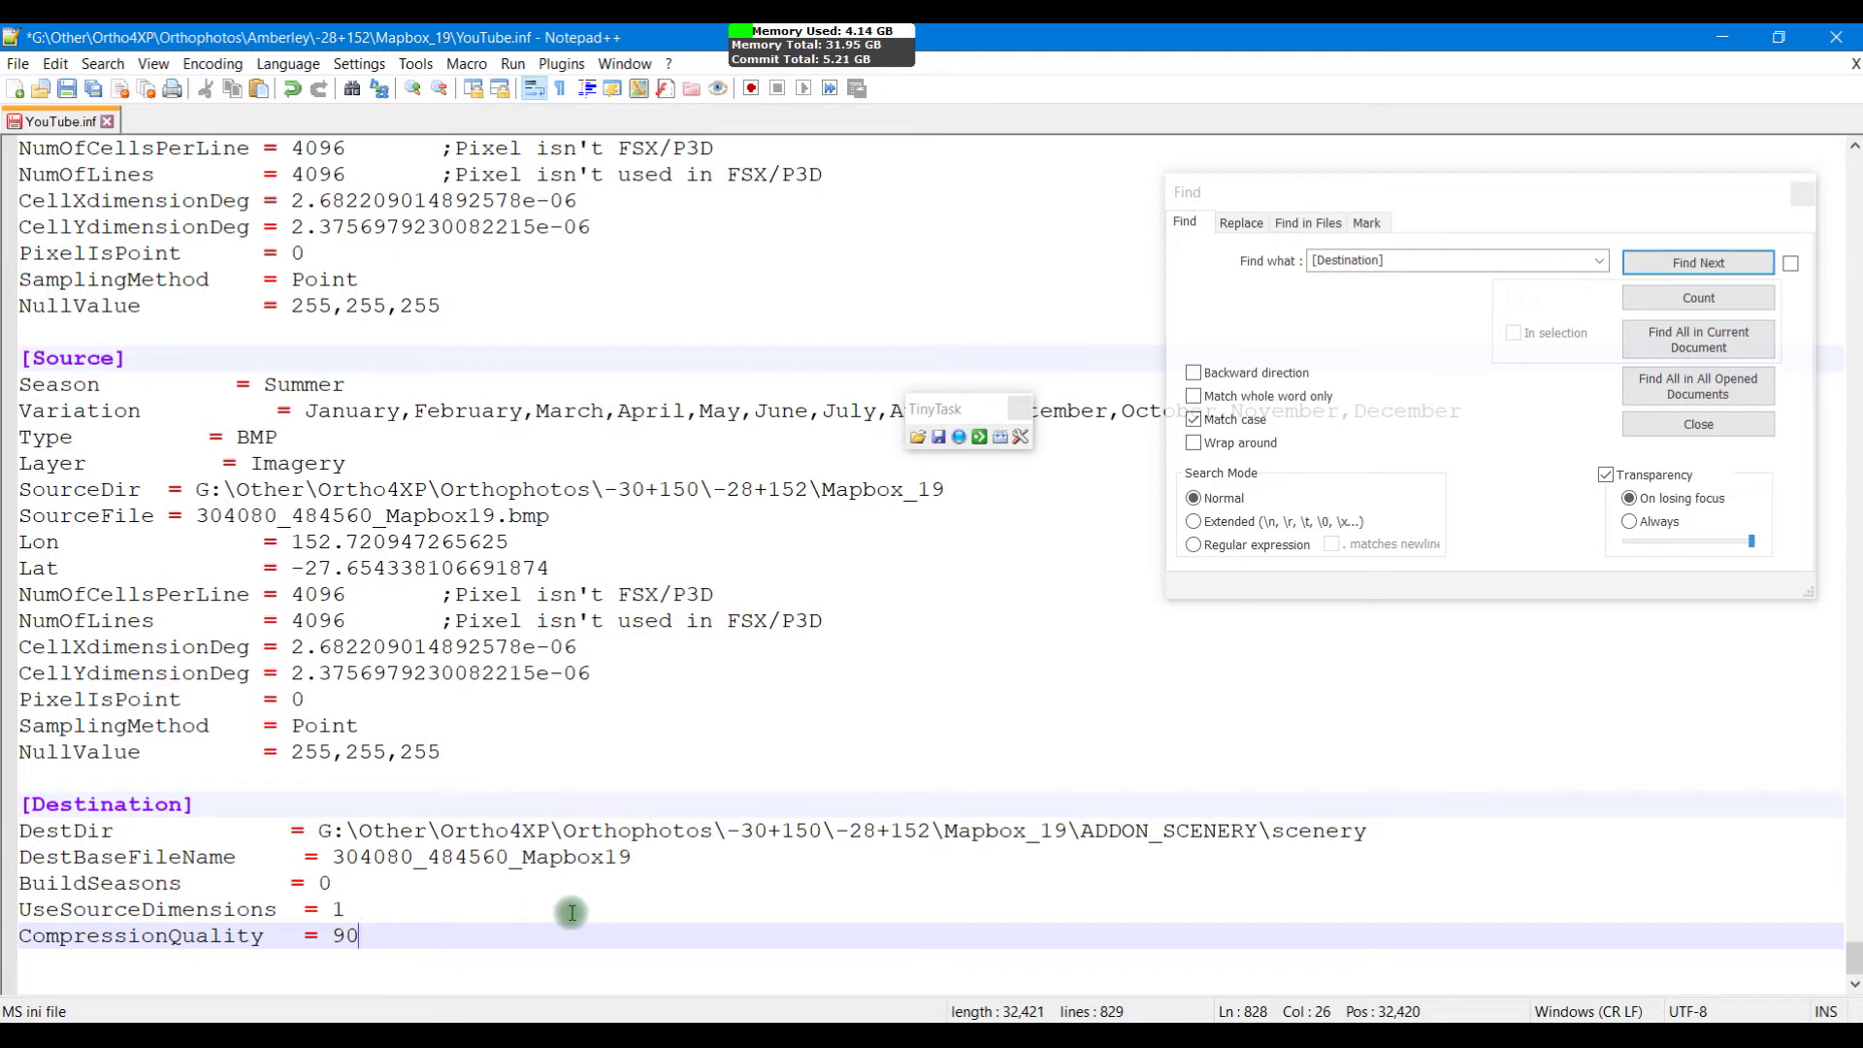
Step: Set DestBaseFileName in the final [Destination] section to Amberley_2020_Photoreal
{"action": "left_click_drag", "start_coordinate": [332, 857], "coordinate": [714, 856]}
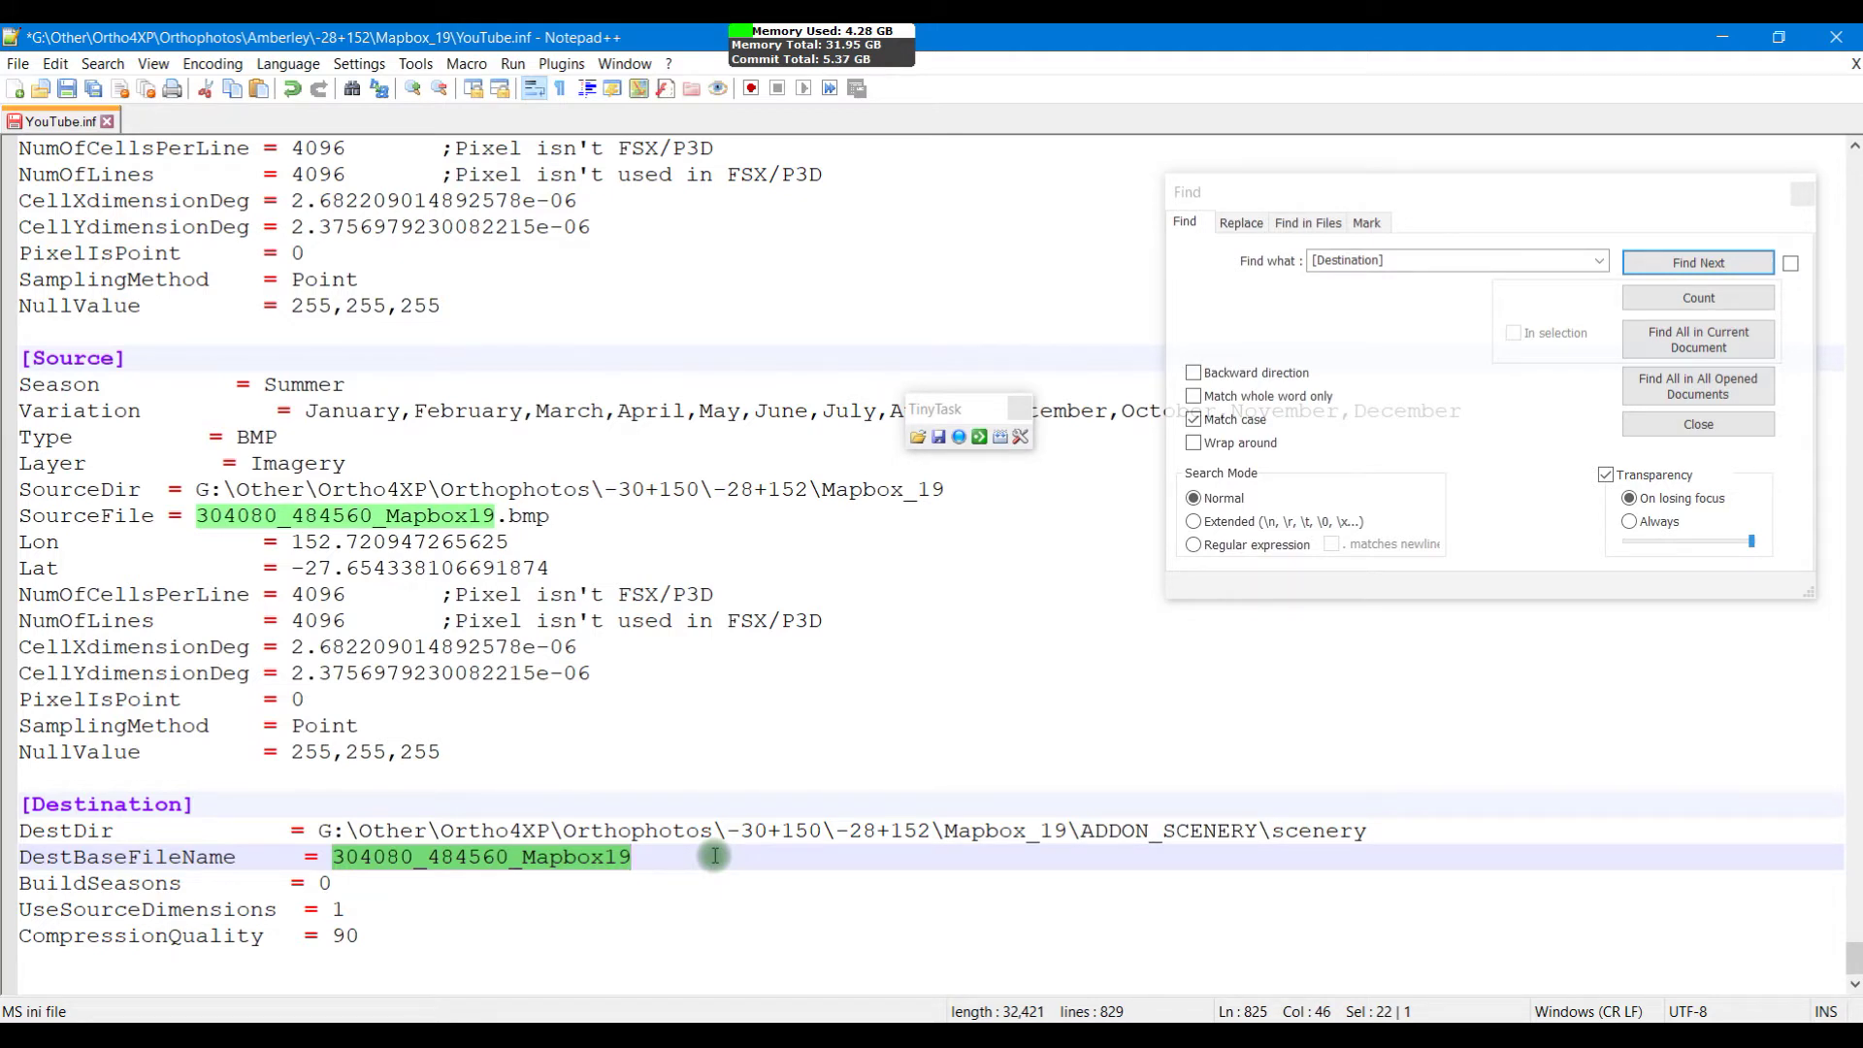
{"action": "type", "text": "Am"}
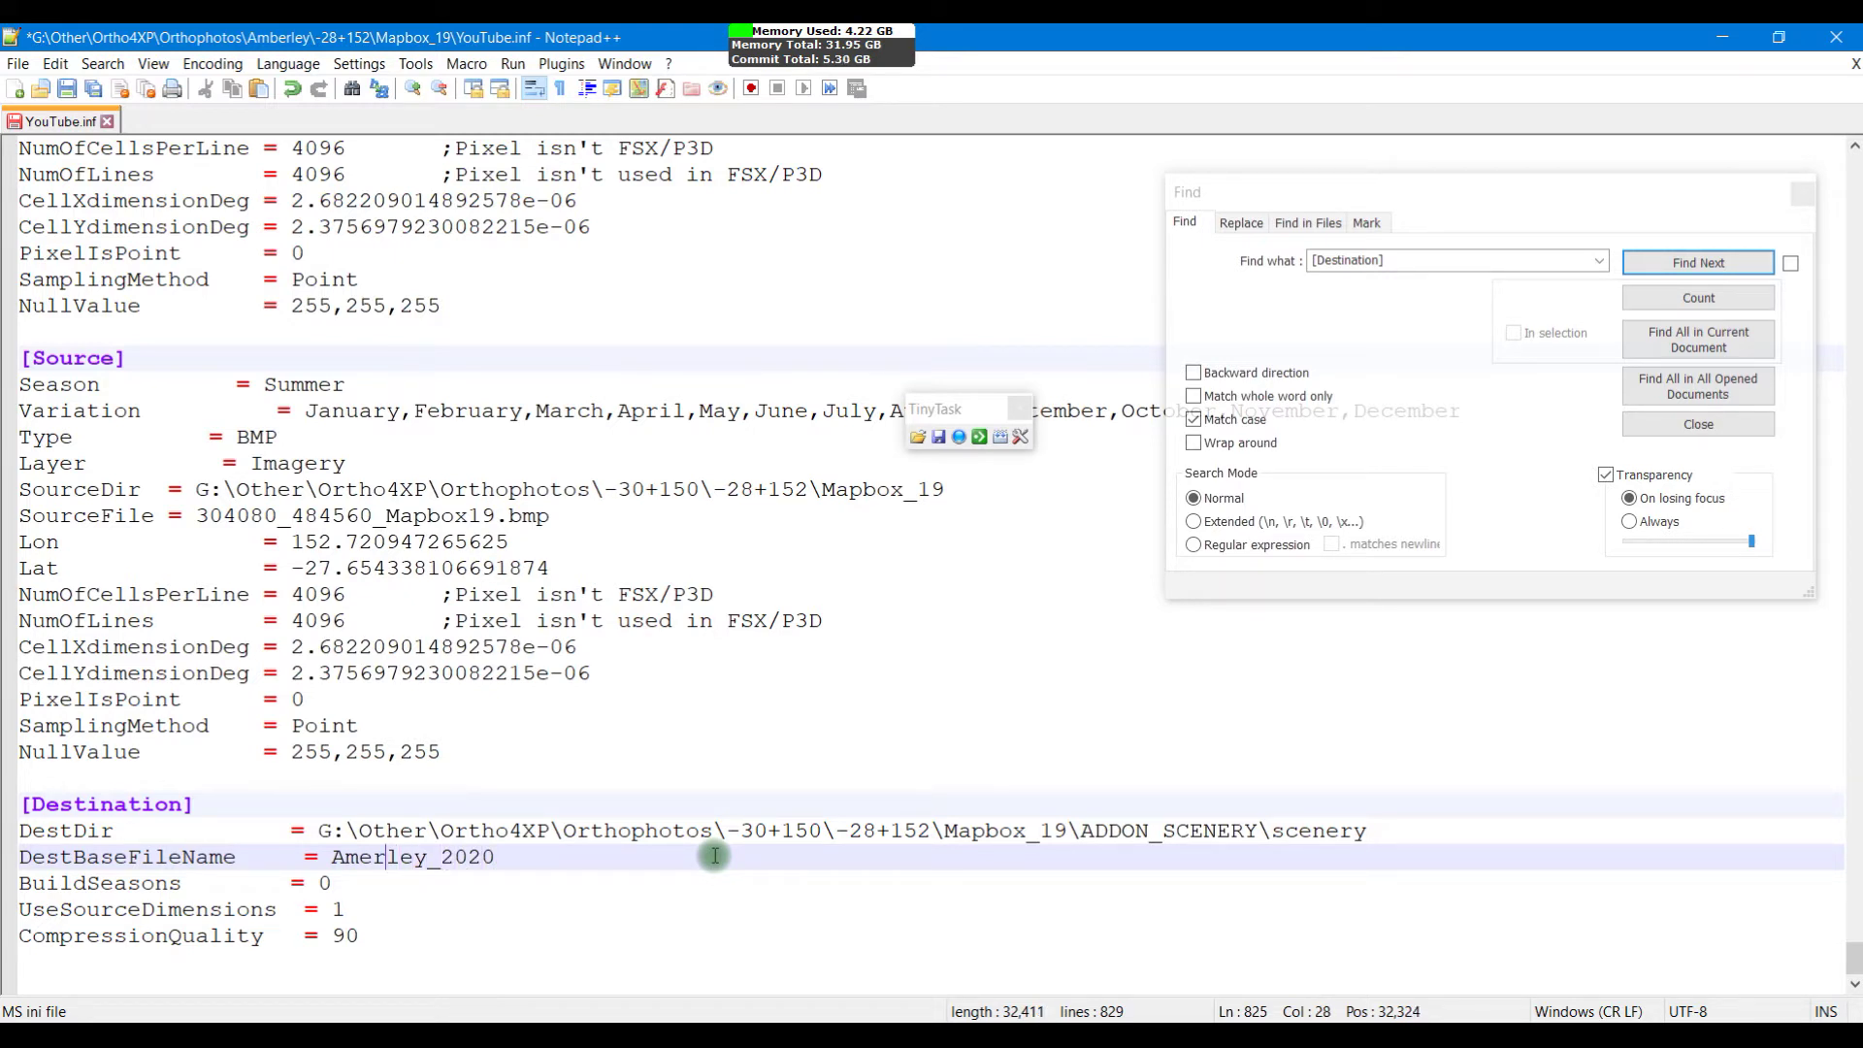
{"action": "type", "text": "b"}
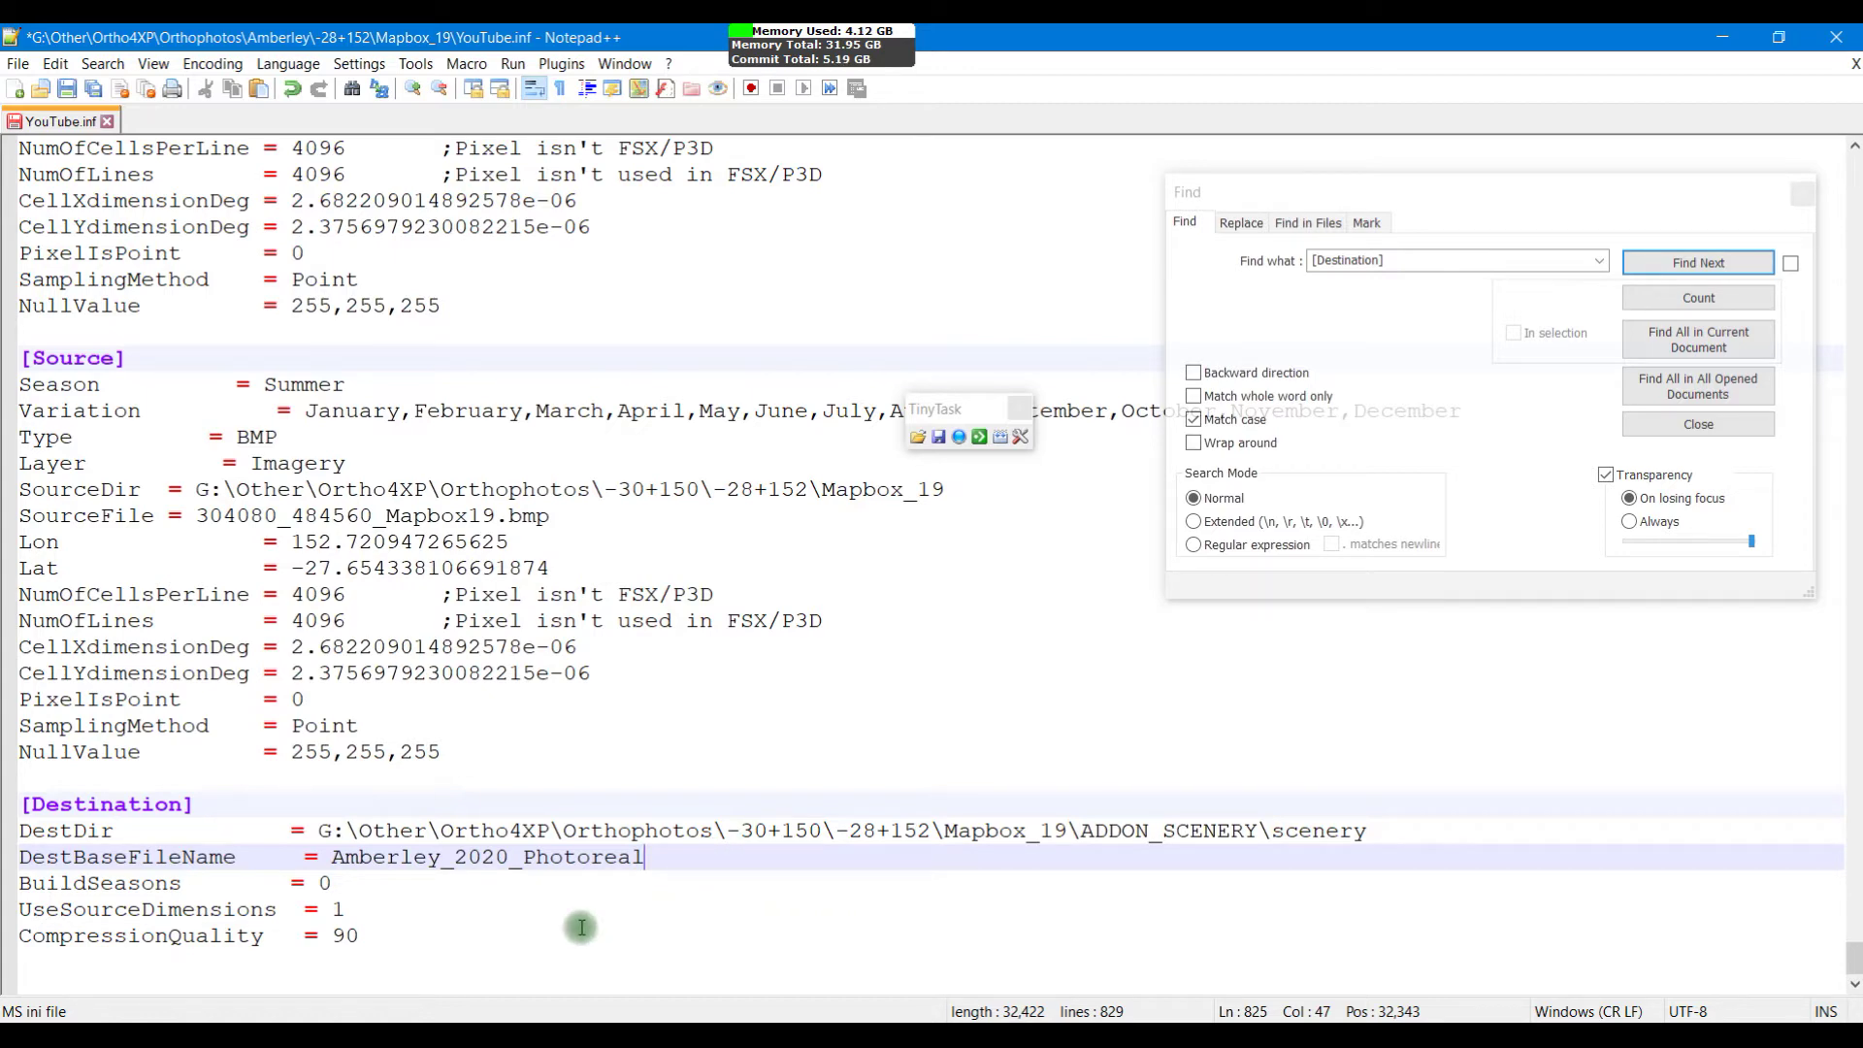
Step: Find the leftover [Destination] section for 303968_484496_Mapbox19 near the start of the file and delete it through its CompressionQuality line
{"action": "scroll", "coordinate": [204, 453], "scroll_direction": "up", "scroll_amount": 20}
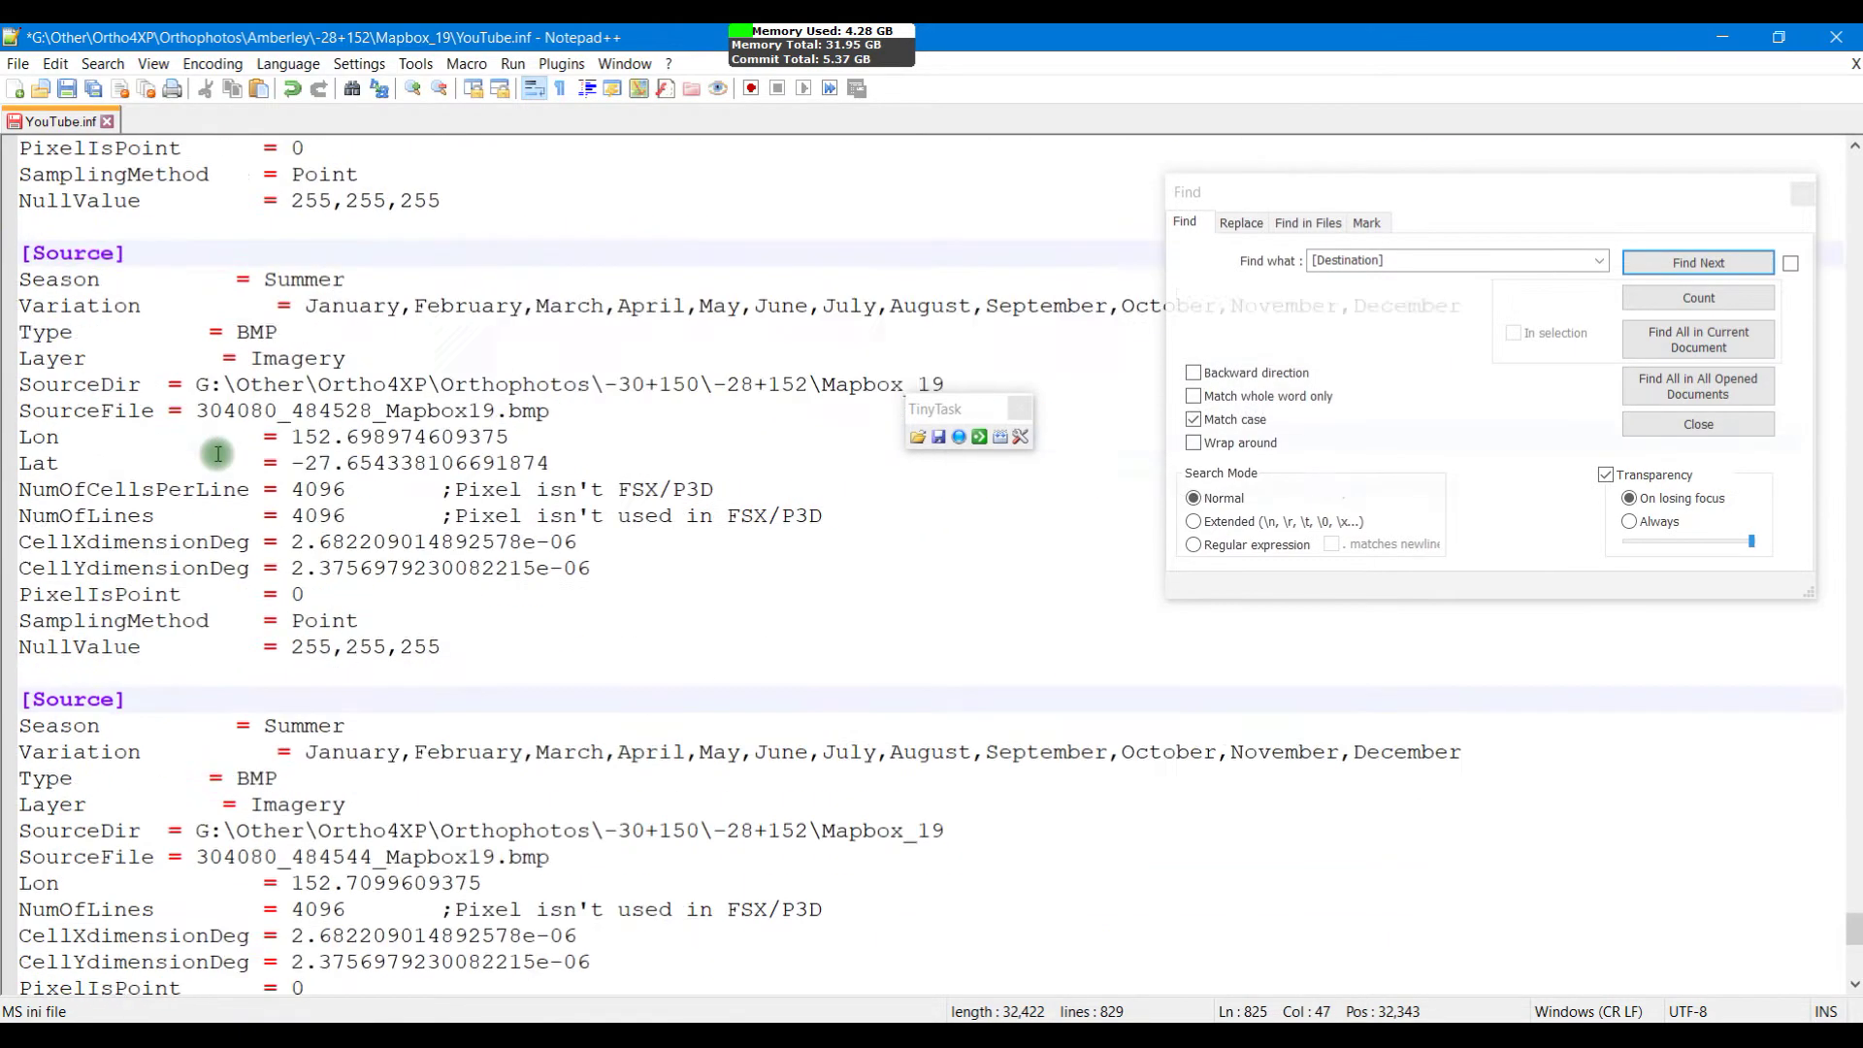
{"action": "scroll", "coordinate": [218, 453], "scroll_direction": "up", "scroll_amount": 12}
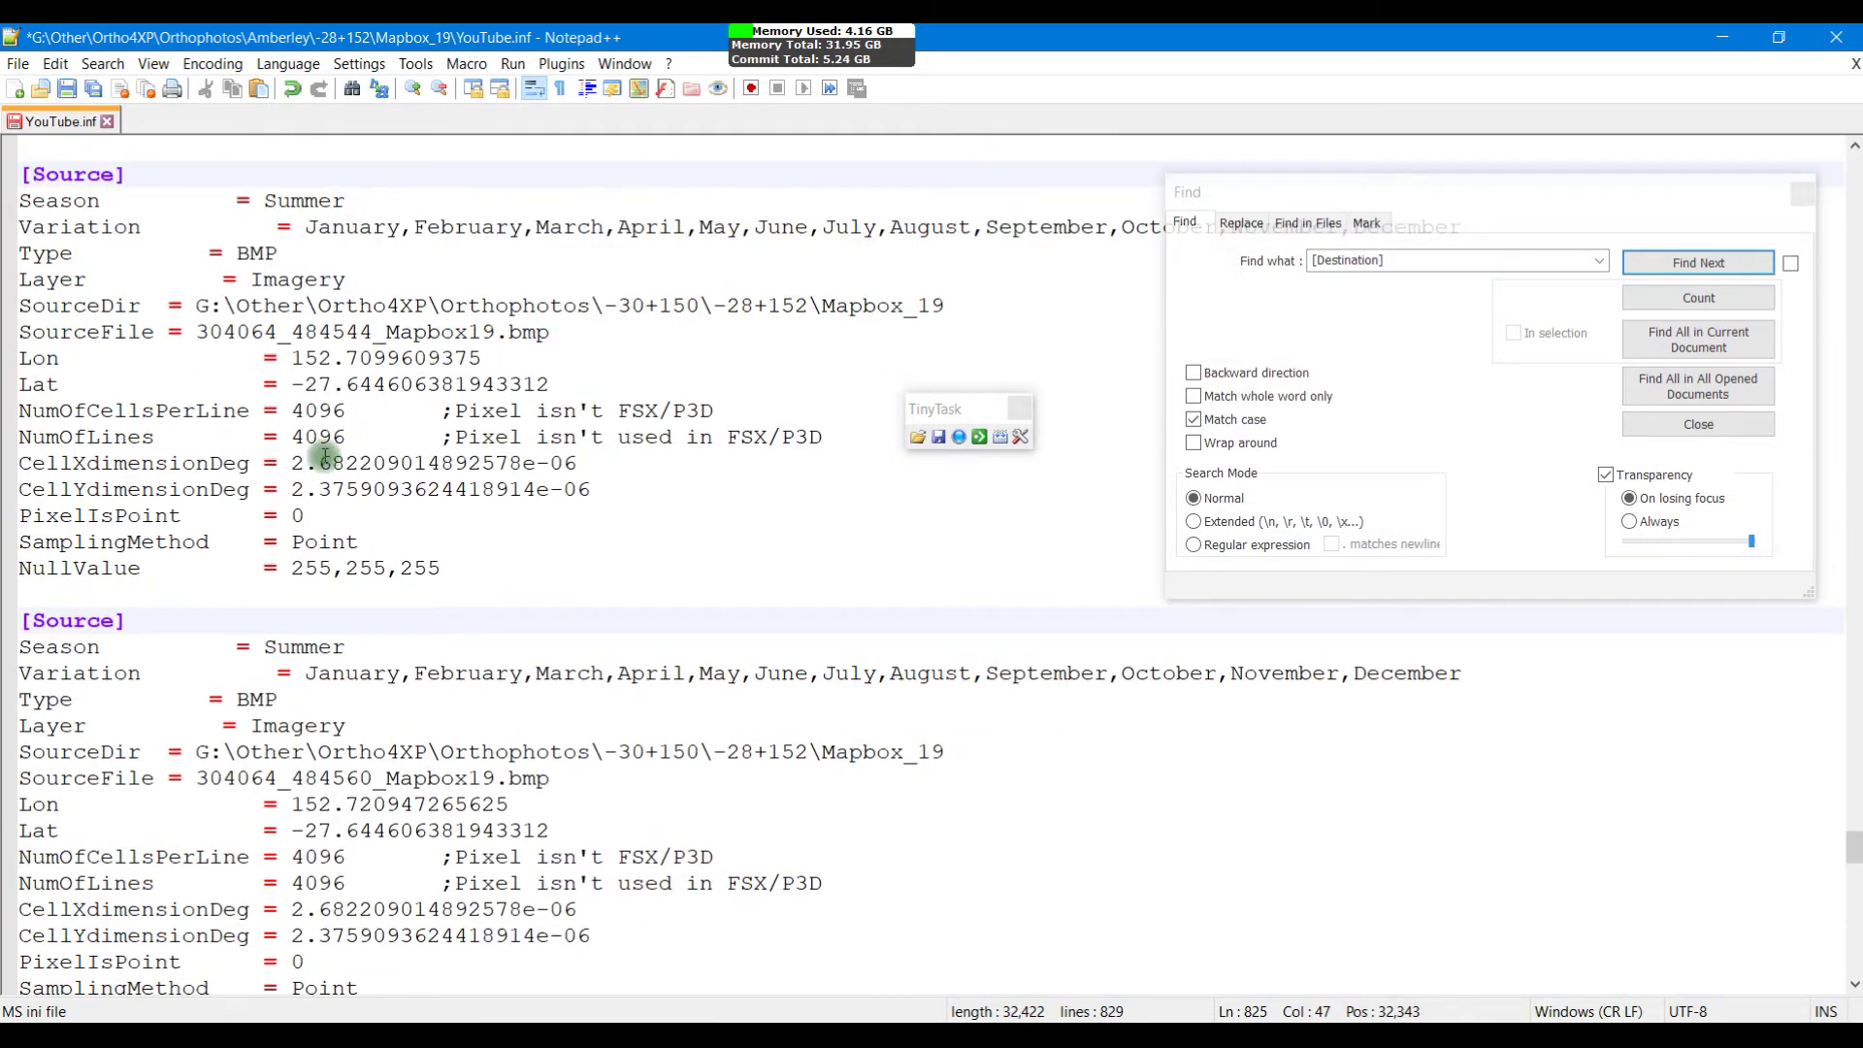
{"action": "left_click_drag", "start_coordinate": [1844, 833], "coordinate": [1837, 242]}
{"action": "scroll", "coordinate": [2, 391], "scroll_direction": "down", "scroll_amount": 9}
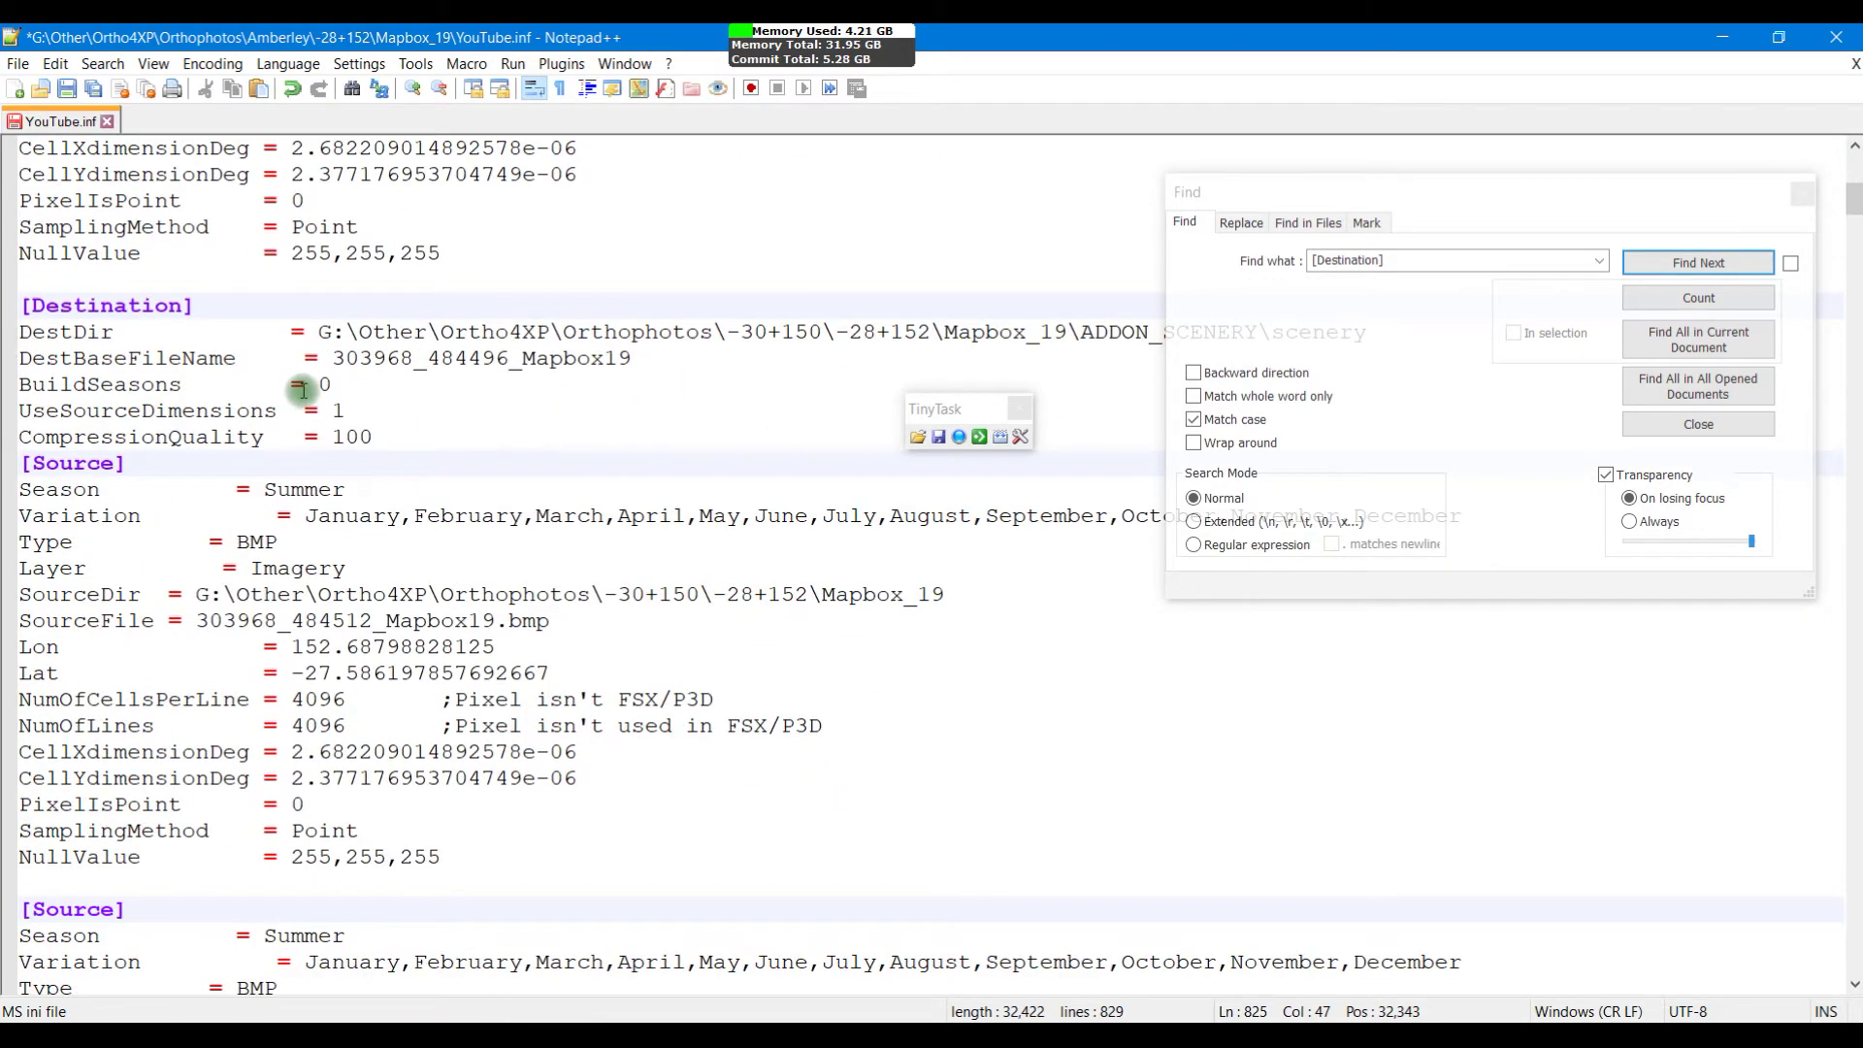
{"action": "scroll", "coordinate": [304, 388], "scroll_direction": "down", "scroll_amount": 9}
{"action": "scroll", "coordinate": [304, 389], "scroll_direction": "up", "scroll_amount": 5}
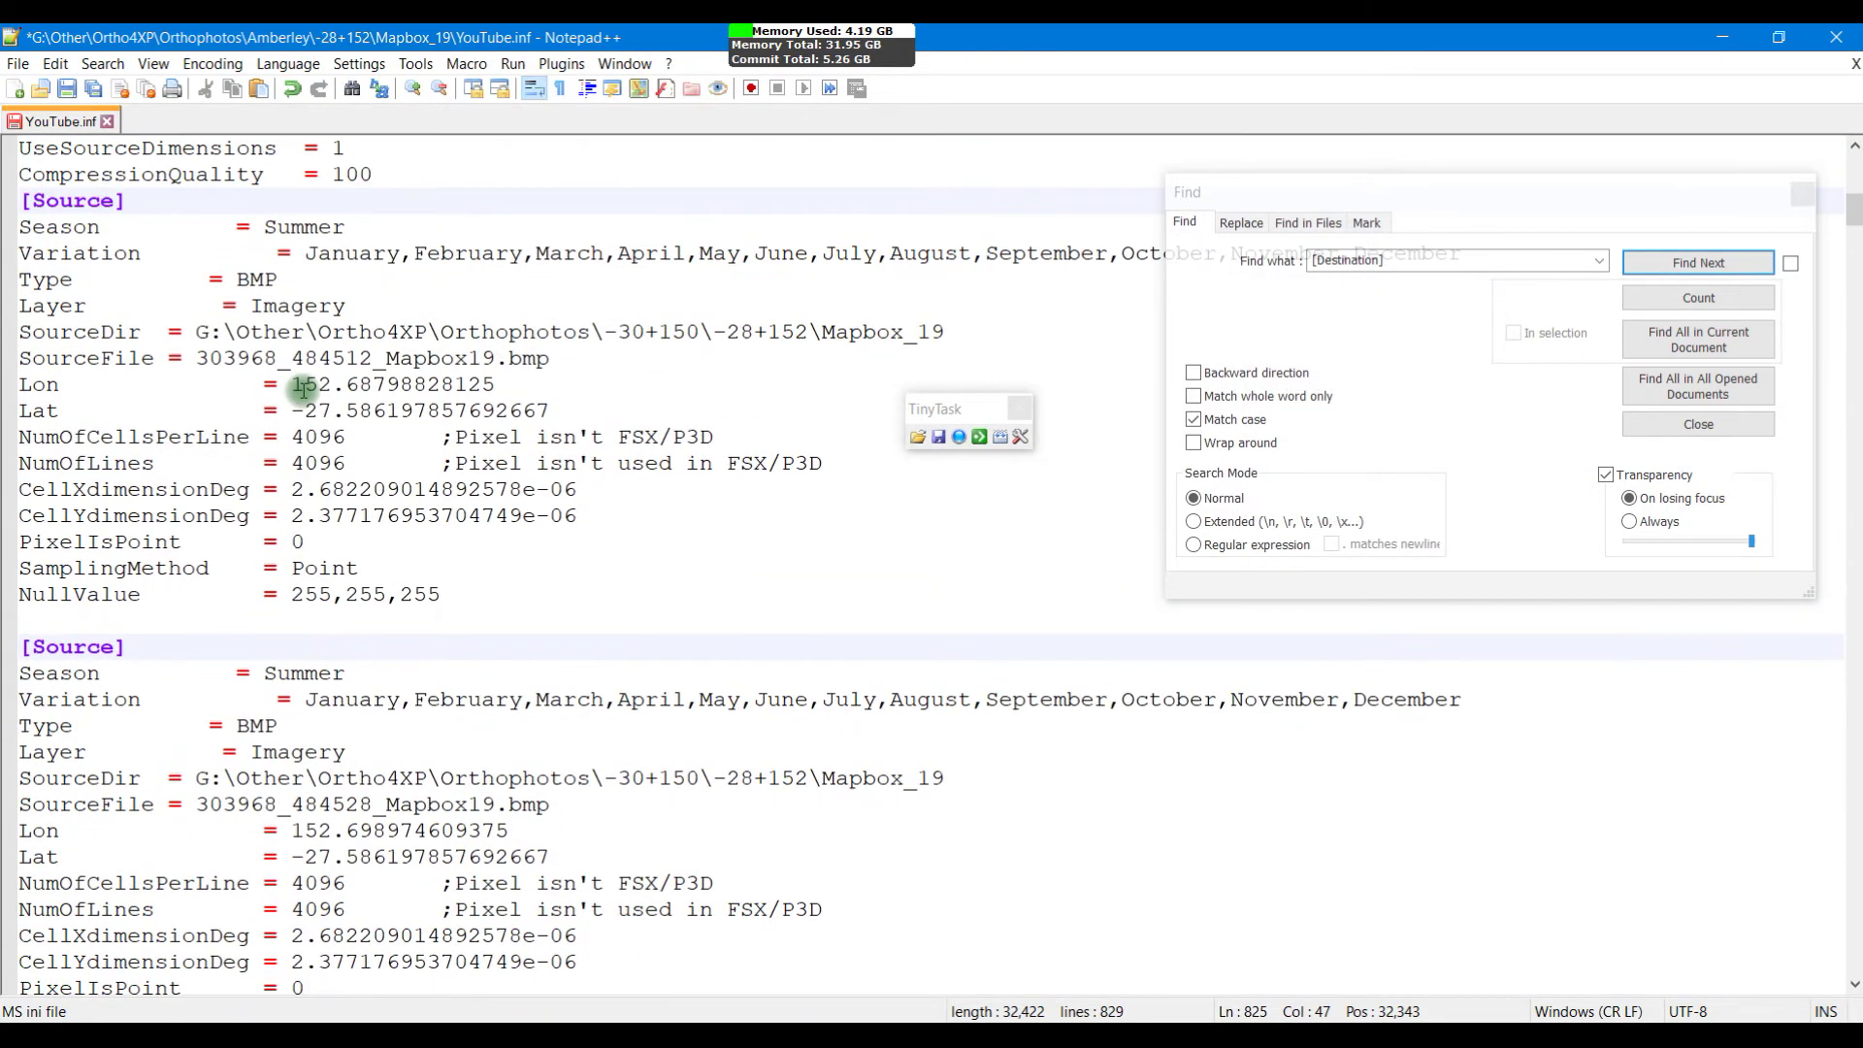
{"action": "scroll", "coordinate": [304, 388], "scroll_direction": "up", "scroll_amount": 5}
{"action": "left_click_drag", "start_coordinate": [377, 544], "coordinate": [4, 381]}
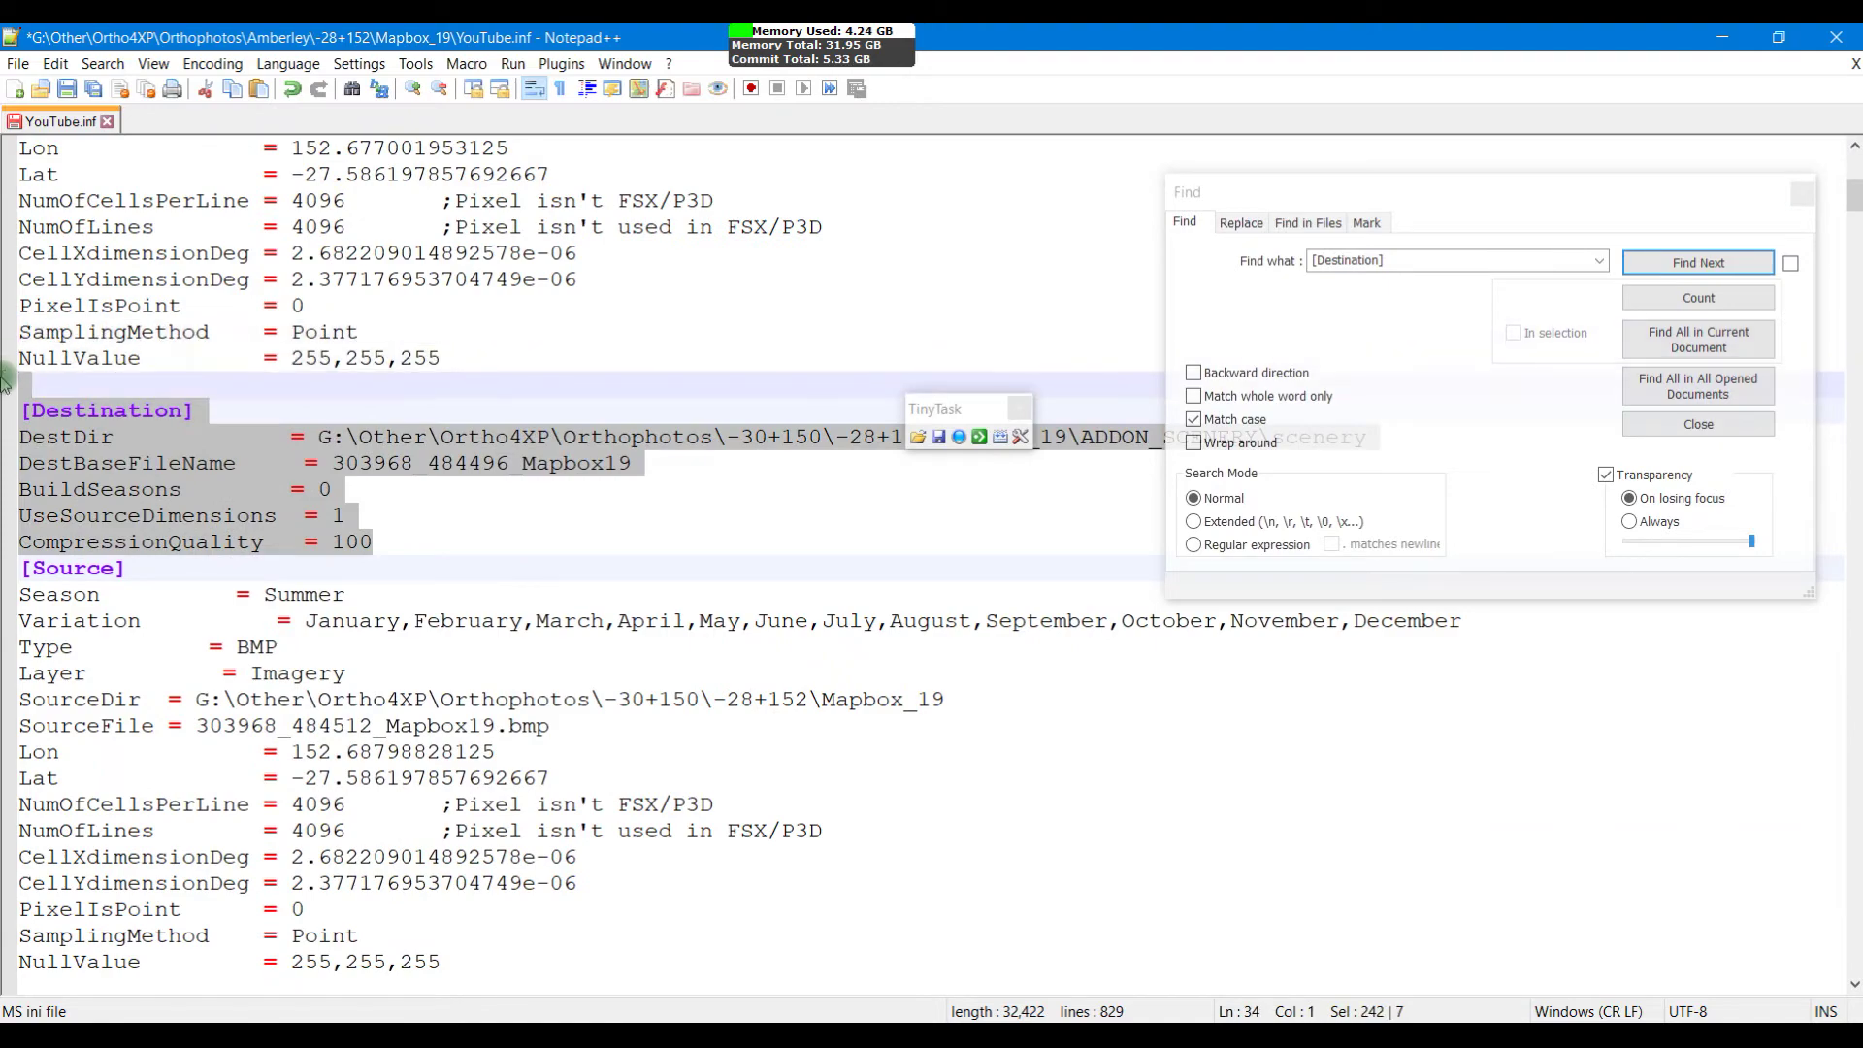
{"action": "key", "text": "Delete"}
{"action": "key", "text": "Down"}
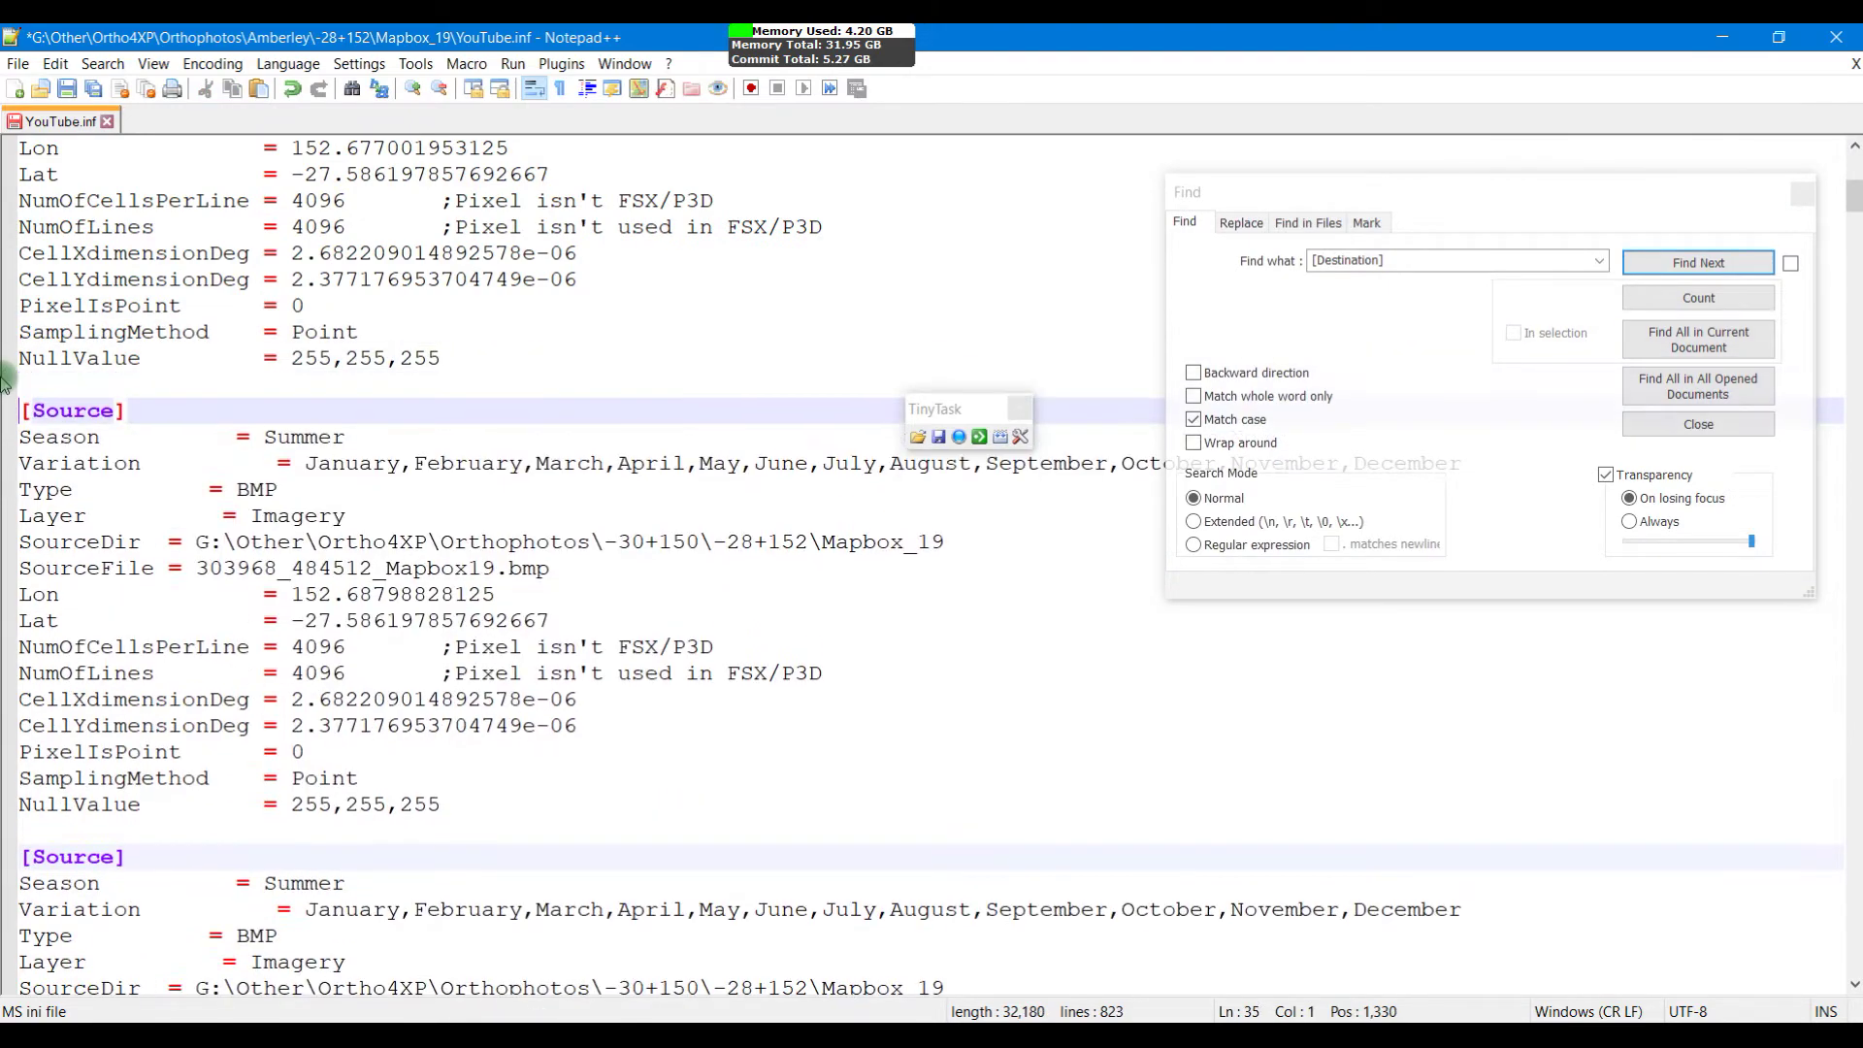
Step: Check the following [Source] sections for leftover [Destination] blocks and examine the first two [Source] headings of the file
{"action": "scroll", "coordinate": [5, 383], "scroll_direction": "down", "scroll_amount": 15}
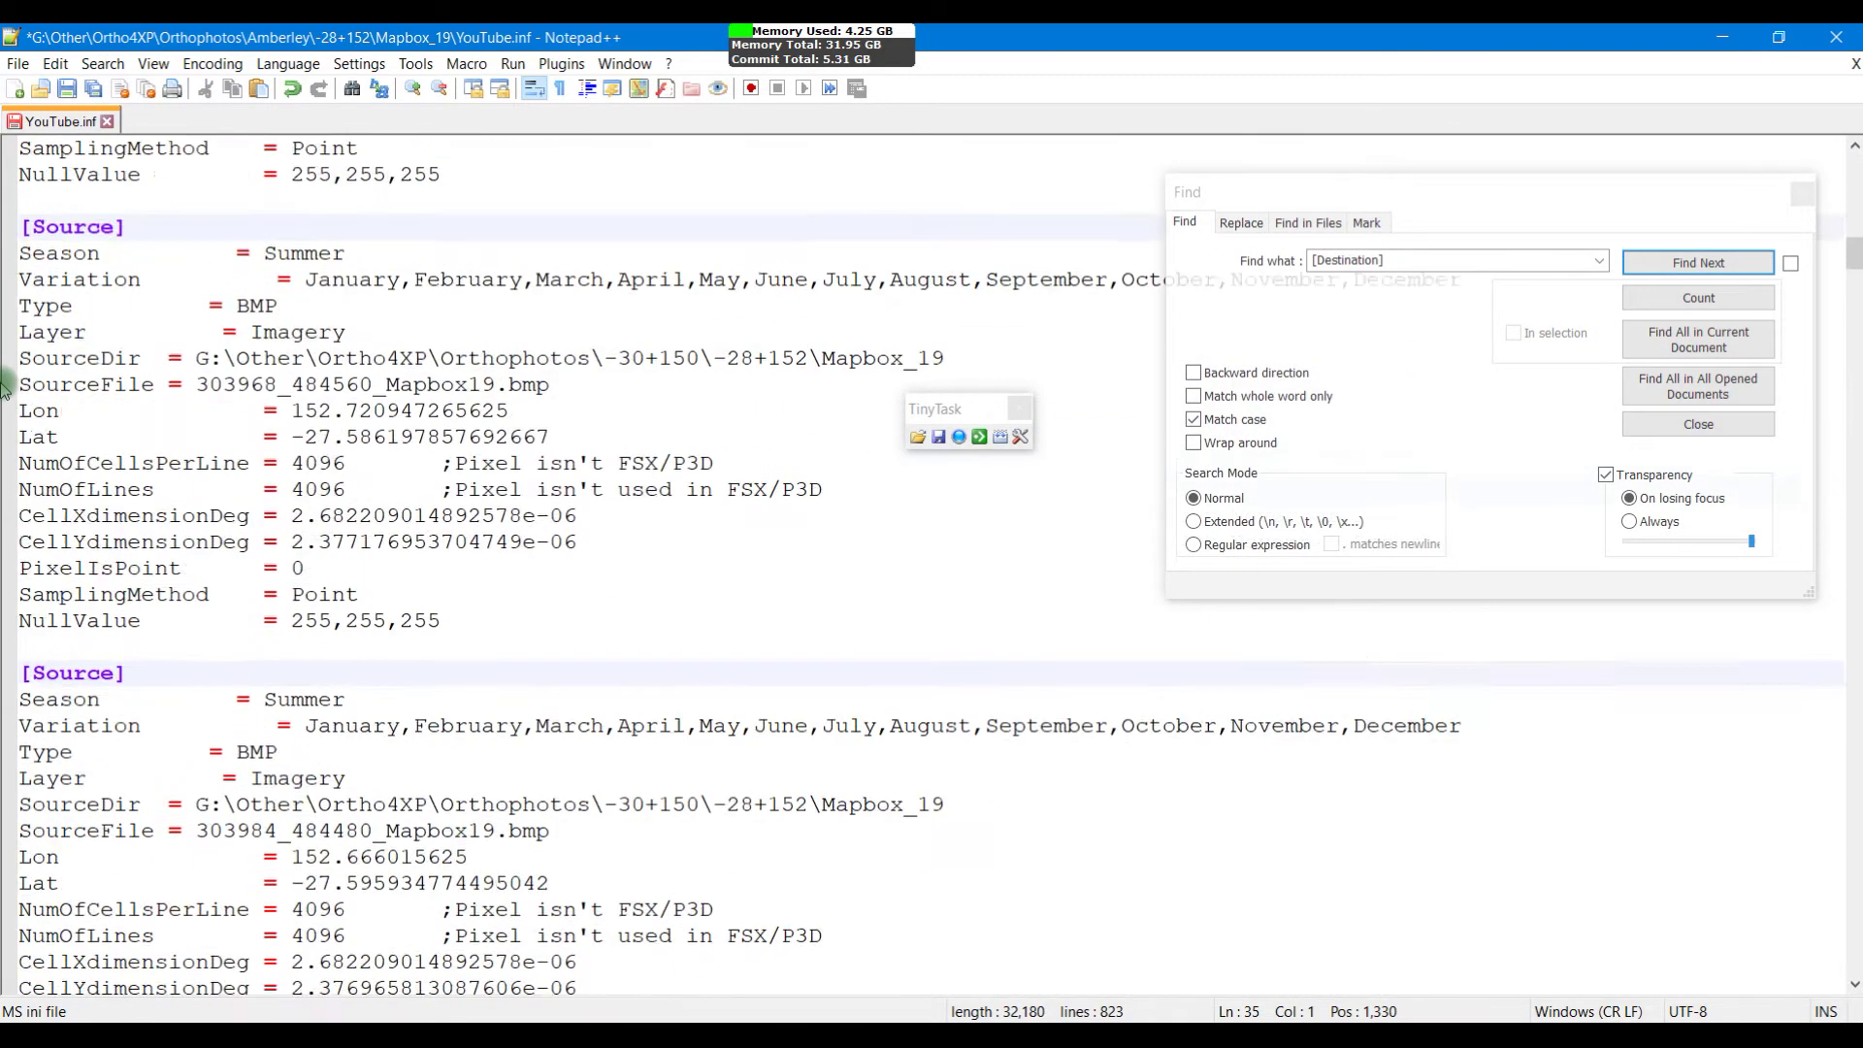
{"action": "scroll", "coordinate": [5, 388], "scroll_direction": "down", "scroll_amount": 20}
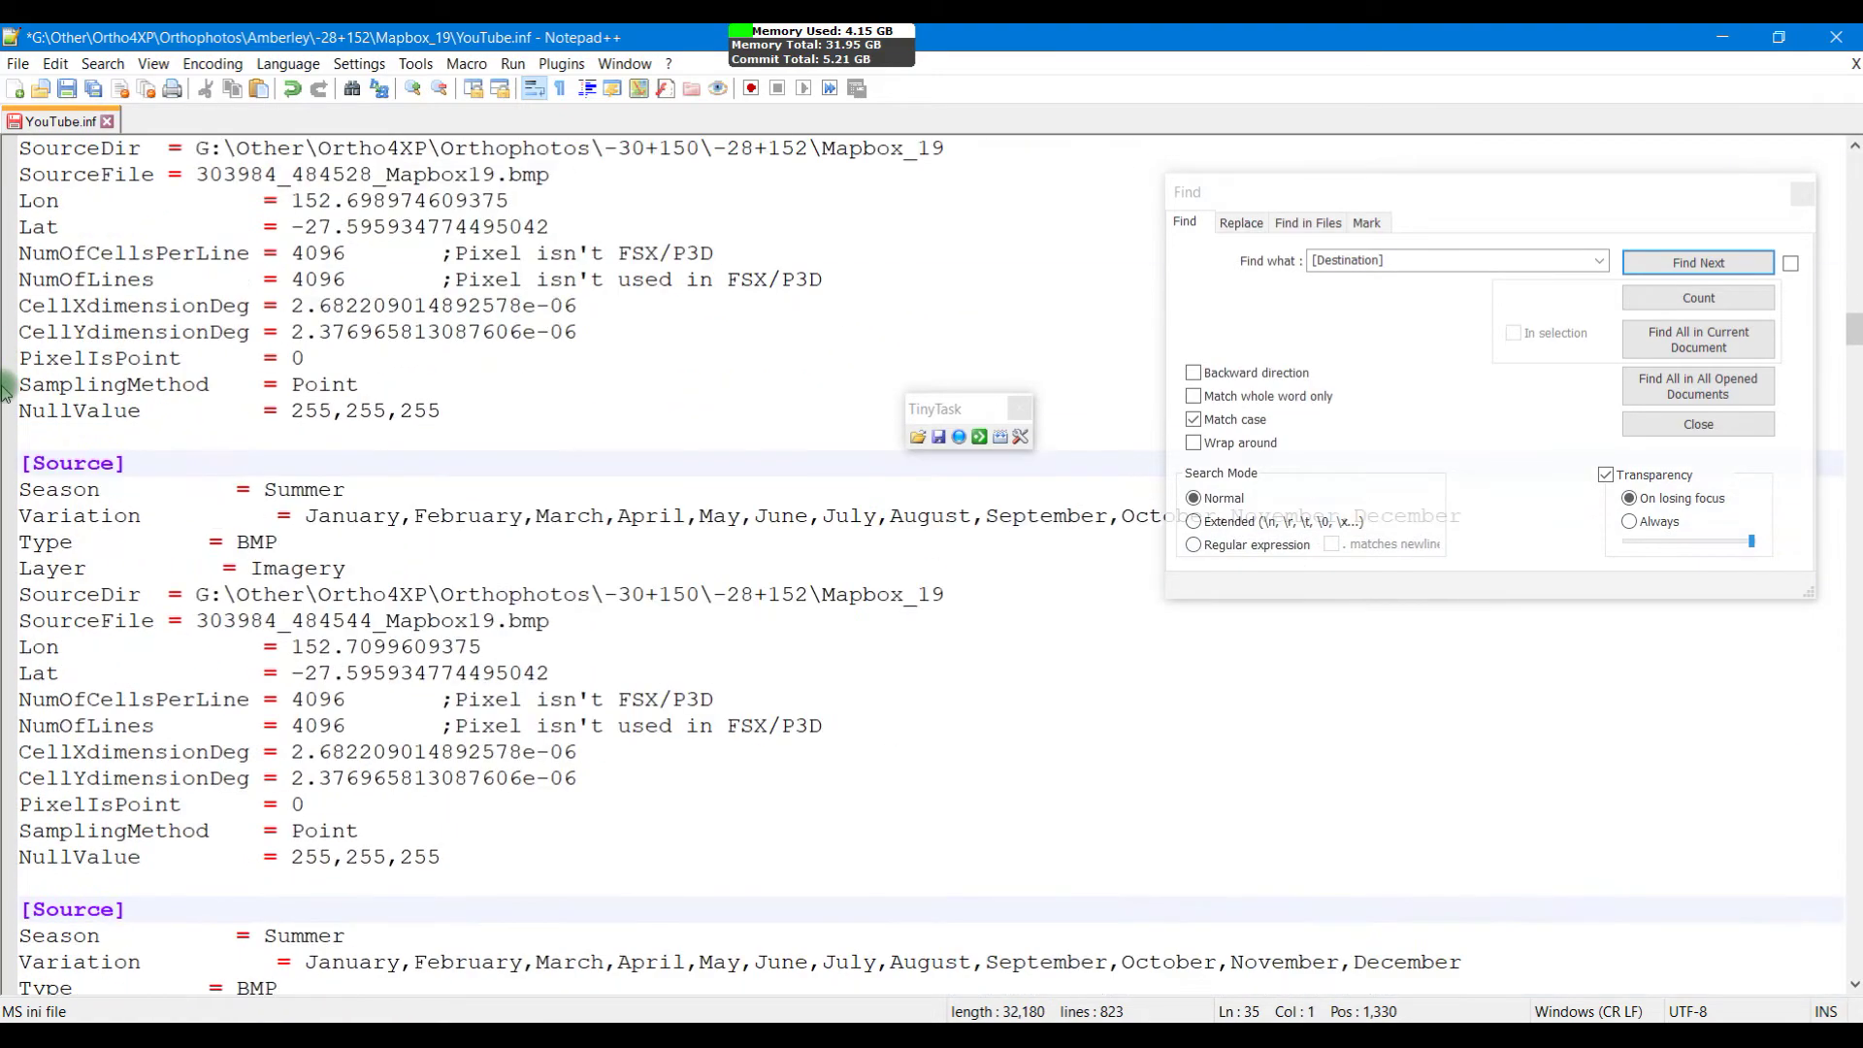
{"action": "scroll", "coordinate": [5, 388], "scroll_direction": "down", "scroll_amount": 20}
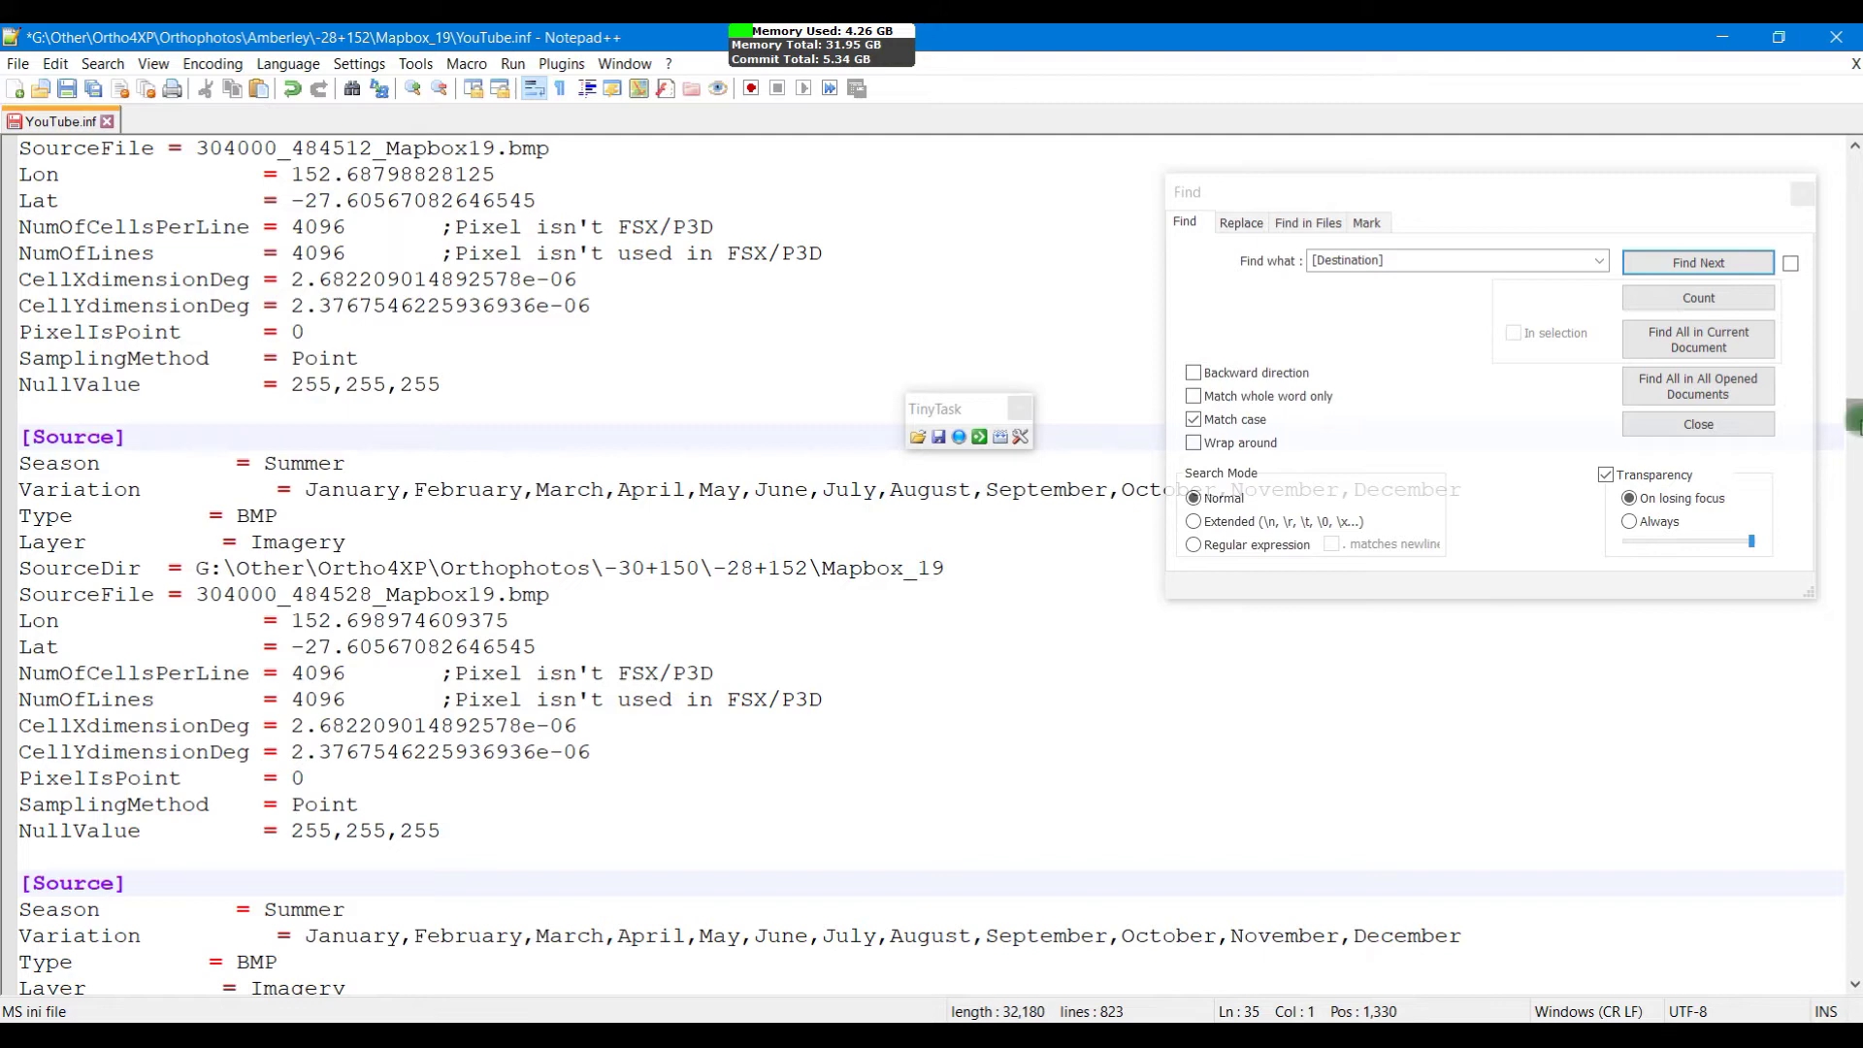
{"action": "left_click_drag", "start_coordinate": [1854, 416], "coordinate": [1854, 146]}
{"action": "left_click", "coordinate": [317, 278]}
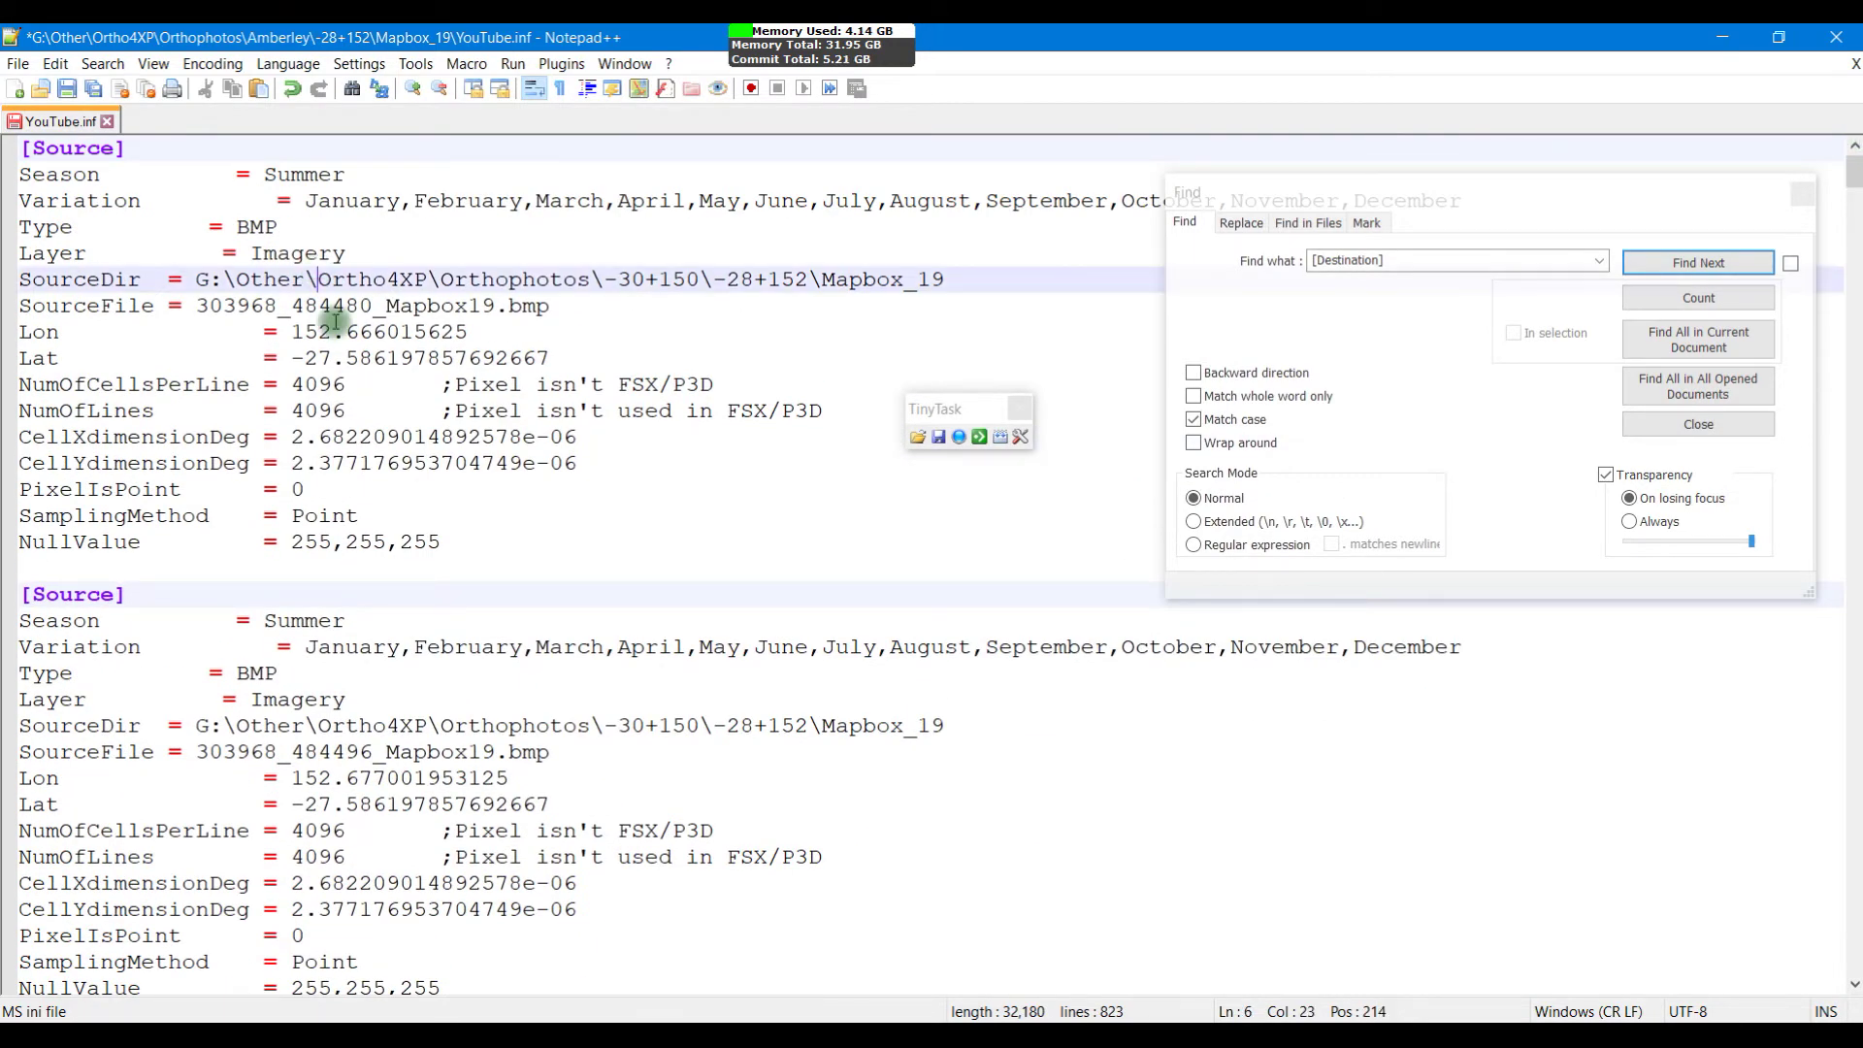
{"action": "left_click", "coordinate": [114, 147]}
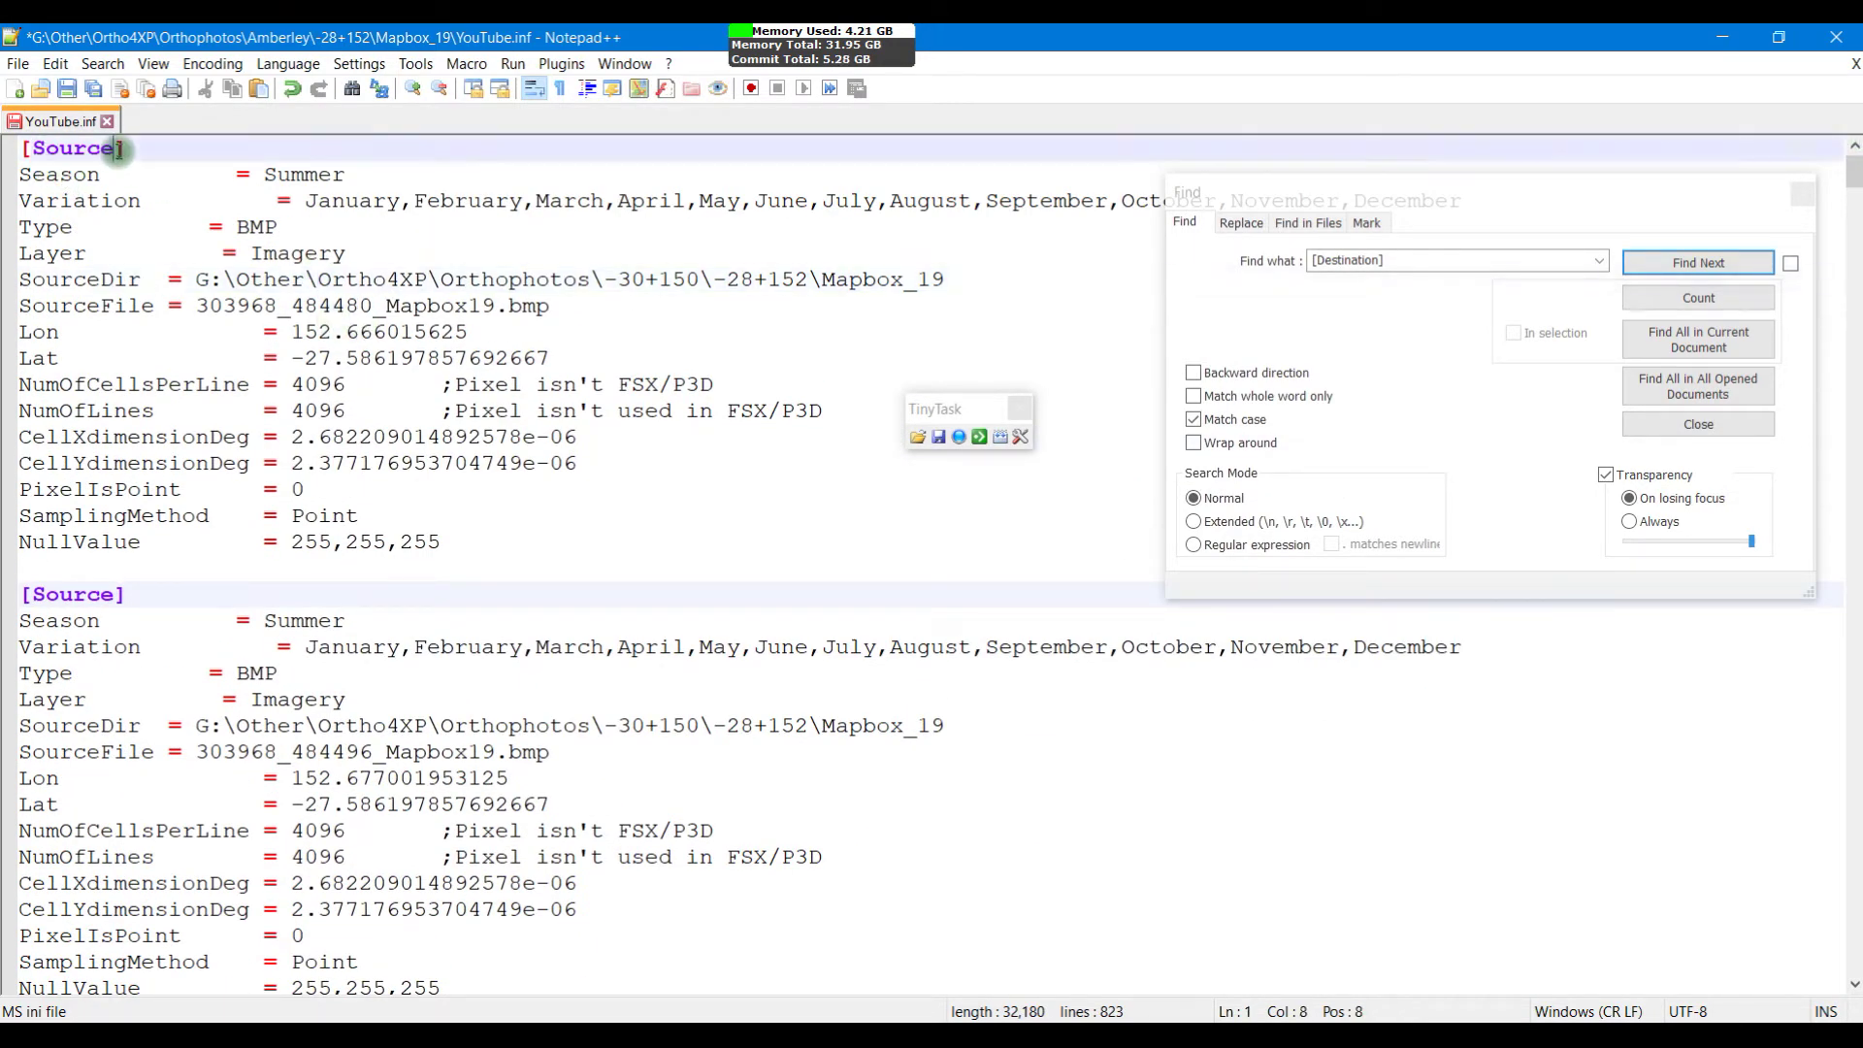
{"action": "left_click", "coordinate": [114, 594]}
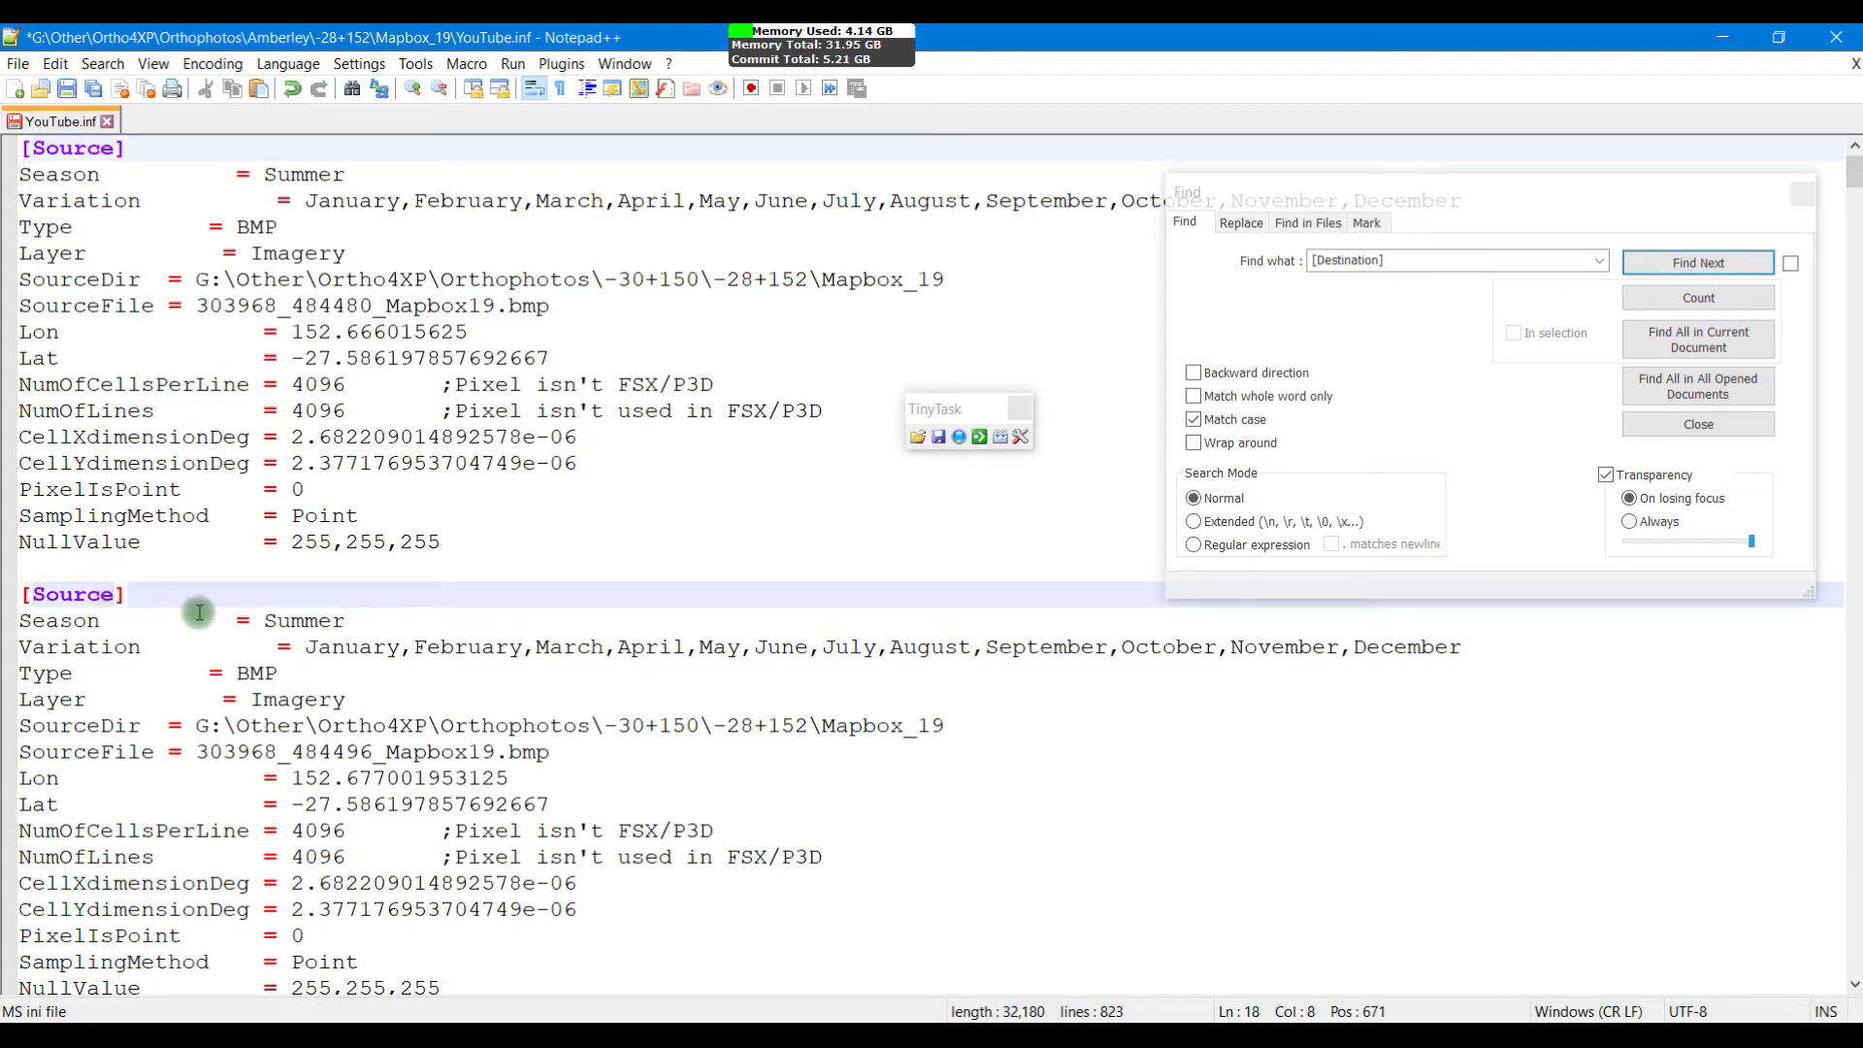
Step: Move the TinyTask window aside and number the first five [Source] headings as [Source1] through [Source5]
{"action": "left_click_drag", "start_coordinate": [939, 412], "coordinate": [850, 407]}
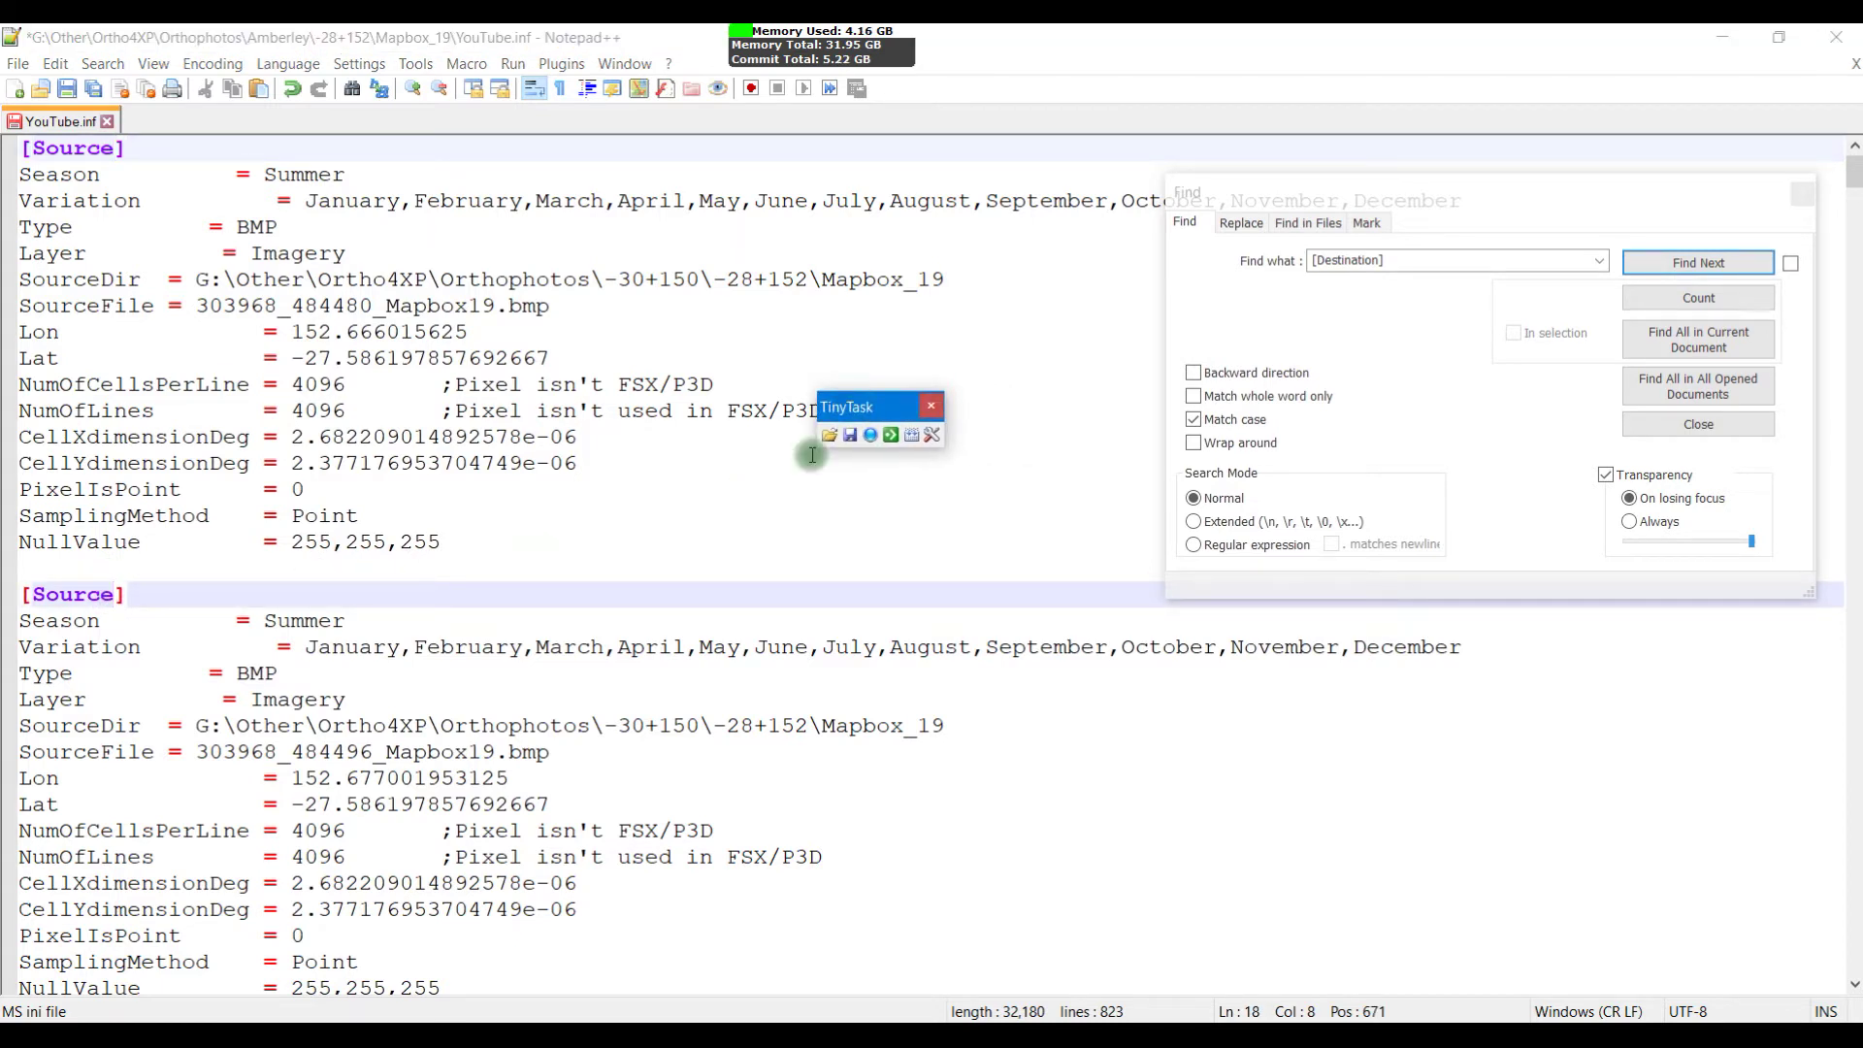
{"action": "left_click", "coordinate": [115, 148]}
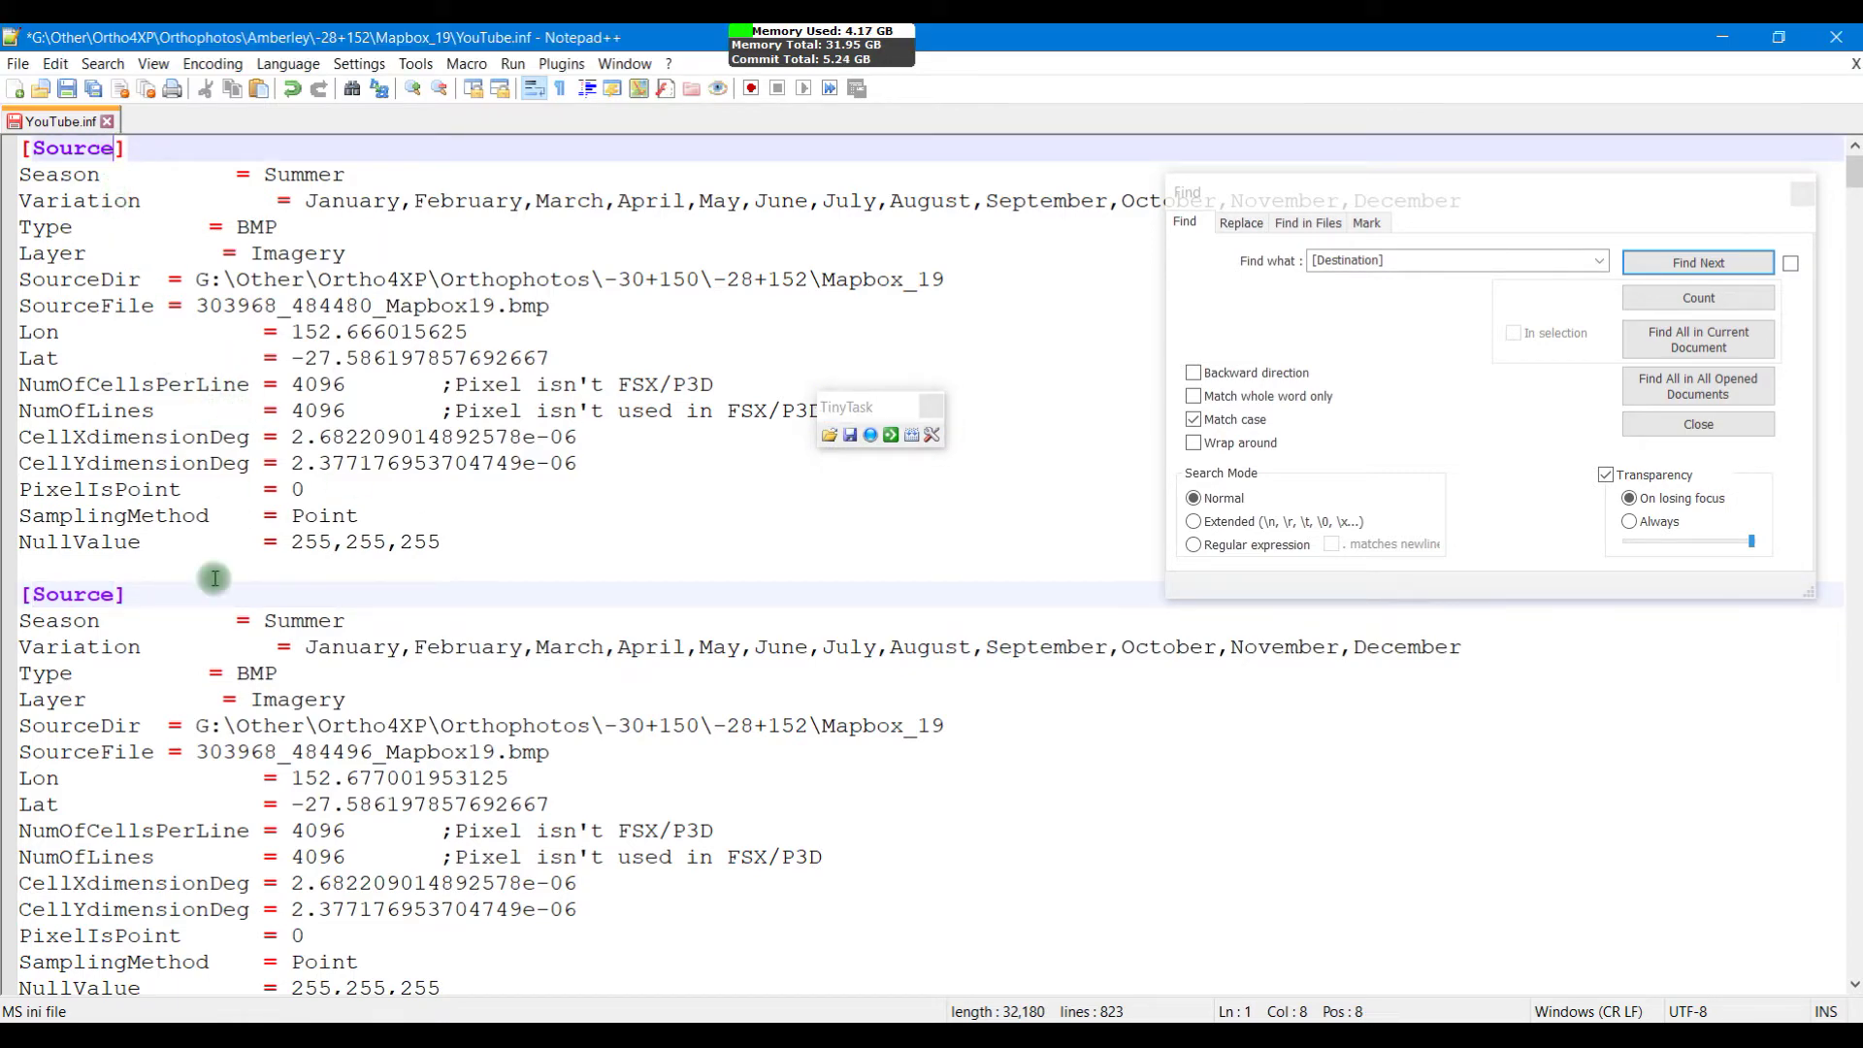
{"action": "type", "text": "1"}
{"action": "left_click", "coordinate": [112, 594]}
{"action": "type", "text": "2"}
{"action": "scroll", "coordinate": [199, 719], "scroll_direction": "down", "scroll_amount": 5}
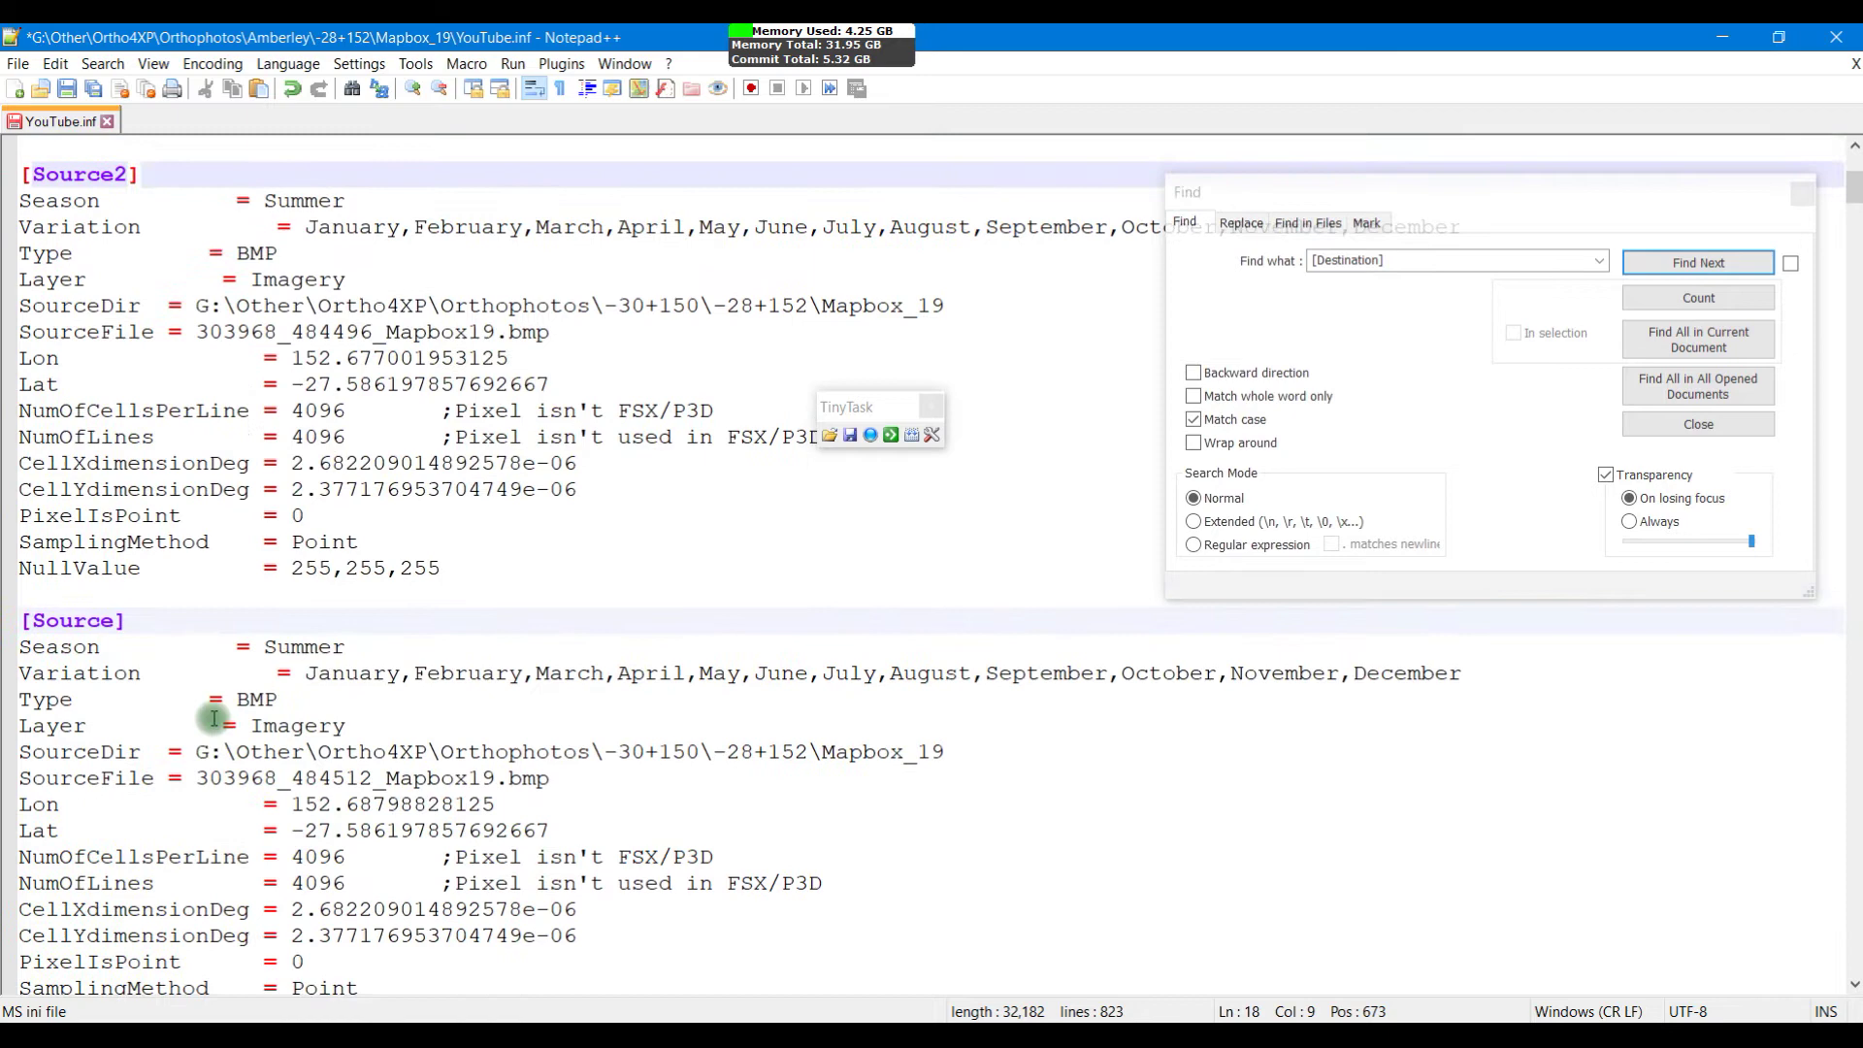
{"action": "left_click", "coordinate": [113, 619]}
{"action": "type", "text": "3"}
{"action": "scroll", "coordinate": [145, 726], "scroll_direction": "down", "scroll_amount": 5}
{"action": "left_click", "coordinate": [119, 647]}
{"action": "type", "text": "4"}
{"action": "scroll", "coordinate": [189, 752], "scroll_direction": "down", "scroll_amount": 5}
{"action": "left_click", "coordinate": [124, 673]}
{"action": "type", "text": "5"}
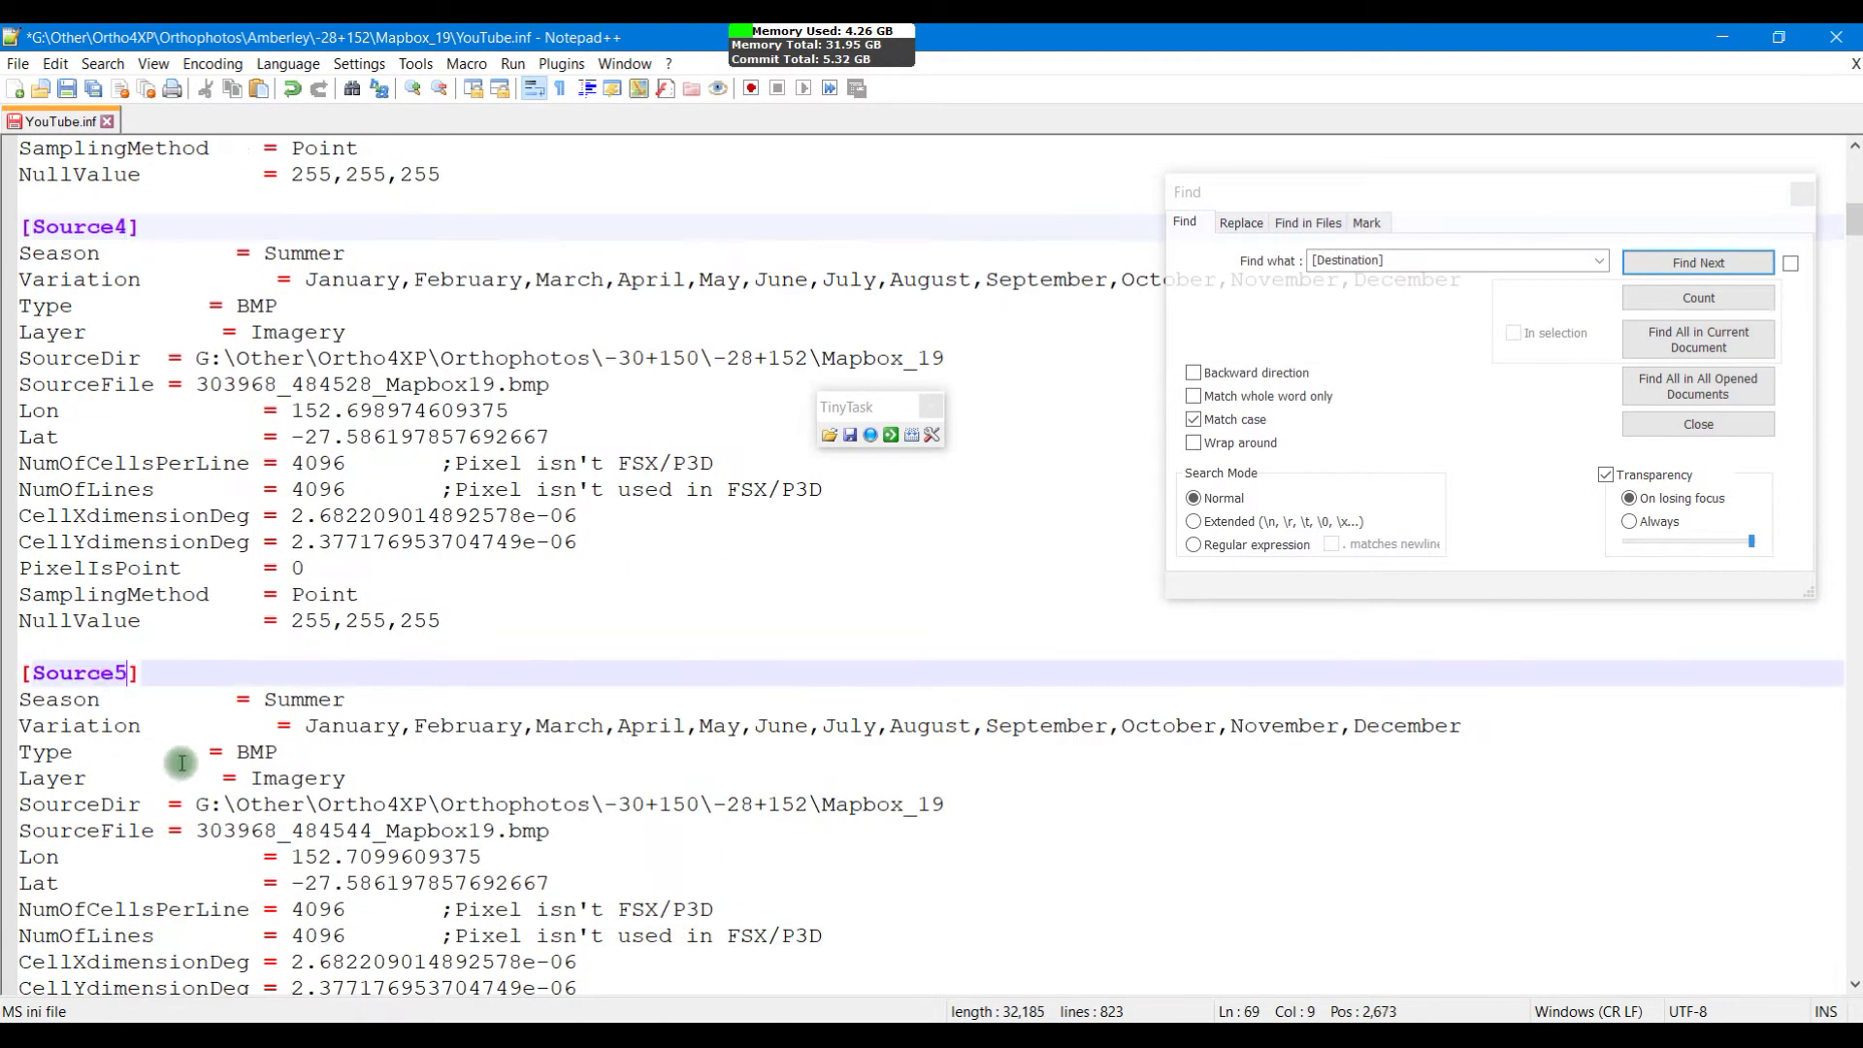
Step: Number the next four [Source] headings as [Source6] through [Source9] and add 0 to the tenth heading
{"action": "scroll", "coordinate": [152, 725], "scroll_direction": "down", "scroll_amount": 5}
{"action": "left_click", "coordinate": [122, 699]}
{"action": "type", "text": "6"}
{"action": "scroll", "coordinate": [178, 764], "scroll_direction": "down", "scroll_amount": 5}
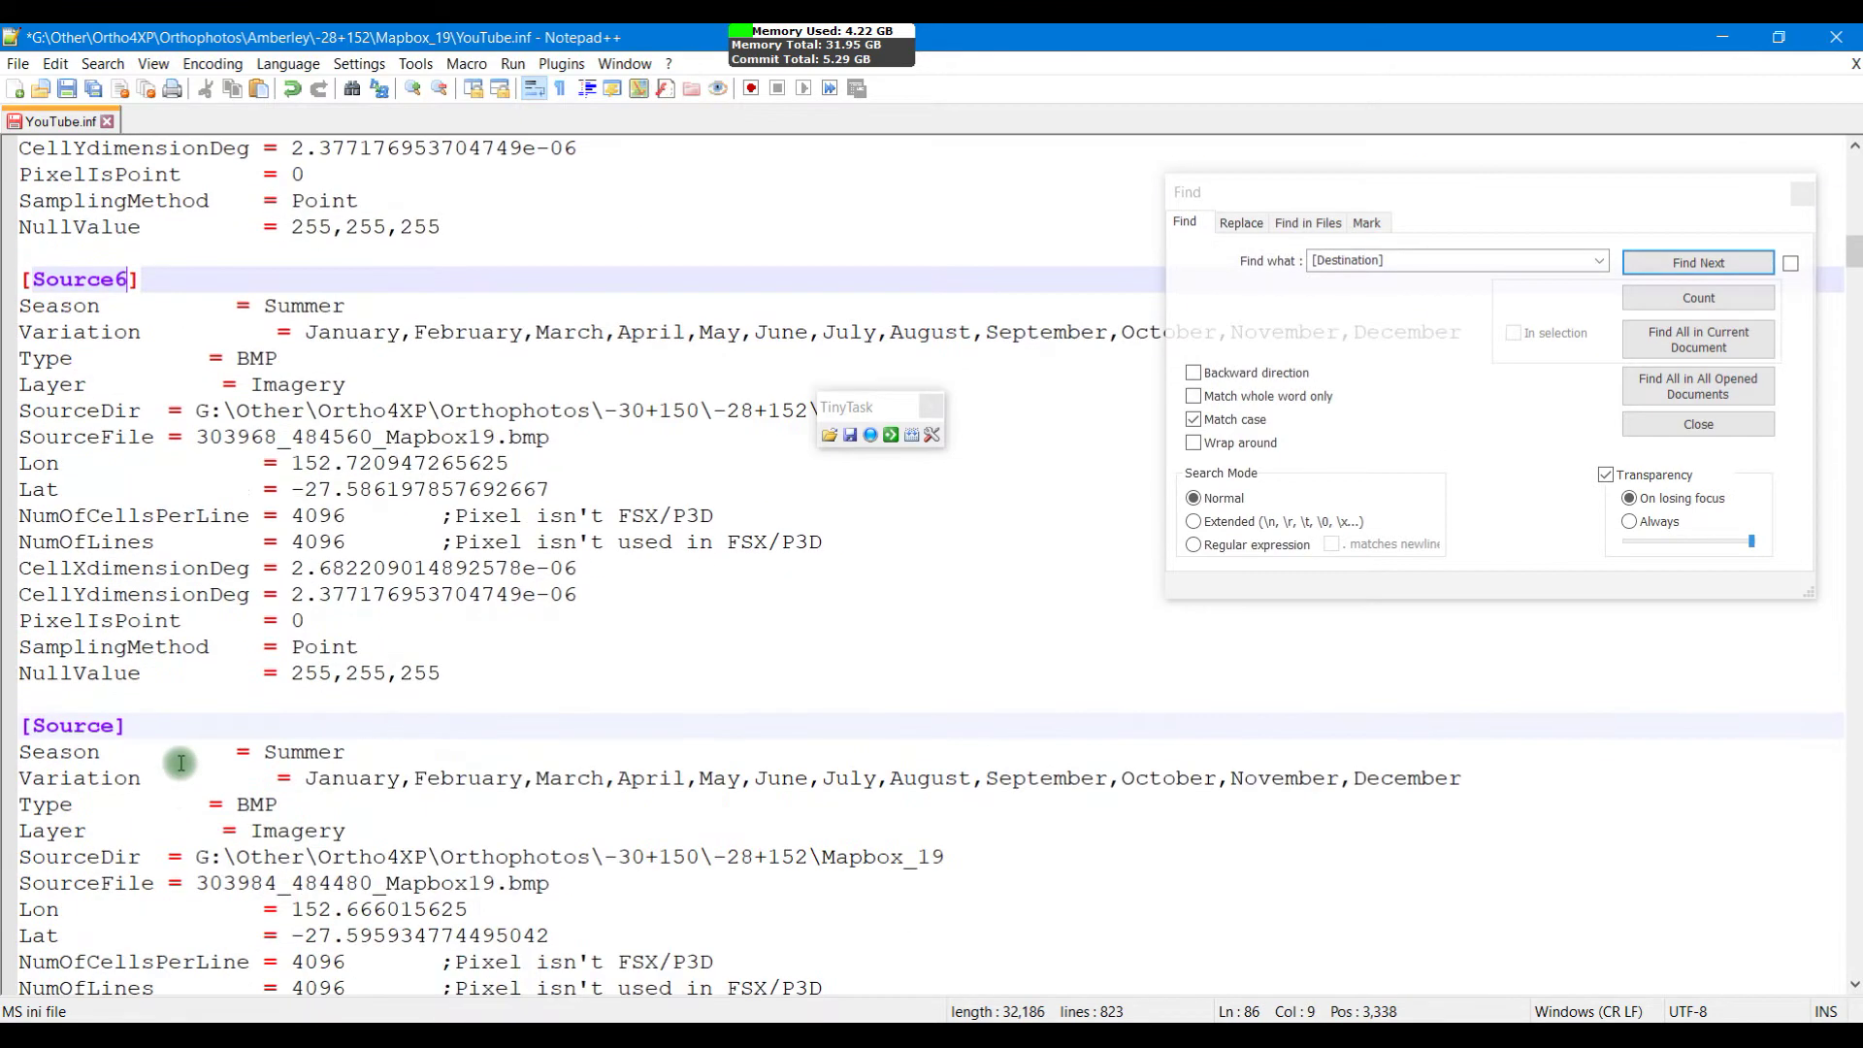
{"action": "left_click", "coordinate": [117, 726]}
{"action": "type", "text": "7"}
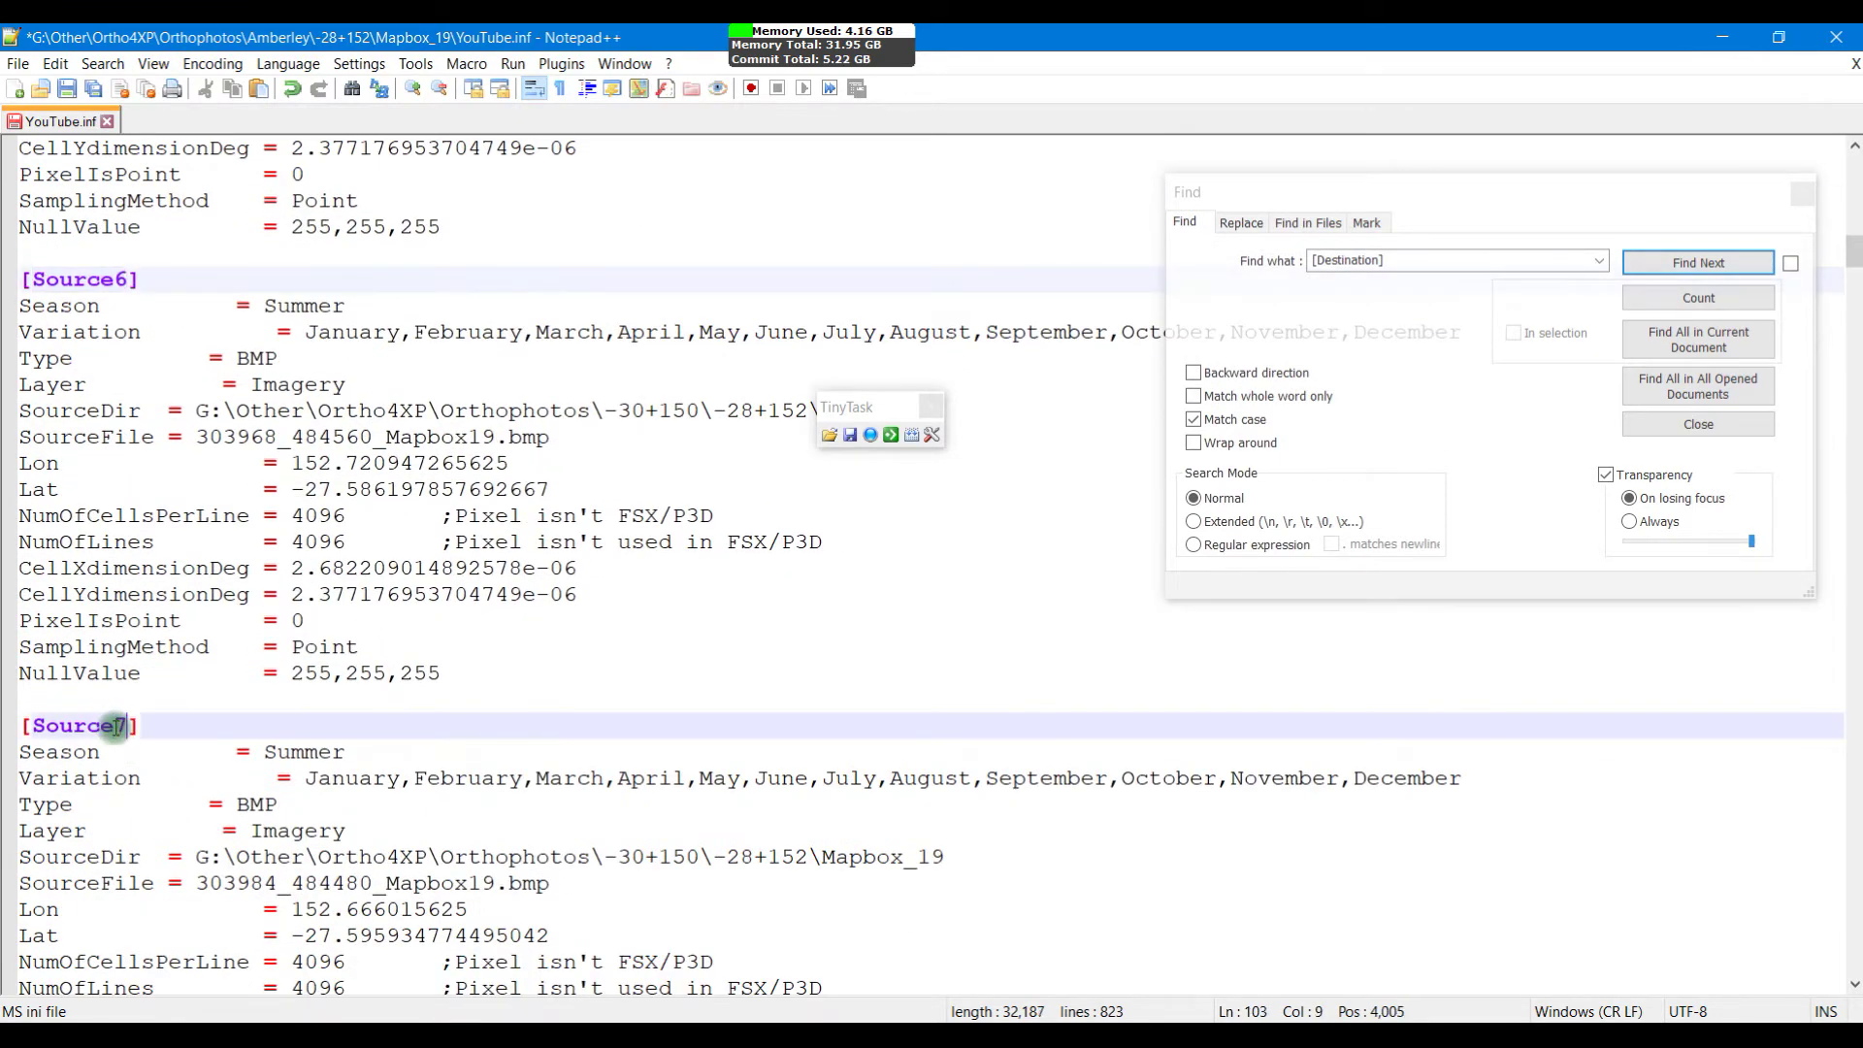
{"action": "scroll", "coordinate": [116, 726], "scroll_direction": "down", "scroll_amount": 5}
{"action": "left_click", "coordinate": [121, 752]}
{"action": "type", "text": "8"}
{"action": "scroll", "coordinate": [148, 793], "scroll_direction": "down", "scroll_amount": 5}
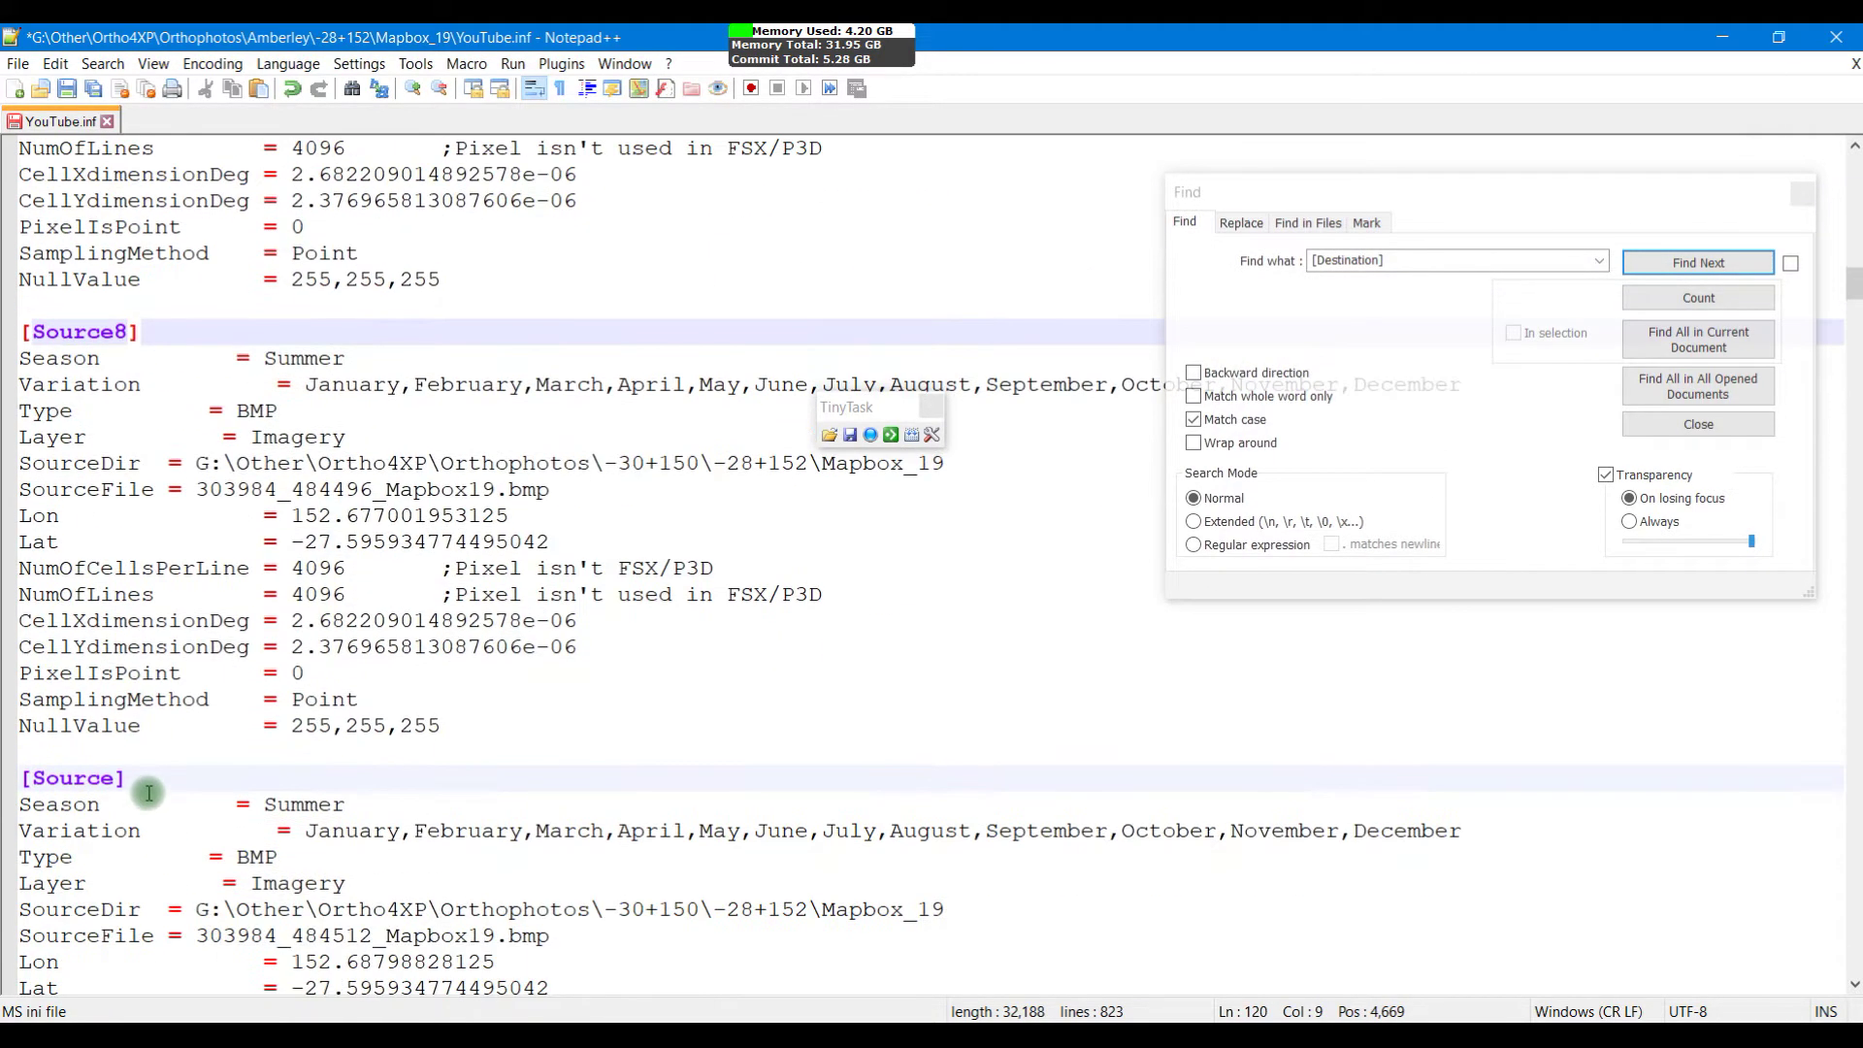
{"action": "left_click", "coordinate": [116, 779]}
{"action": "type", "text": "9"}
{"action": "scroll", "coordinate": [155, 837], "scroll_direction": "down", "scroll_amount": 5}
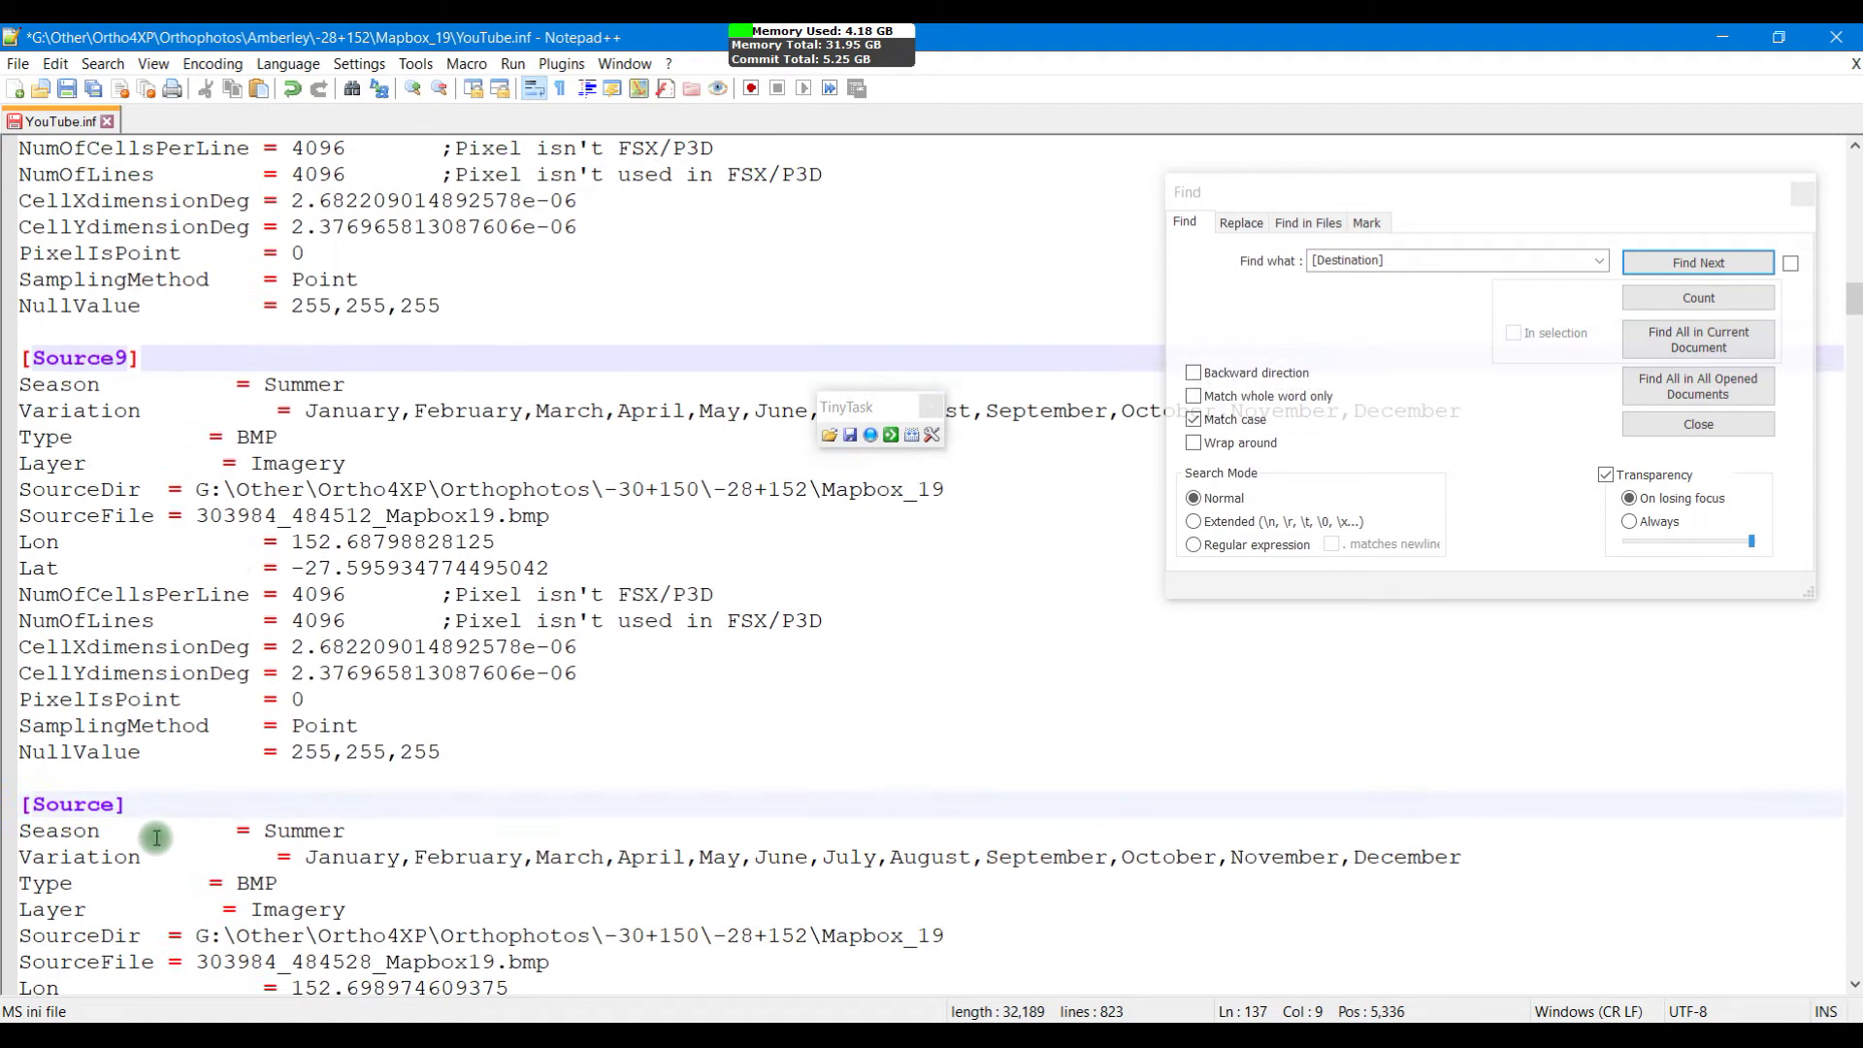
{"action": "left_click", "coordinate": [119, 805]}
{"action": "type", "text": "0"}
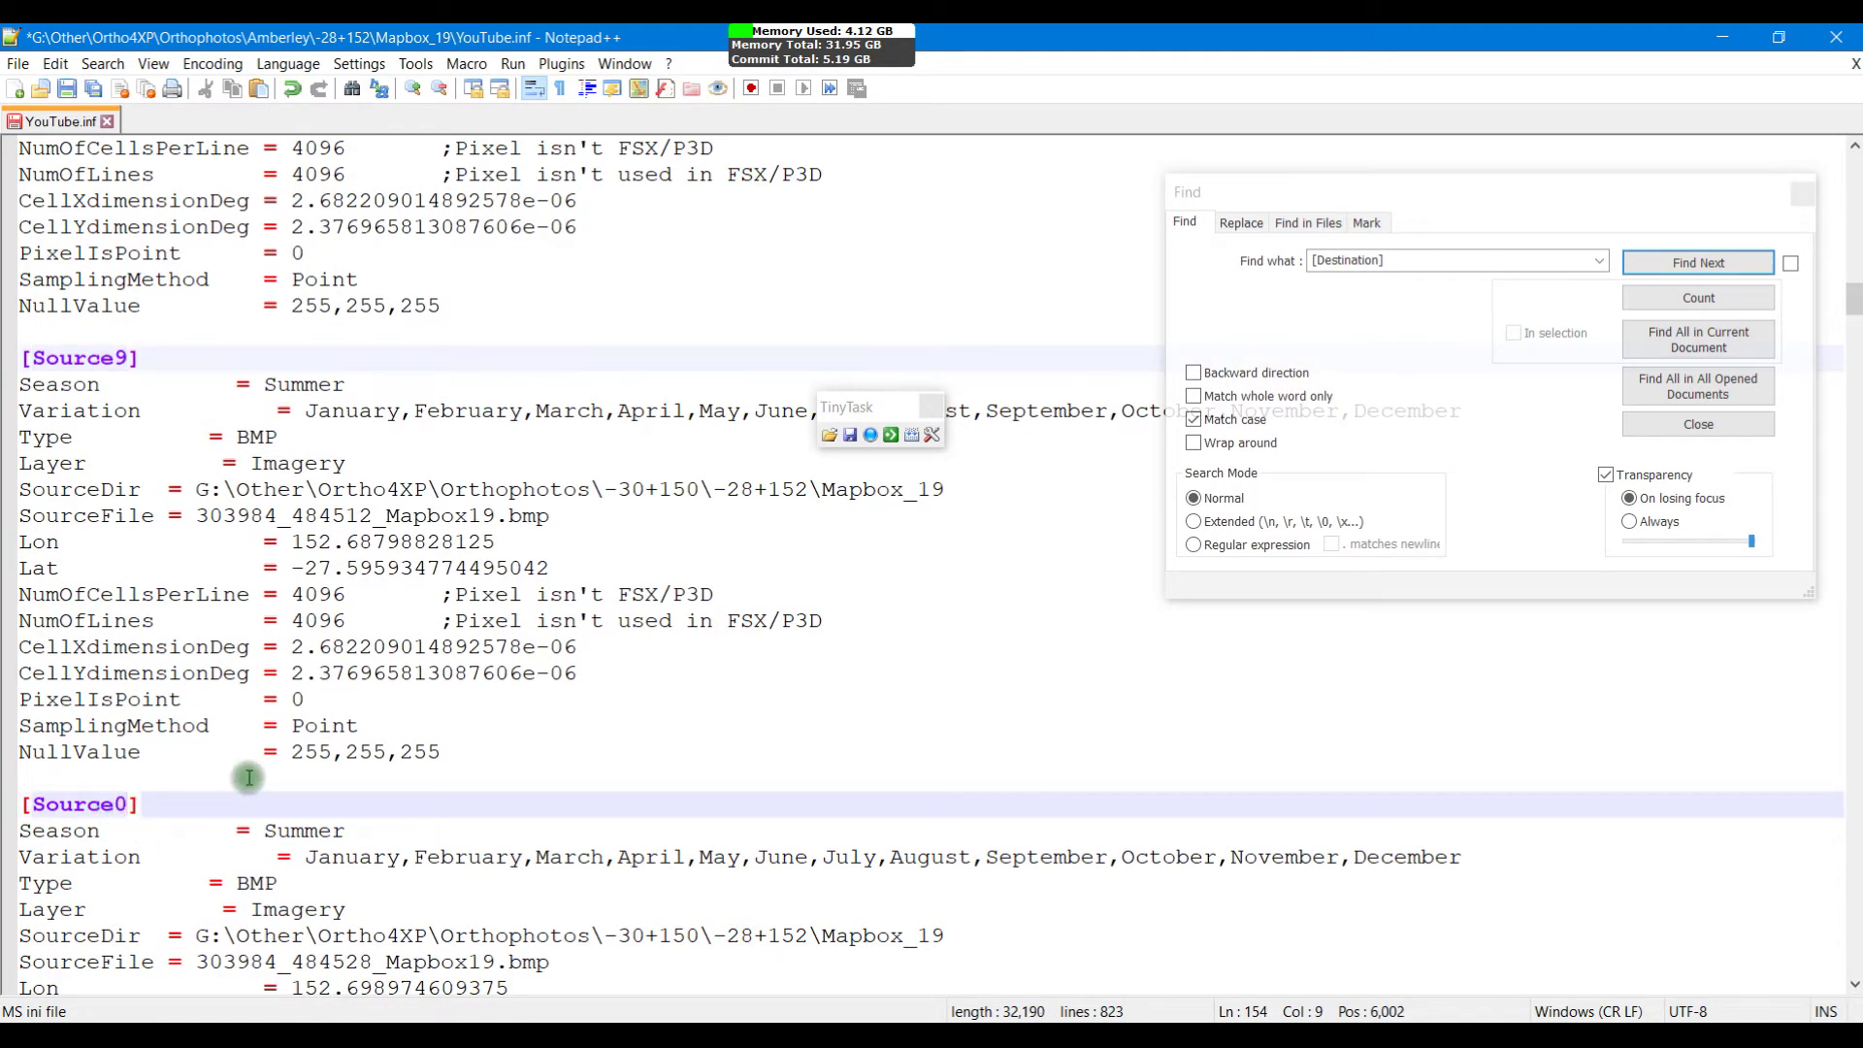
Step: Set the search text to [Source] using the heading after [Source0] and find that next unnumbered heading
{"action": "scroll", "coordinate": [249, 777], "scroll_direction": "down", "scroll_amount": 5}
{"action": "left_click_drag", "start_coordinate": [126, 883], "coordinate": [4, 888]}
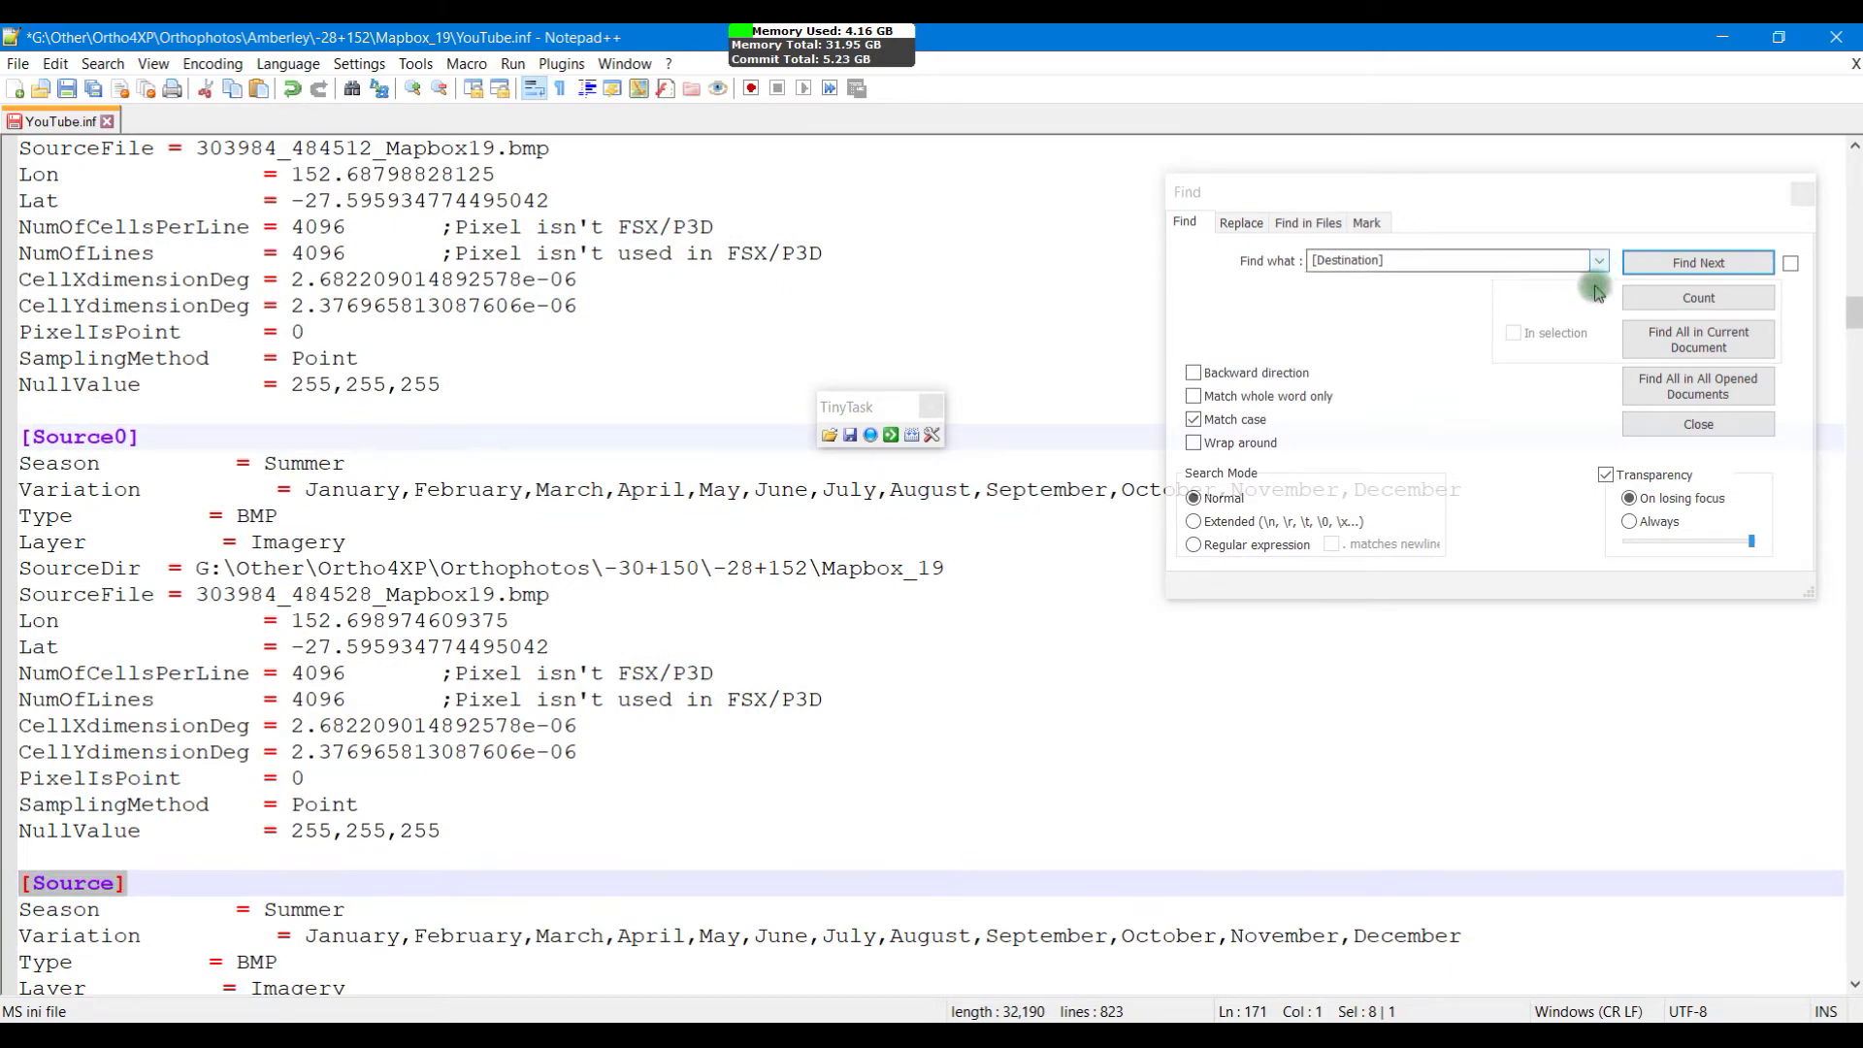
{"action": "left_click", "coordinate": [1204, 257]}
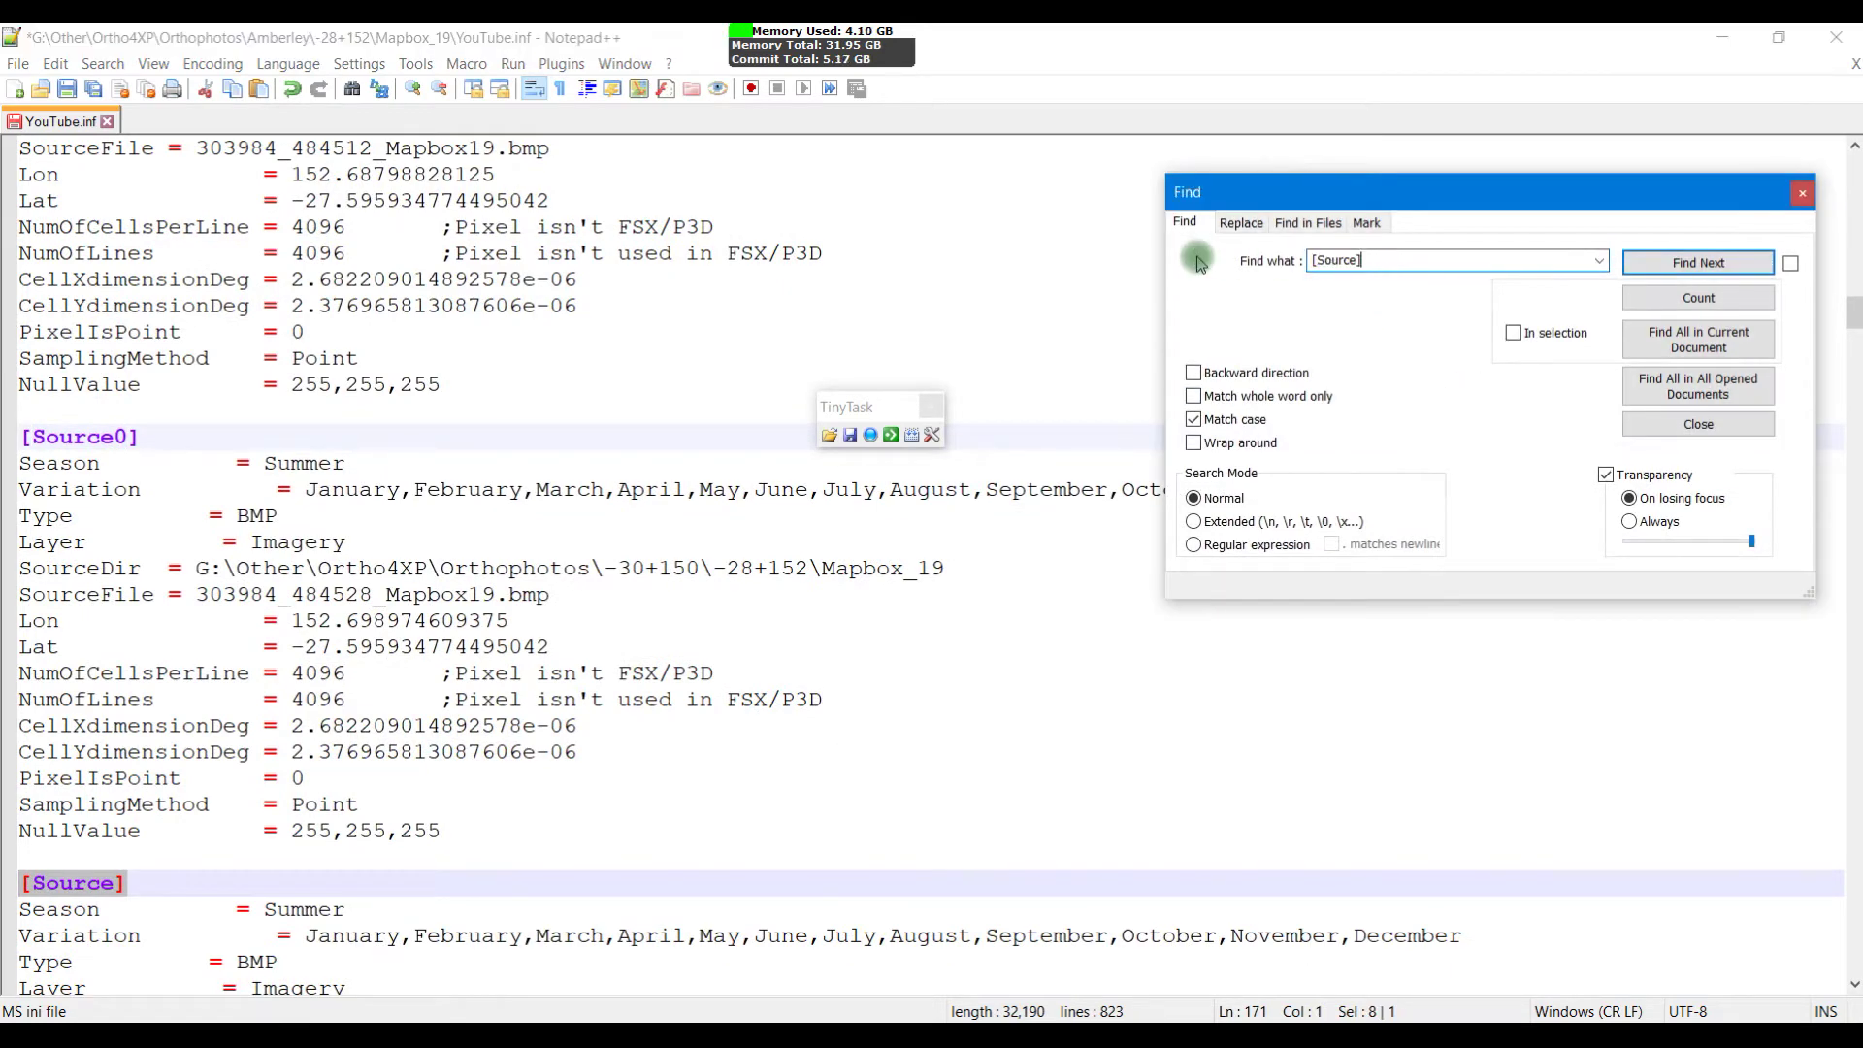
{"action": "left_click", "coordinate": [1676, 263]}
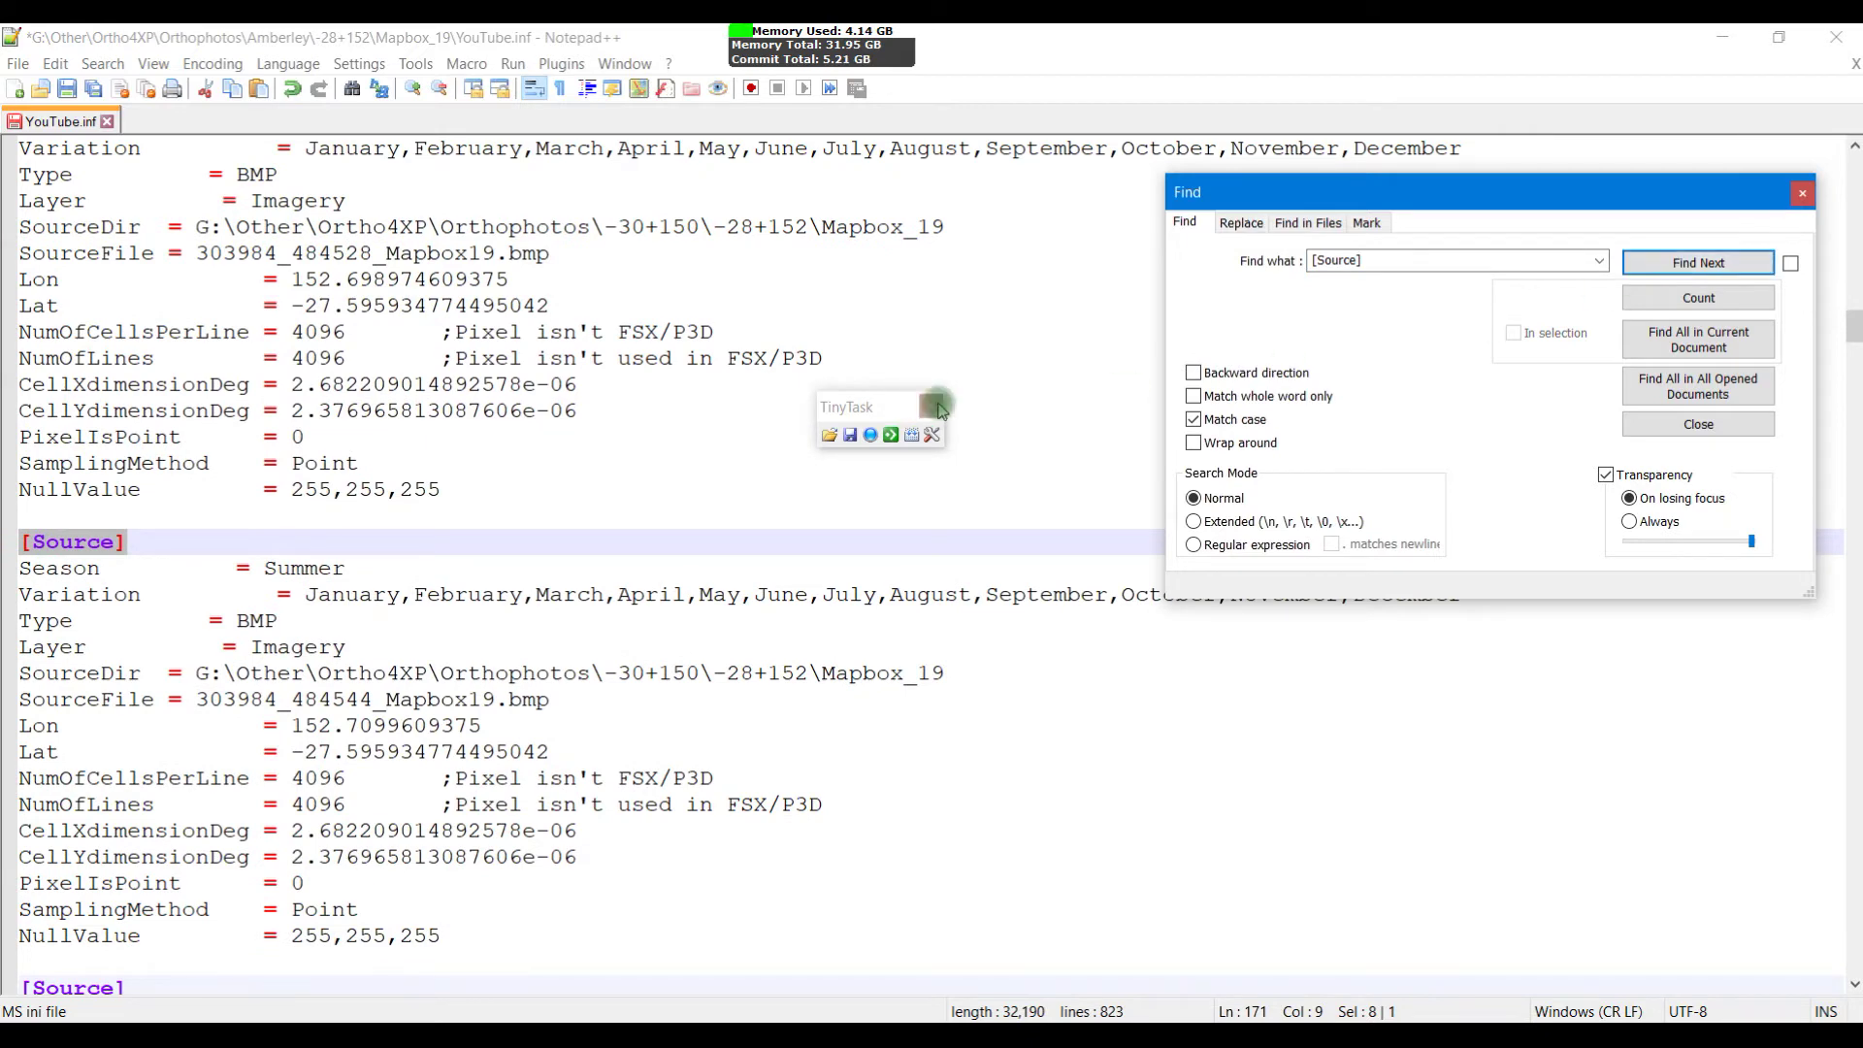
Step: Repeat the [Source] search from different lines above and check where the next unnumbered heading lands in the view
{"action": "scroll", "coordinate": [815, 410], "scroll_direction": "up", "scroll_amount": 2}
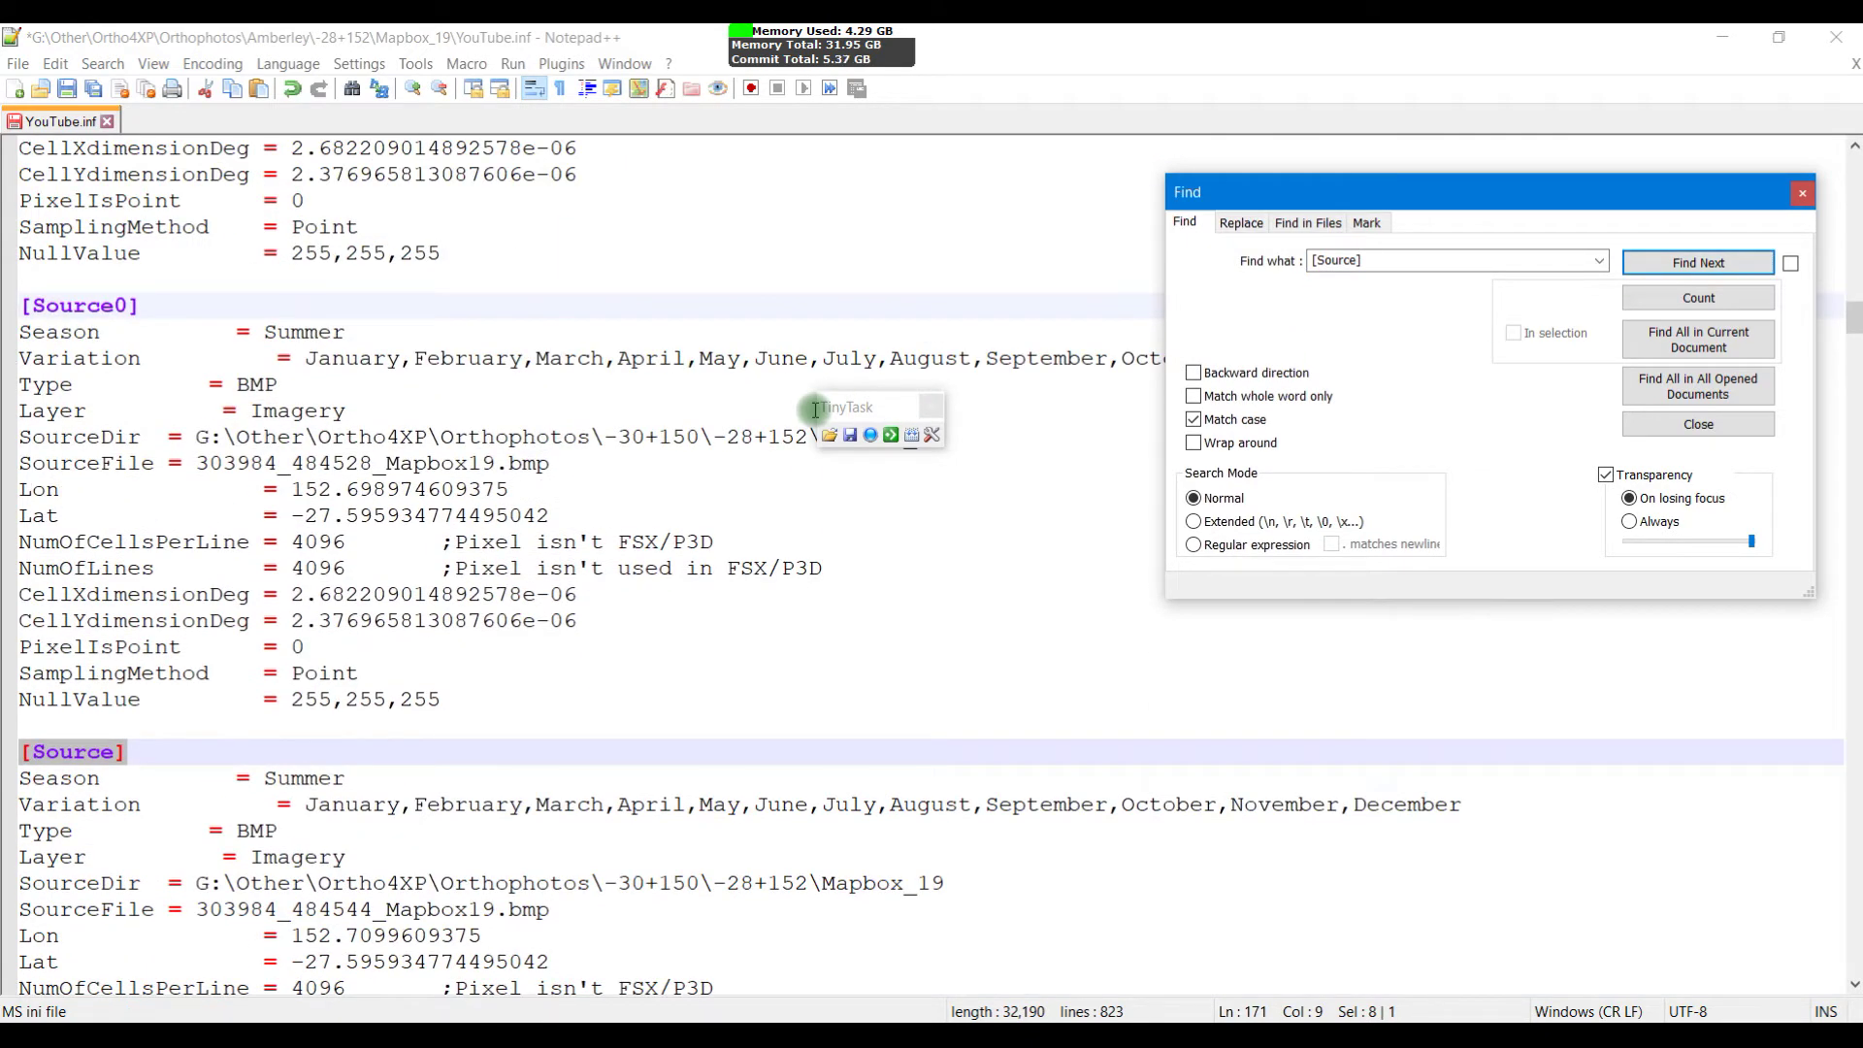
{"action": "scroll", "coordinate": [815, 411], "scroll_direction": "down", "scroll_amount": 3}
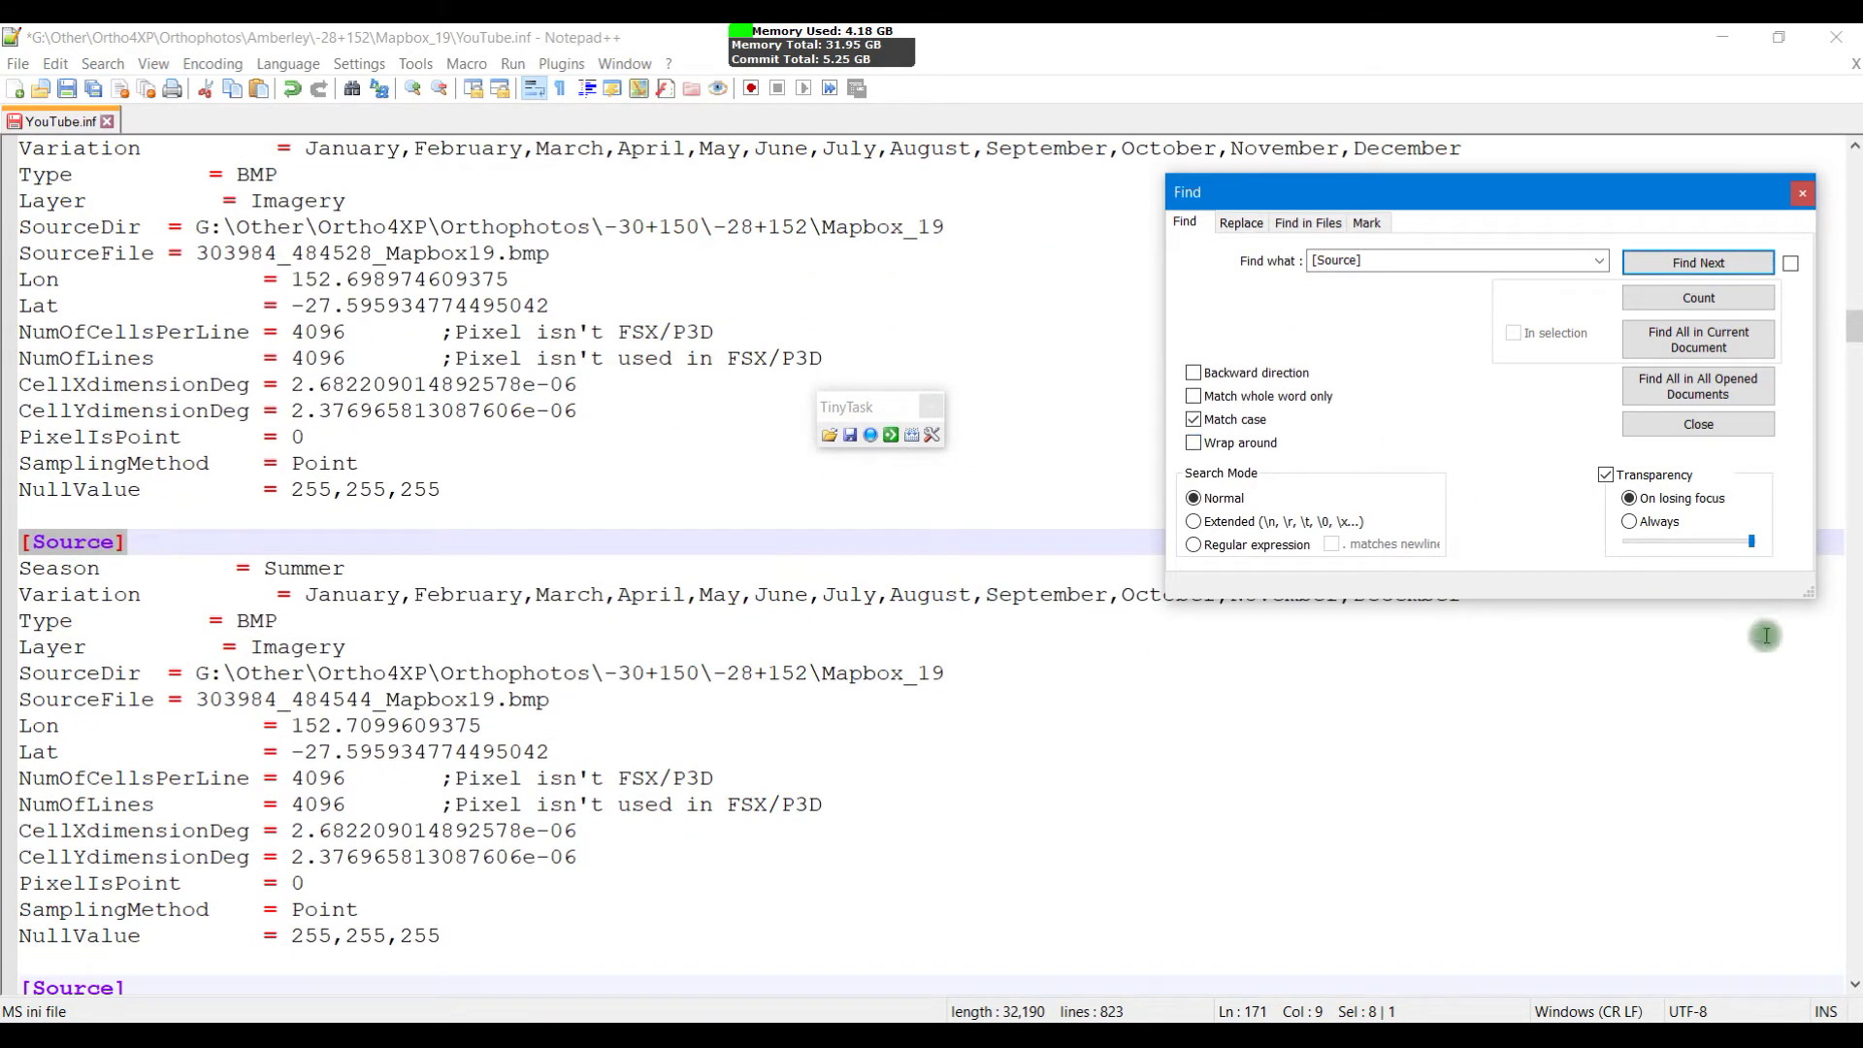
{"action": "left_click", "coordinate": [1853, 984]}
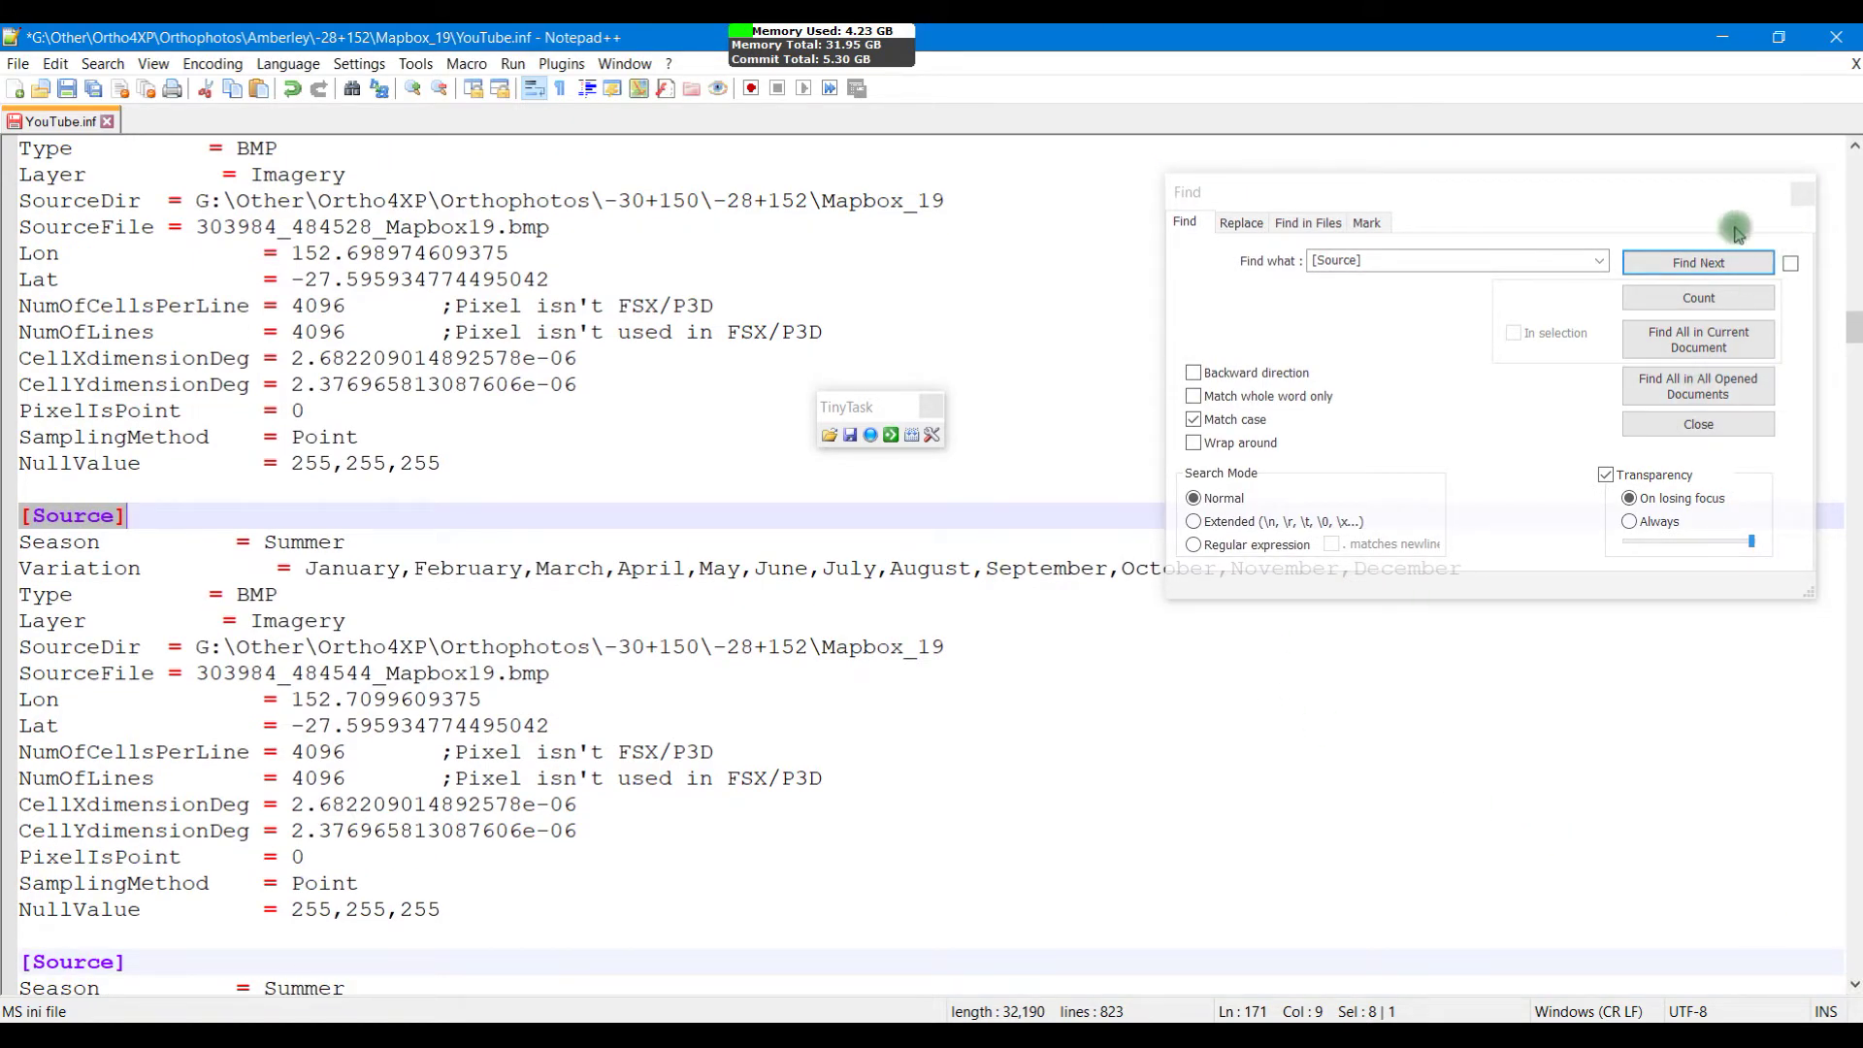
{"action": "scroll", "coordinate": [426, 310], "scroll_direction": "up", "scroll_amount": 10}
{"action": "left_click", "coordinate": [426, 310]}
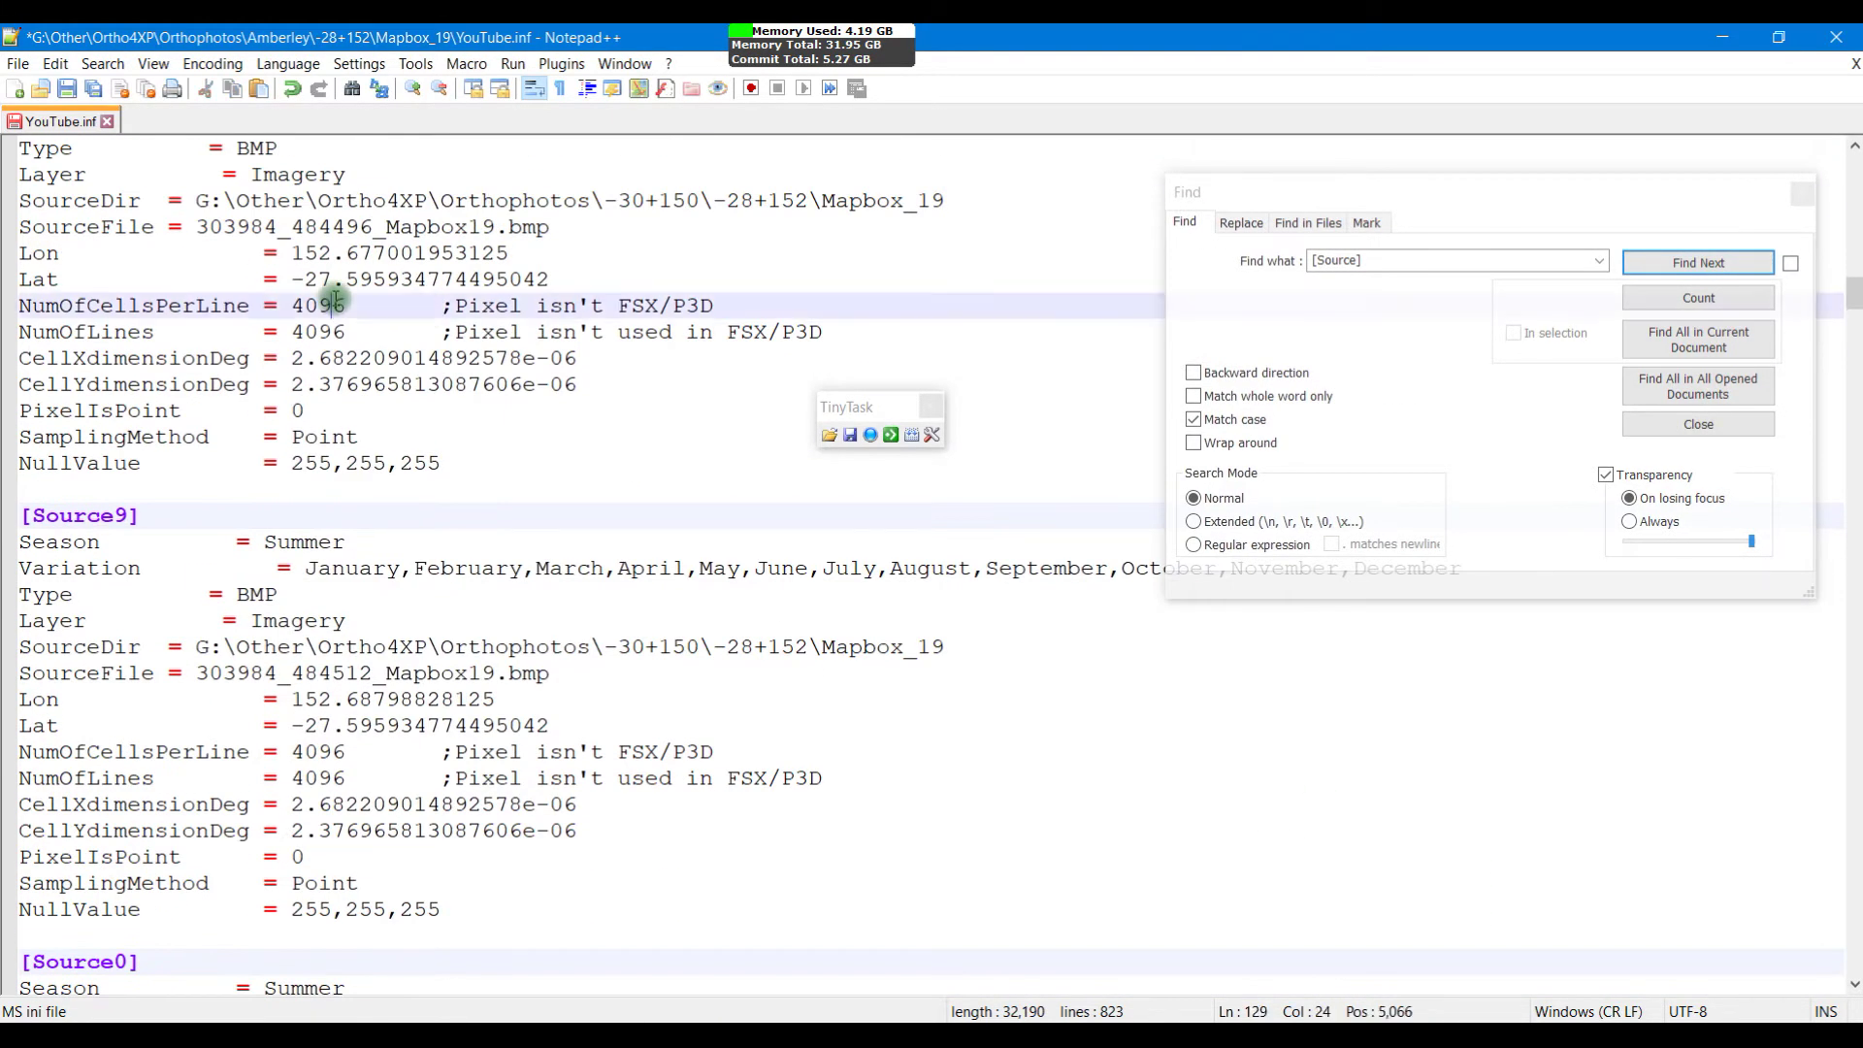
{"action": "left_click", "coordinate": [1652, 264]}
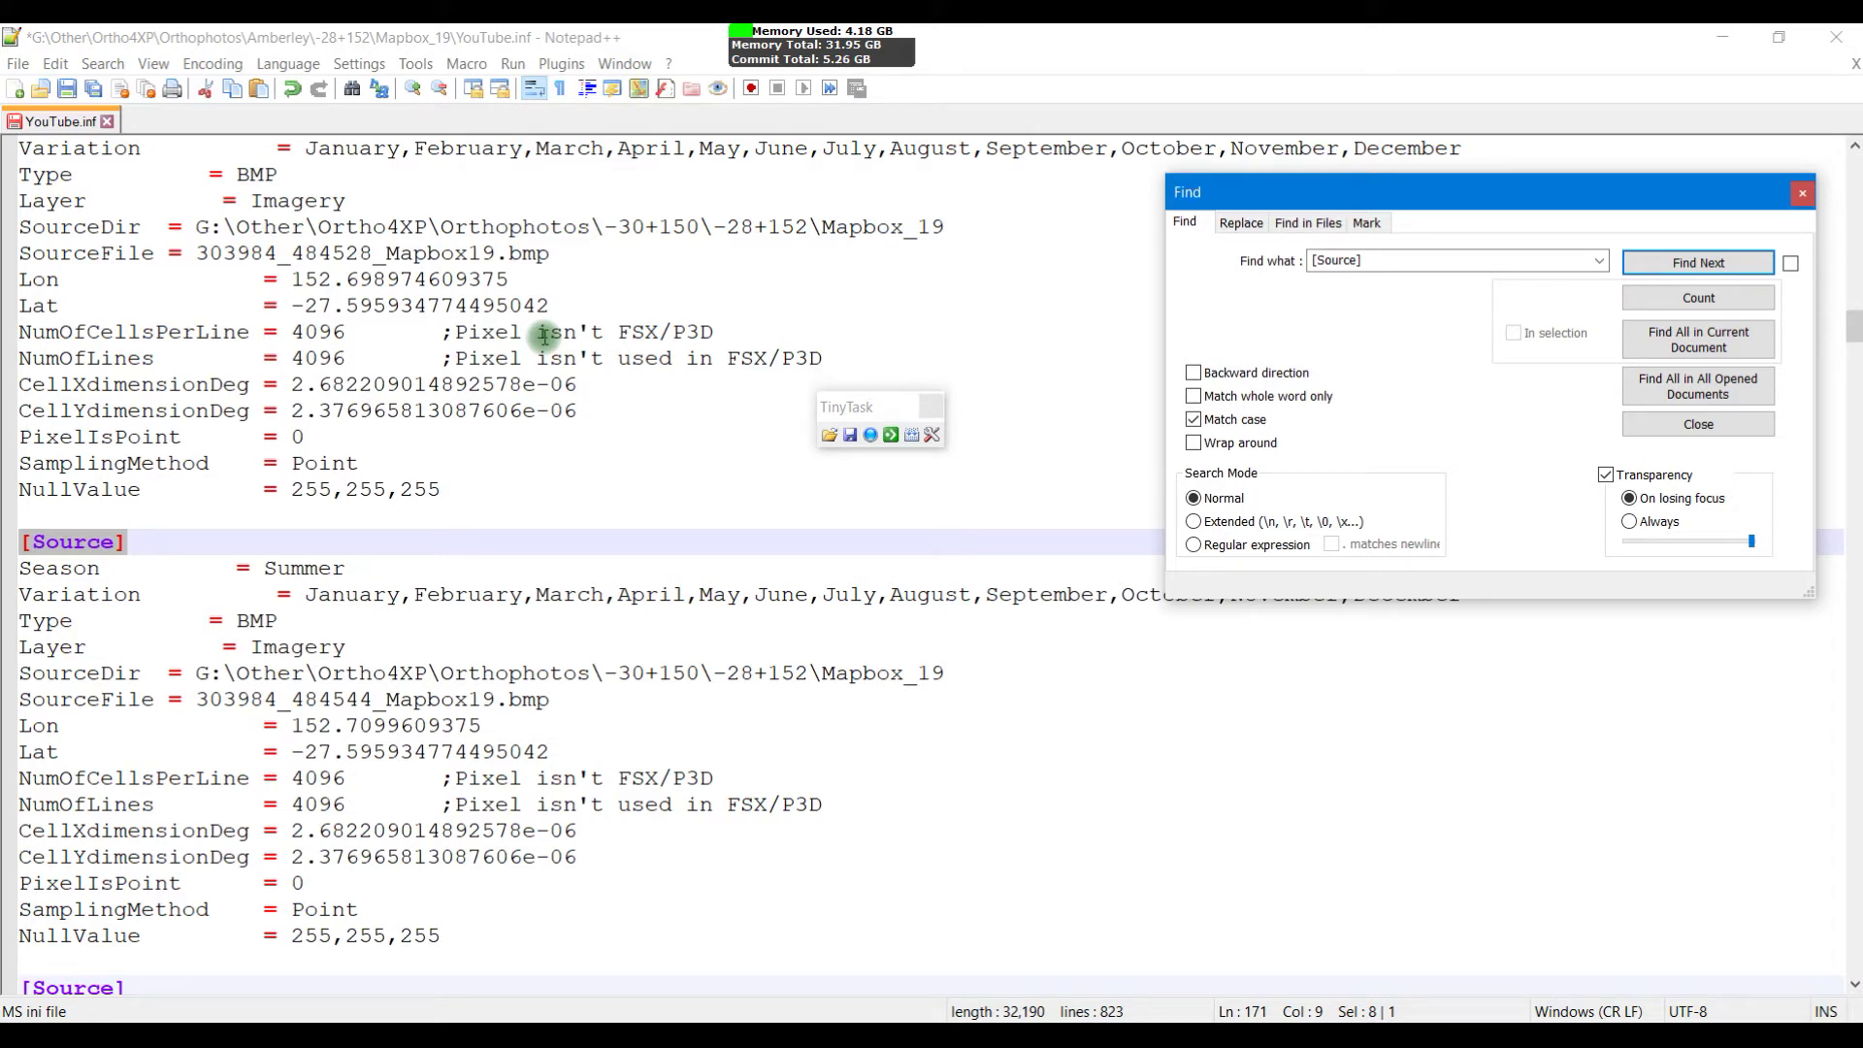
{"action": "scroll", "coordinate": [133, 308], "scroll_direction": "up", "scroll_amount": 3}
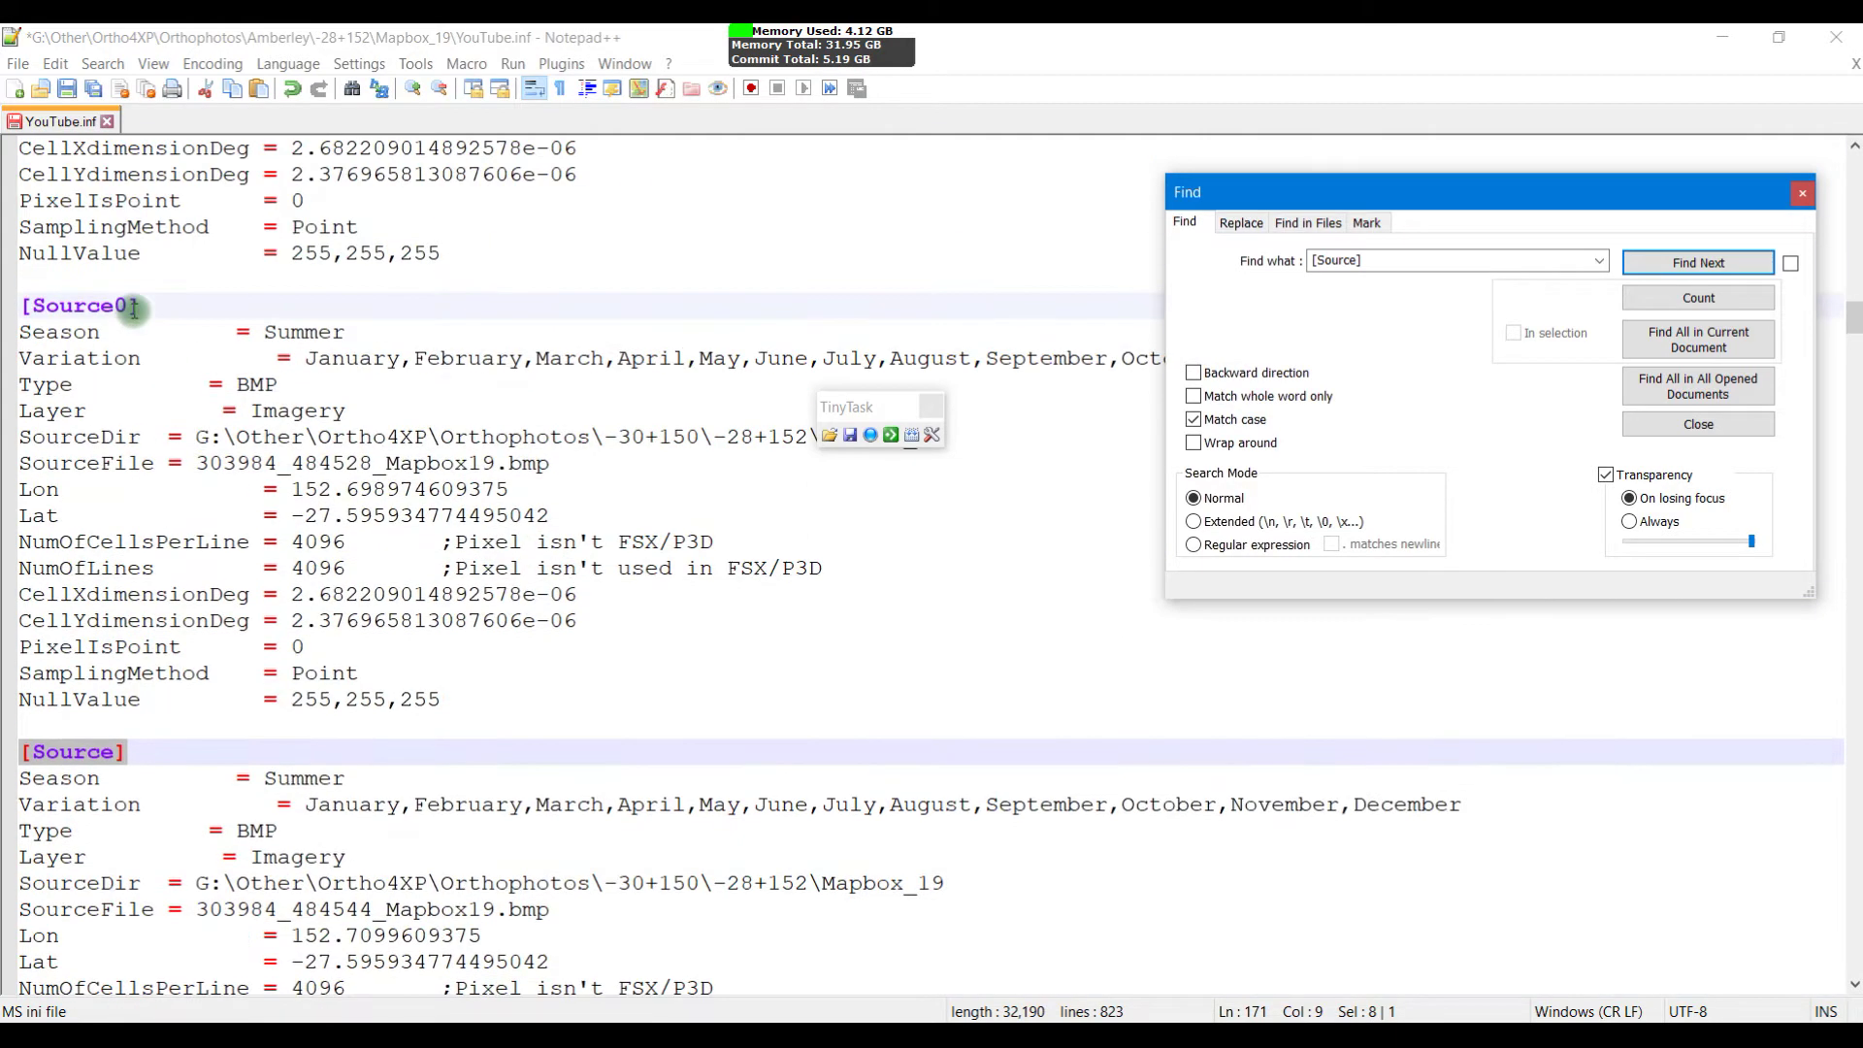
{"action": "left_click", "coordinate": [261, 245]}
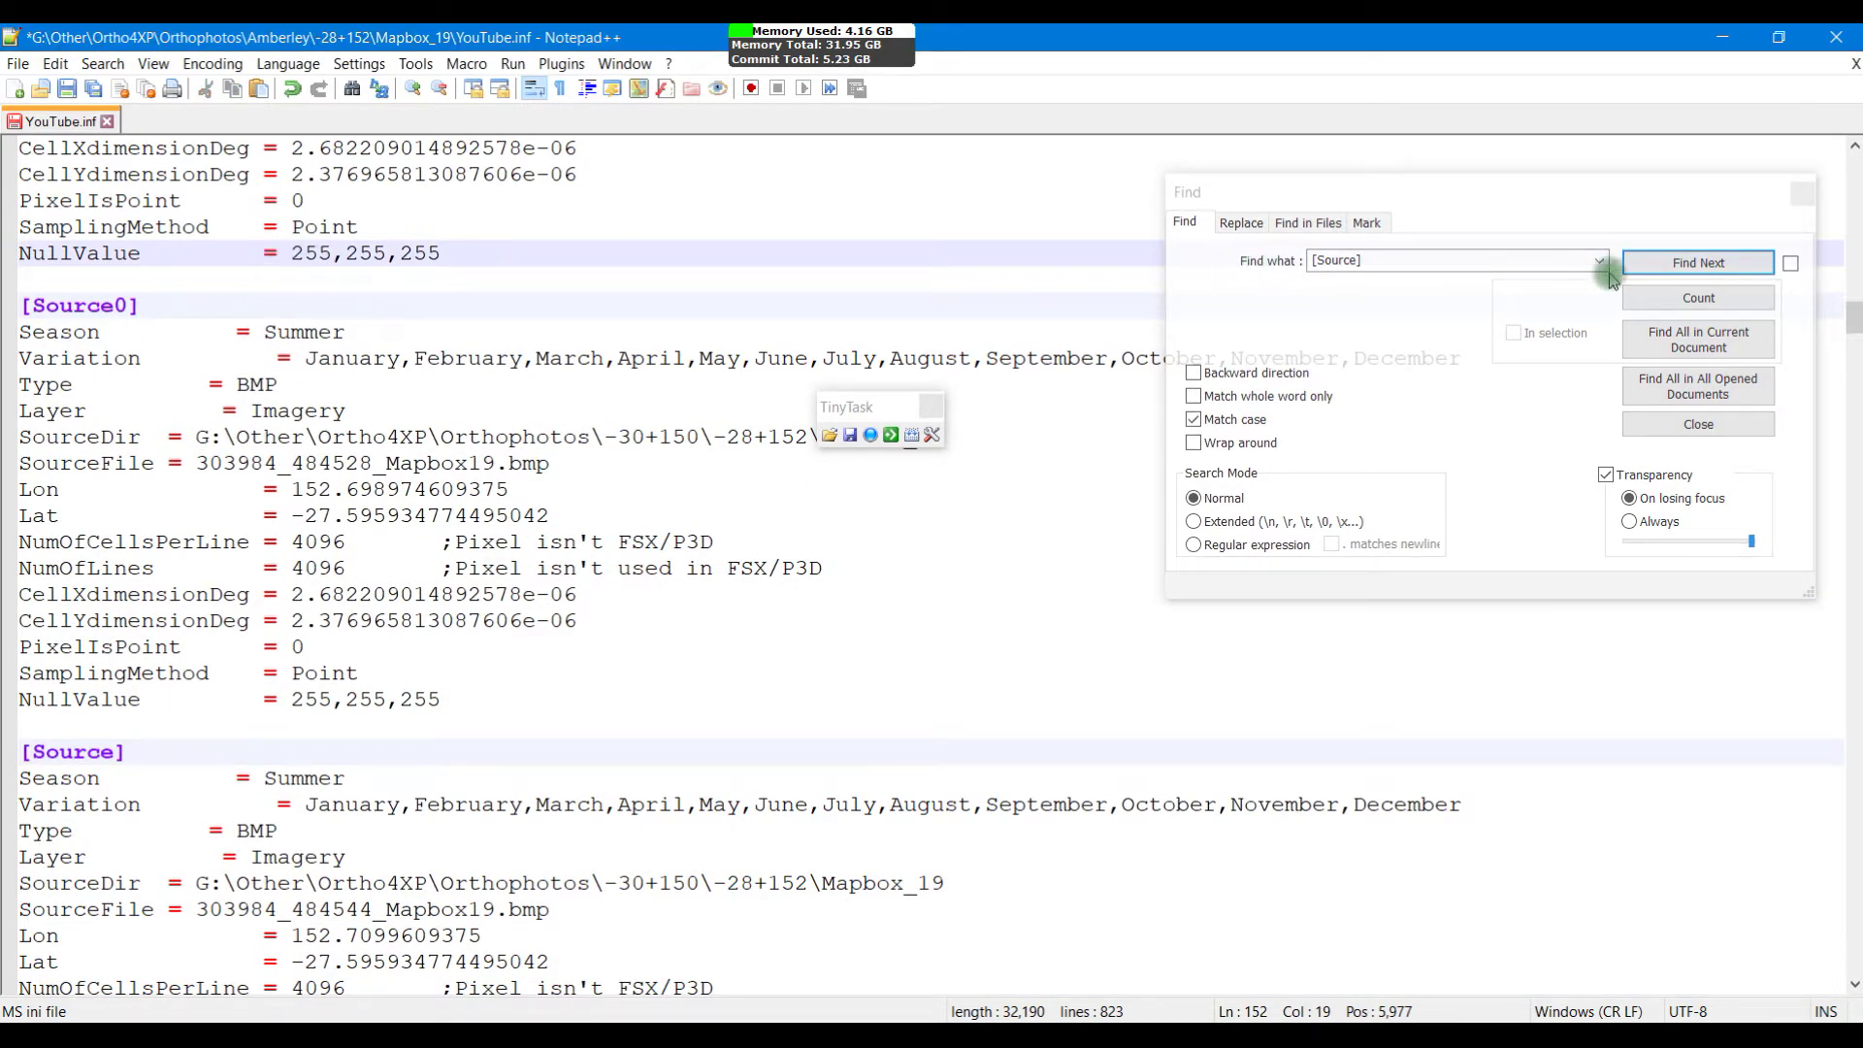
{"action": "left_click", "coordinate": [1659, 263]}
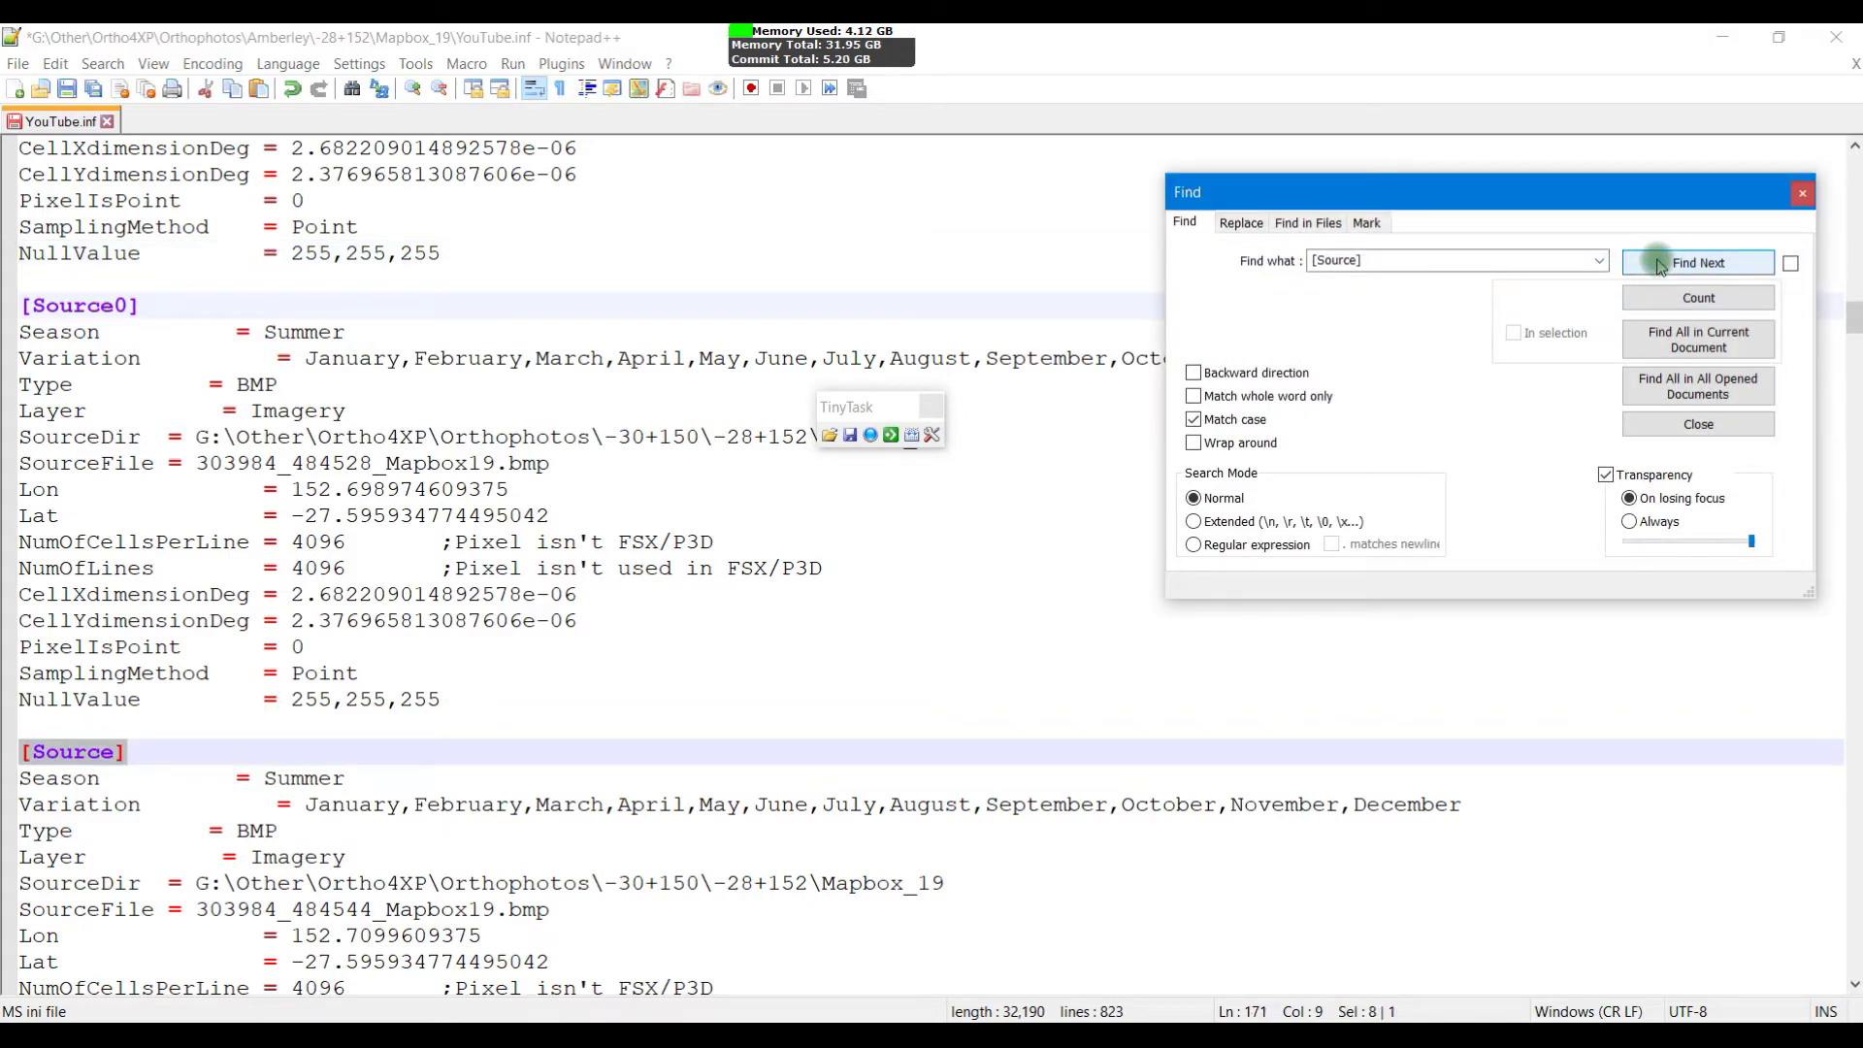
{"action": "scroll", "coordinate": [893, 288], "scroll_direction": "up", "scroll_amount": 11}
{"action": "left_click", "coordinate": [922, 280]}
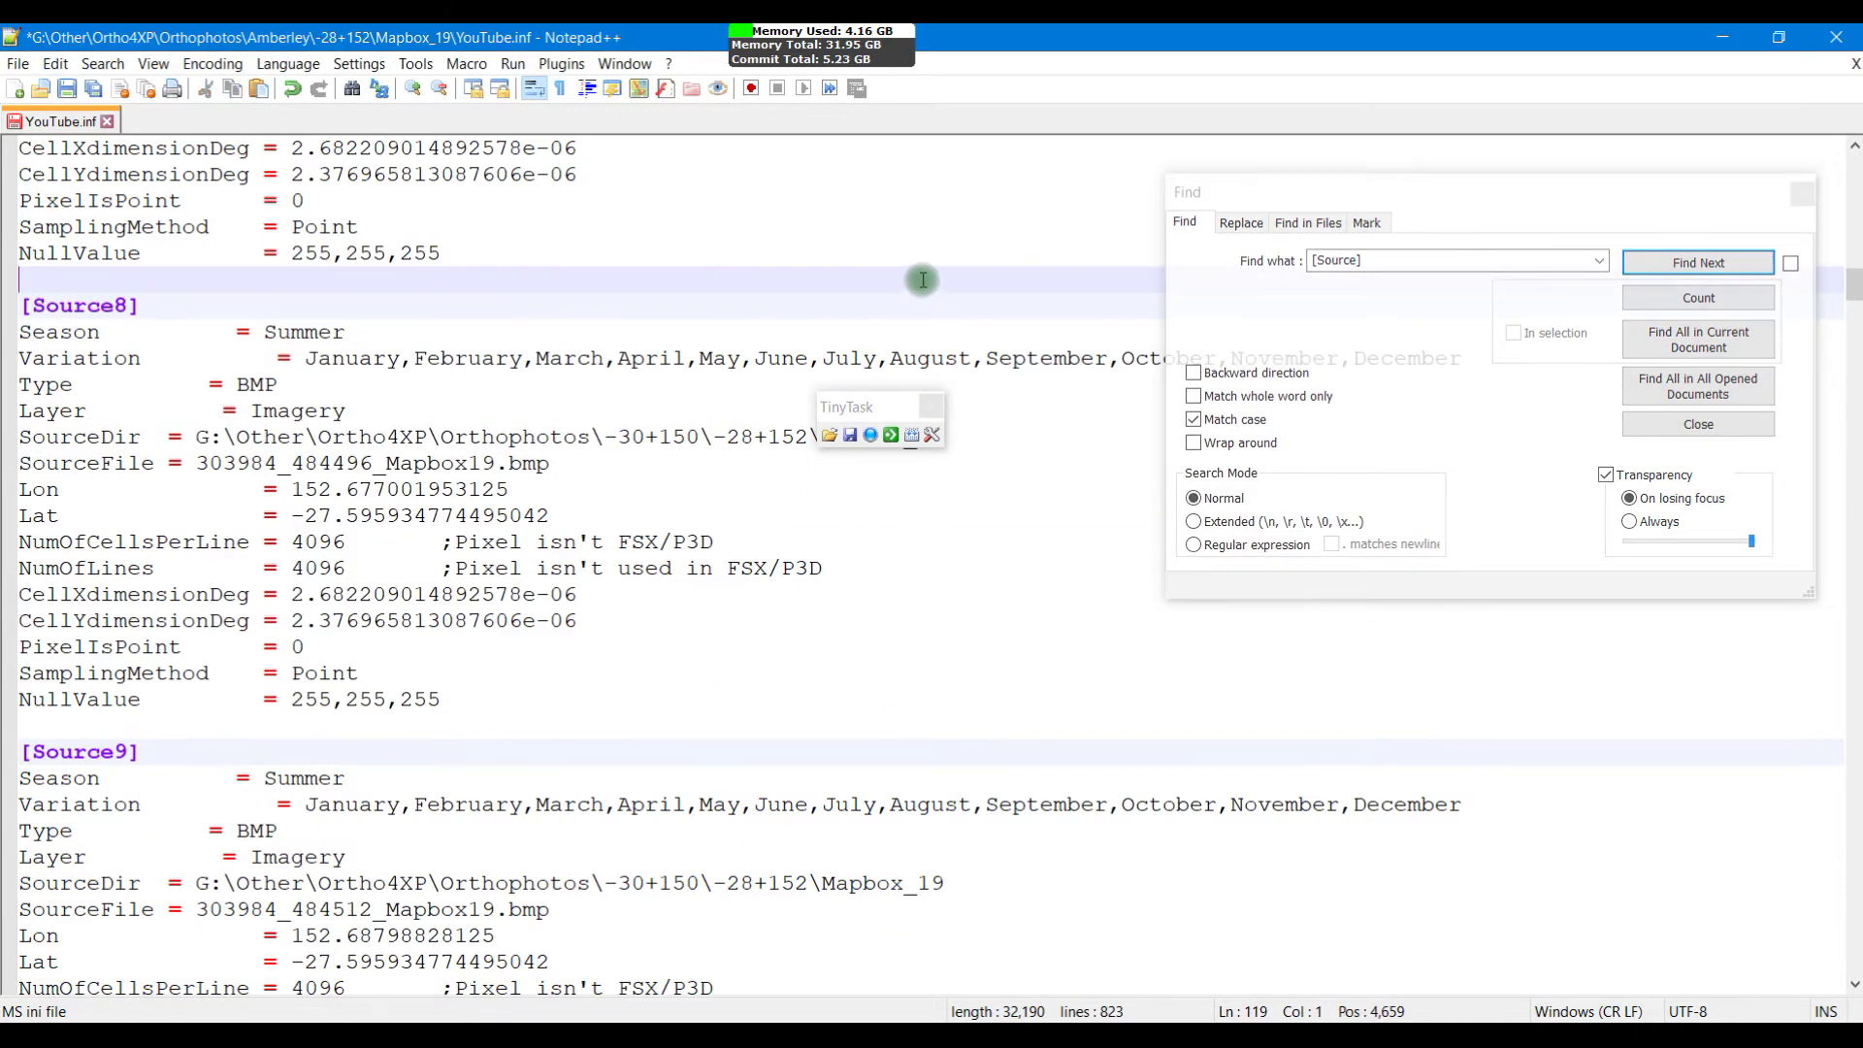
{"action": "left_click", "coordinate": [1664, 264]}
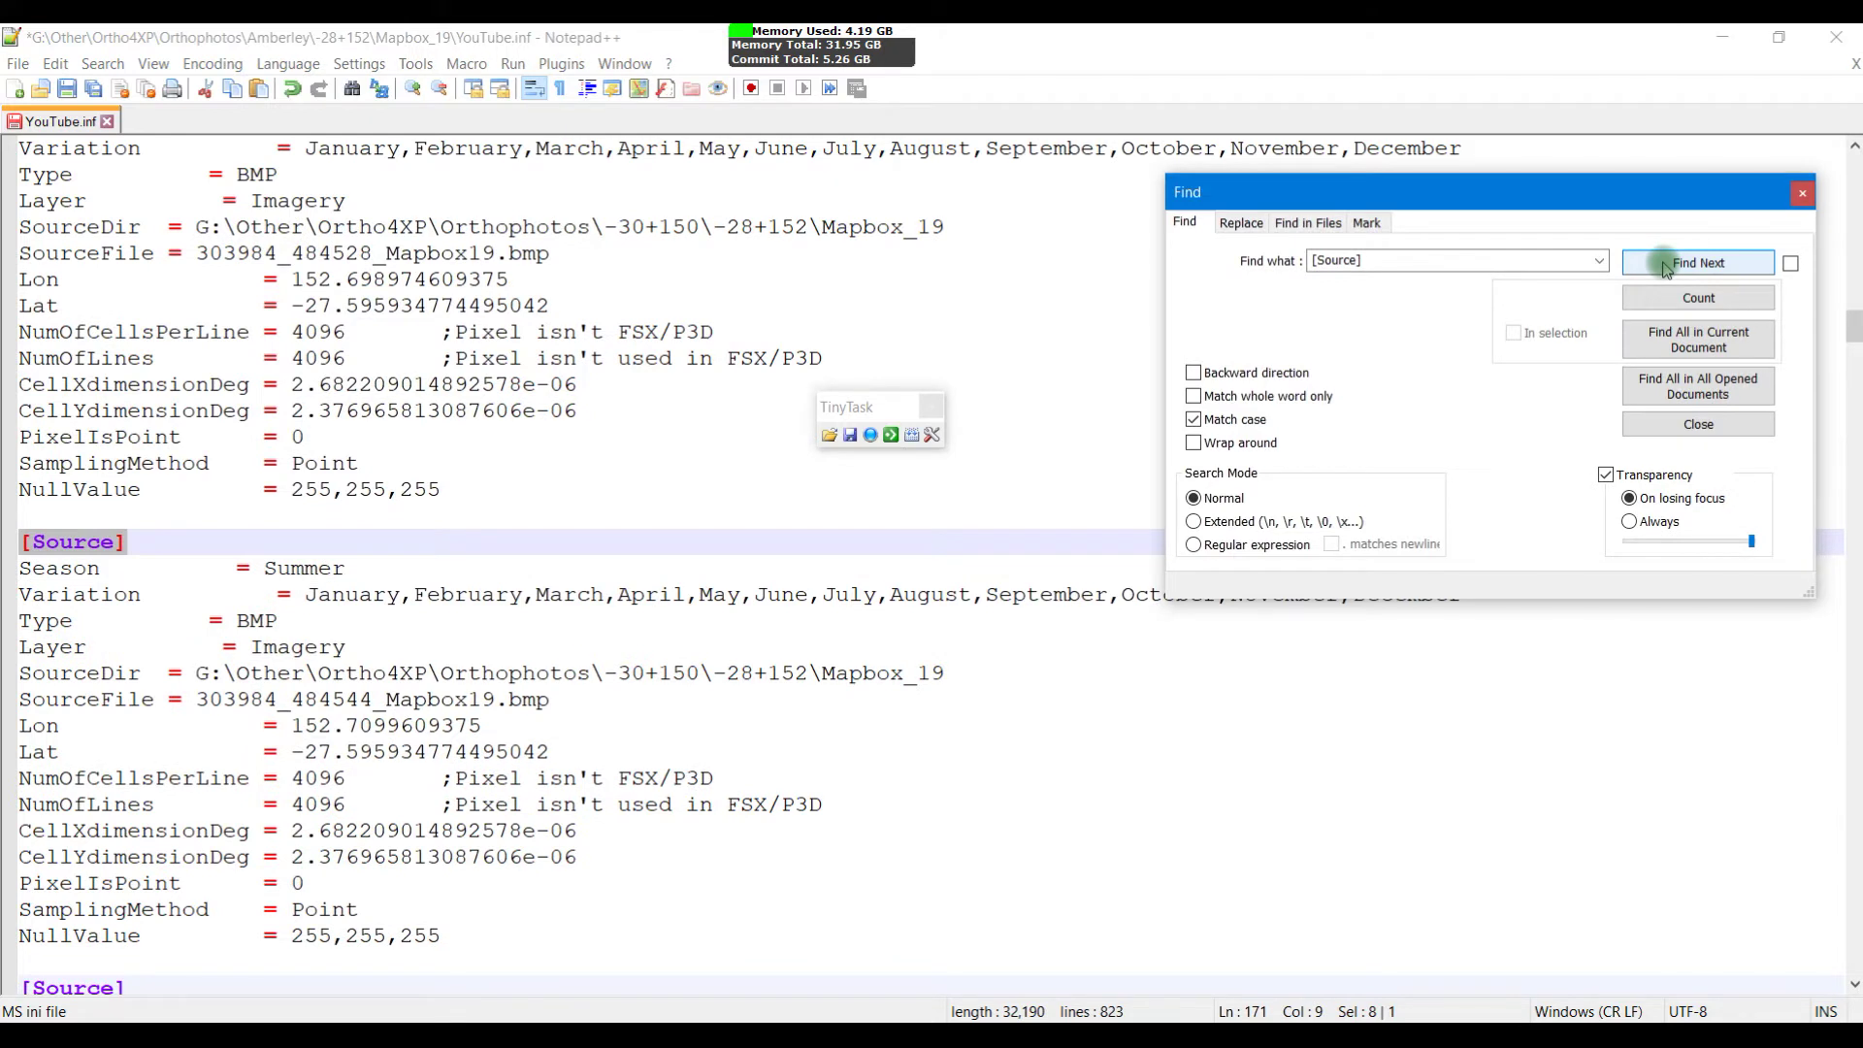
{"action": "left_click", "coordinate": [1699, 303]}
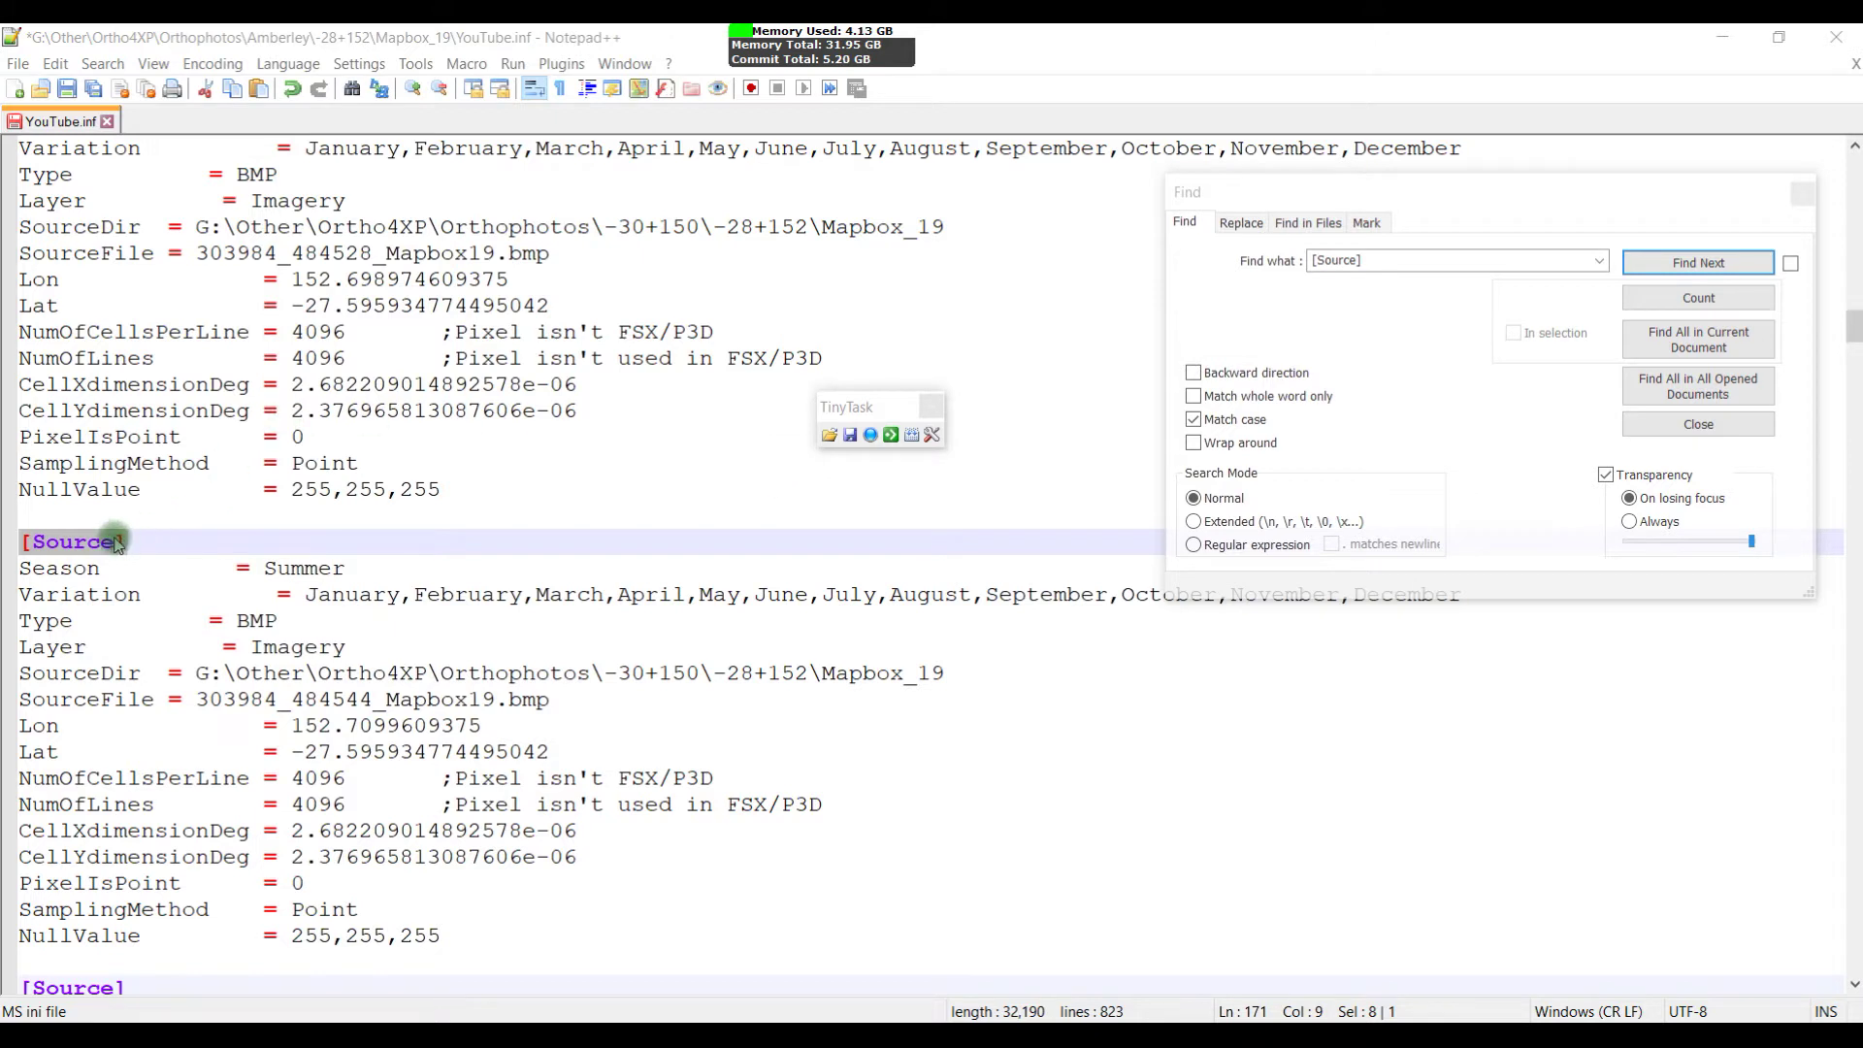
Step: Start a TinyTask recording and number the next four unnumbered headings as [Source1] through [Source4], using the [Source] search between pairs
{"action": "left_click", "coordinate": [871, 438]}
{"action": "left_click", "coordinate": [114, 541]}
{"action": "type", "text": "1"}
{"action": "left_click", "coordinate": [113, 987]}
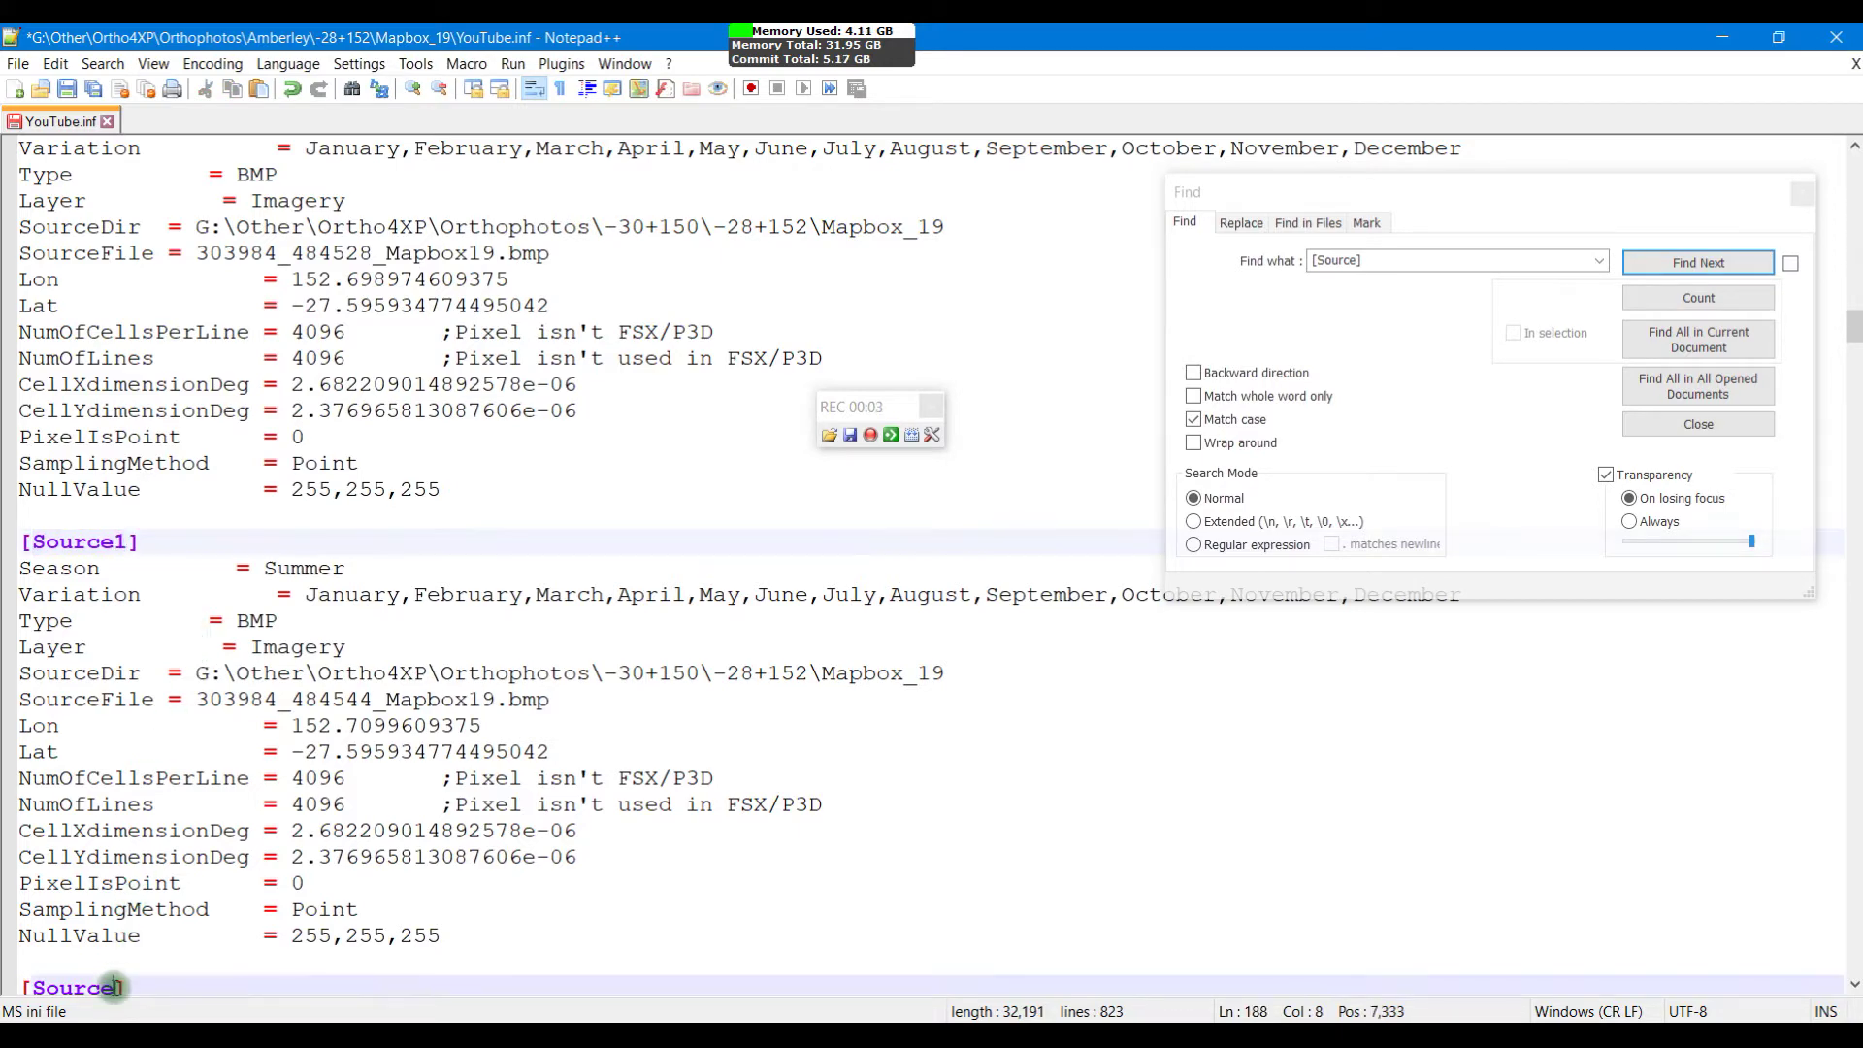
{"action": "type", "text": "2"}
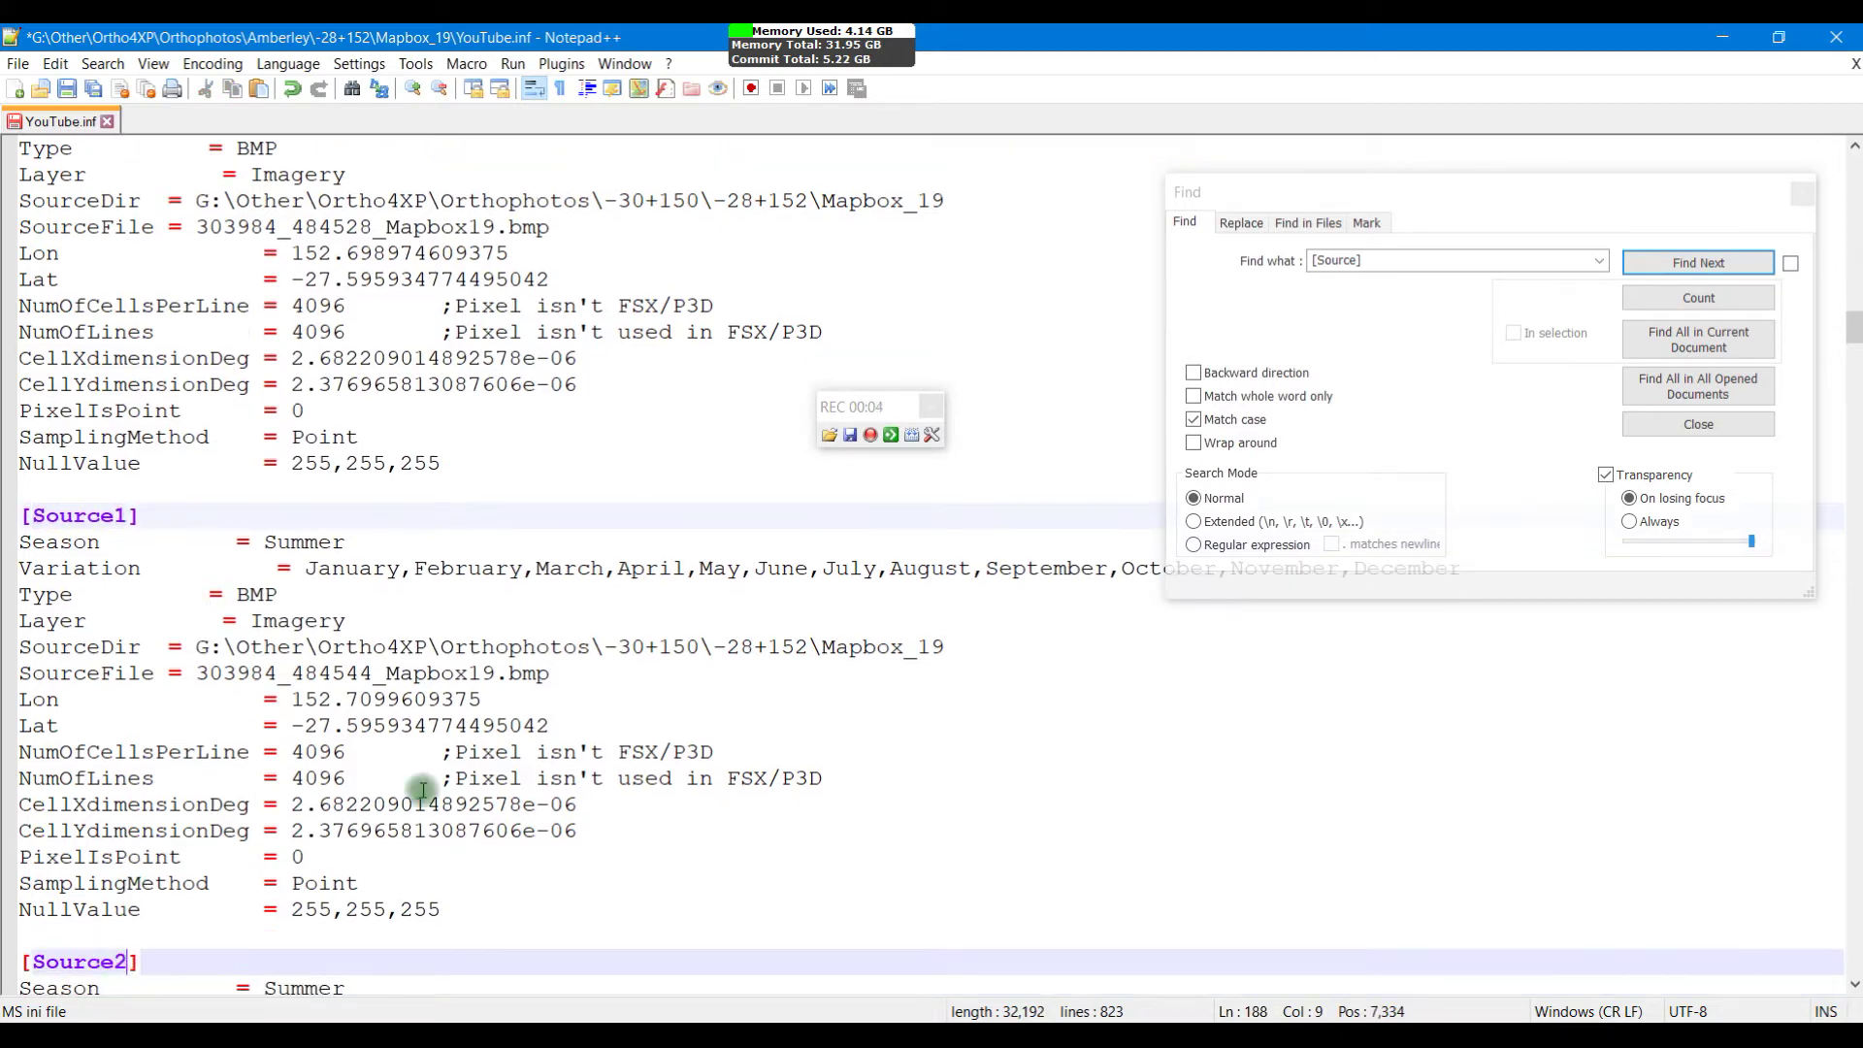
{"action": "left_click", "coordinate": [1698, 263]}
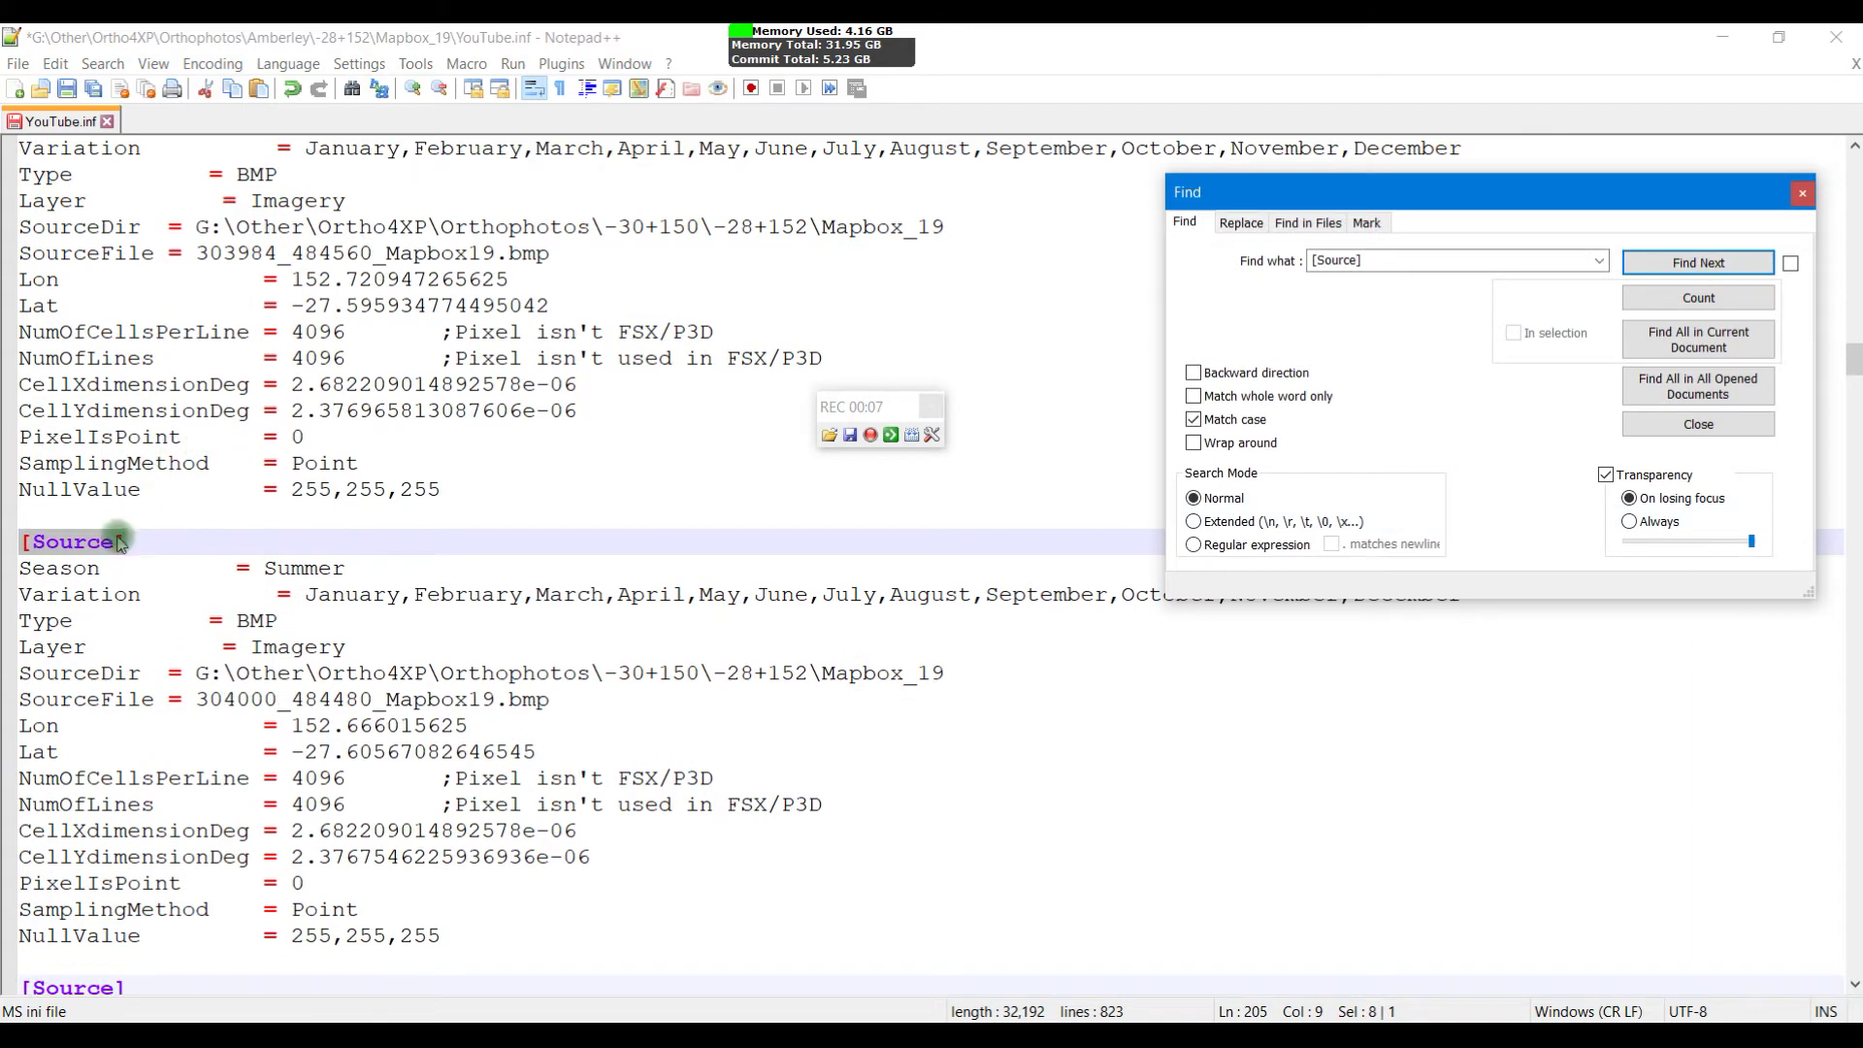
{"action": "left_click", "coordinate": [118, 542]}
{"action": "type", "text": "3"}
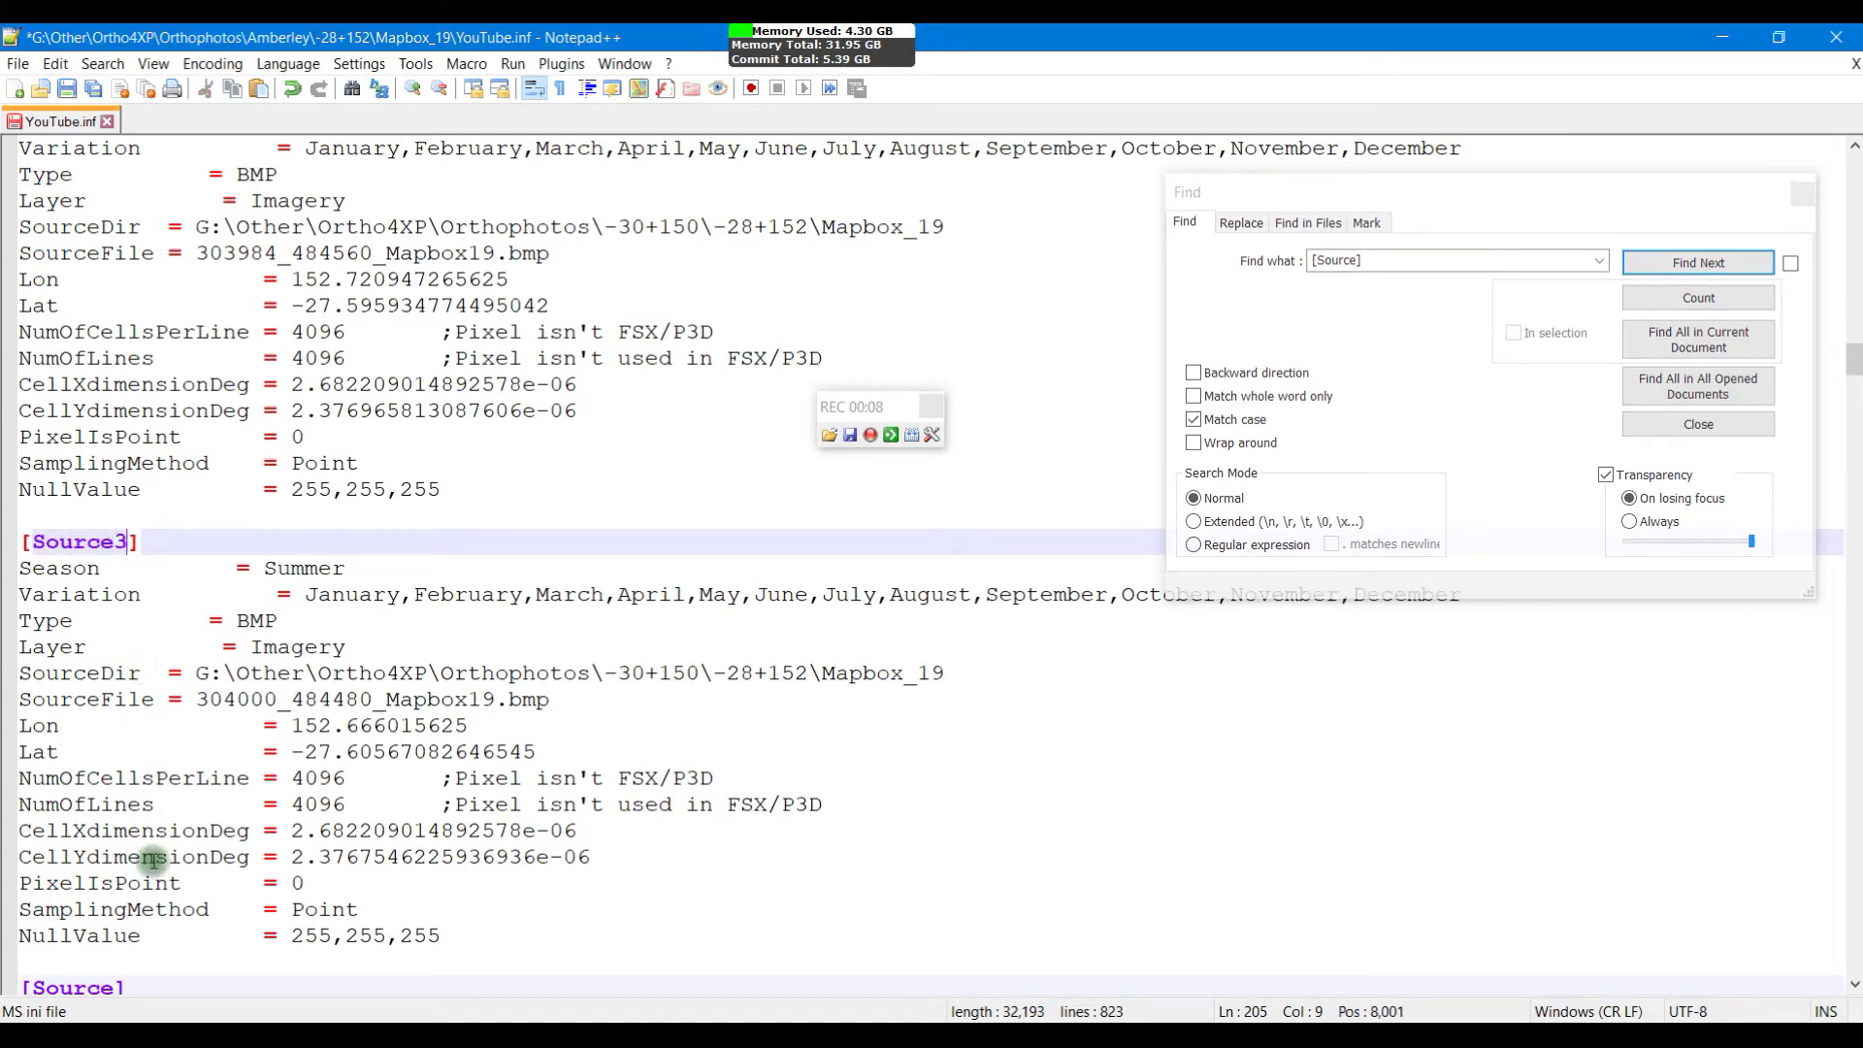
{"action": "left_click", "coordinate": [113, 987]}
{"action": "type", "text": "4"}
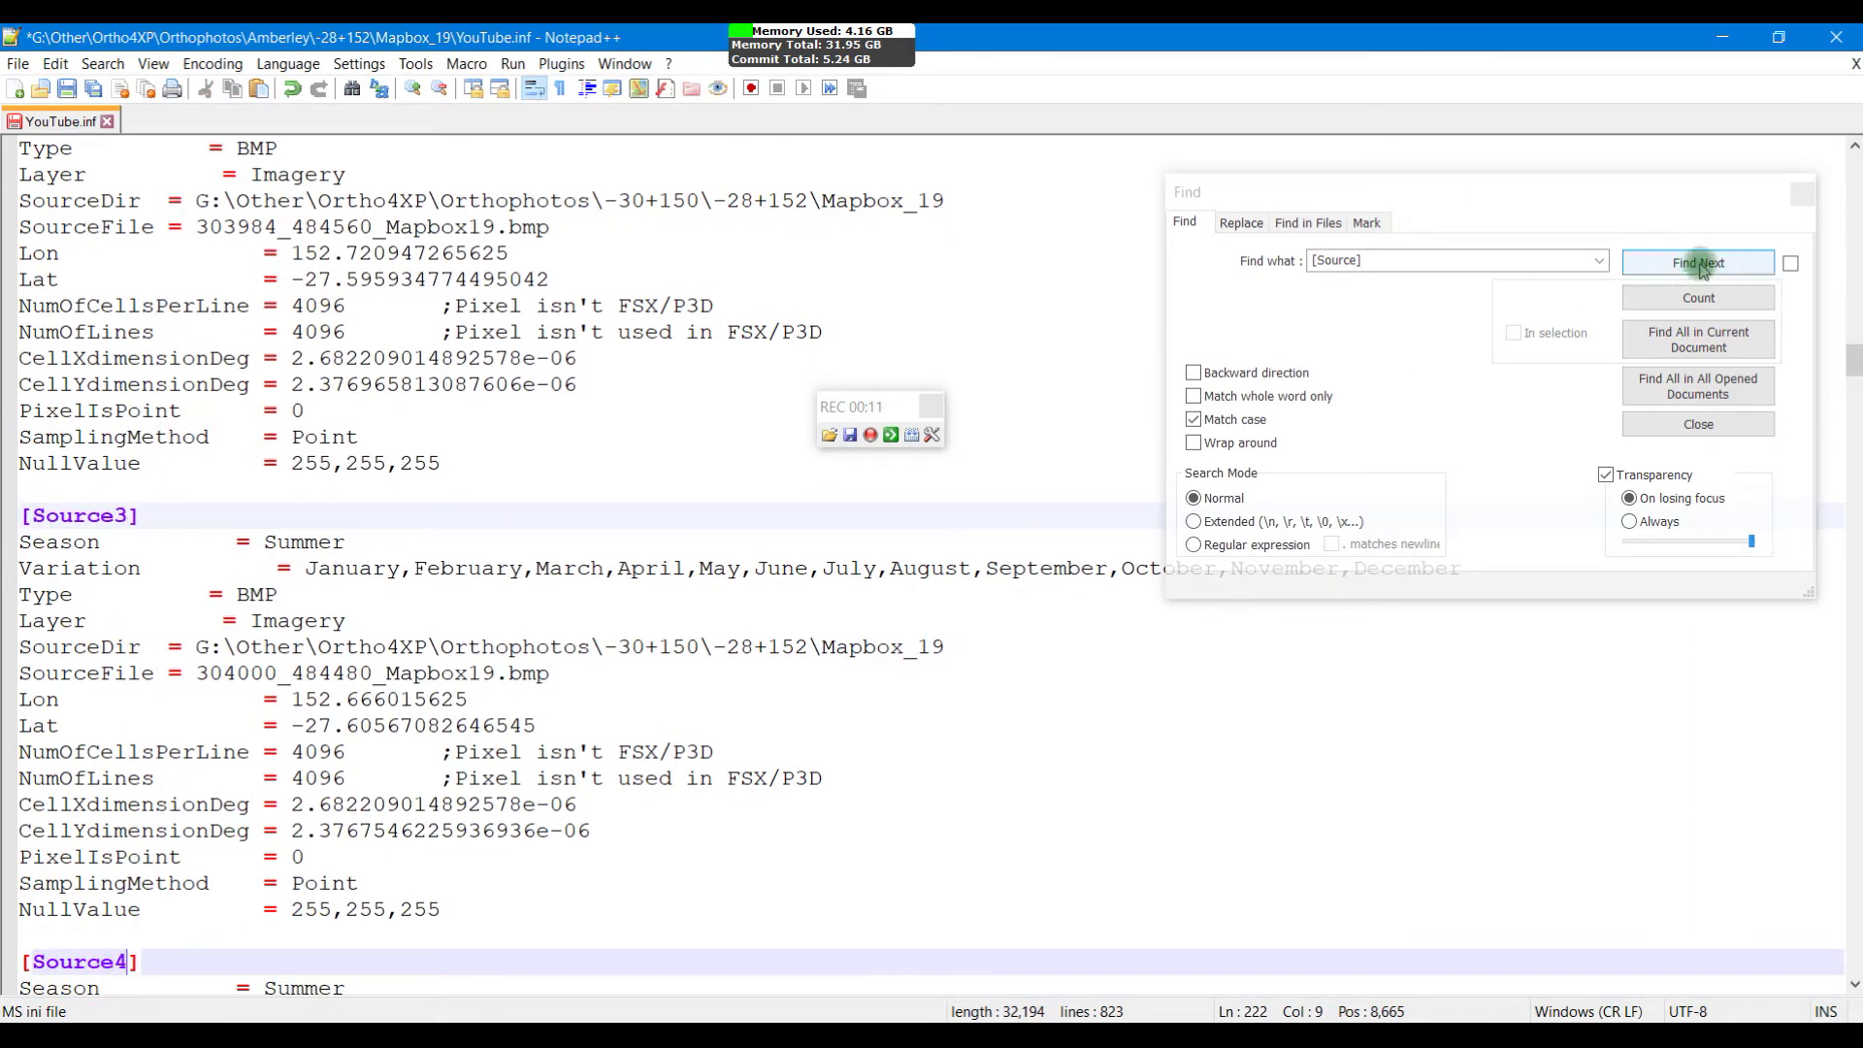
Step: Find the next unnumbered headings and number four of them as [Source5] through [Source8]
{"action": "left_click", "coordinate": [1701, 264]}
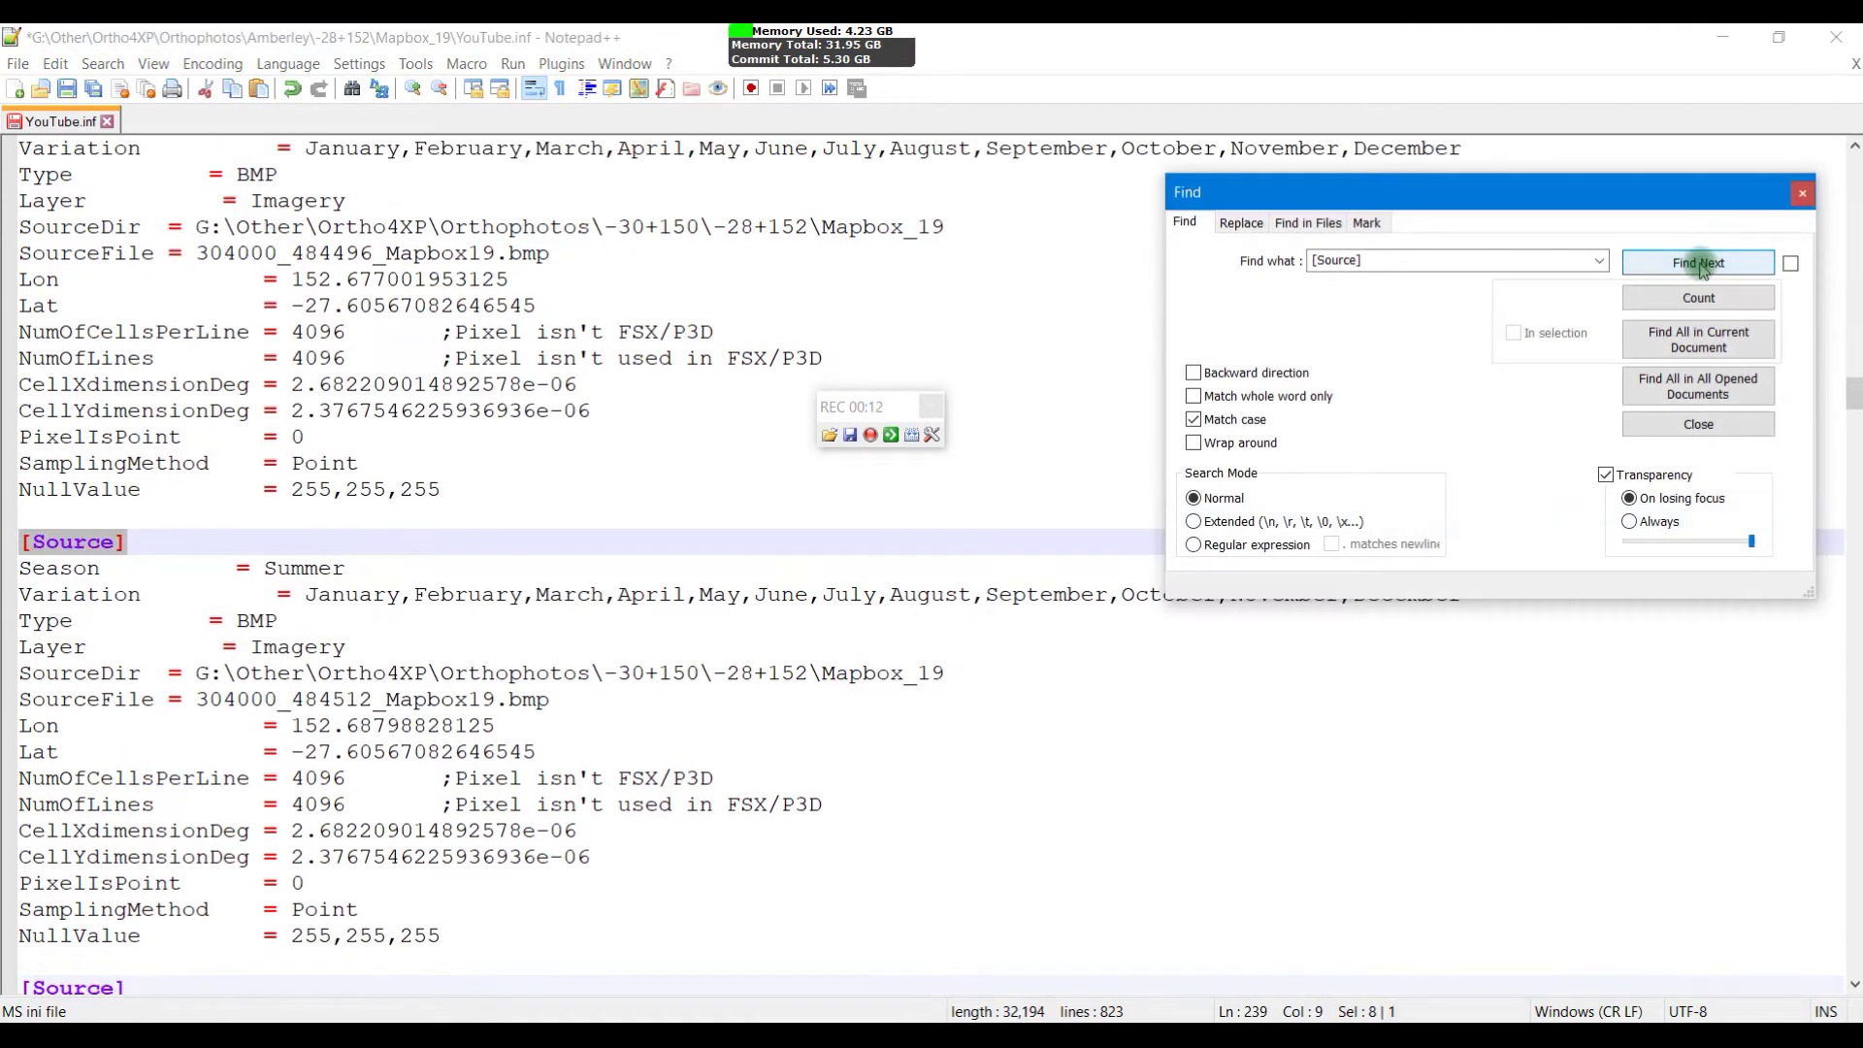
{"action": "left_click", "coordinate": [115, 542]}
{"action": "type", "text": "5"}
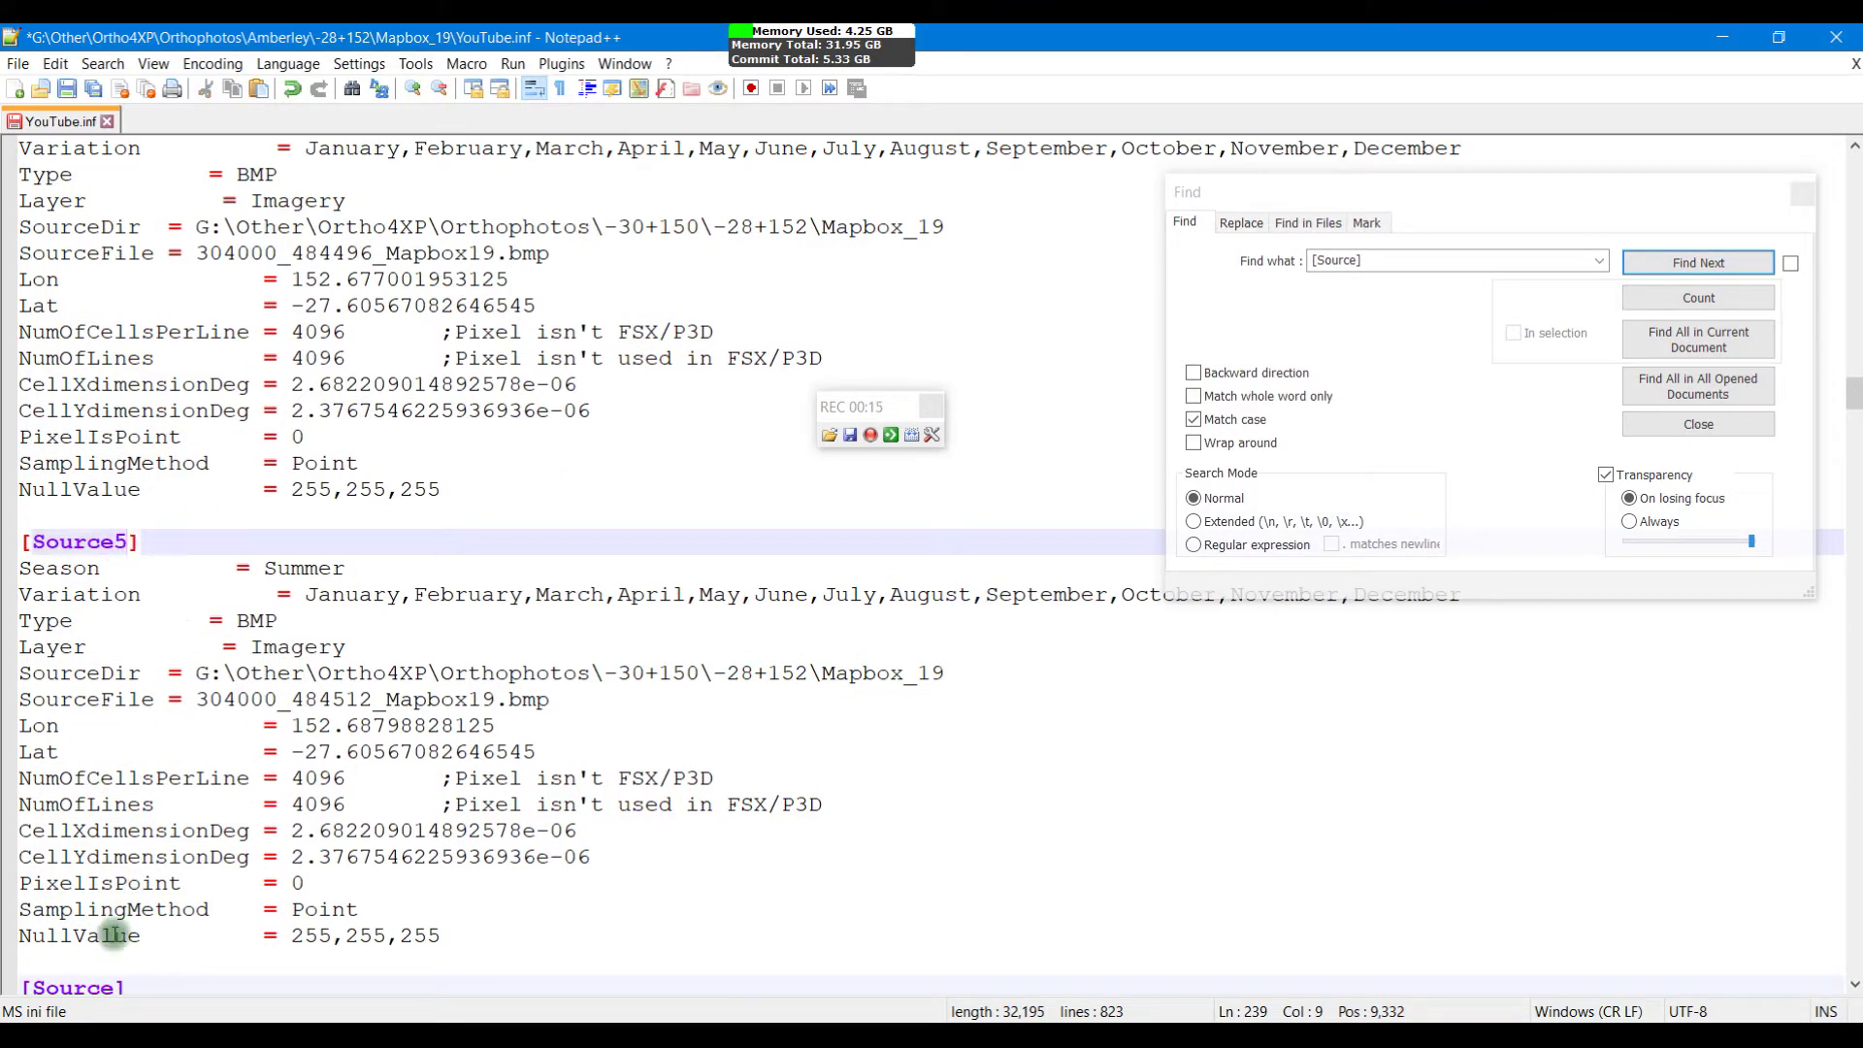
{"action": "left_click", "coordinate": [114, 987]}
{"action": "type", "text": "6"}
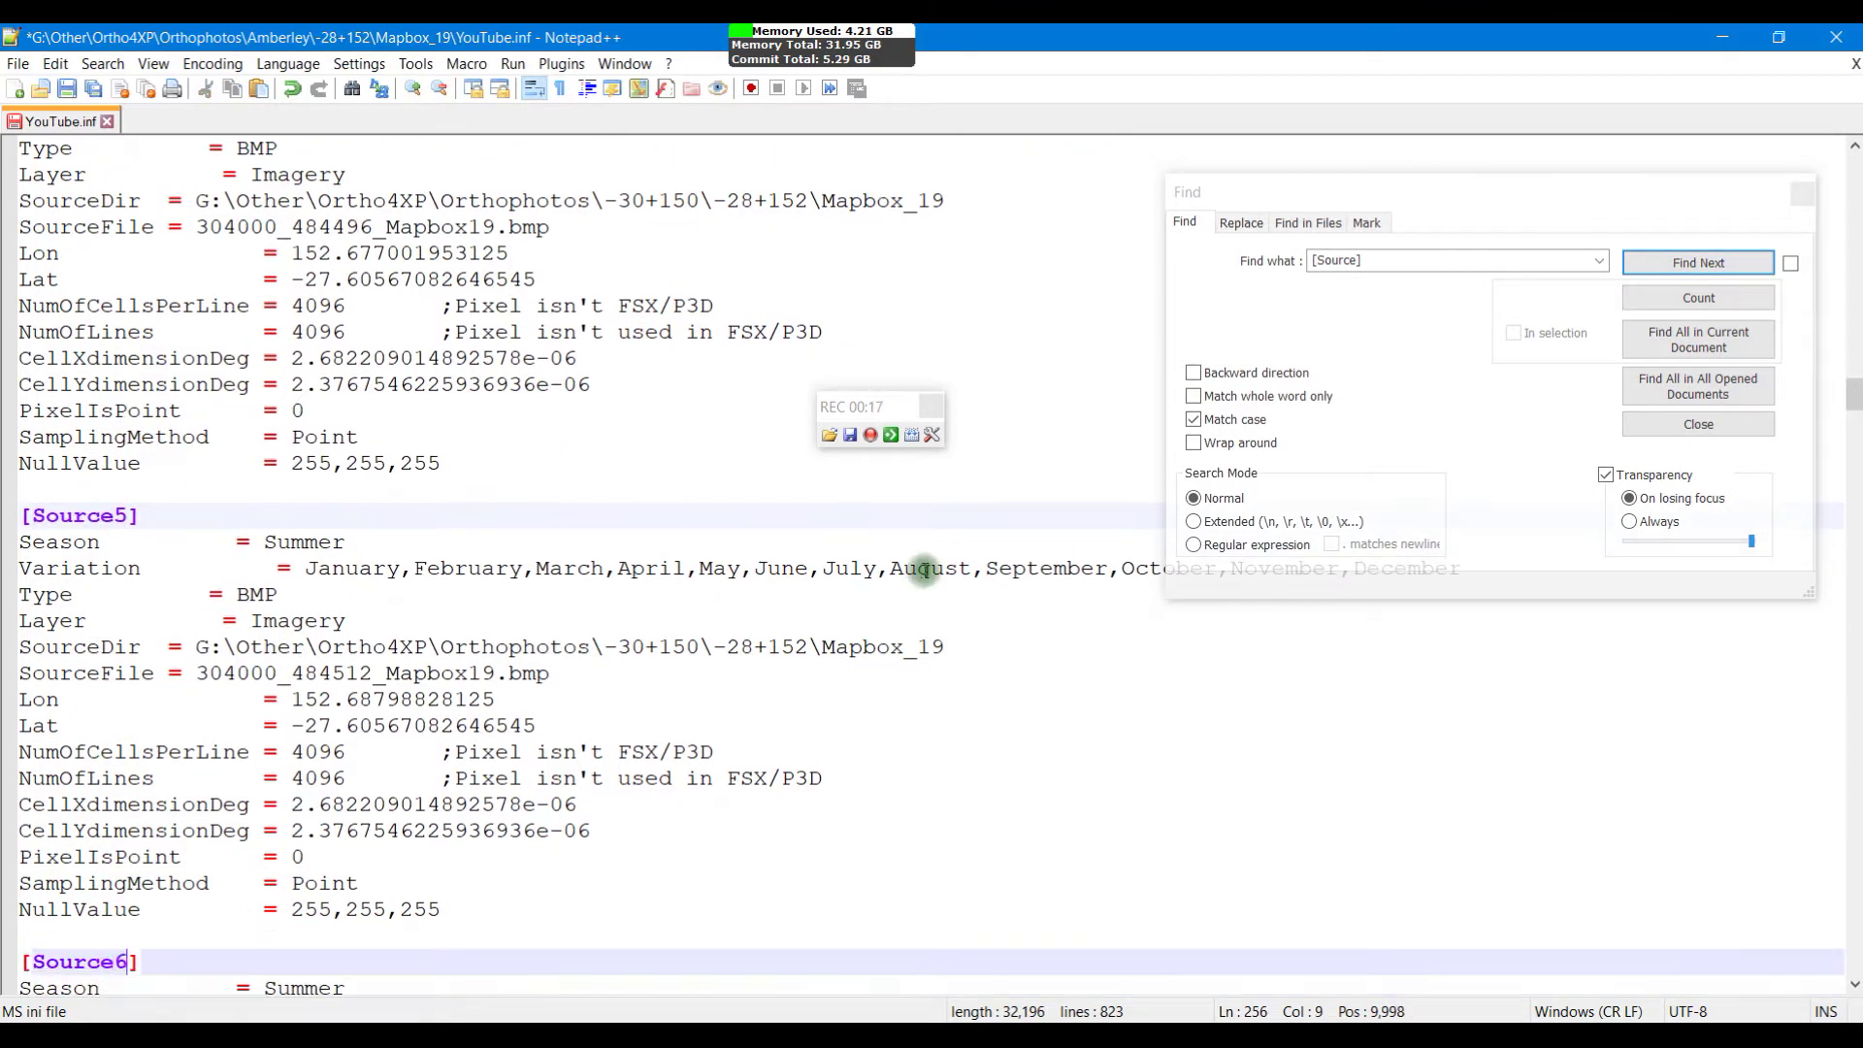
{"action": "left_click", "coordinate": [1700, 263]}
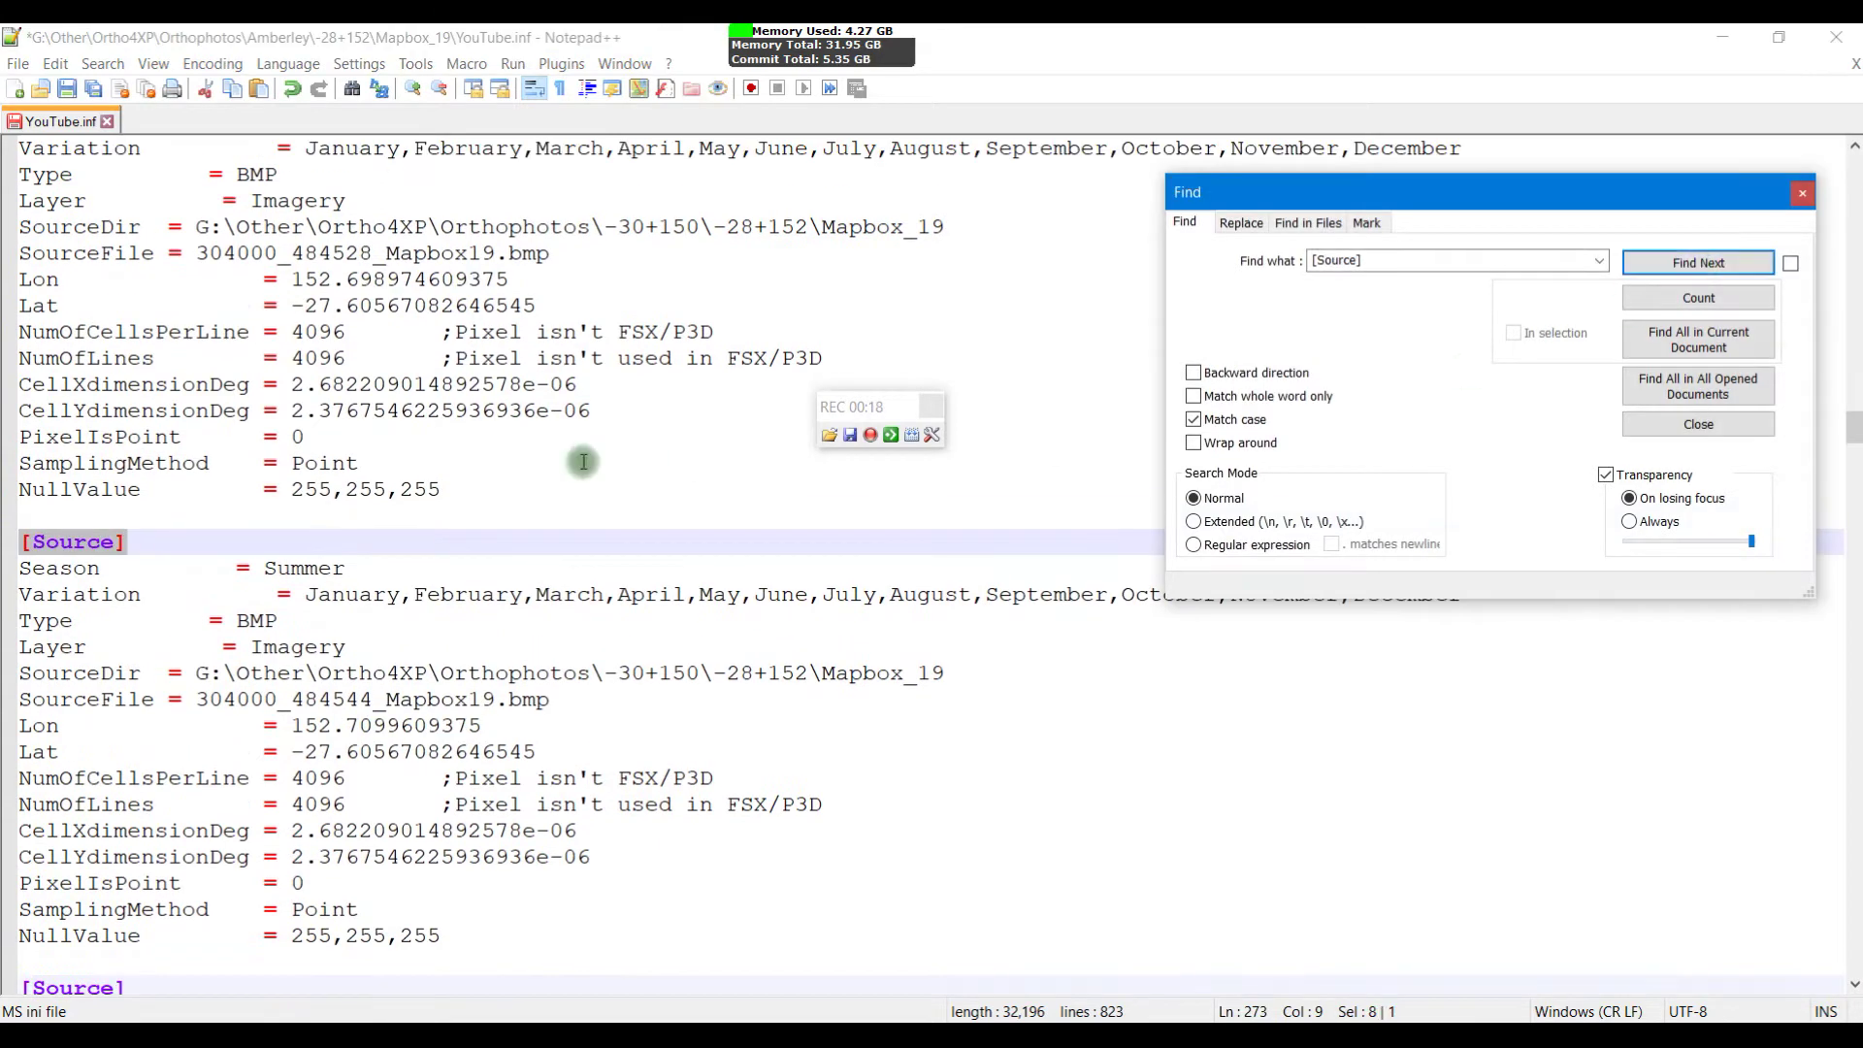
{"action": "left_click", "coordinate": [114, 542]}
{"action": "type", "text": "7"}
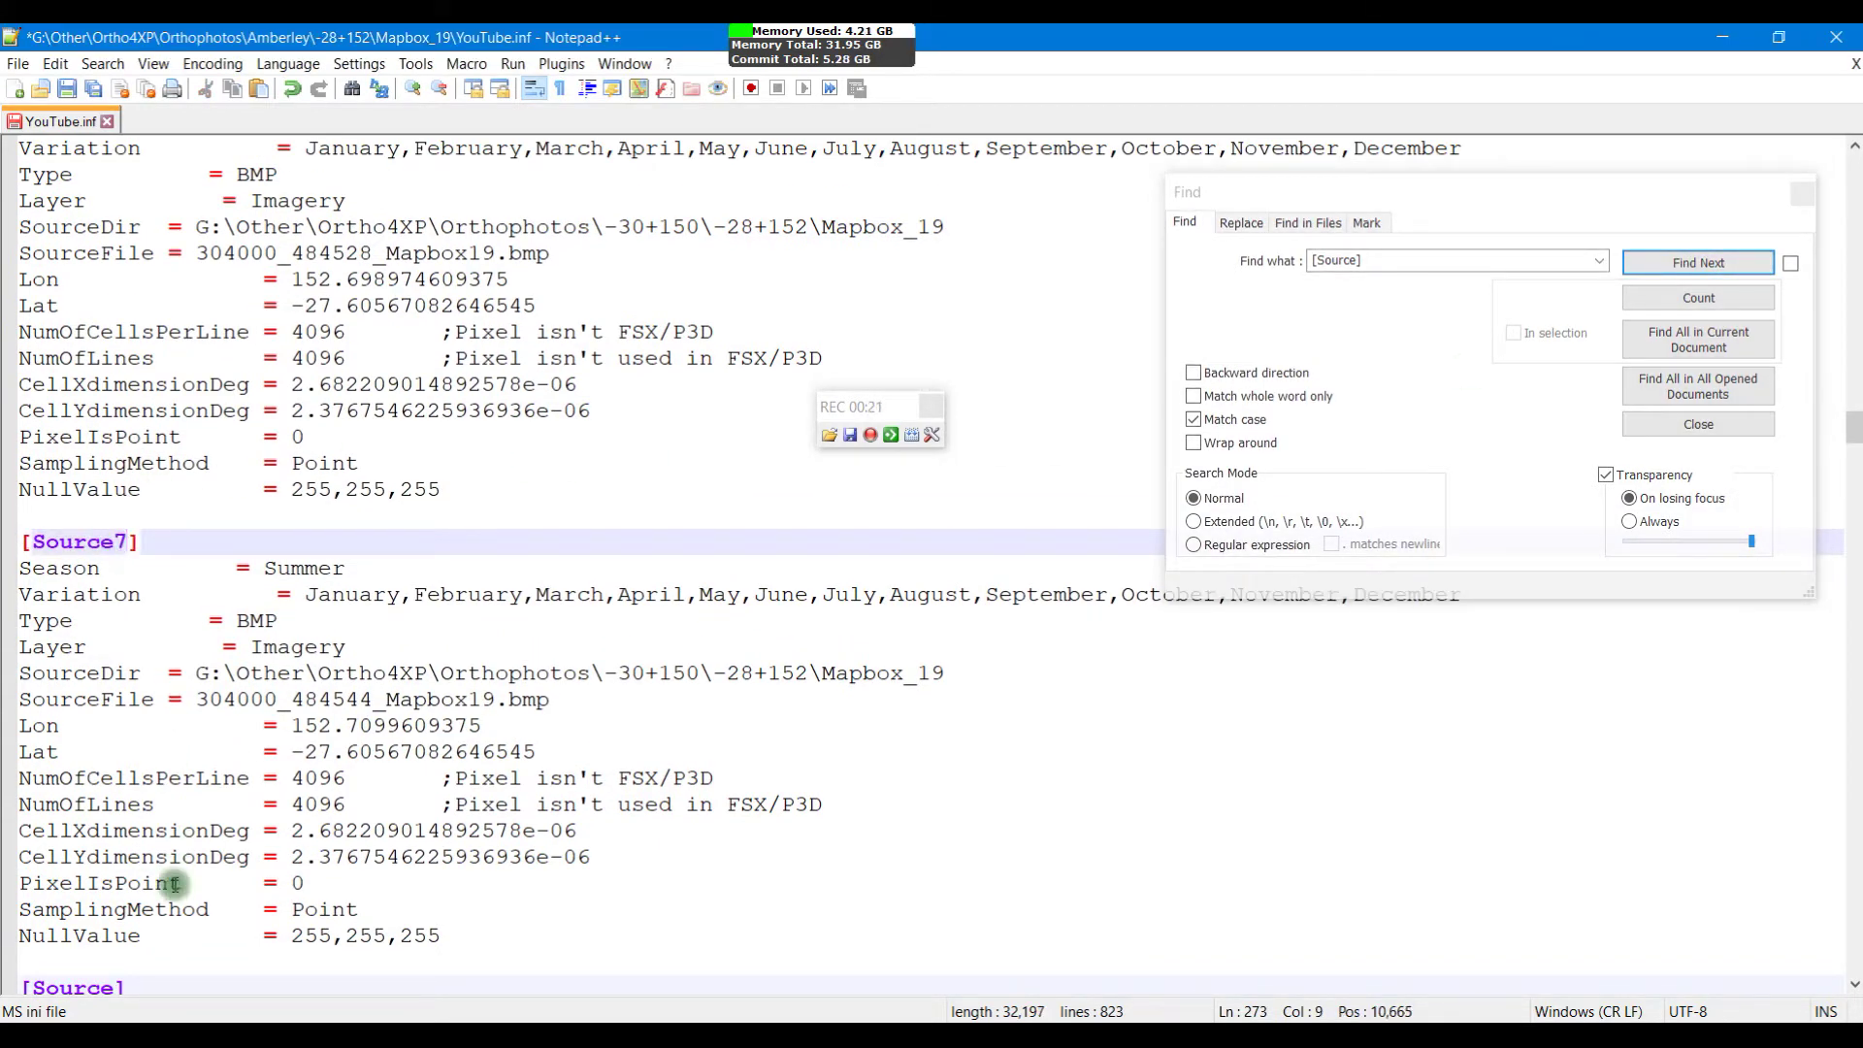
{"action": "left_click", "coordinate": [114, 987]}
{"action": "type", "text": "8"}
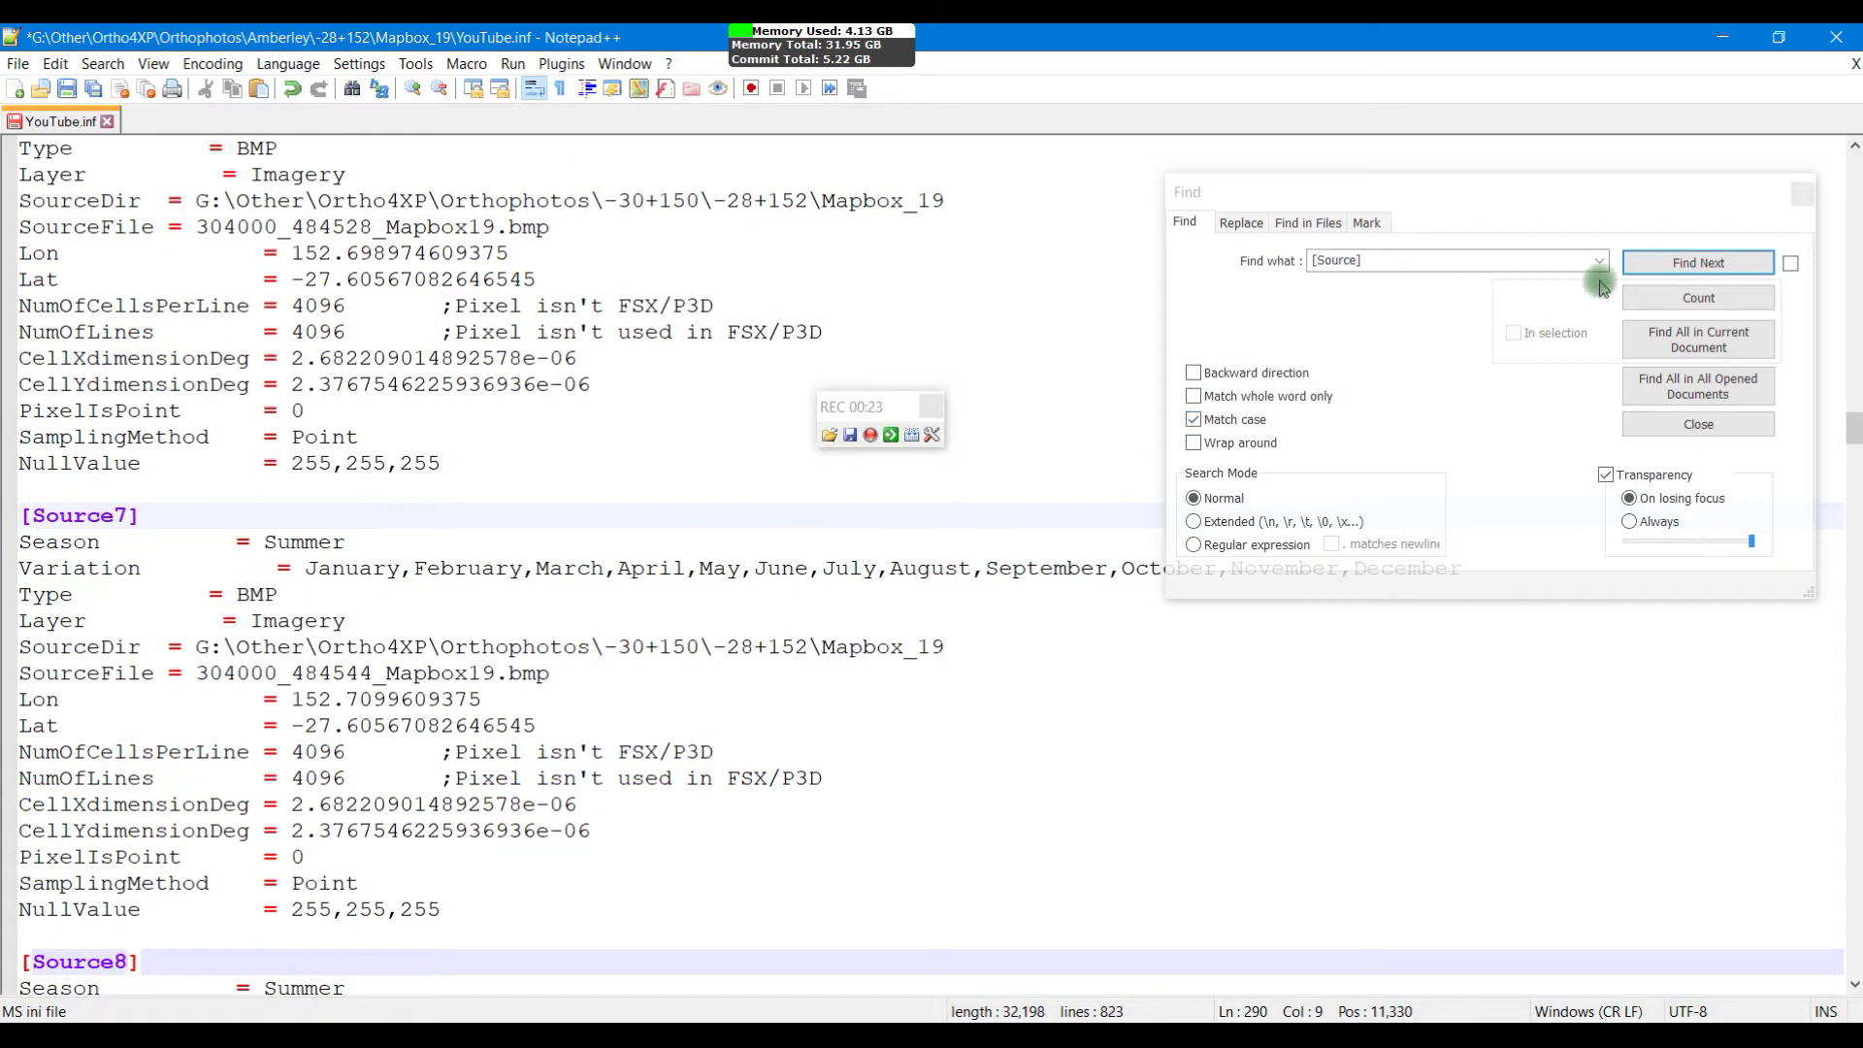
Step: Add 9 and 0 to the next two [Source] headings and stop the TinyTask recording with the following unnumbered heading found
{"action": "left_click", "coordinate": [1656, 265]}
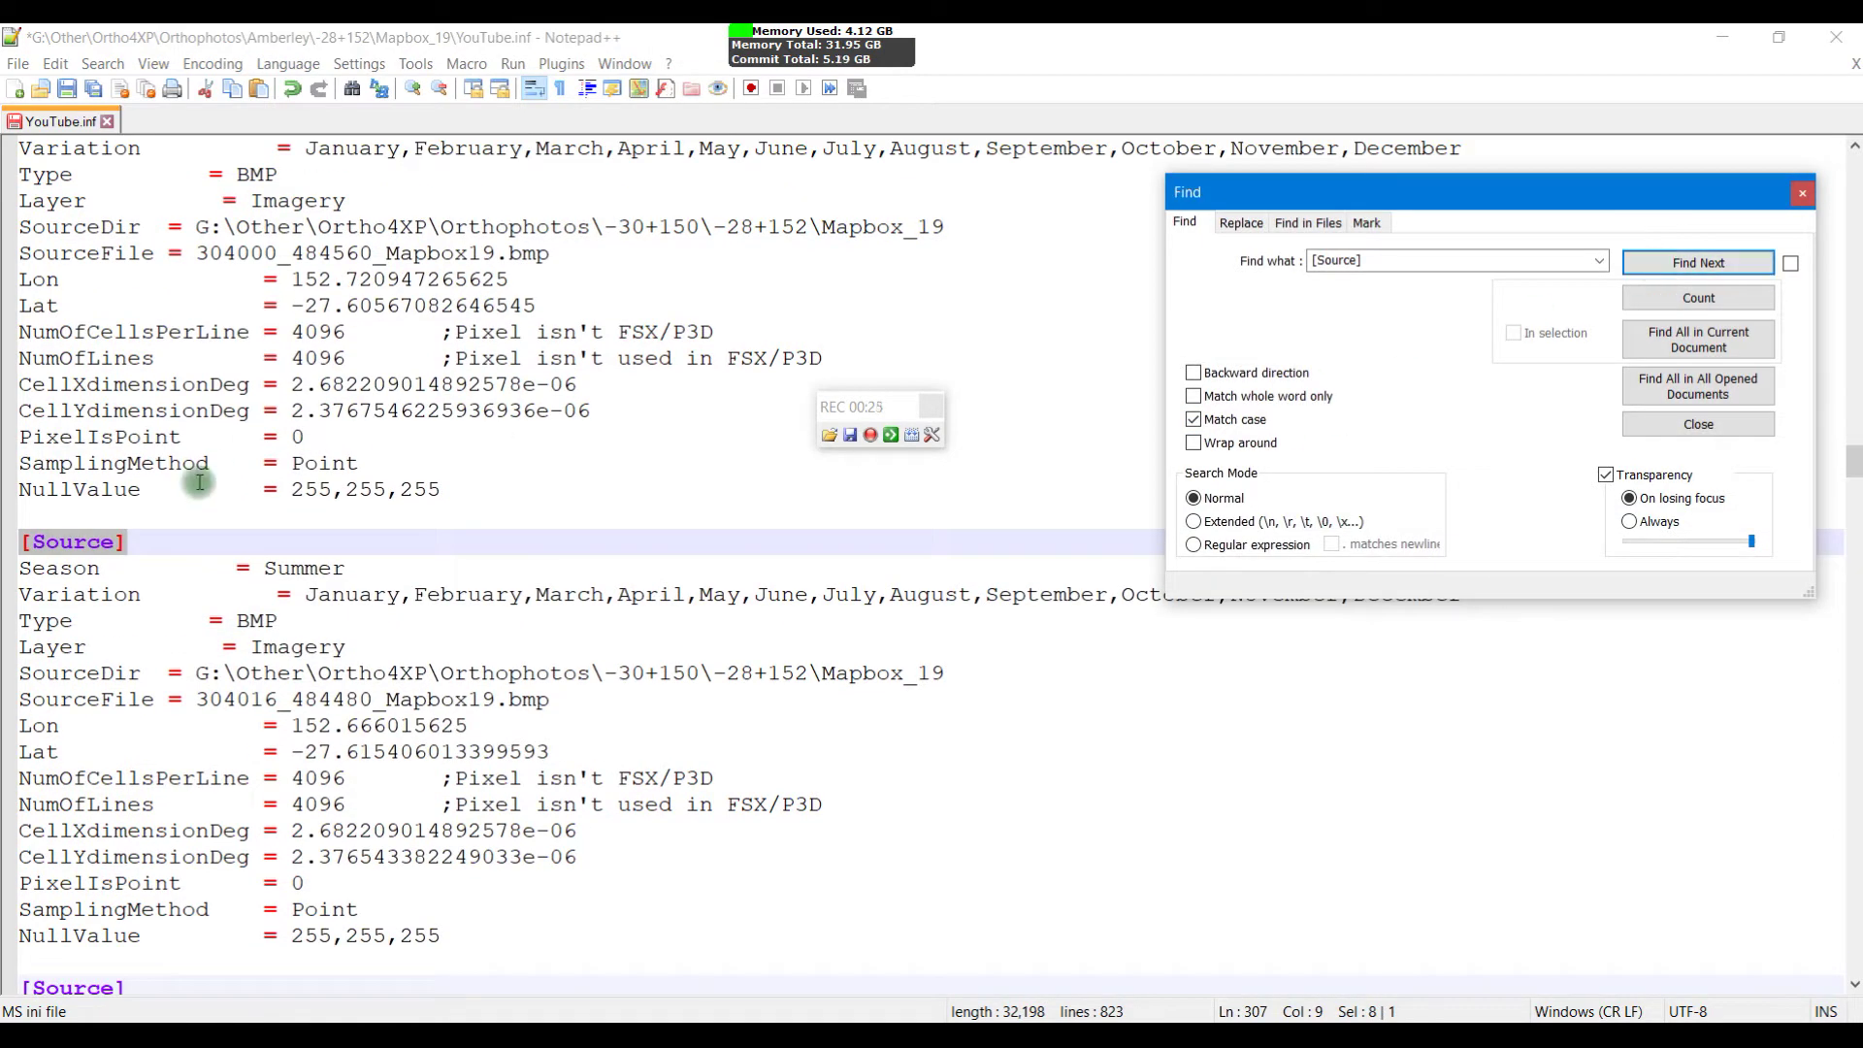
{"action": "left_click", "coordinate": [114, 543]}
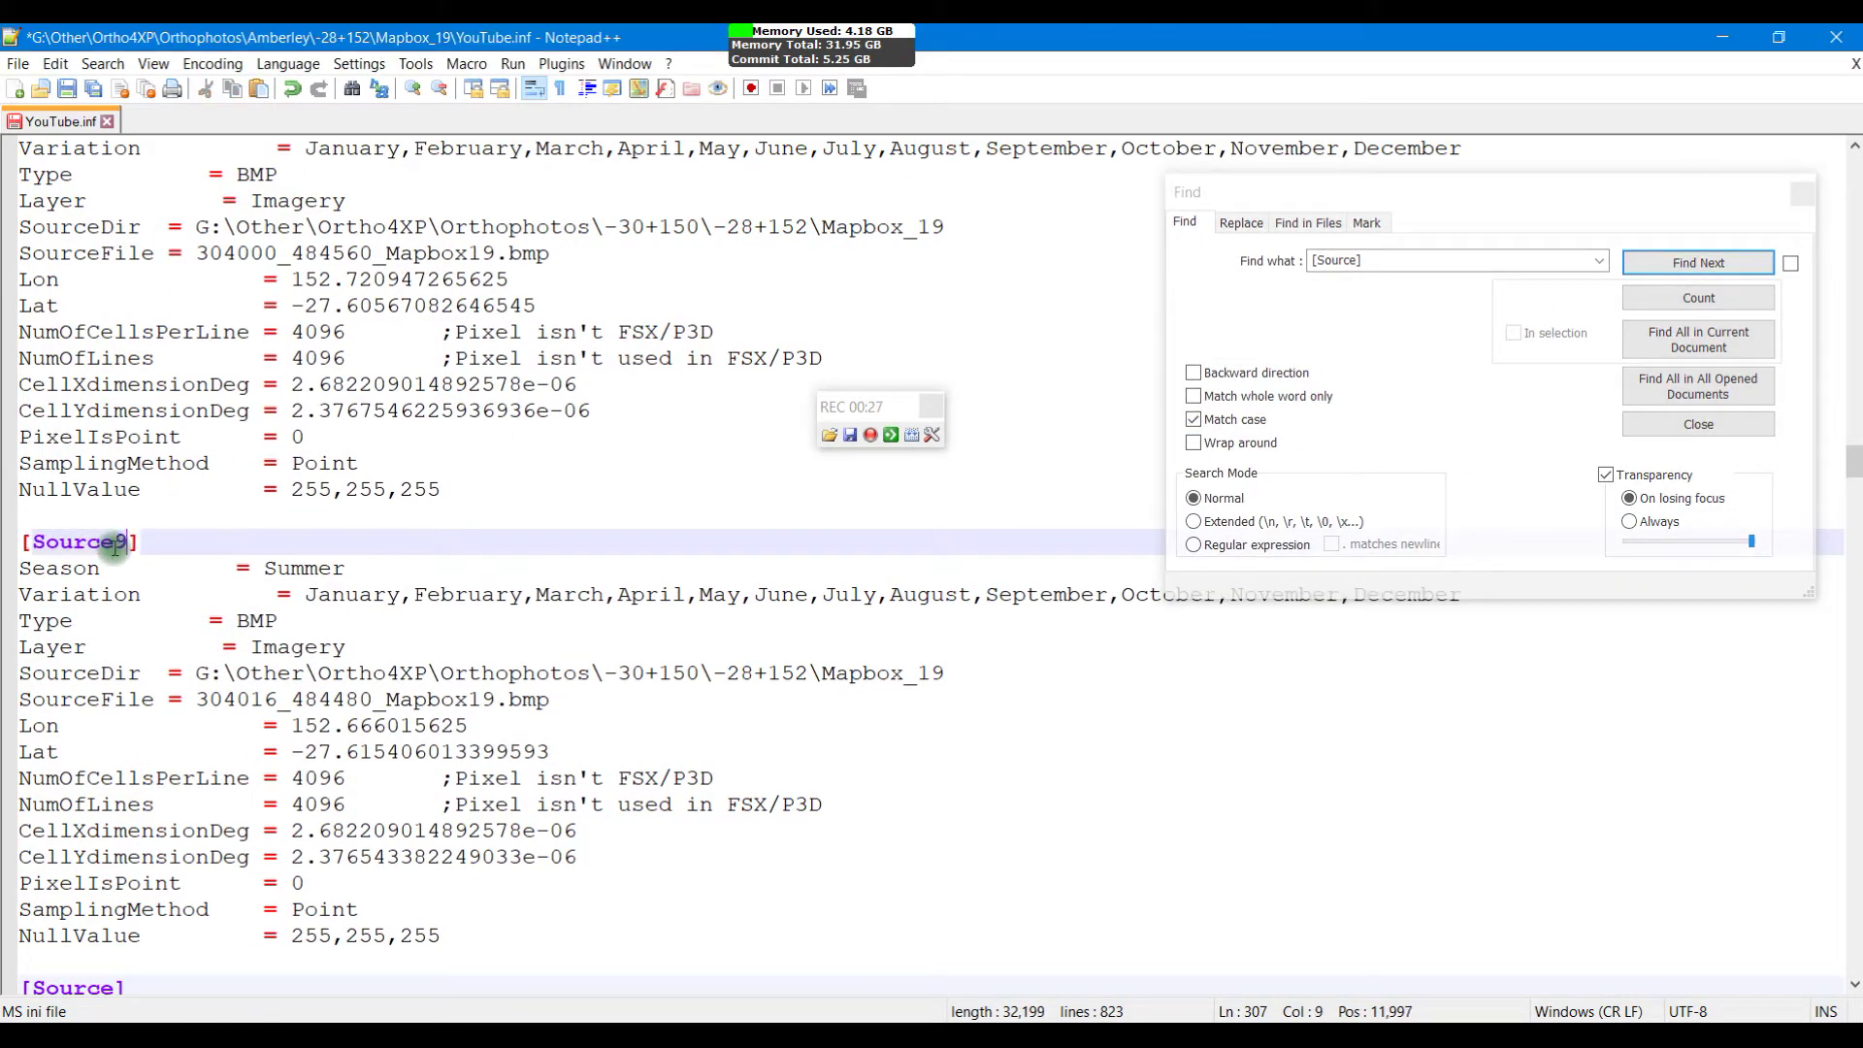
{"action": "left_click", "coordinate": [116, 990]}
{"action": "type", "text": "0"}
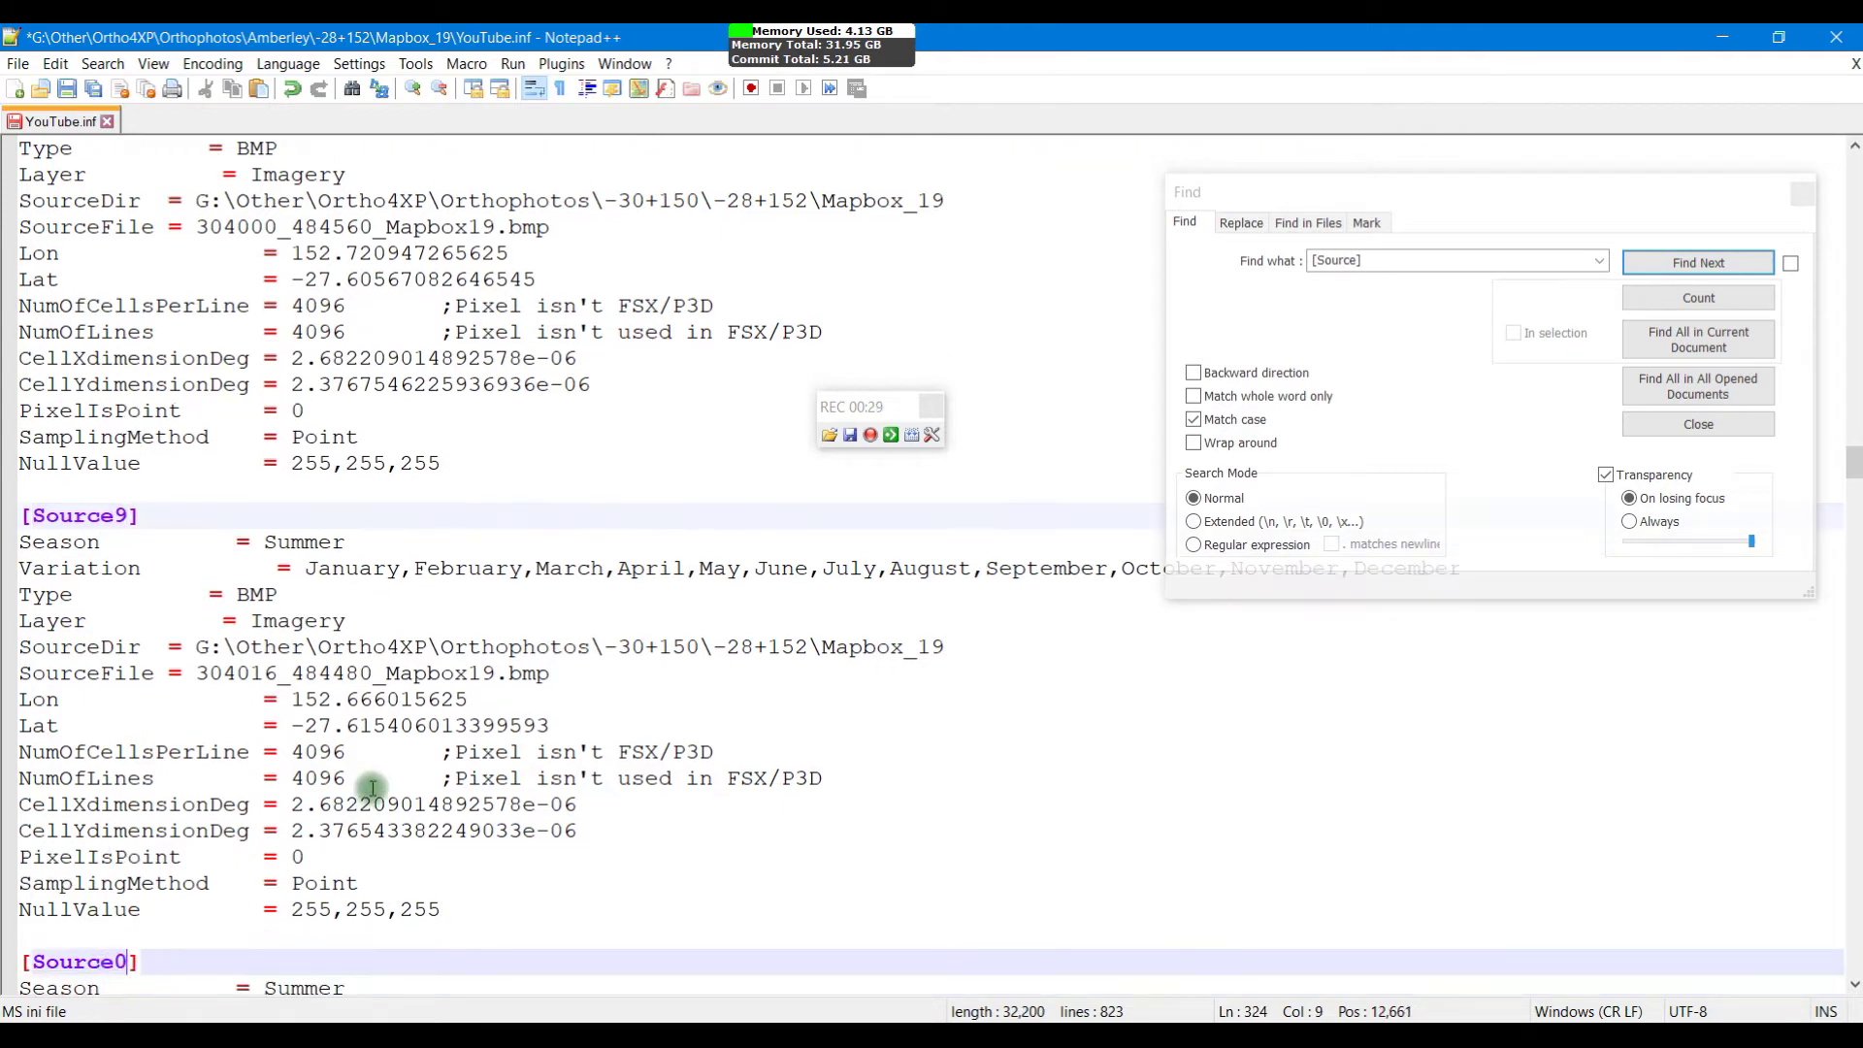
{"action": "left_click", "coordinate": [1655, 266]}
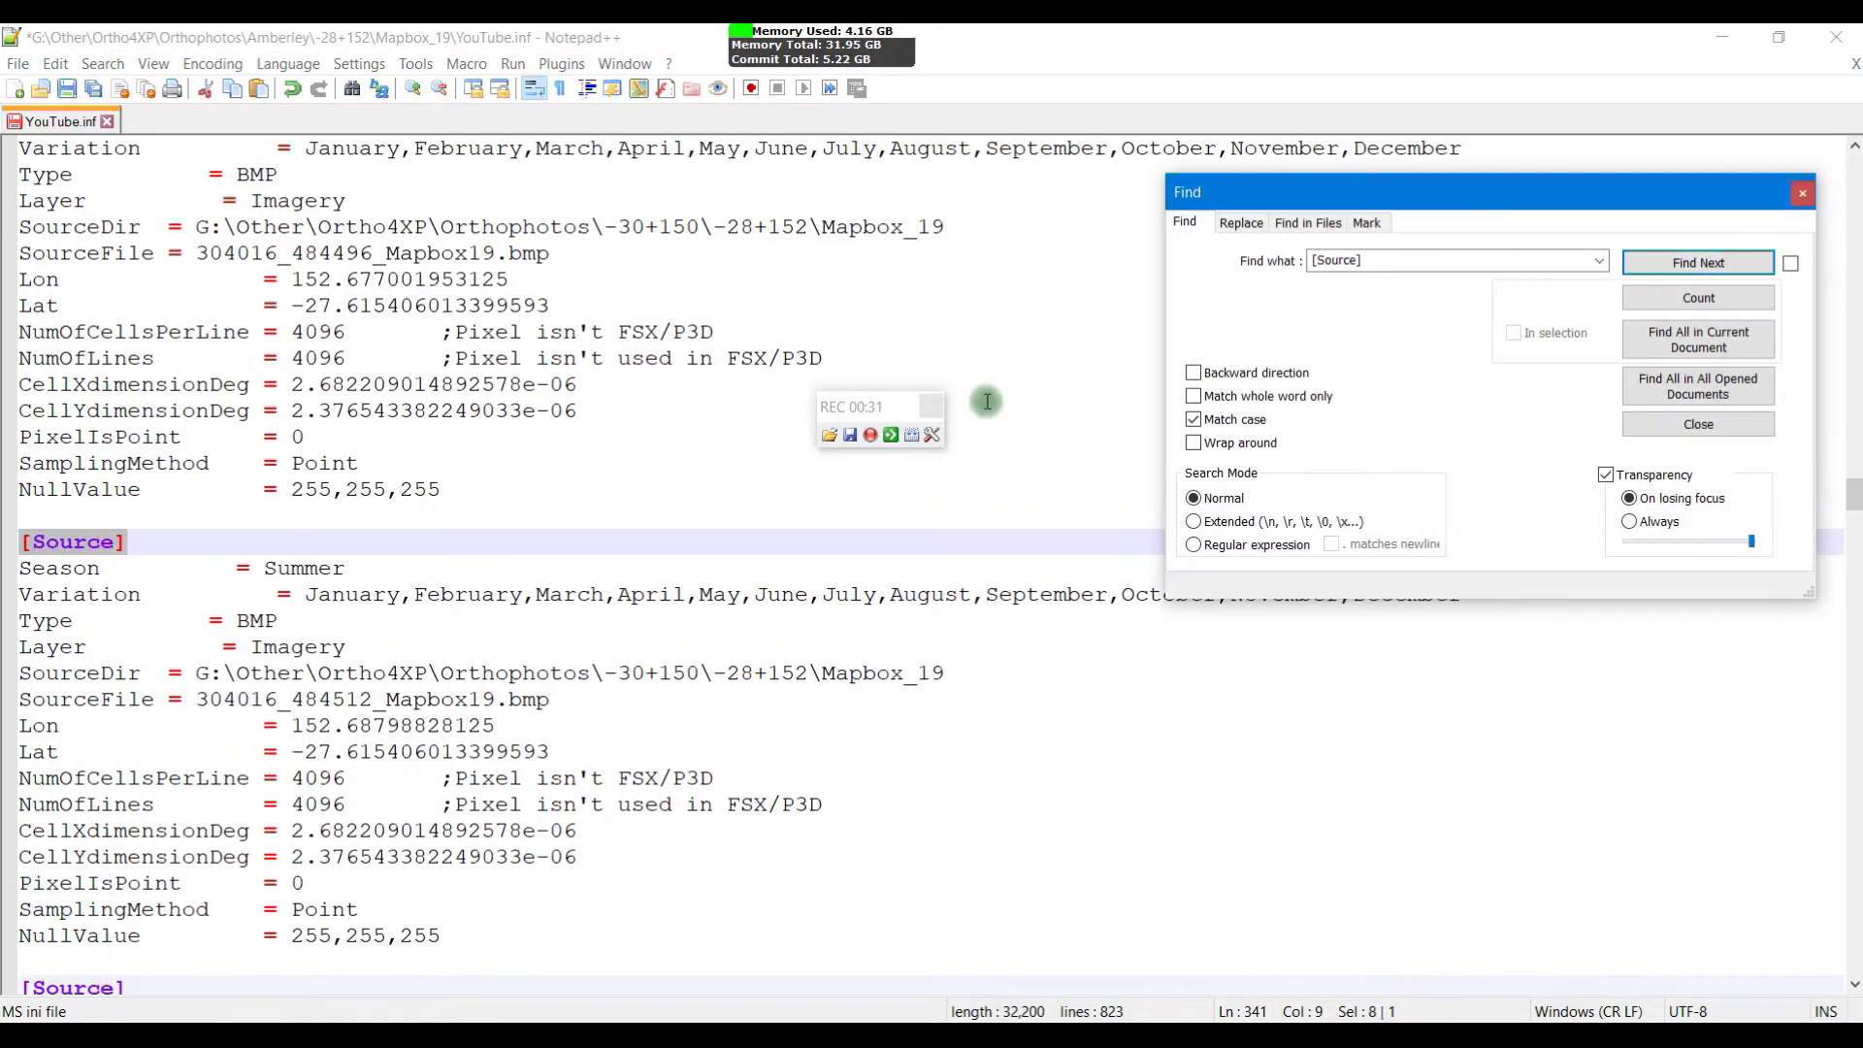
{"action": "left_click", "coordinate": [870, 437]}
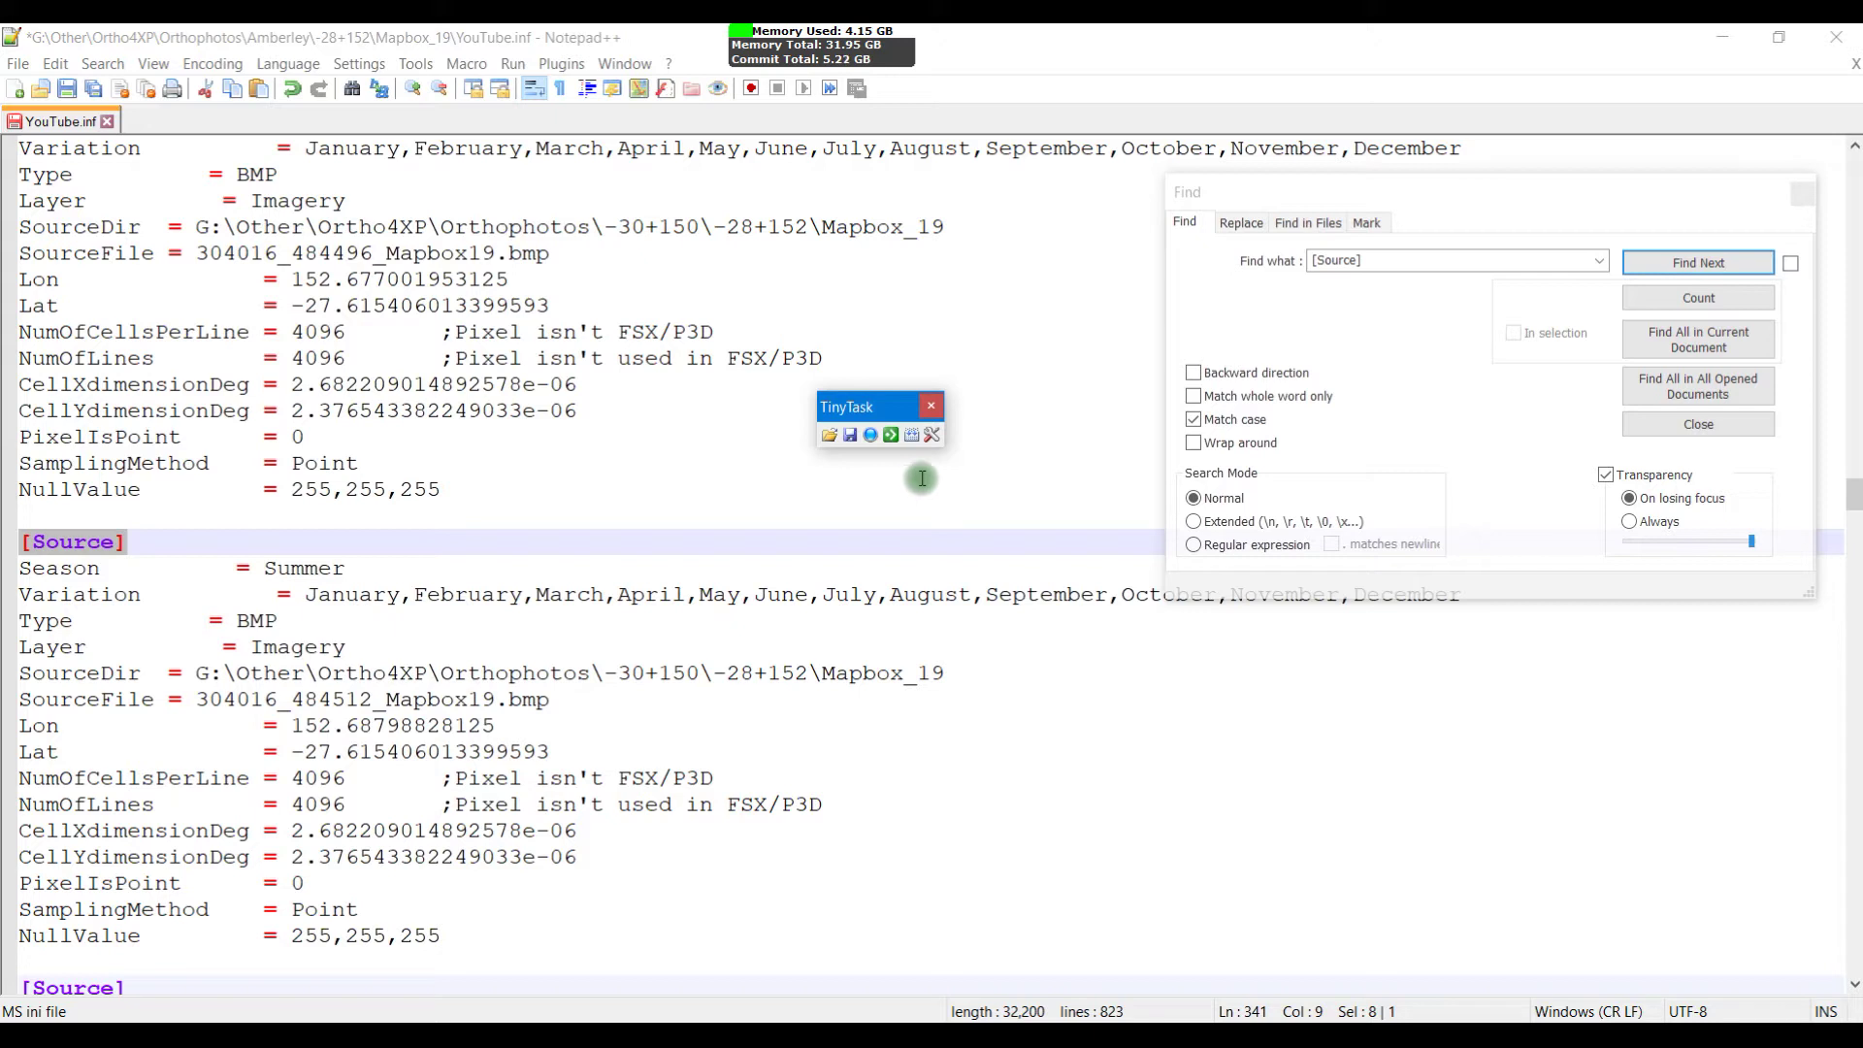
Step: Set TinyTask's playback repeats to 1 and play the recording three times to number the remaining [Source] headings
{"action": "left_click", "coordinate": [933, 435]}
{"action": "left_click", "coordinate": [960, 533]}
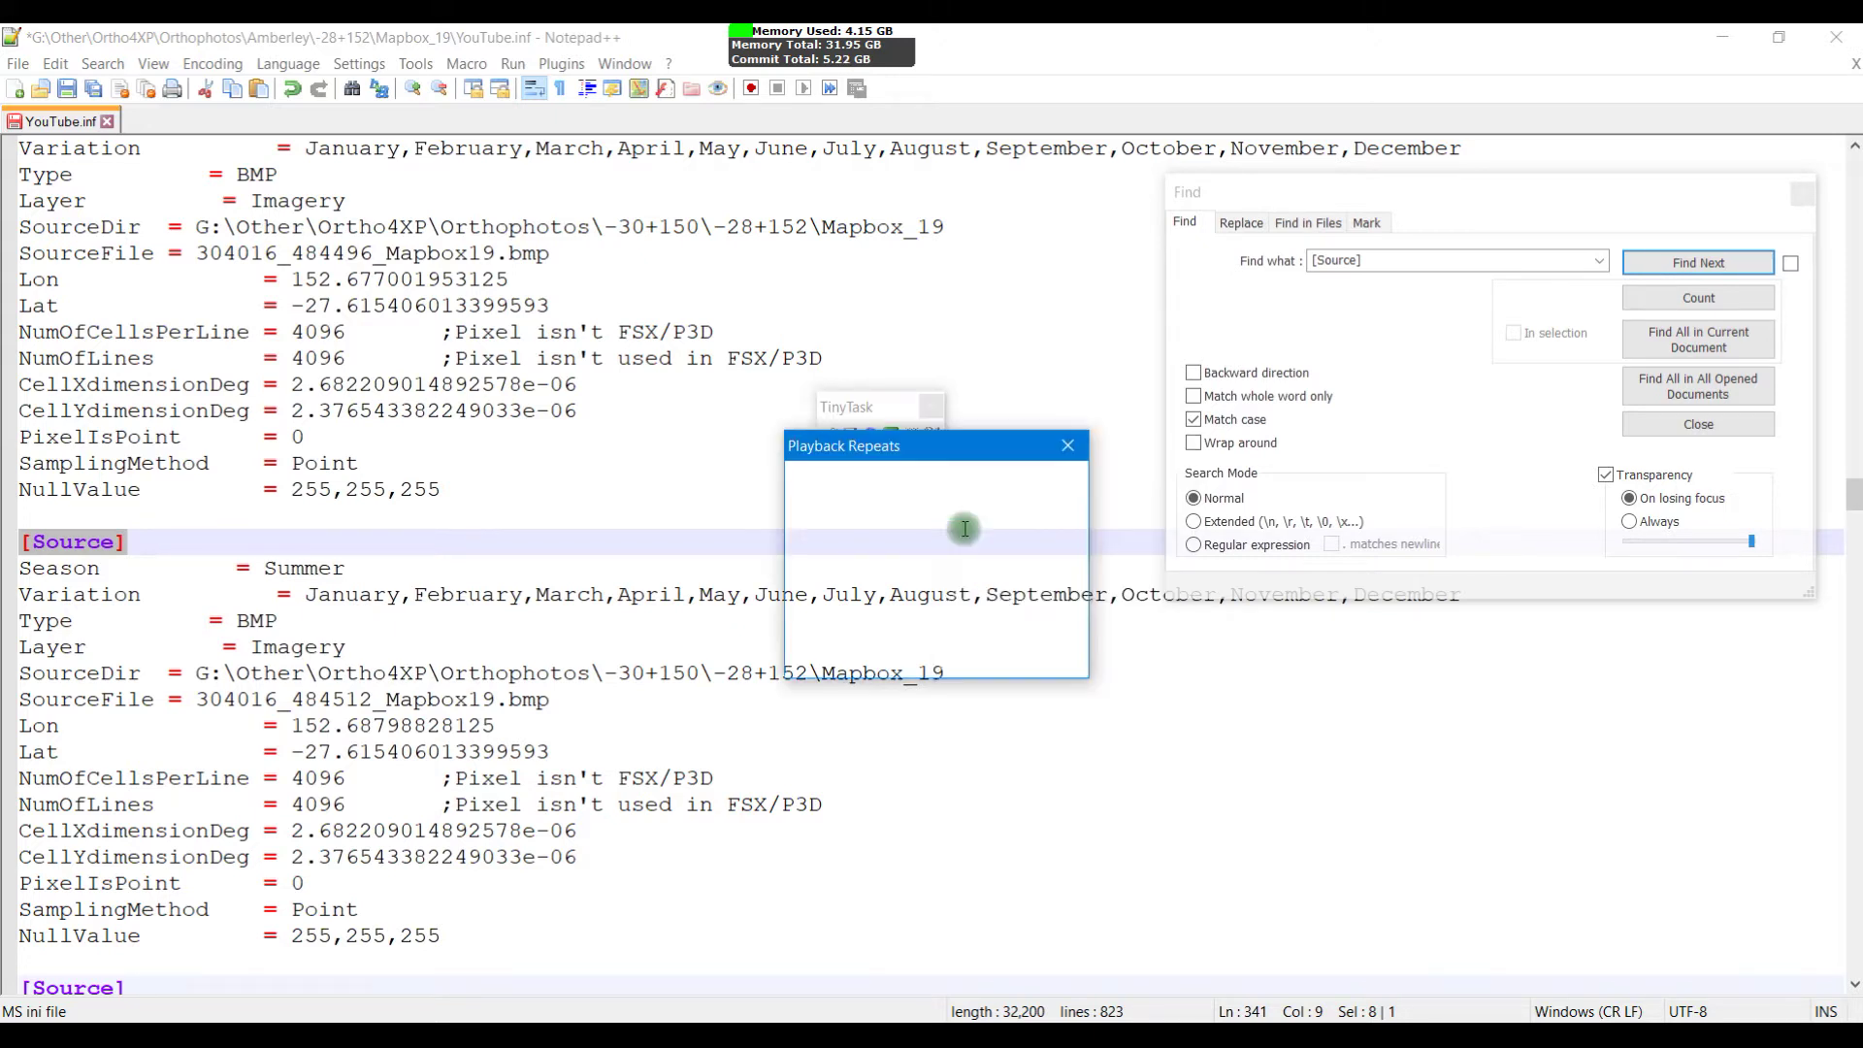
{"action": "type", "text": "1"}
{"action": "left_click", "coordinate": [888, 645]}
{"action": "left_click", "coordinate": [891, 438]}
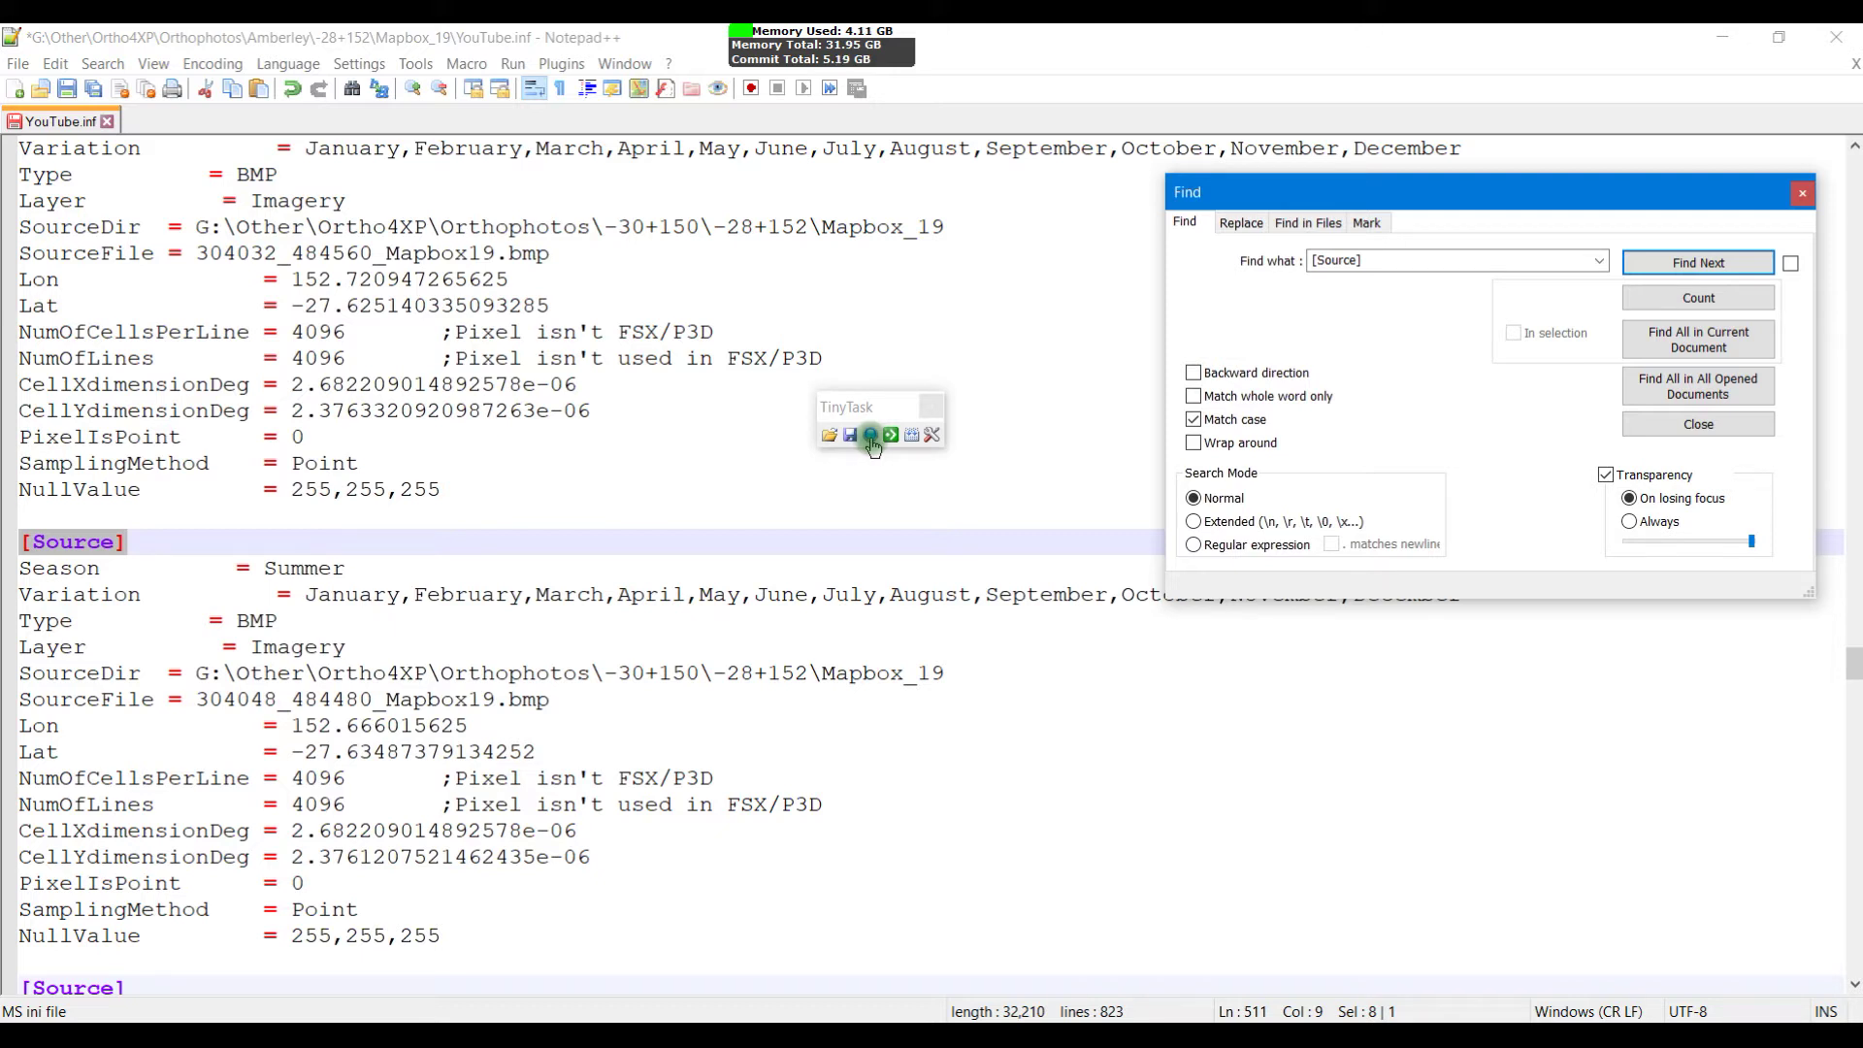
{"action": "left_click", "coordinate": [890, 438]}
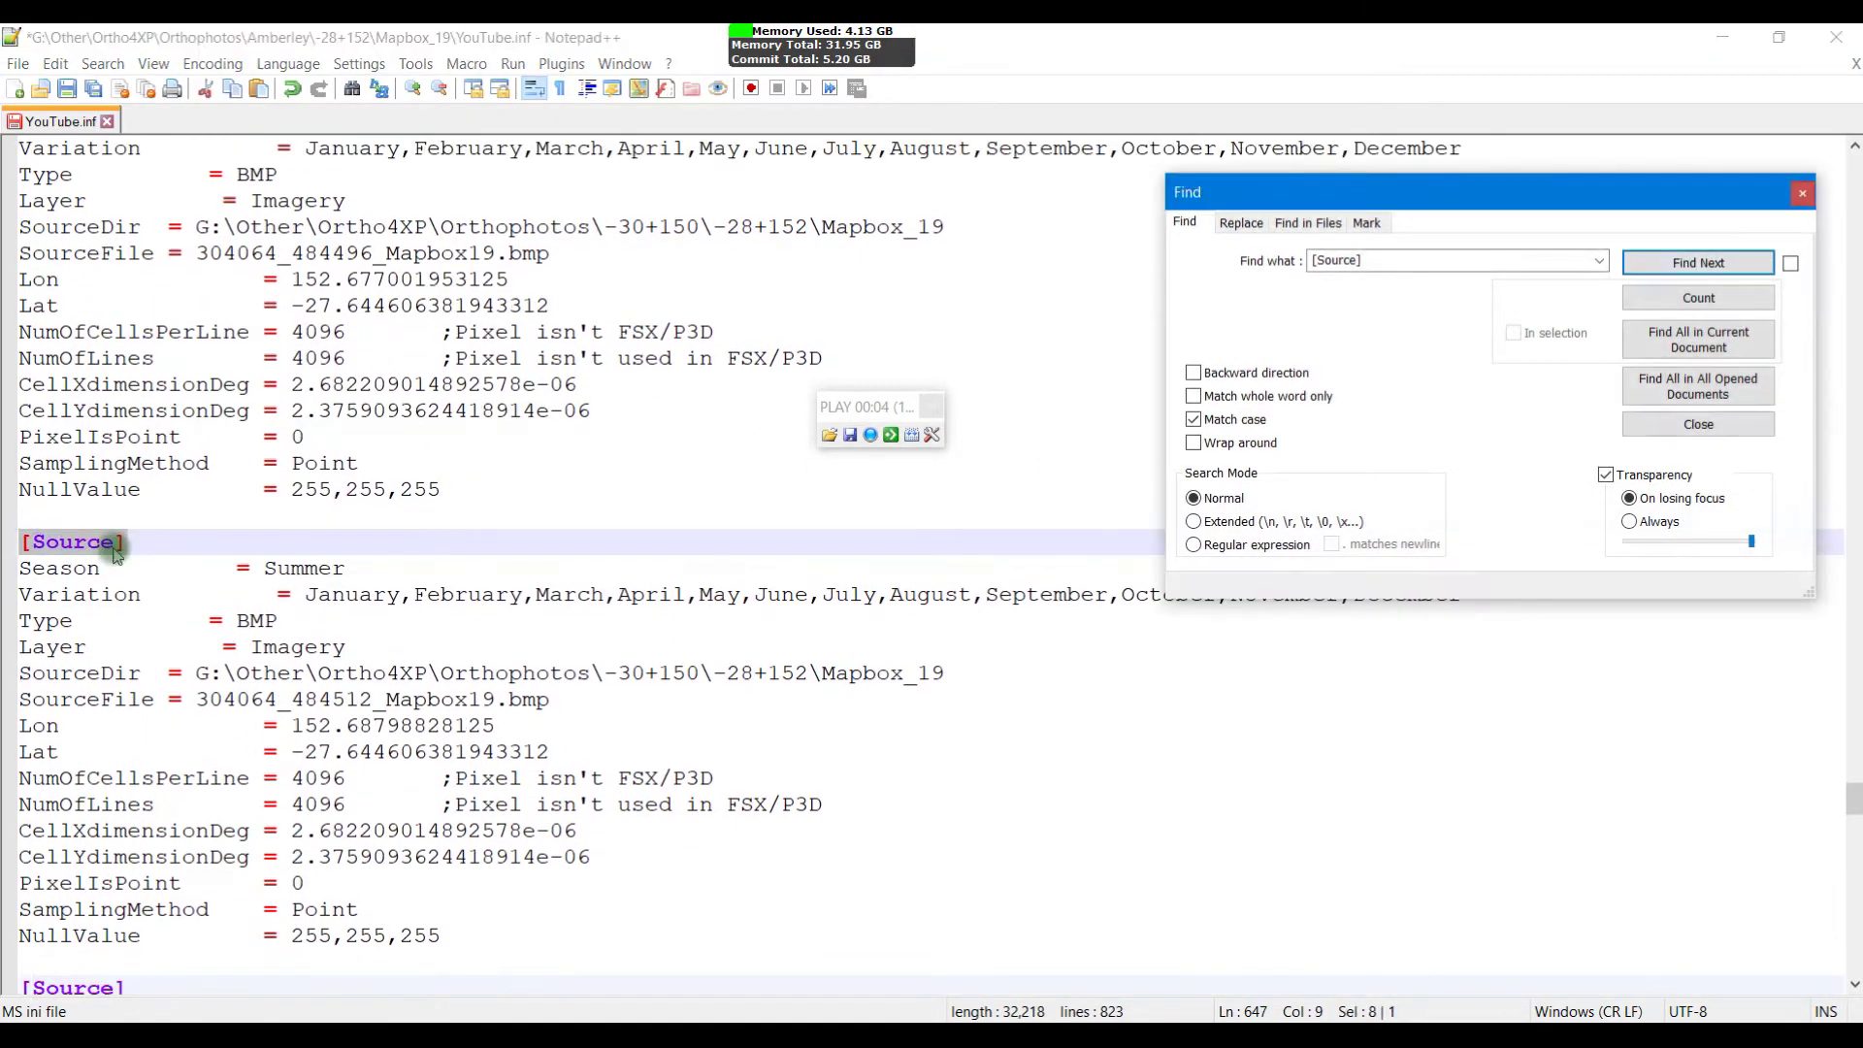
{"action": "left_click", "coordinate": [888, 437]}
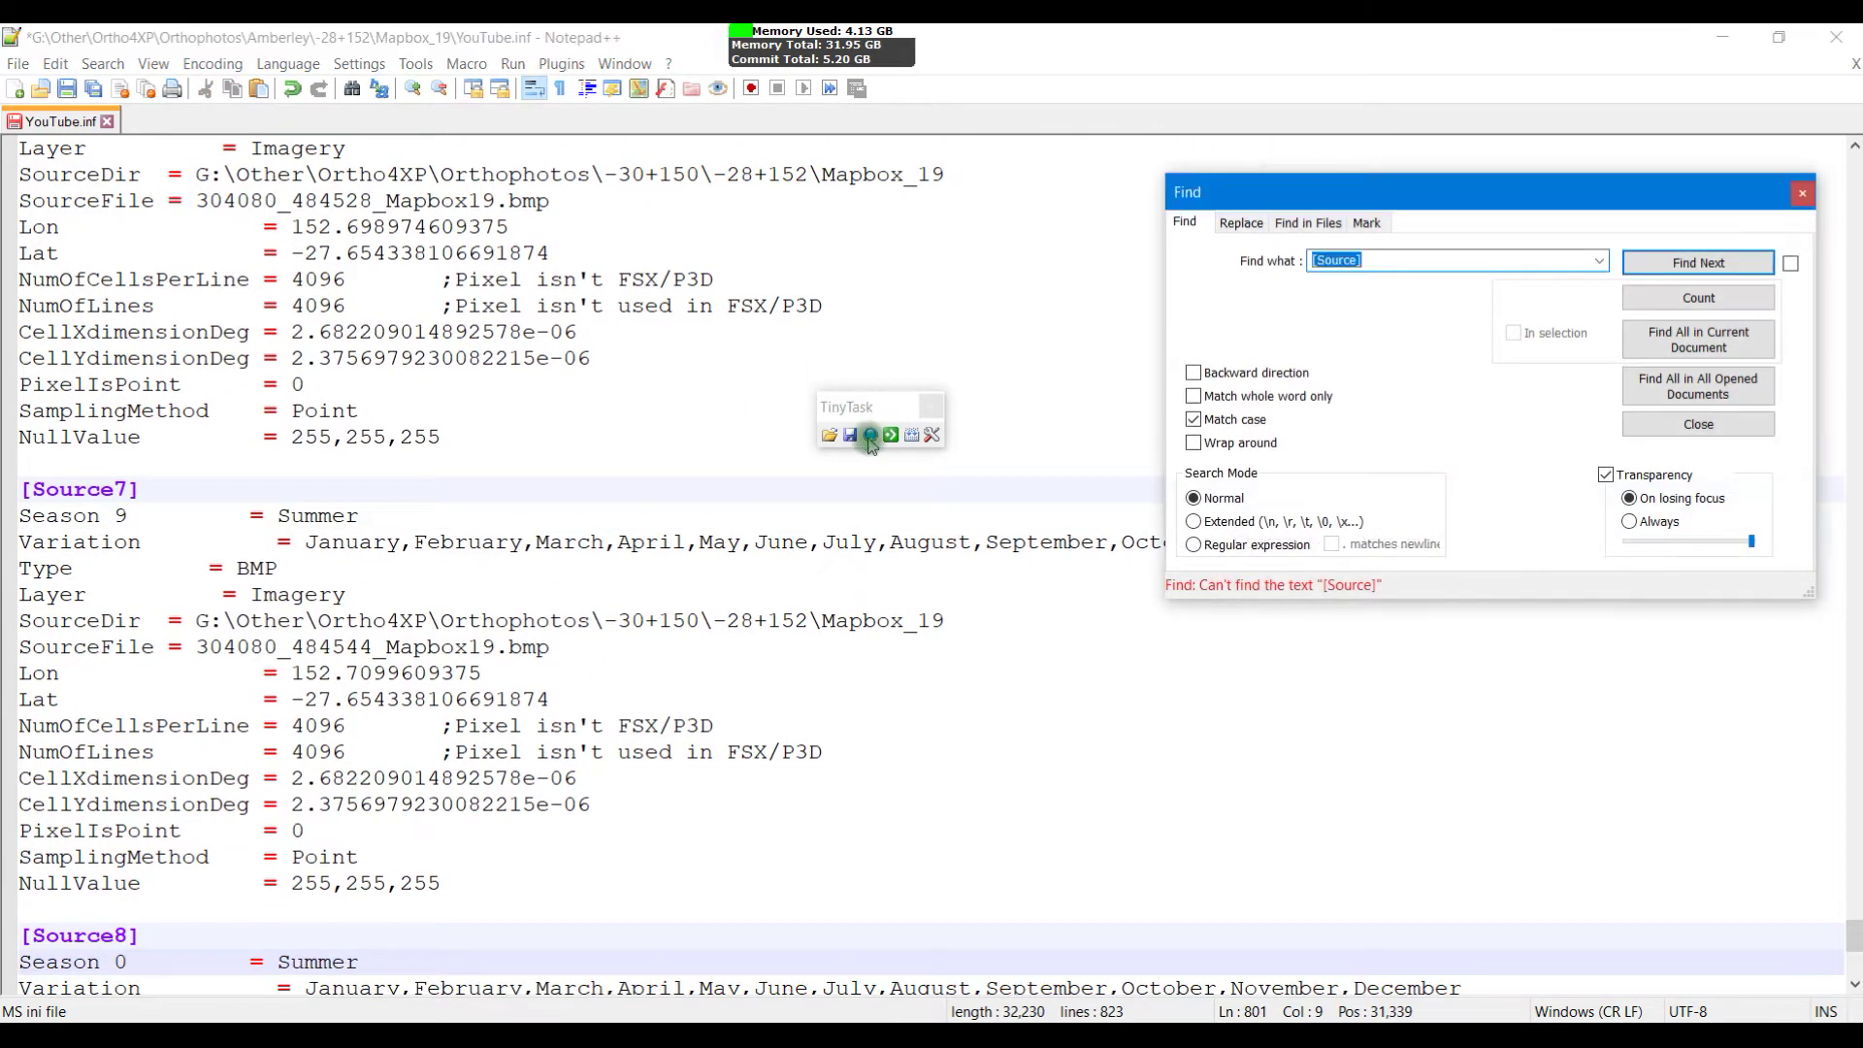
Step: Undo the stray digits that the playback added beneath the last source heading, keeping the final headings numbered [Source7] and [Source8]
{"action": "left_click", "coordinate": [293, 89]}
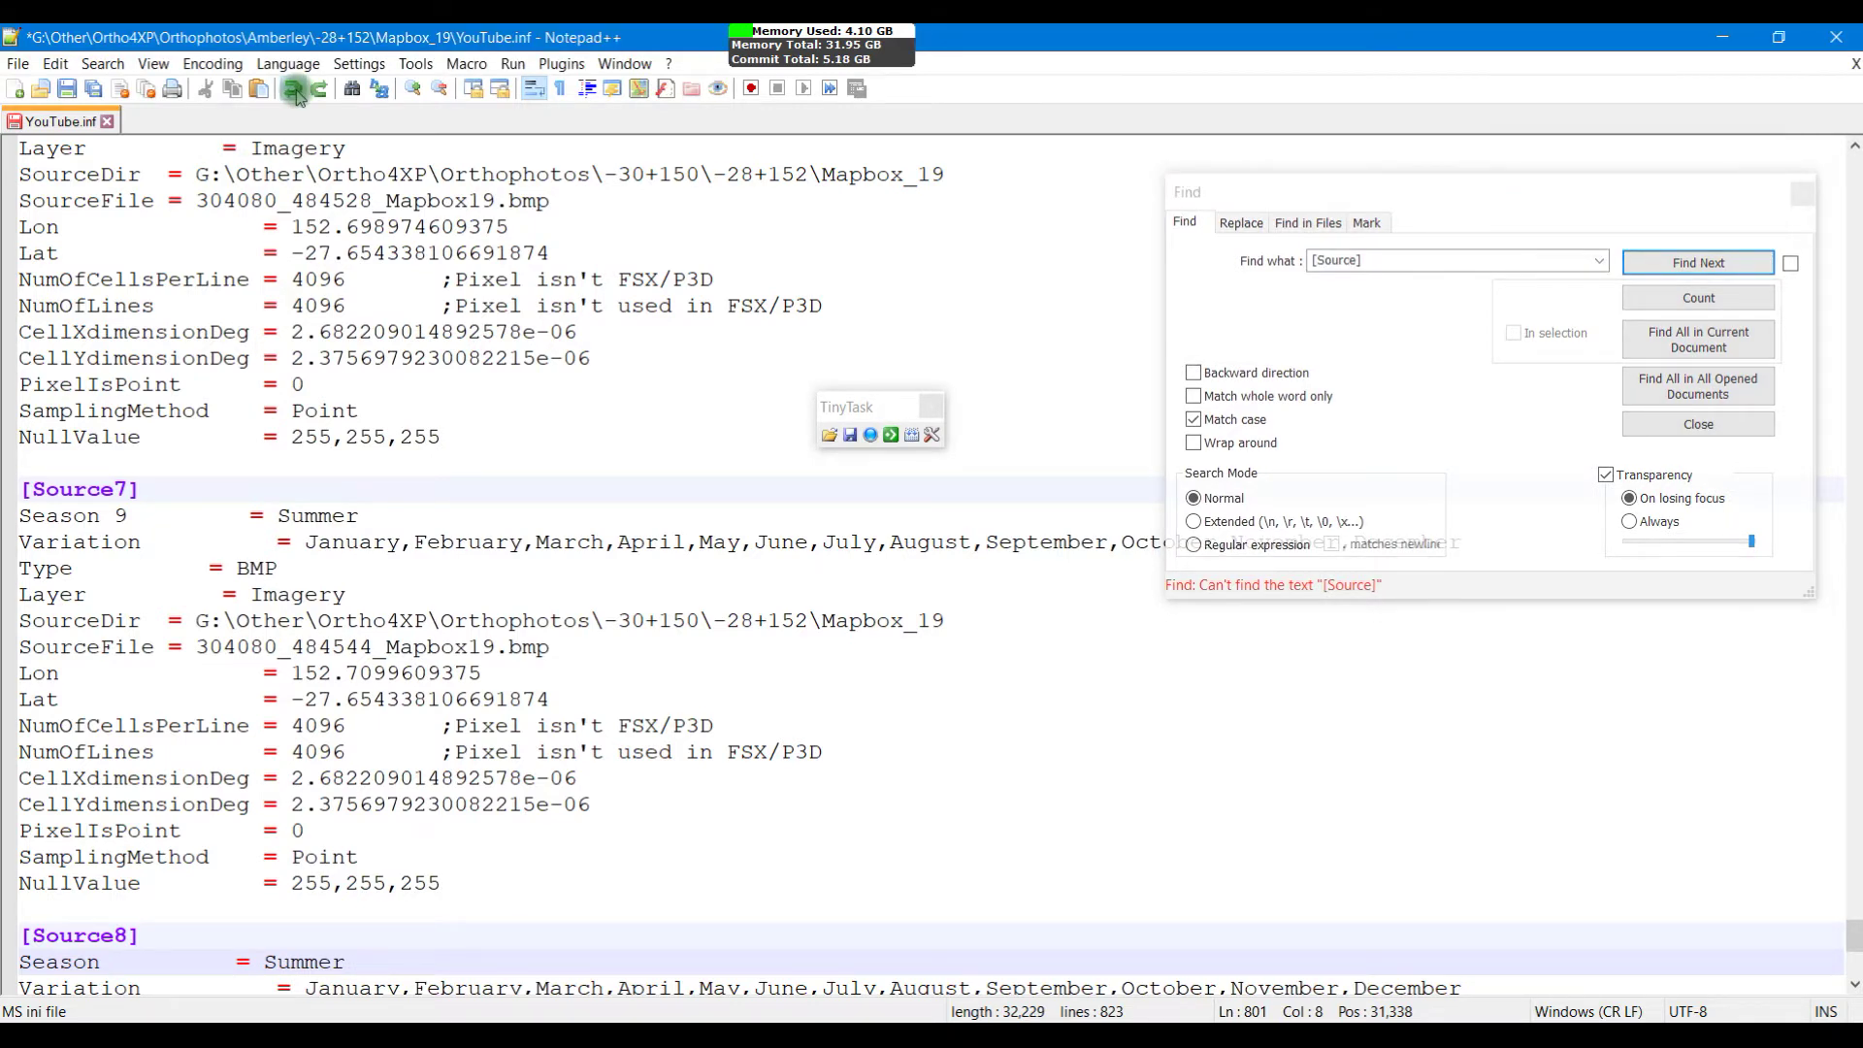
{"action": "left_click", "coordinate": [293, 89]}
{"action": "left_click", "coordinate": [293, 89]}
{"action": "left_click", "coordinate": [294, 90]}
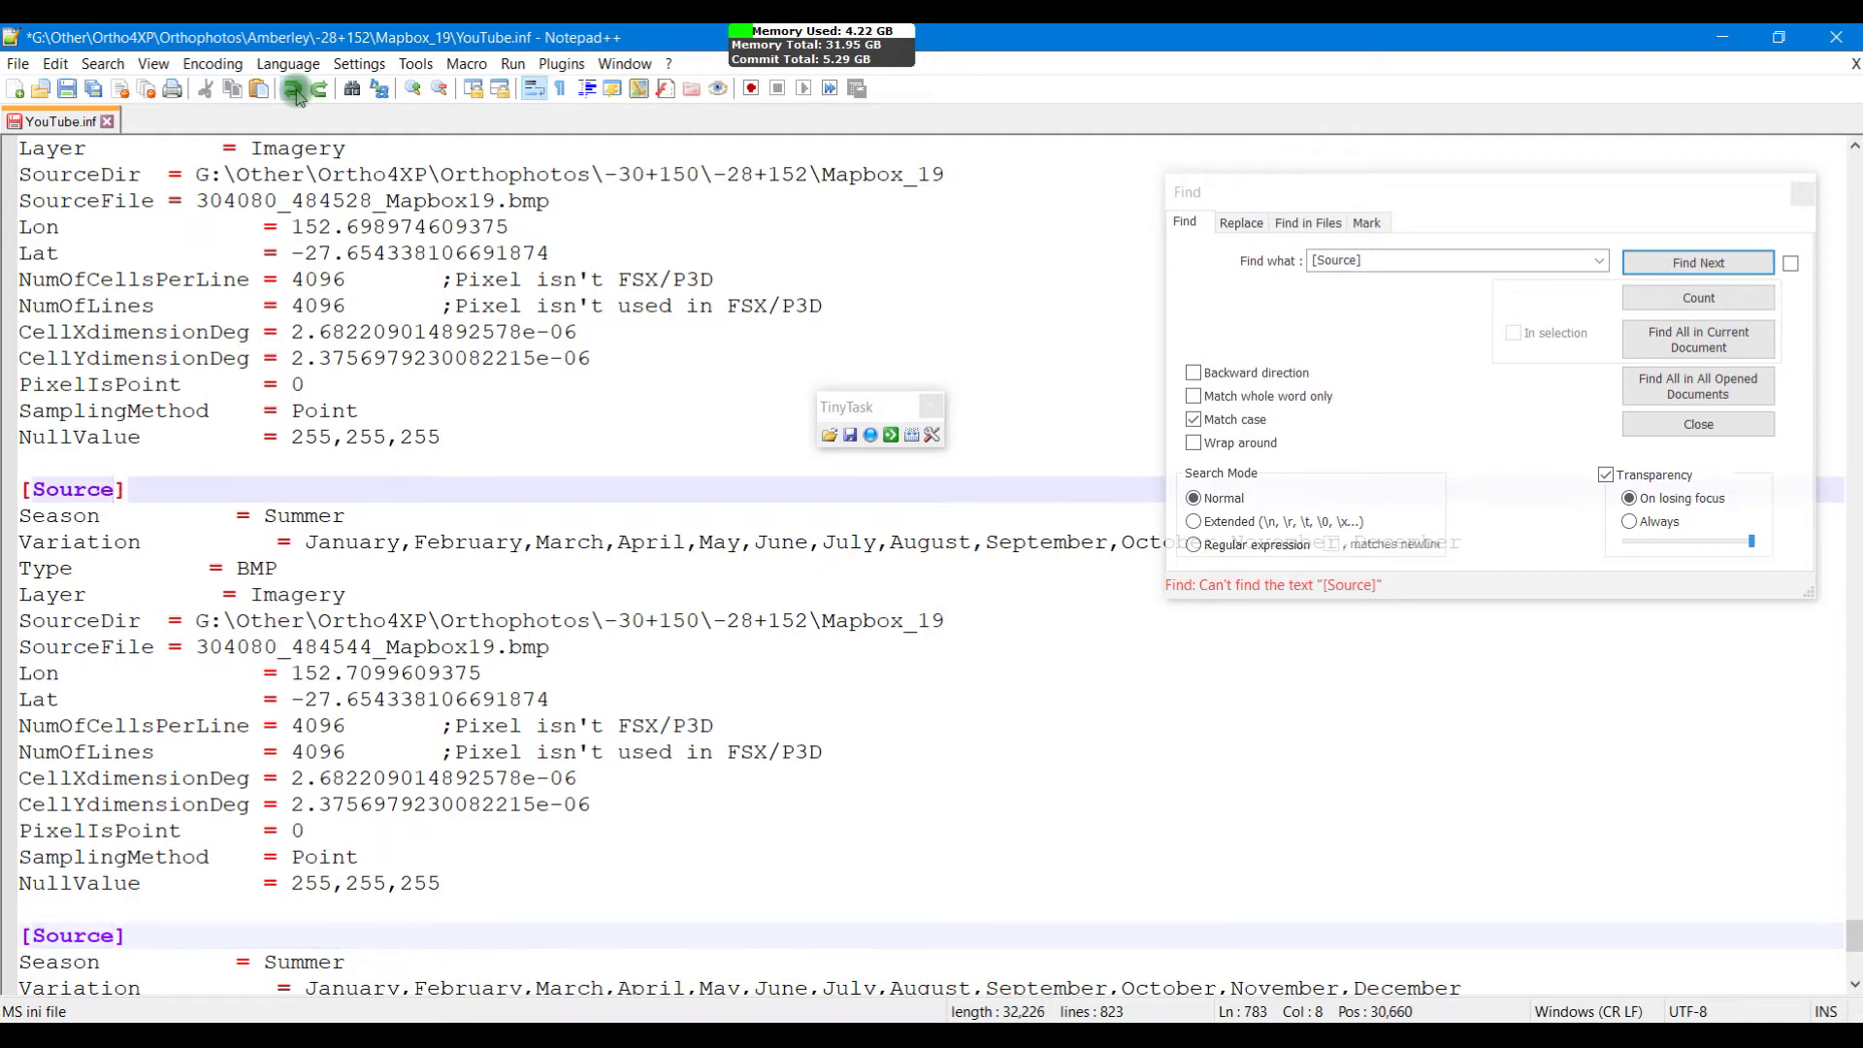
{"action": "left_click", "coordinate": [319, 89]}
{"action": "left_click", "coordinate": [319, 89]}
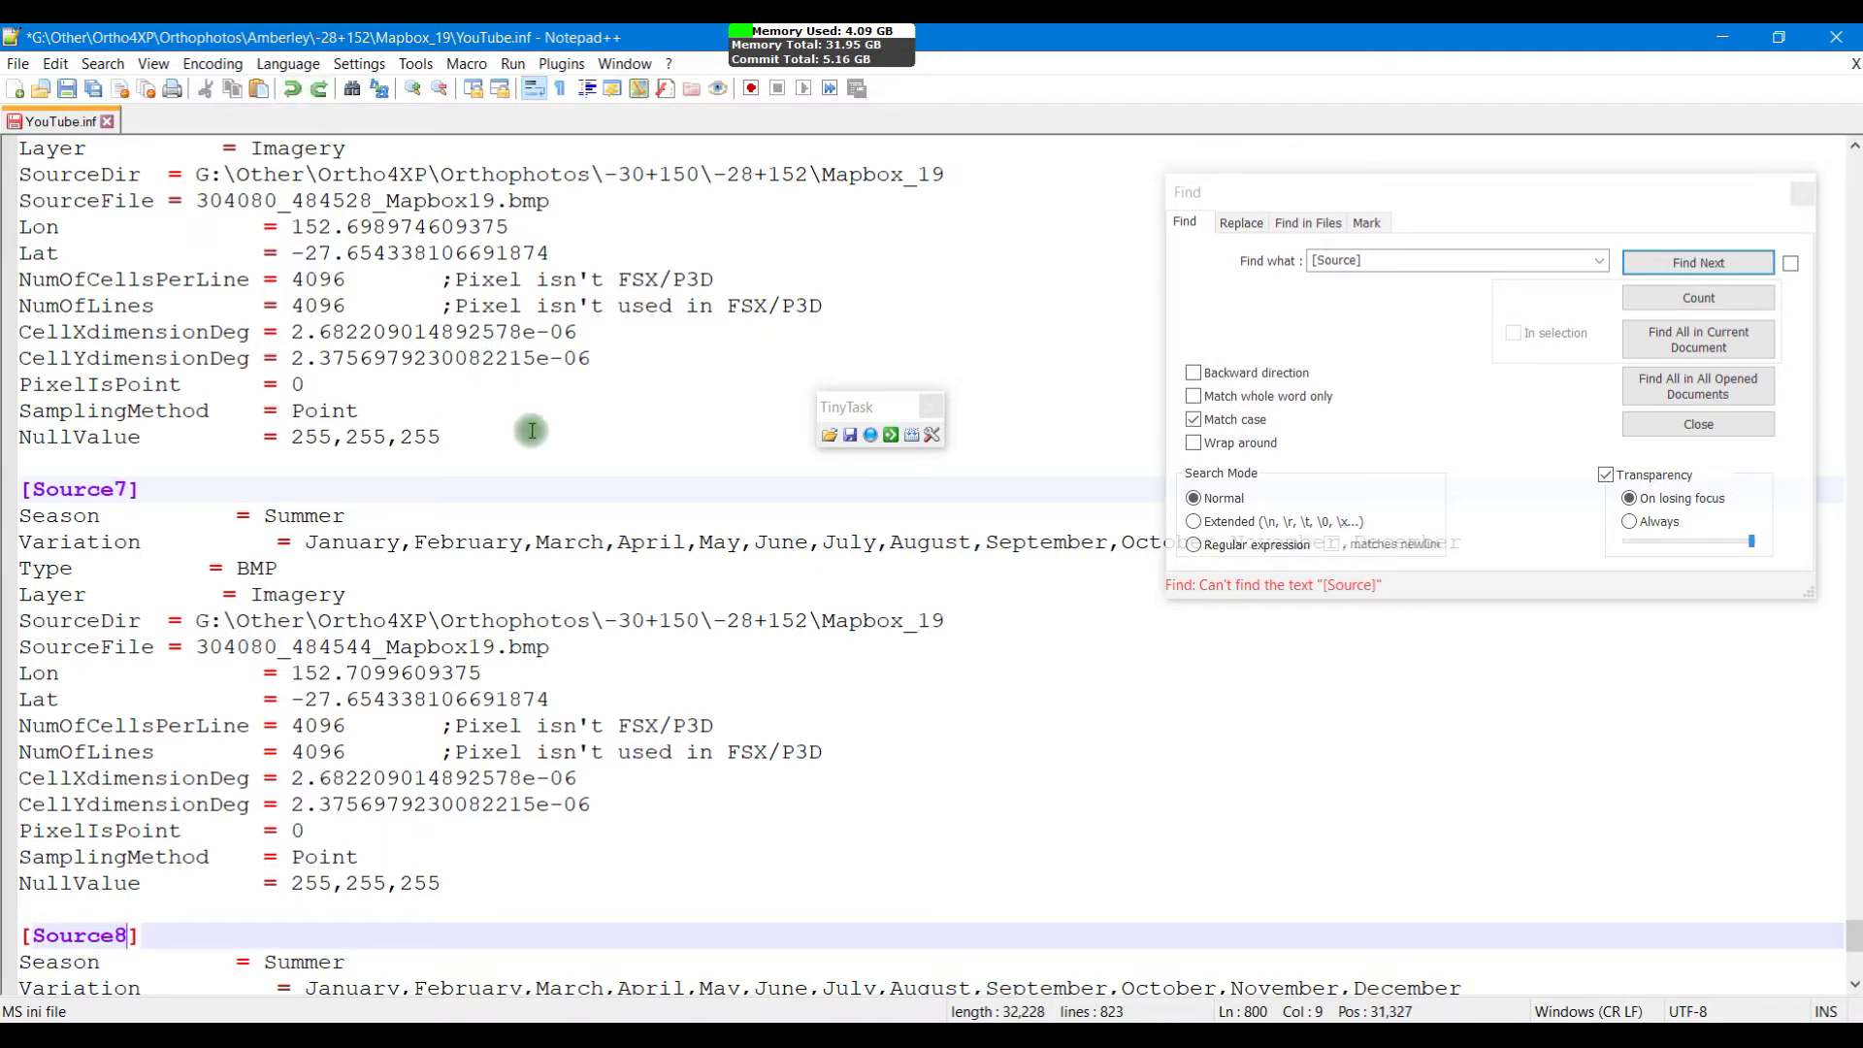
Step: Locate the [Source0] heading after [Source9] and shorten the search text to "[Source" without the closing bracket
{"action": "left_click_drag", "start_coordinate": [1853, 942], "coordinate": [582, 155]}
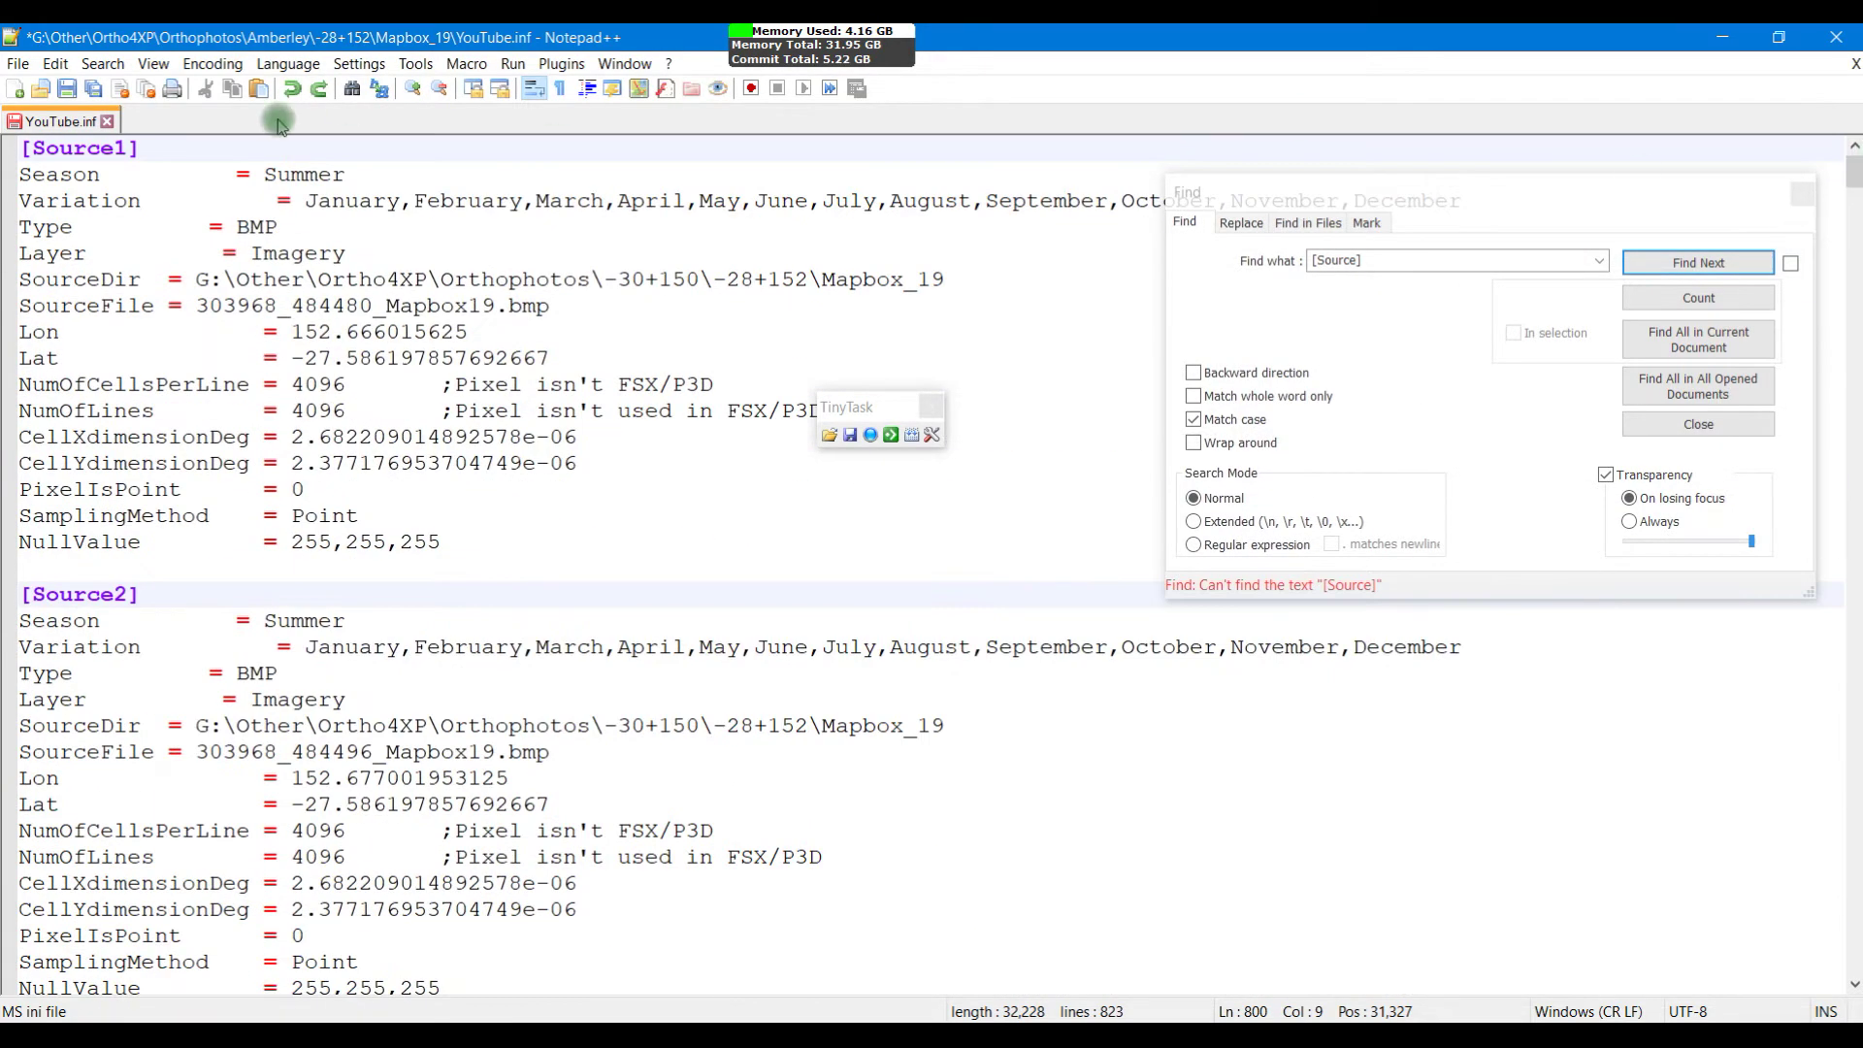
{"action": "left_click", "coordinate": [197, 174]}
{"action": "scroll", "coordinate": [197, 172], "scroll_direction": "down", "scroll_amount": 15}
{"action": "scroll", "coordinate": [197, 172], "scroll_direction": "down", "scroll_amount": 20}
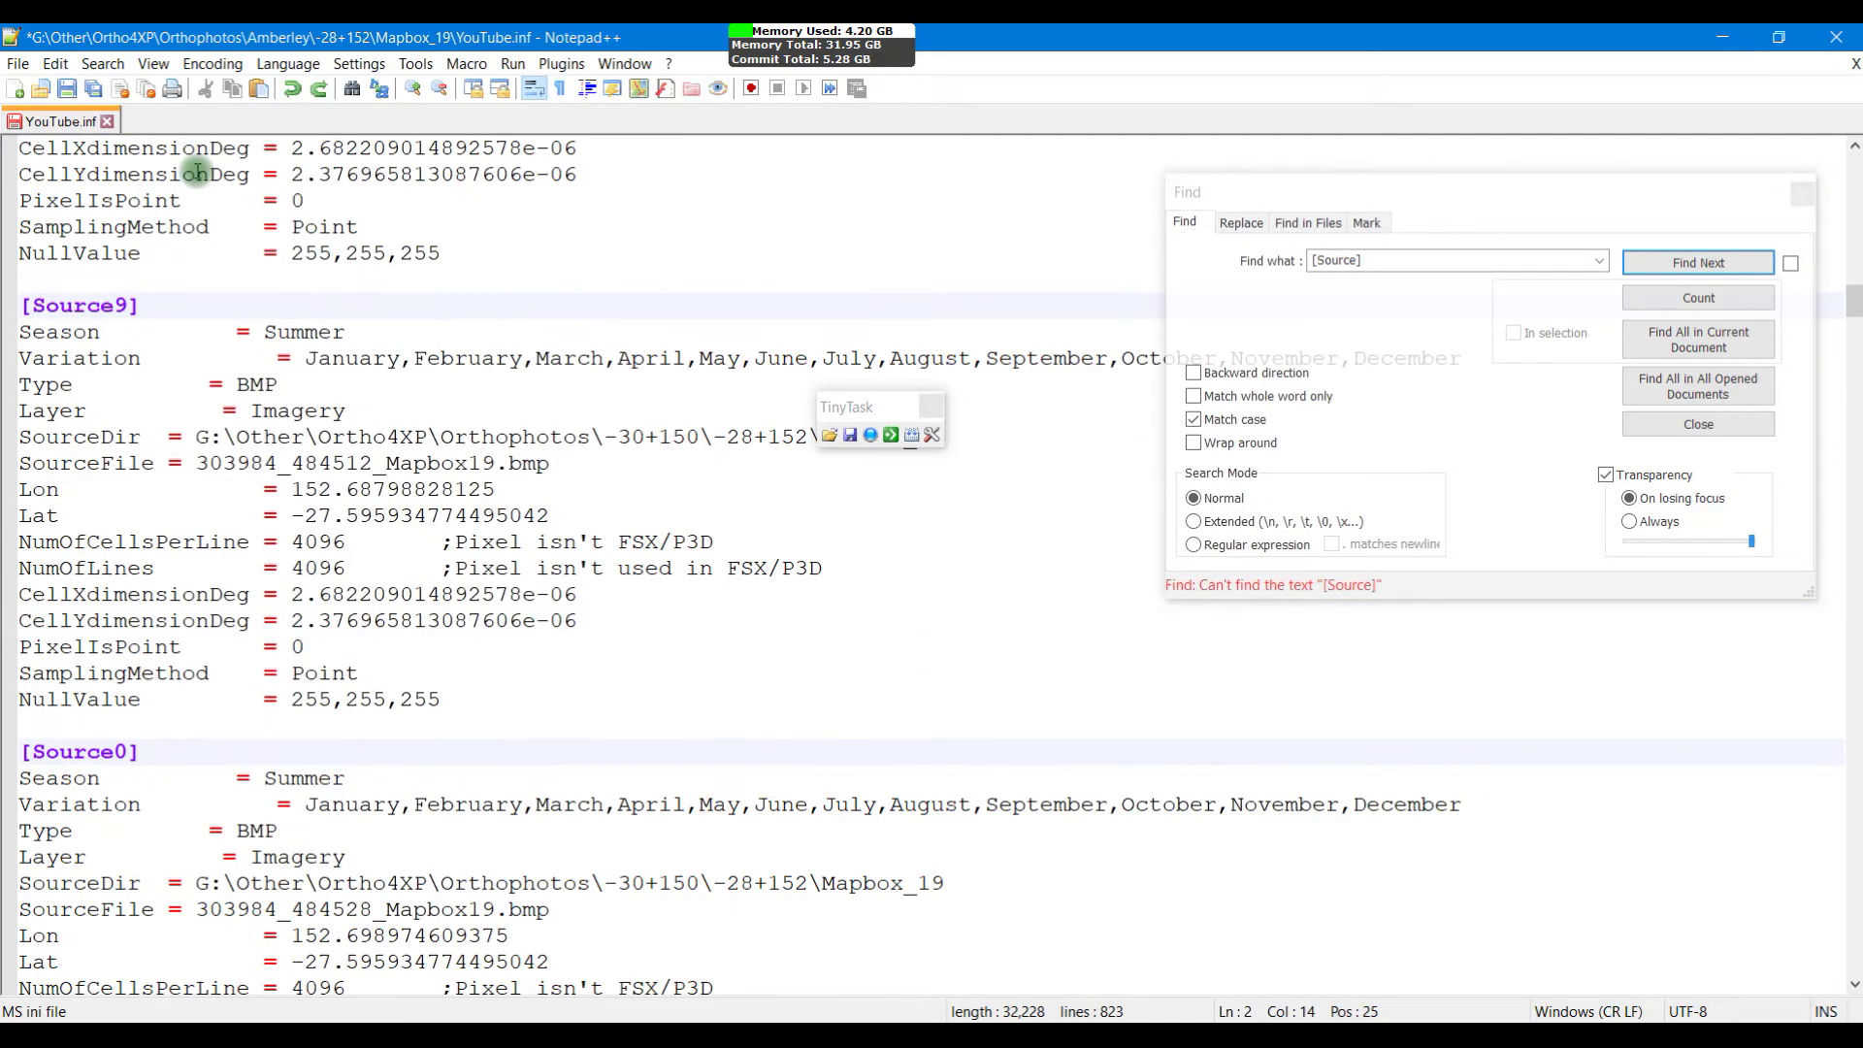
{"action": "scroll", "coordinate": [197, 174], "scroll_direction": "down", "scroll_amount": 3}
{"action": "left_click", "coordinate": [119, 542]}
{"action": "left_click_drag", "start_coordinate": [118, 542], "coordinate": [3, 542]}
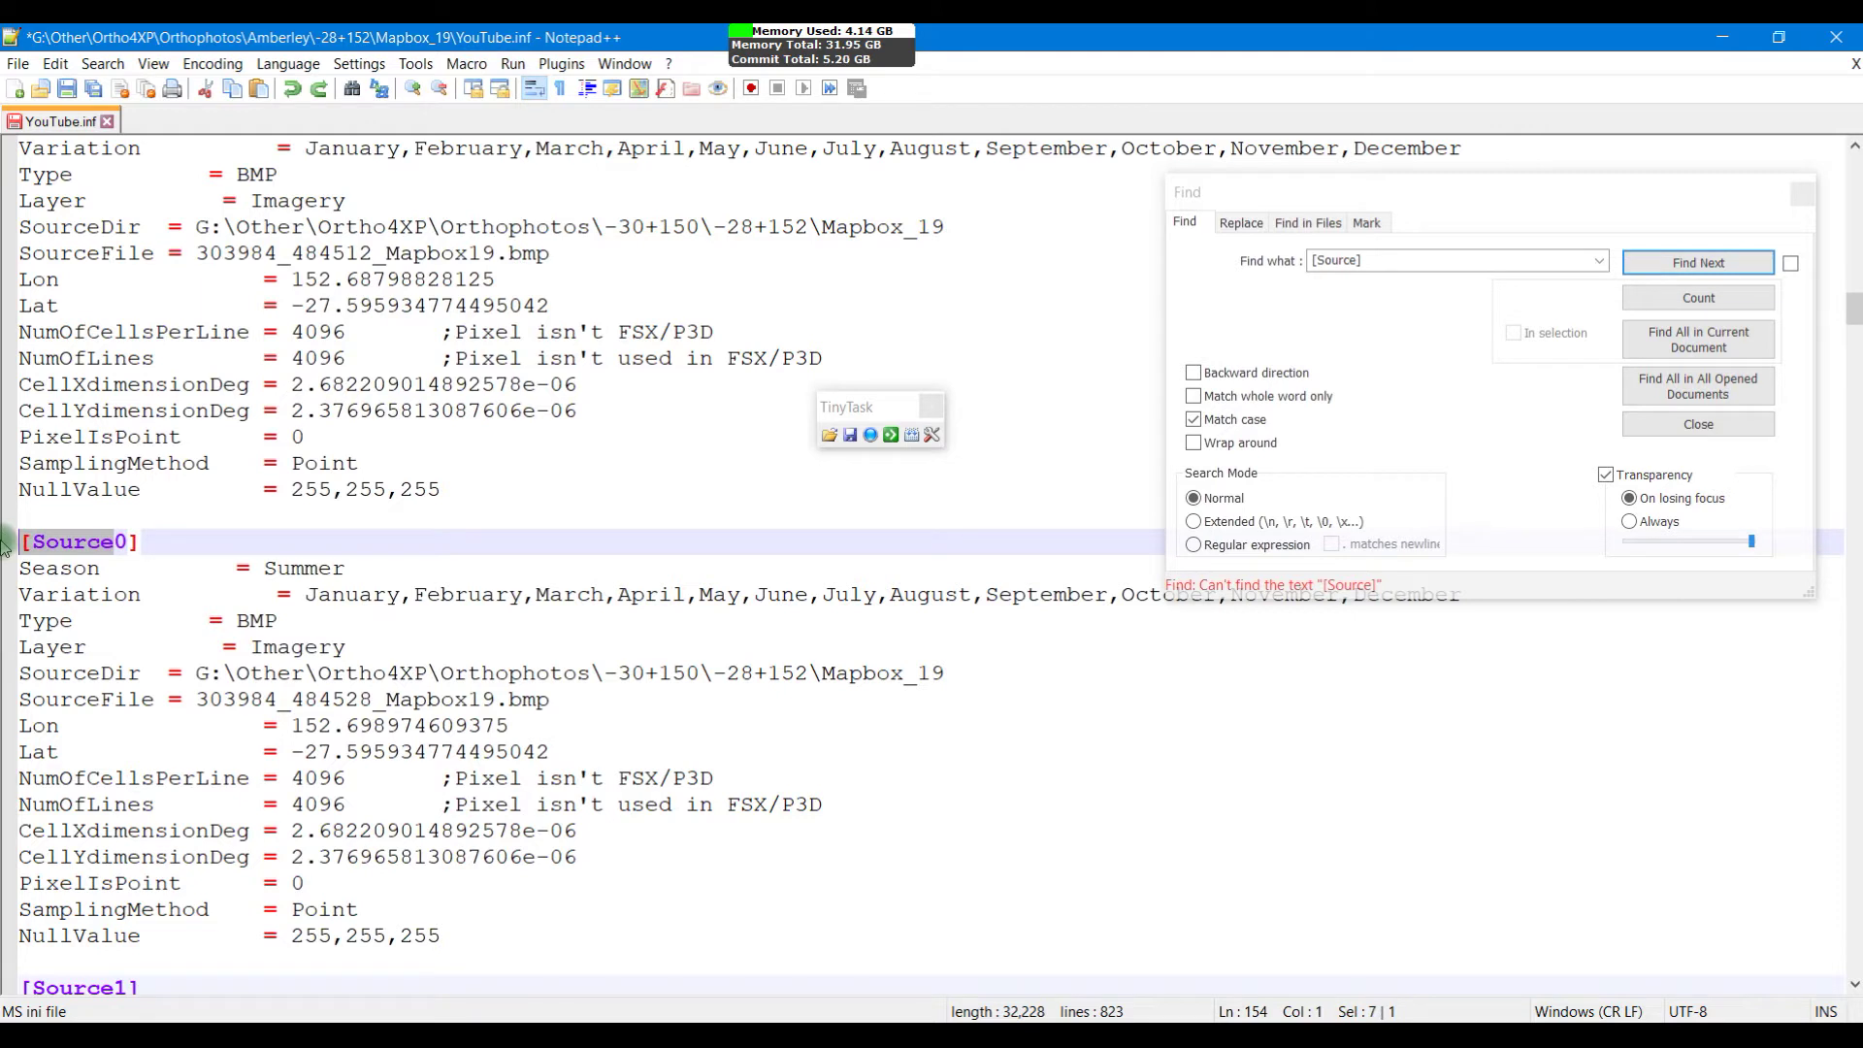
{"action": "left_click", "coordinate": [1177, 262]}
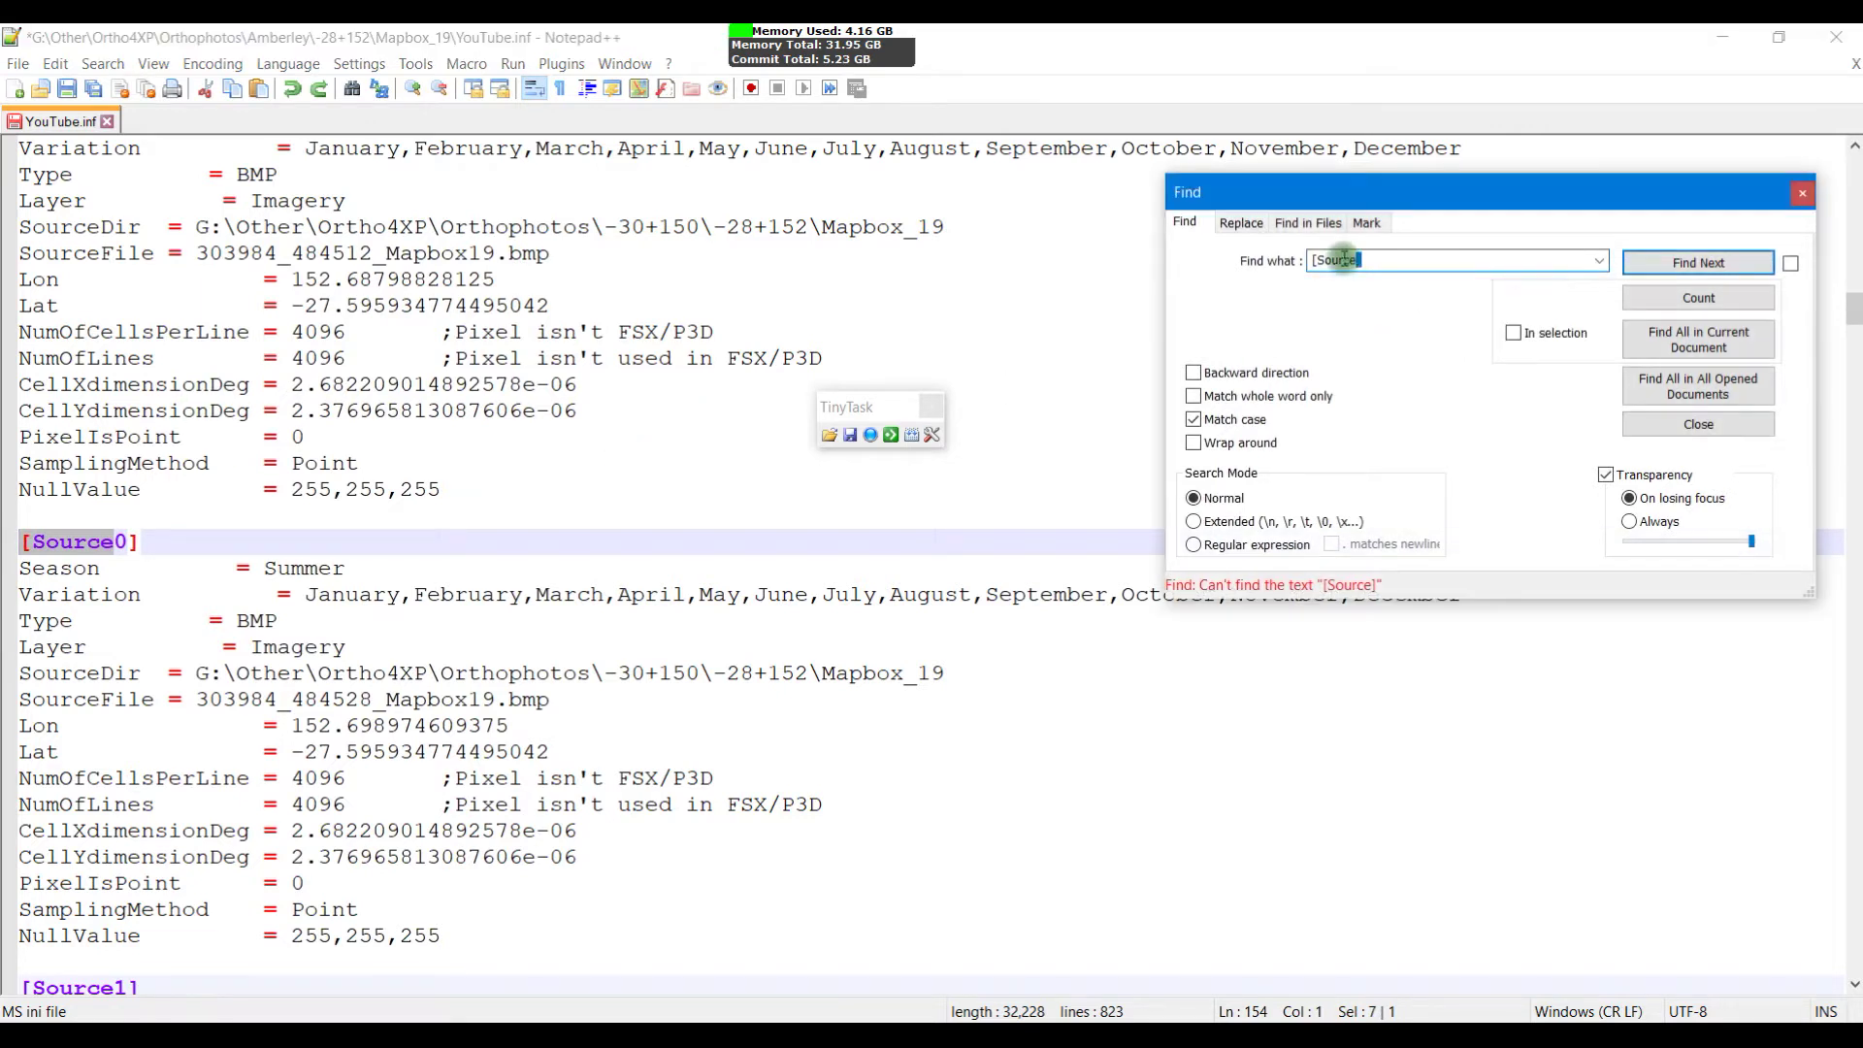
{"action": "left_click", "coordinate": [1388, 260]}
{"action": "key", "text": "BackSpace"}
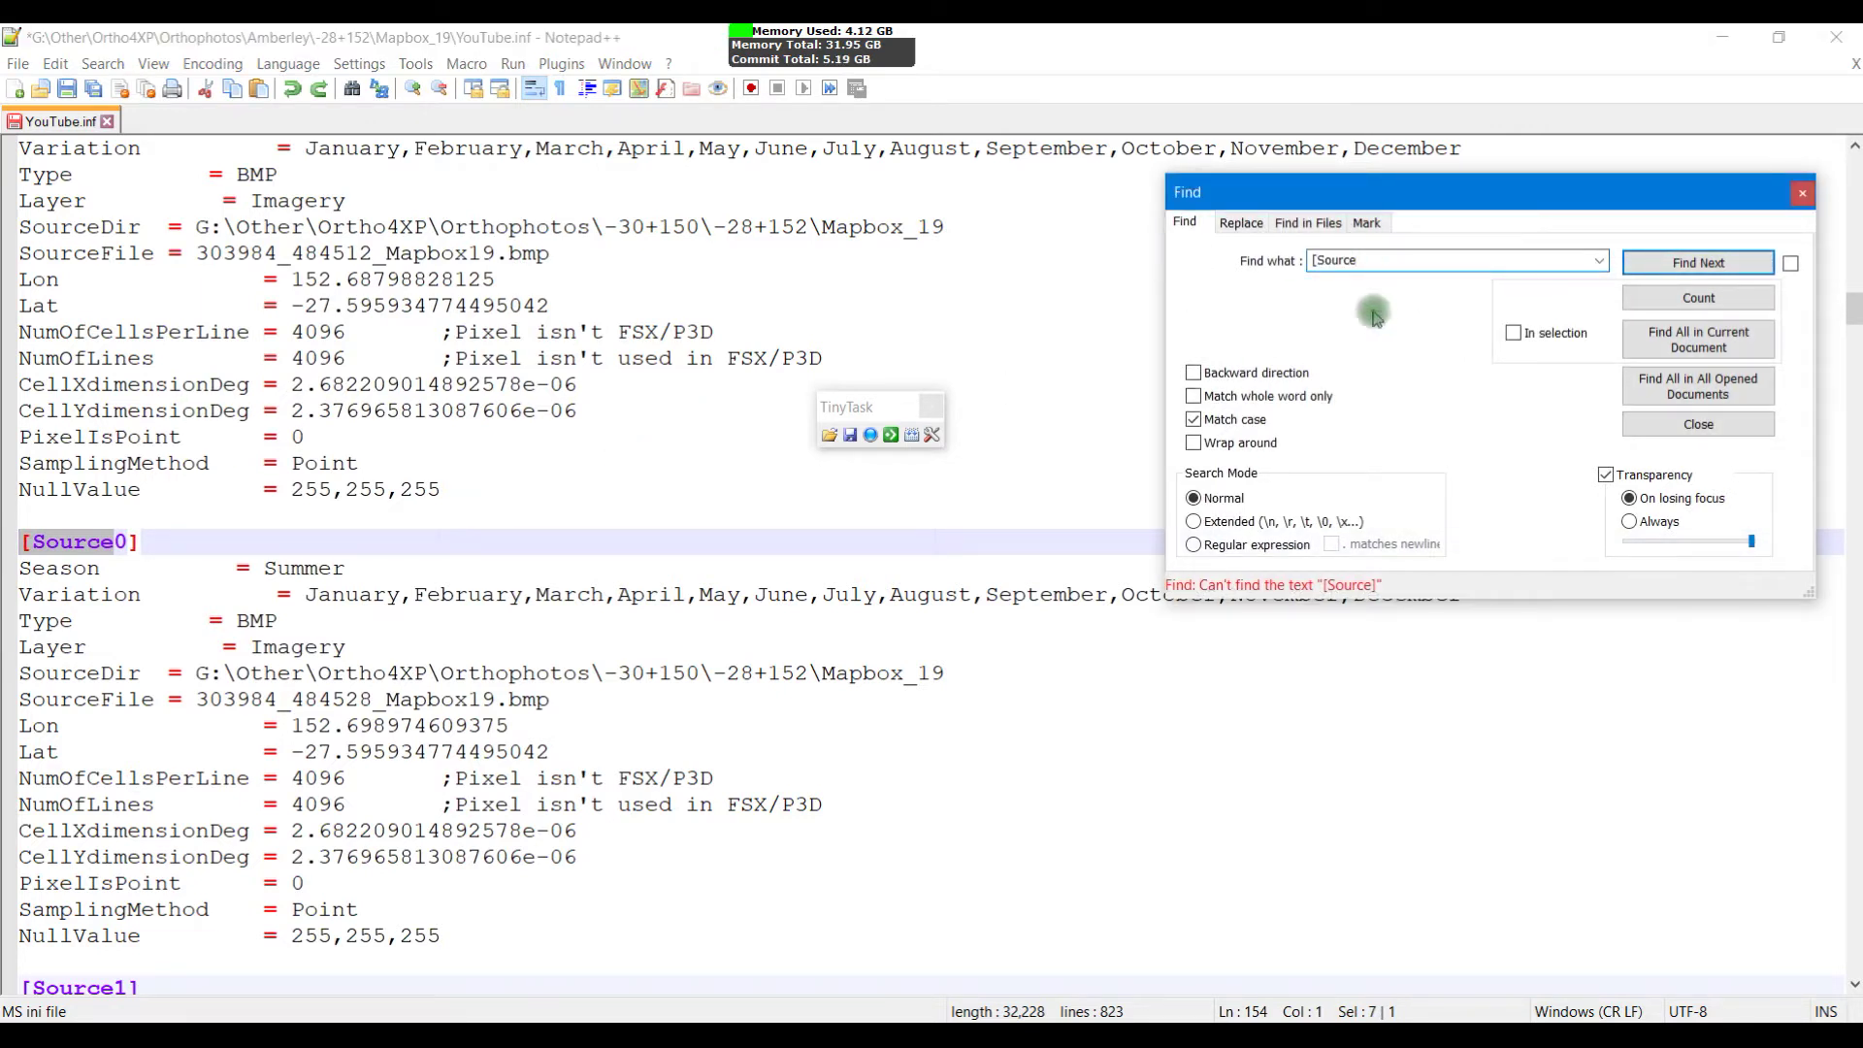
Step: Find the first [Source0] heading with the new search text and set TinyTask's playback repeats to 4
{"action": "scroll", "coordinate": [609, 359], "scroll_direction": "up", "scroll_amount": 6}
{"action": "left_click", "coordinate": [534, 331]}
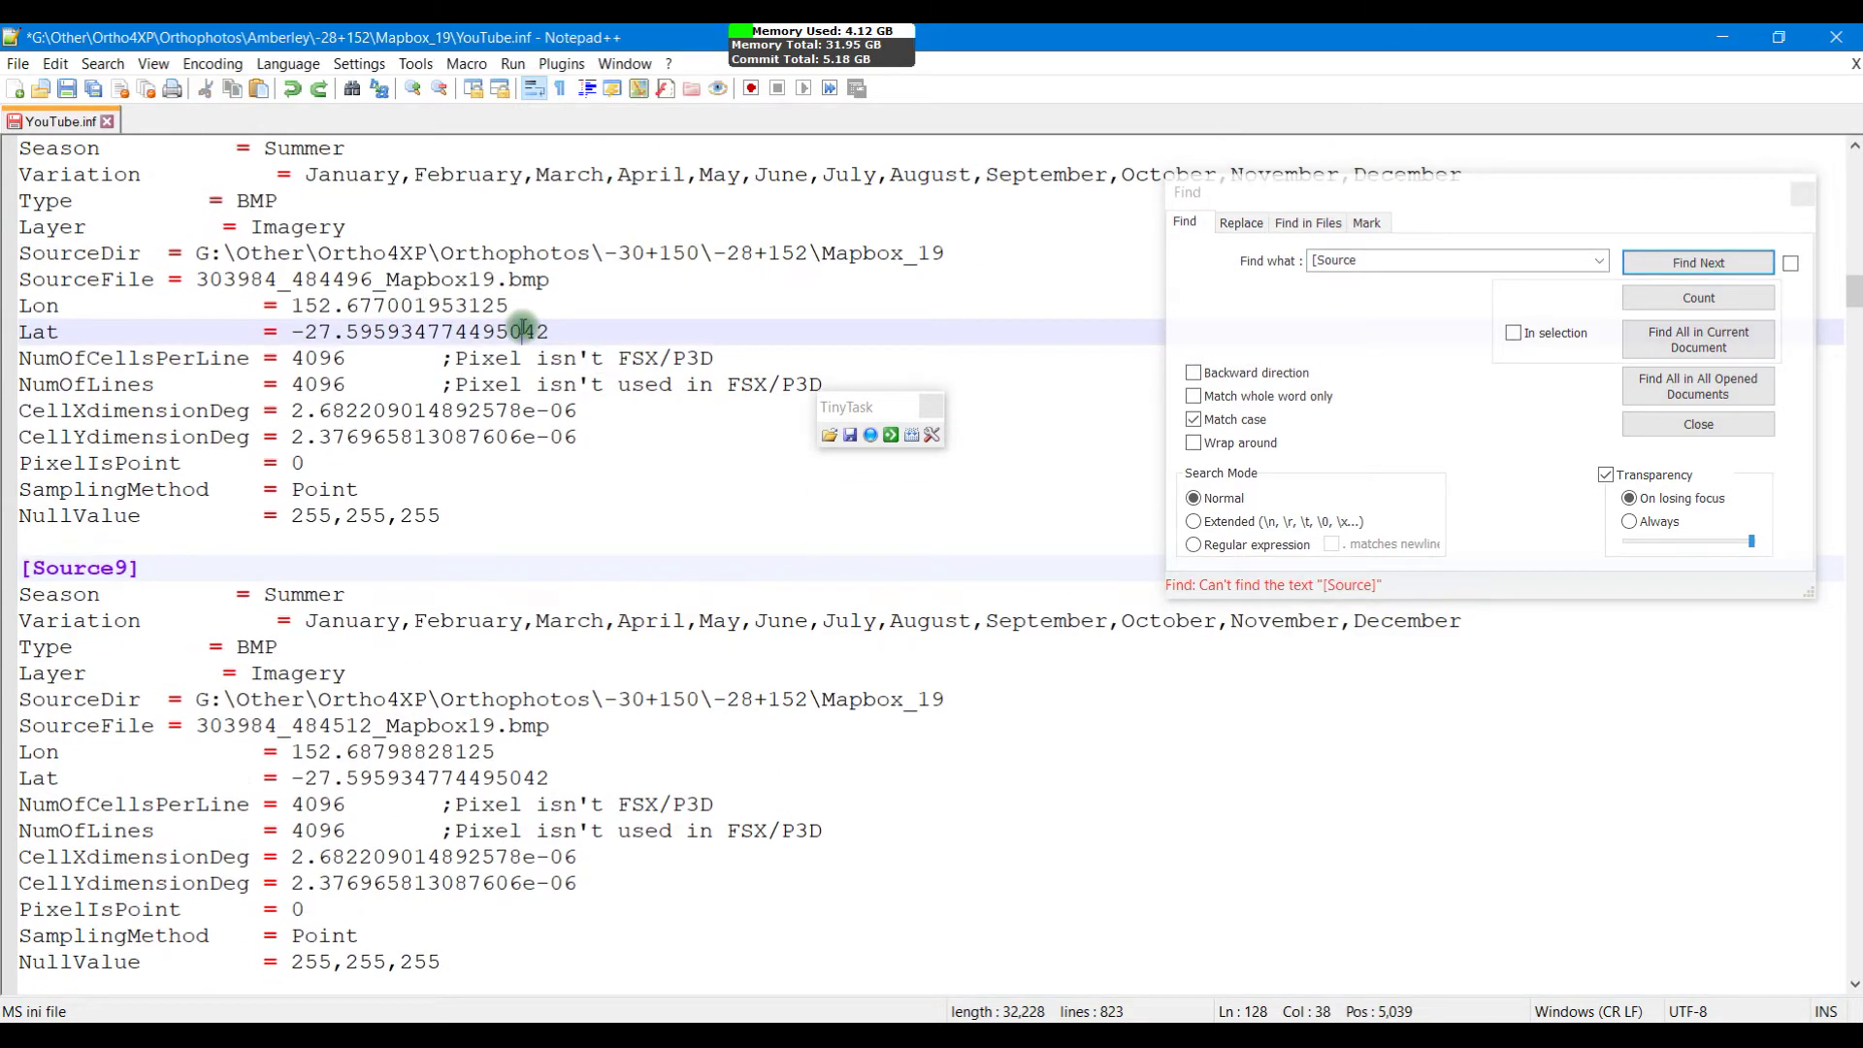
{"action": "left_click", "coordinate": [1708, 266]}
{"action": "left_click", "coordinate": [1708, 266]}
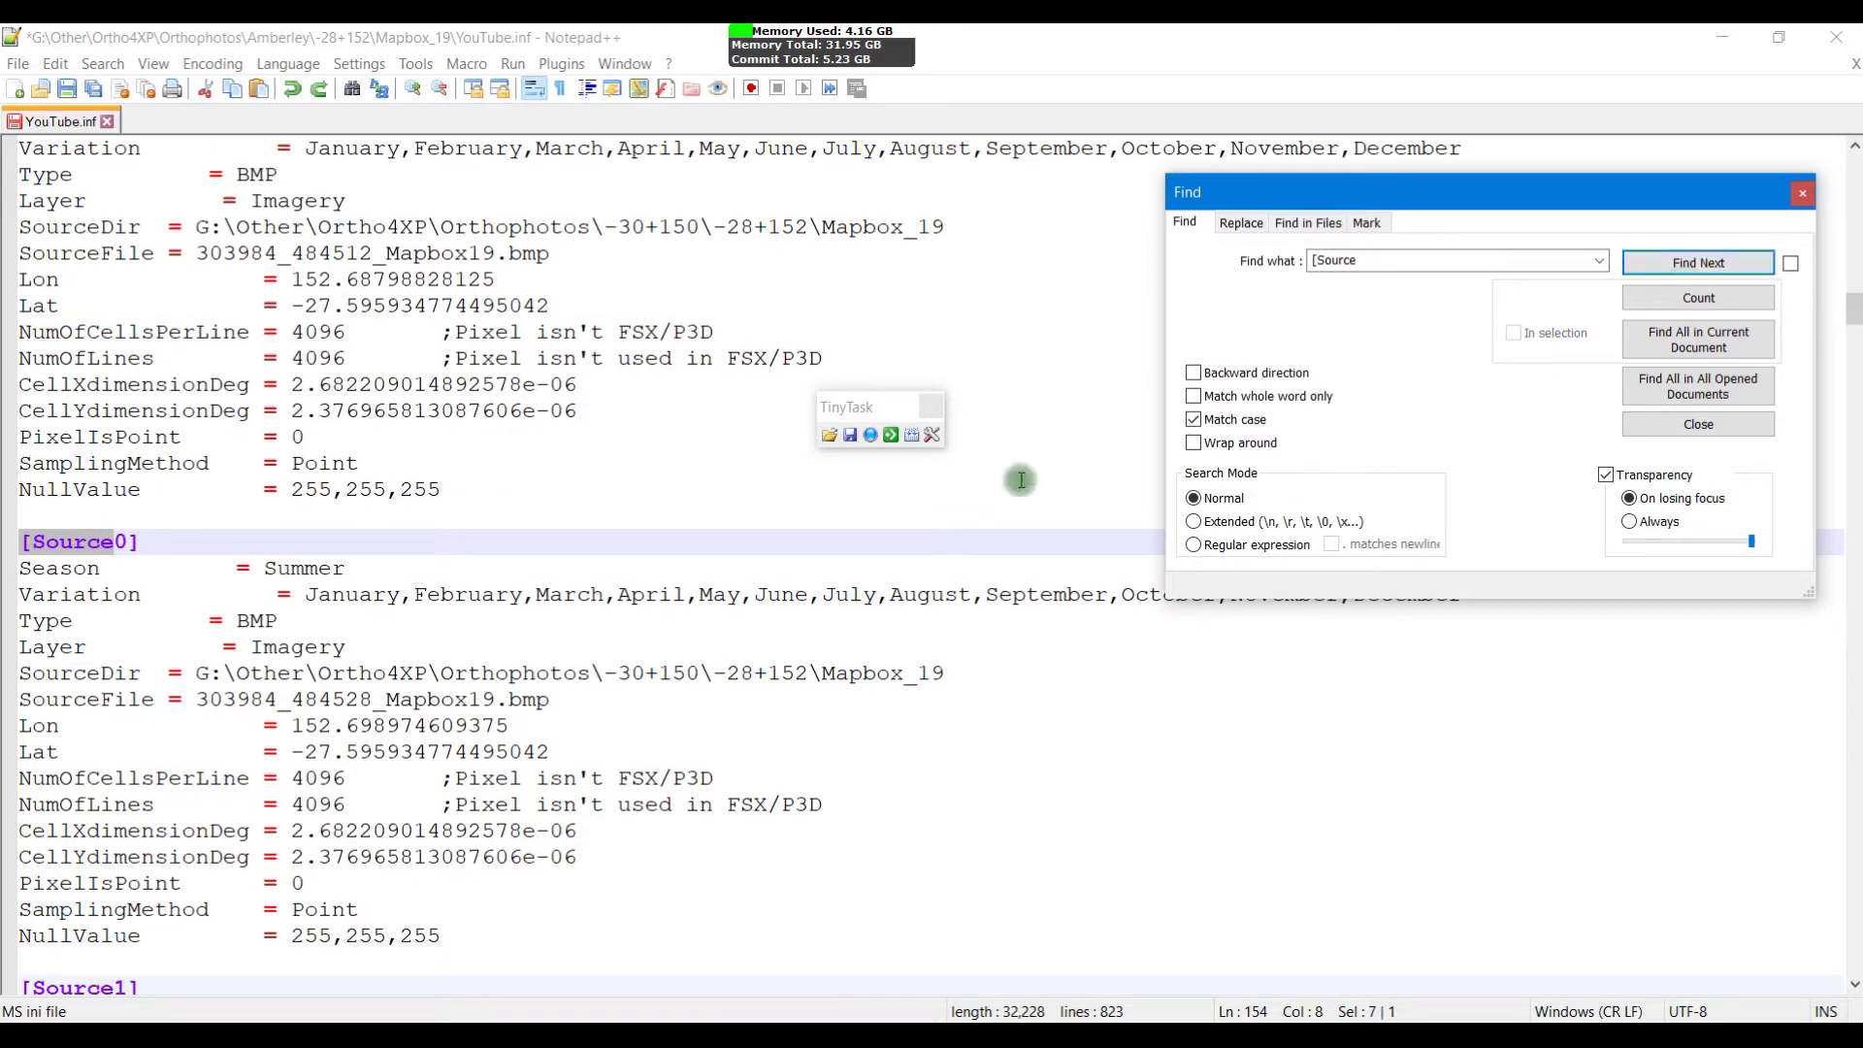
{"action": "left_click", "coordinate": [933, 439]}
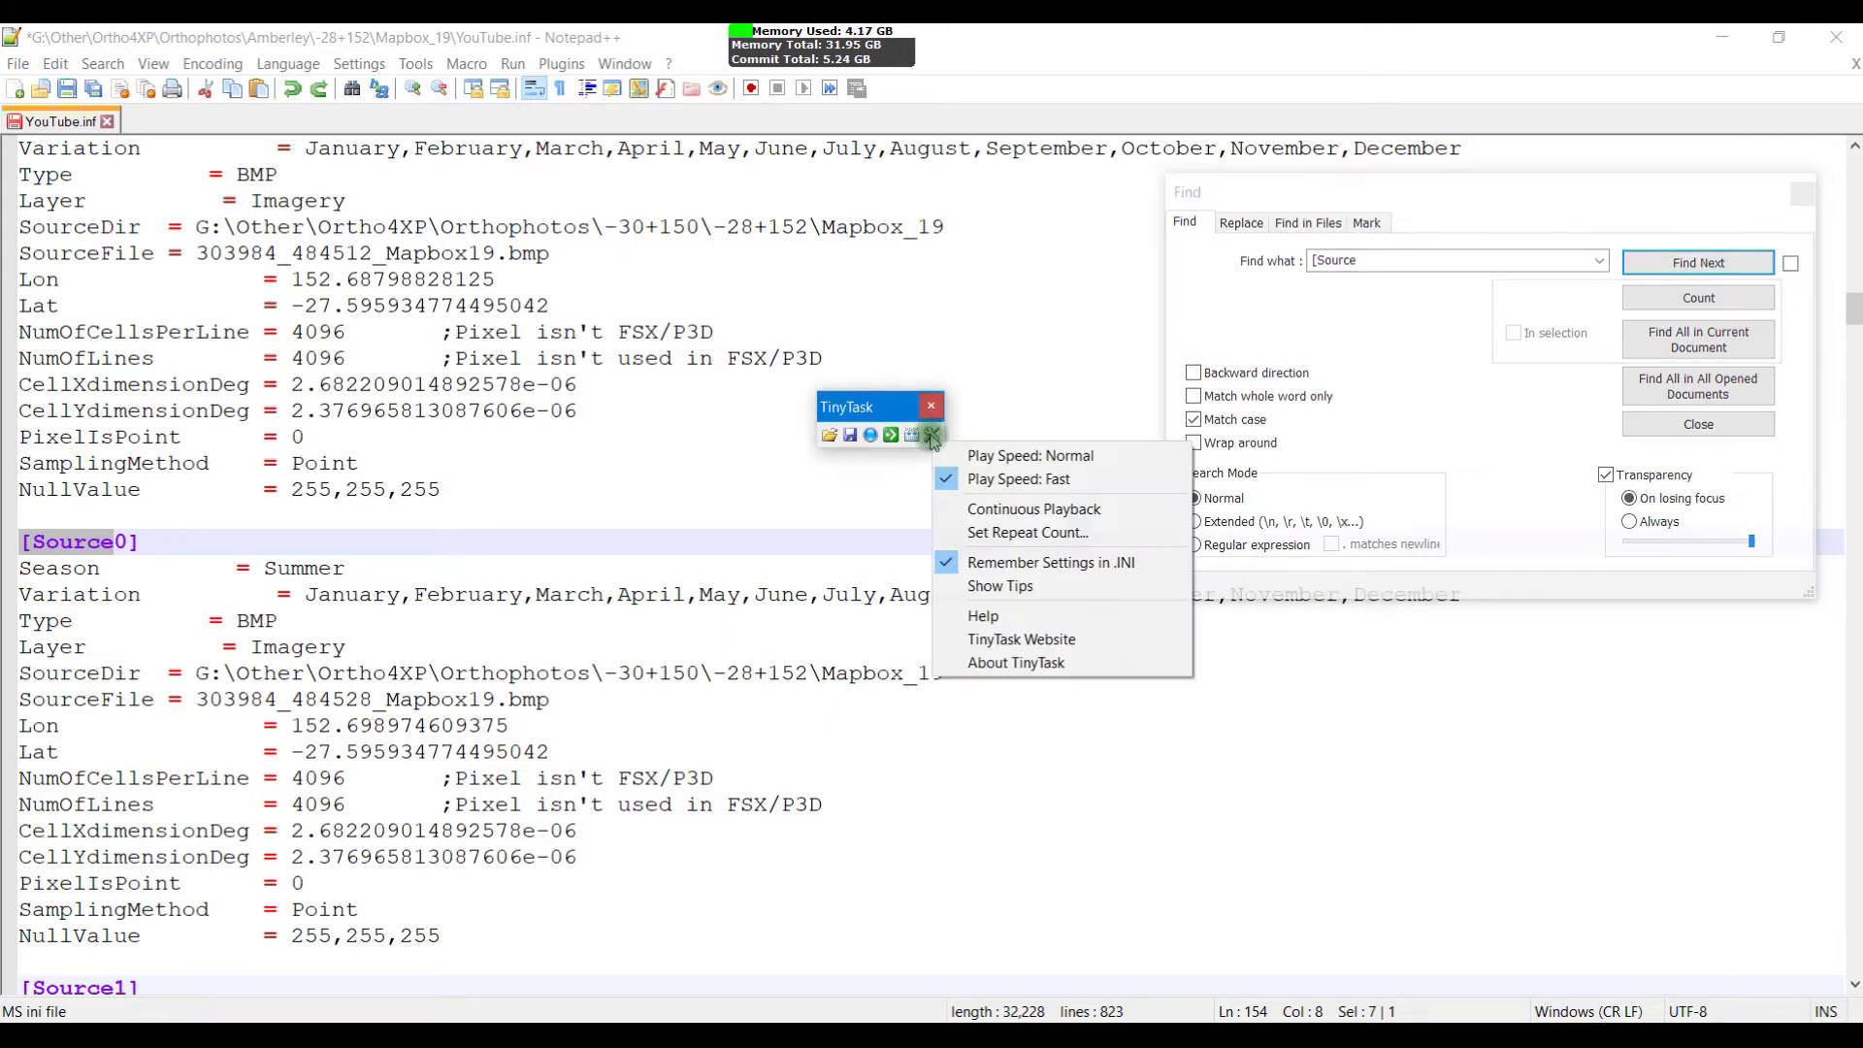
{"action": "left_click", "coordinate": [960, 537]}
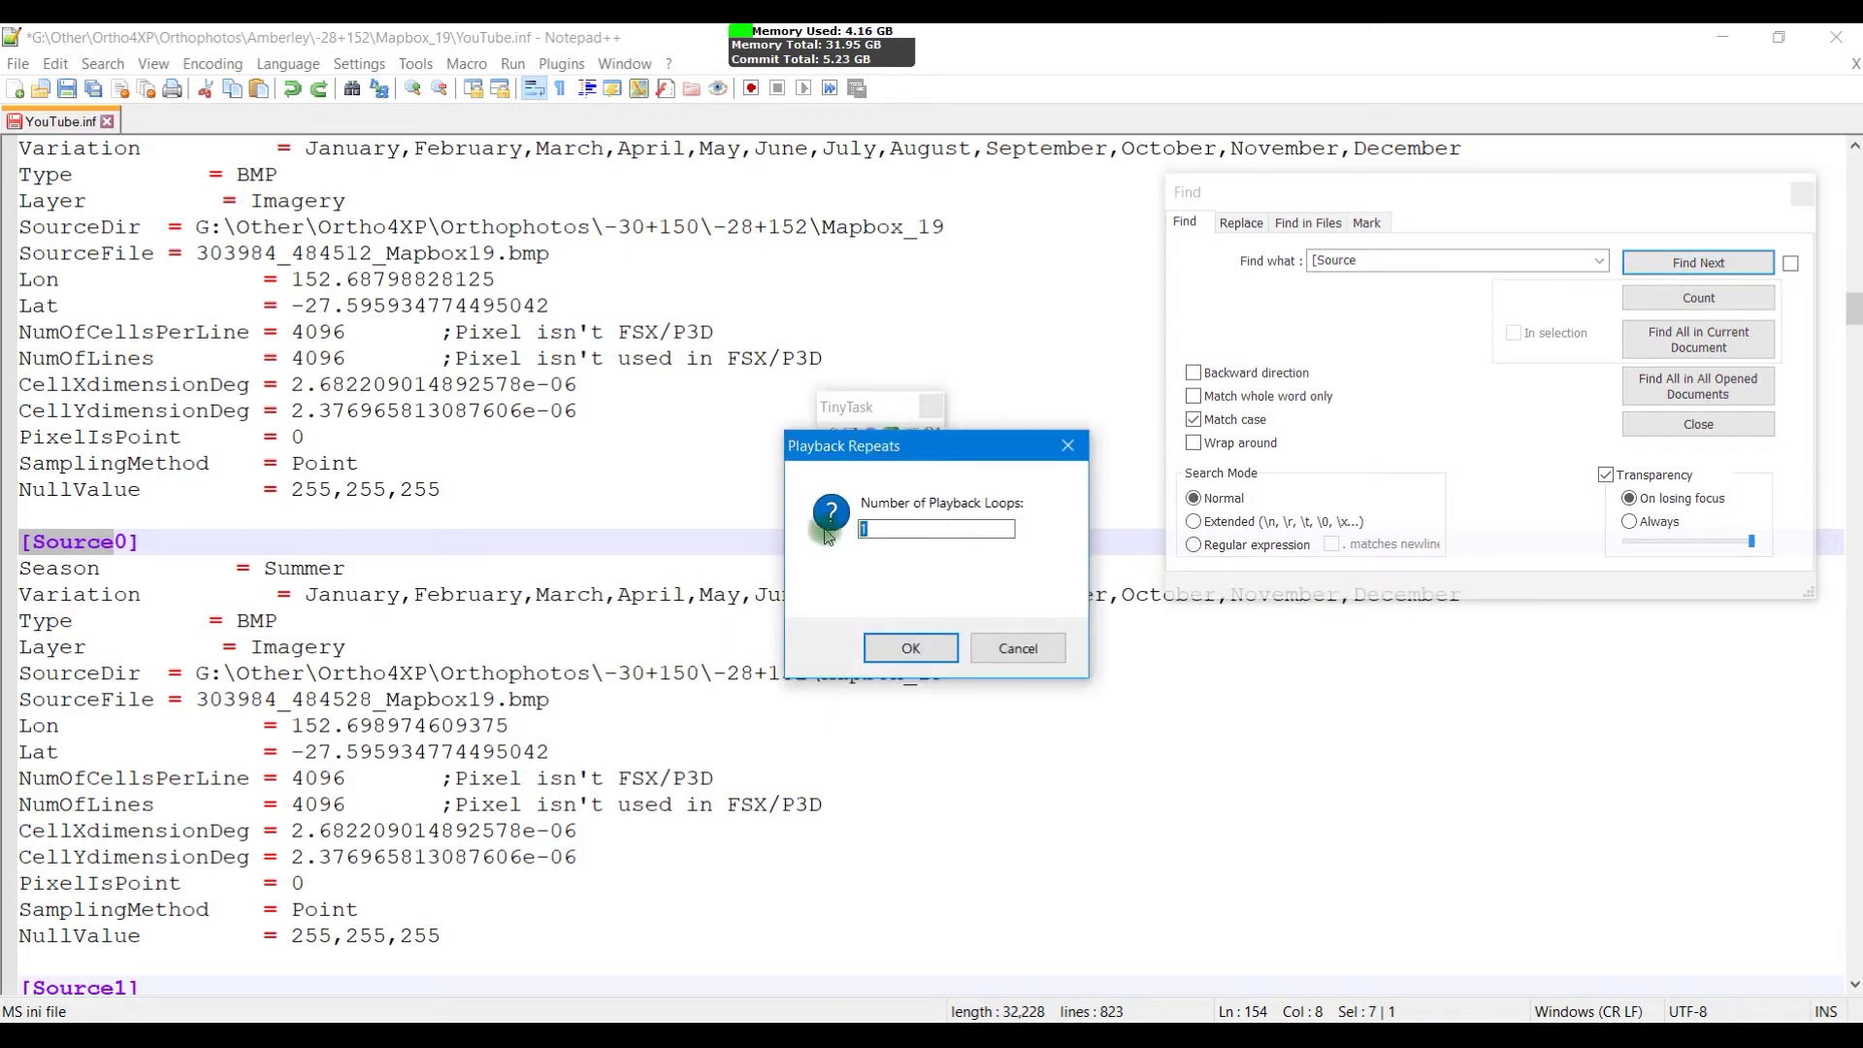
{"action": "left_click", "coordinate": [889, 642]}
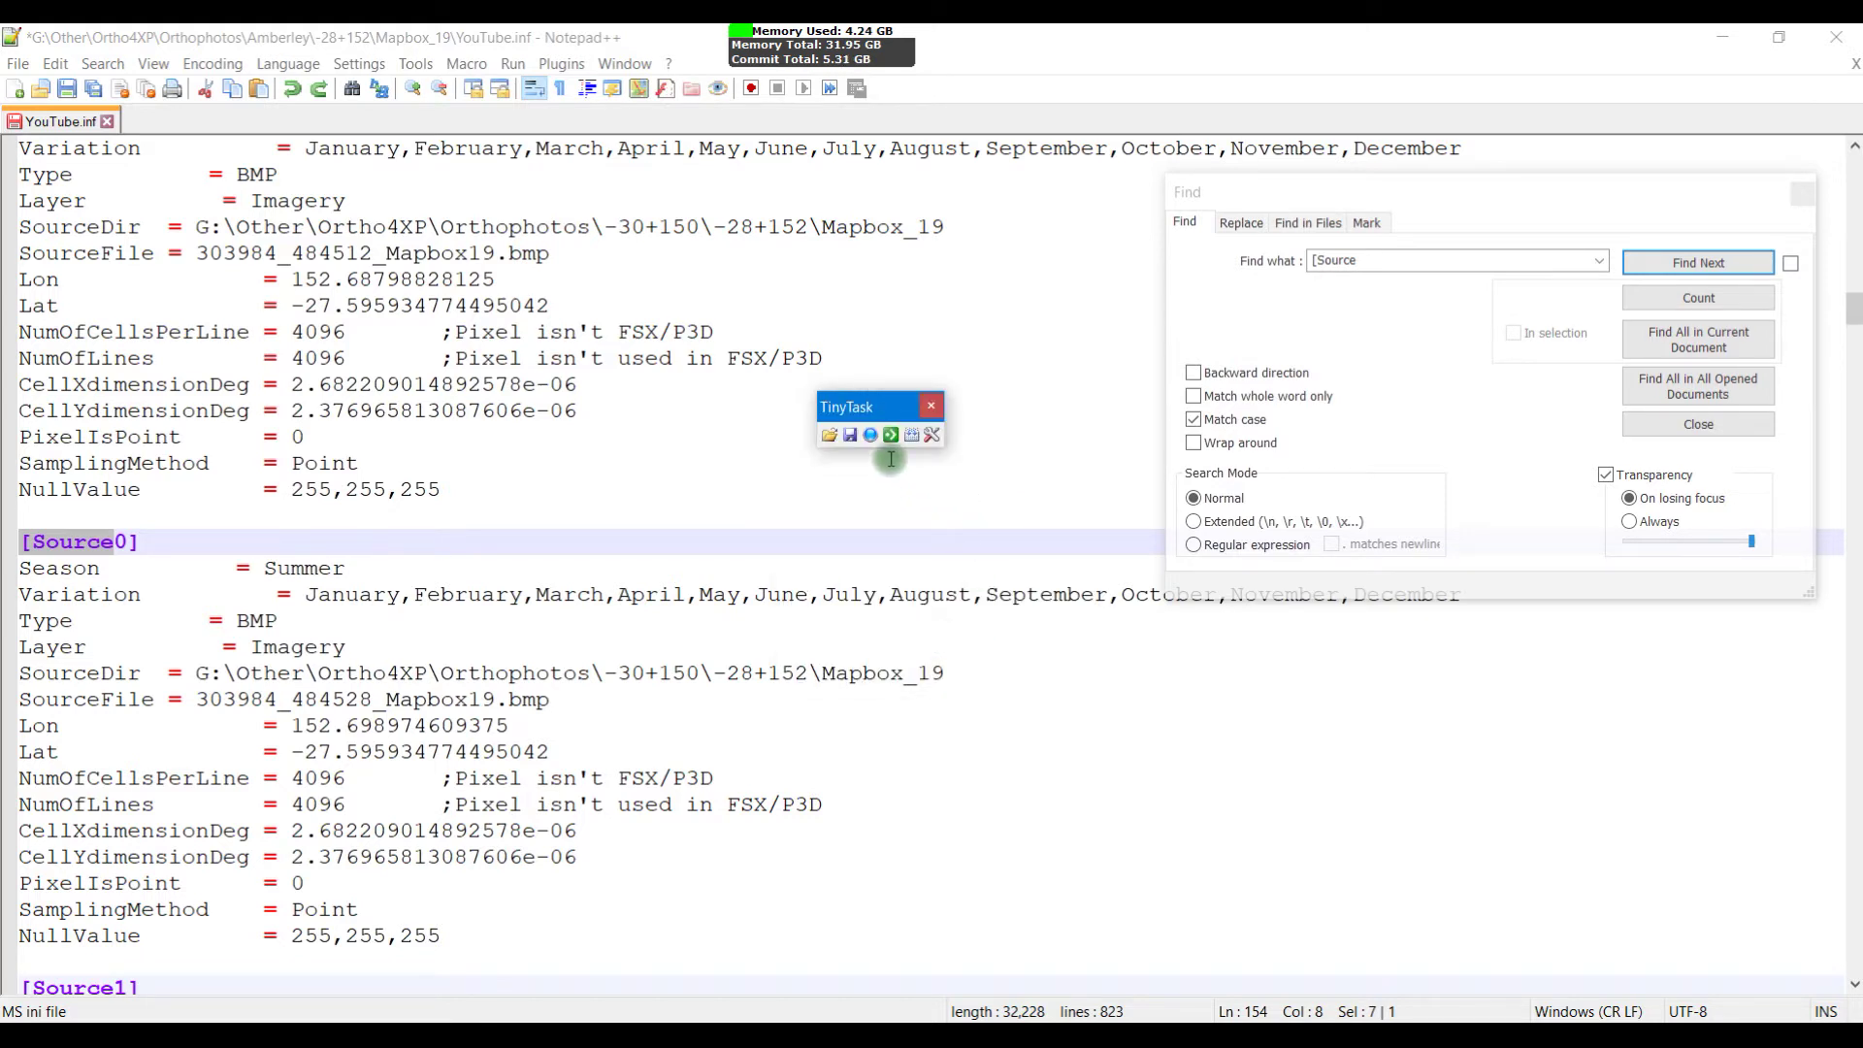
Step: Record prefixing 1 to the numbers of [Source0] and [Source1] plus a find of the next heading, and play it through [Source19]
{"action": "left_click", "coordinate": [871, 437]}
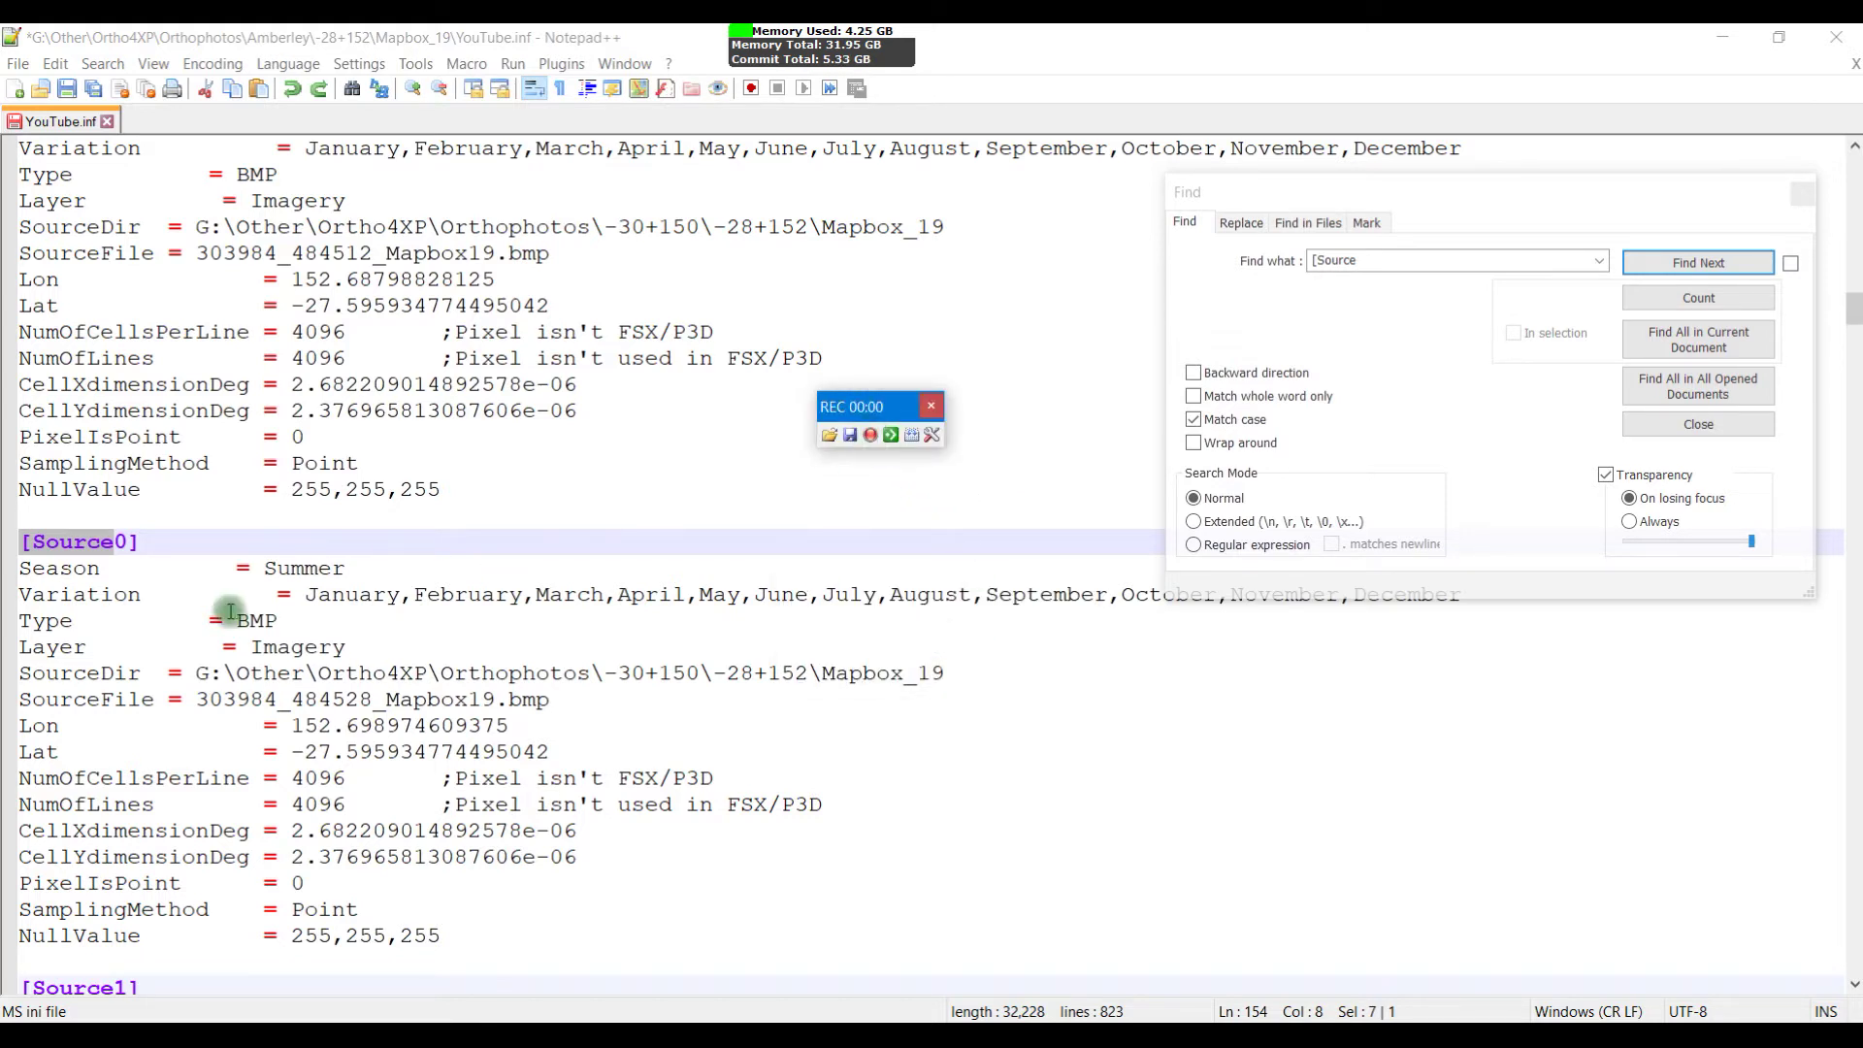
{"action": "left_click", "coordinate": [114, 542]}
{"action": "type", "text": "1"}
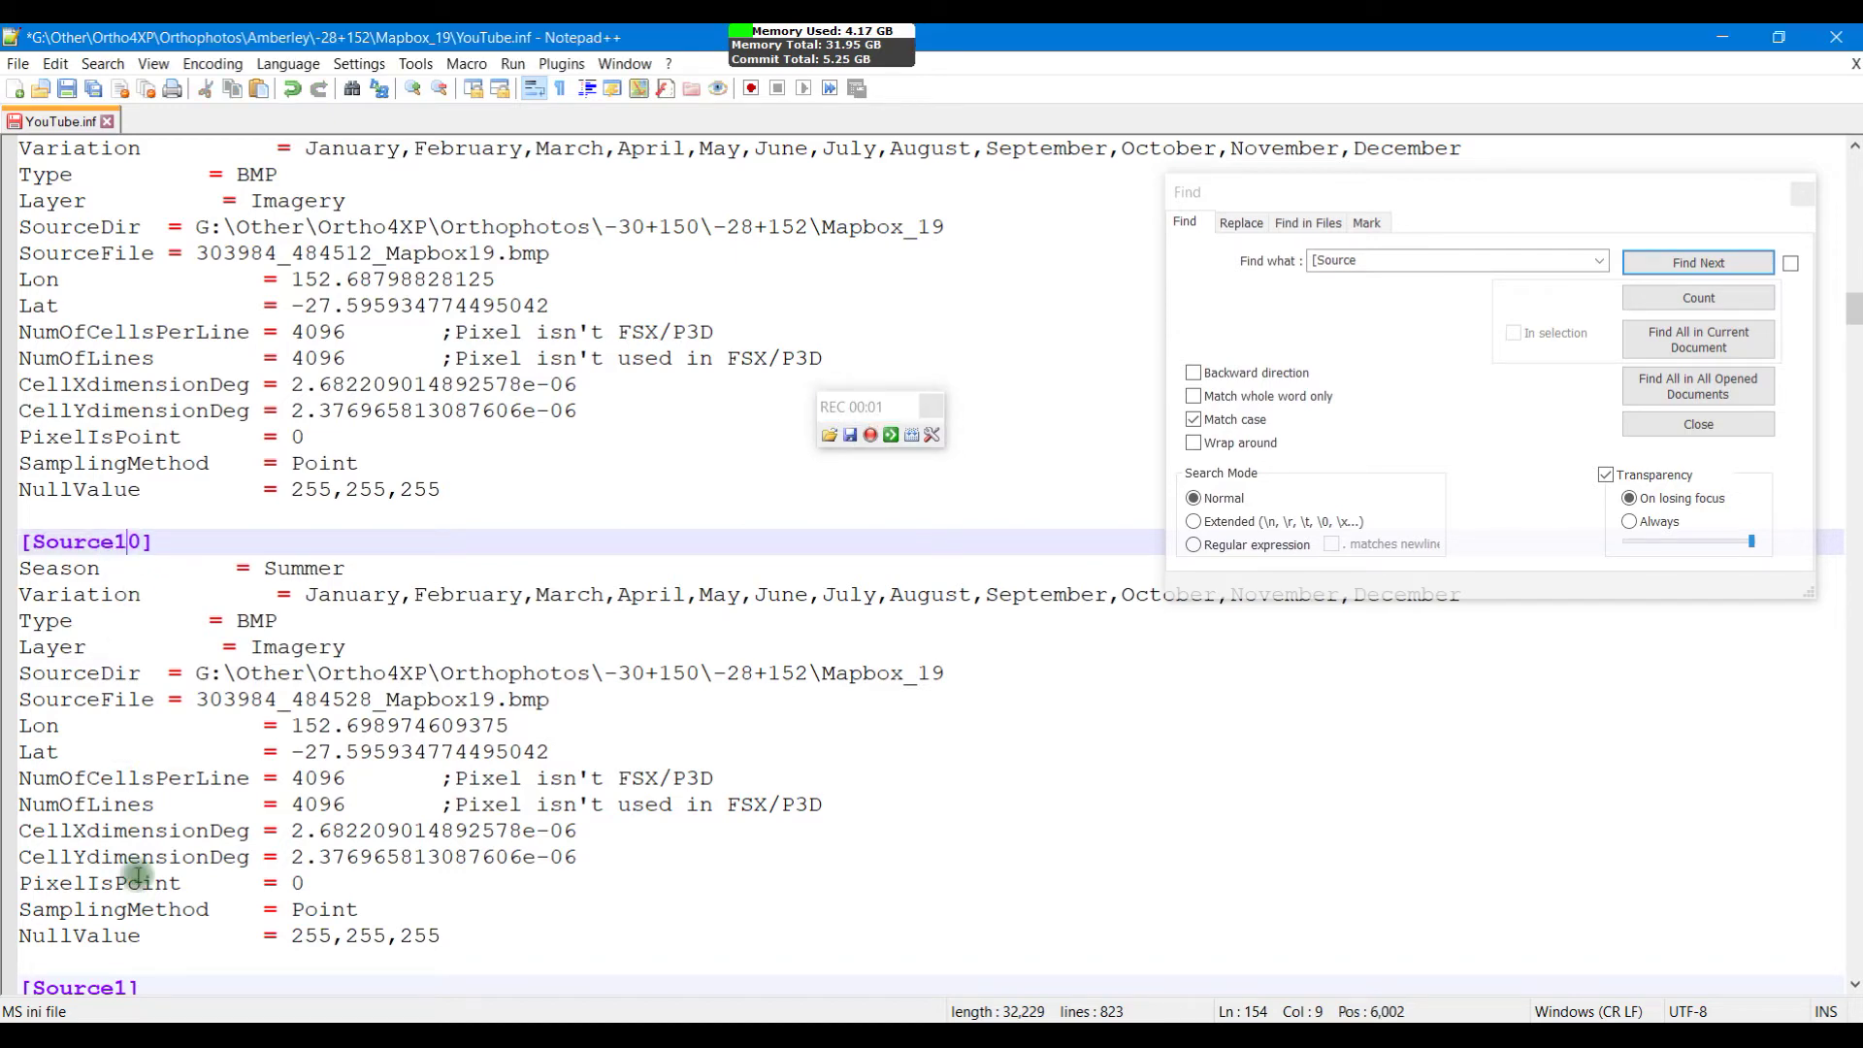
{"action": "left_click", "coordinate": [114, 988]}
{"action": "type", "text": "1"}
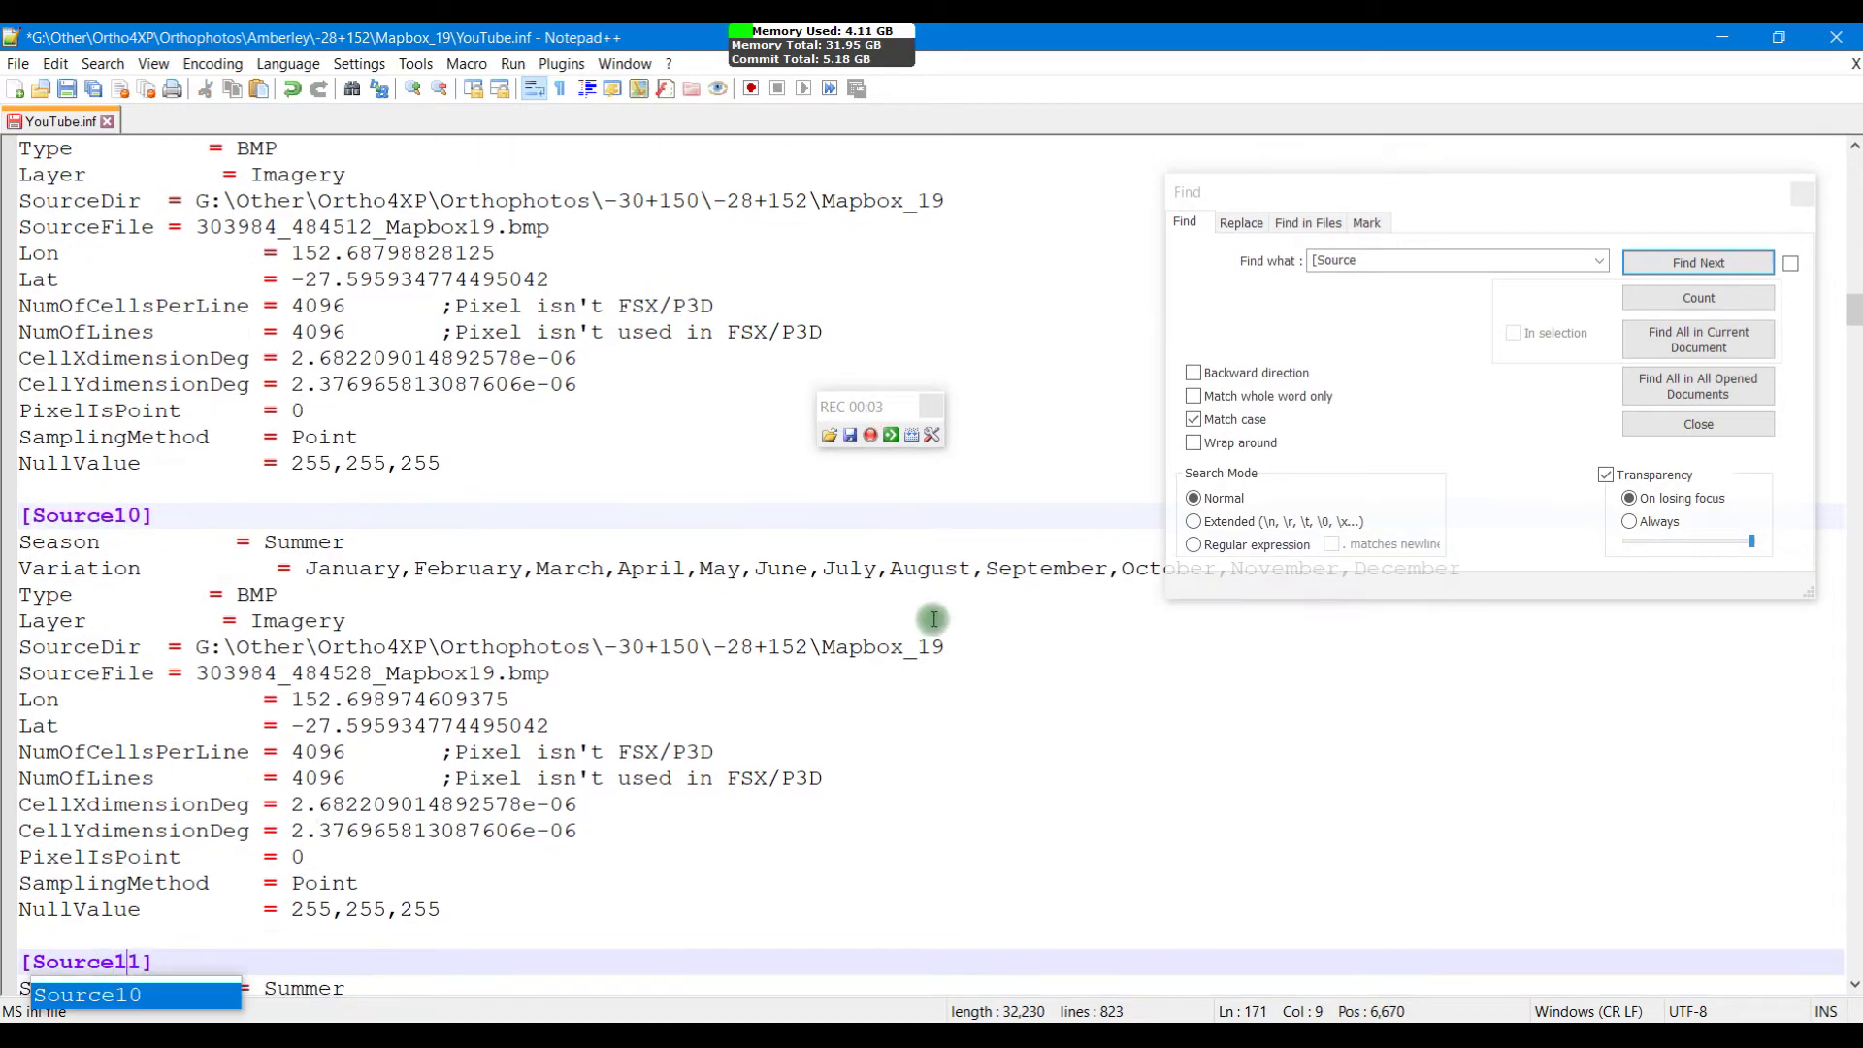
{"action": "left_click", "coordinate": [1682, 265]}
{"action": "left_click", "coordinate": [872, 436]}
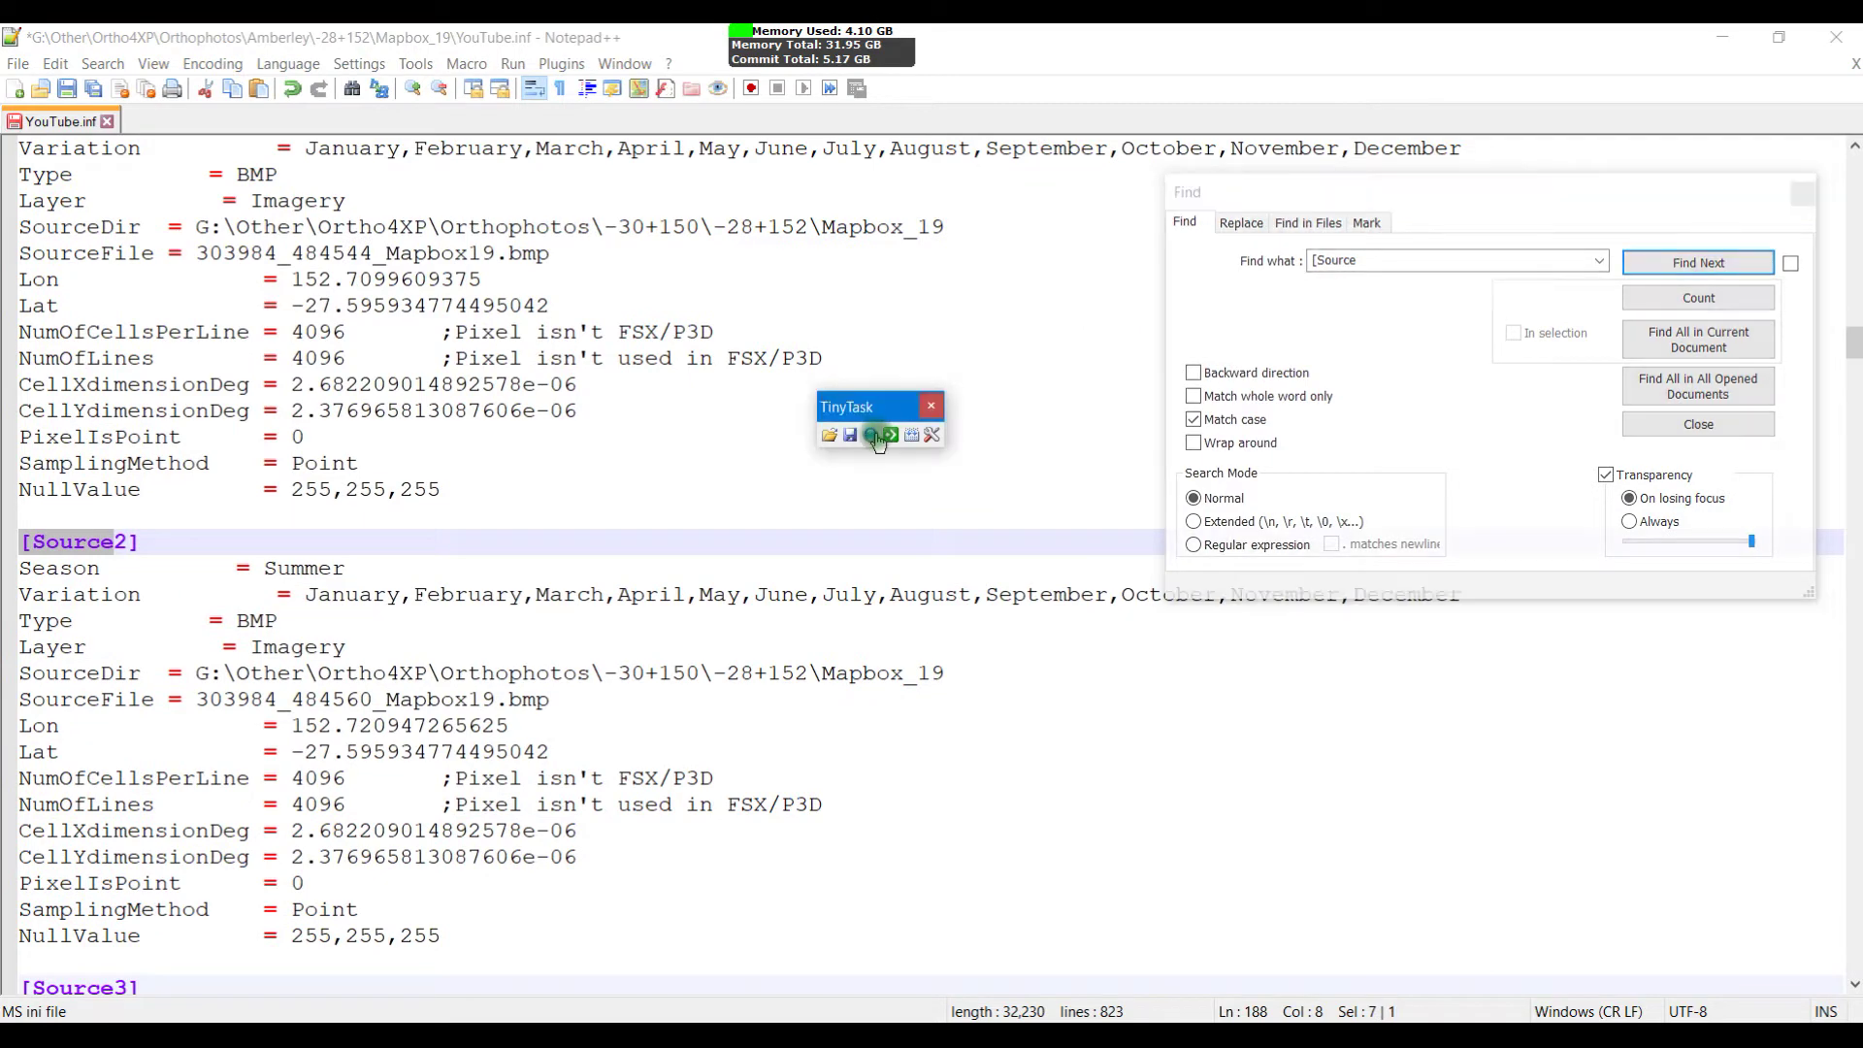
{"action": "left_click", "coordinate": [893, 436]}
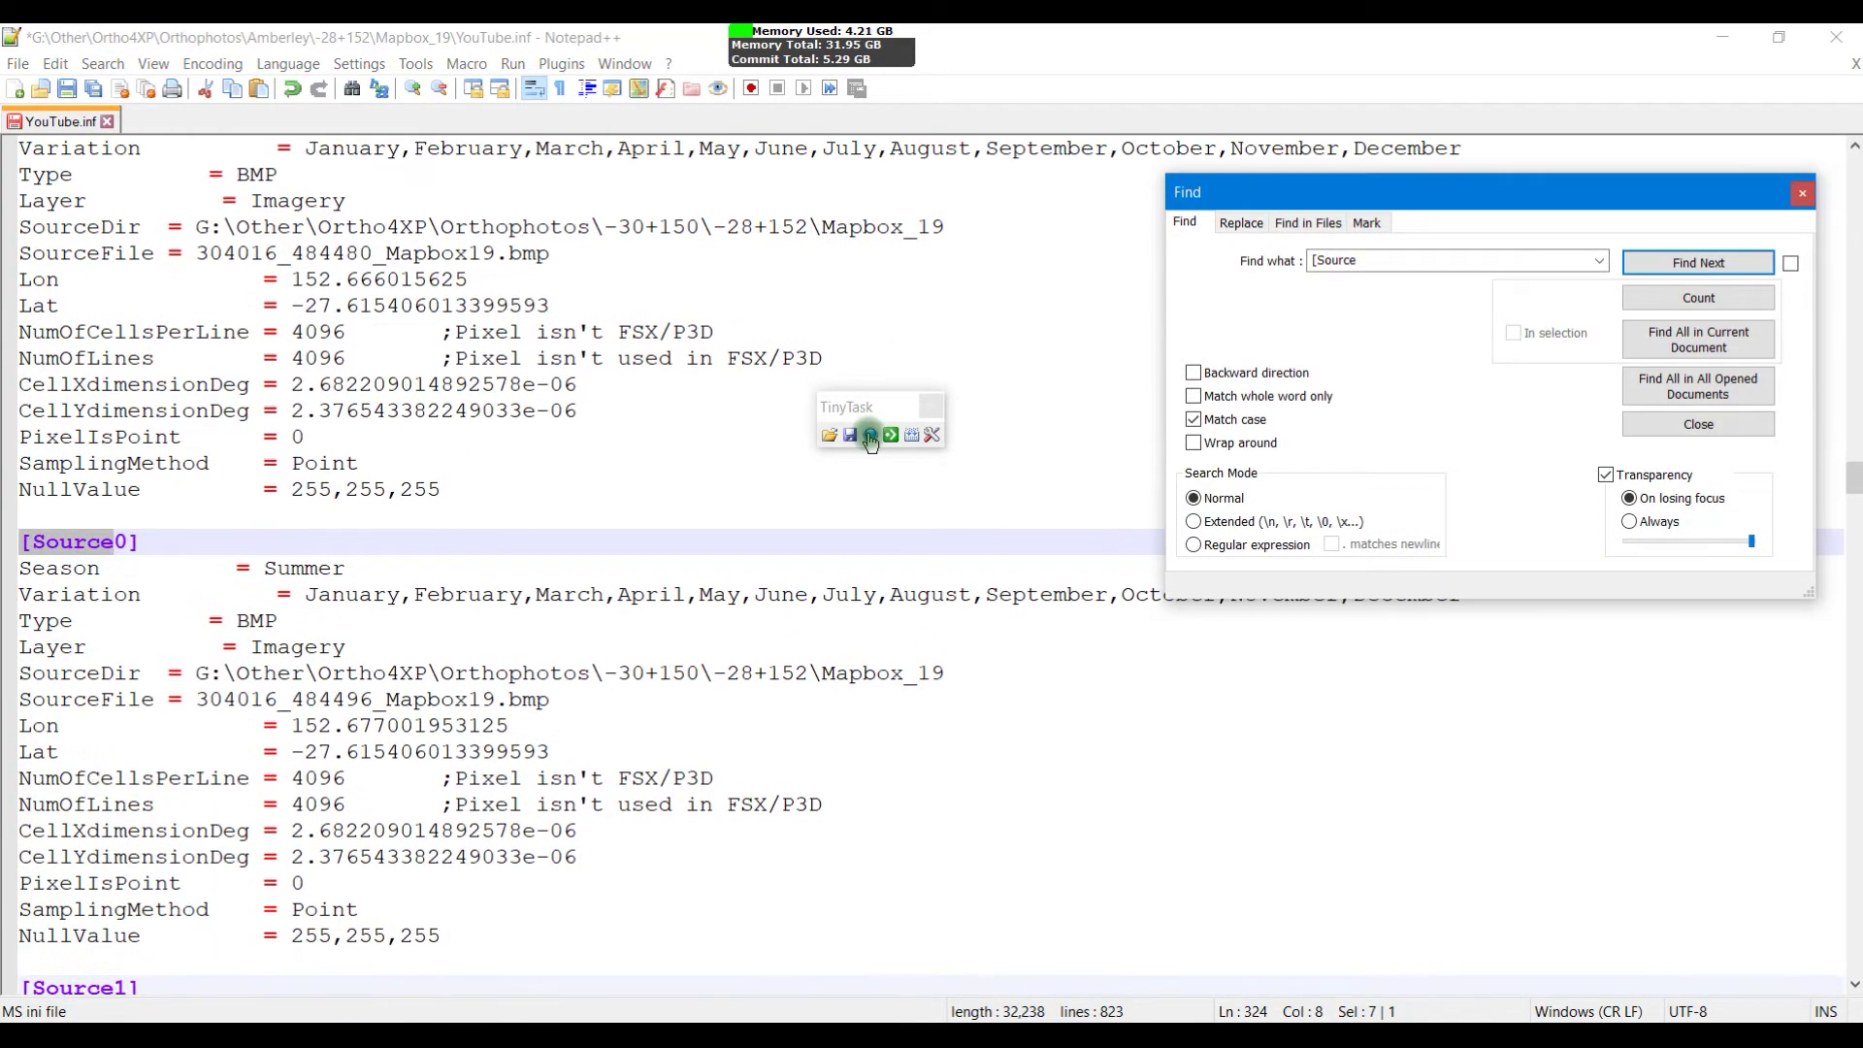
Step: Record a new TinyTask pass that turns the next pair into [Source20] and [Source21], and play it through [Source29]
{"action": "left_click", "coordinate": [871, 436]}
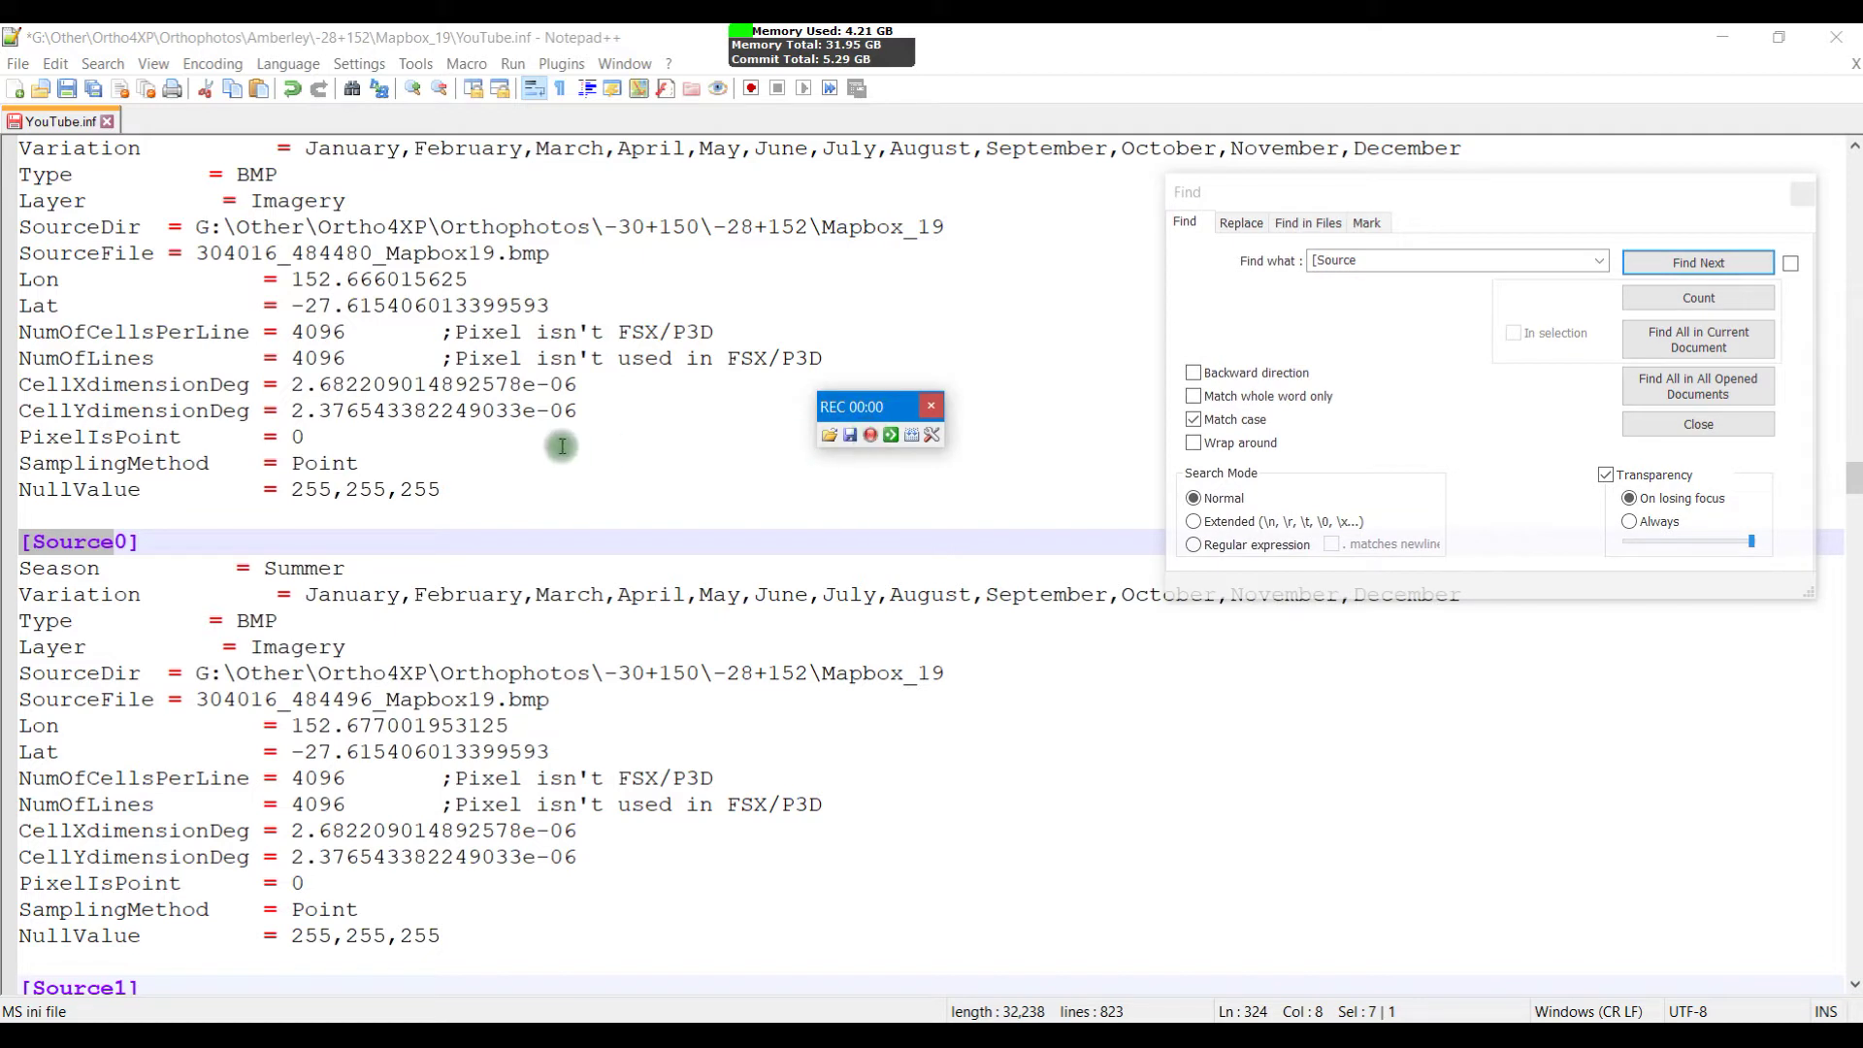
{"action": "left_click", "coordinate": [113, 543]}
{"action": "type", "text": "2"}
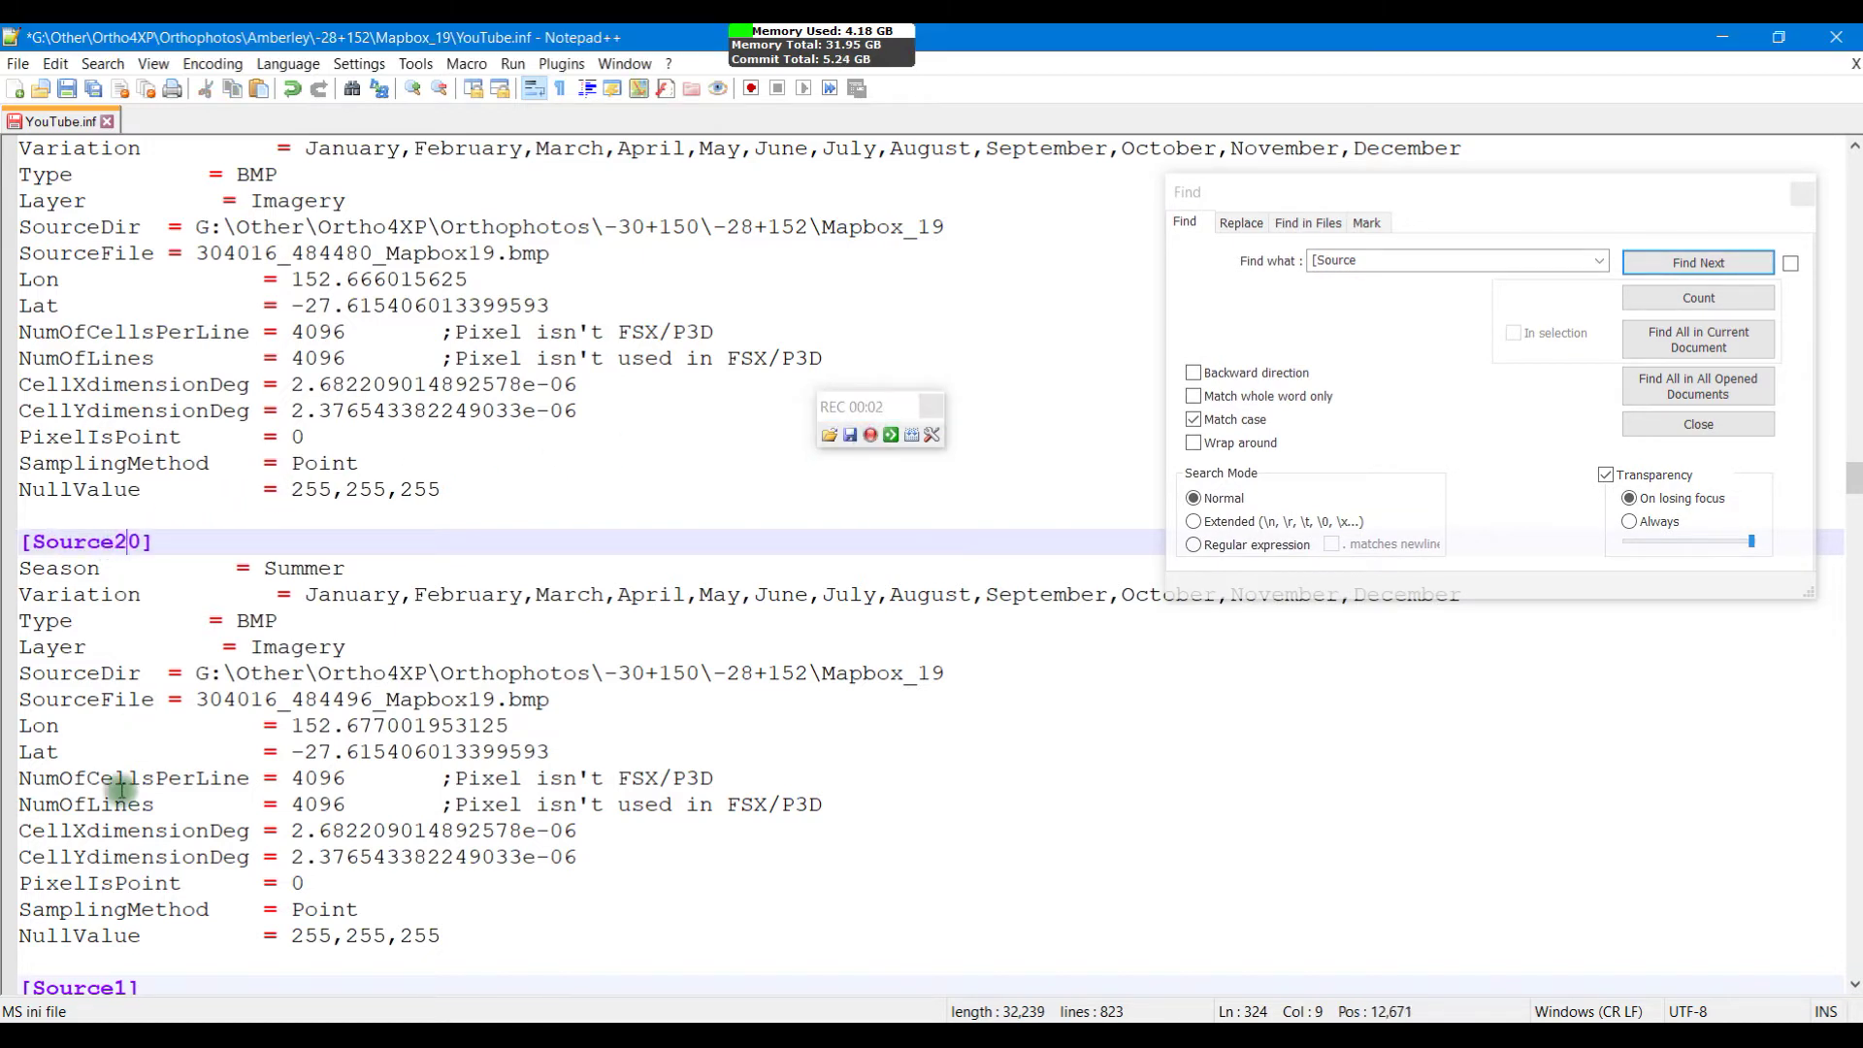
{"action": "left_click", "coordinate": [113, 988]}
{"action": "type", "text": "2"}
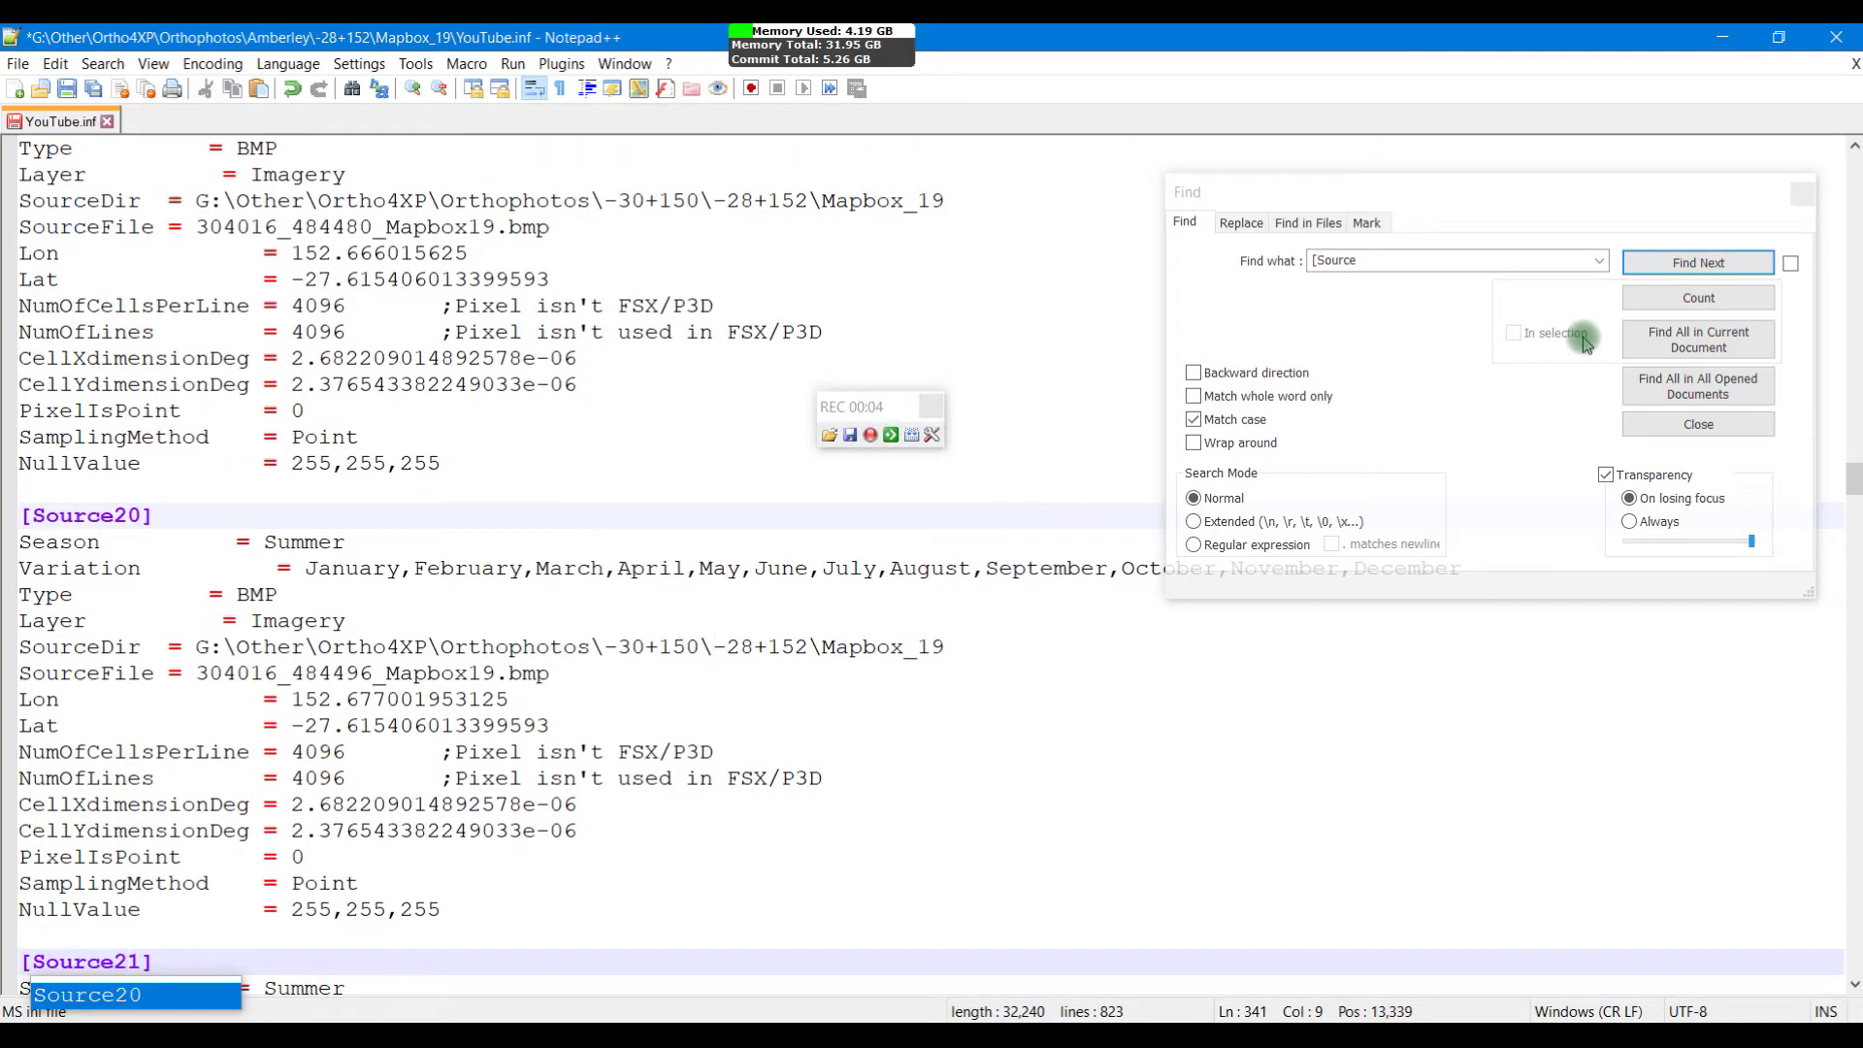
{"action": "left_click", "coordinate": [1695, 263]}
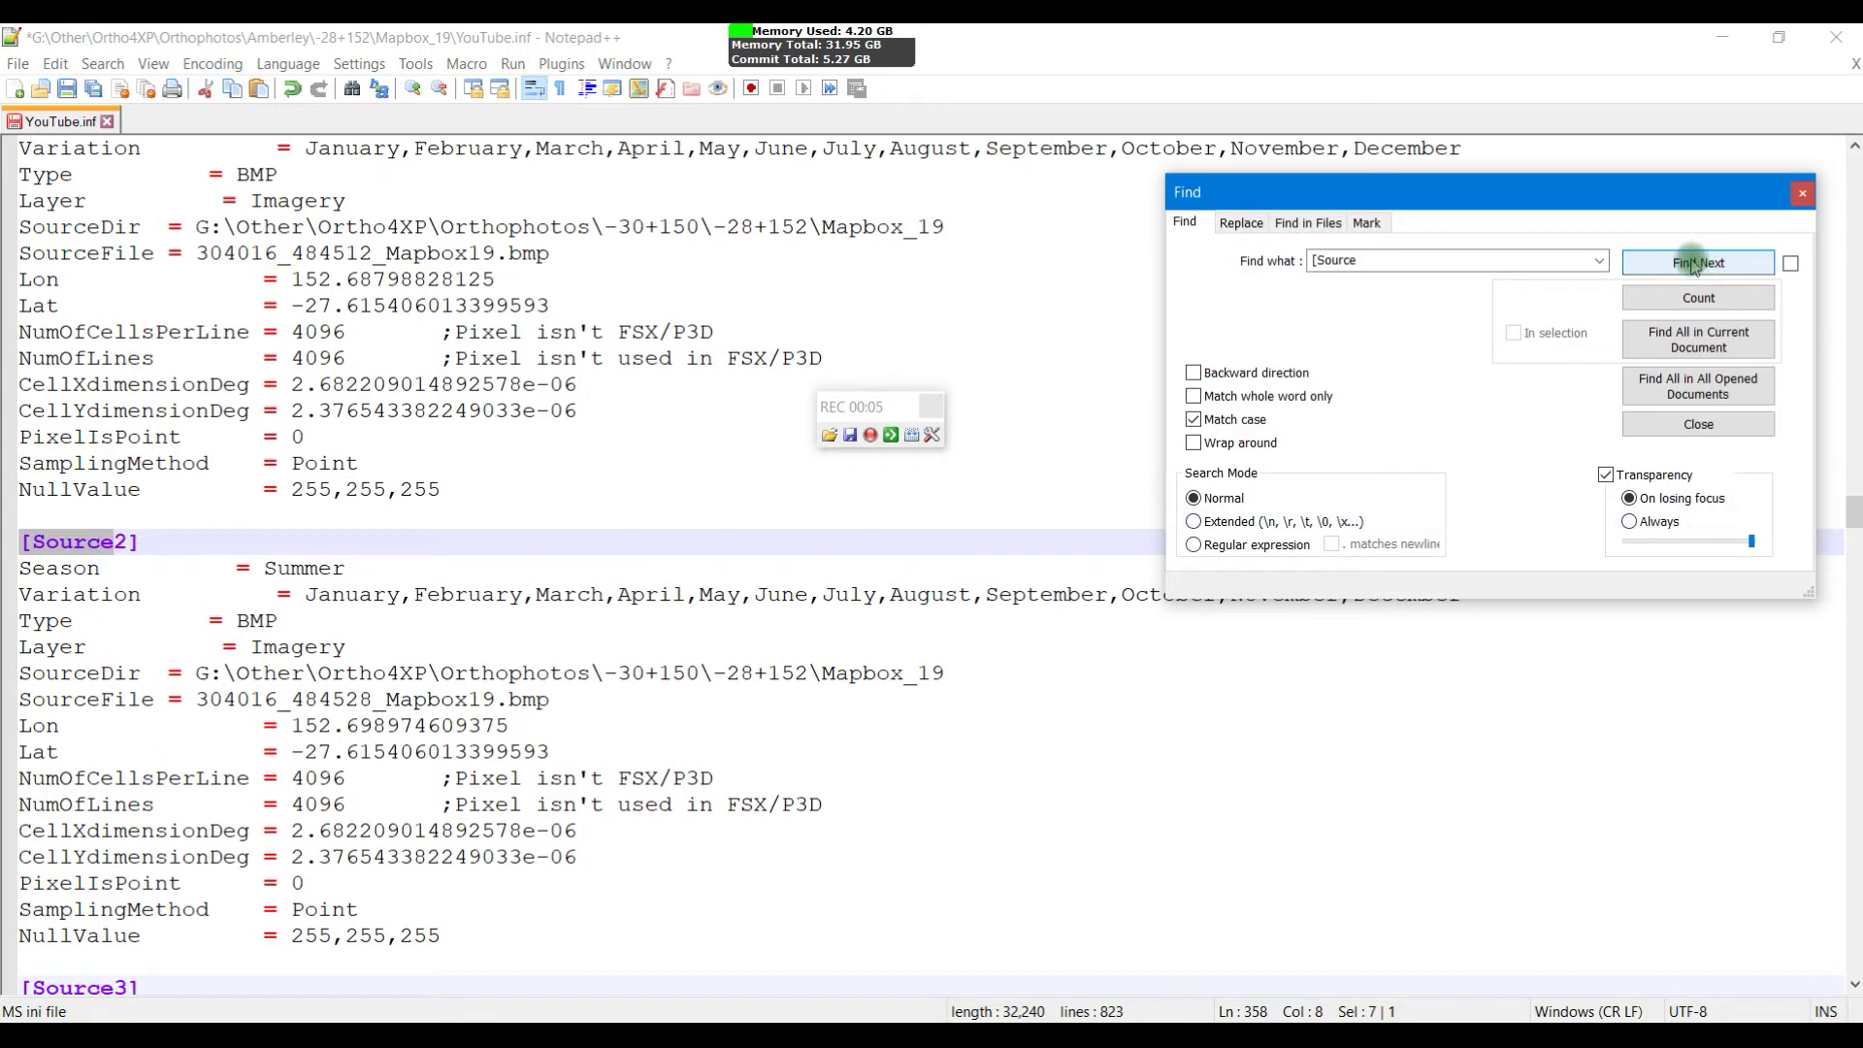
{"action": "left_click", "coordinate": [871, 436]}
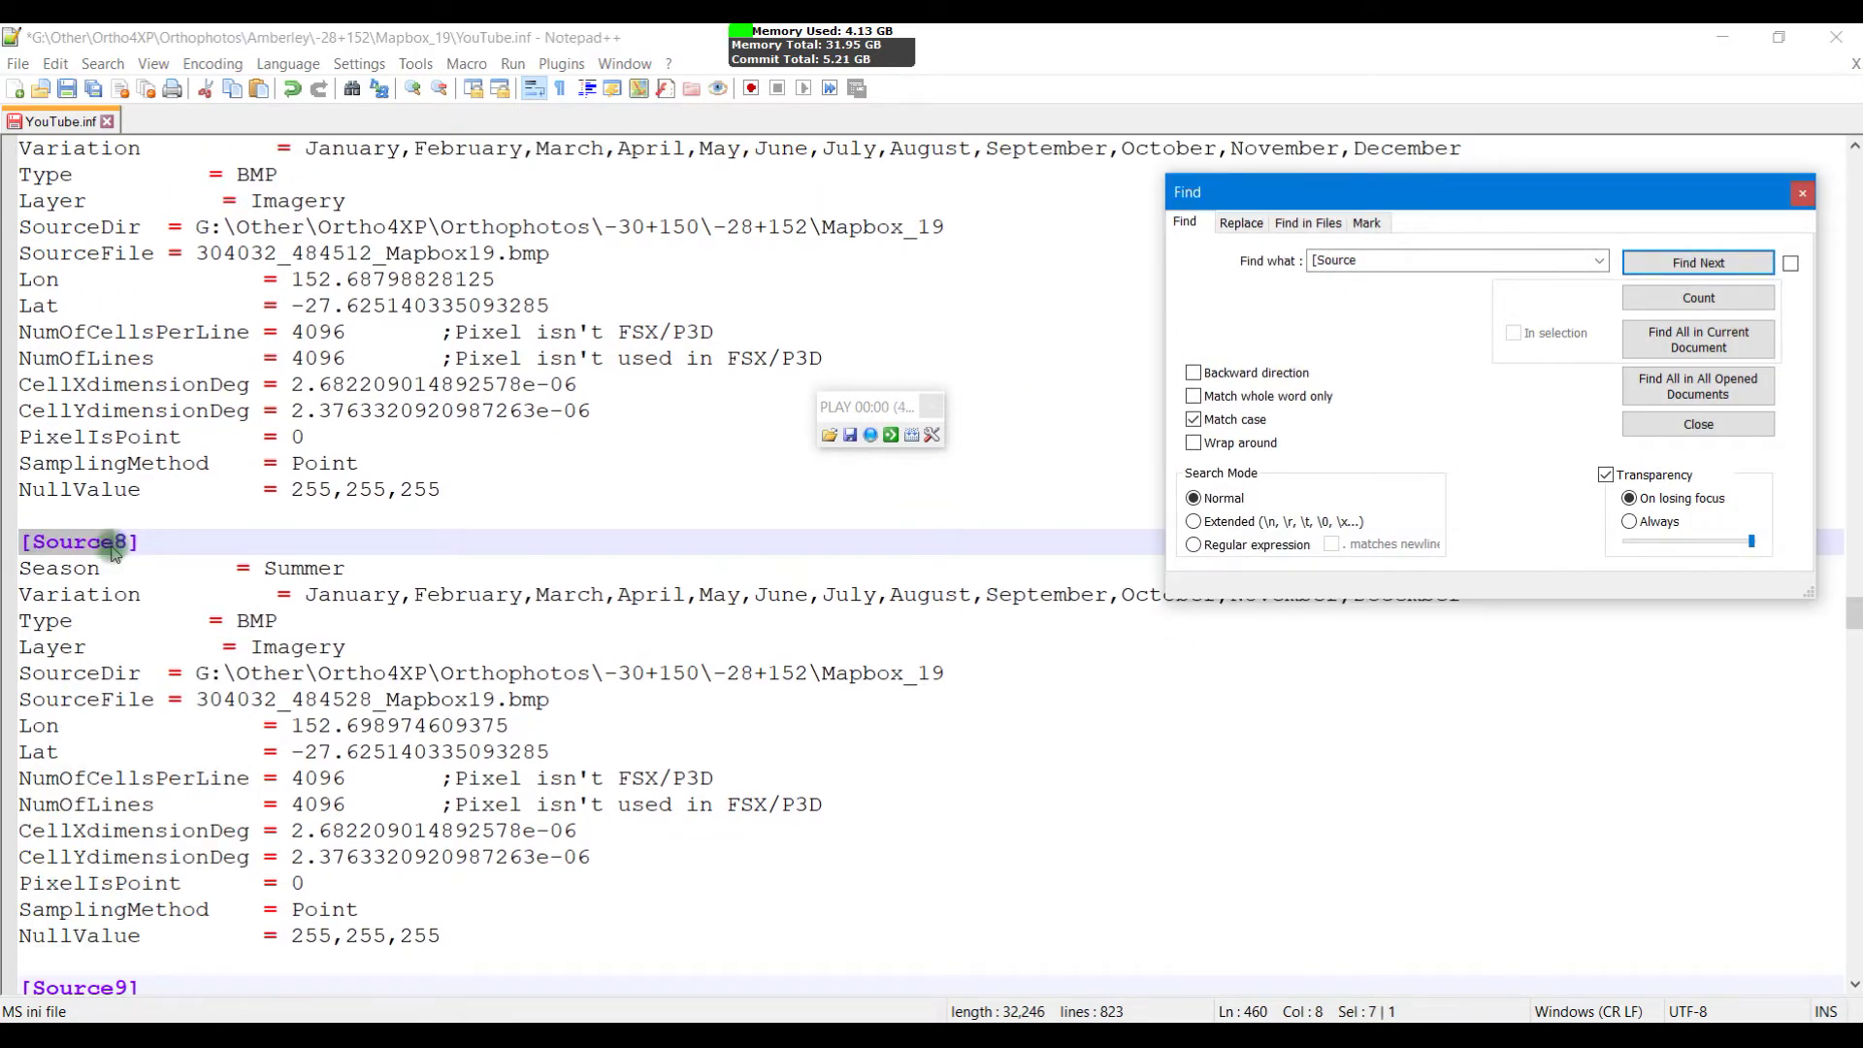
Step: Record turning the following [Source0] and [Source1] headings into [Source30] and [Source31], and play the recording through [Source39]
{"action": "left_click", "coordinate": [871, 435]}
{"action": "left_click", "coordinate": [116, 541]}
{"action": "type", "text": "3"}
{"action": "left_click", "coordinate": [115, 985]}
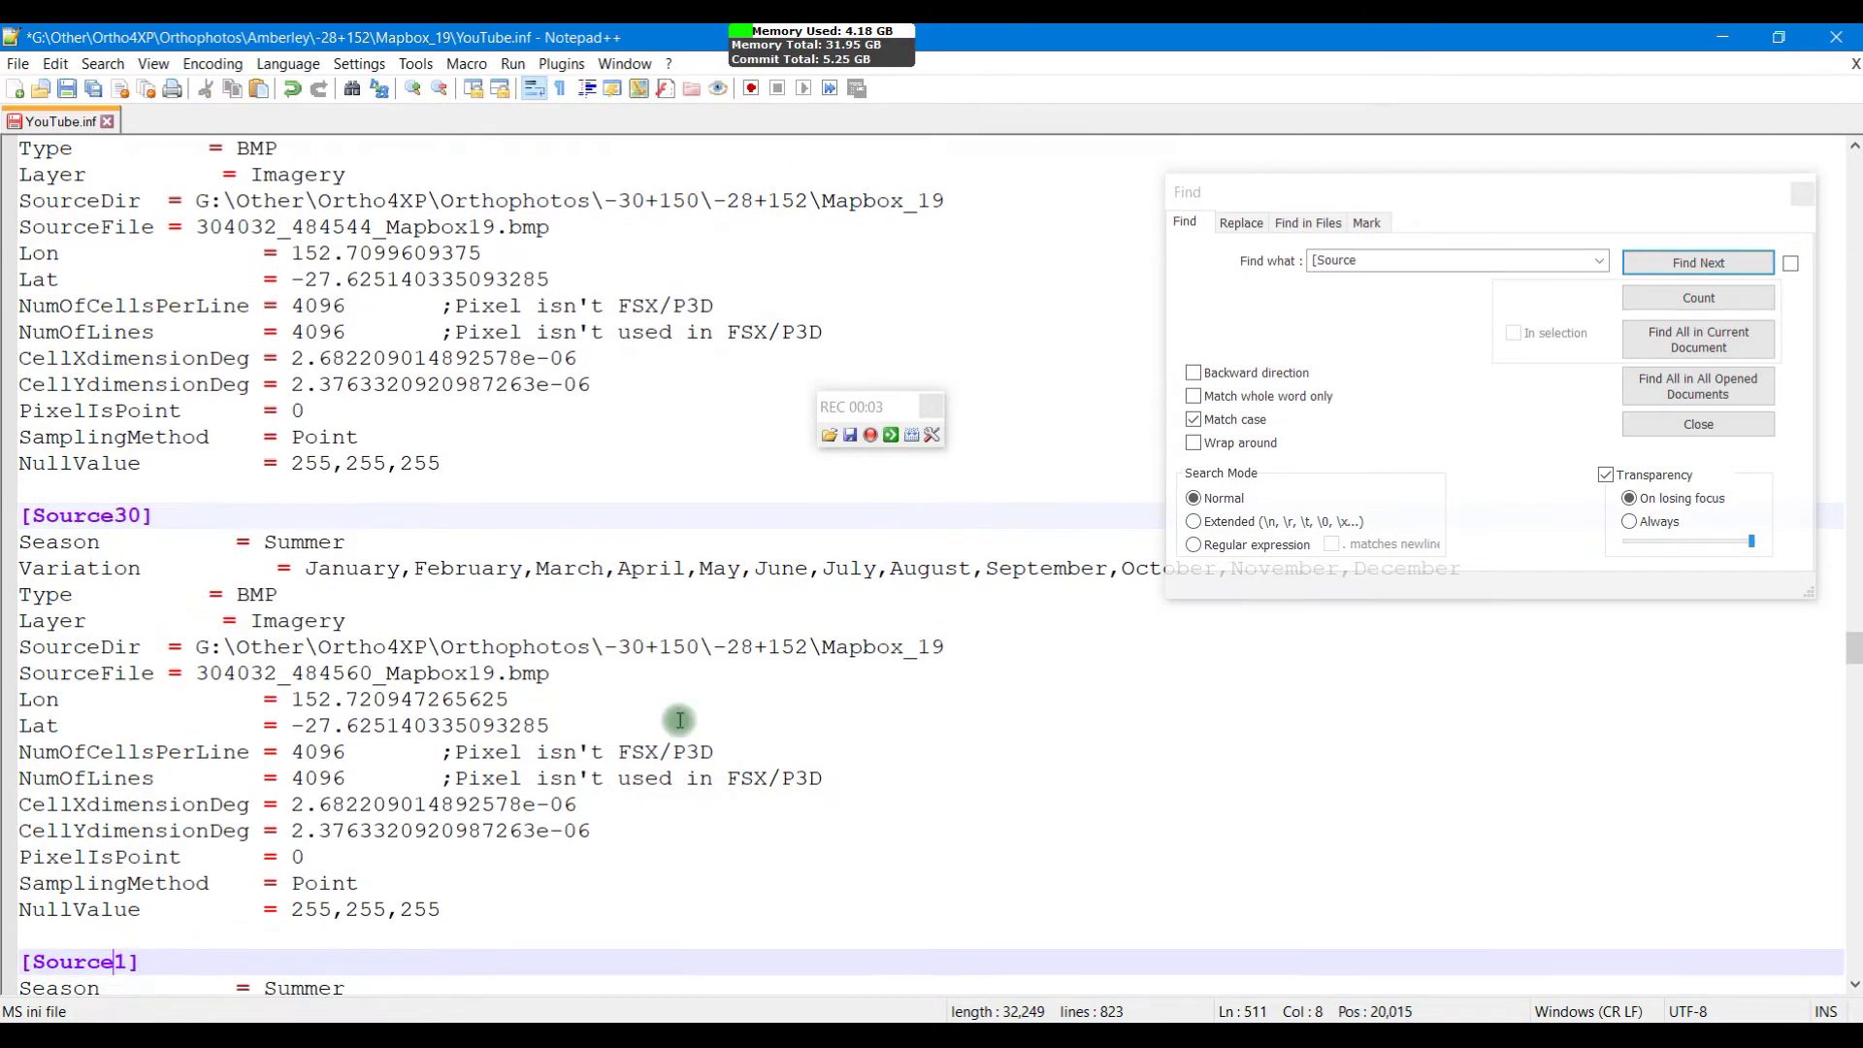
{"action": "type", "text": "3"}
{"action": "left_click", "coordinate": [1700, 263]}
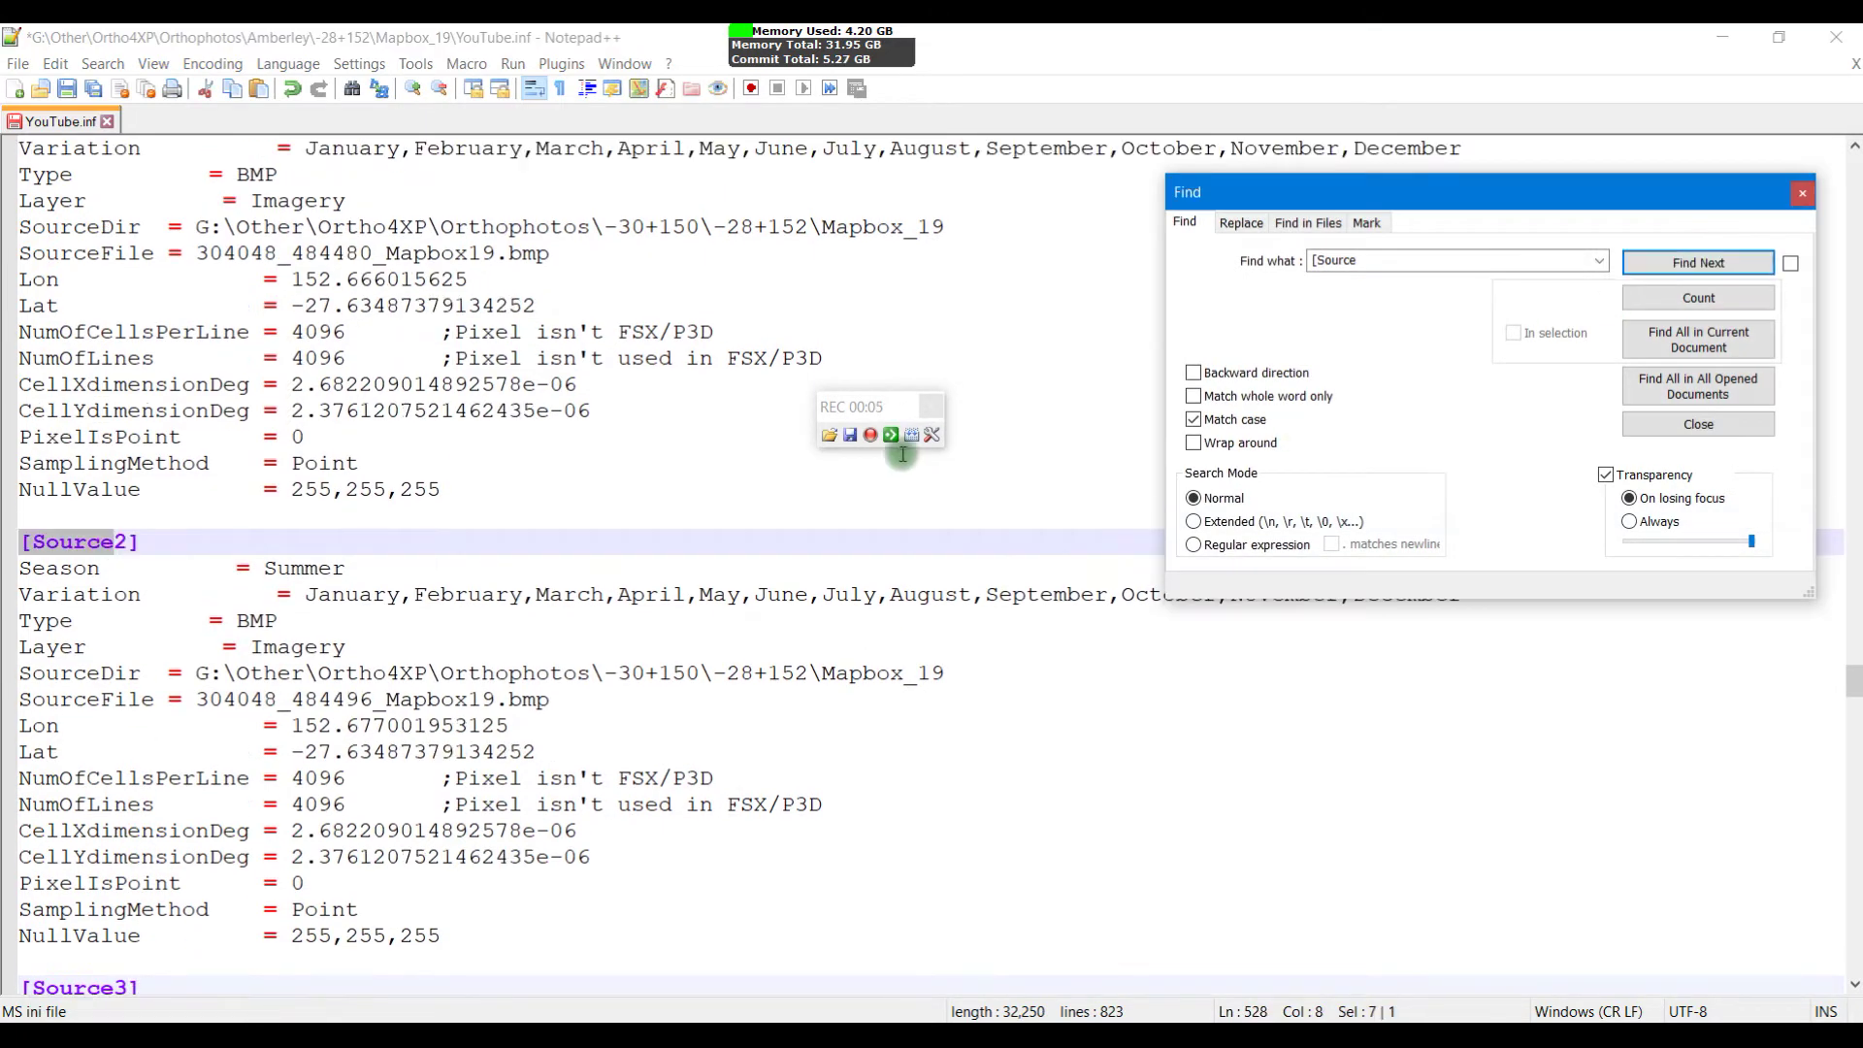
{"action": "left_click", "coordinate": [871, 435]}
{"action": "left_click", "coordinate": [890, 434]}
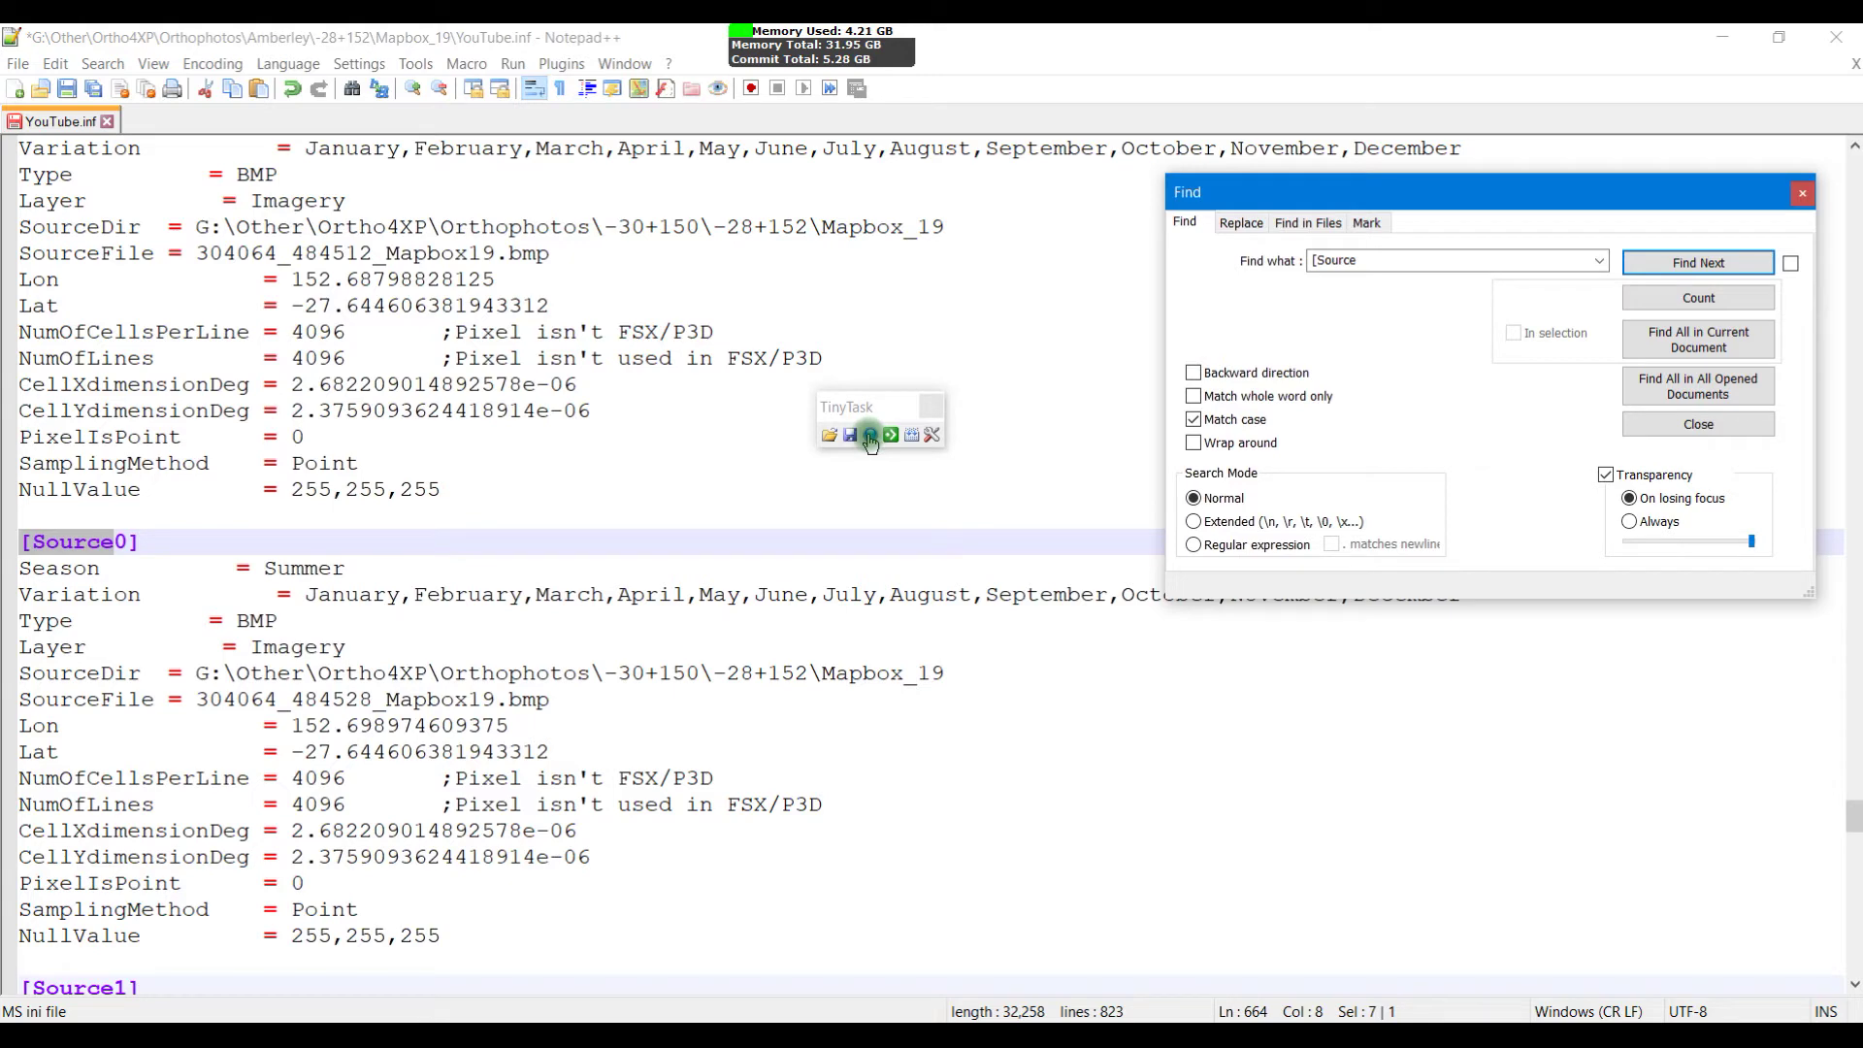
Step: Record prefixing 4 to the following pair as [Source40] and [Source41], and play the recording to the last source heading
{"action": "left_click", "coordinate": [870, 435]}
{"action": "left_click", "coordinate": [113, 542]}
{"action": "type", "text": "4"}
{"action": "left_click", "coordinate": [115, 987]}
{"action": "type", "text": "4"}
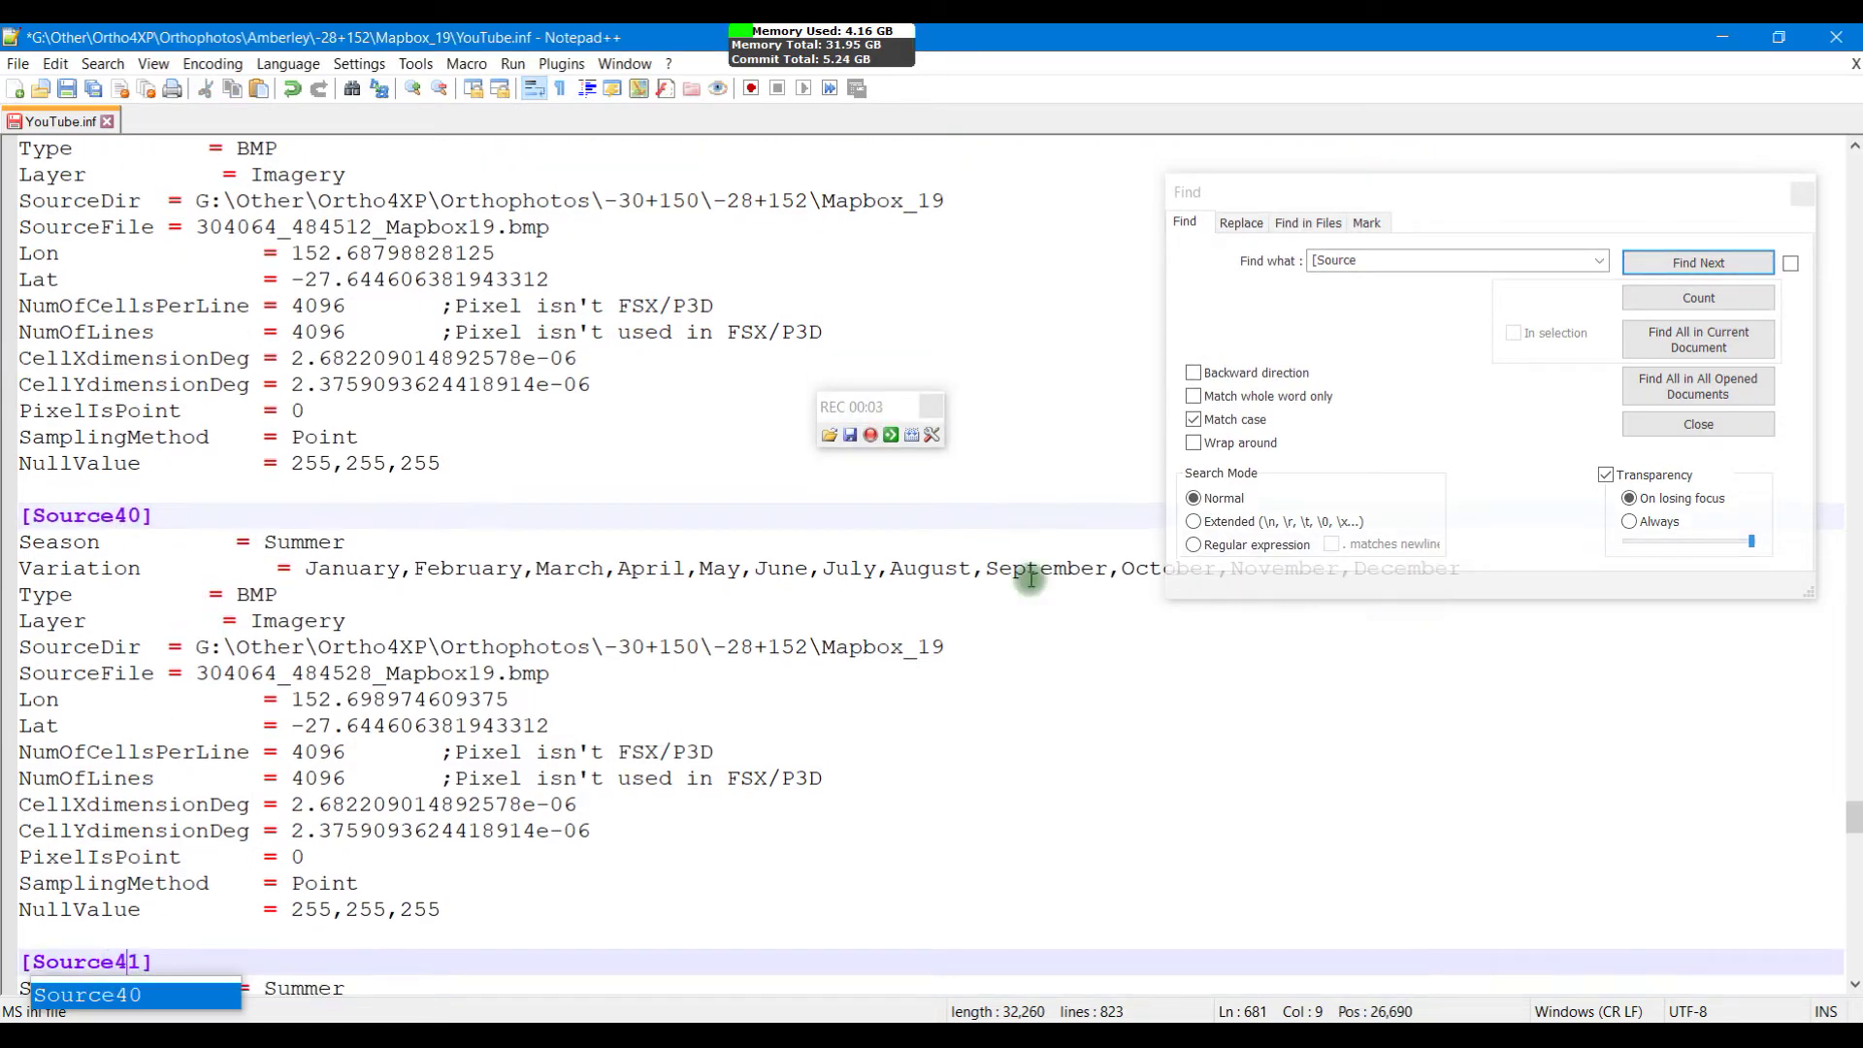
{"action": "left_click", "coordinate": [1640, 272]}
{"action": "left_click", "coordinate": [870, 435]}
{"action": "left_click", "coordinate": [891, 436]}
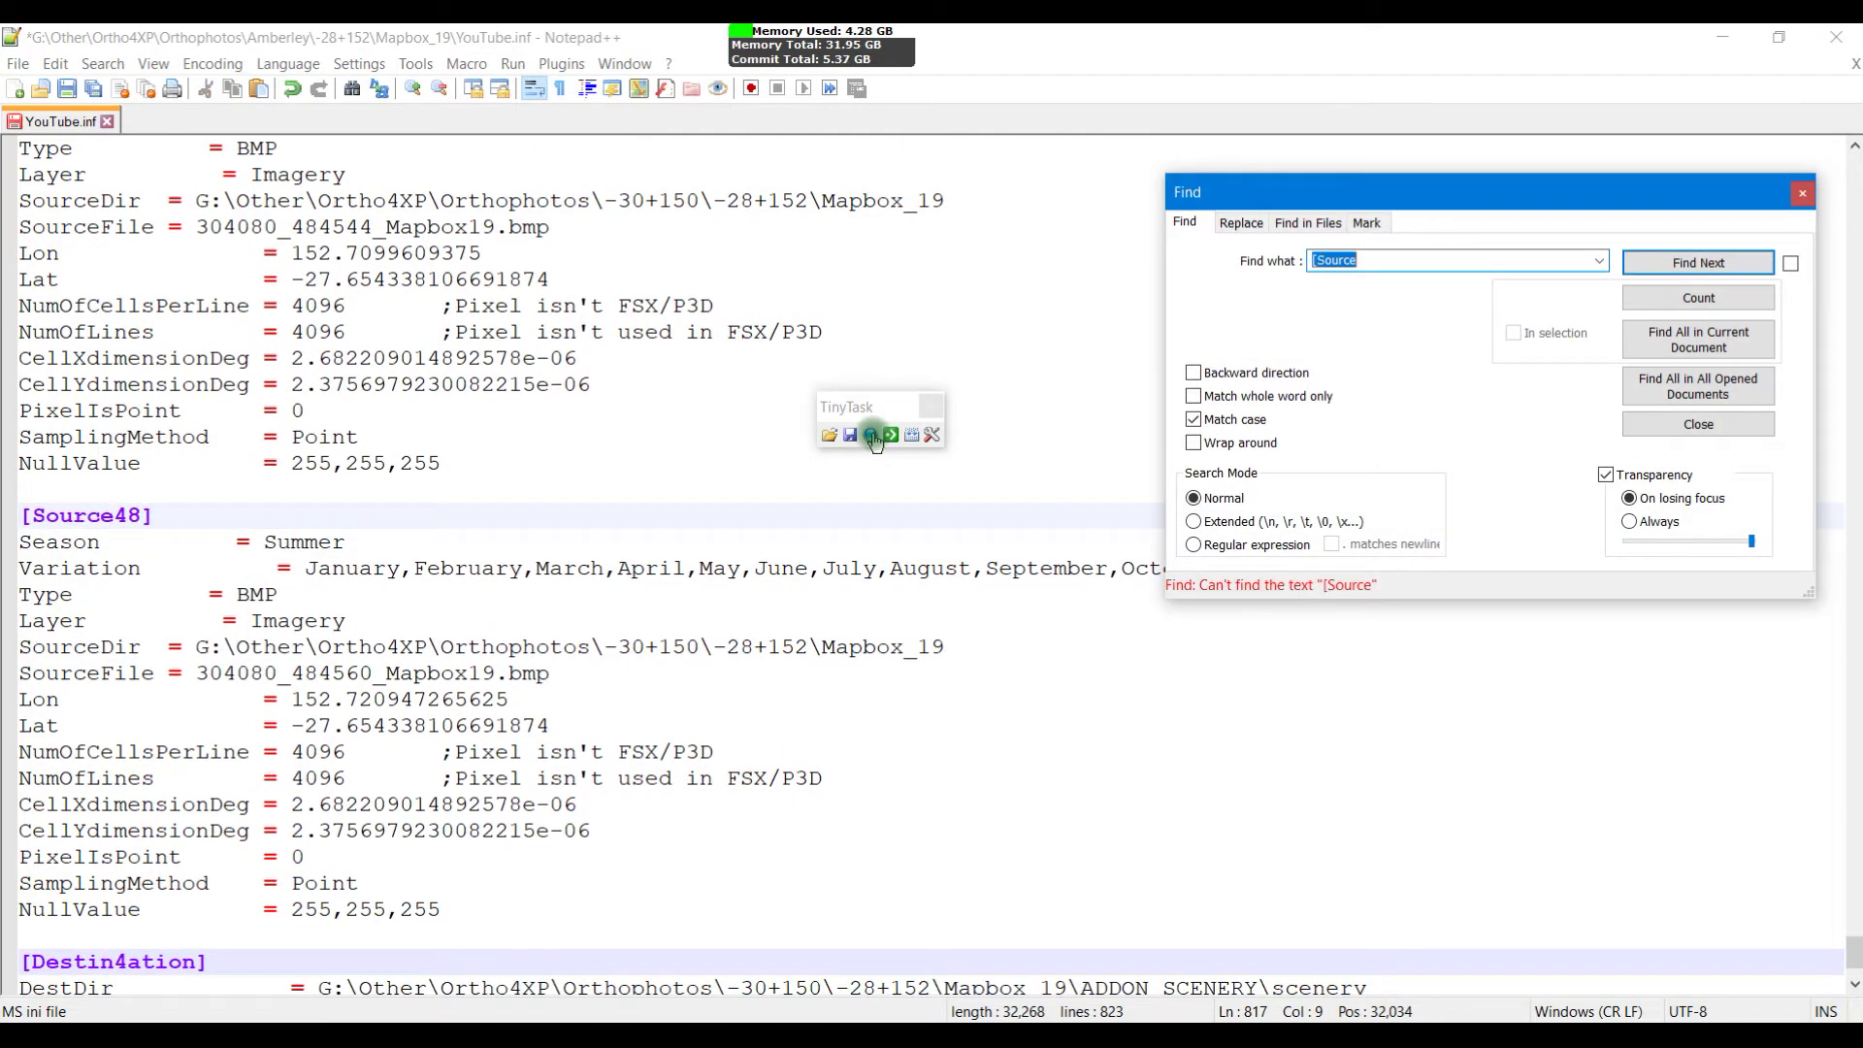
Step: Undo the stray 4 inserted in the [Destination] heading while keeping [Source48]
{"action": "left_click", "coordinate": [294, 94]}
{"action": "left_click", "coordinate": [294, 94]}
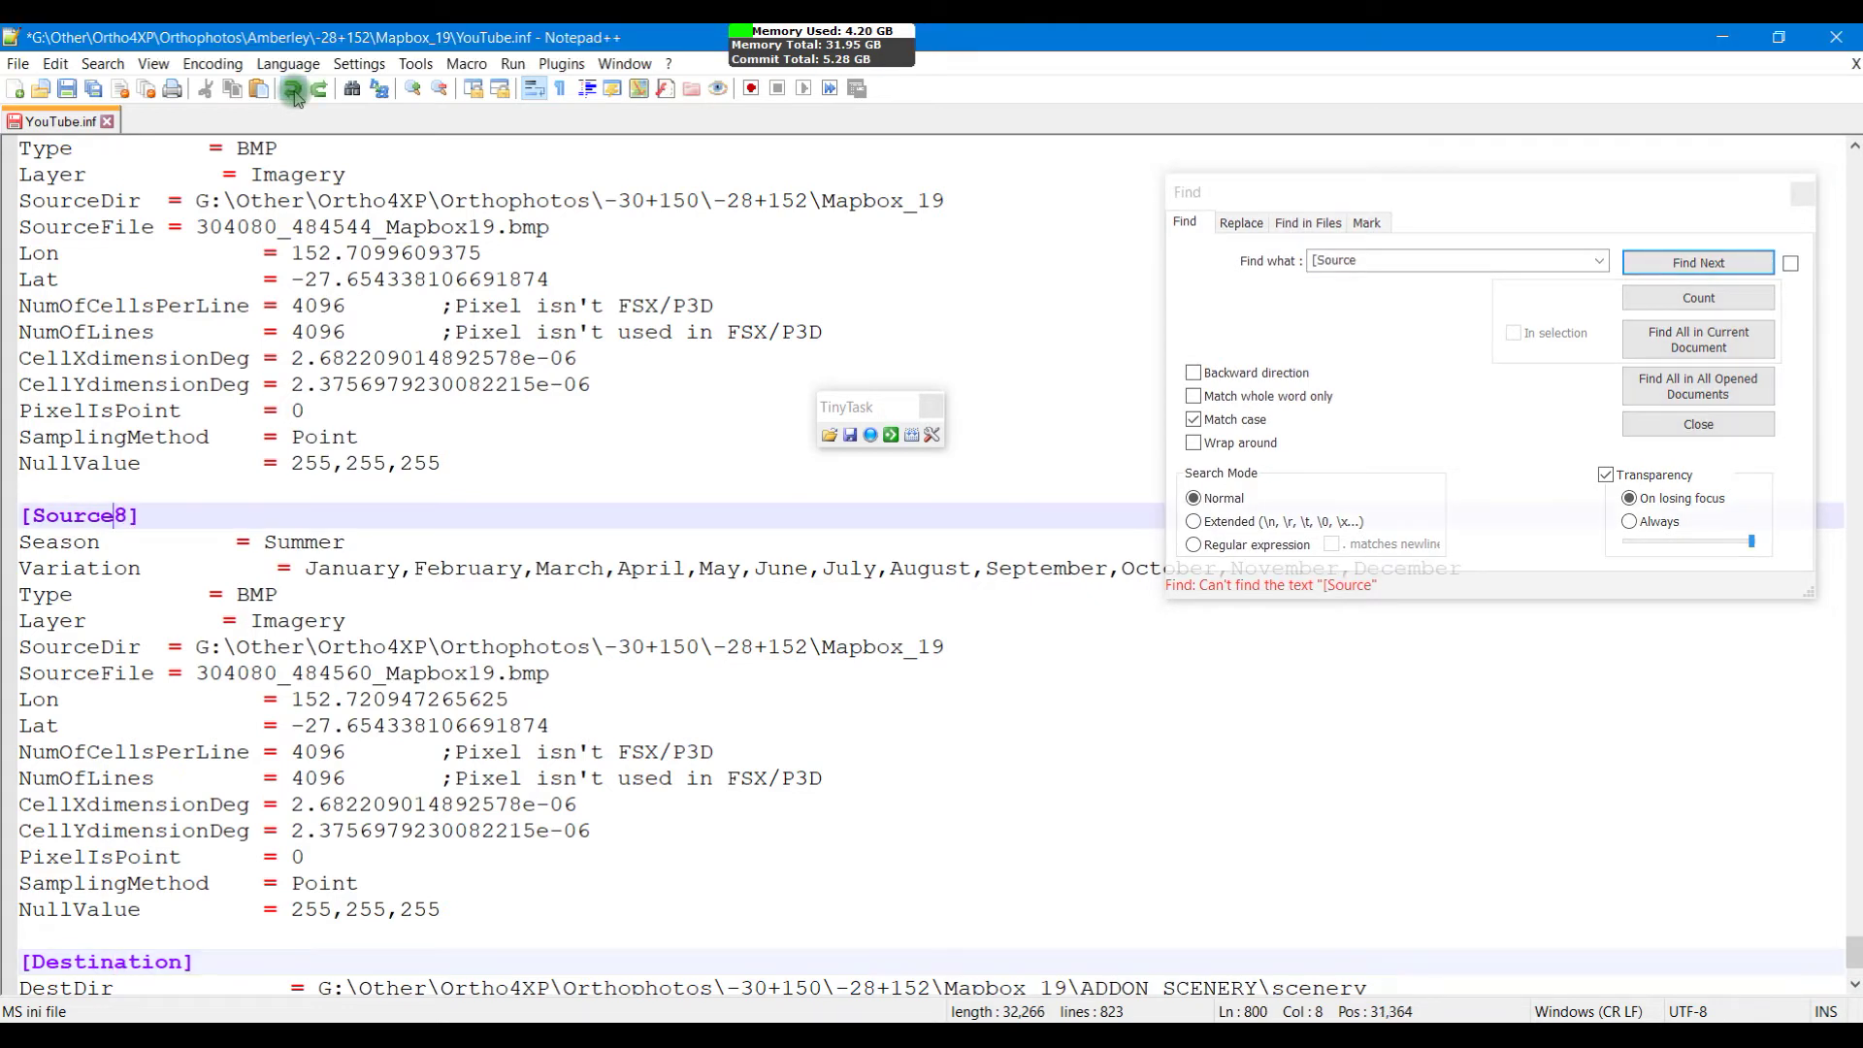
{"action": "left_click", "coordinate": [317, 94]}
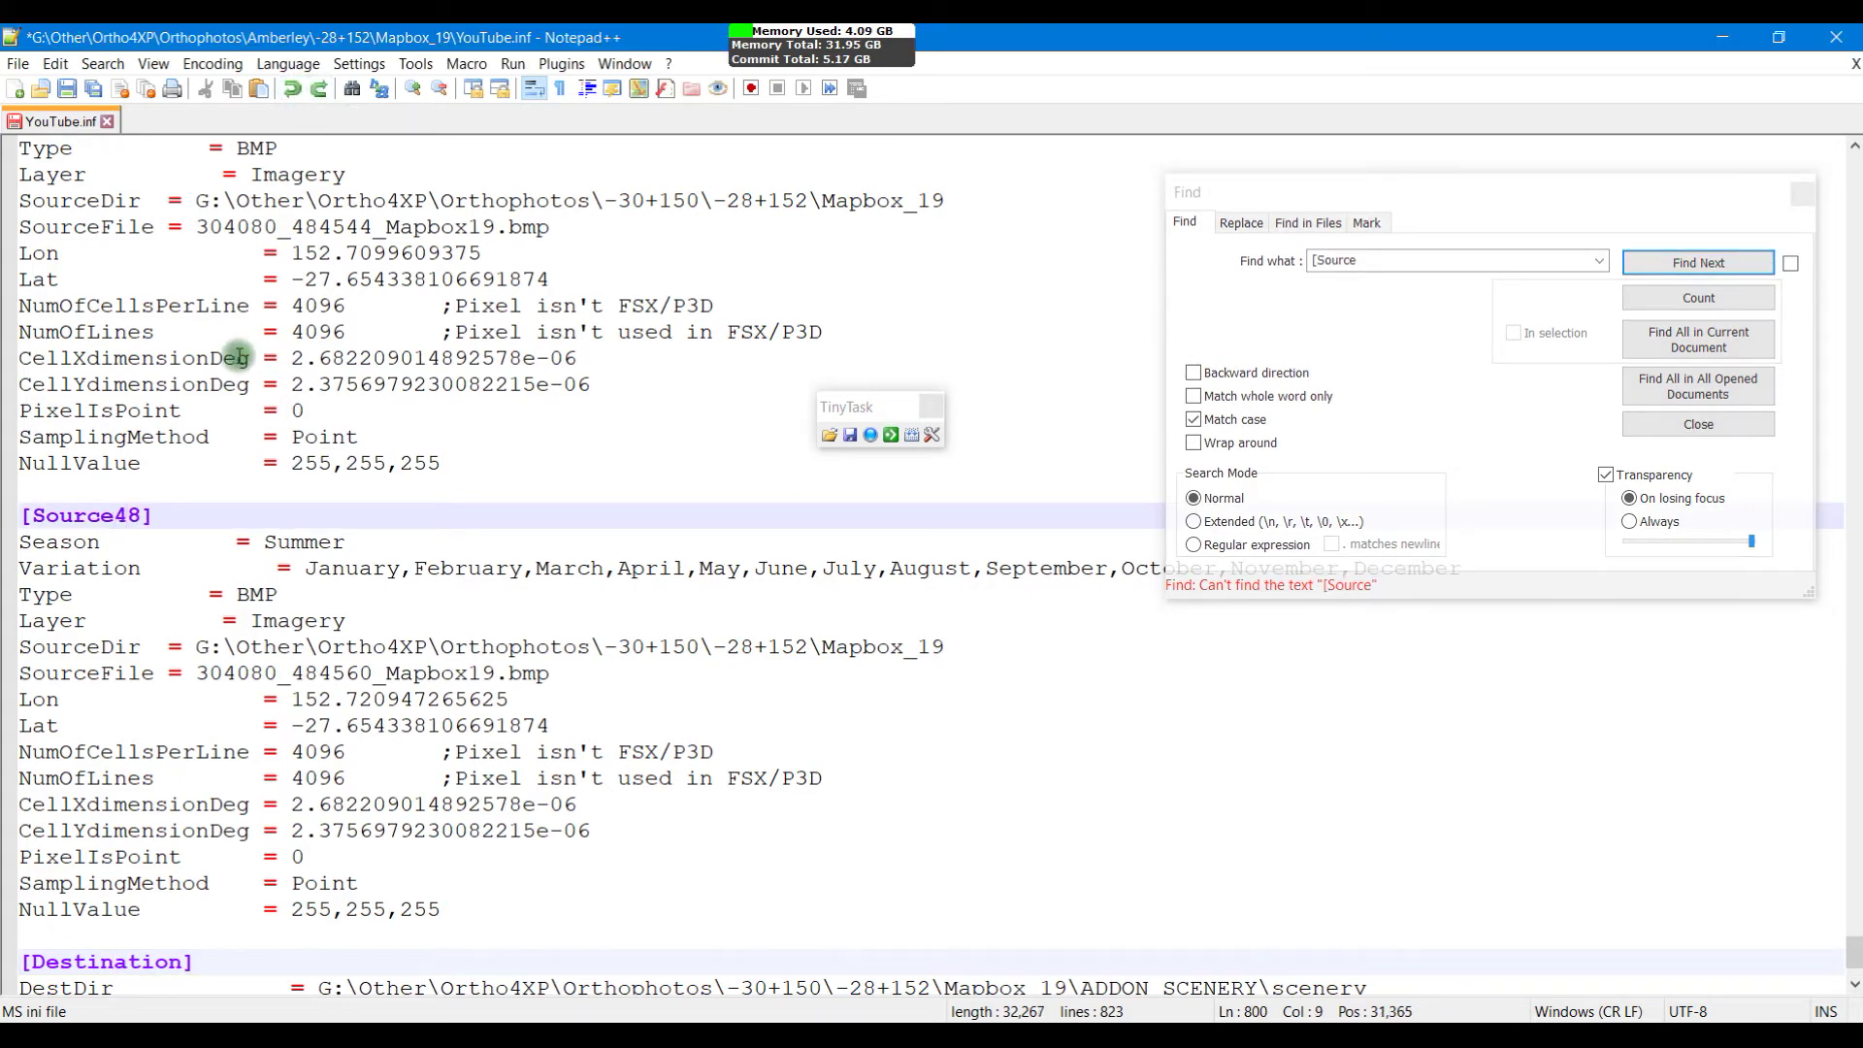
Step: Review the end of YouTube.inf, return to its beginning, and close the Find dialog and TinyTask
{"action": "scroll", "coordinate": [331, 573], "scroll_direction": "down", "scroll_amount": 2}
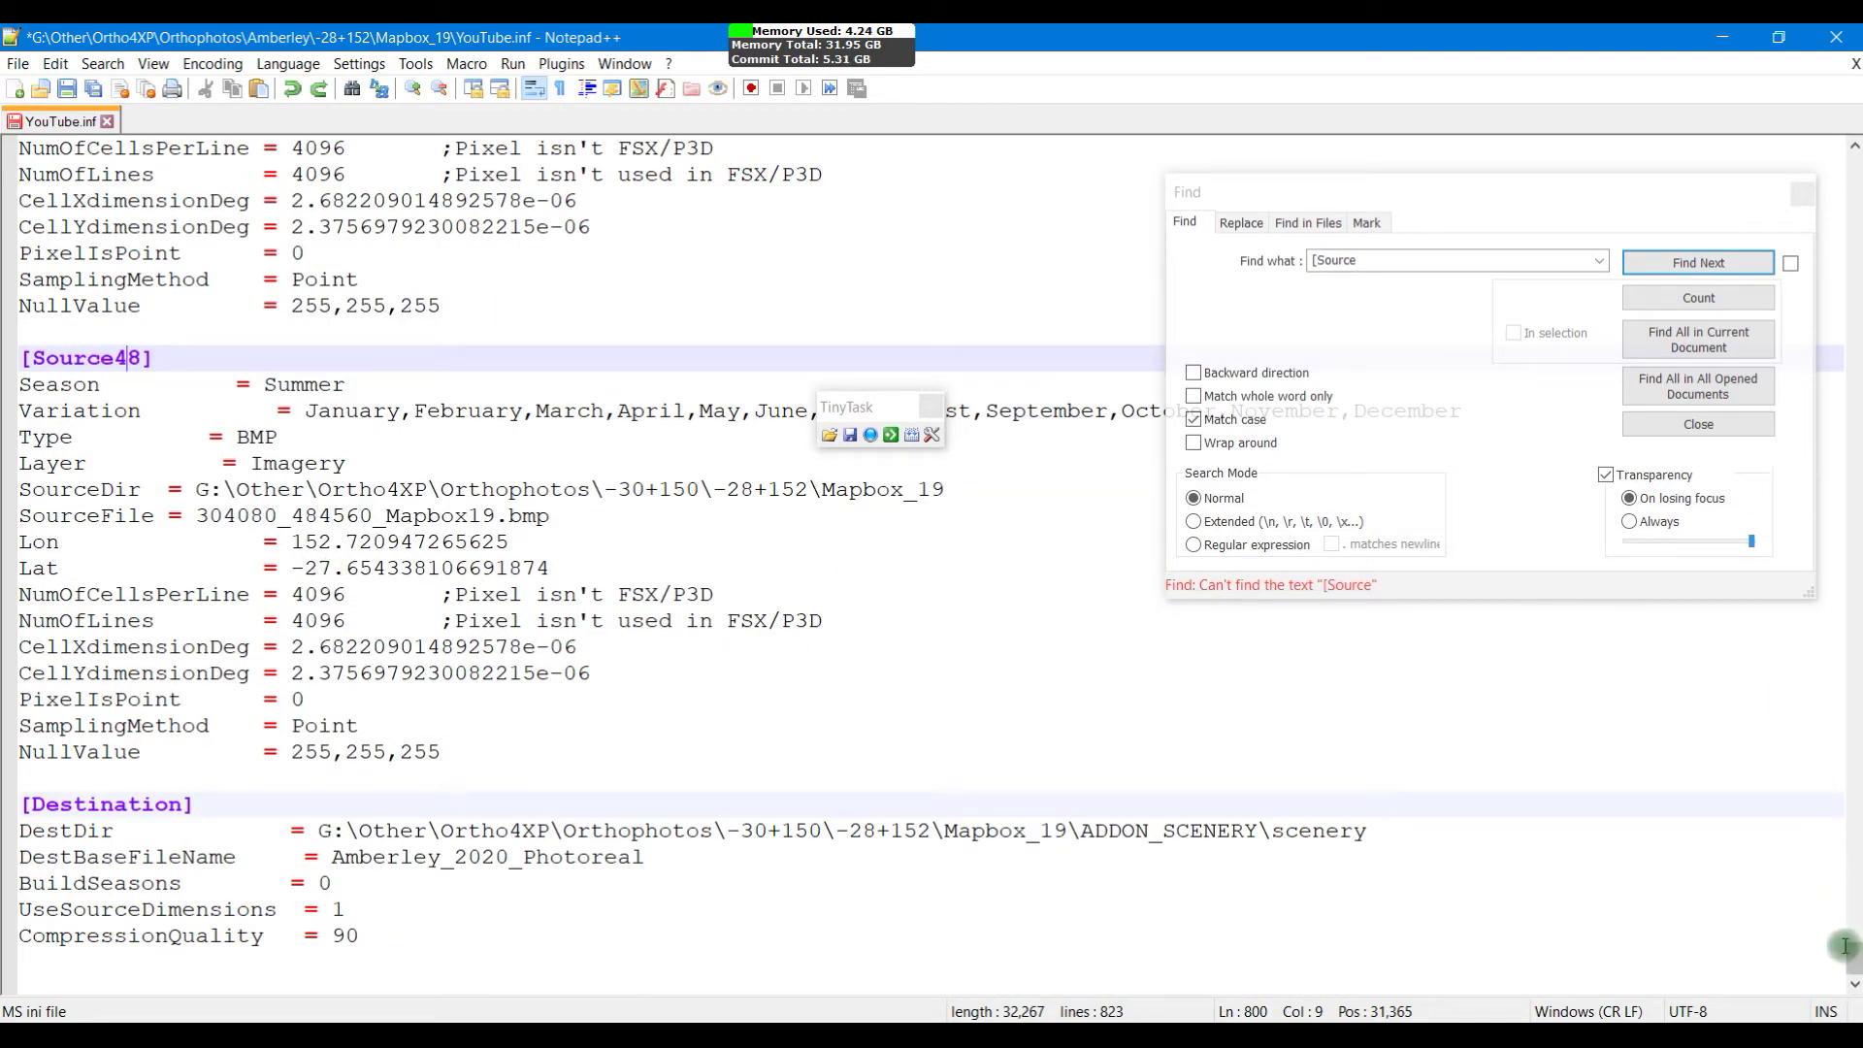
{"action": "mouse_move", "coordinate": [1855, 970]}
{"action": "left_mouse_down"}
{"action": "mouse_move", "coordinate": [1856, 295]}
{"action": "mouse_move", "coordinate": [1856, 972]}
{"action": "left_mouse_up"}
{"action": "left_click_drag", "start_coordinate": [1855, 967], "coordinate": [1784, 216]}
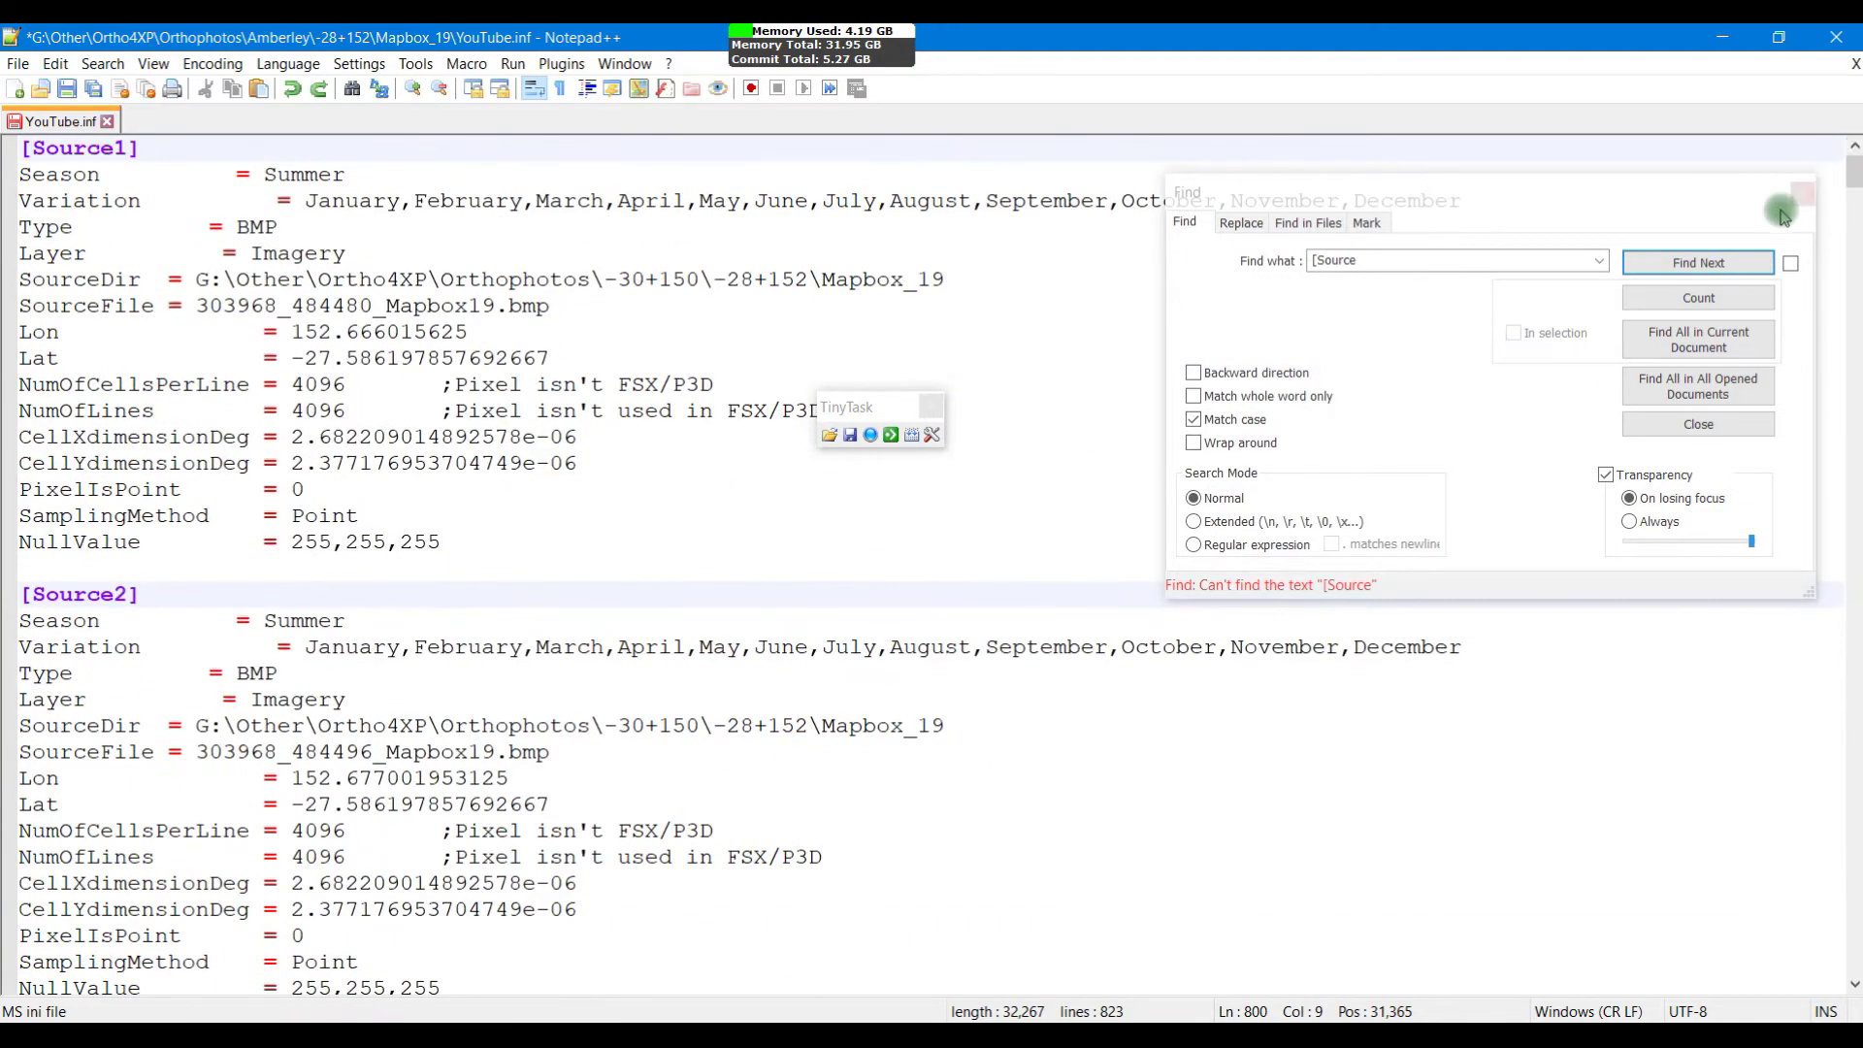
{"action": "left_click", "coordinate": [1801, 196]}
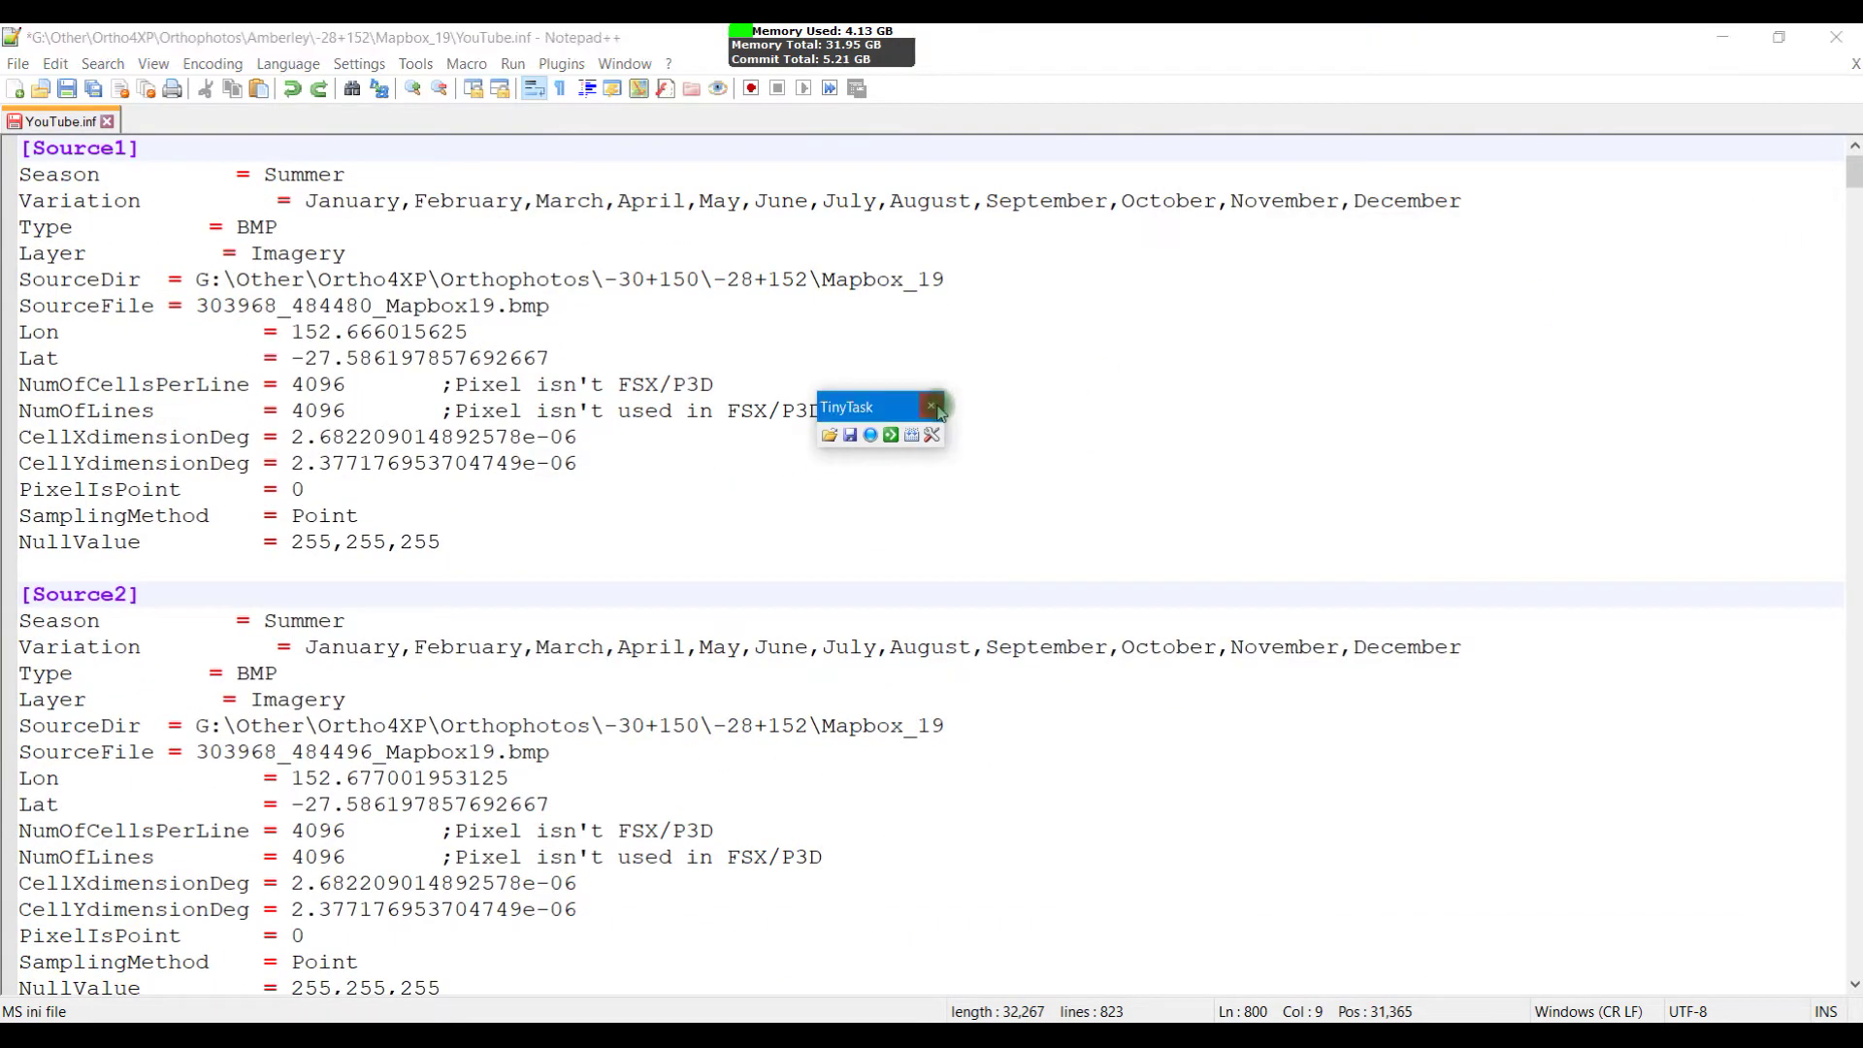
Step: Insert two blank lines above the [Source1] heading and place the cursor on the first line
{"action": "left_click", "coordinate": [20, 149]}
{"action": "key", "text": "Return"}
{"action": "key", "text": "Return"}
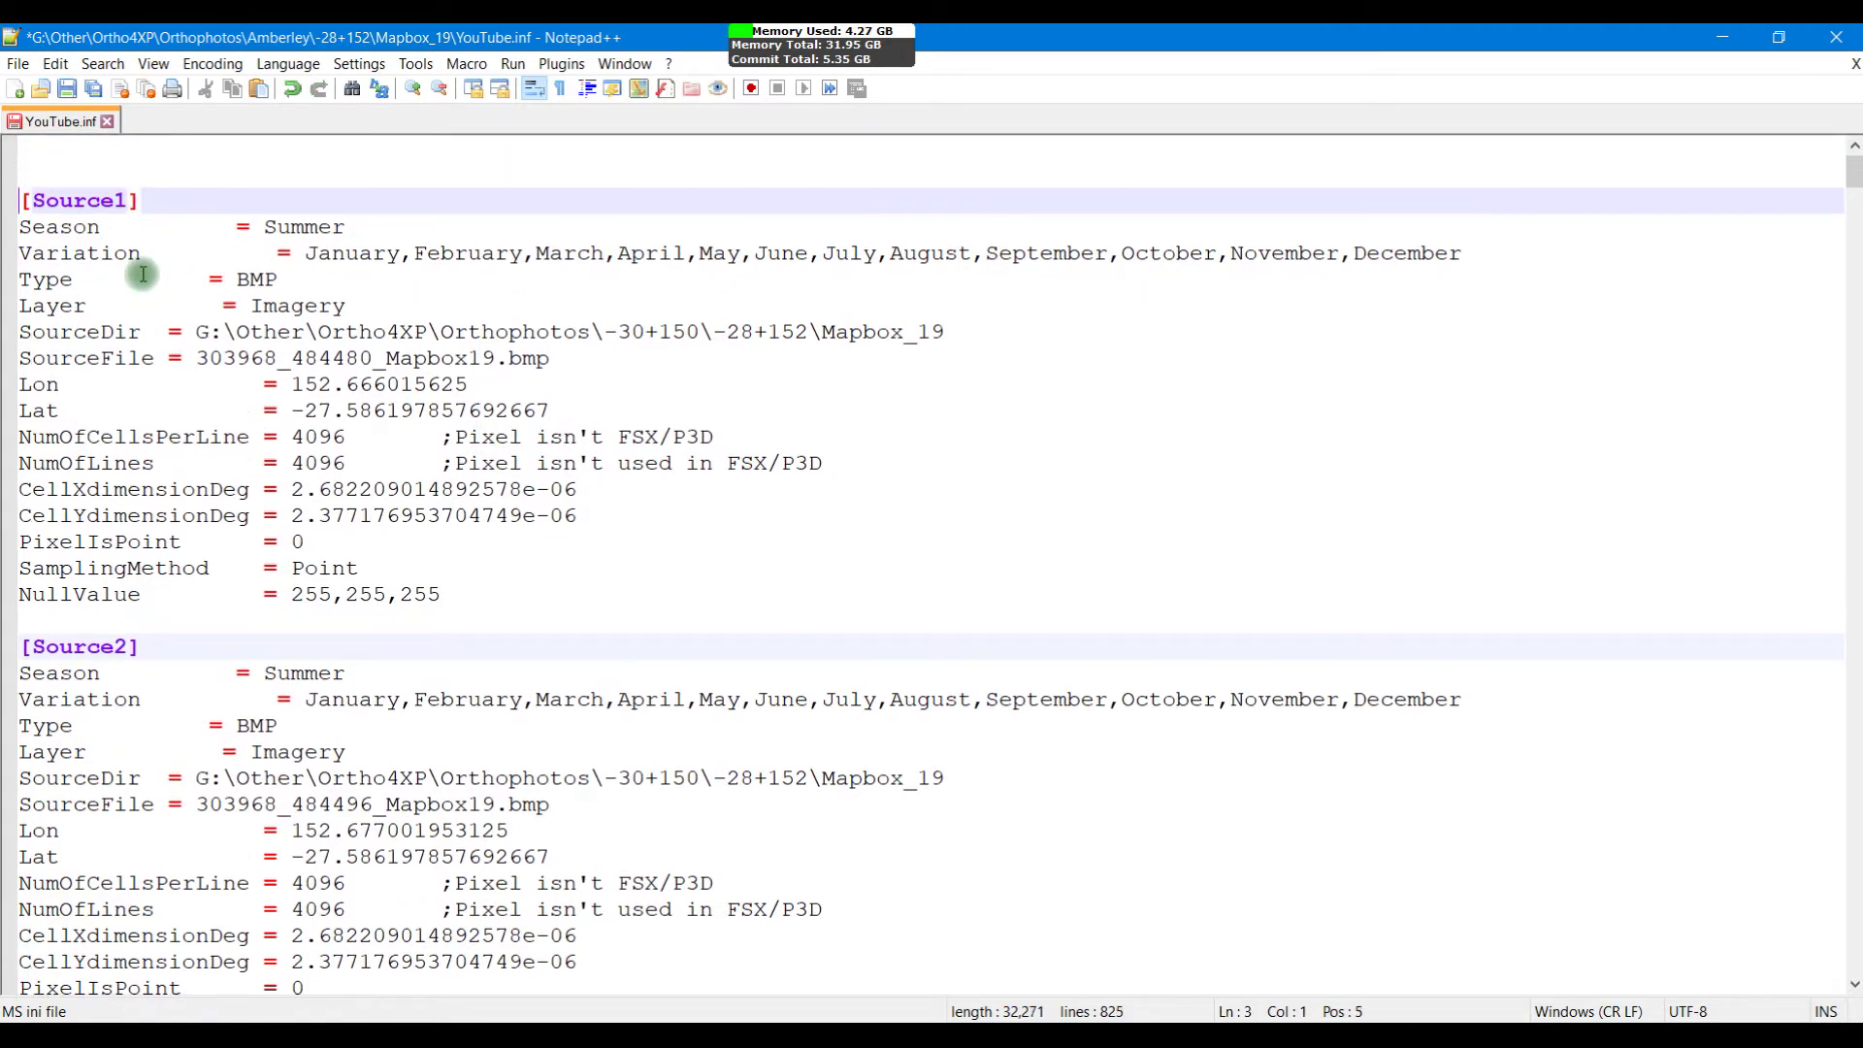
{"action": "key", "text": "Up"}
{"action": "key", "text": "Up"}
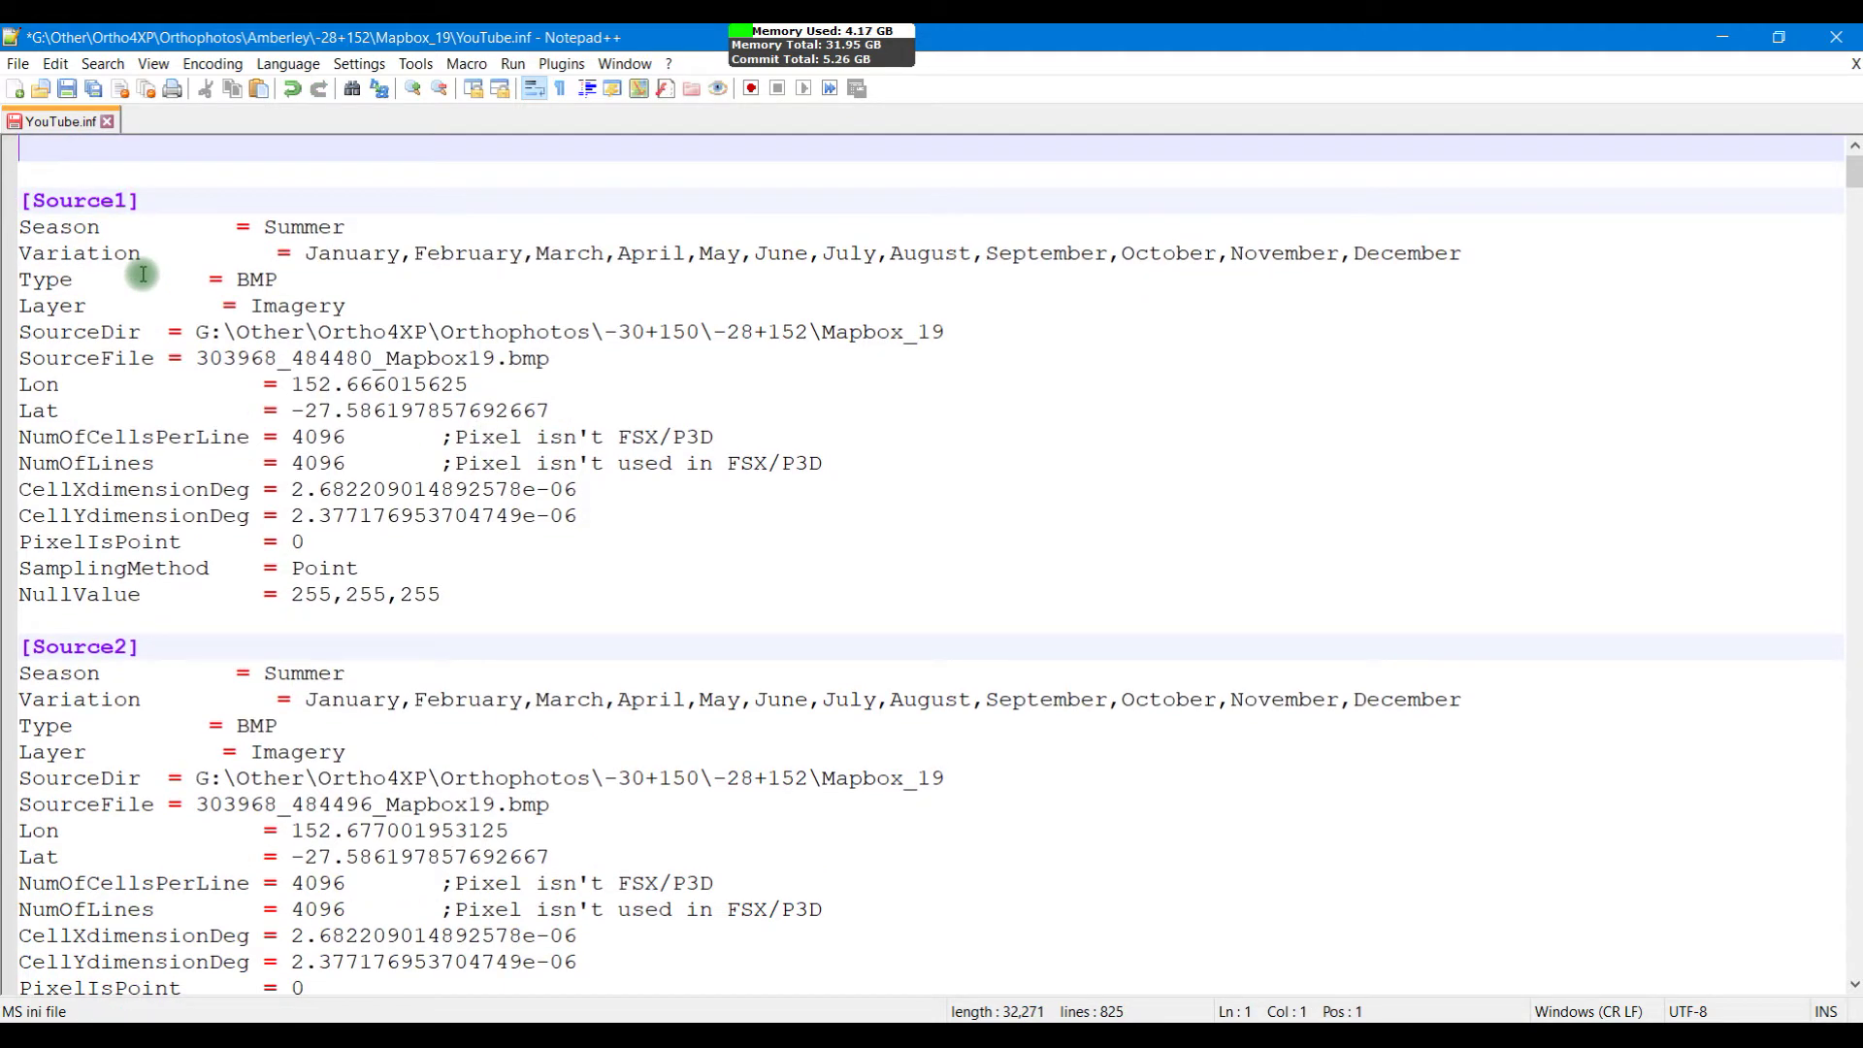
Step: Enter a [Source] heading on the first line of YouTube.inf and start a new line below it
{"action": "type", "text": "Source"}
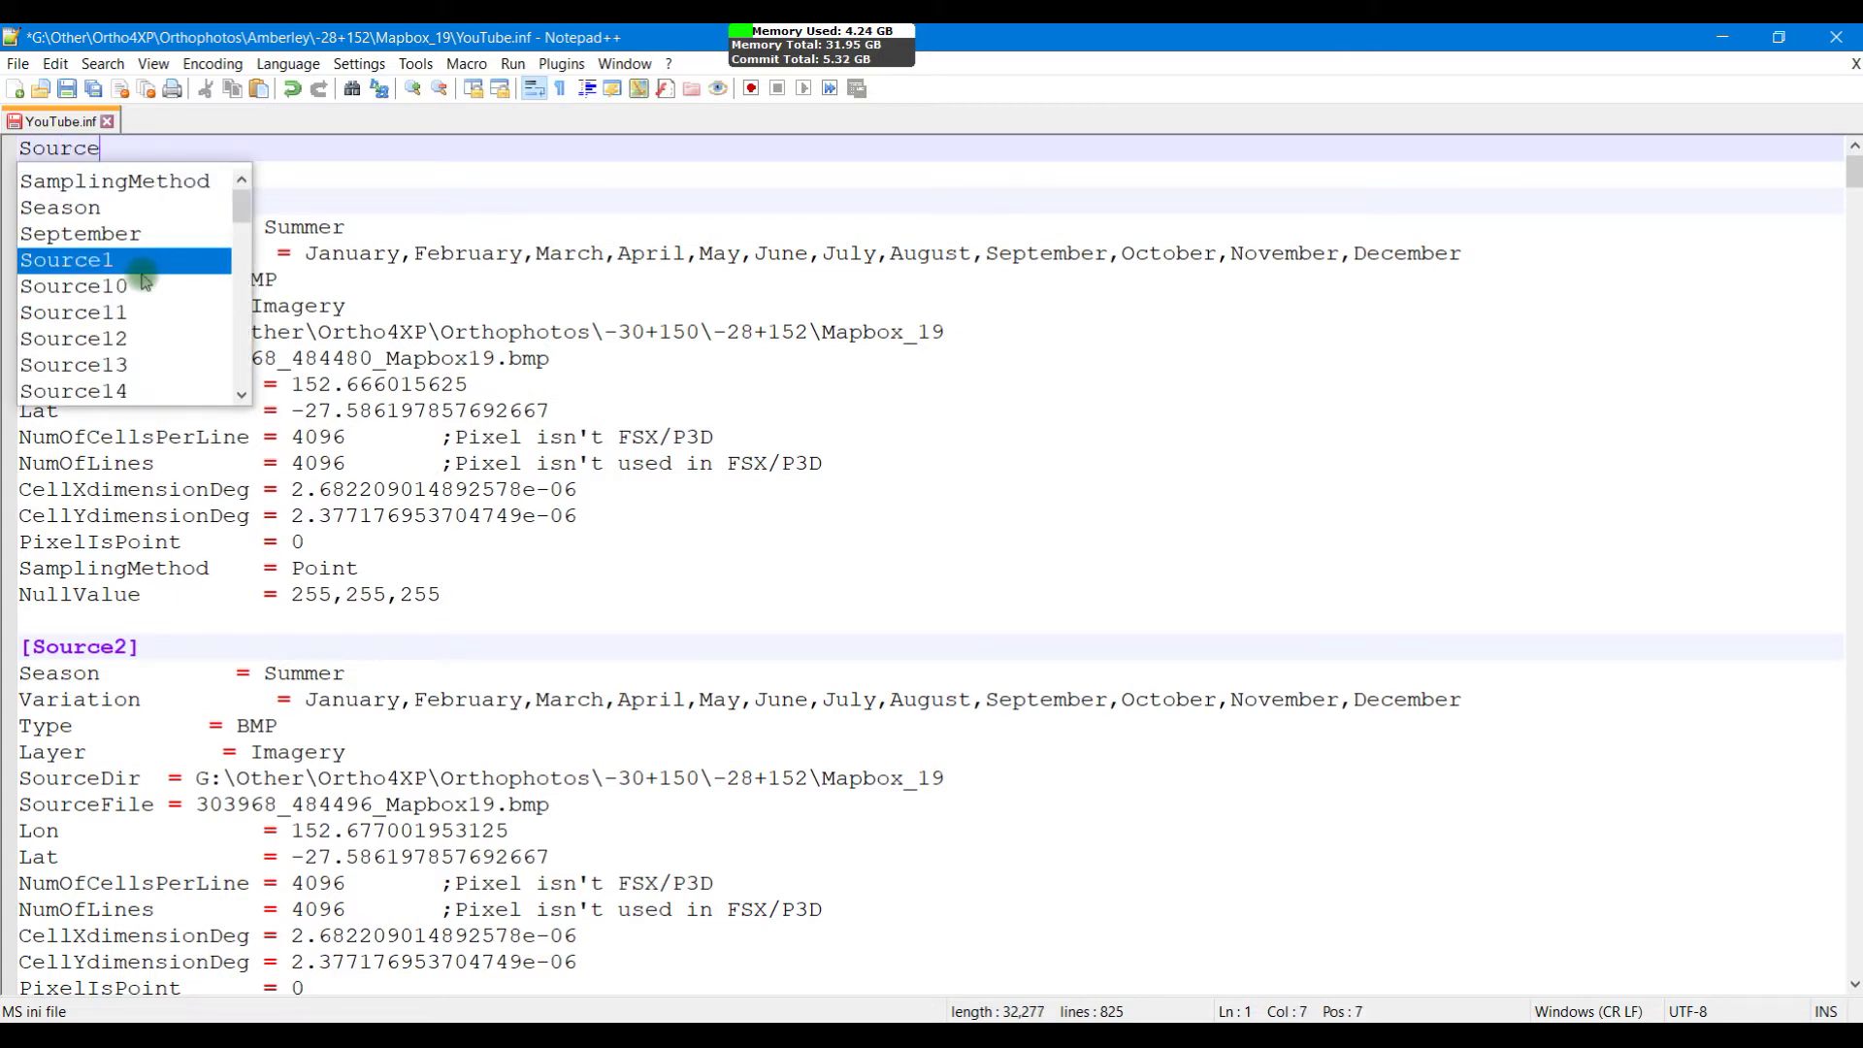
{"action": "key", "text": "Left"}
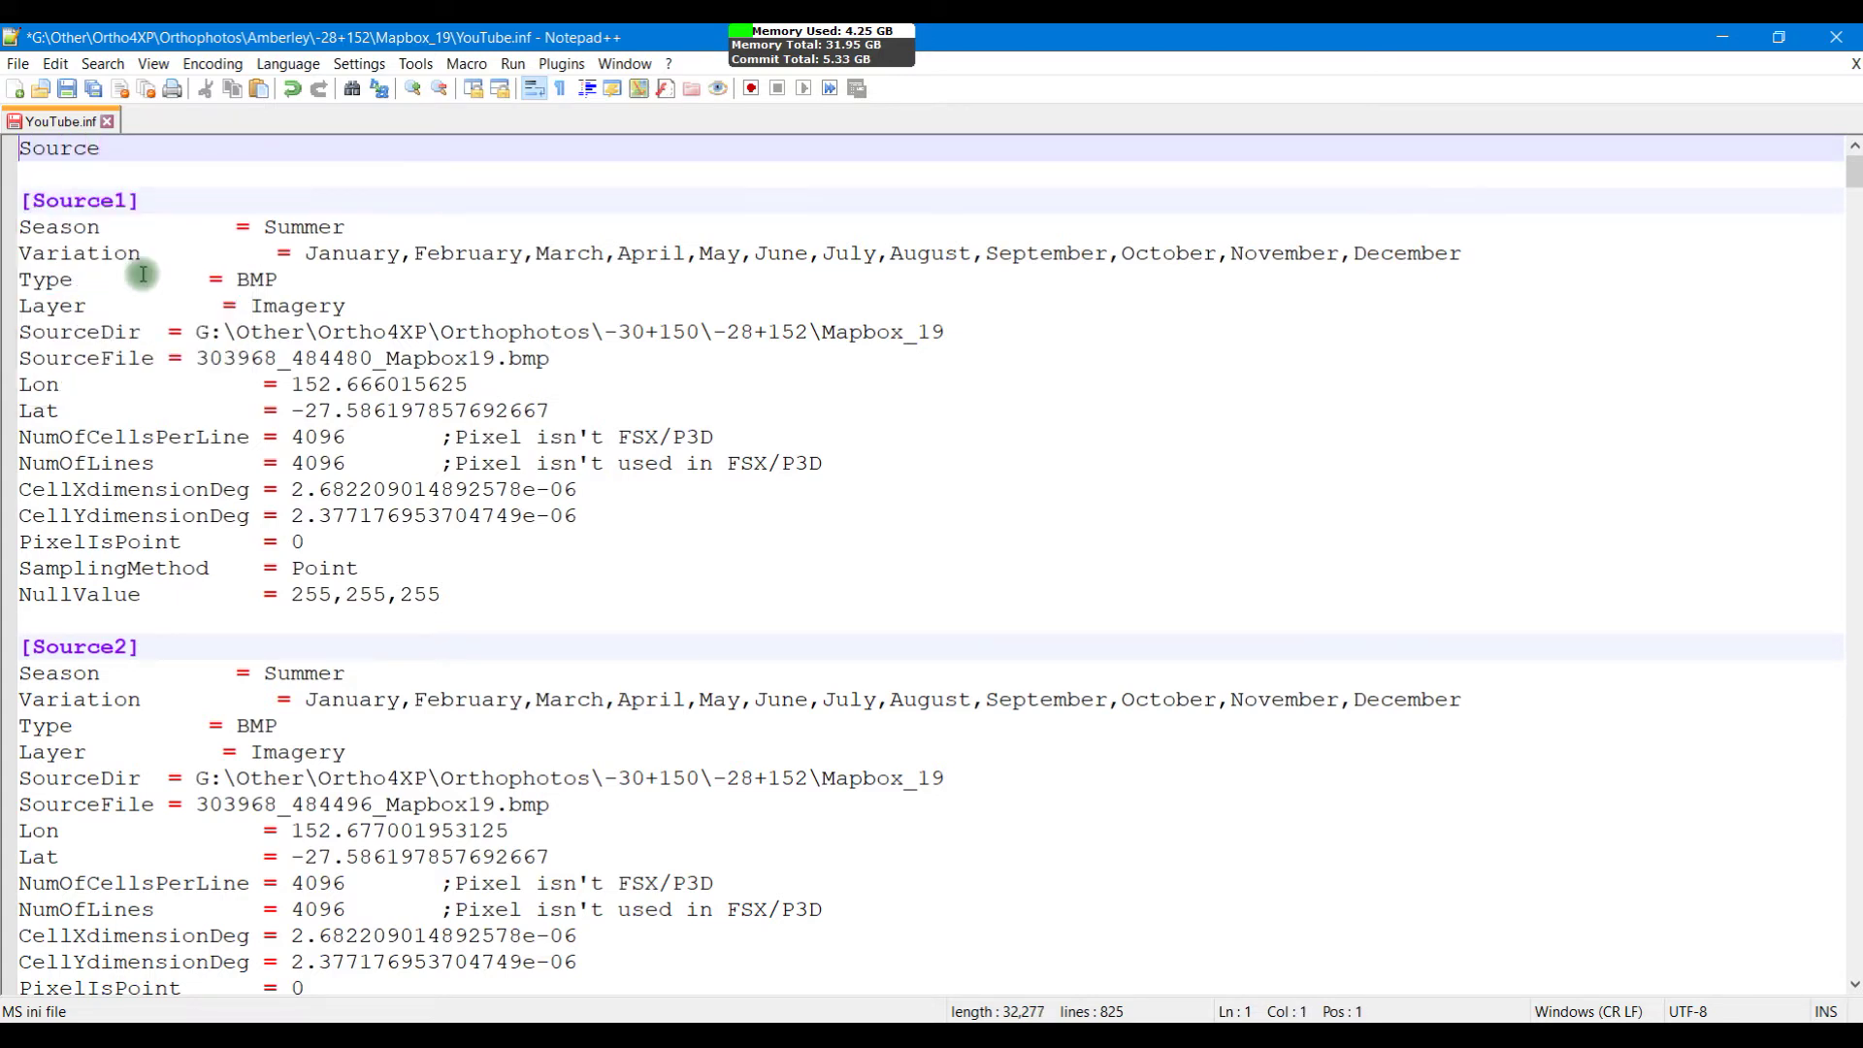
{"action": "type", "text": "["}
{"action": "type", "text": "]"}
{"action": "key", "text": "Return"}
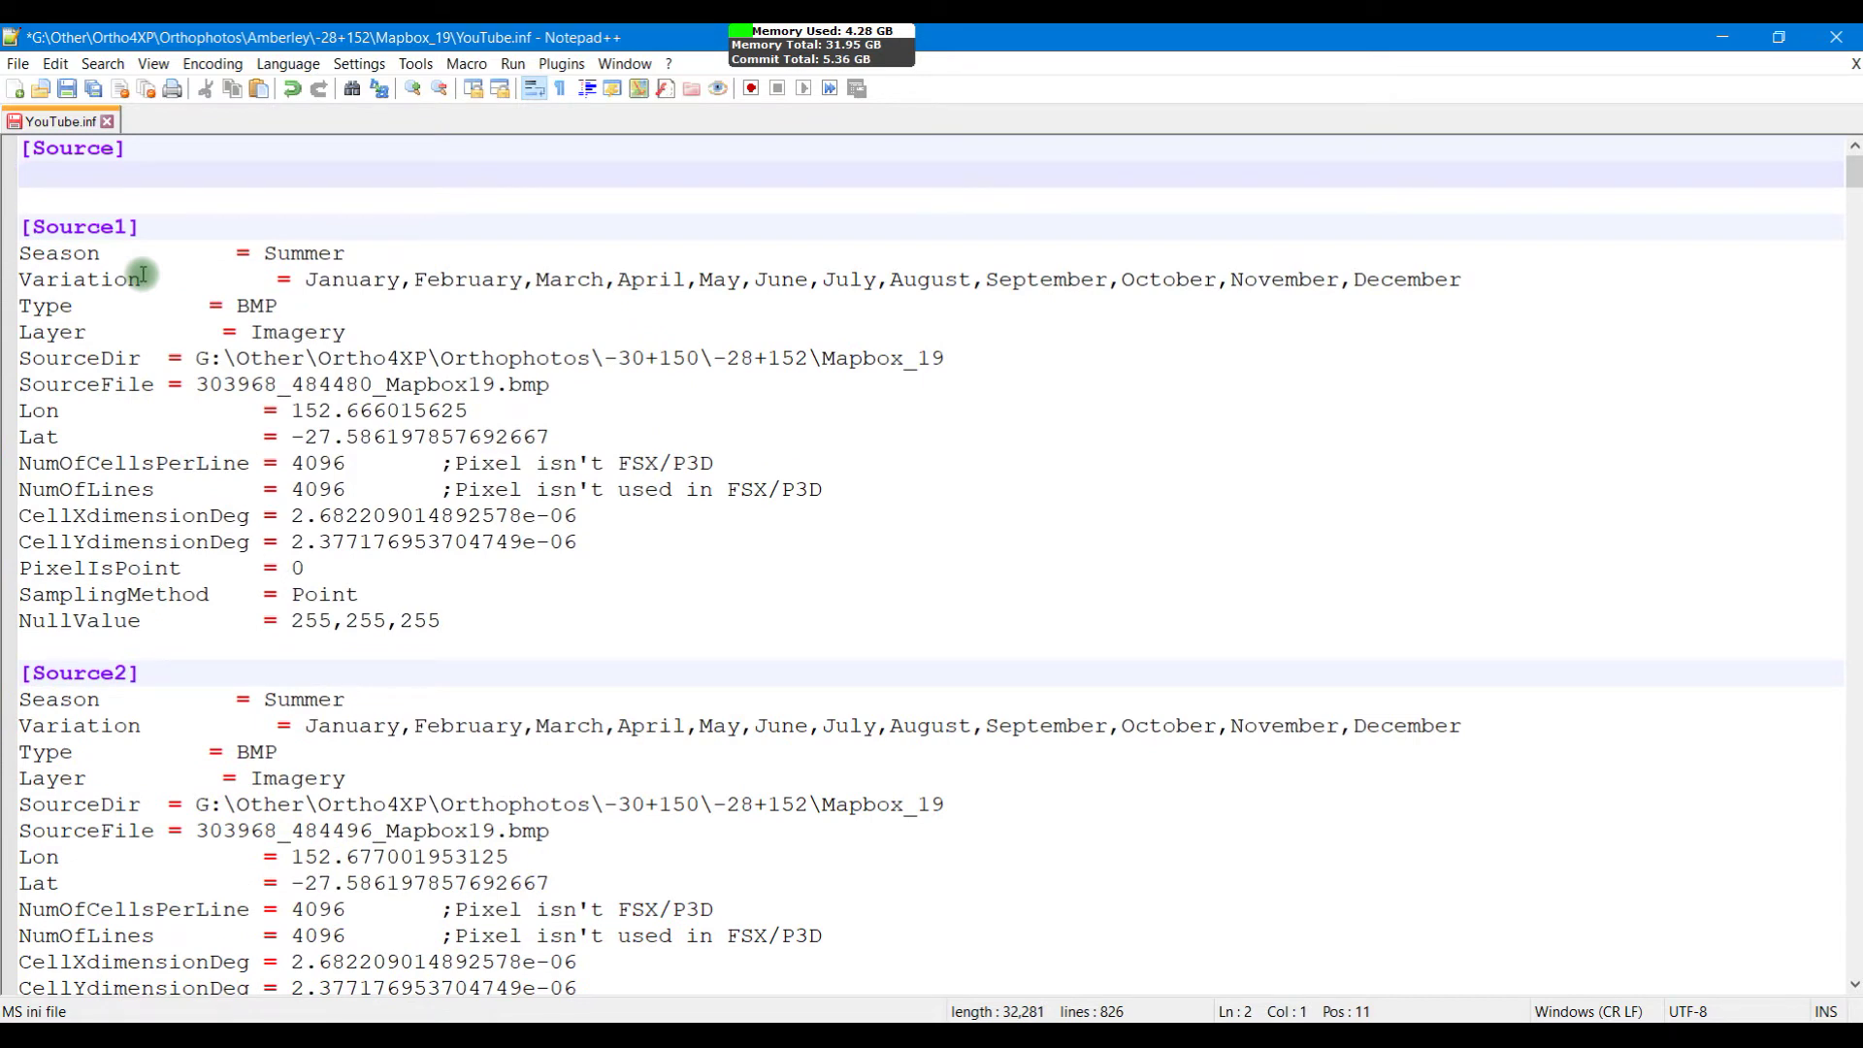
Step: Under the [Source] heading, add the lines Type=Multisource and Numberofsources=48
{"action": "type", "text": "Ty"}
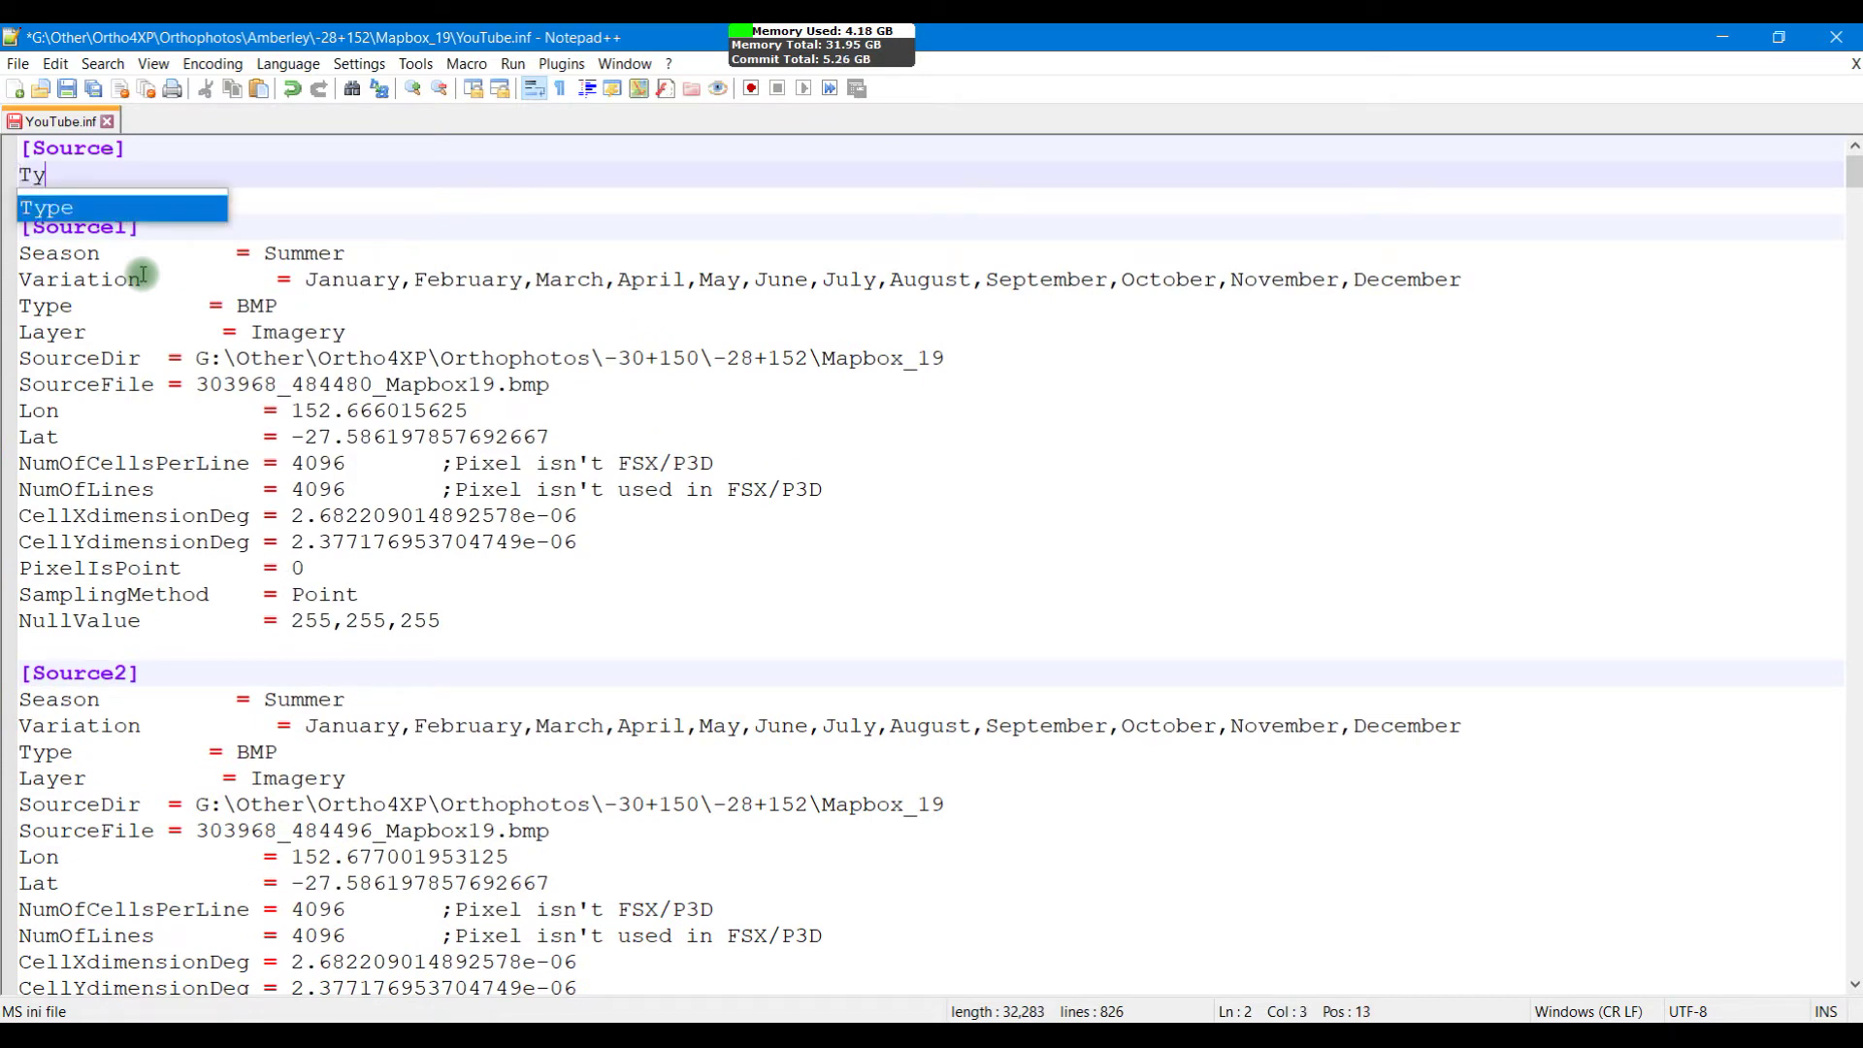
{"action": "type", "text": "pe=Multis"}
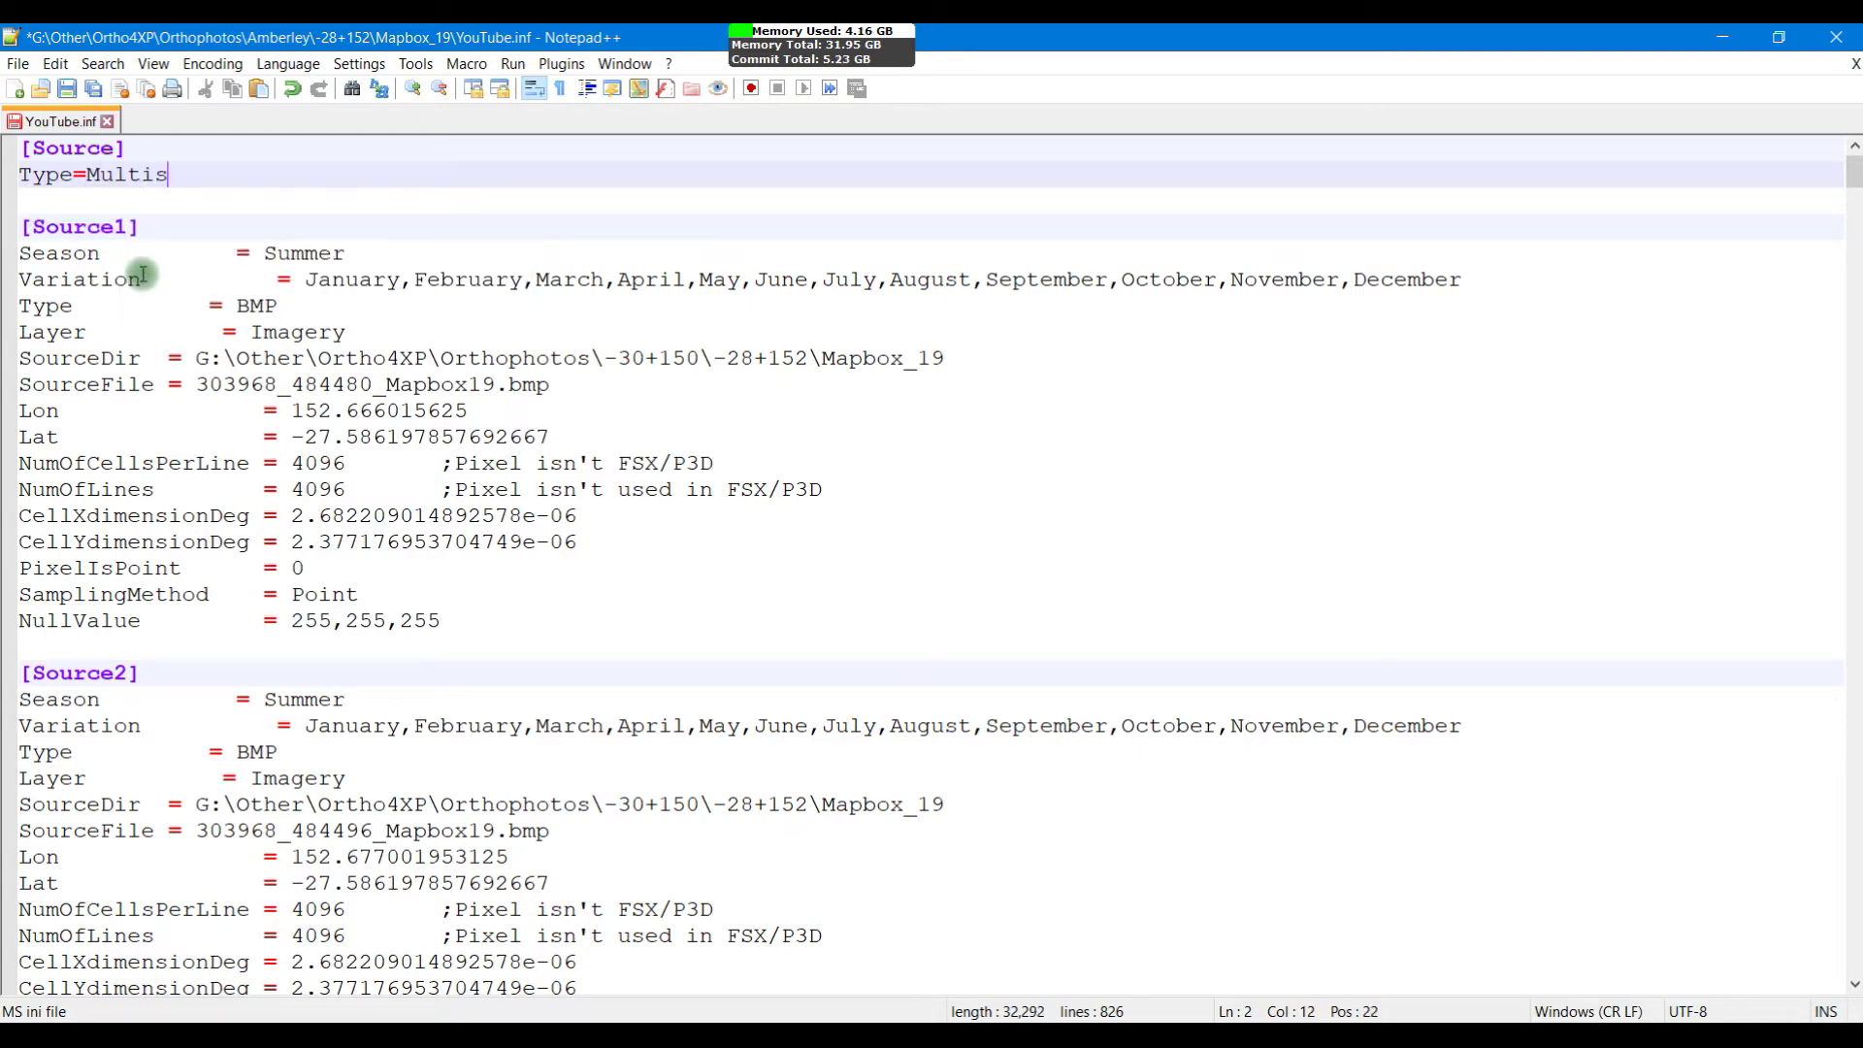
{"action": "type", "text": "hource"}
{"action": "key", "text": "BackSpace"}
{"action": "key", "text": "Return"}
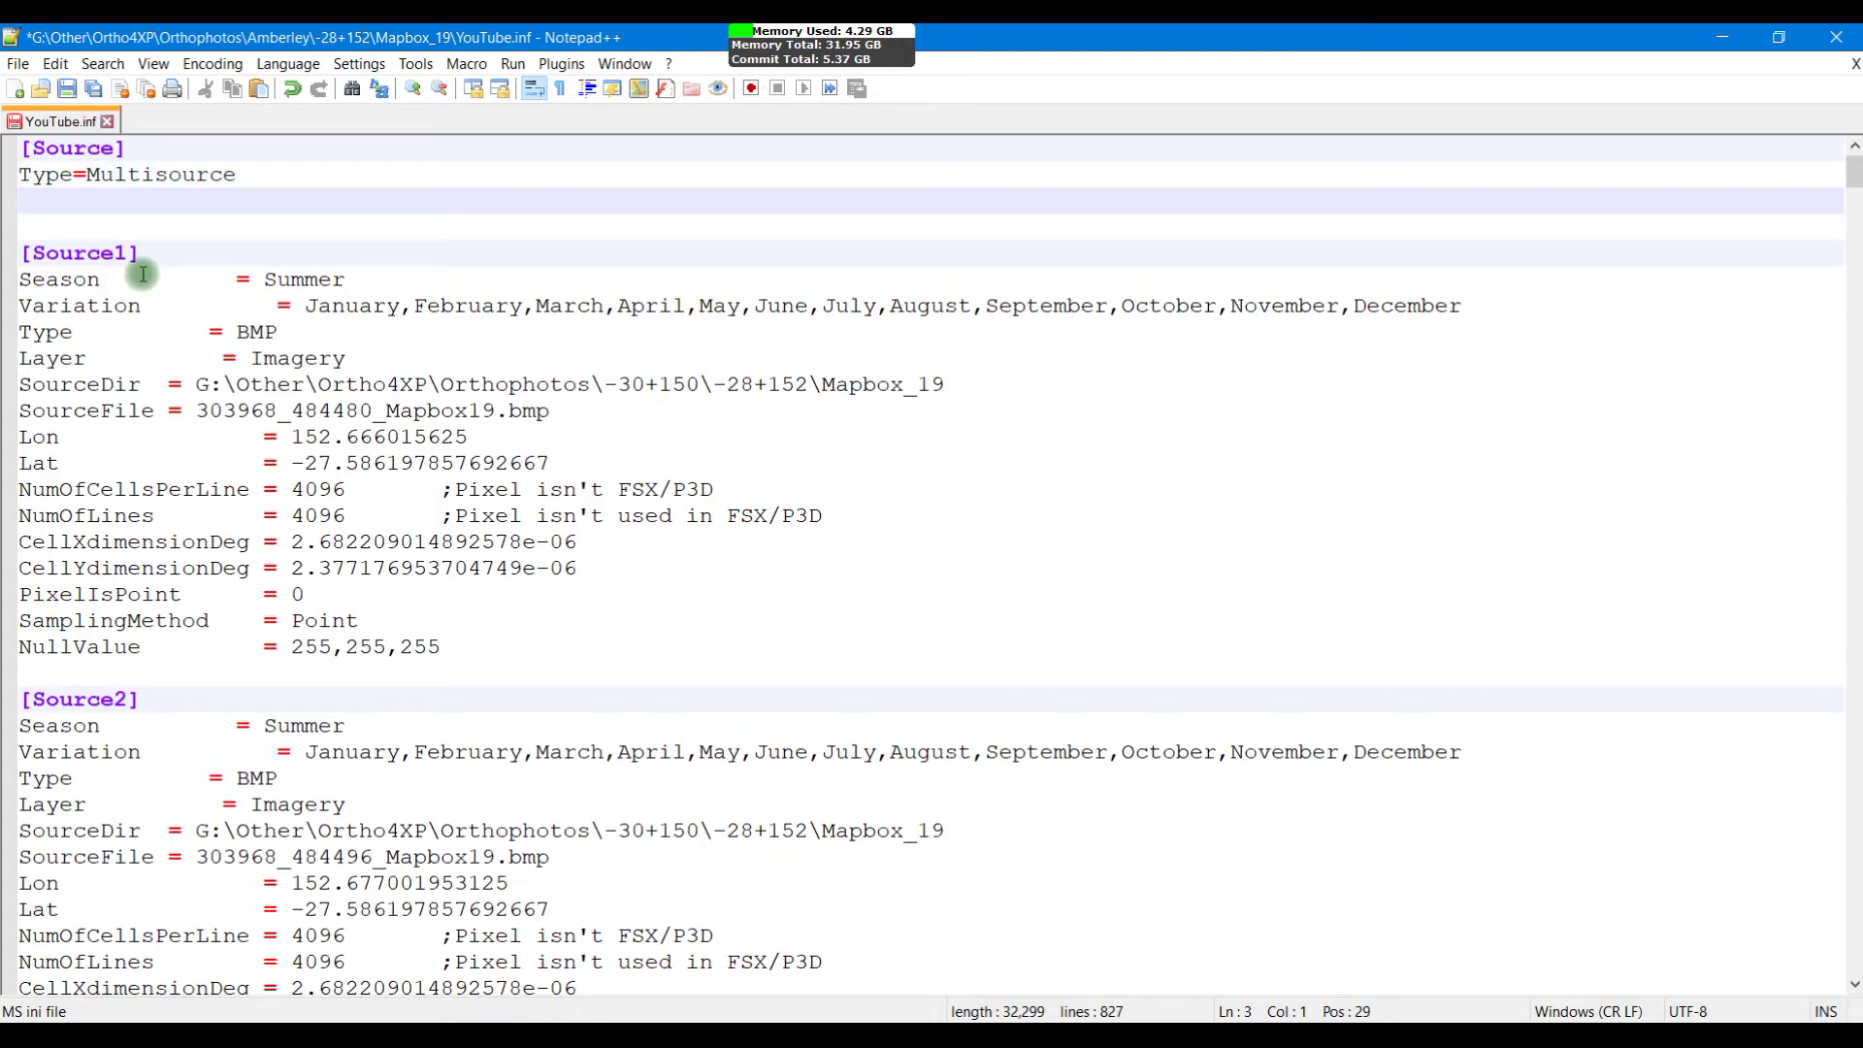
{"action": "type", "text": "Numberofsource"}
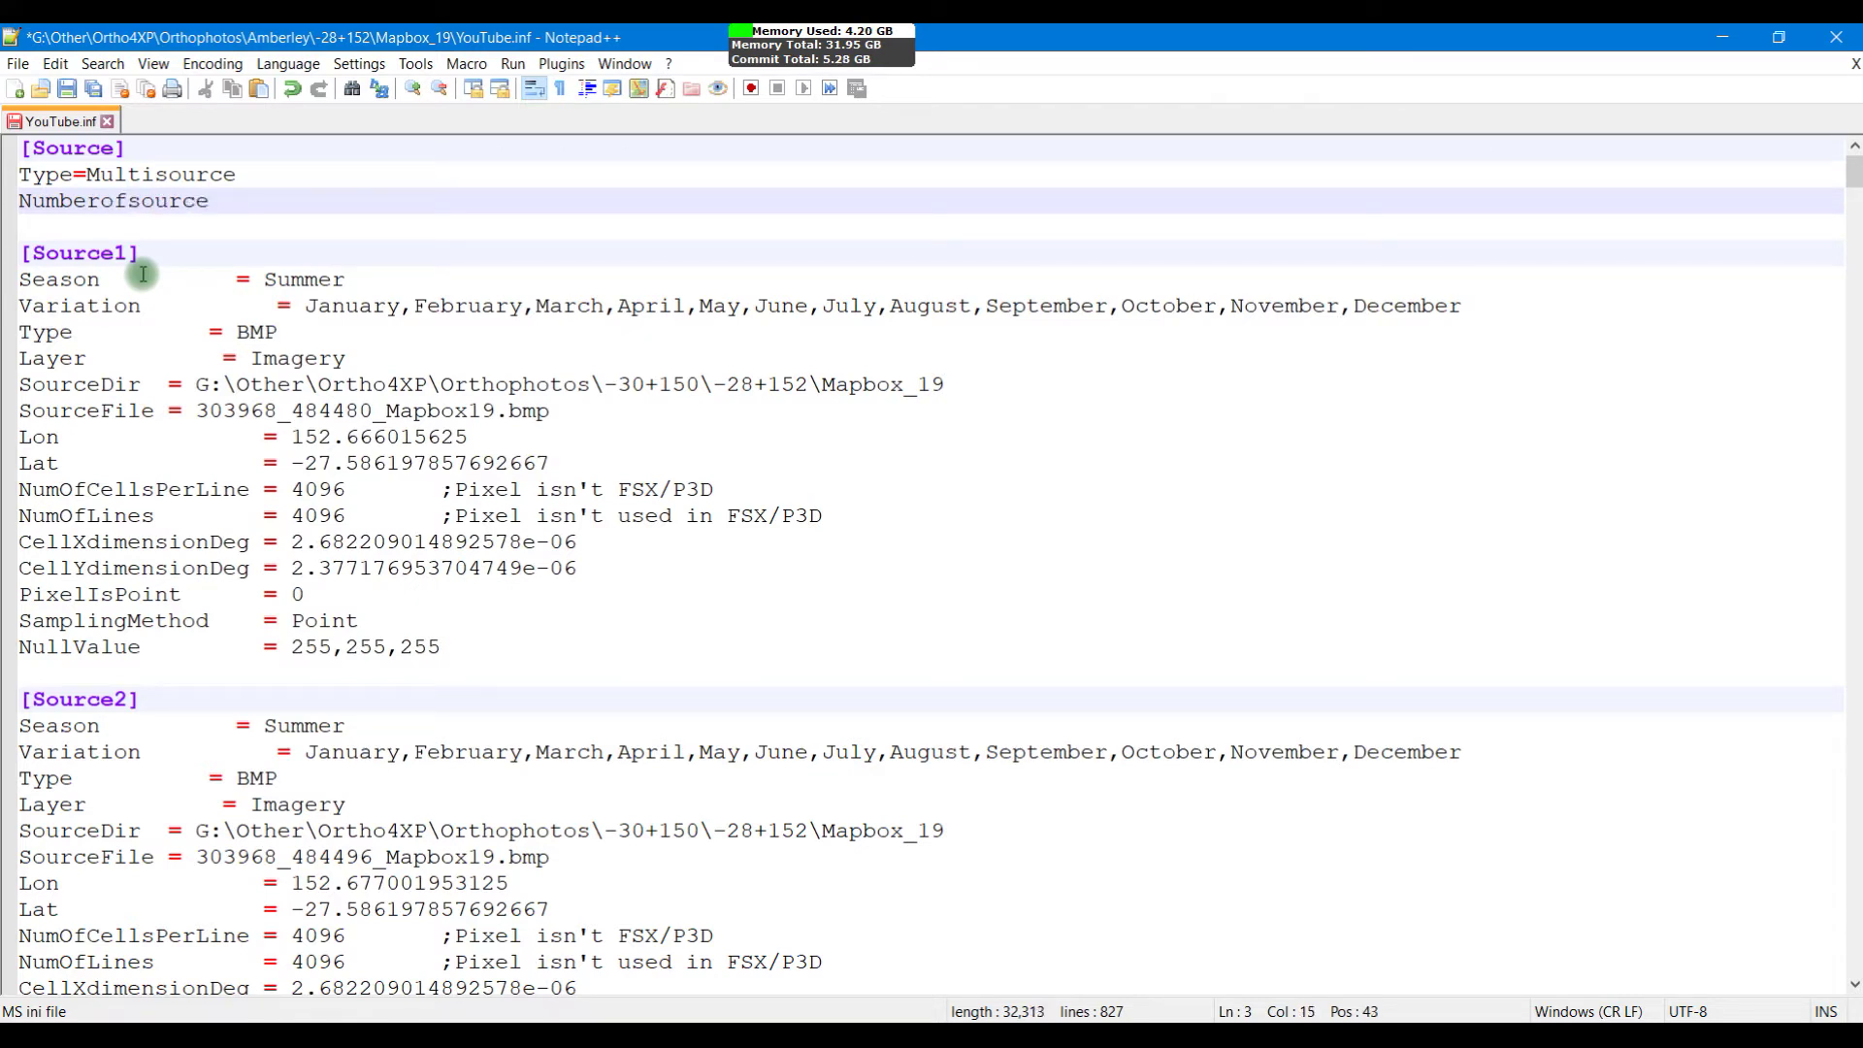
{"action": "type", "text": "s=48"}
Step: Look through the numbered source sections, and close YouTube.inf with its changes saved
{"action": "left_click", "coordinate": [239, 384]}
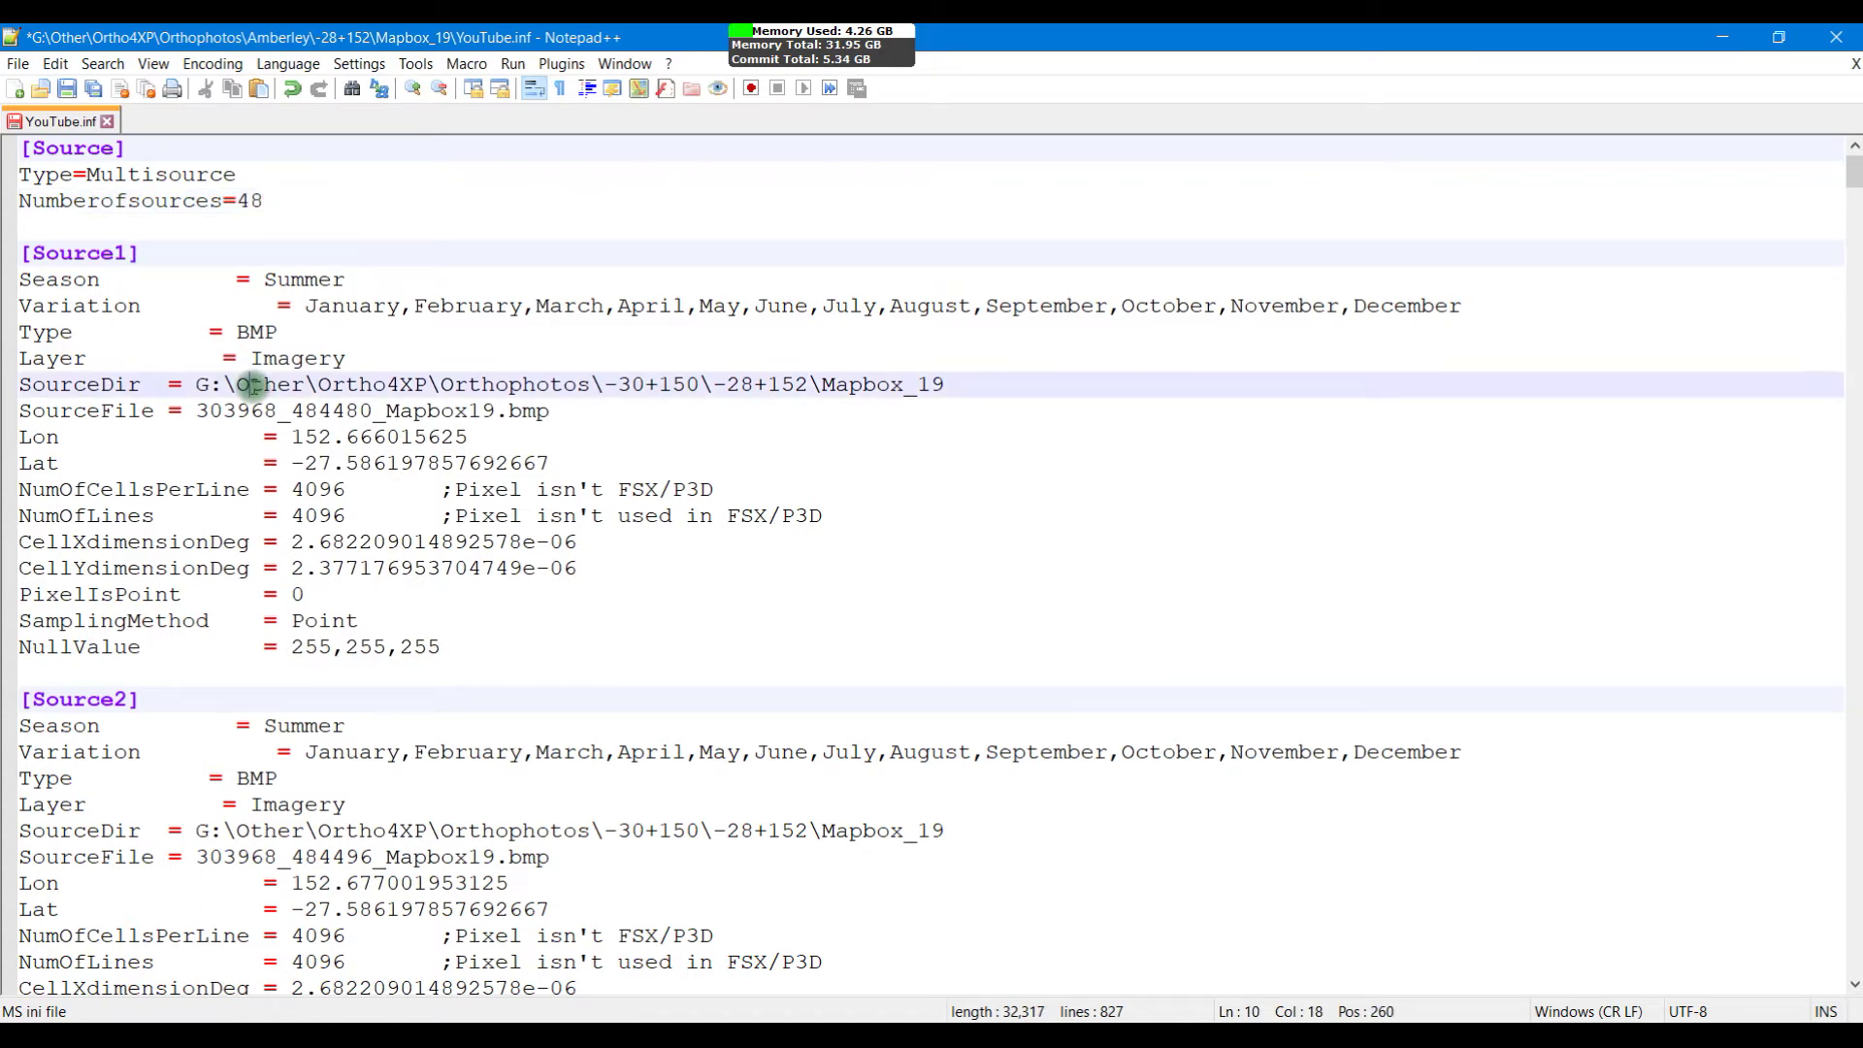
{"action": "left_click", "coordinate": [132, 176]}
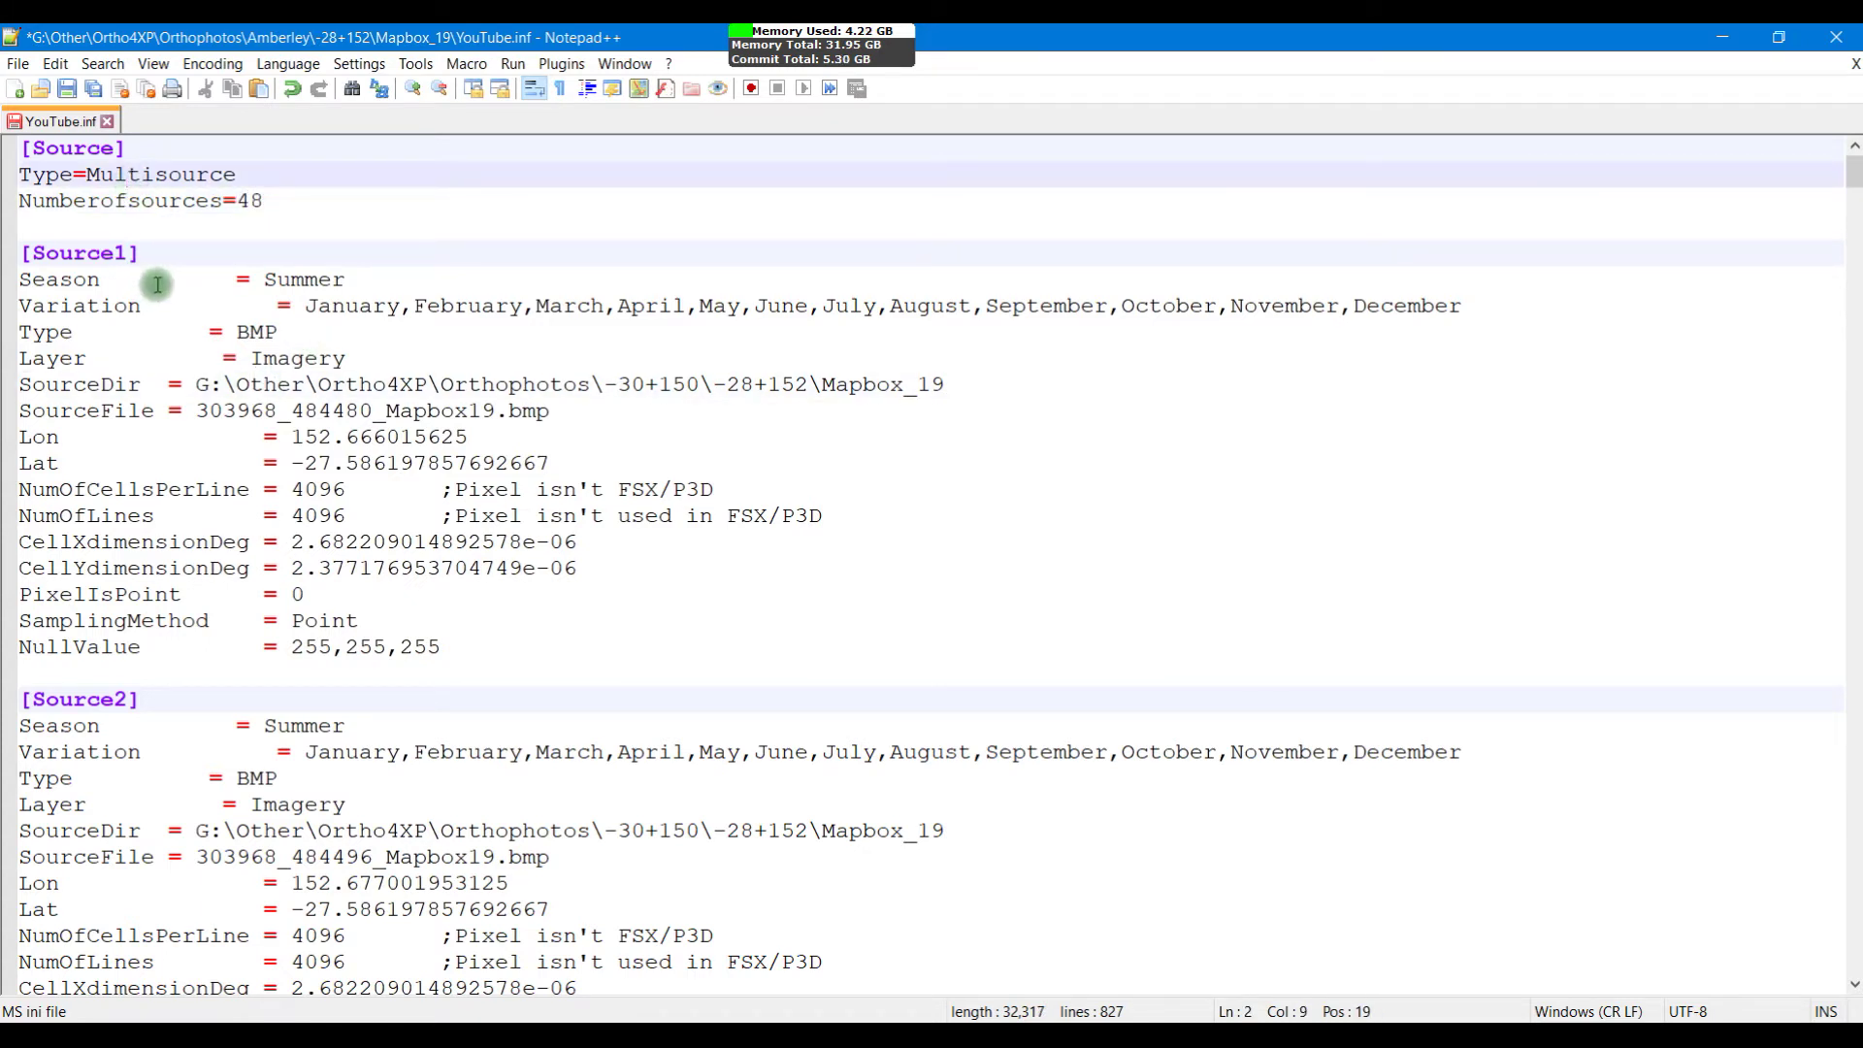
{"action": "left_click", "coordinate": [260, 172]}
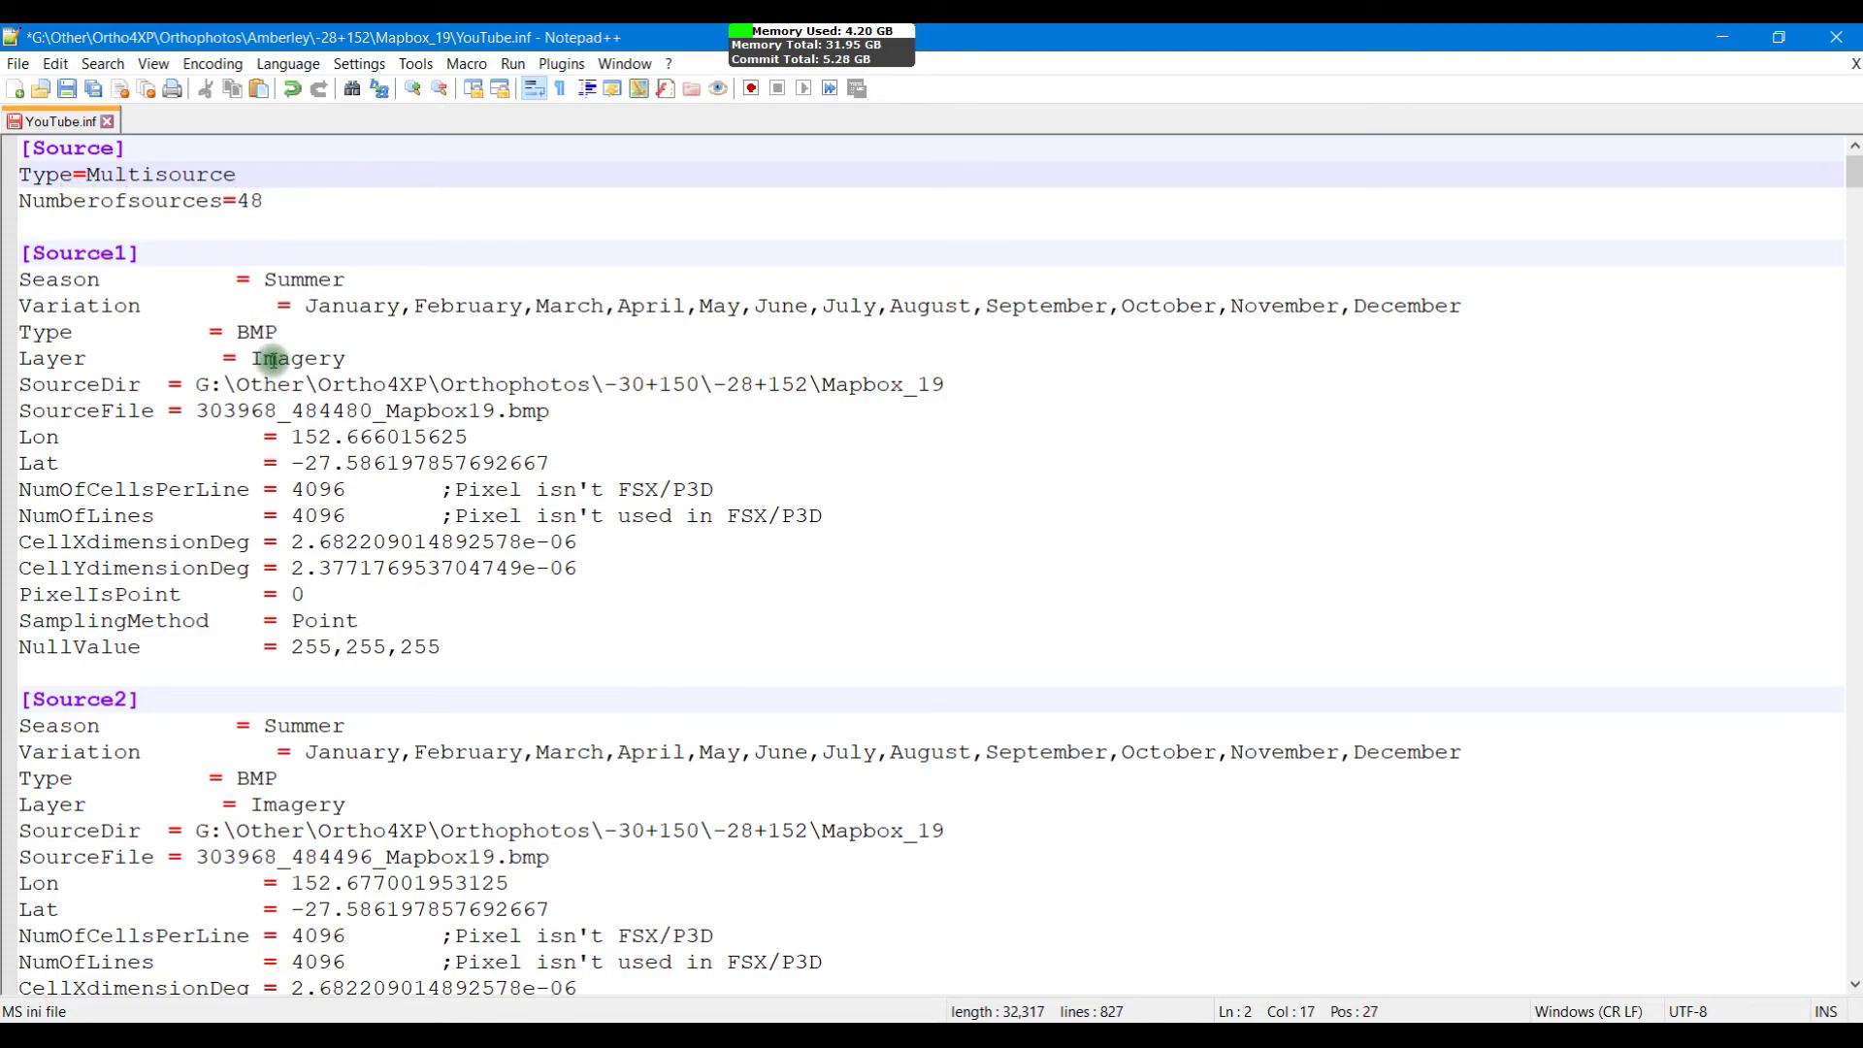
{"action": "scroll", "coordinate": [272, 360], "scroll_direction": "down", "scroll_amount": 20}
{"action": "scroll", "coordinate": [273, 359], "scroll_direction": "down", "scroll_amount": 20}
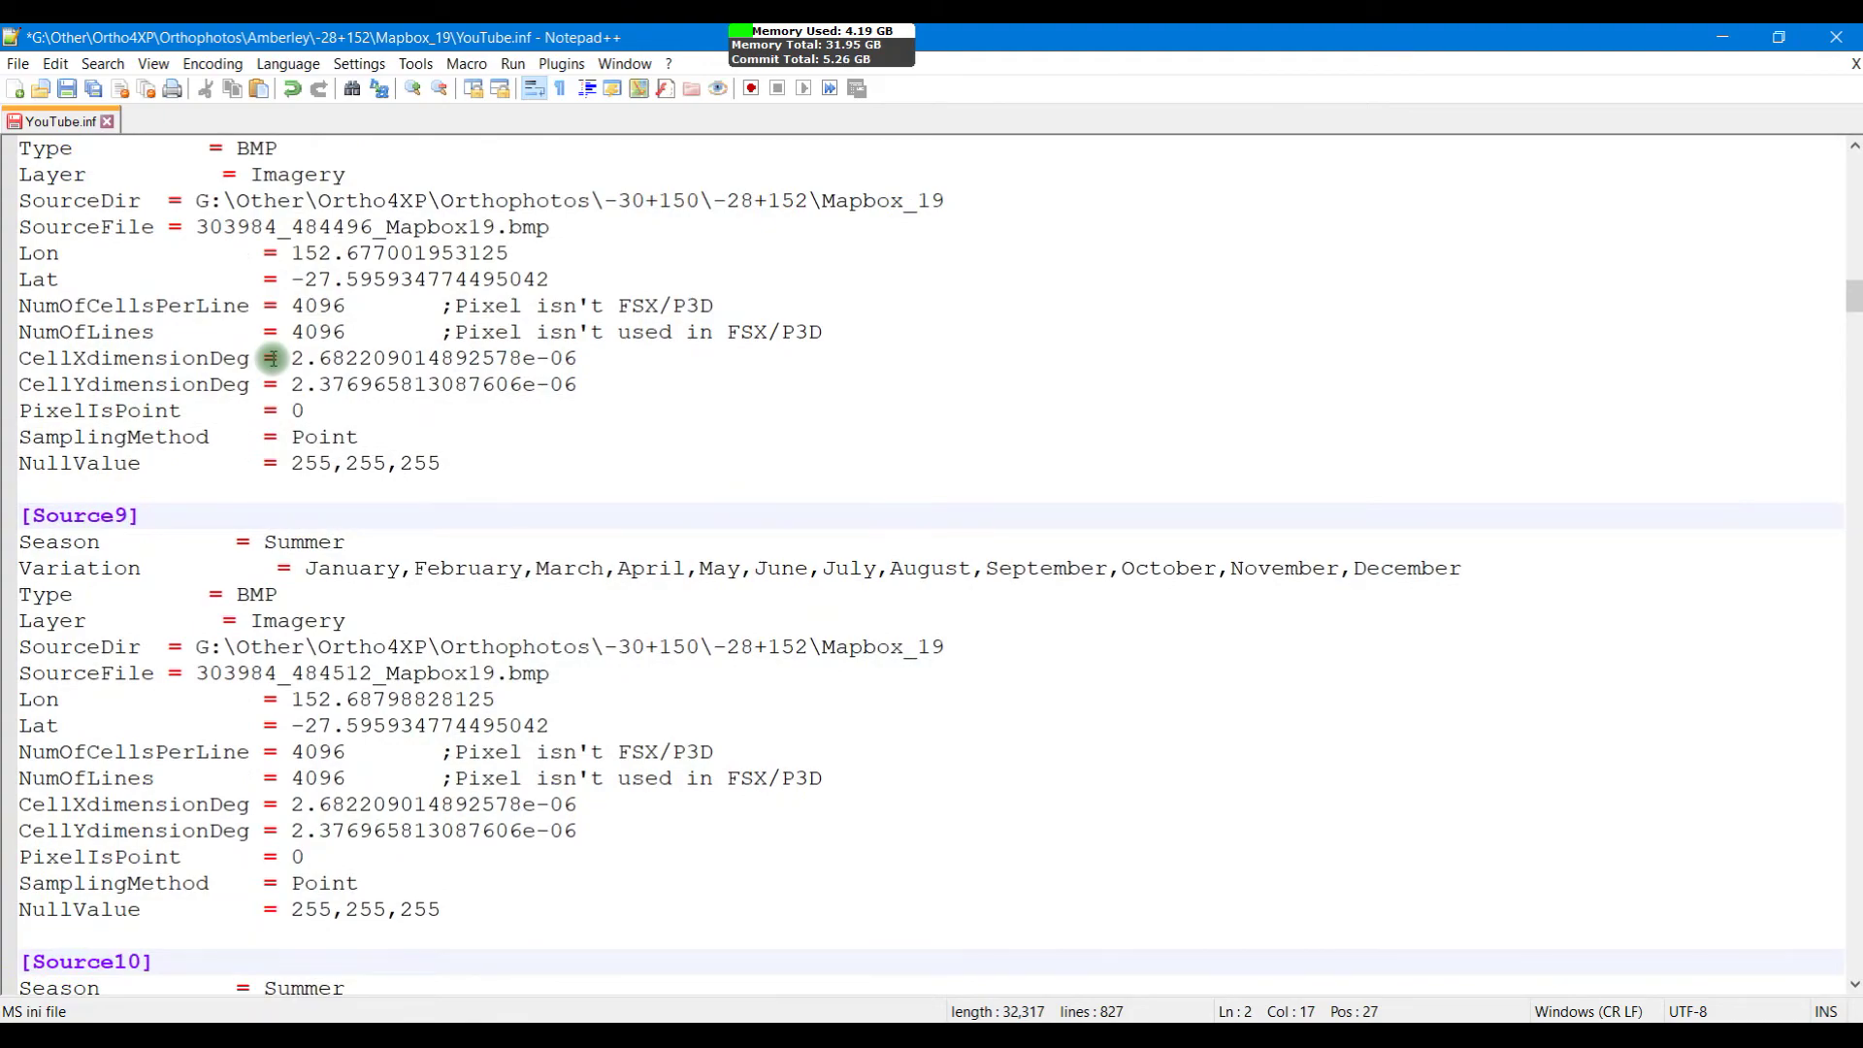
{"action": "scroll", "coordinate": [273, 359], "scroll_direction": "down", "scroll_amount": 20}
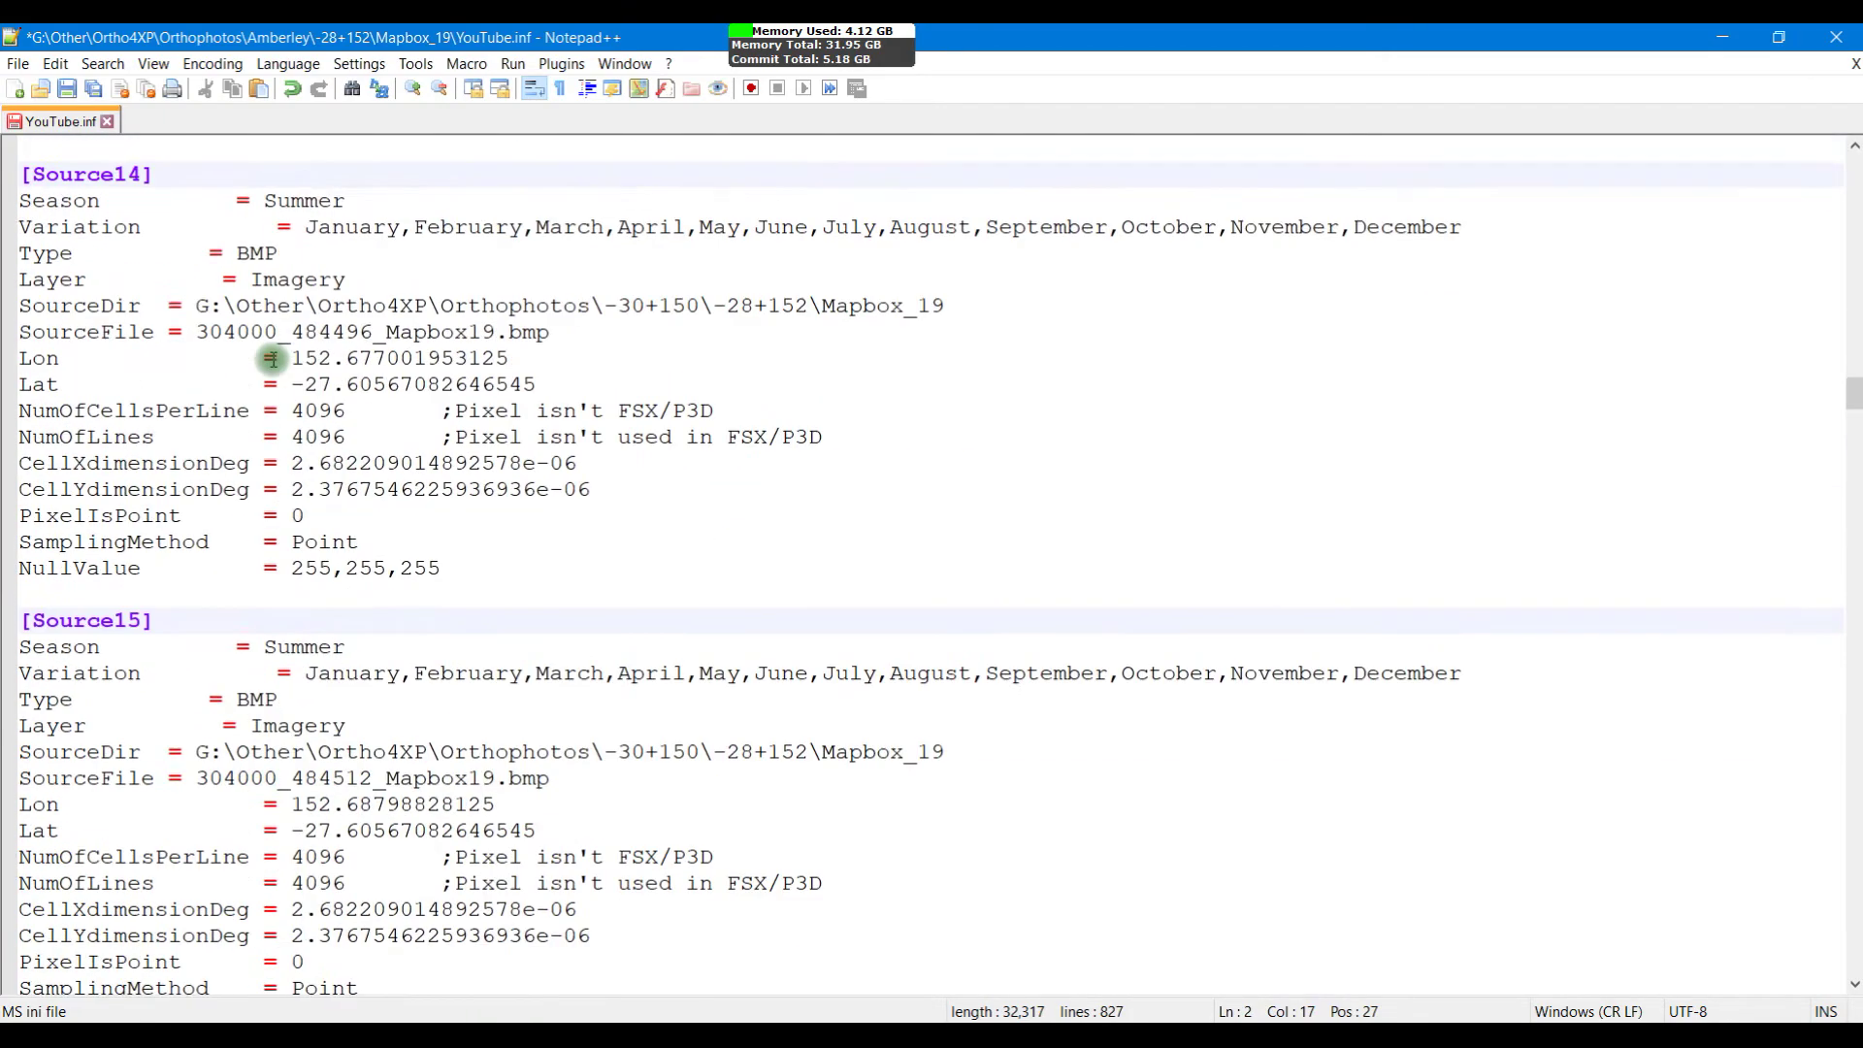
{"action": "scroll", "coordinate": [272, 360], "scroll_direction": "down", "scroll_amount": 20}
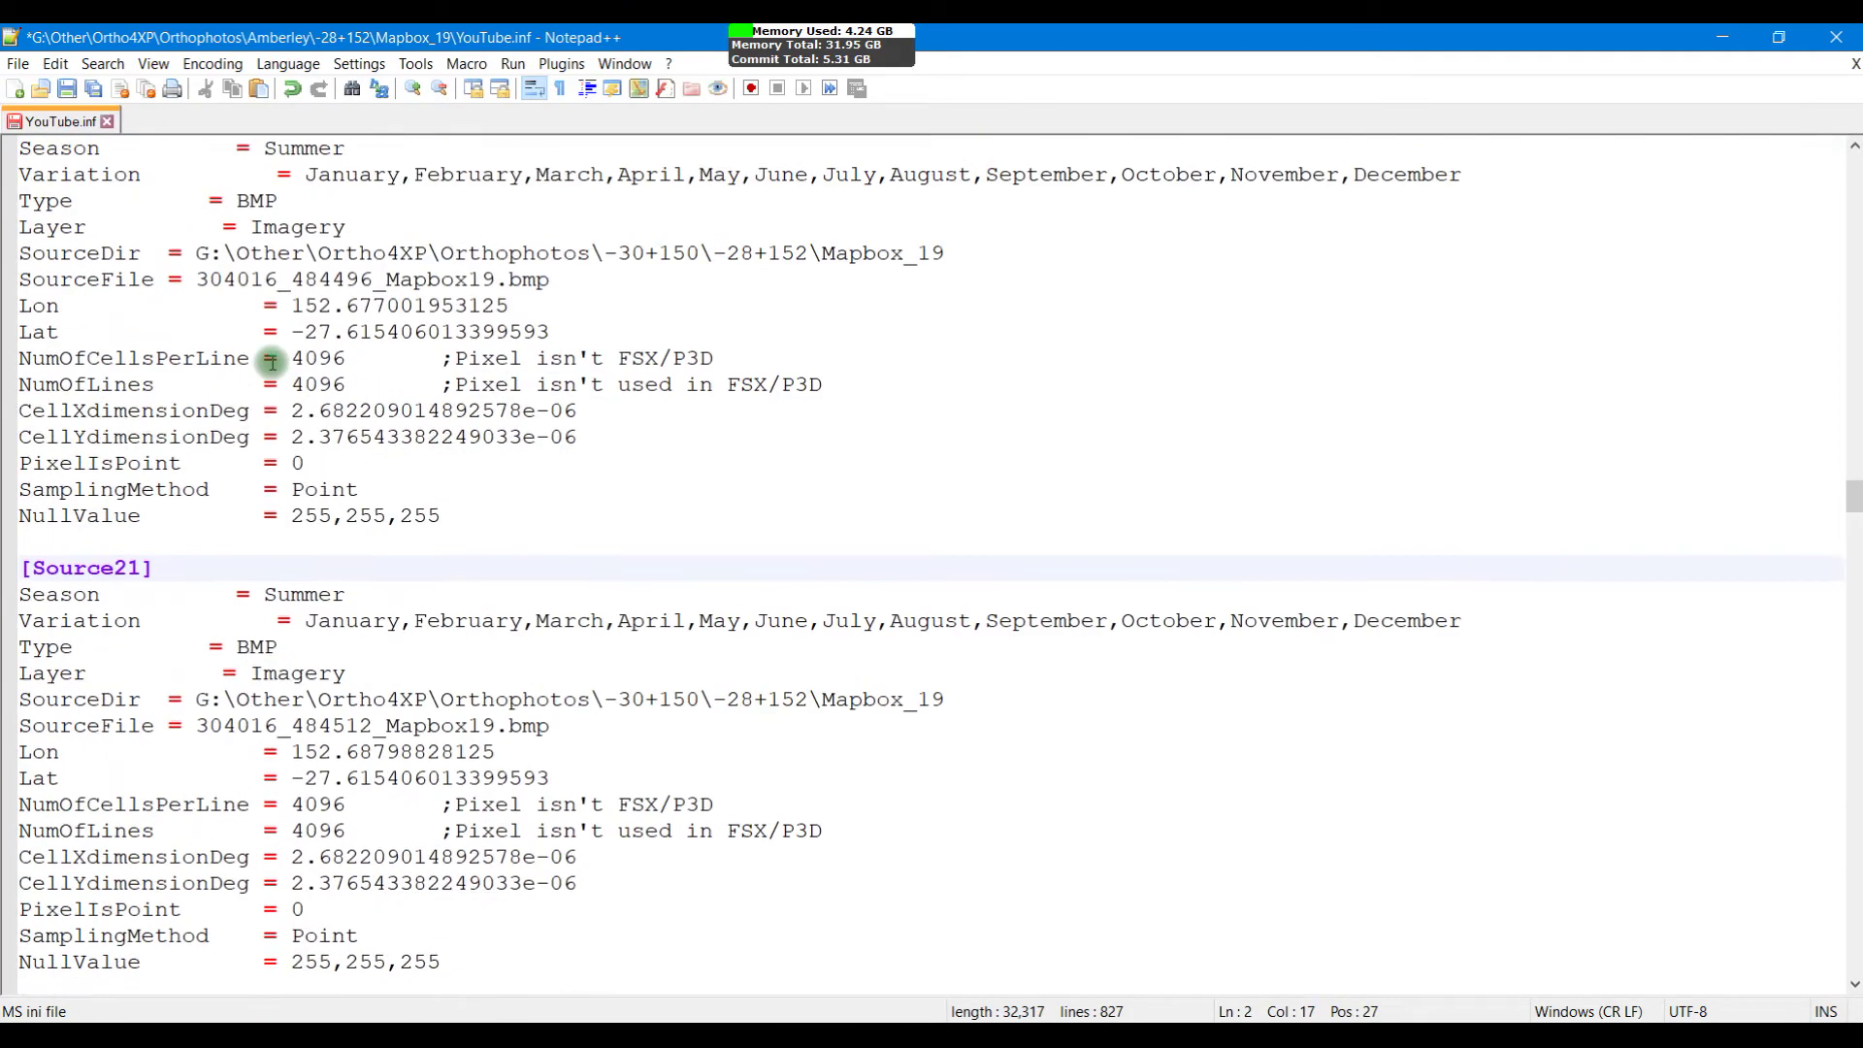
{"action": "scroll", "coordinate": [273, 362], "scroll_direction": "down", "scroll_amount": 20}
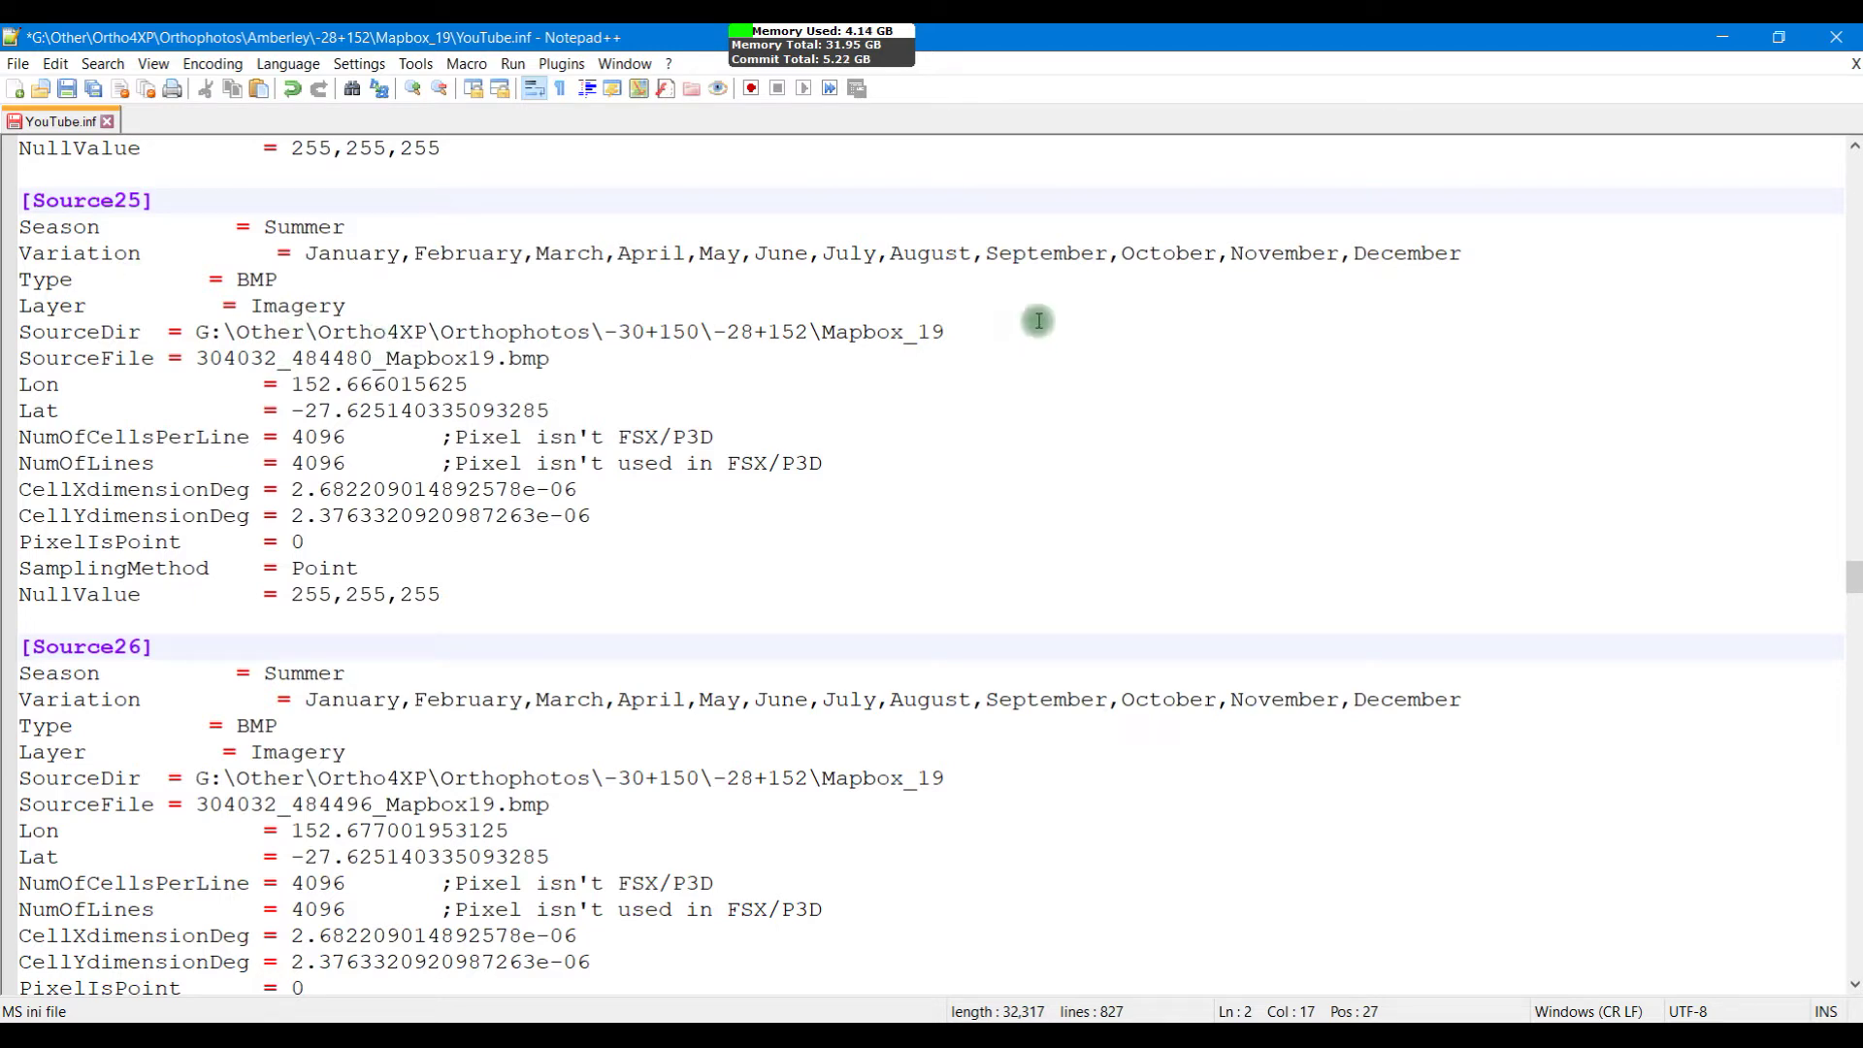
{"action": "left_click", "coordinate": [1832, 44]}
{"action": "left_click", "coordinate": [904, 629]}
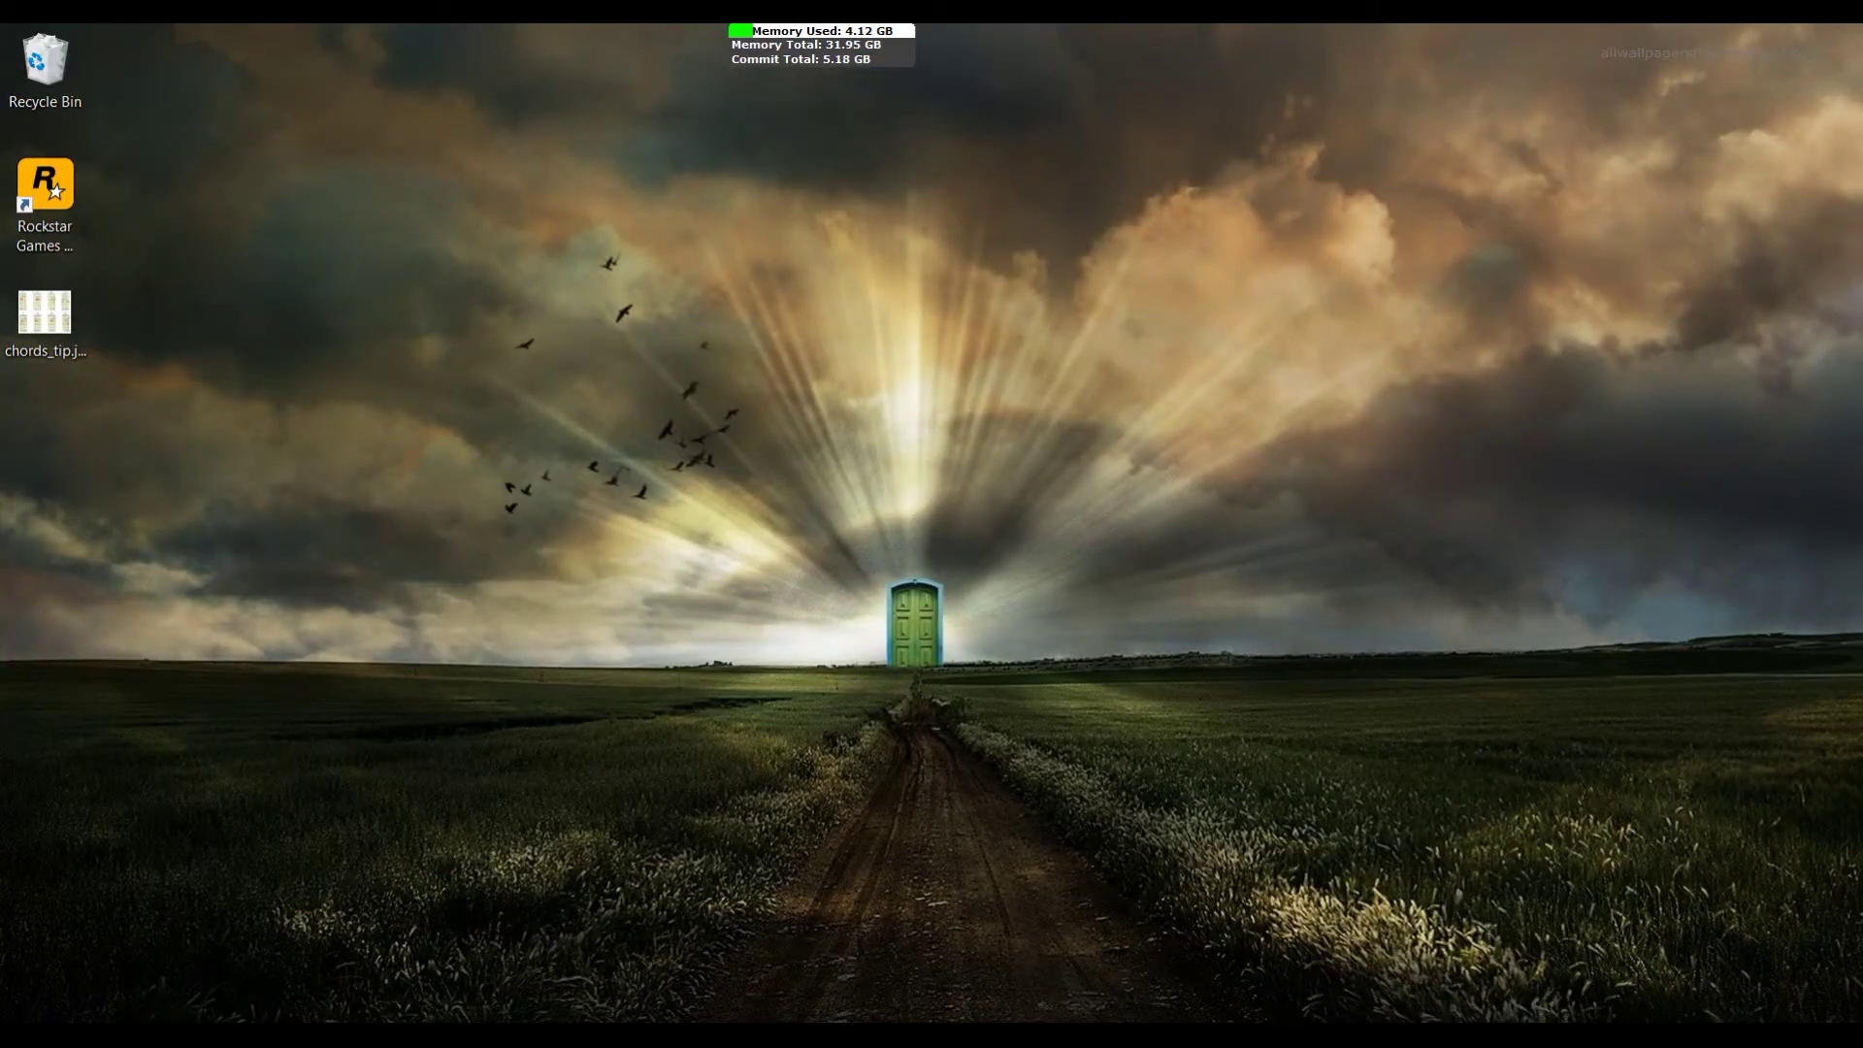
Step: In File Explorer, open the Ortho4XP folder Orthophotos\Amberley\-28+152\Mapbox_19
{"action": "key", "text": "super+e"}
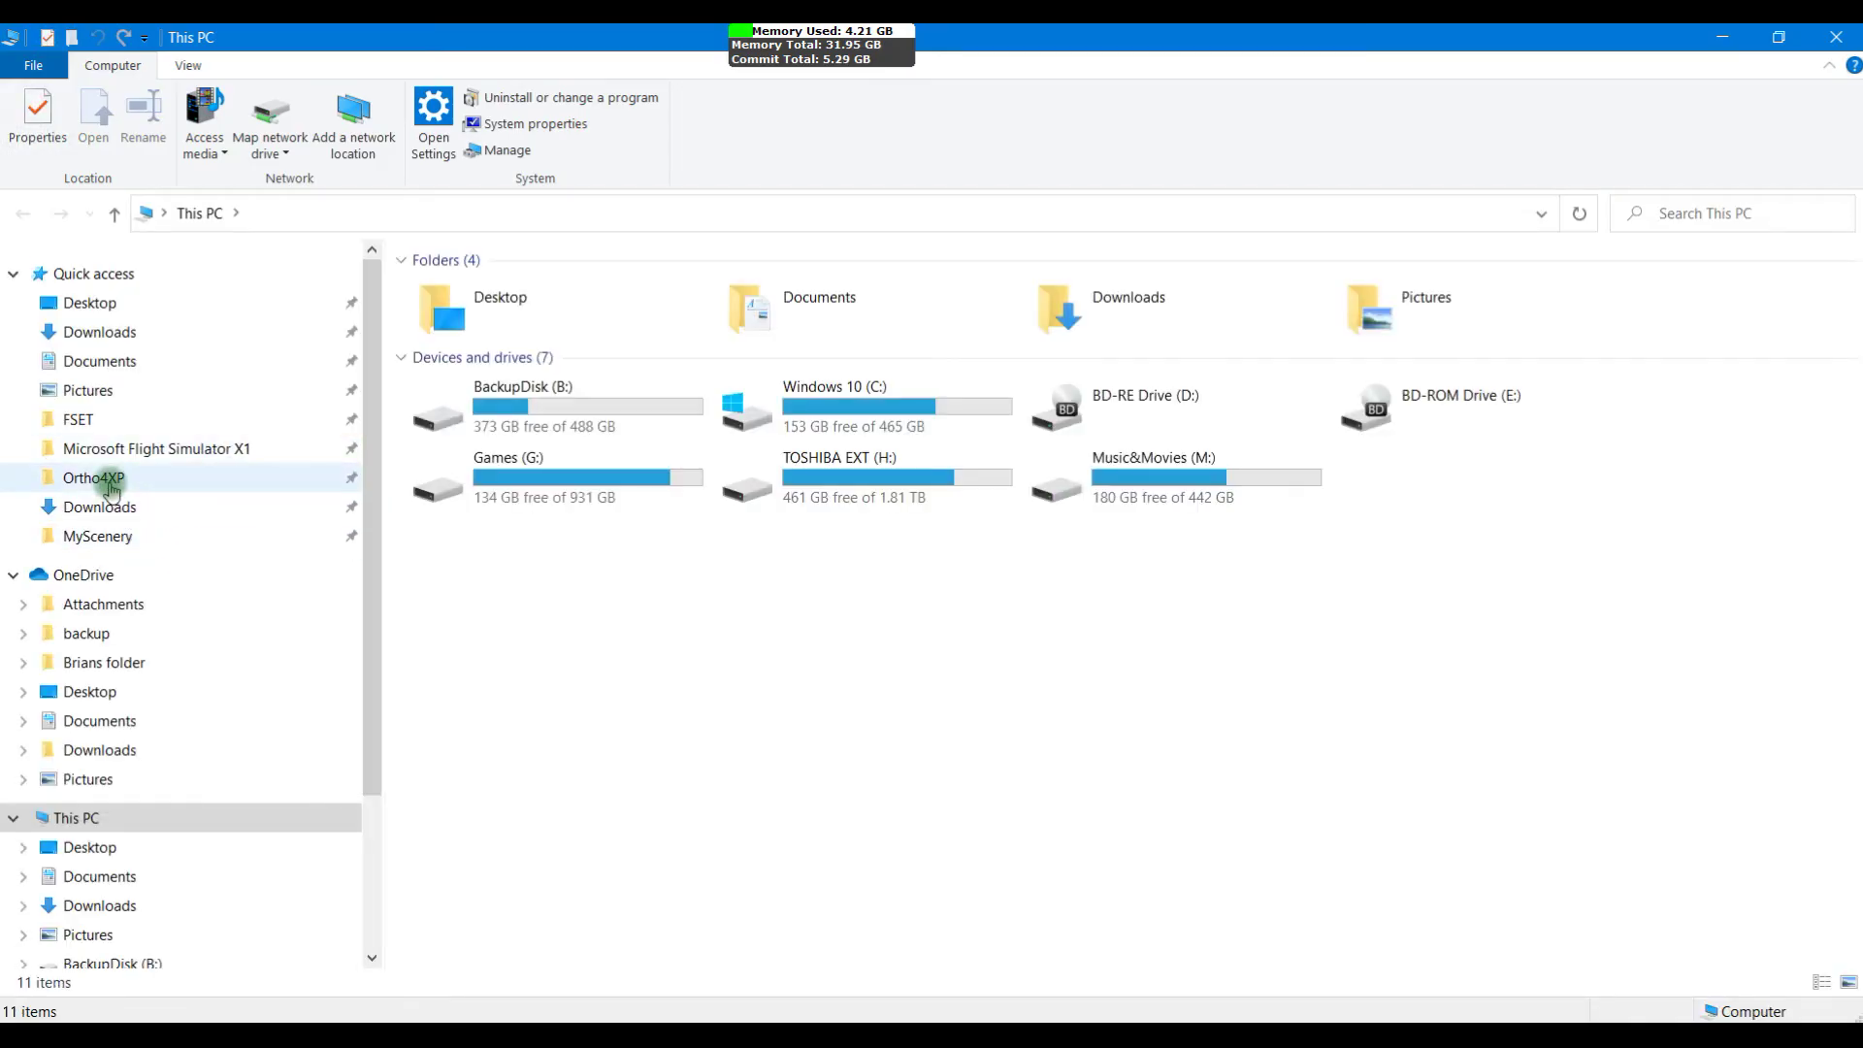
{"action": "left_click", "coordinate": [109, 483]}
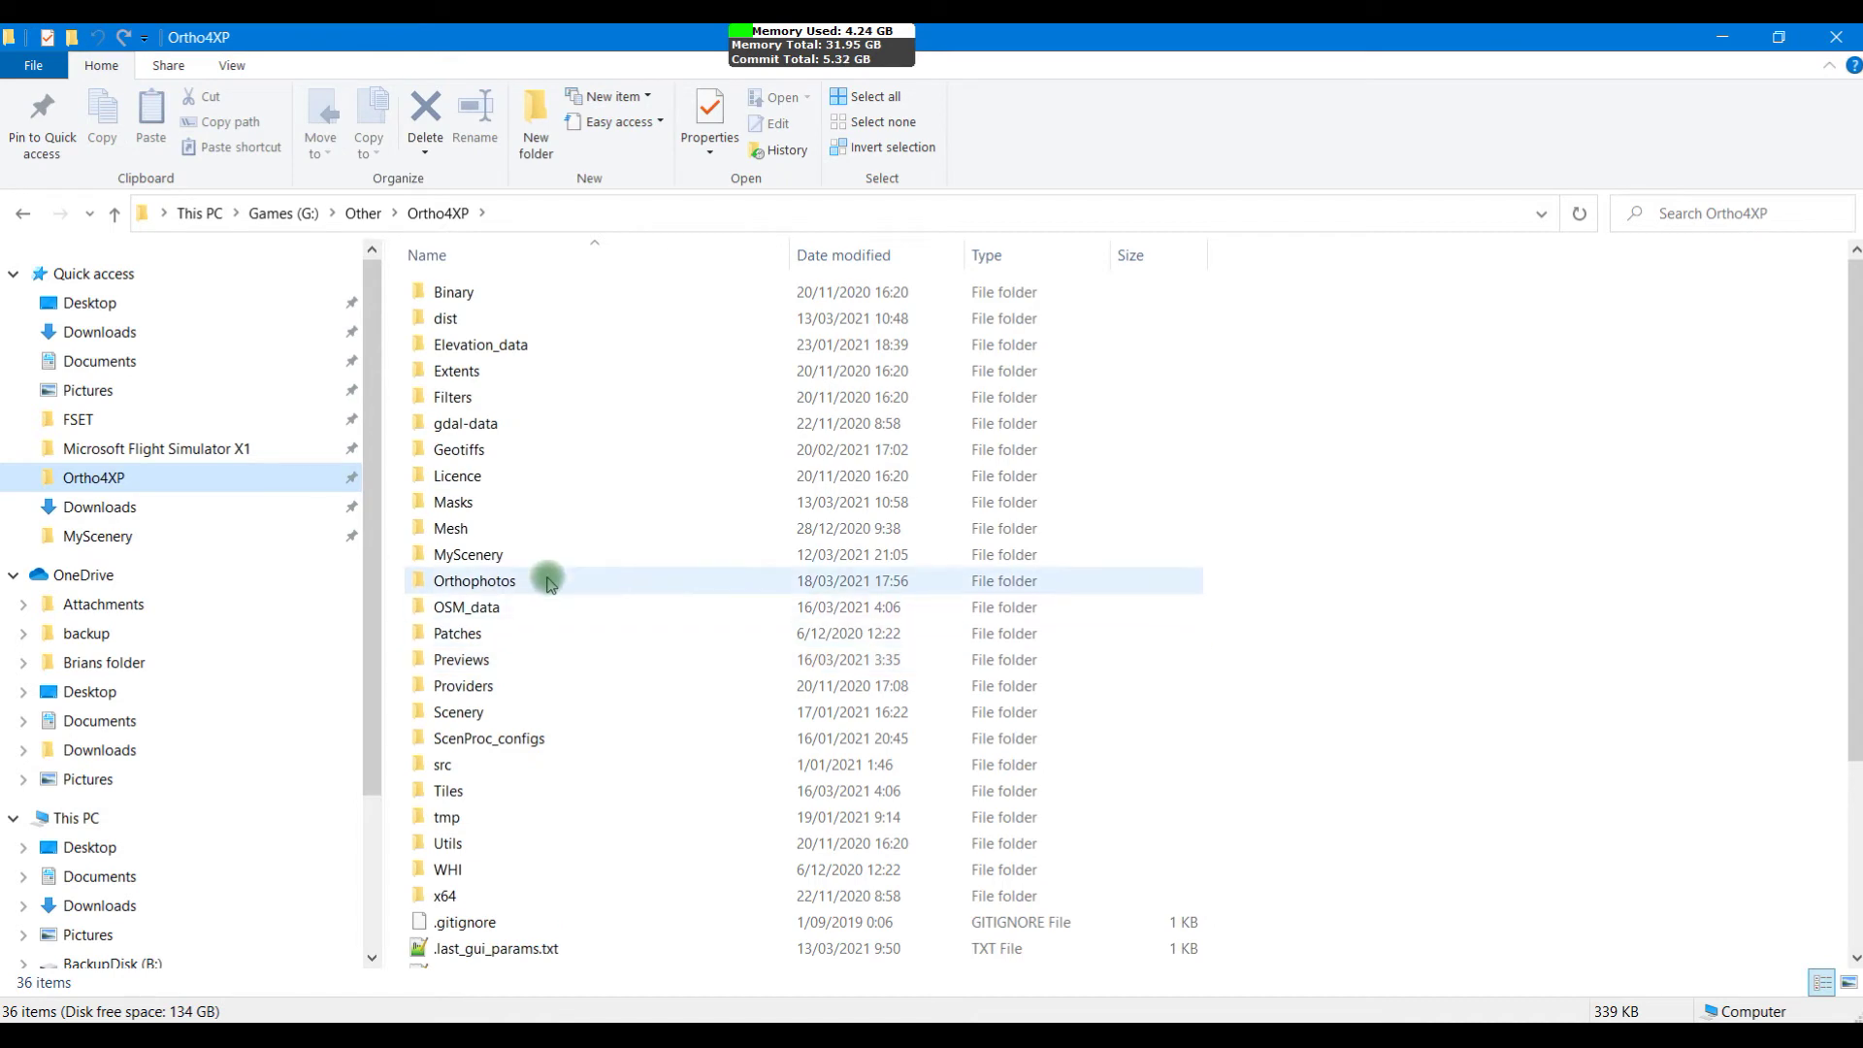
{"action": "double_click", "coordinate": [548, 581]}
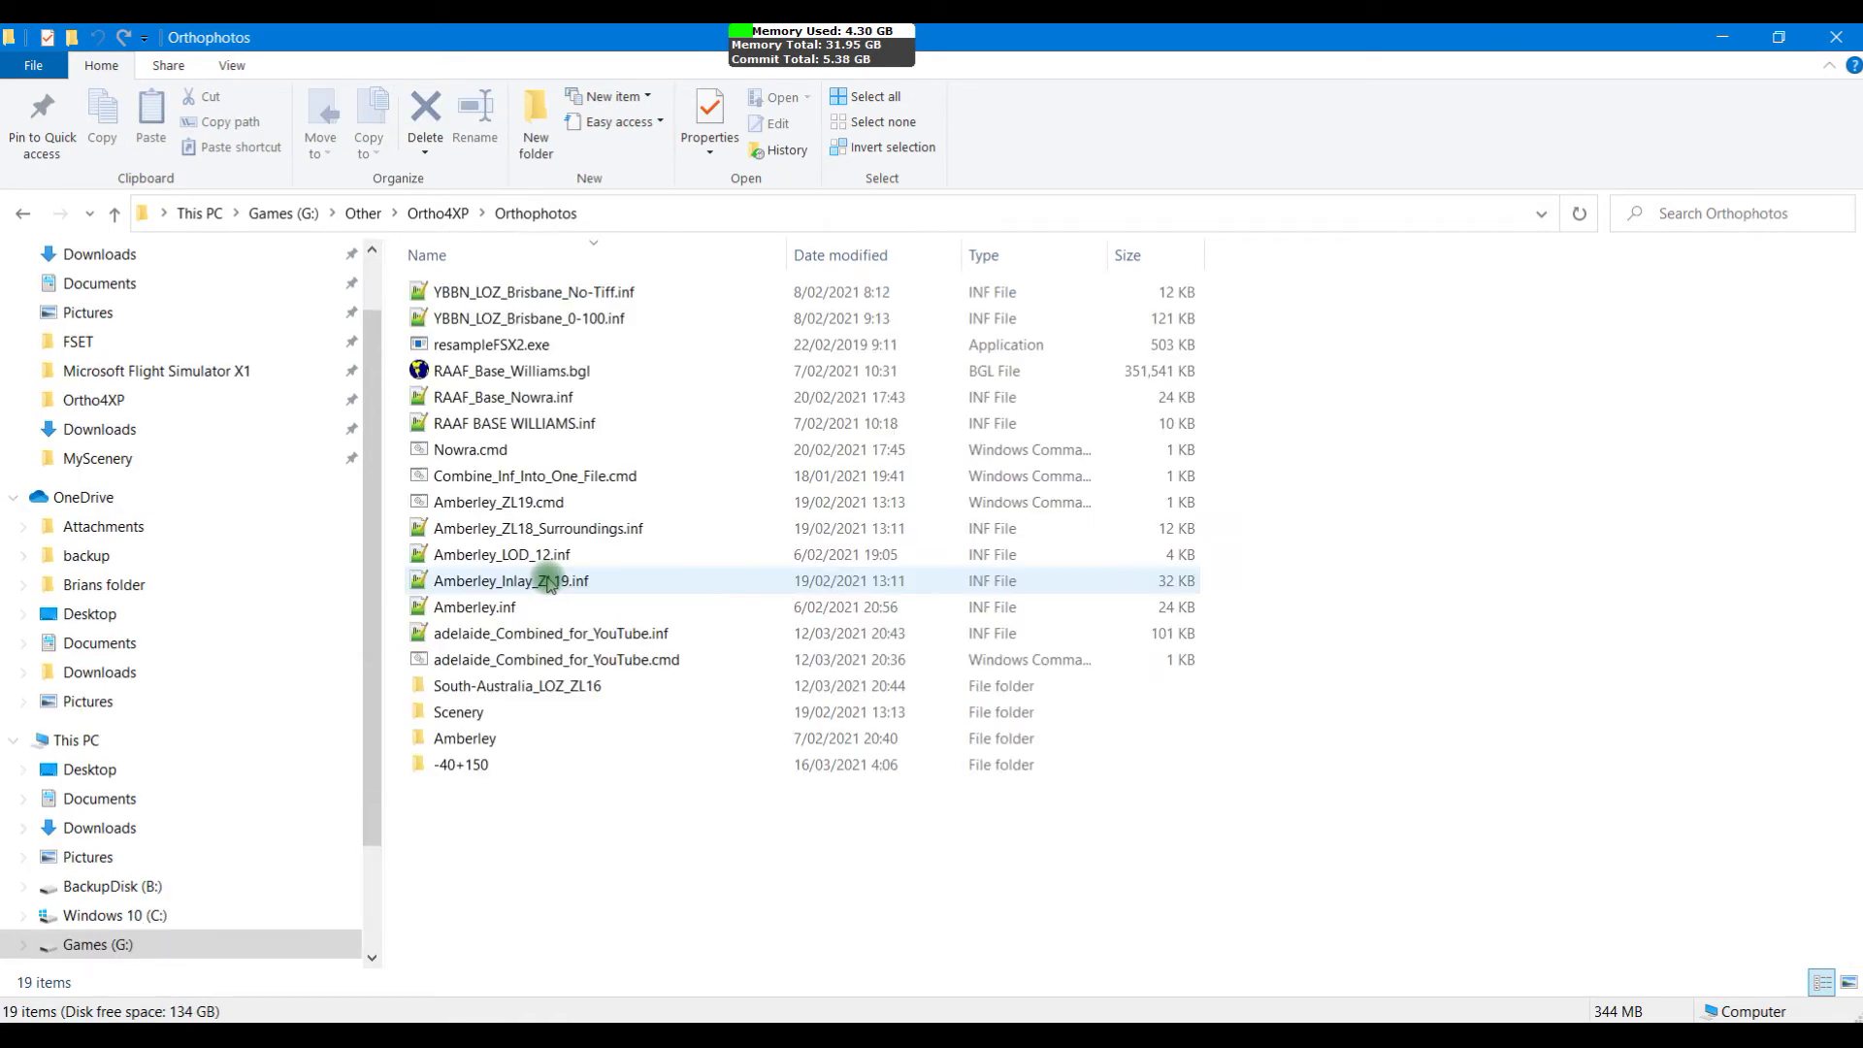
{"action": "double_click", "coordinate": [529, 739]}
{"action": "left_click", "coordinate": [490, 293]}
{"action": "double_click", "coordinate": [490, 293]}
{"action": "double_click", "coordinate": [528, 319]}
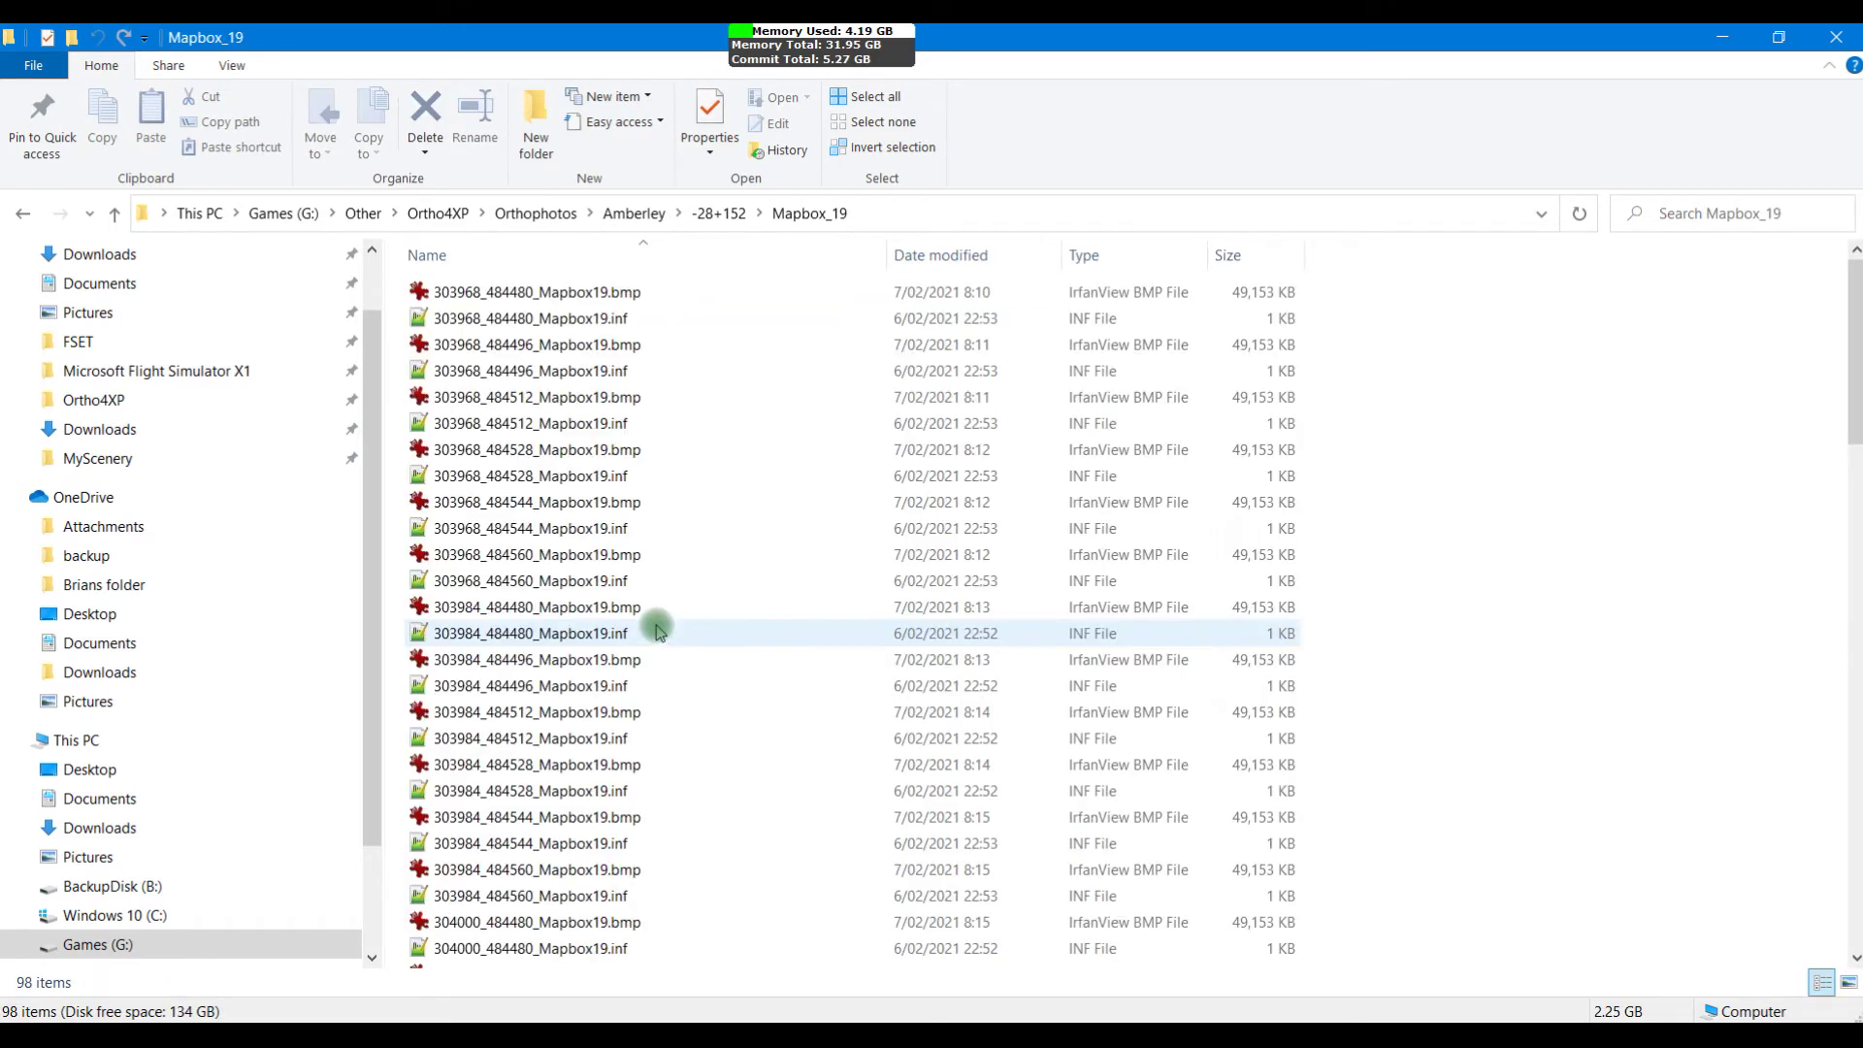
Step: Open YouTube.inf from the Mapbox_19 folder to check its saved [Source] section, and close it again
{"action": "scroll", "coordinate": [719, 633], "scroll_direction": "down", "scroll_amount": 20}
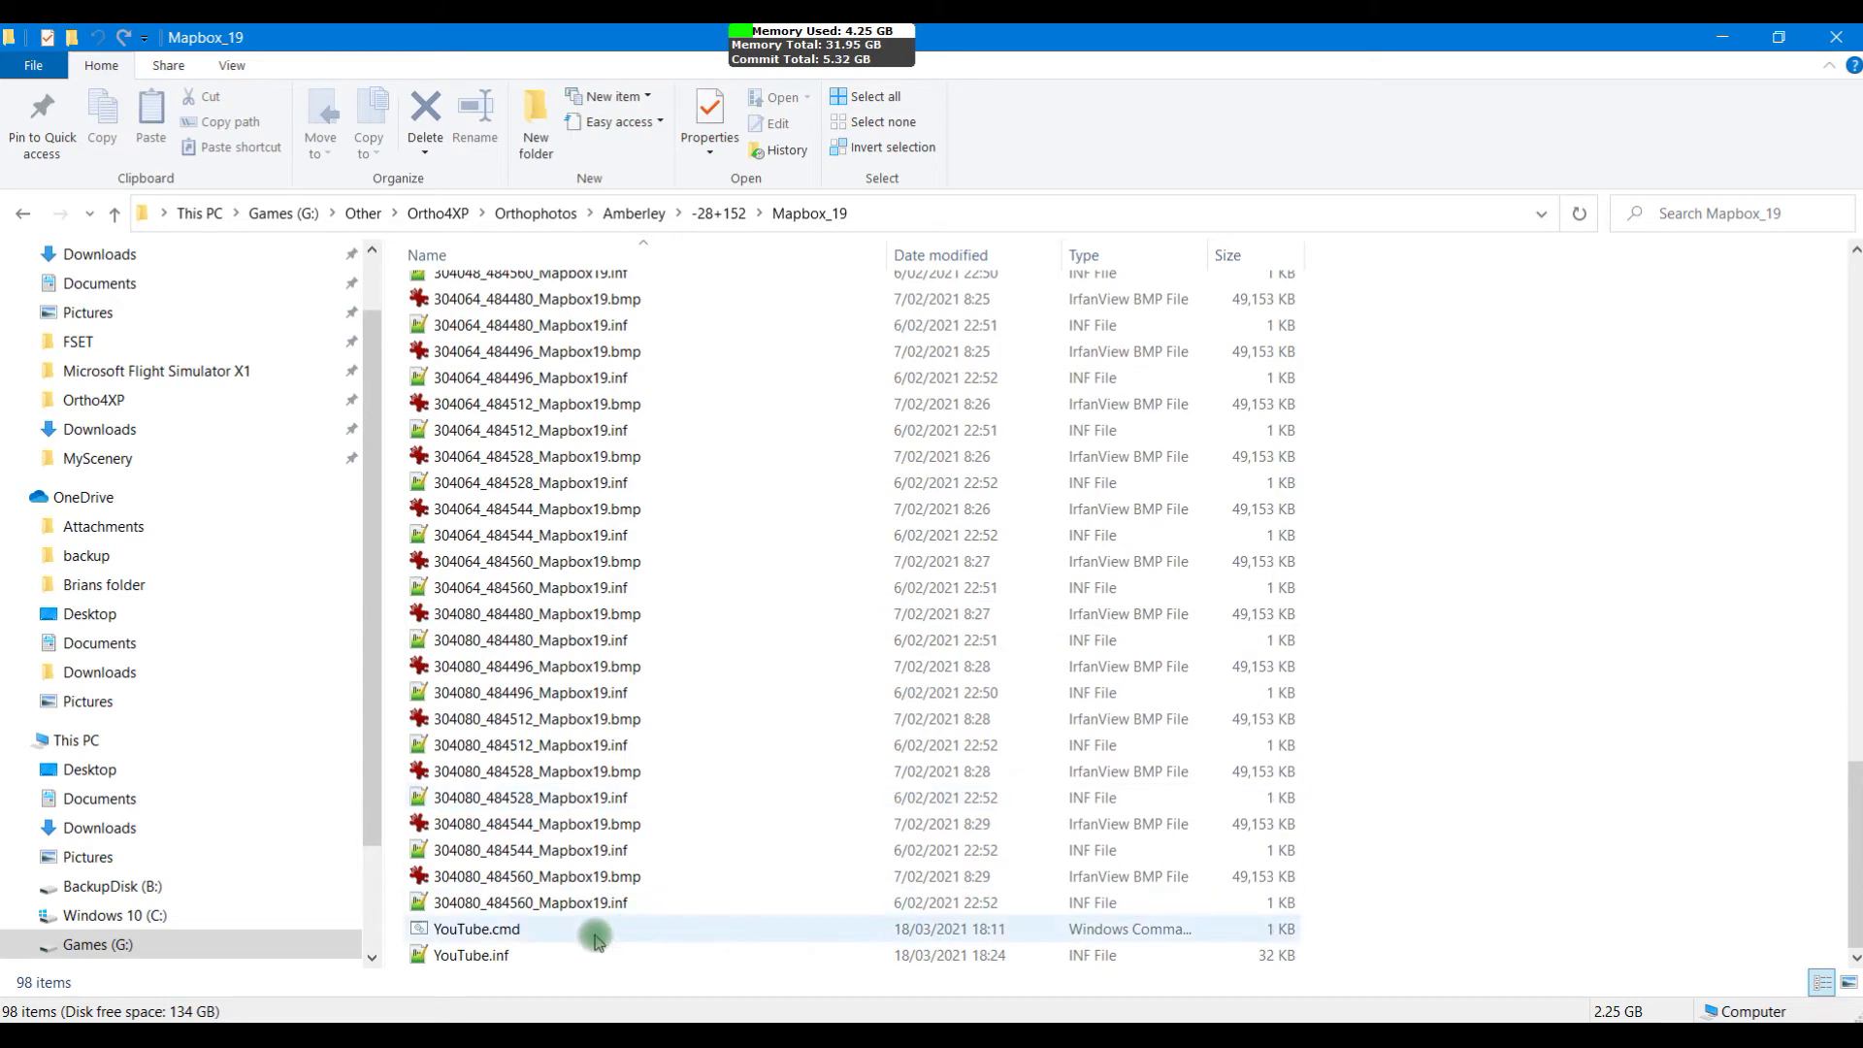
{"action": "left_click", "coordinate": [476, 955]}
{"action": "double_click", "coordinate": [475, 955]}
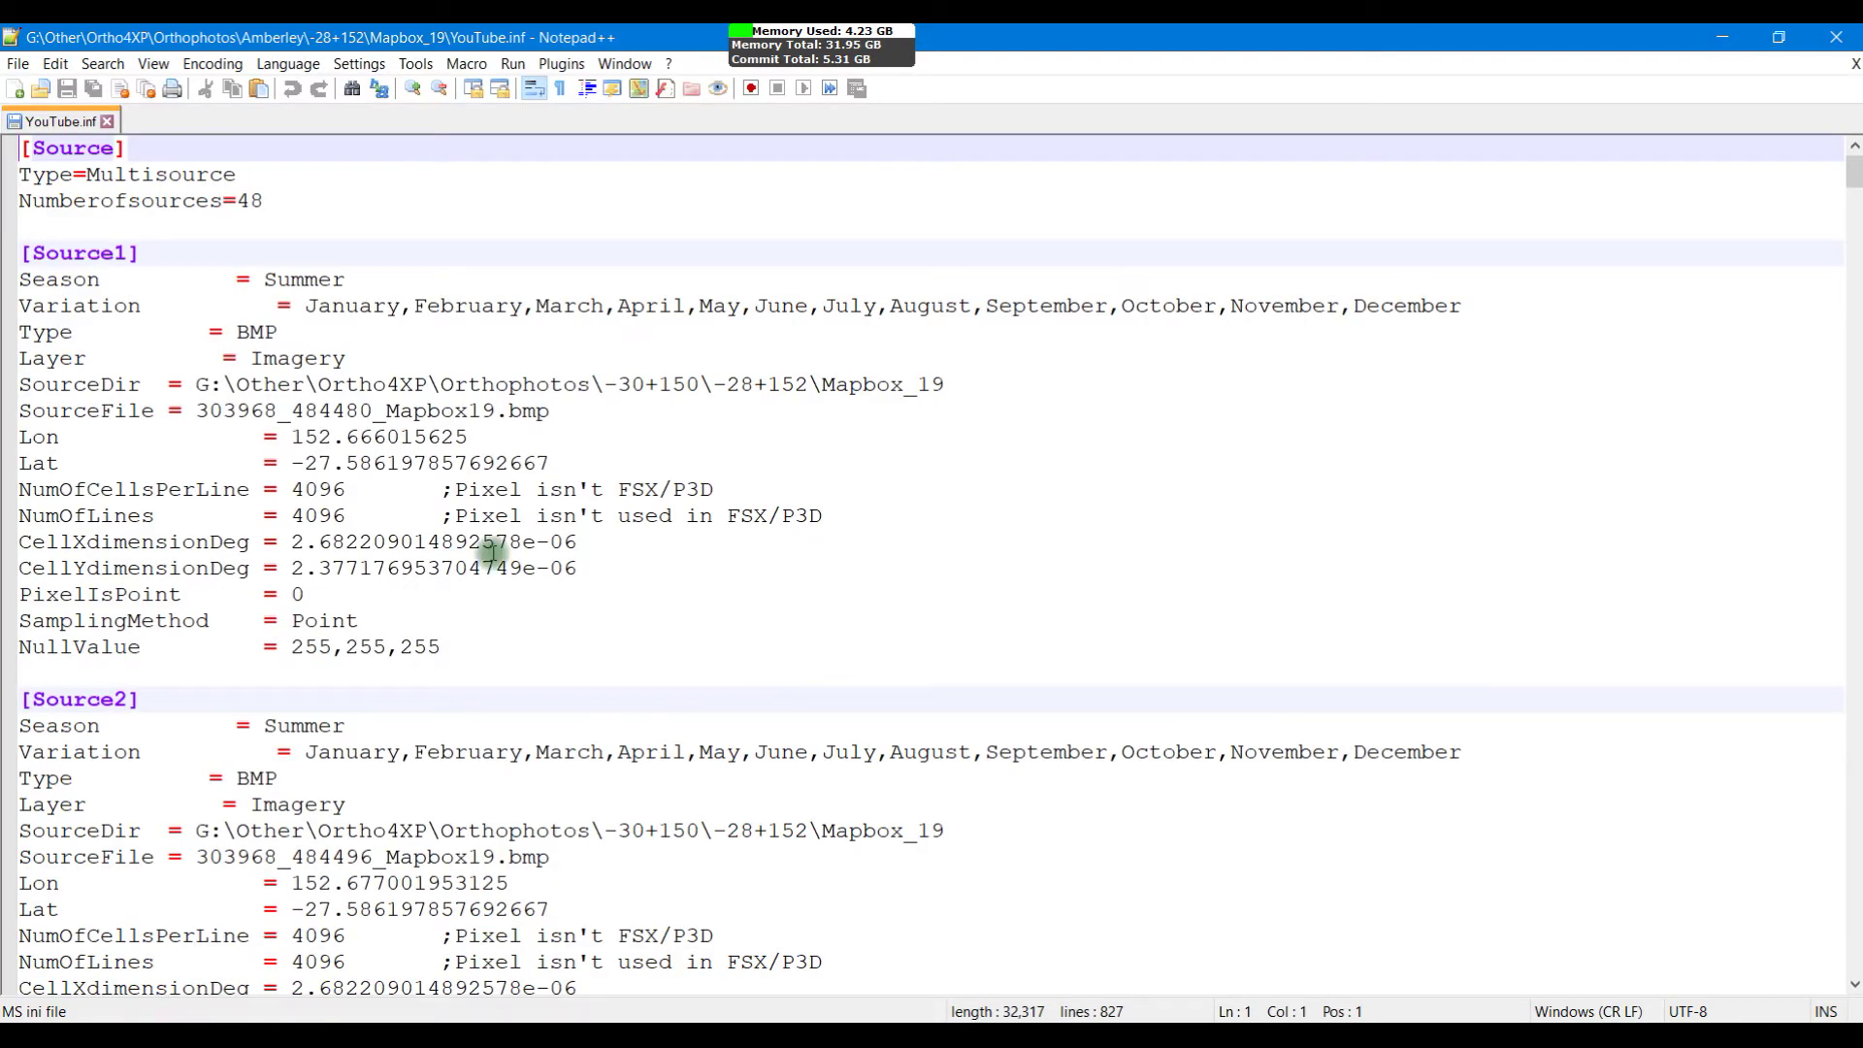
{"action": "left_click", "coordinate": [1836, 40]}
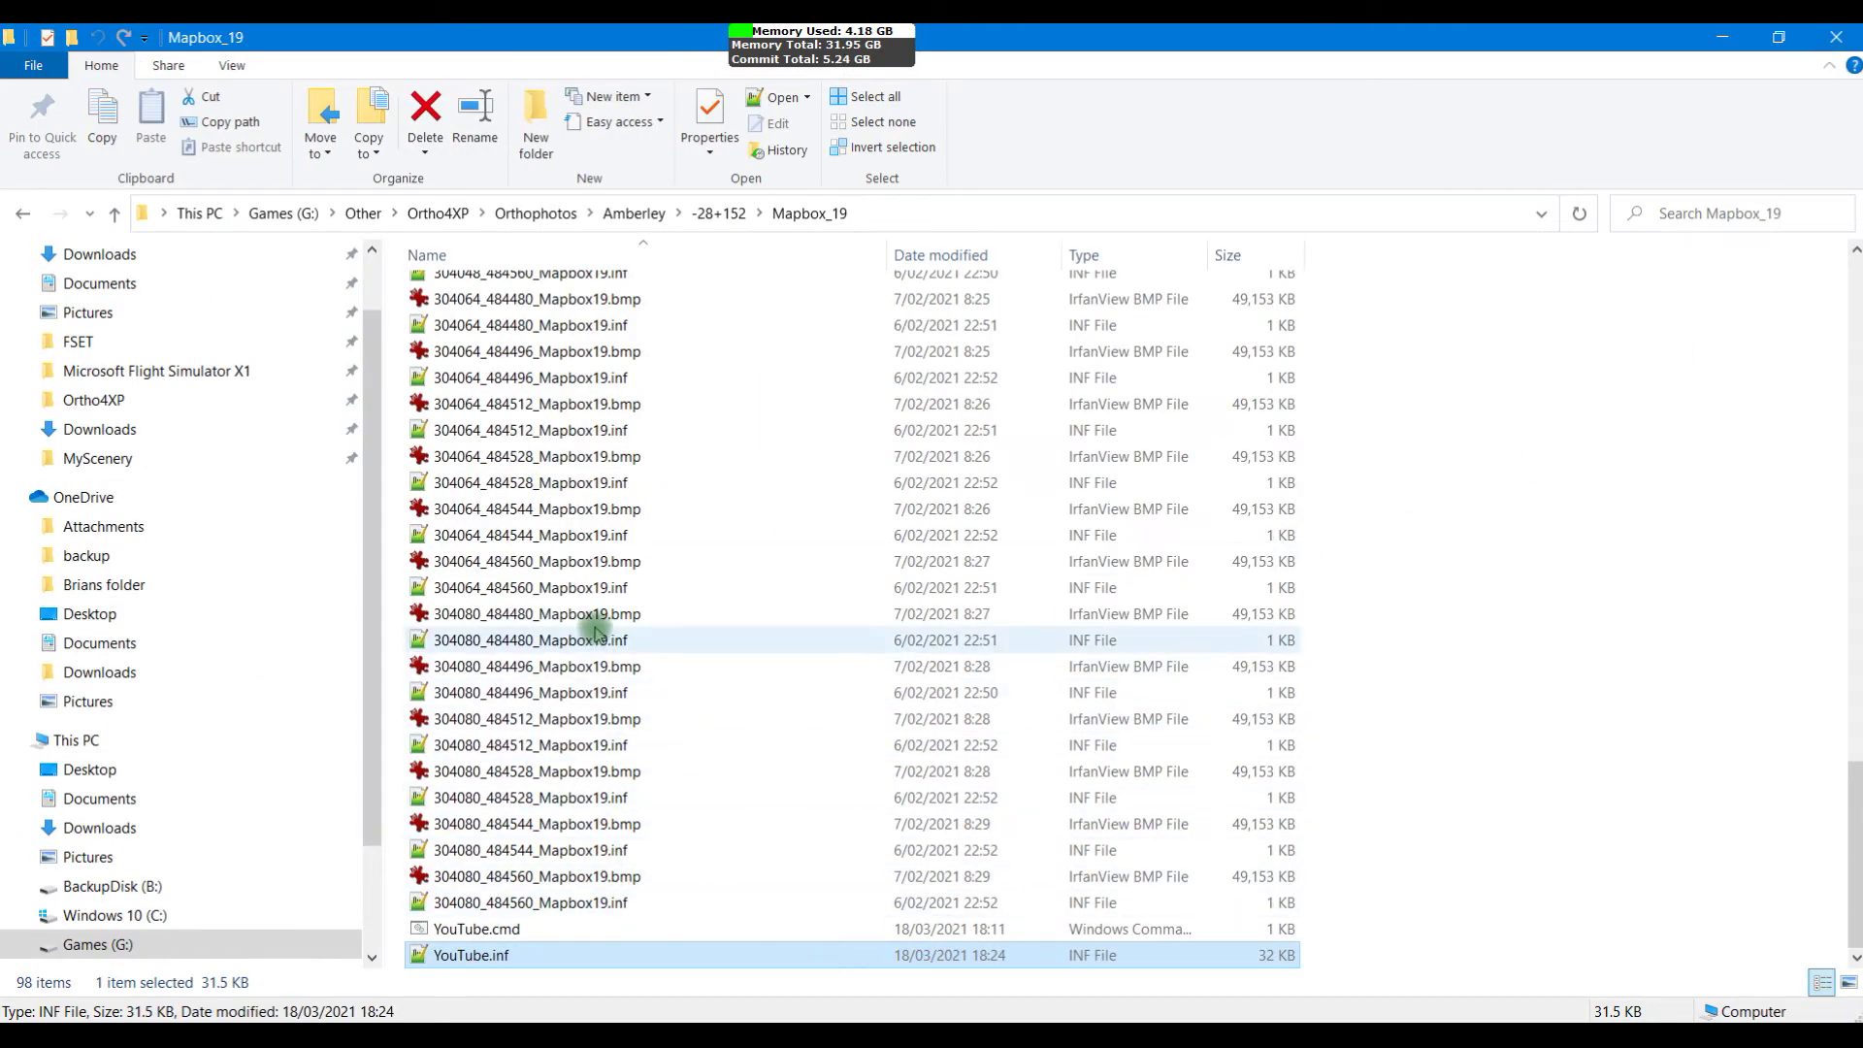
Step: Copy the full path of the Mapbox_19 folder and reopen YouTube.inf in Notepad++
{"action": "left_click", "coordinate": [886, 221]}
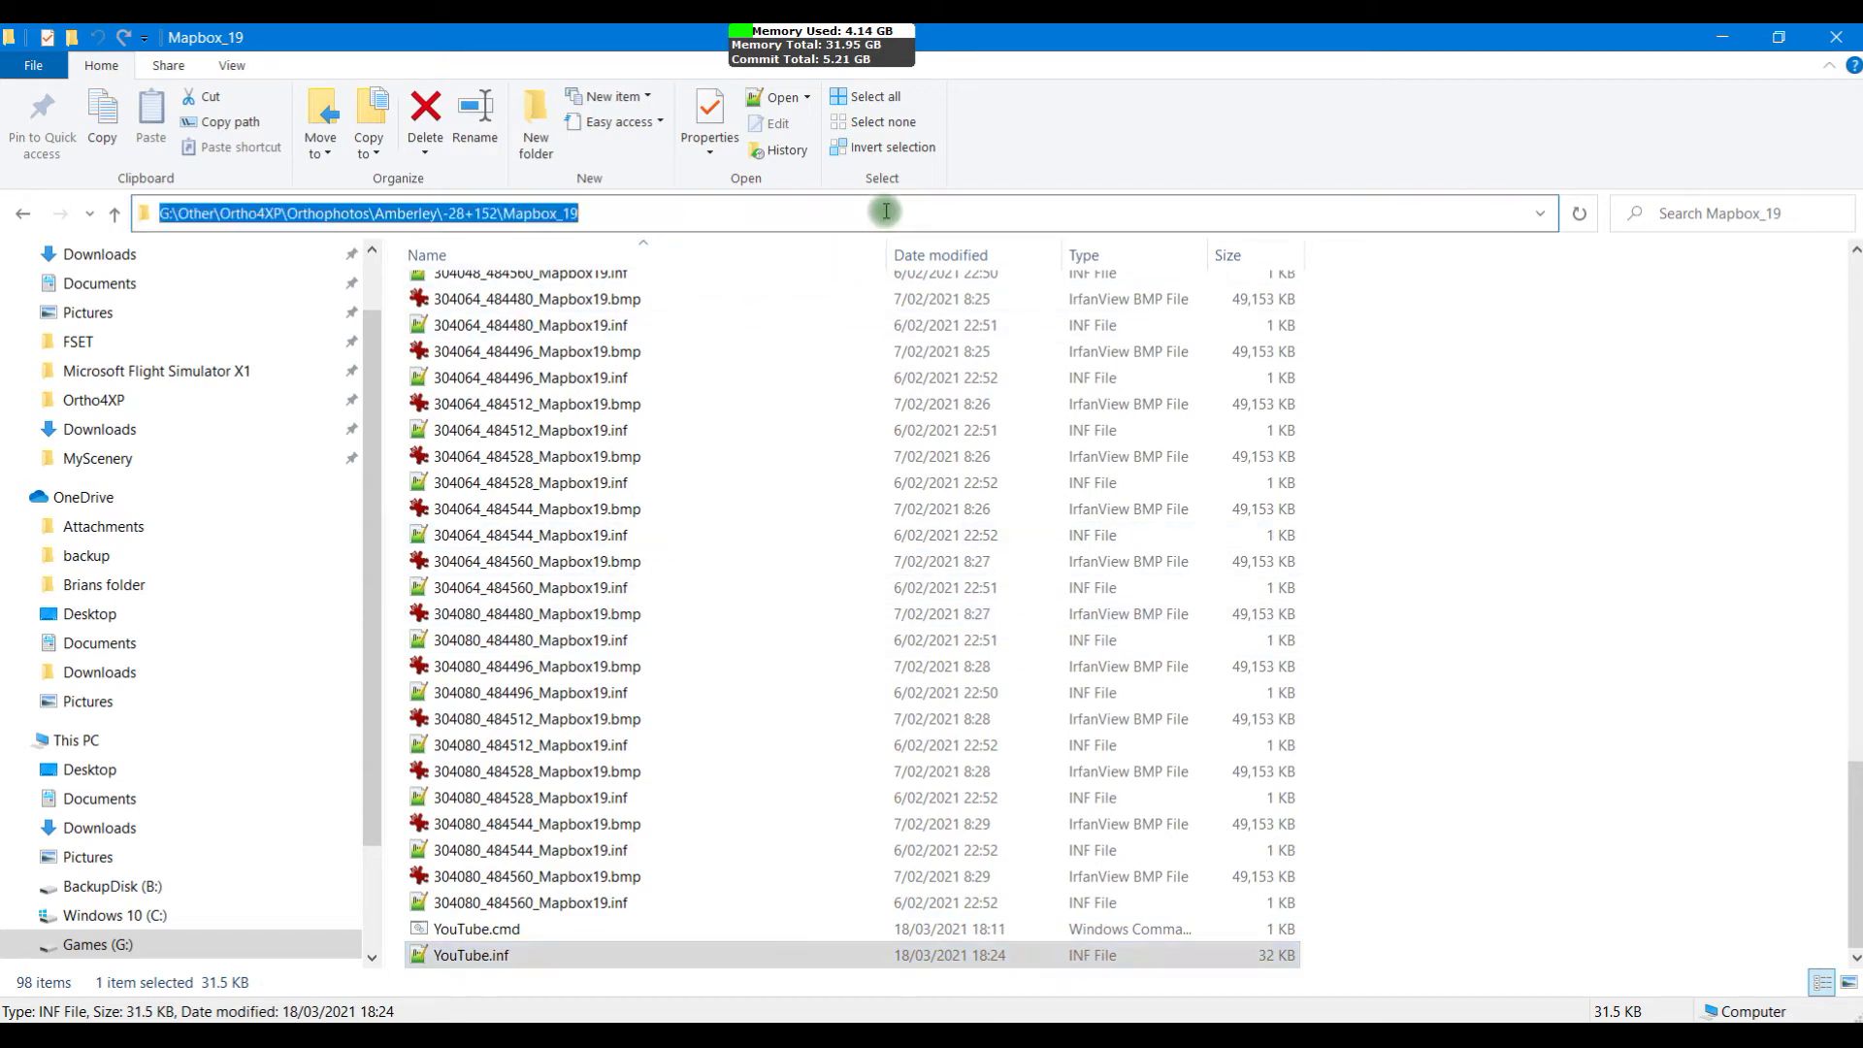
{"action": "right_click", "coordinate": [482, 214]}
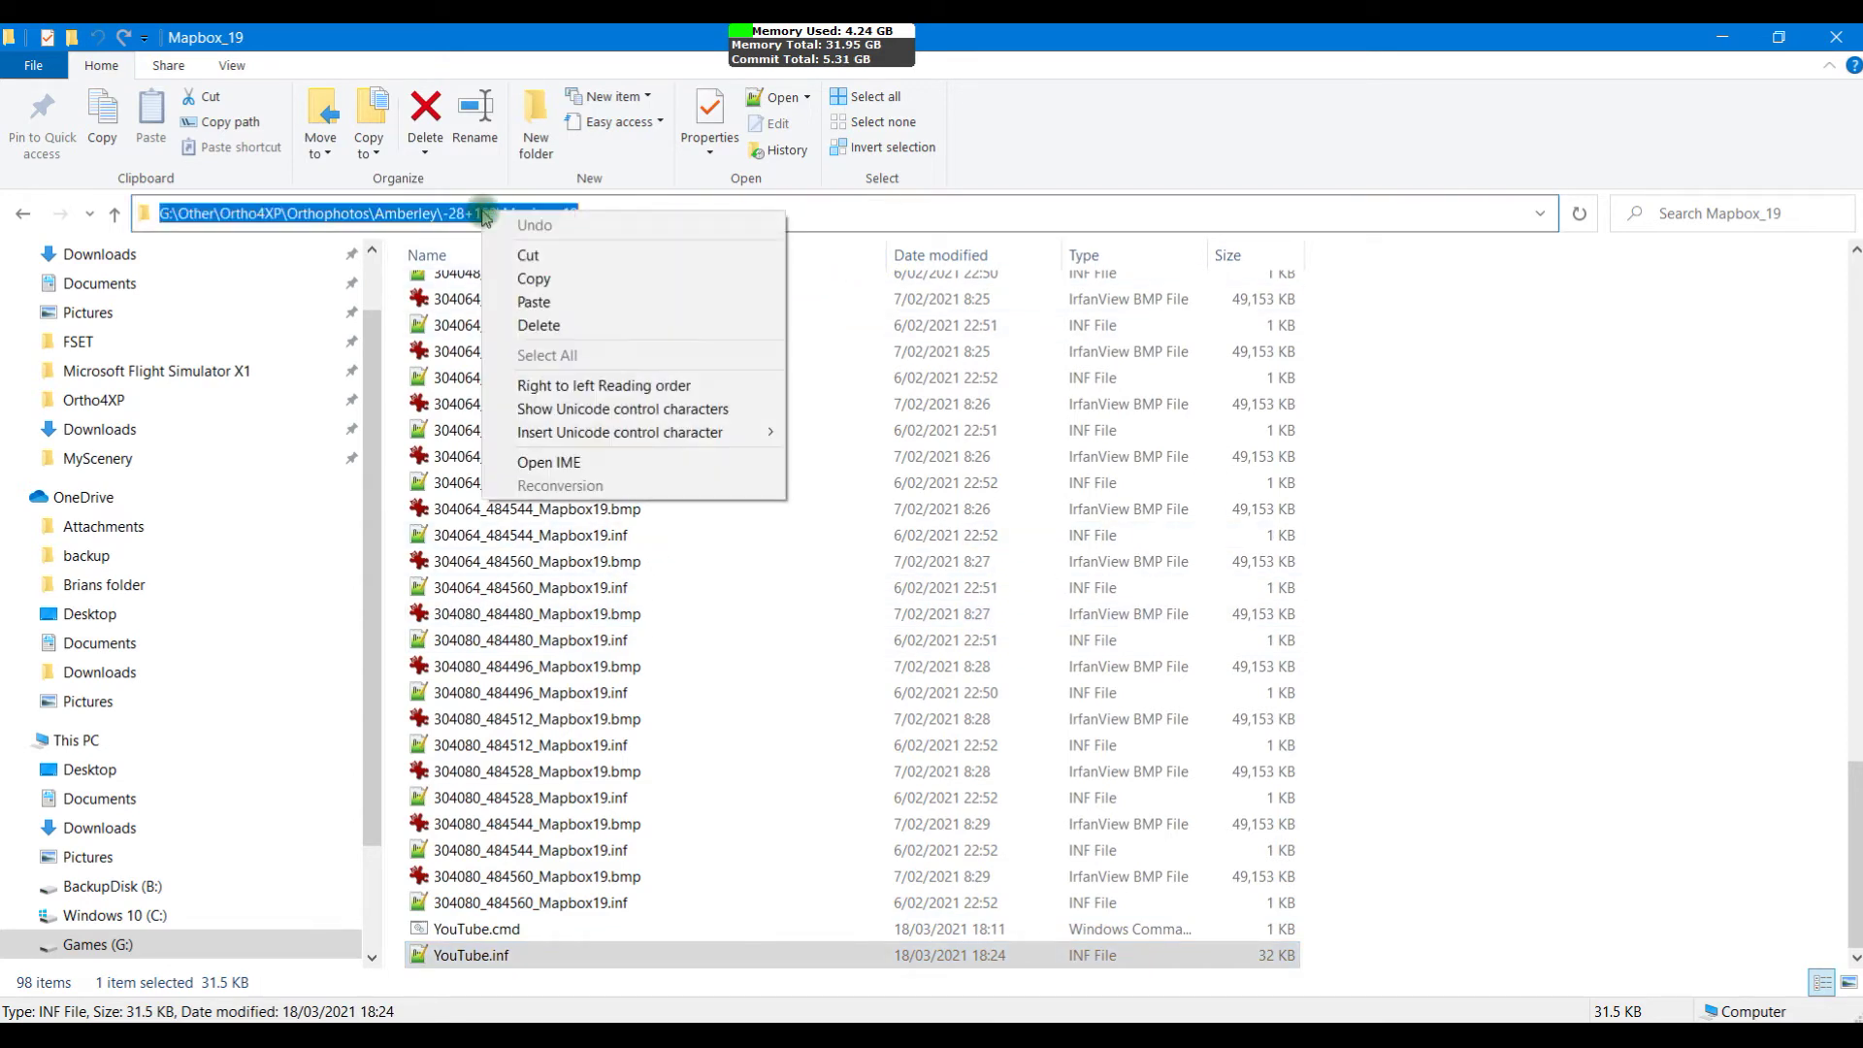
{"action": "left_click", "coordinate": [536, 280]}
{"action": "left_click", "coordinate": [489, 958]}
{"action": "double_click", "coordinate": [488, 958]}
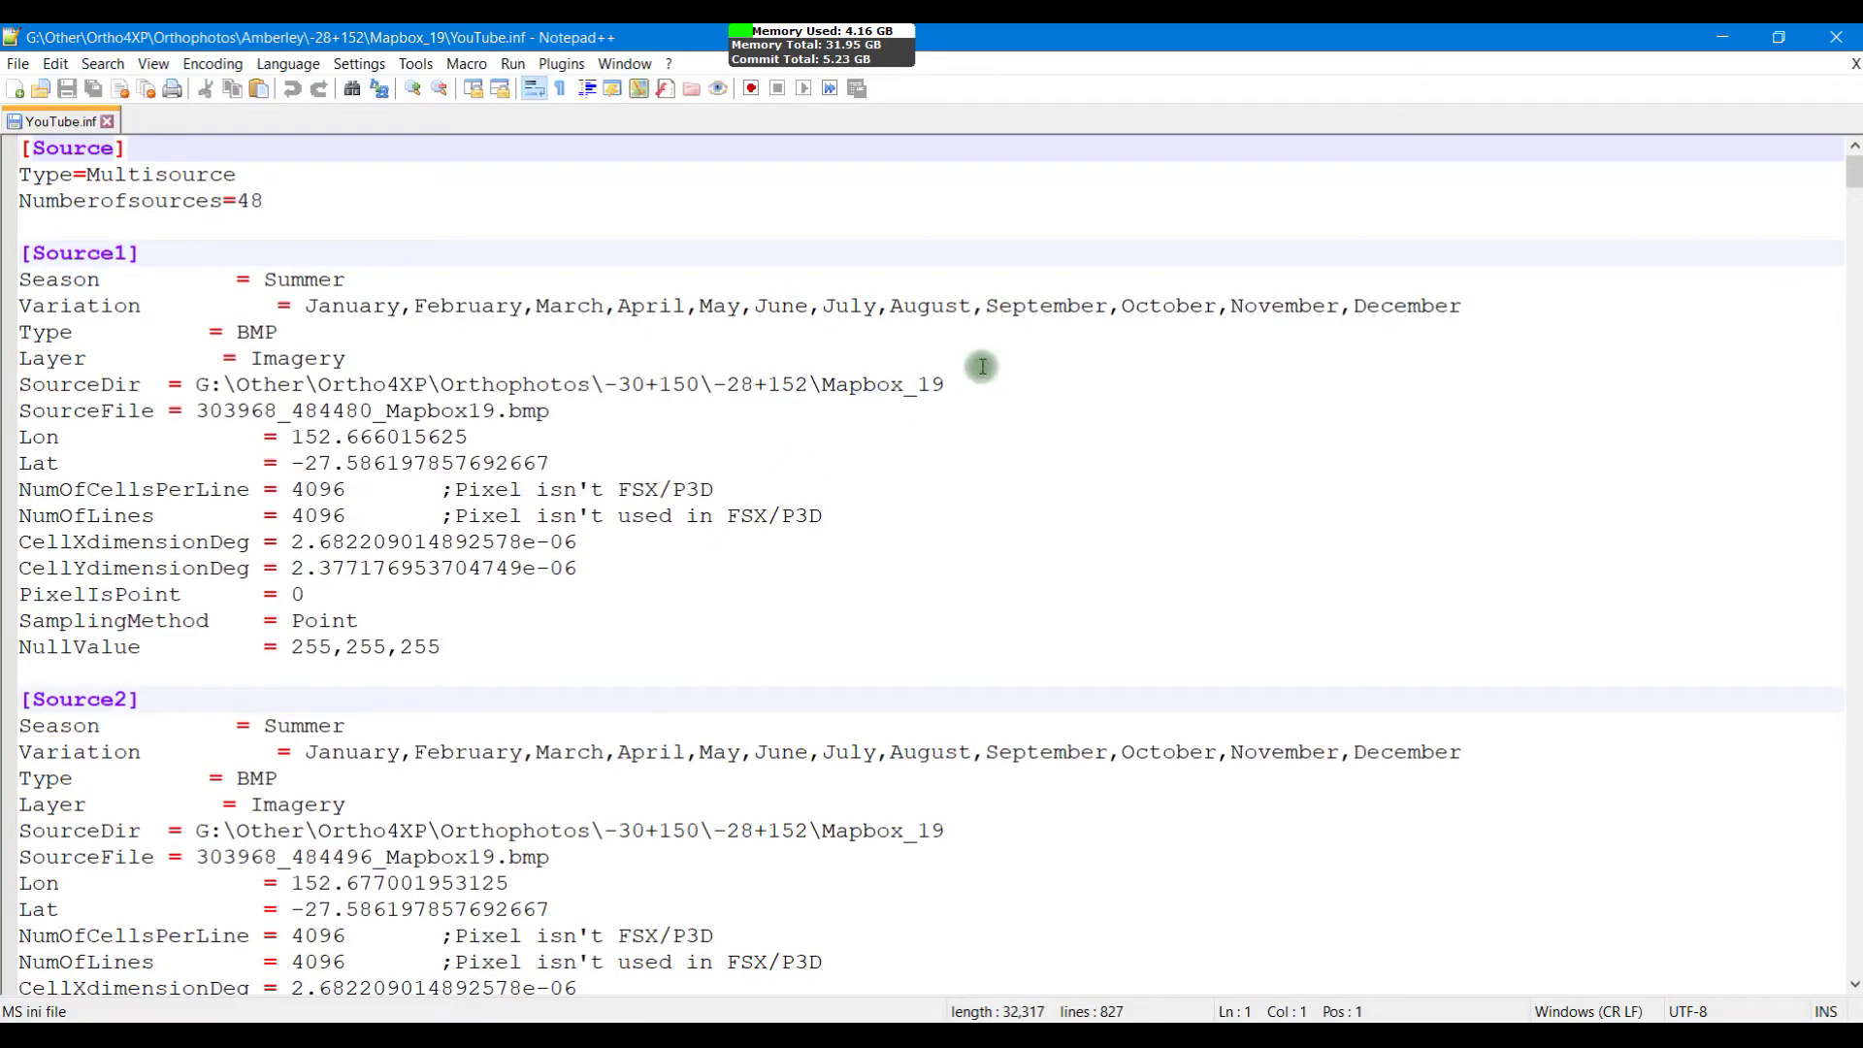
Step: Paste the copied folder path on a new line below [Source1]'s SourceDir to compare them, and cut that line out again
{"action": "left_click", "coordinate": [970, 385]}
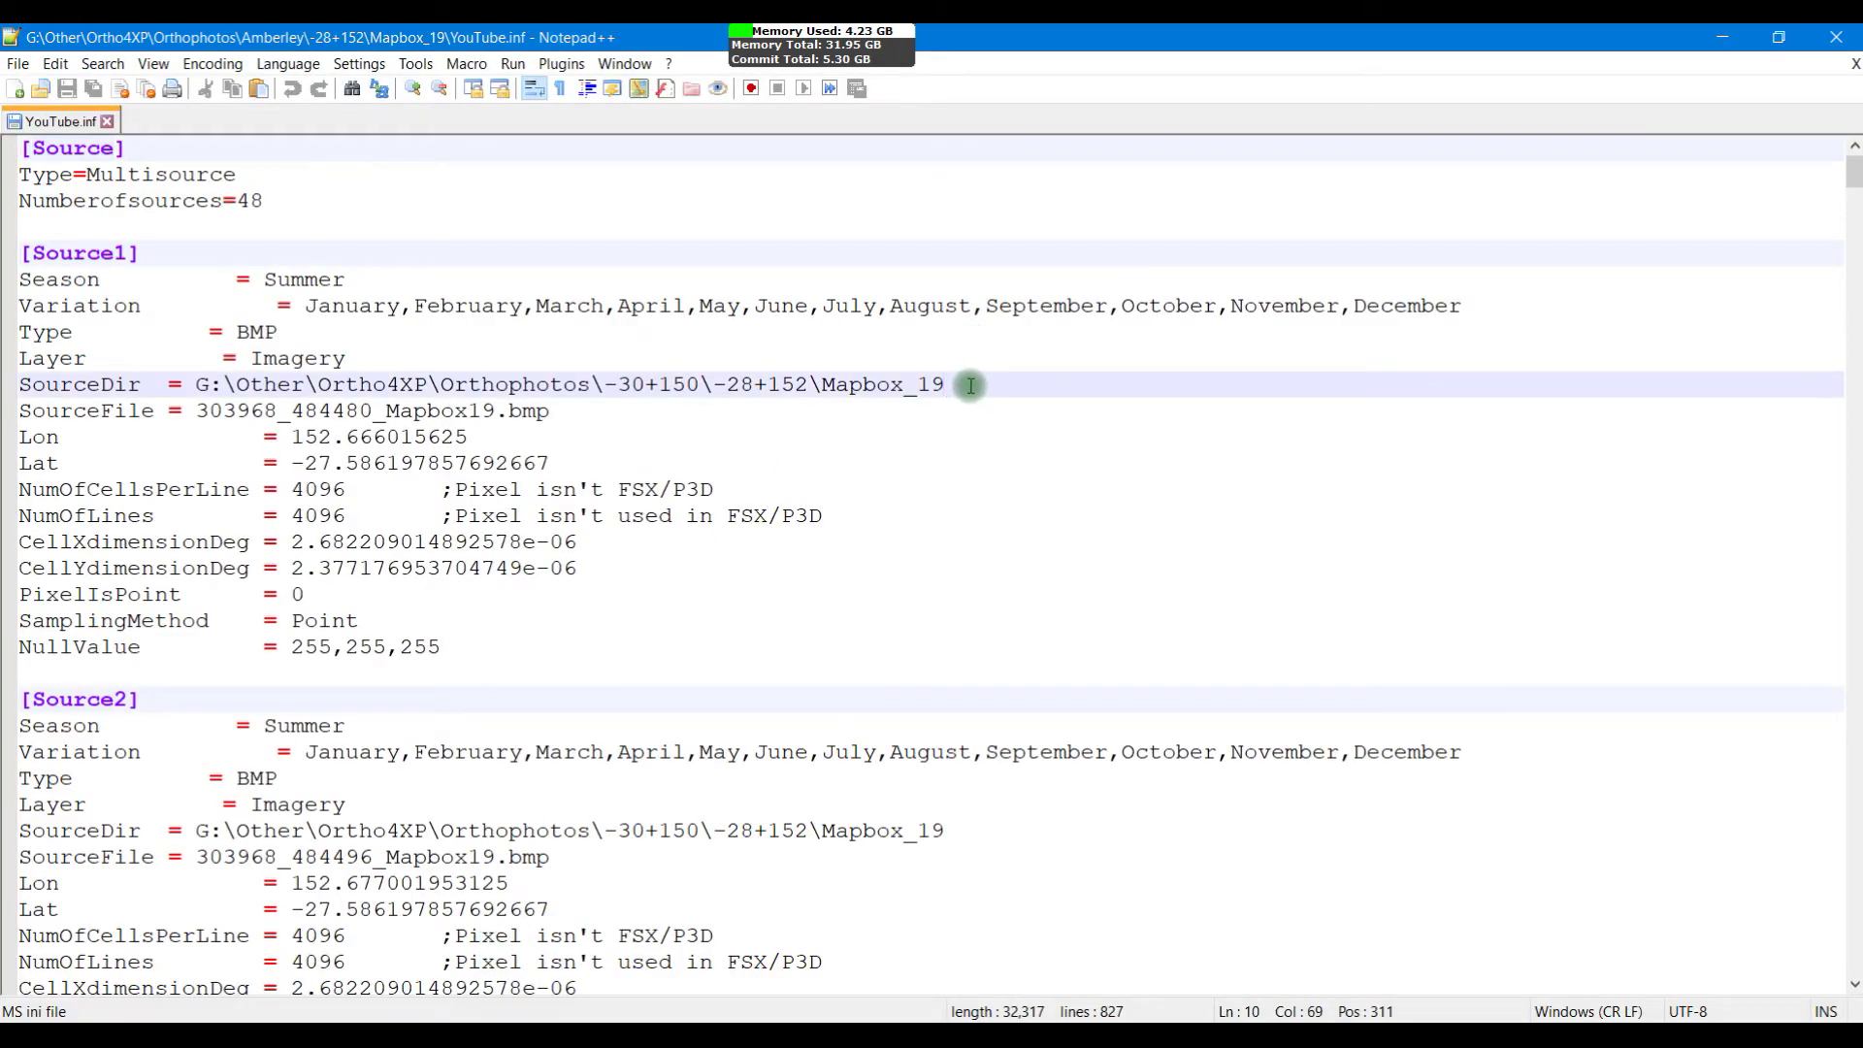
{"action": "key", "text": "Return"}
{"action": "key", "text": "ctrl+v"}
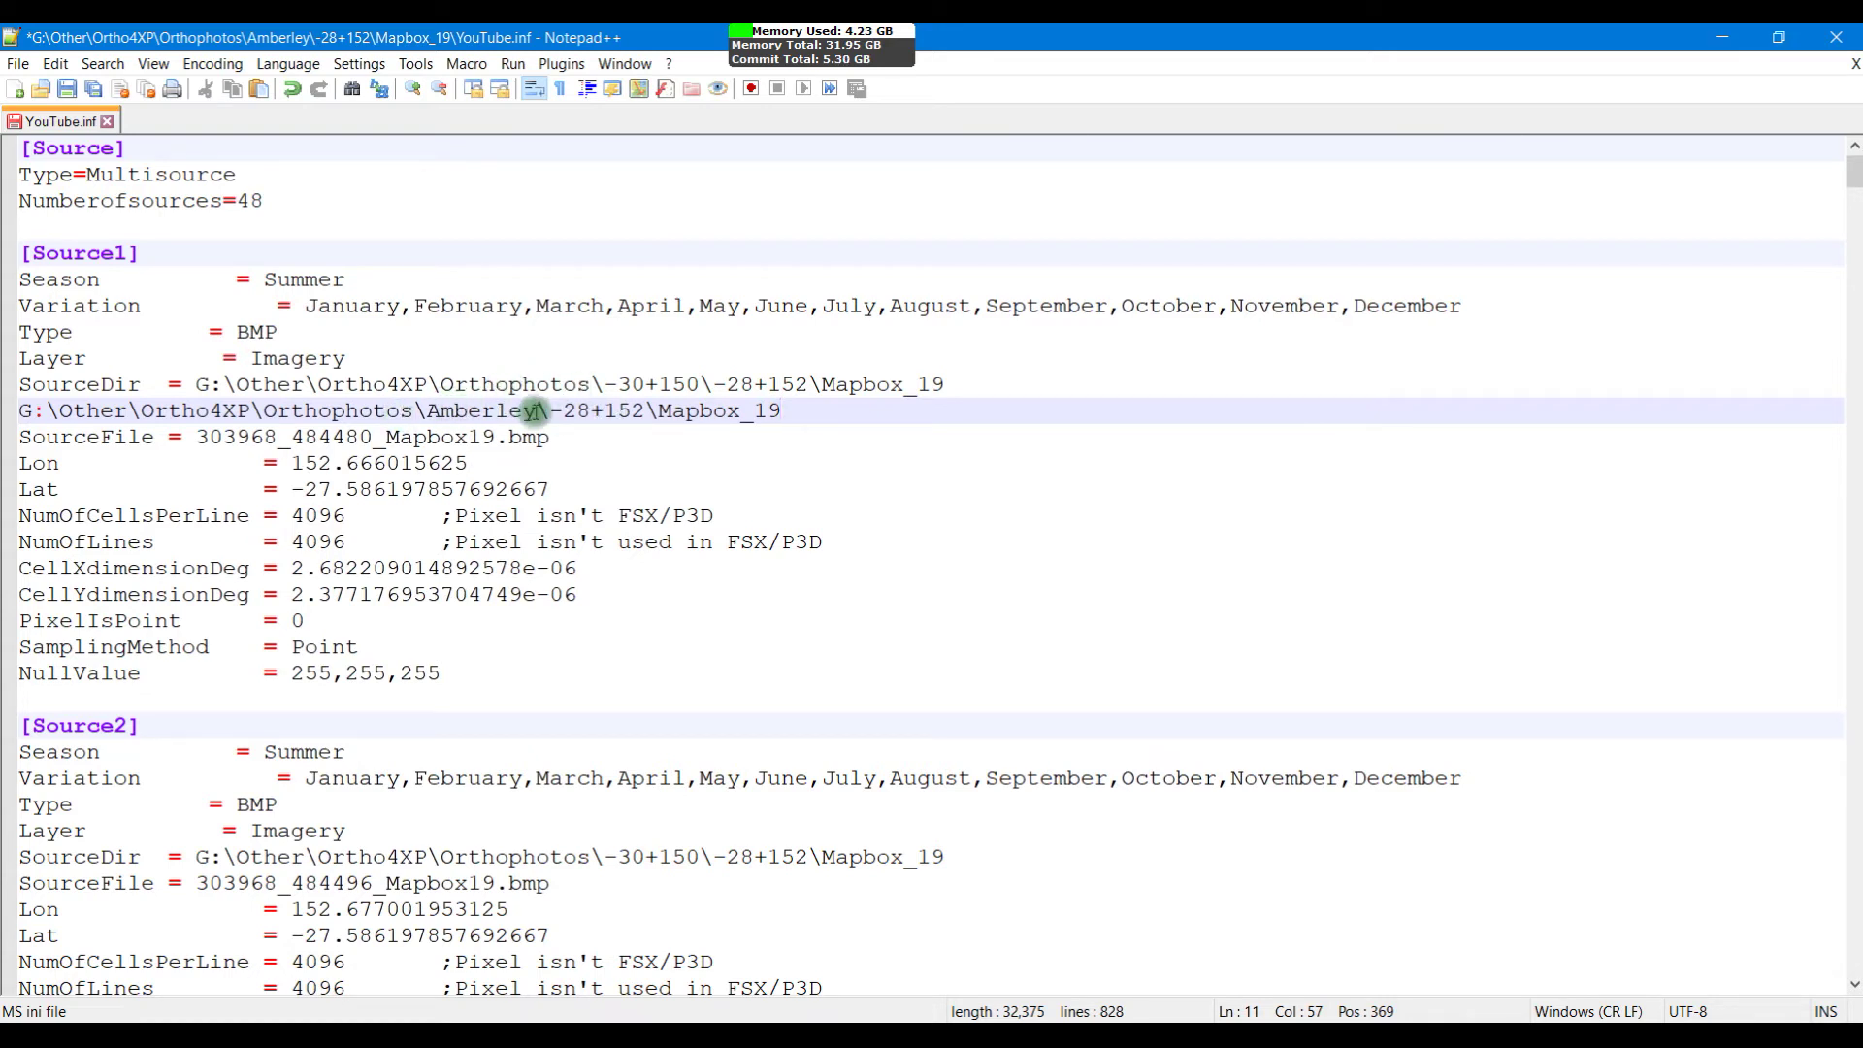
{"action": "left_click_drag", "start_coordinate": [781, 411], "coordinate": [5, 410]}
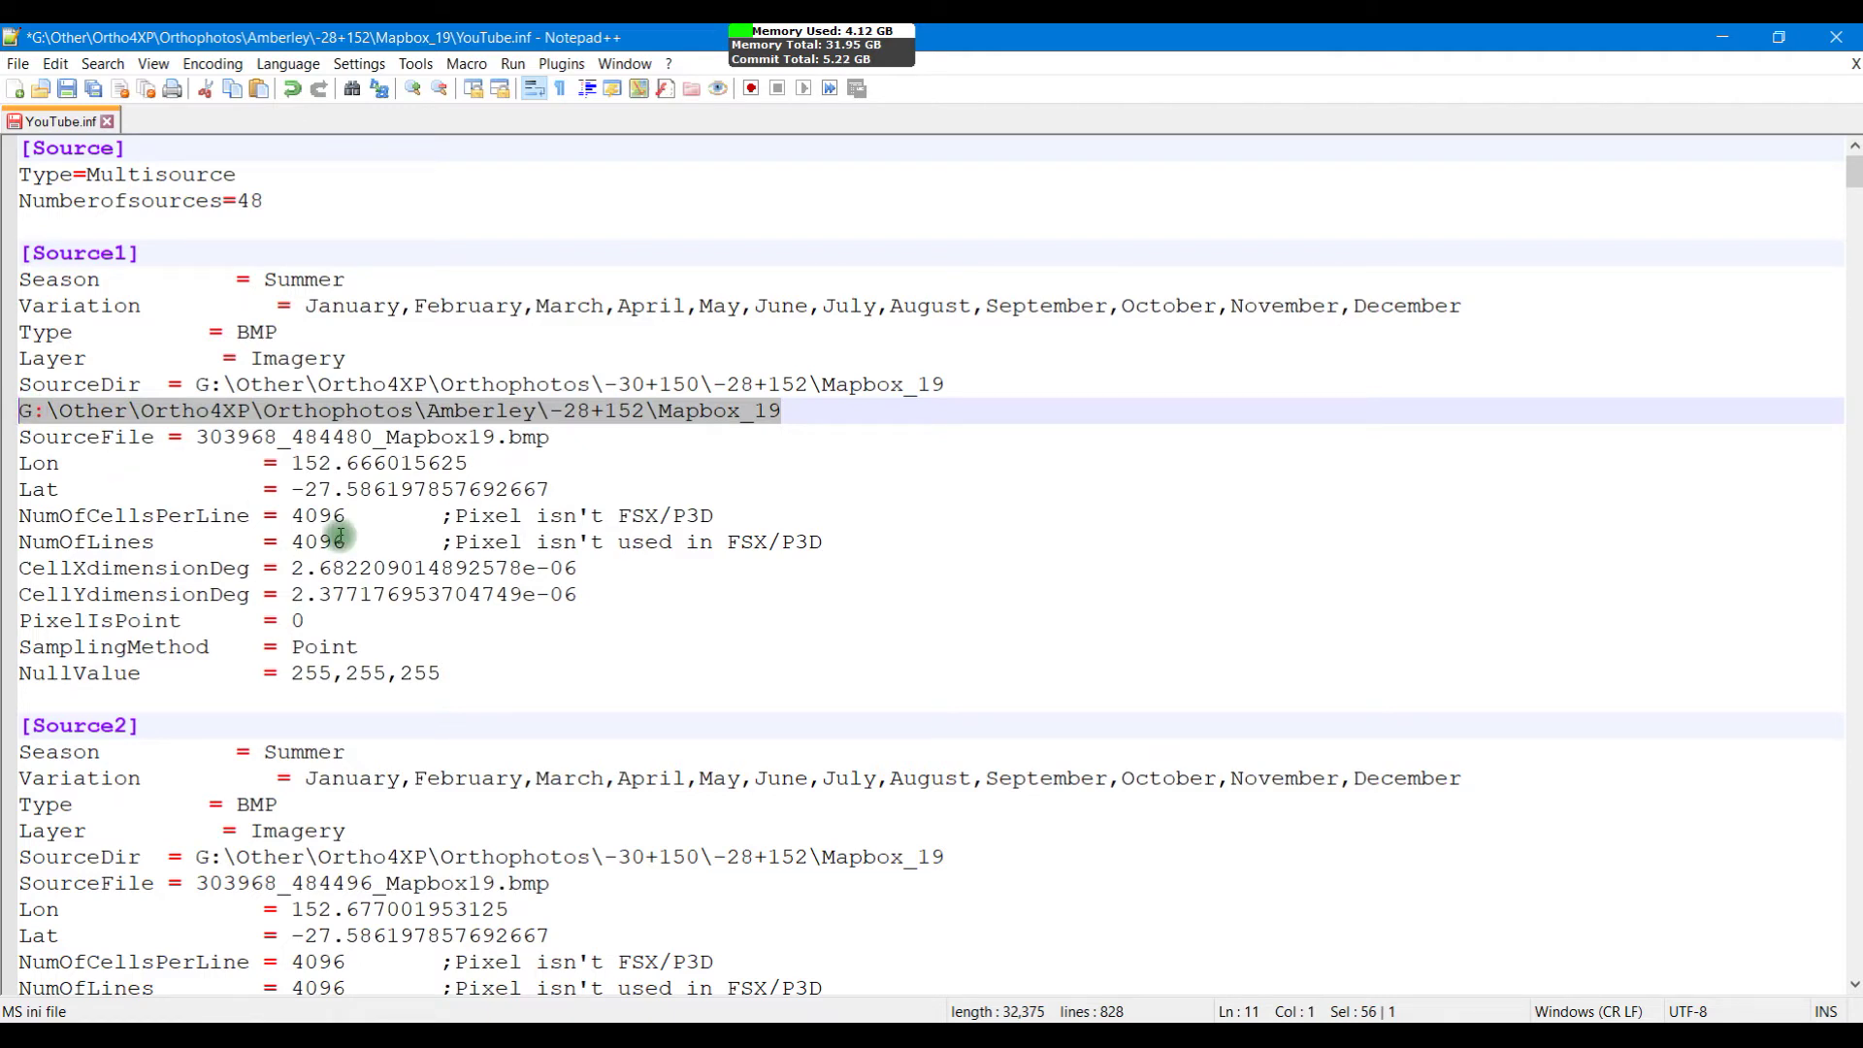
{"action": "key", "text": "ctrl+x"}
{"action": "key", "text": "Delete"}
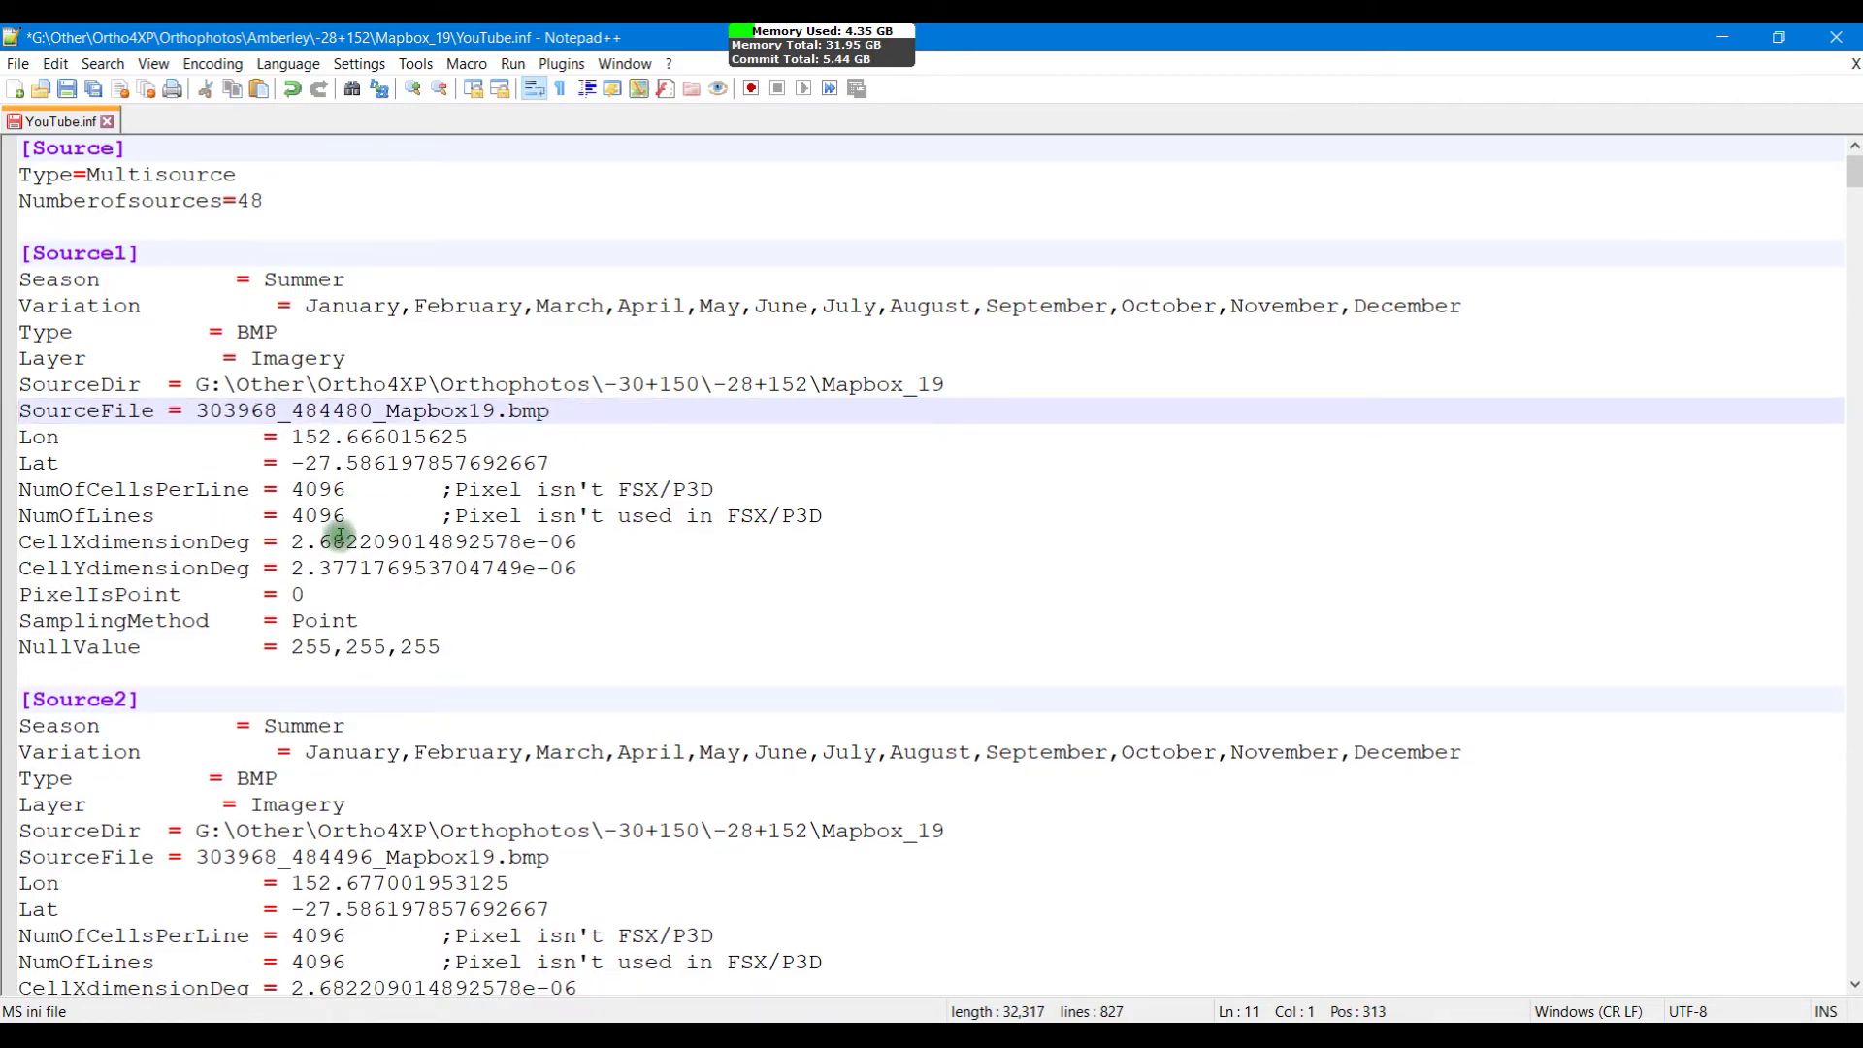
Step: Replace [Source1]'s SourceDir path with G:\Other\Ortho4XP\Orthophotos\Amberley\-28+152\Mapbox_19
{"action": "left_click_drag", "start_coordinate": [197, 386], "coordinate": [980, 384]}
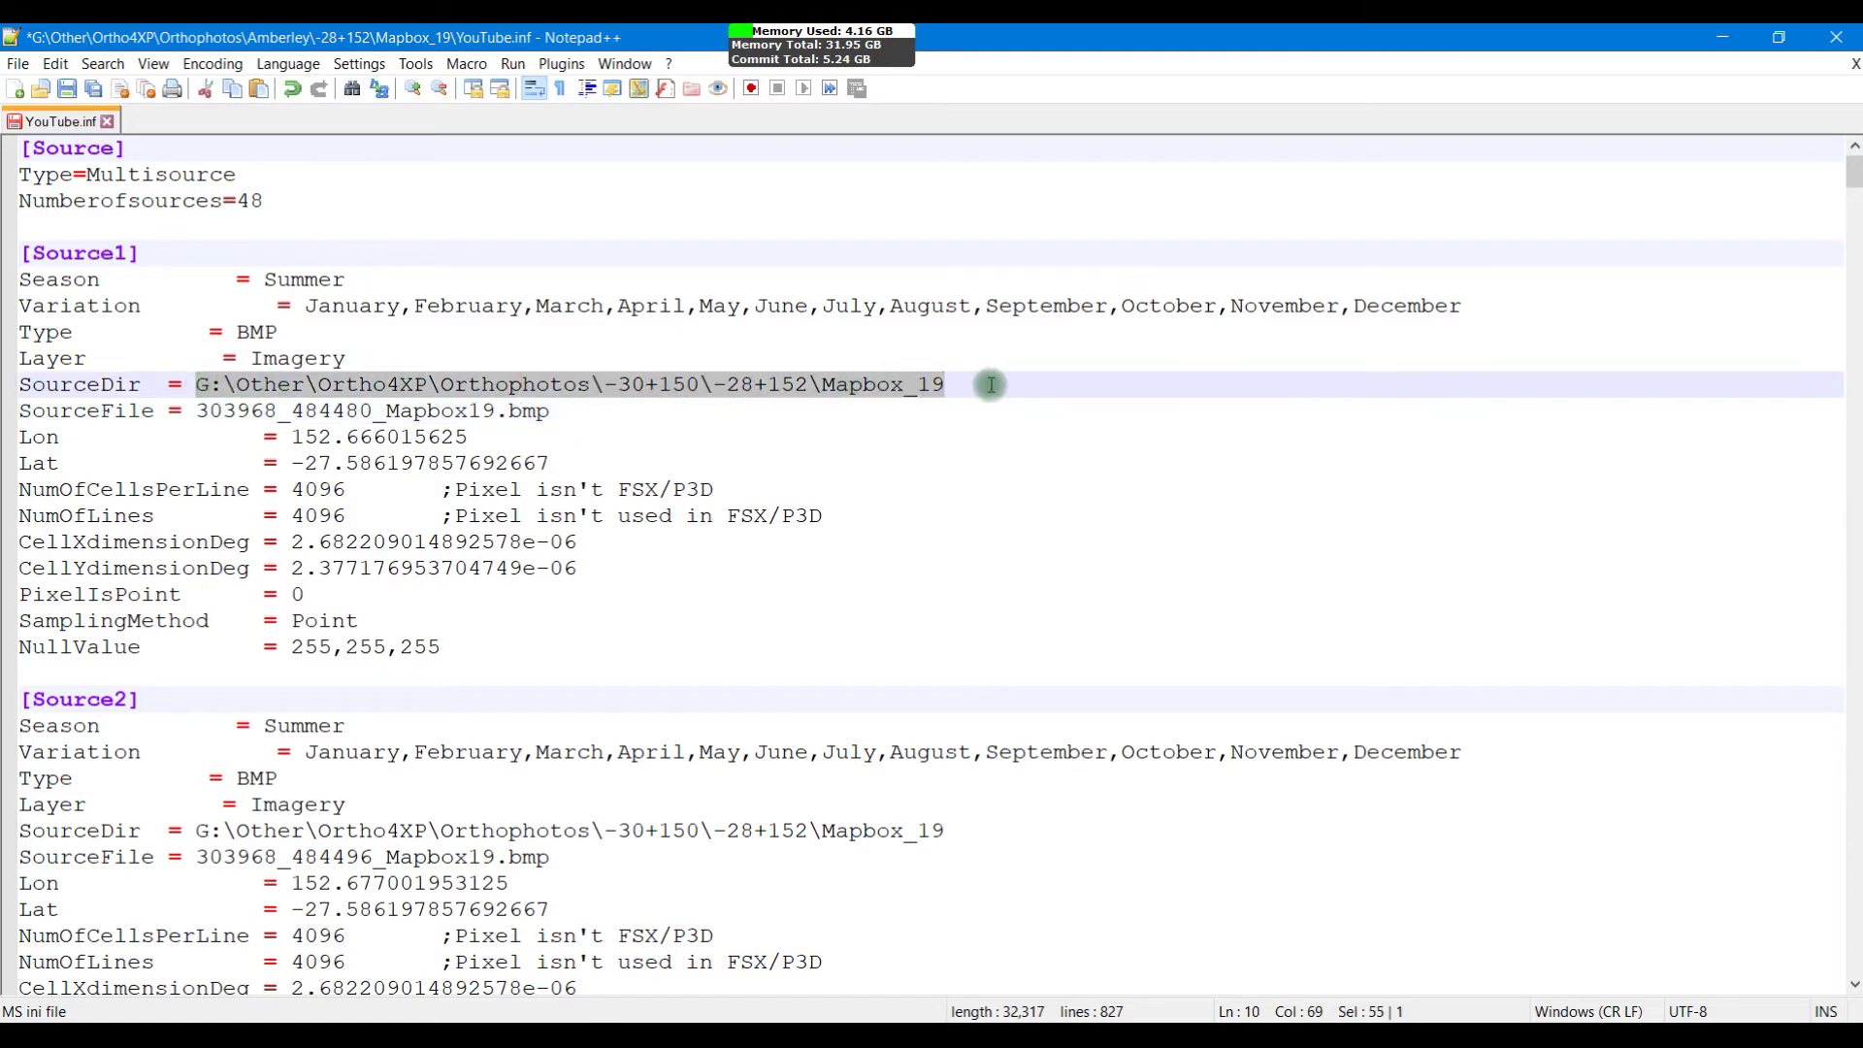
{"action": "key", "text": "ctrl+v"}
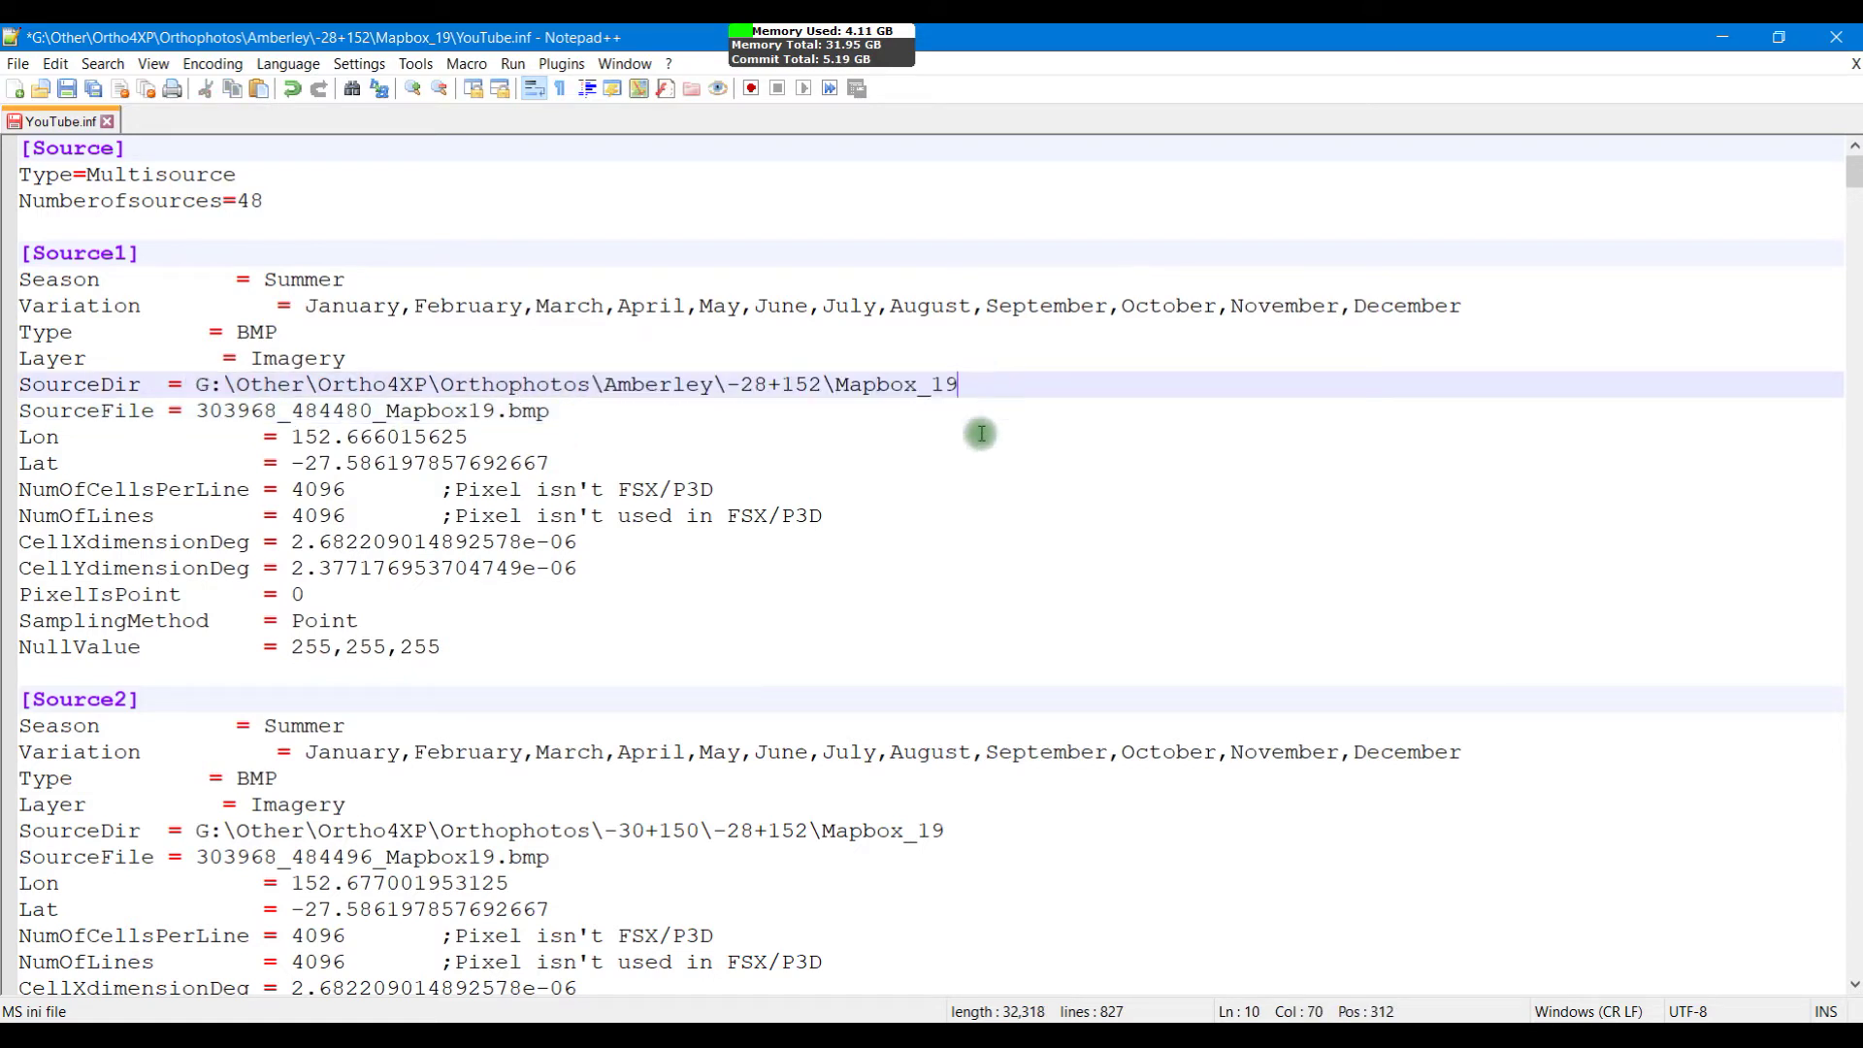
{"action": "left_click", "coordinate": [684, 385]}
Step: Switch to File Explorer and look through the BMP and inf files in the Mapbox_19 folder
{"action": "key", "text": "alt+Tab"}
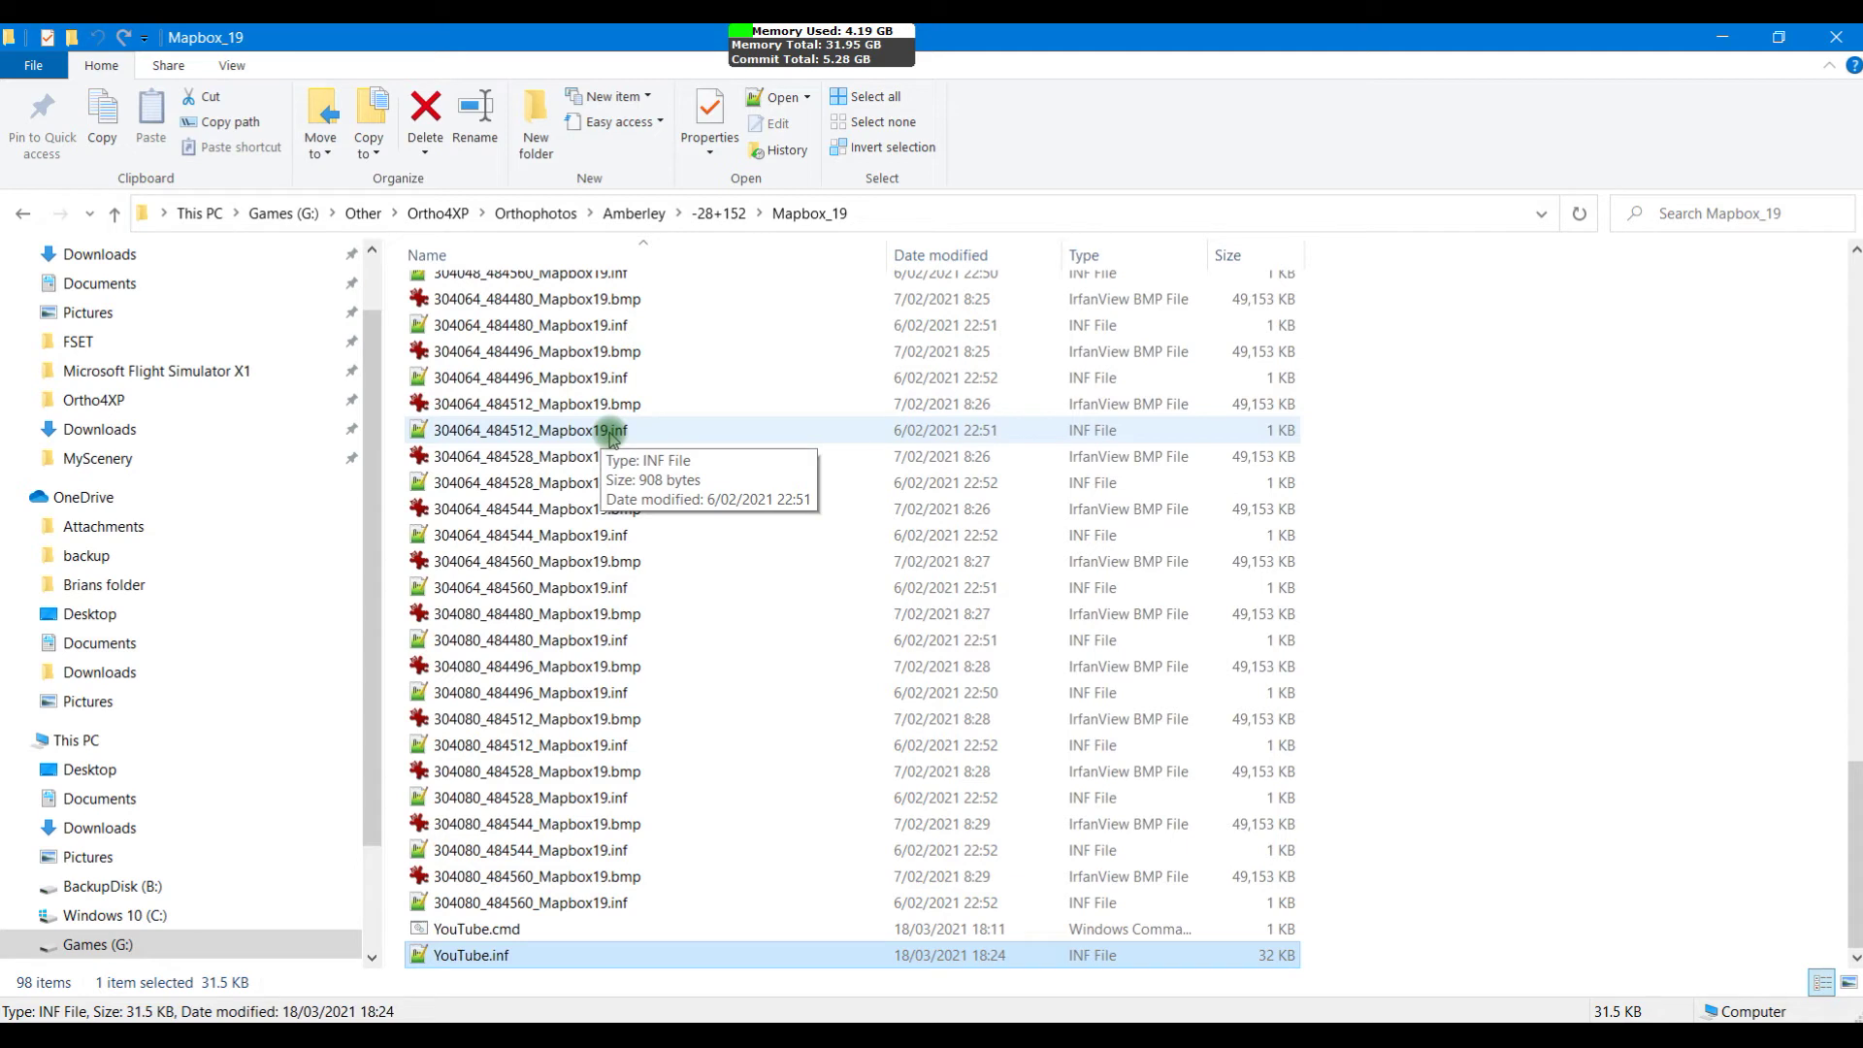
{"action": "scroll", "coordinate": [647, 540], "scroll_direction": "up", "scroll_amount": 19}
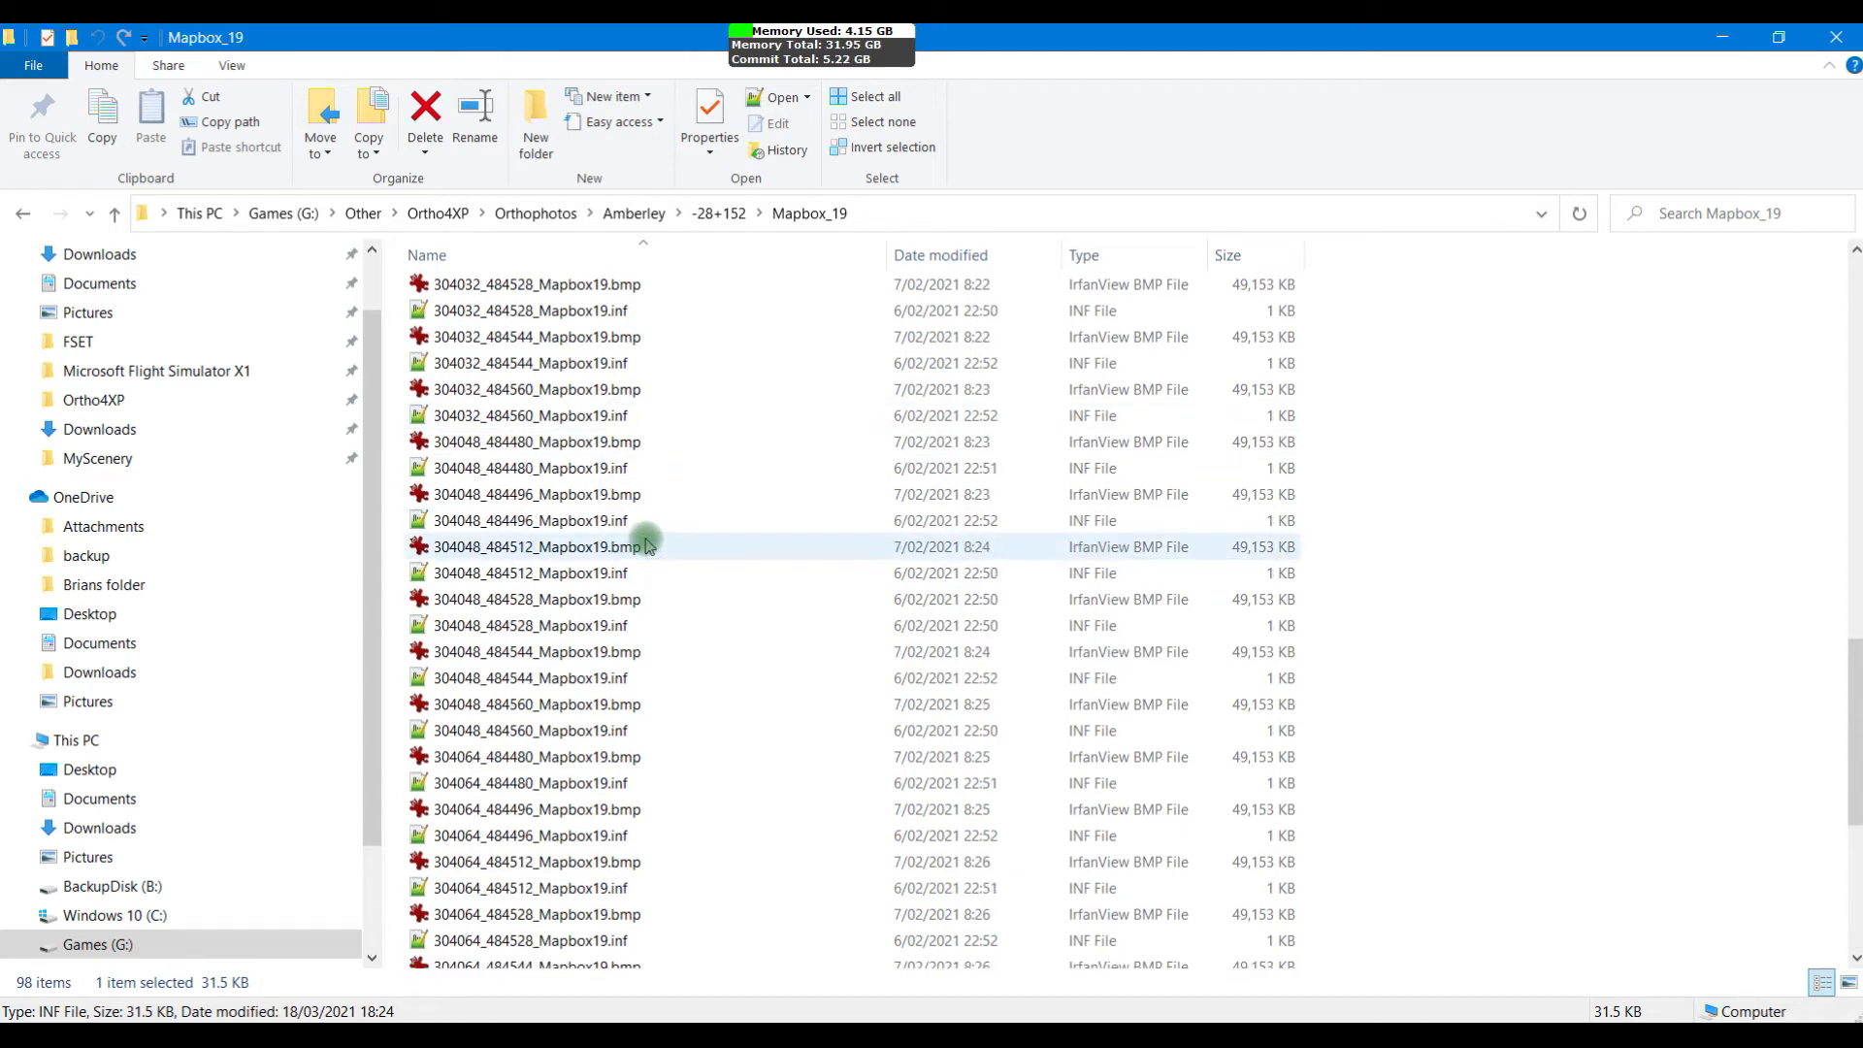
{"action": "scroll", "coordinate": [646, 540], "scroll_direction": "up", "scroll_amount": 5}
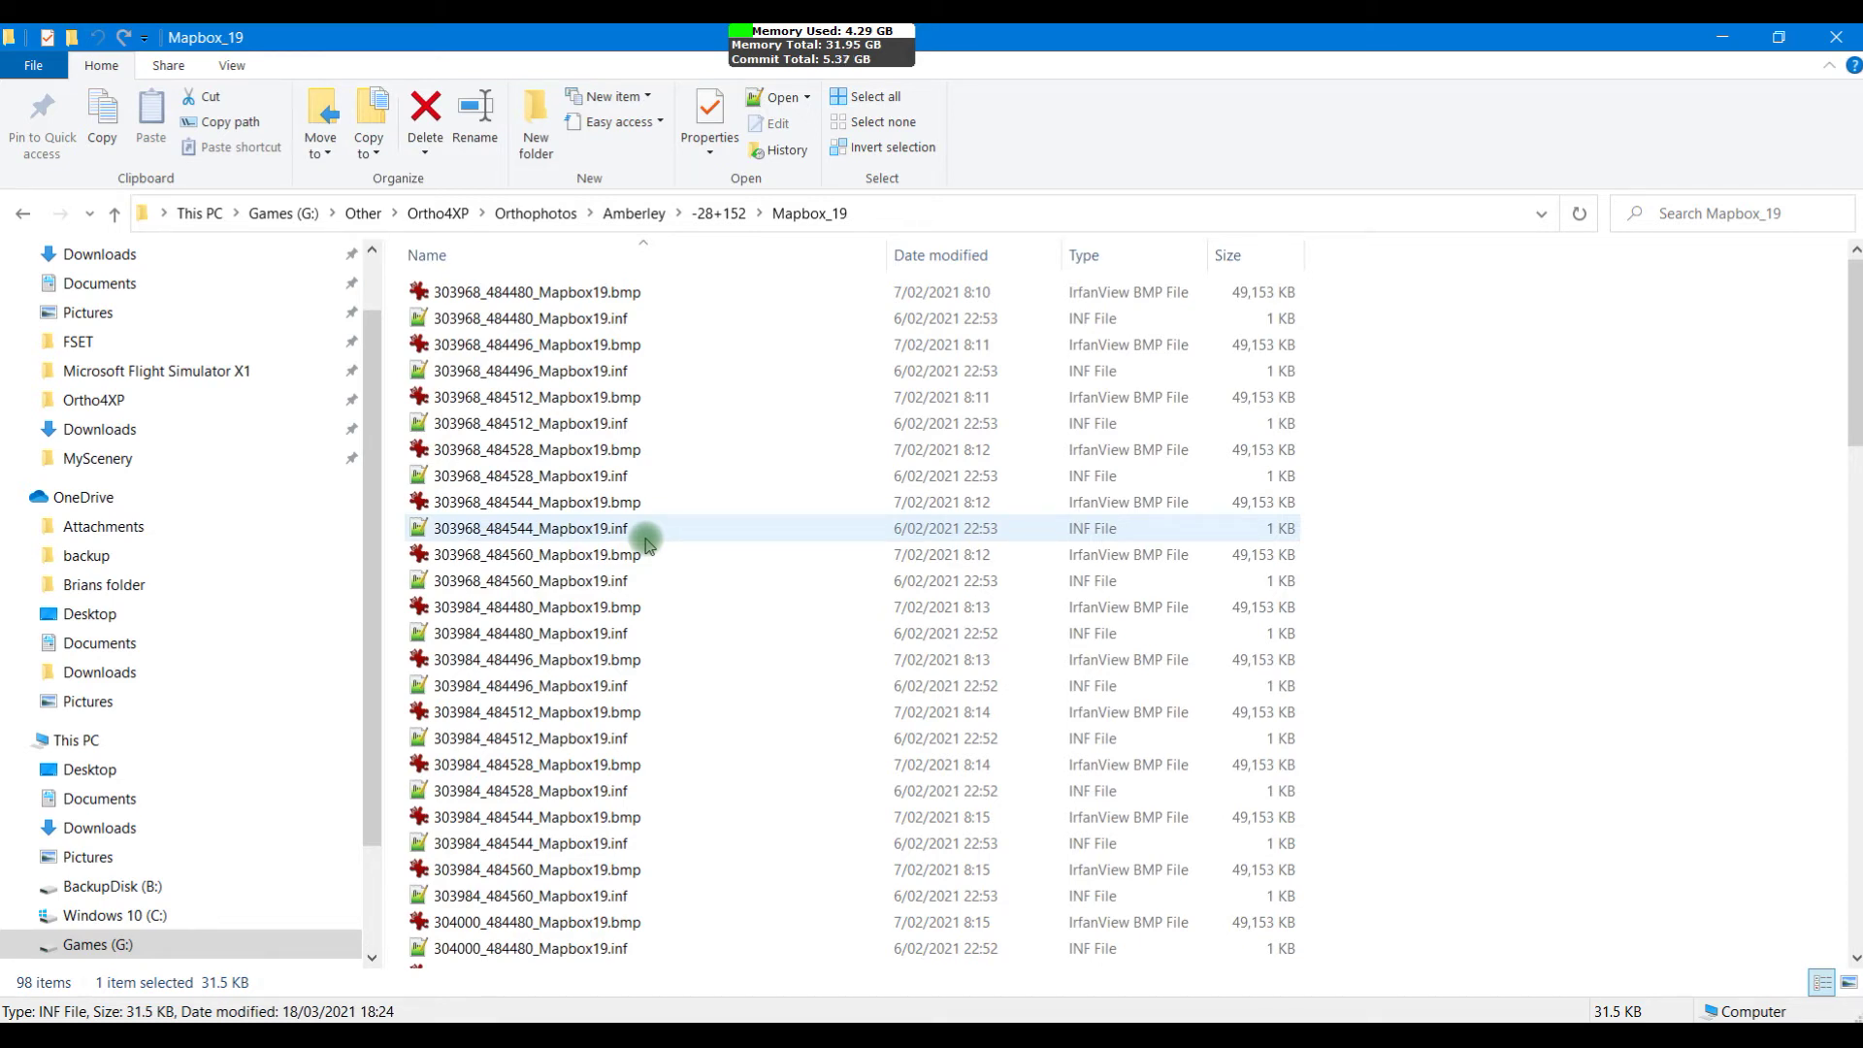
{"action": "scroll", "coordinate": [648, 541], "scroll_direction": "down", "scroll_amount": 20}
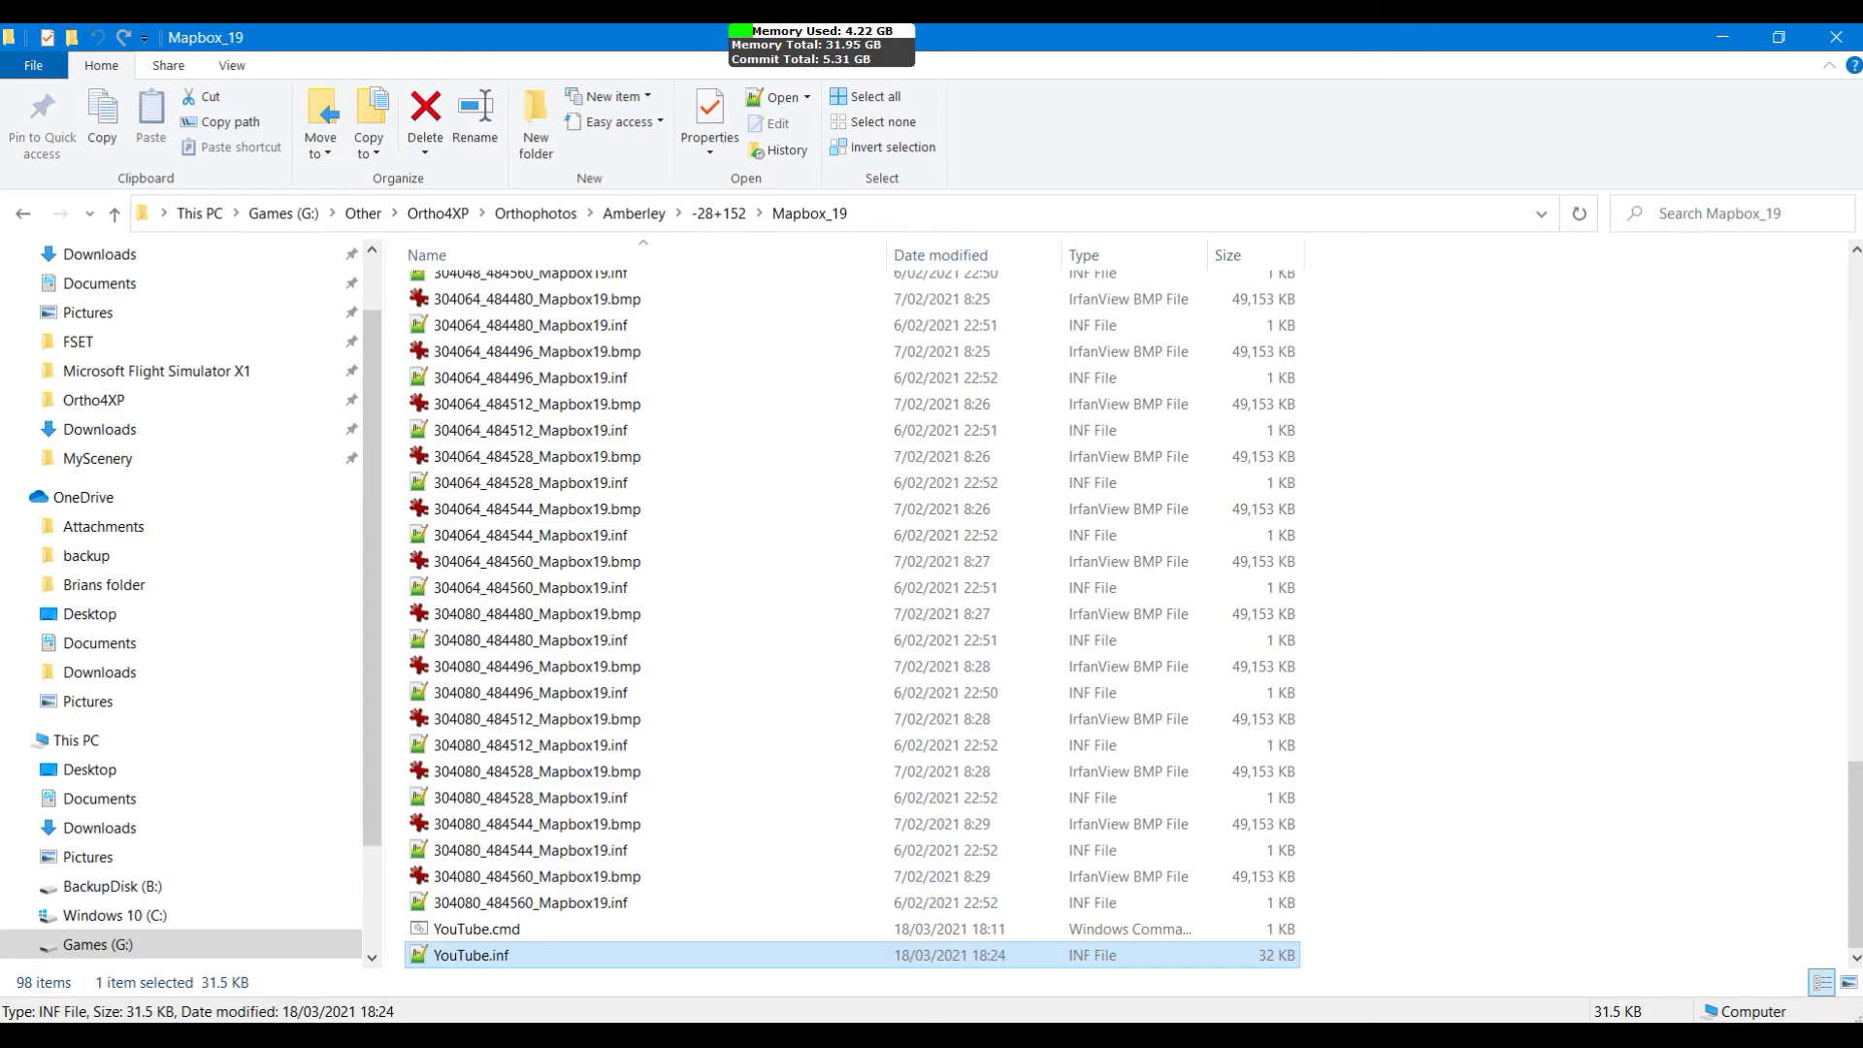
Step: Switch back to YouTube.inf in Notepad++ and compare the SourceDir paths of [Source1] and [Source2]
{"action": "left_click", "coordinate": [1582, 1035]}
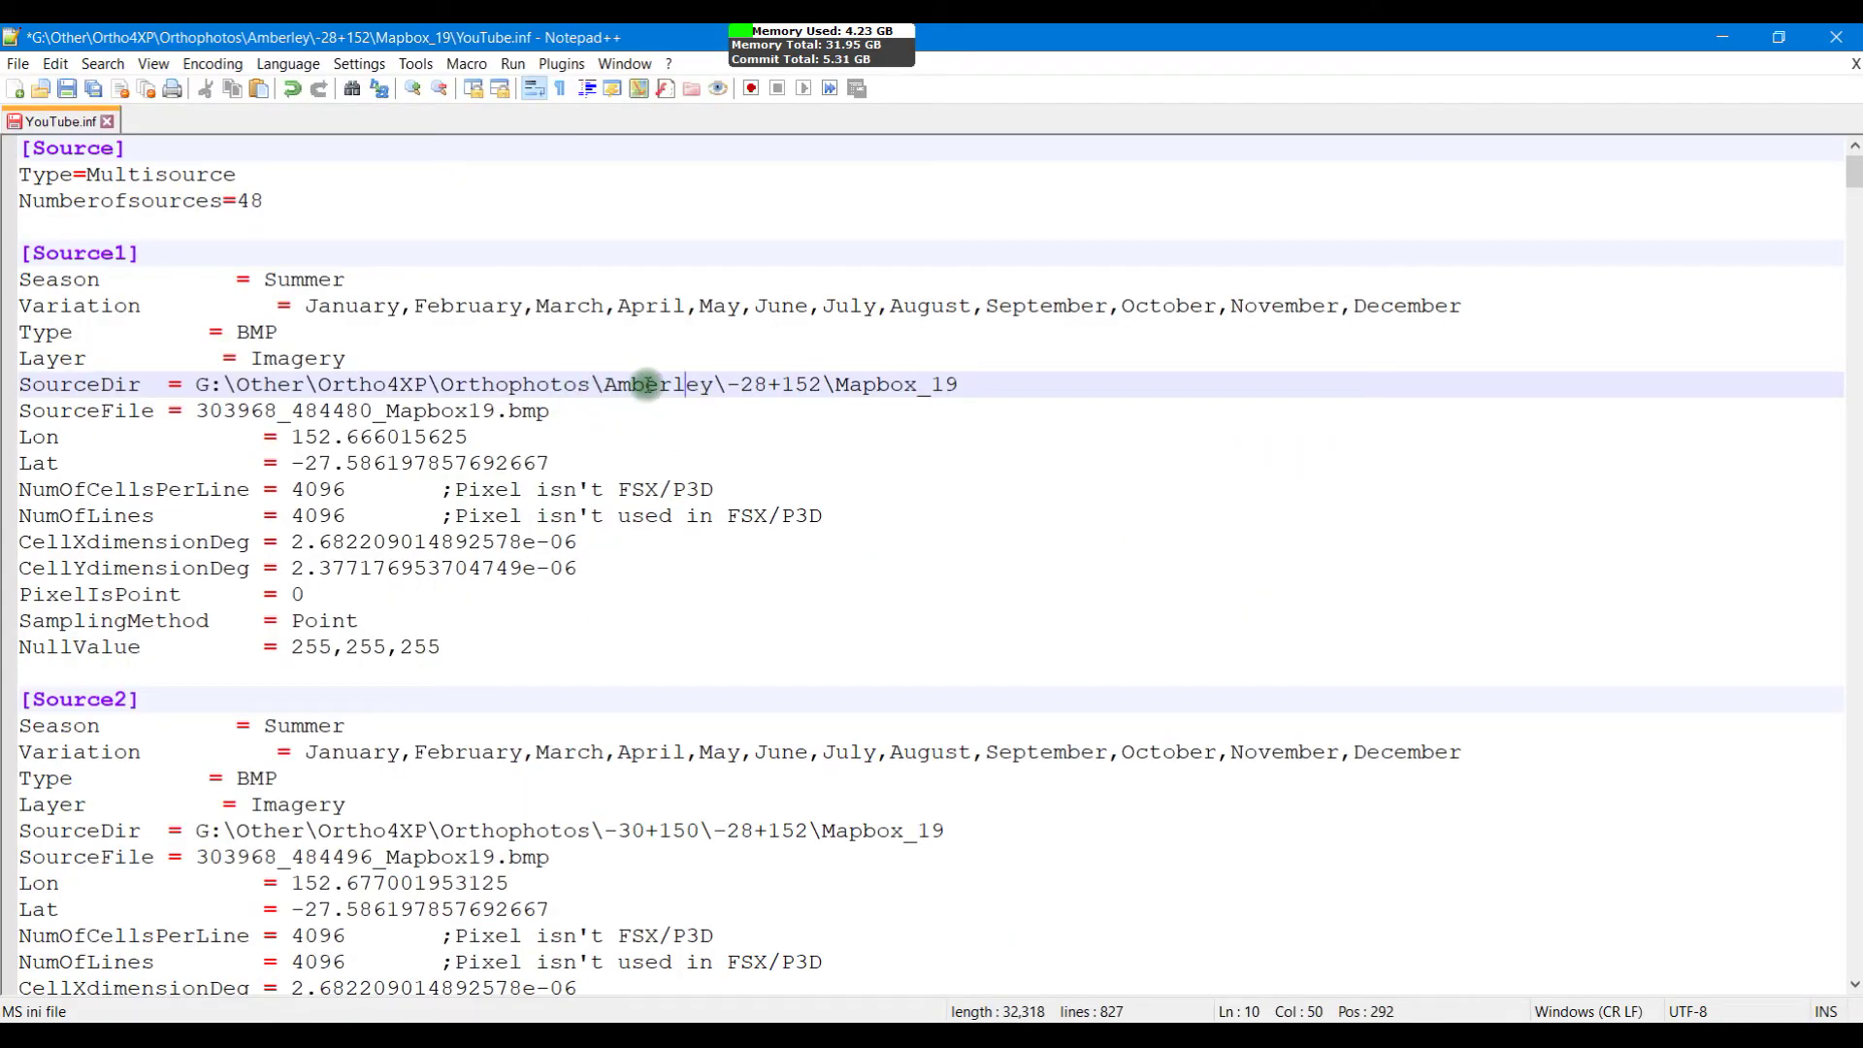
{"action": "left_click", "coordinate": [650, 829]}
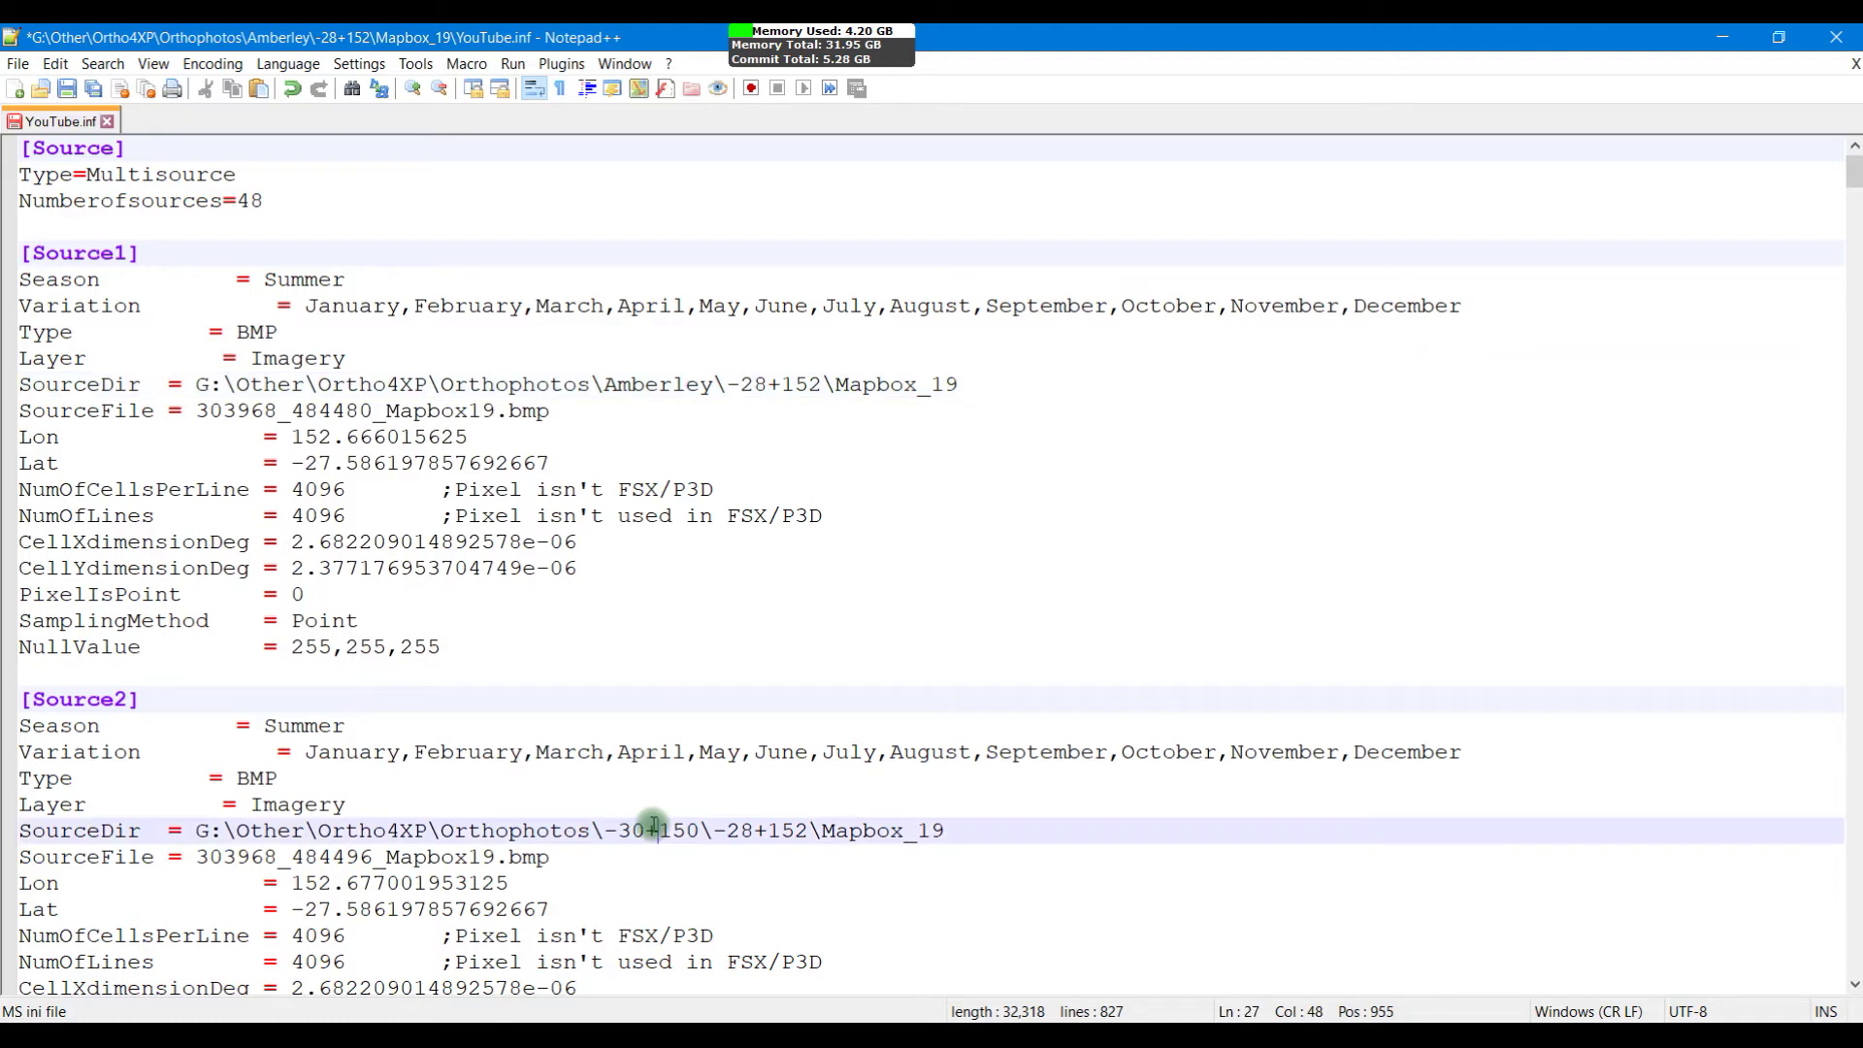
{"action": "left_click", "coordinate": [666, 384]}
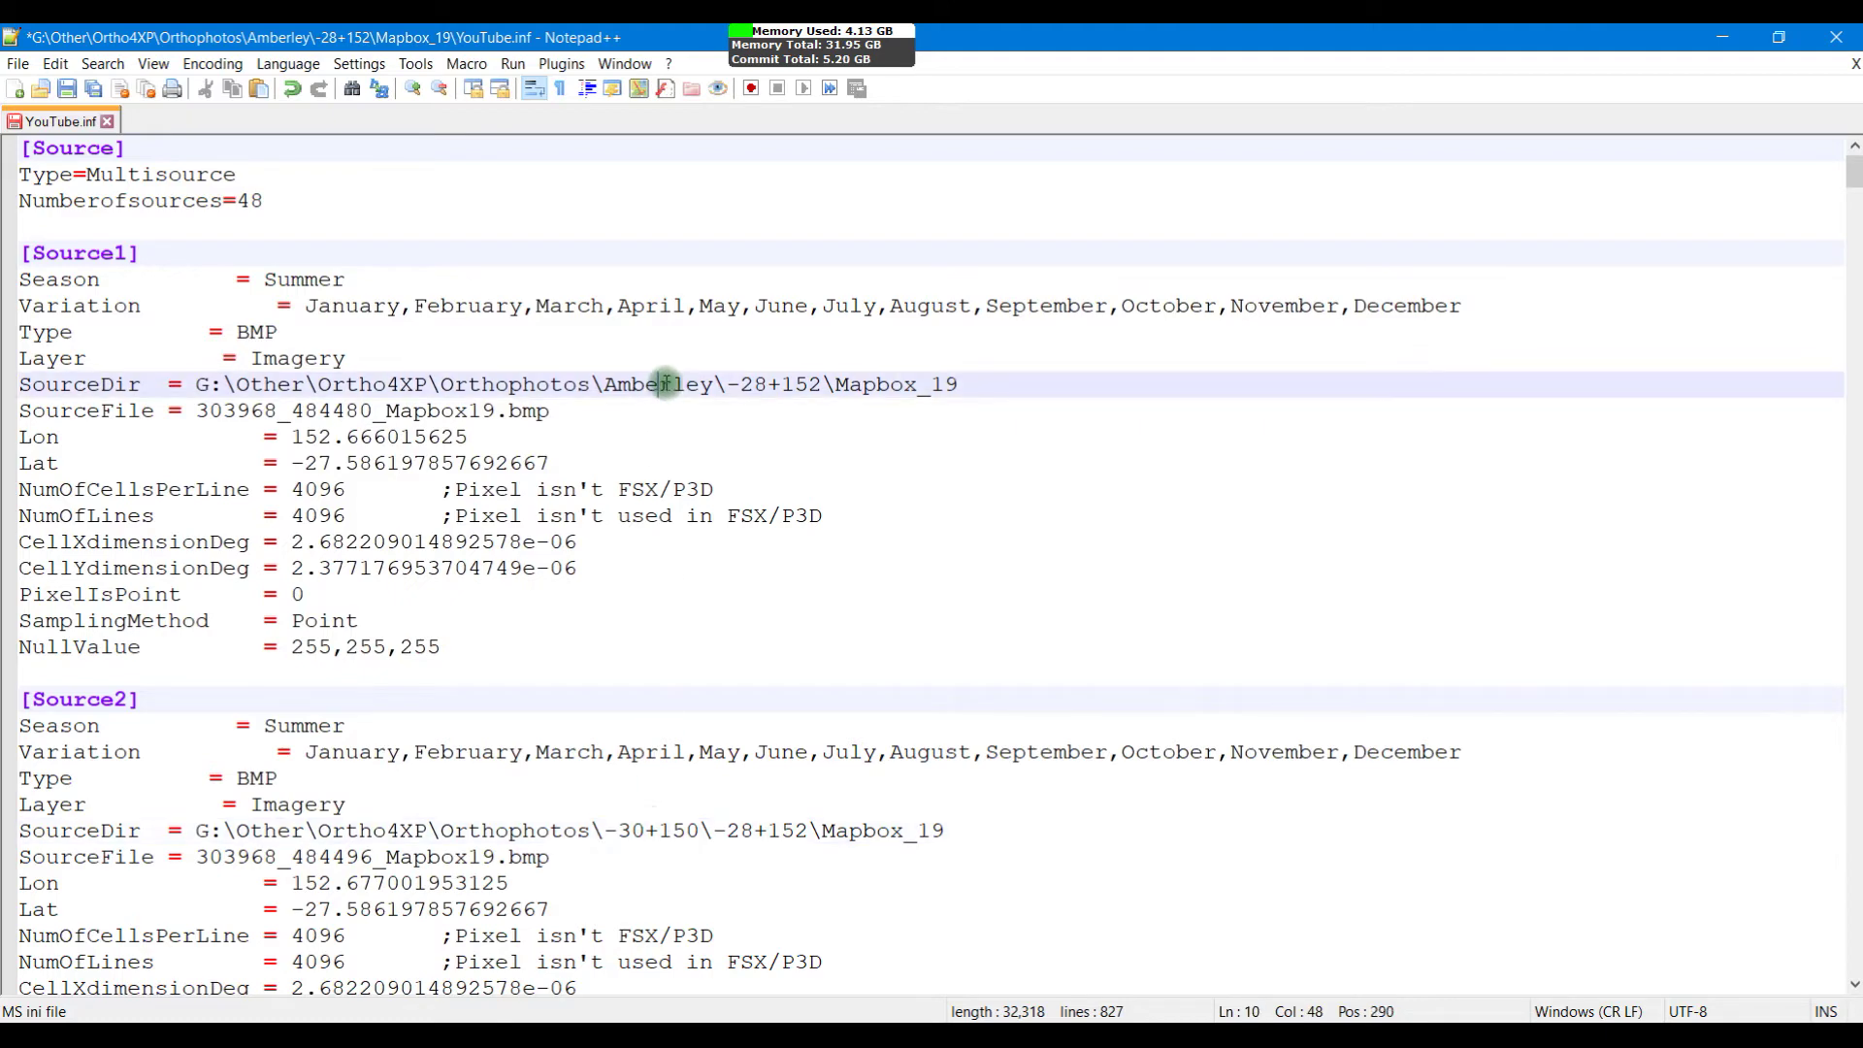
{"action": "left_click", "coordinate": [509, 831]}
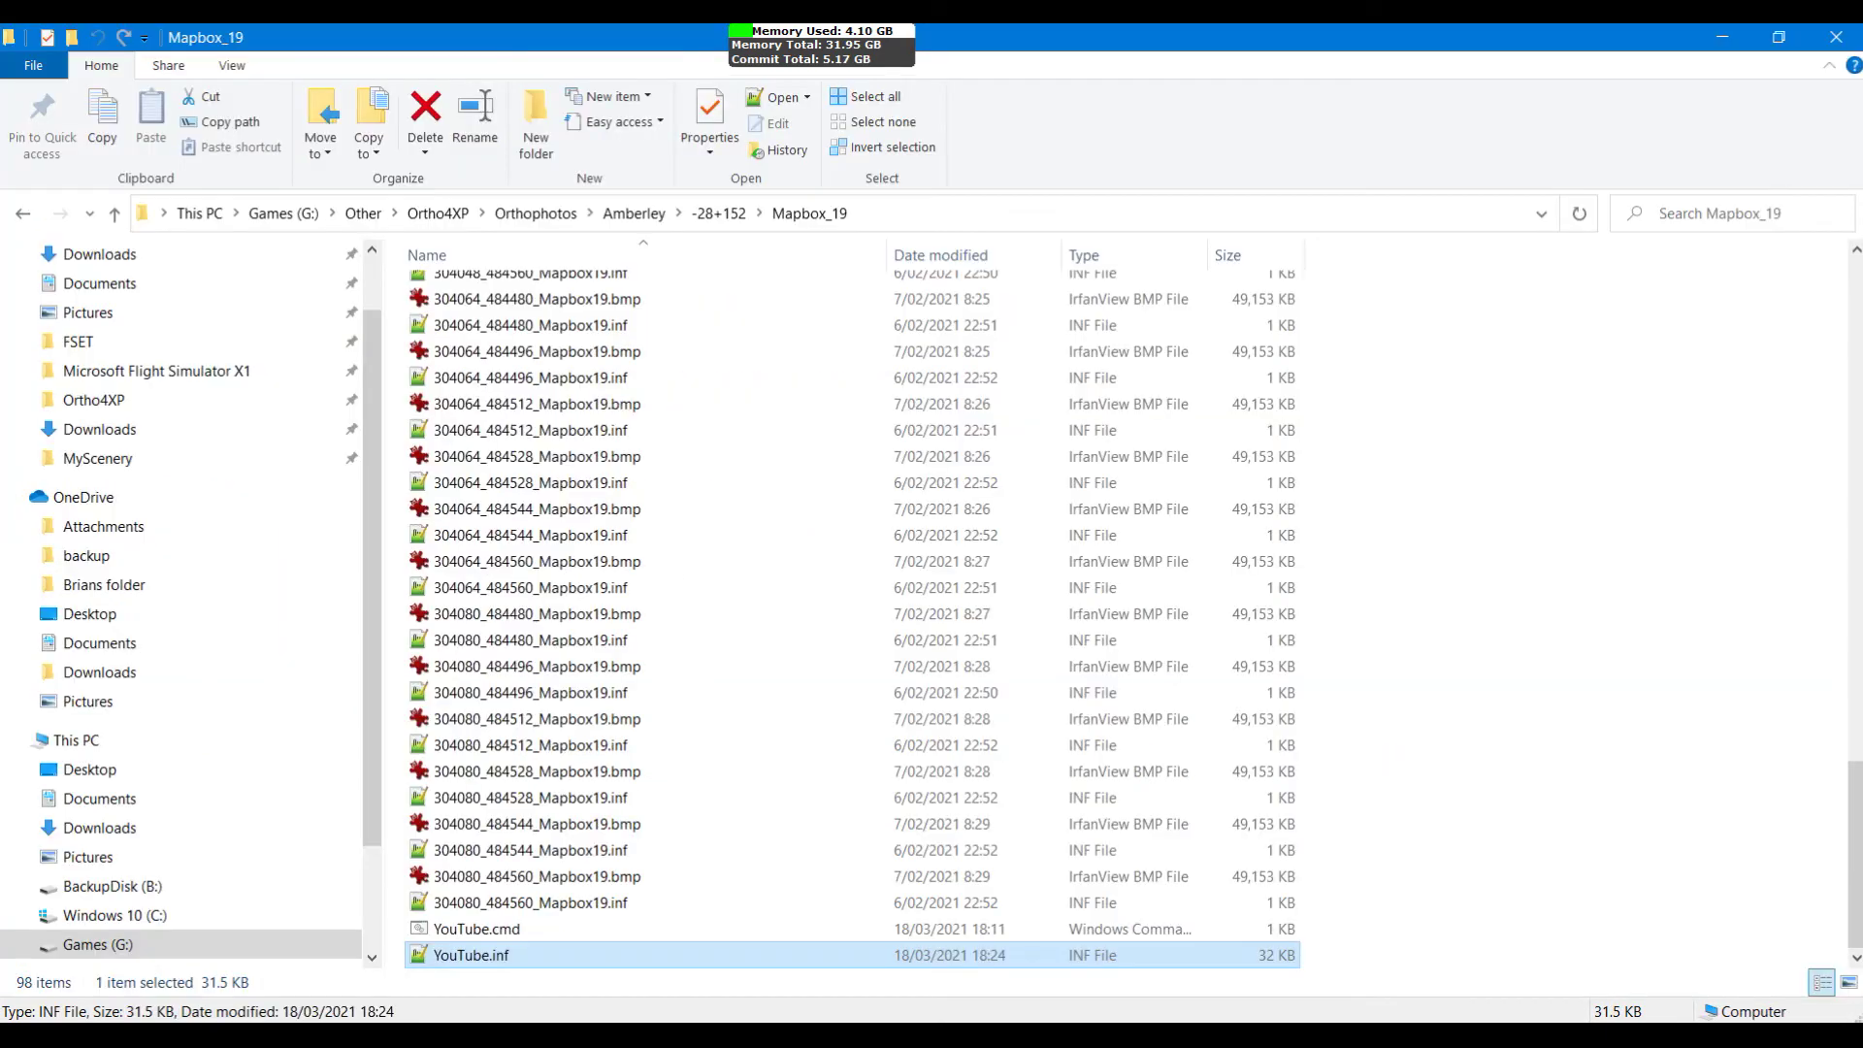
Step: Launch tinytask145.exe from the Games (G:) drive in File Explorer and return to YouTube.inf in Notepad++
{"action": "key", "text": "alt+Tab"}
{"action": "left_click", "coordinate": [92, 946]}
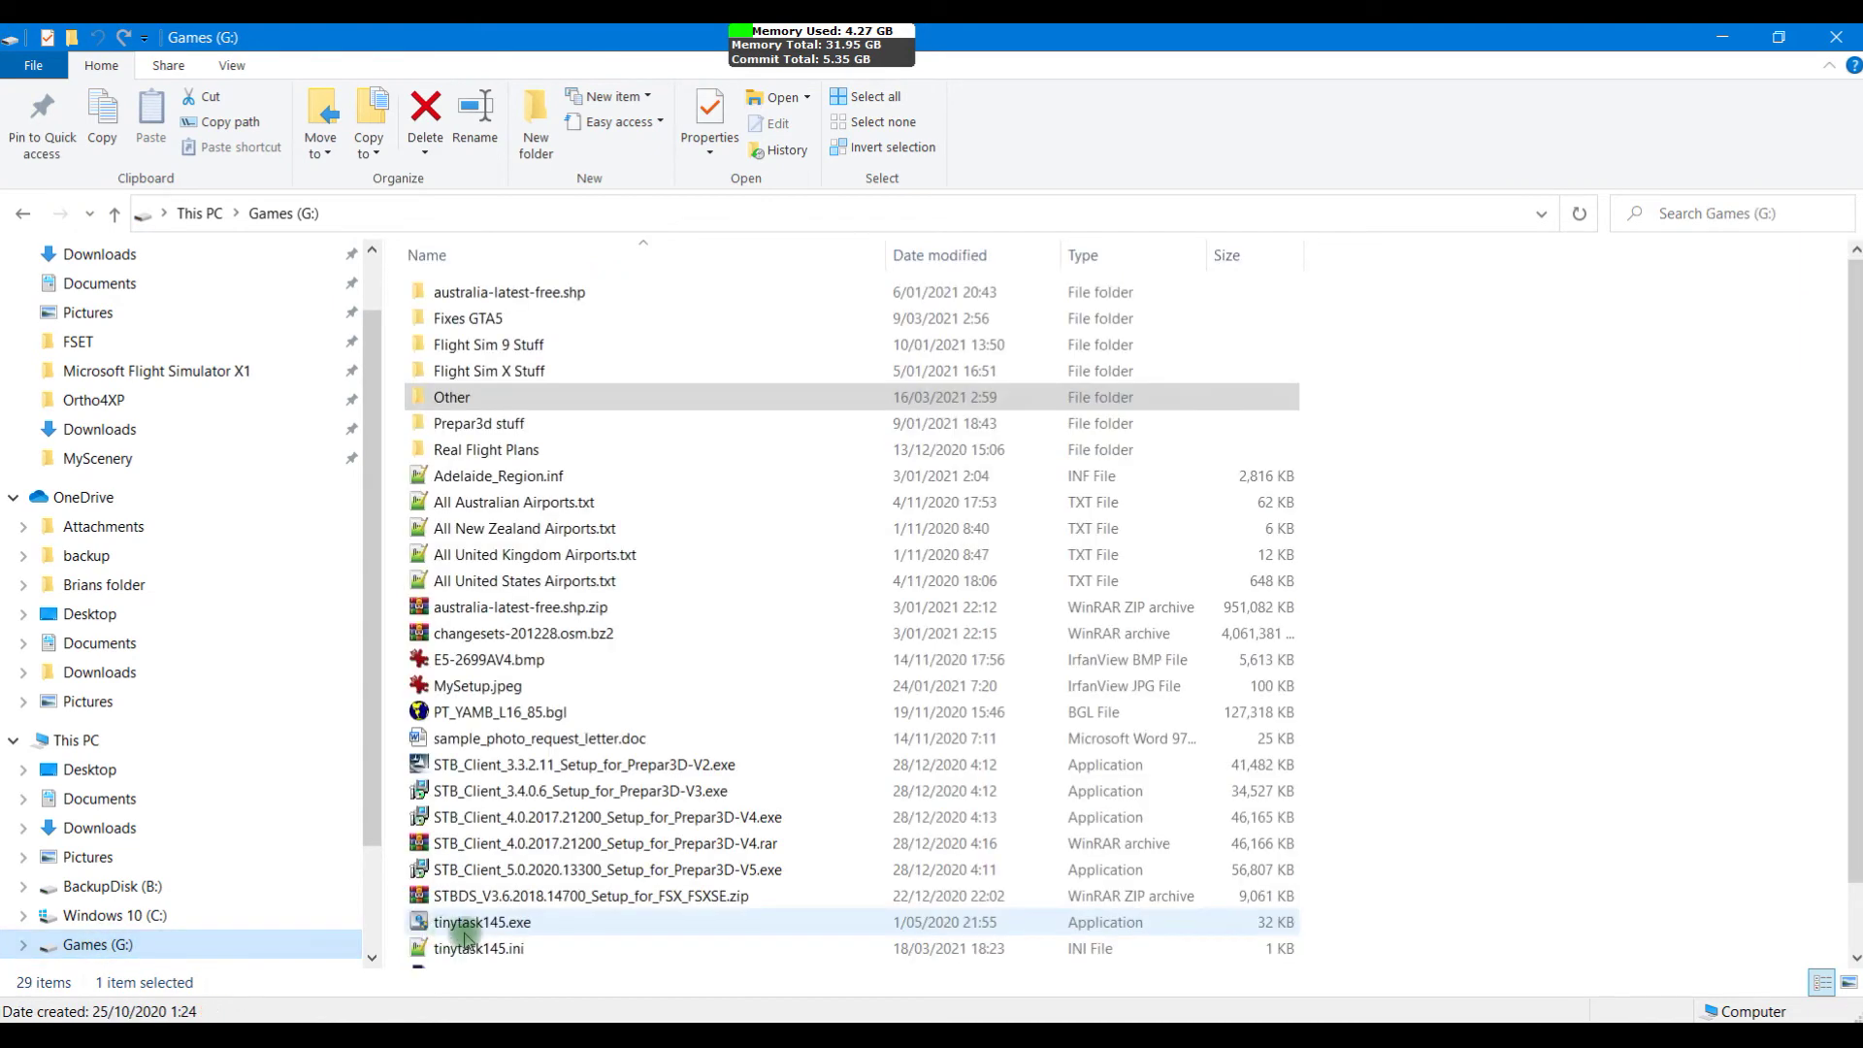
{"action": "double_click", "coordinate": [488, 923]}
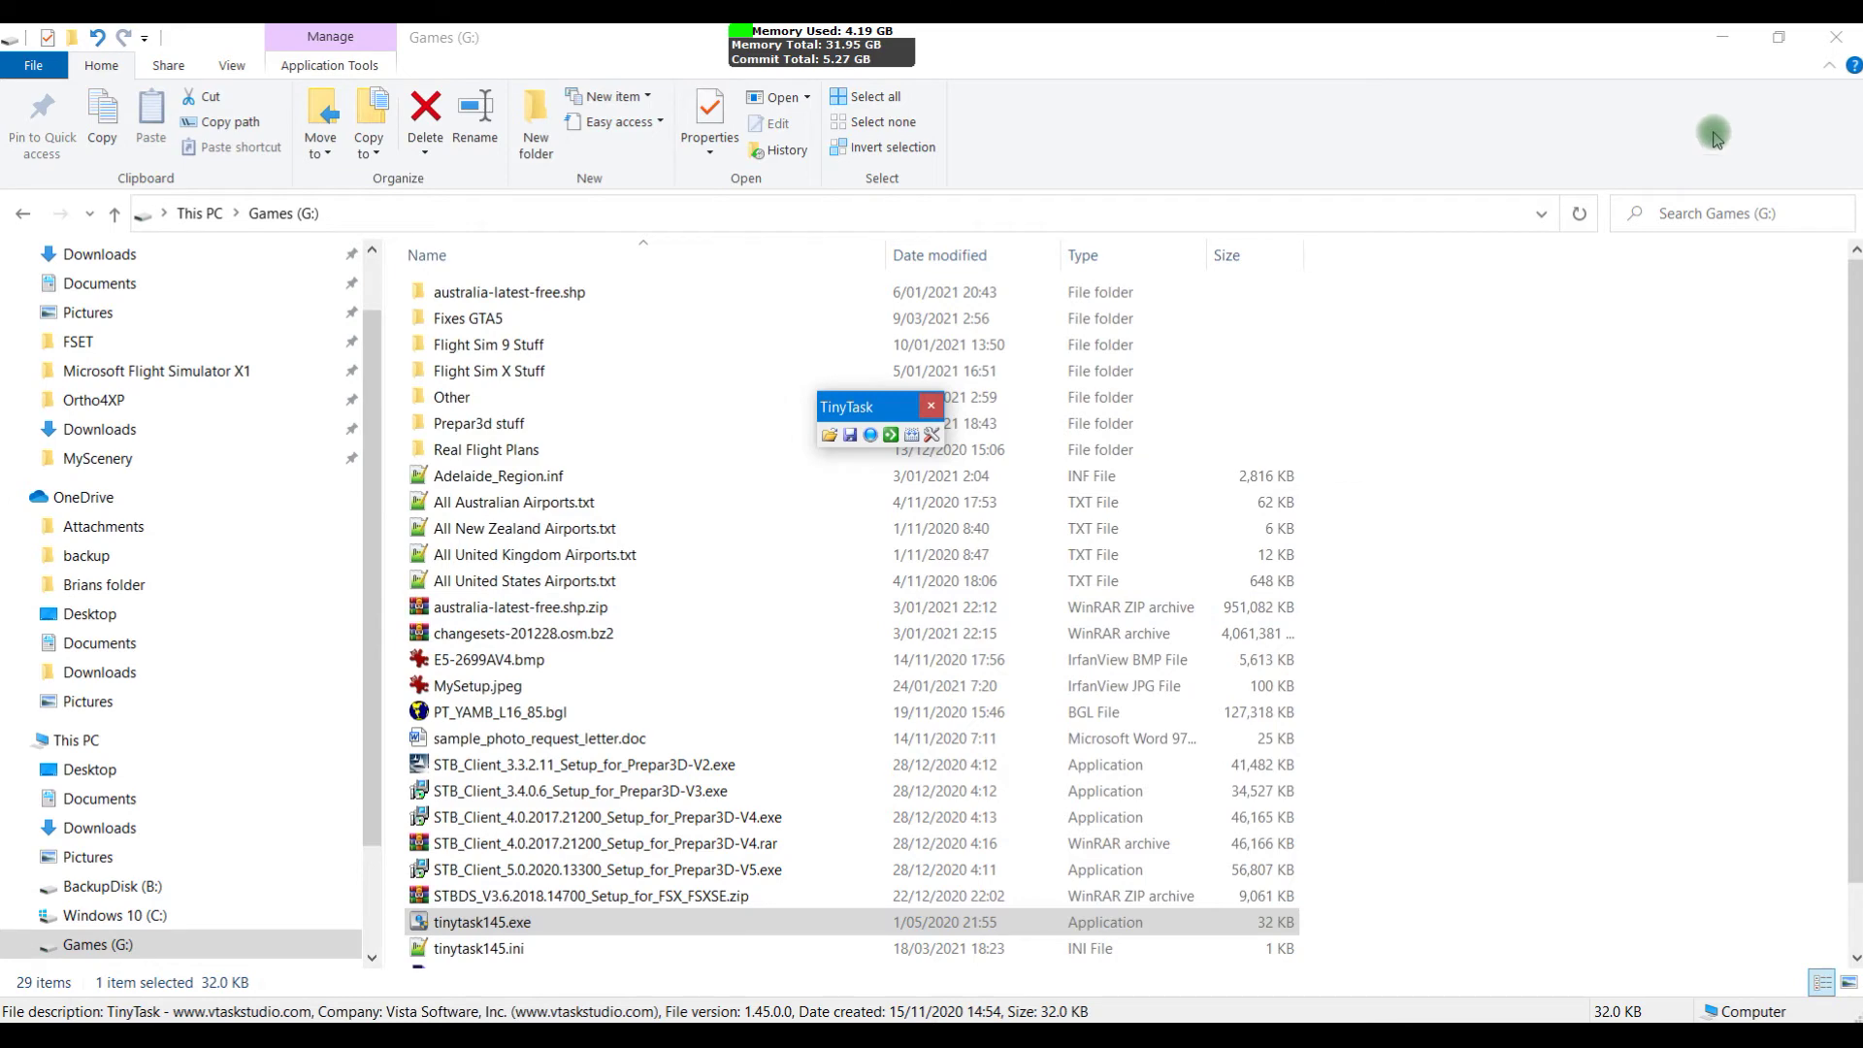
{"action": "left_click", "coordinate": [1732, 35]}
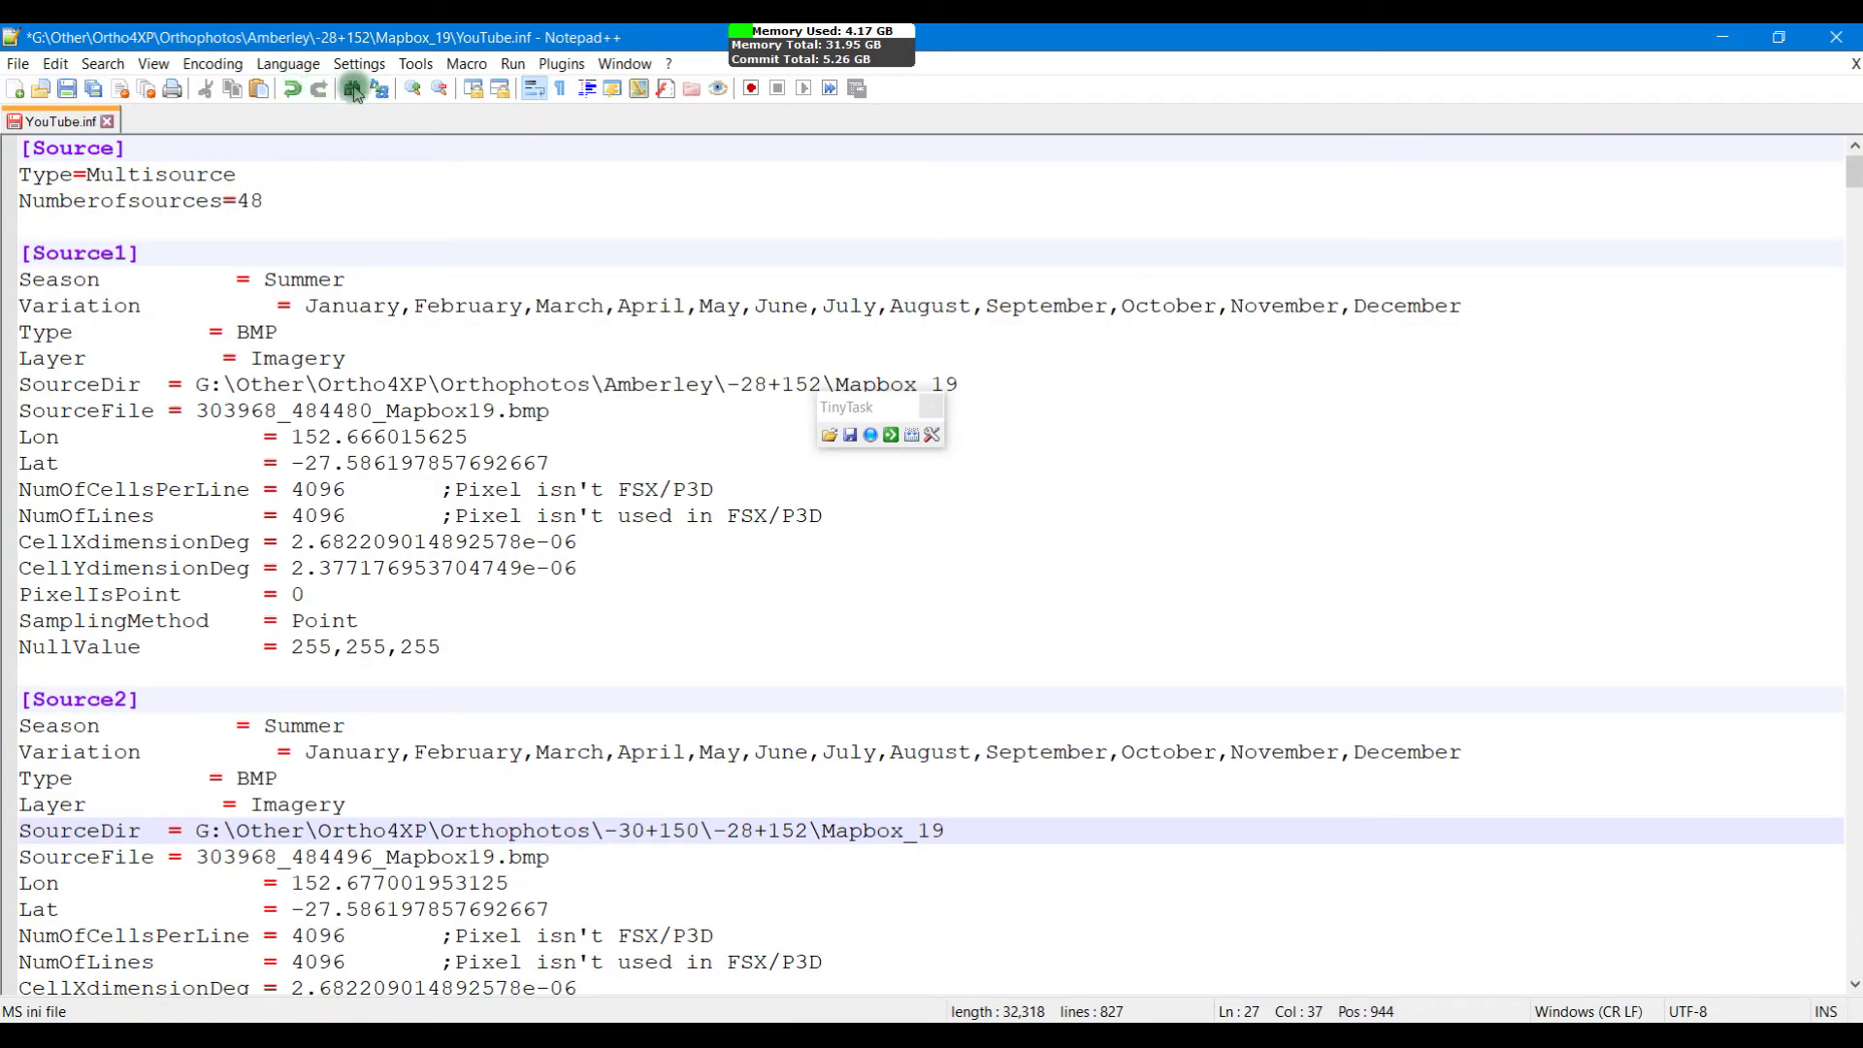
Step: Open Find, set it clear of the SourceDir lines, and enter [Source2]'s full SourceDir line with the -30+150 path as search text
{"action": "left_click", "coordinate": [355, 91]}
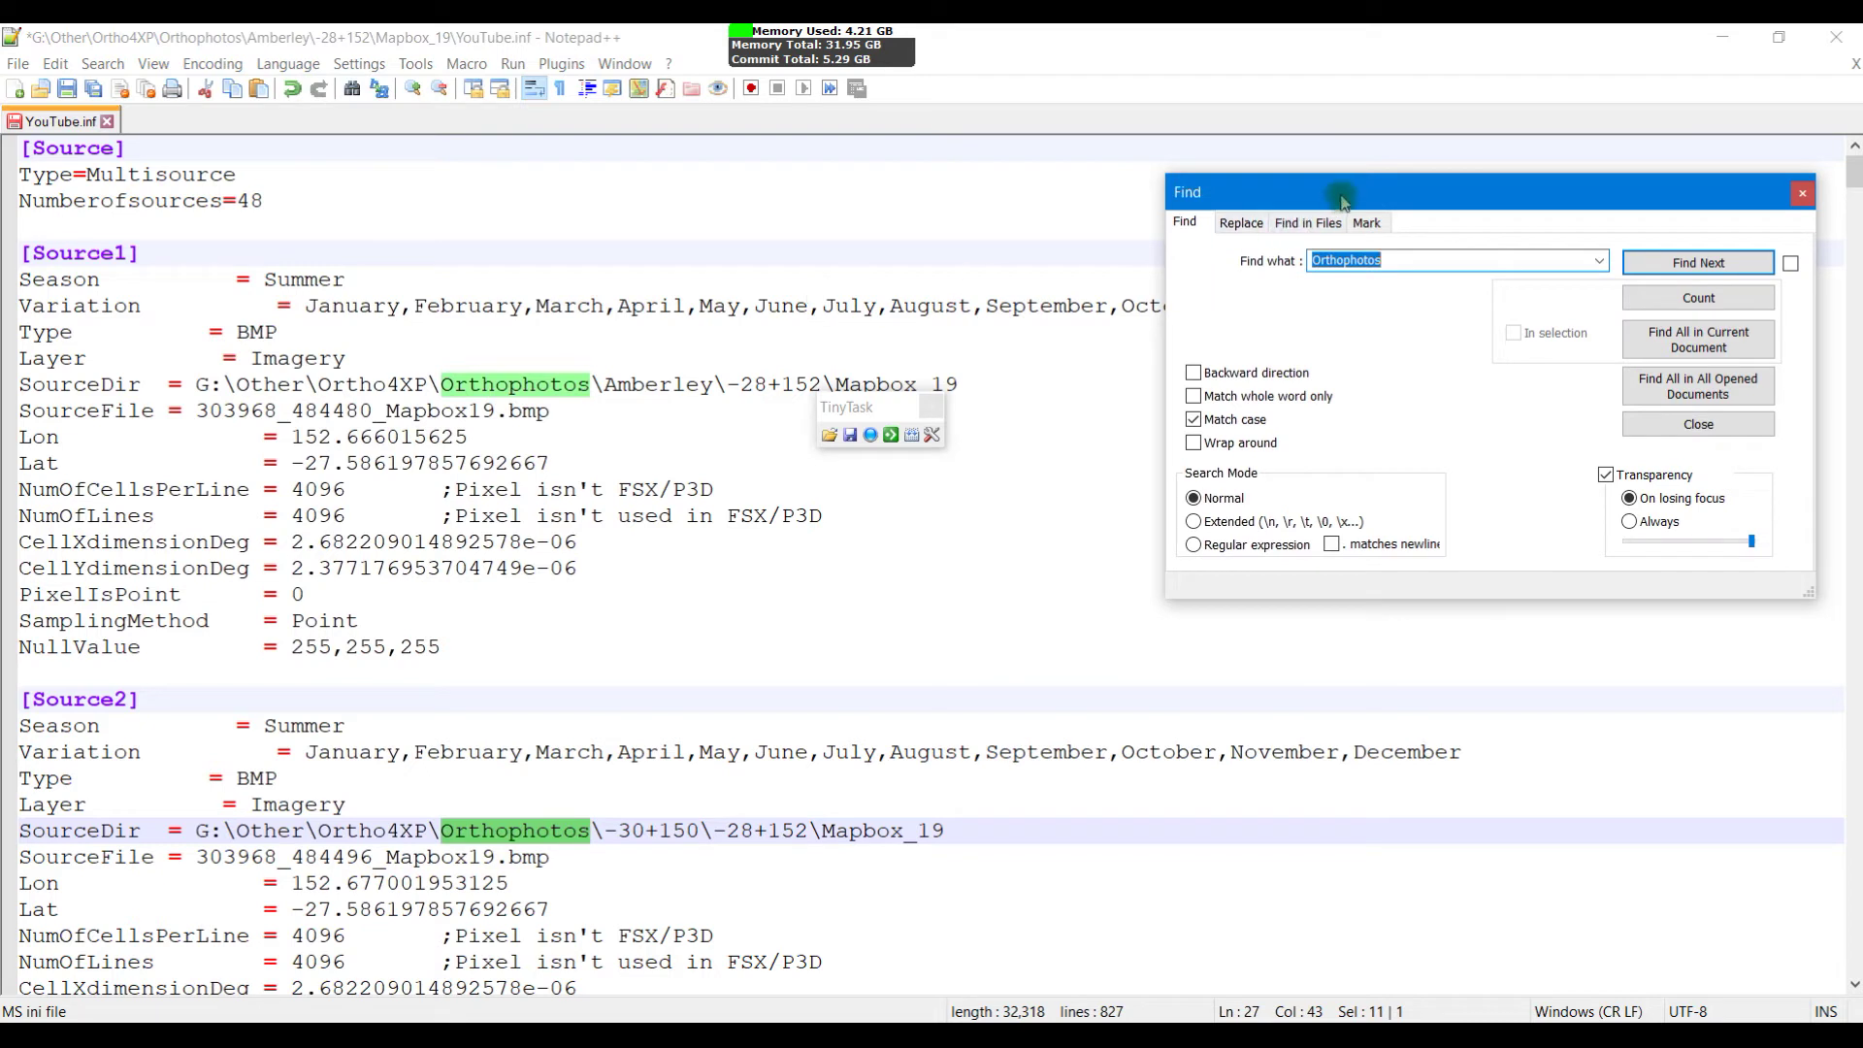
{"action": "left_click_drag", "start_coordinate": [1339, 189], "coordinate": [1279, 175]}
{"action": "left_click", "coordinate": [687, 384]}
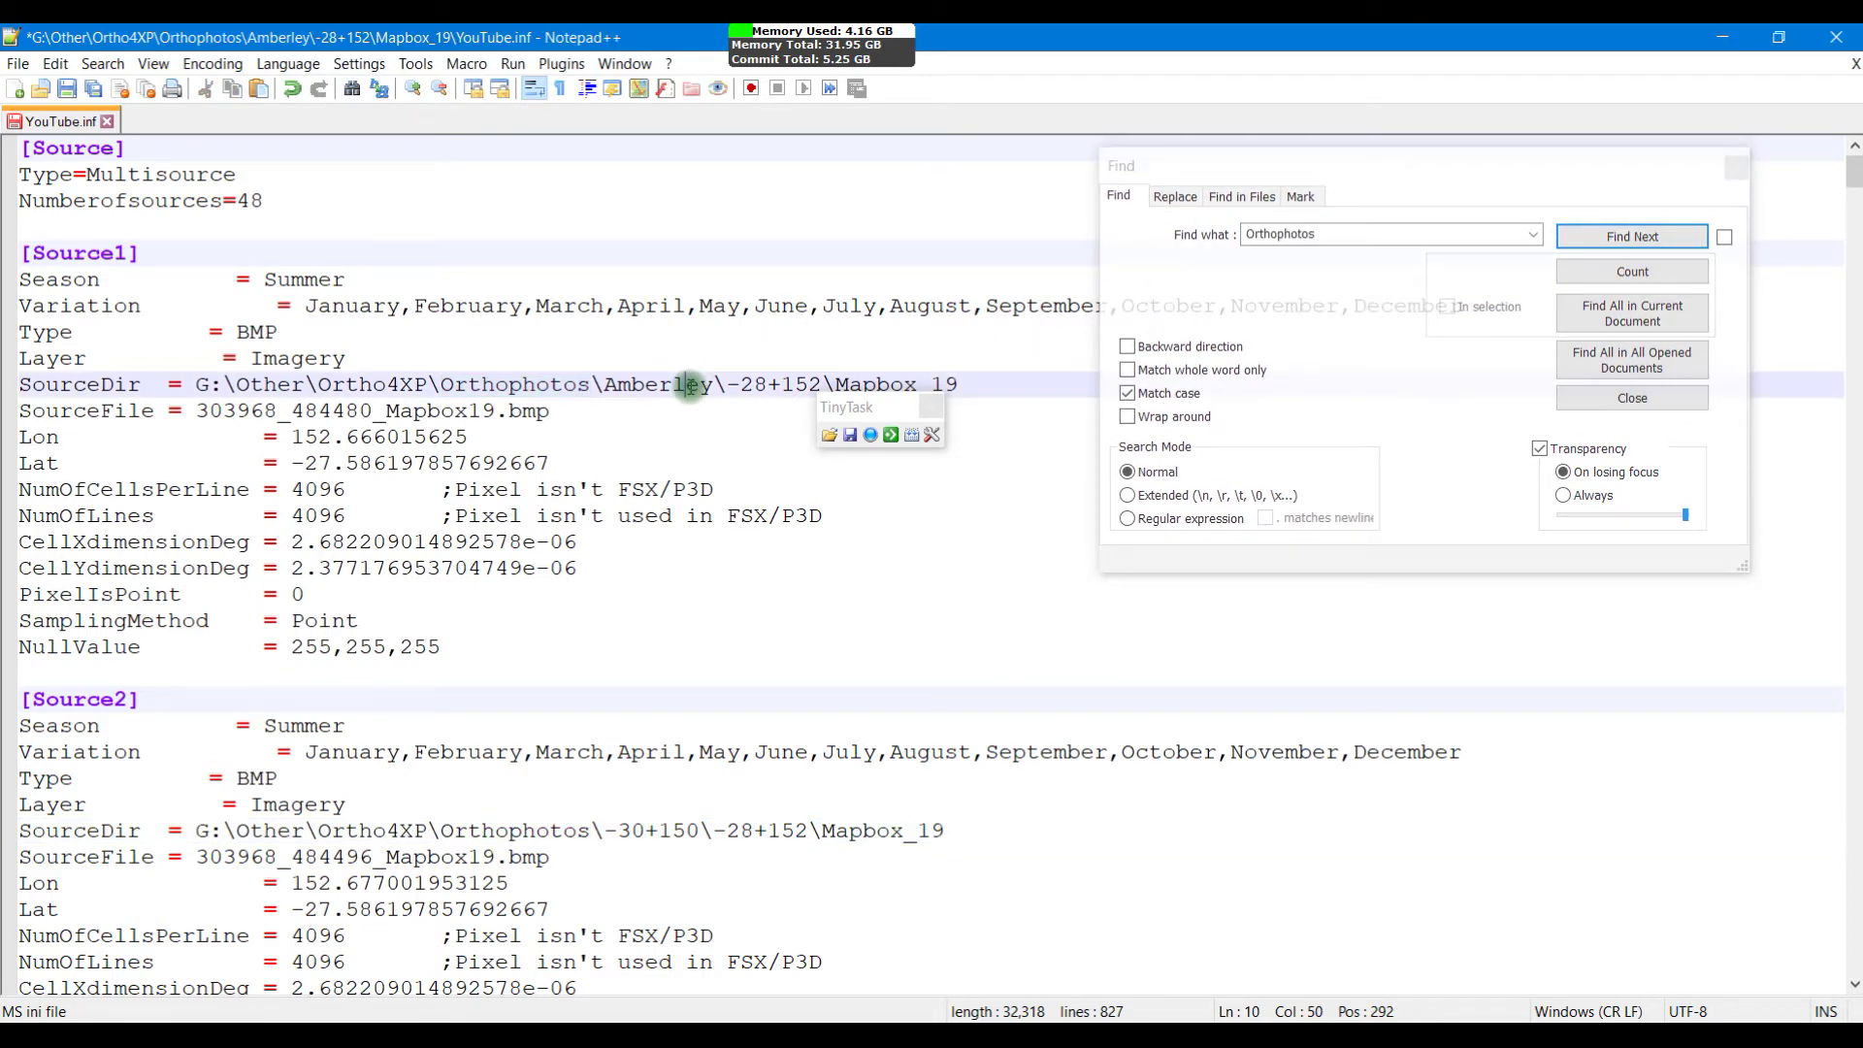
{"action": "left_click_drag", "start_coordinate": [955, 831], "coordinate": [5, 827]}
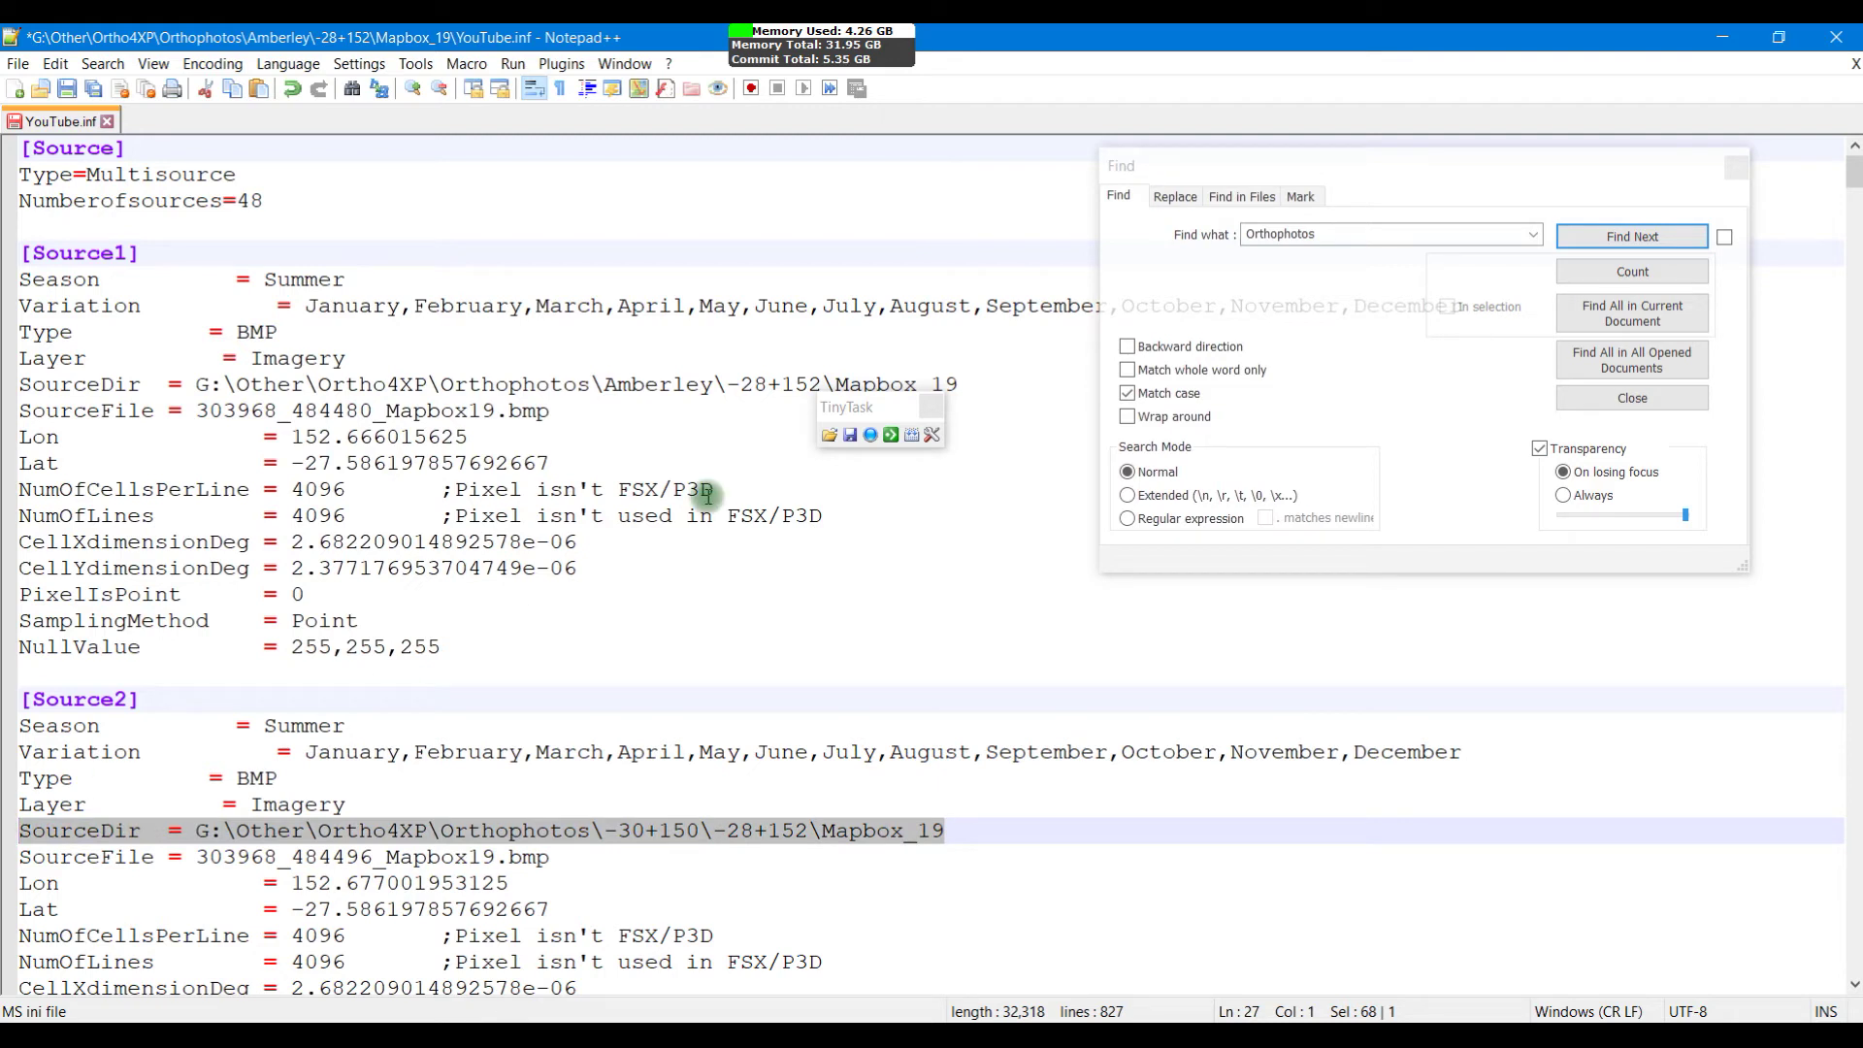
{"action": "left_click", "coordinate": [1155, 238]}
{"action": "key", "text": "ctrl+v"}
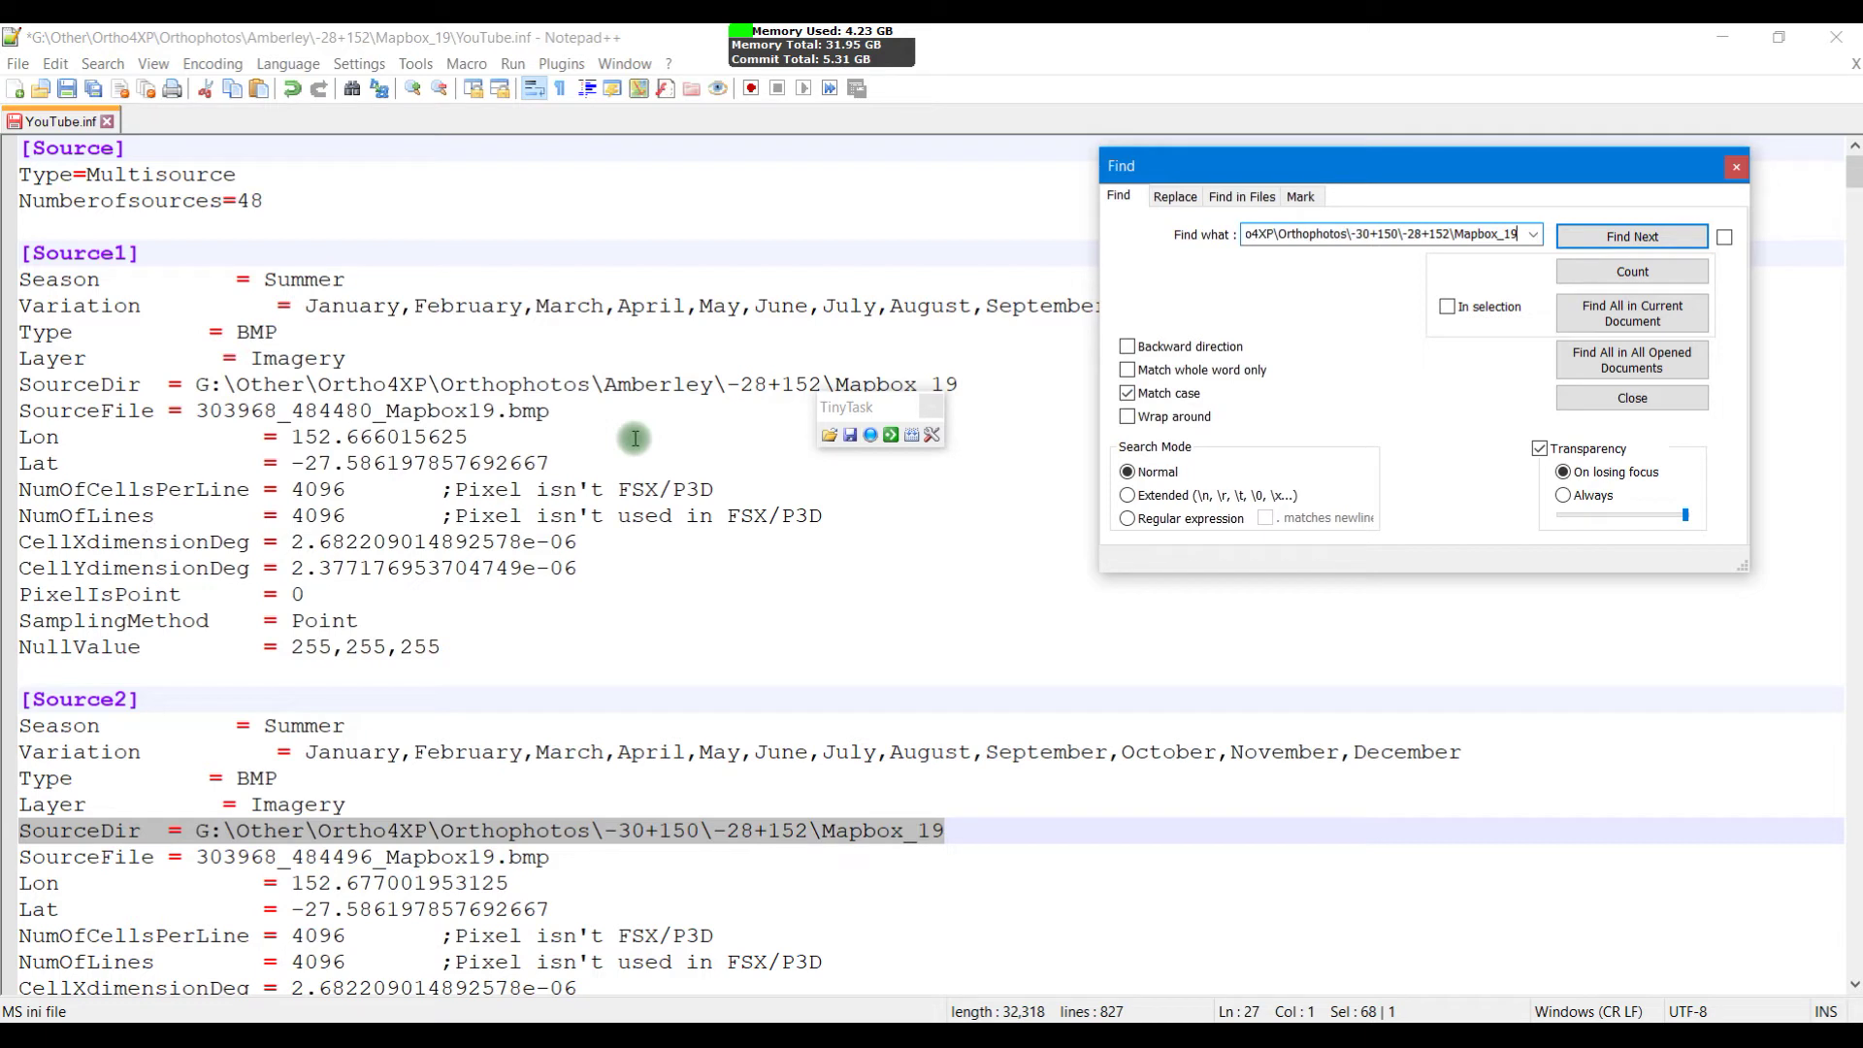
Step: Replace [Source2]'s SourceDir path with [Source1]'s path, G:\Other\Ortho4XP\Orthophotos\Amberley\-28+152\Mapbox_19
{"action": "left_click", "coordinate": [441, 385]}
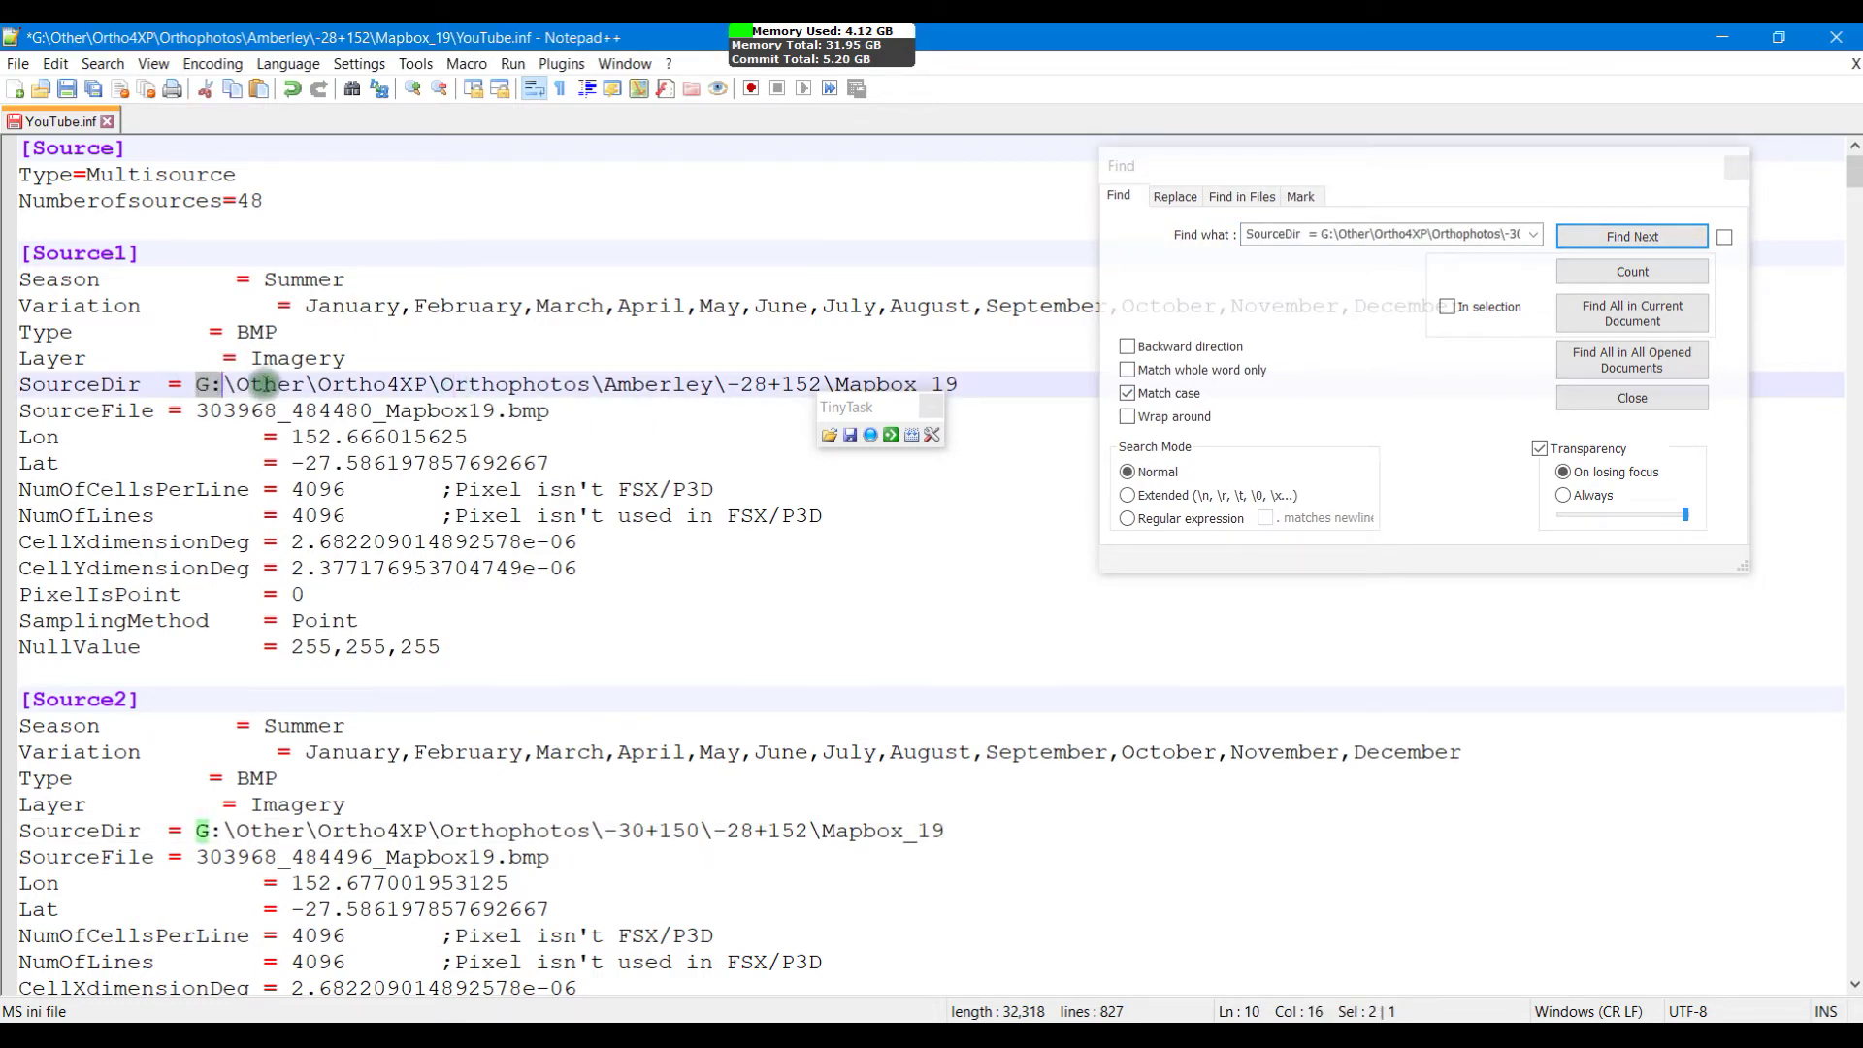
{"action": "left_click_drag", "start_coordinate": [197, 385], "coordinate": [1106, 386]}
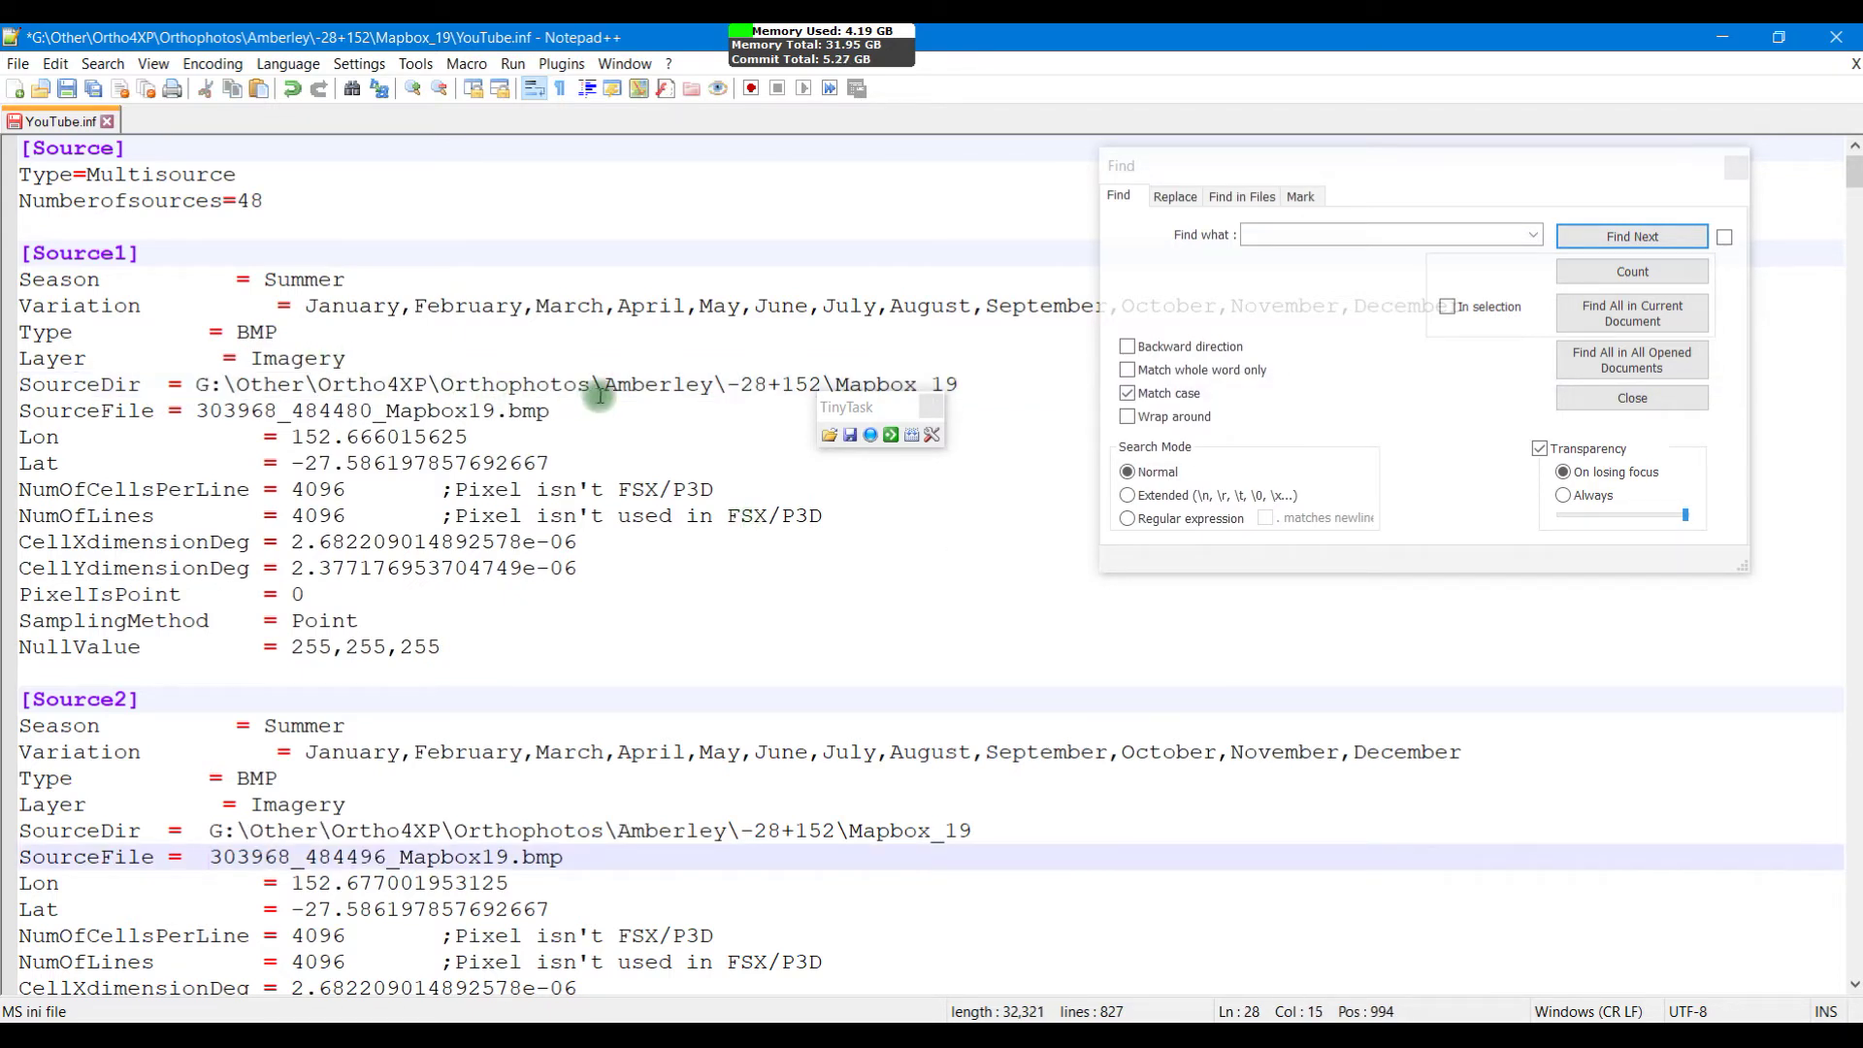
{"action": "left_click", "coordinate": [660, 384]}
{"action": "left_click", "coordinate": [675, 832]}
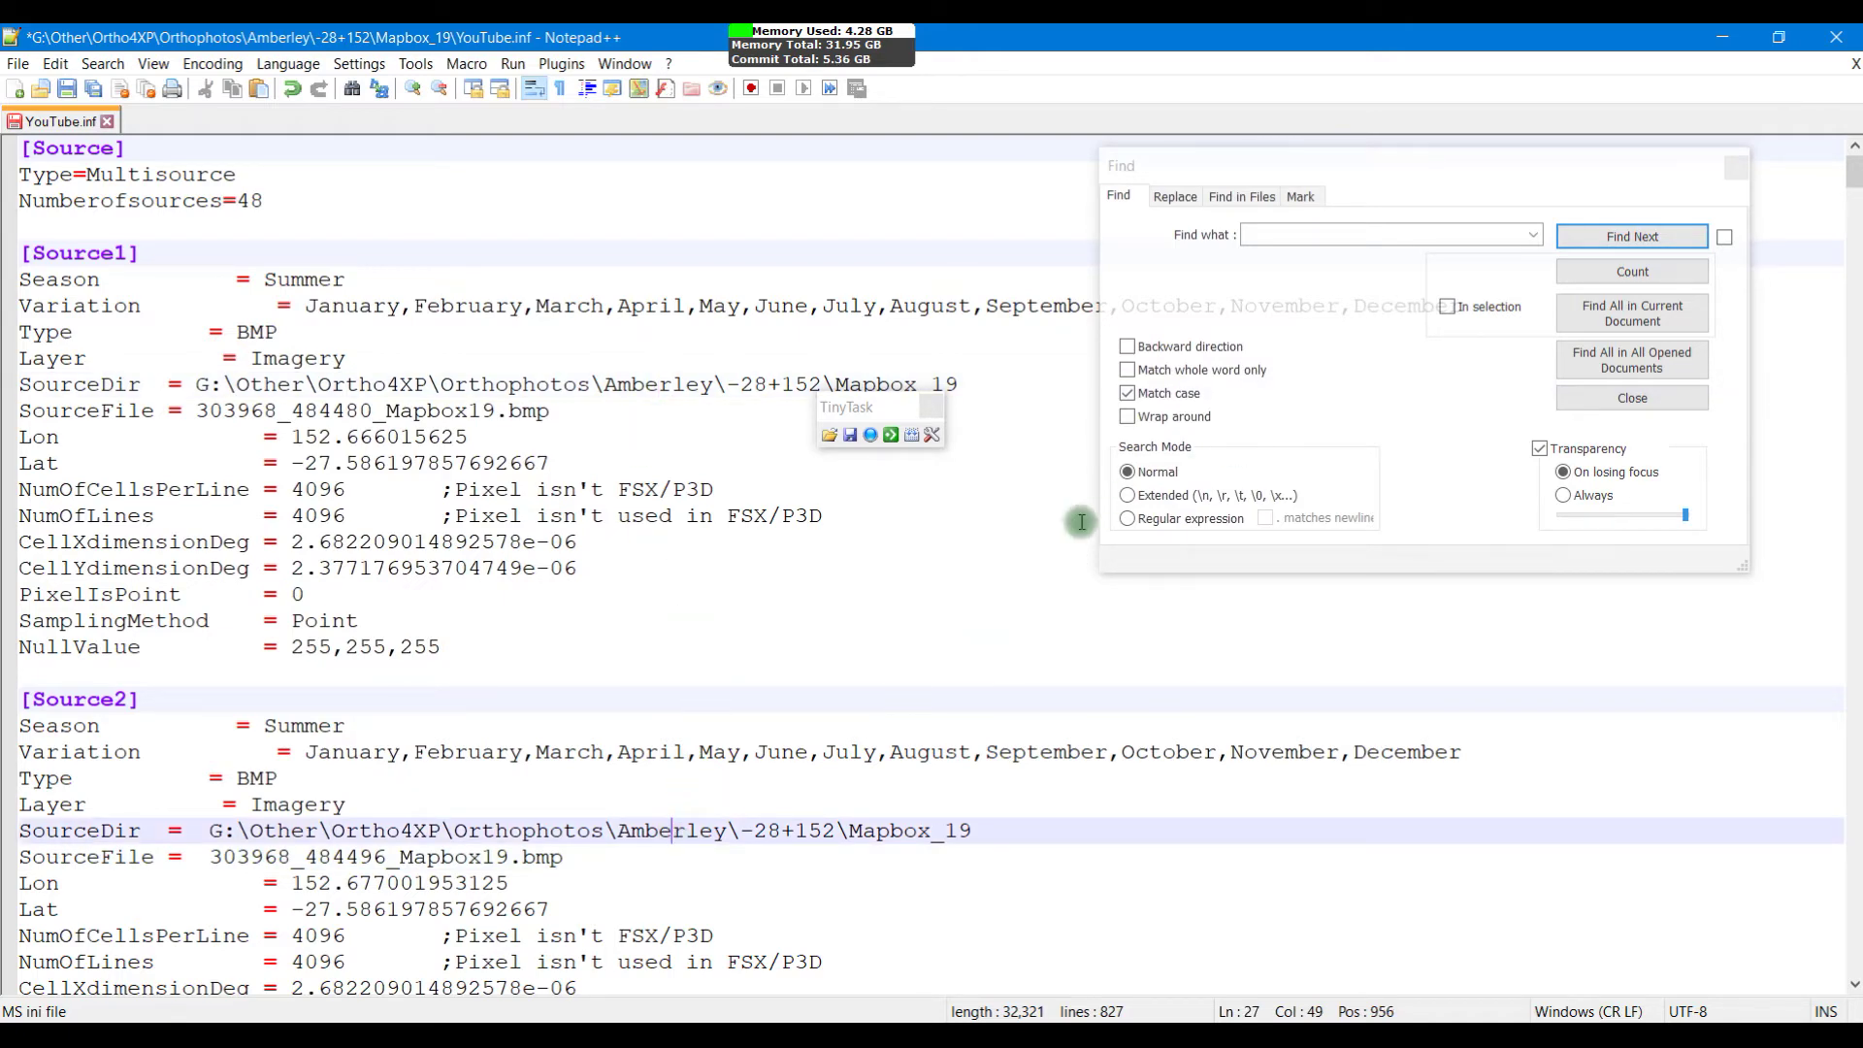
Step: Copy [Source3]'s full SourceDir line with the -30+150 path into Find as the search text
{"action": "scroll", "coordinate": [1267, 641], "scroll_direction": "down", "scroll_amount": 4}
{"action": "scroll", "coordinate": [1266, 640], "scroll_direction": "down", "scroll_amount": 1}
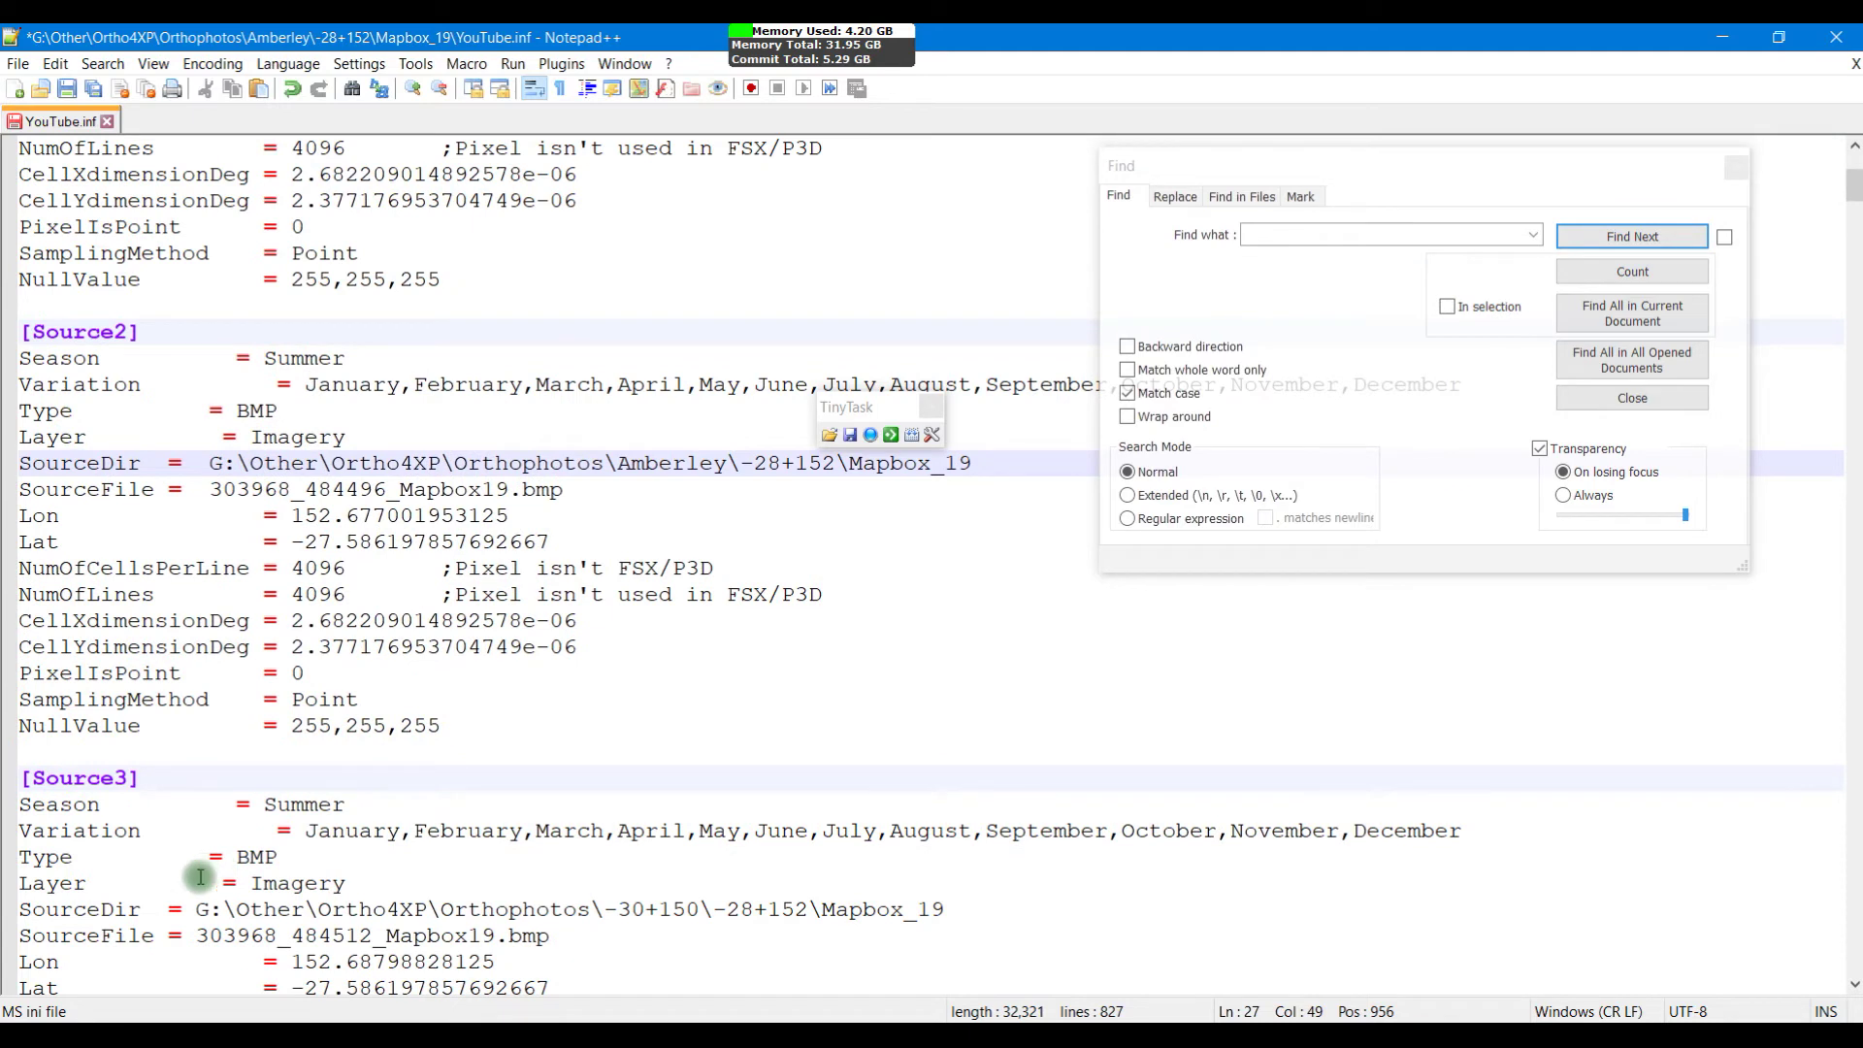
{"action": "left_click_drag", "start_coordinate": [977, 913], "coordinate": [2, 909]}
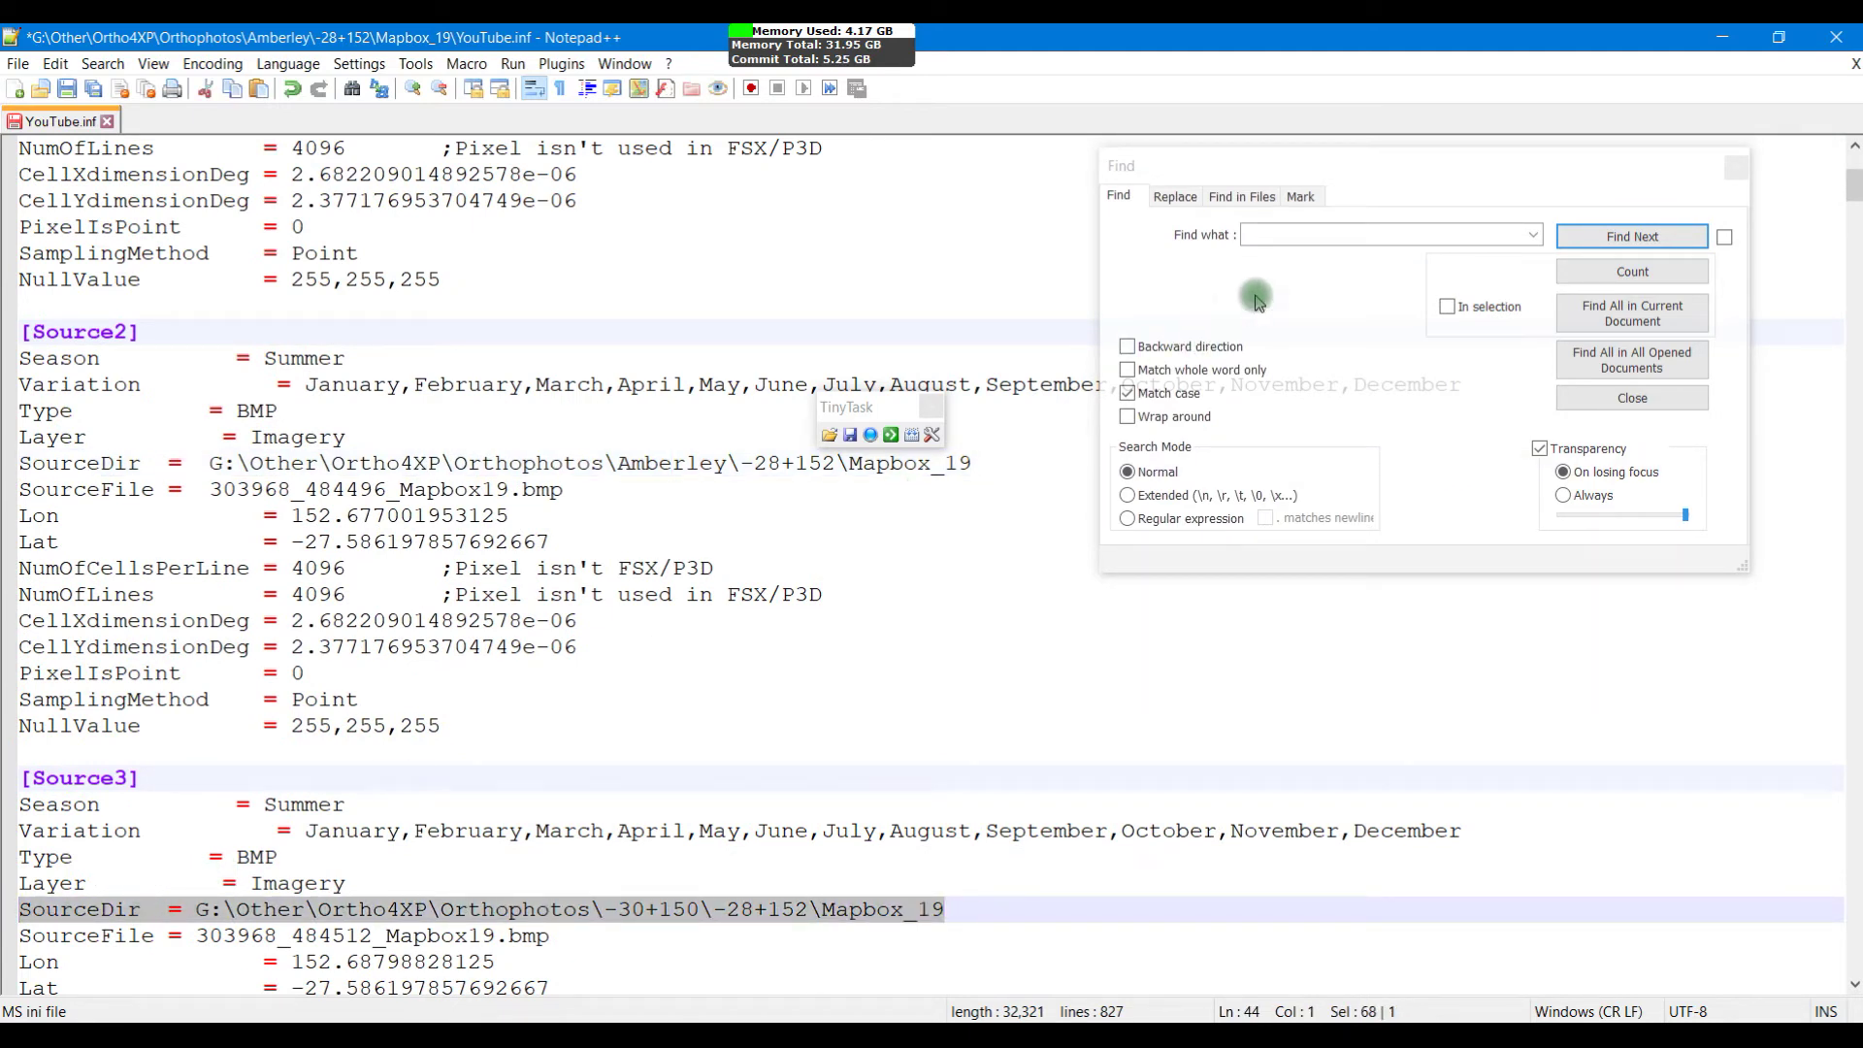
{"action": "left_click", "coordinate": [1258, 235]}
{"action": "key", "text": "ctrl+v"}
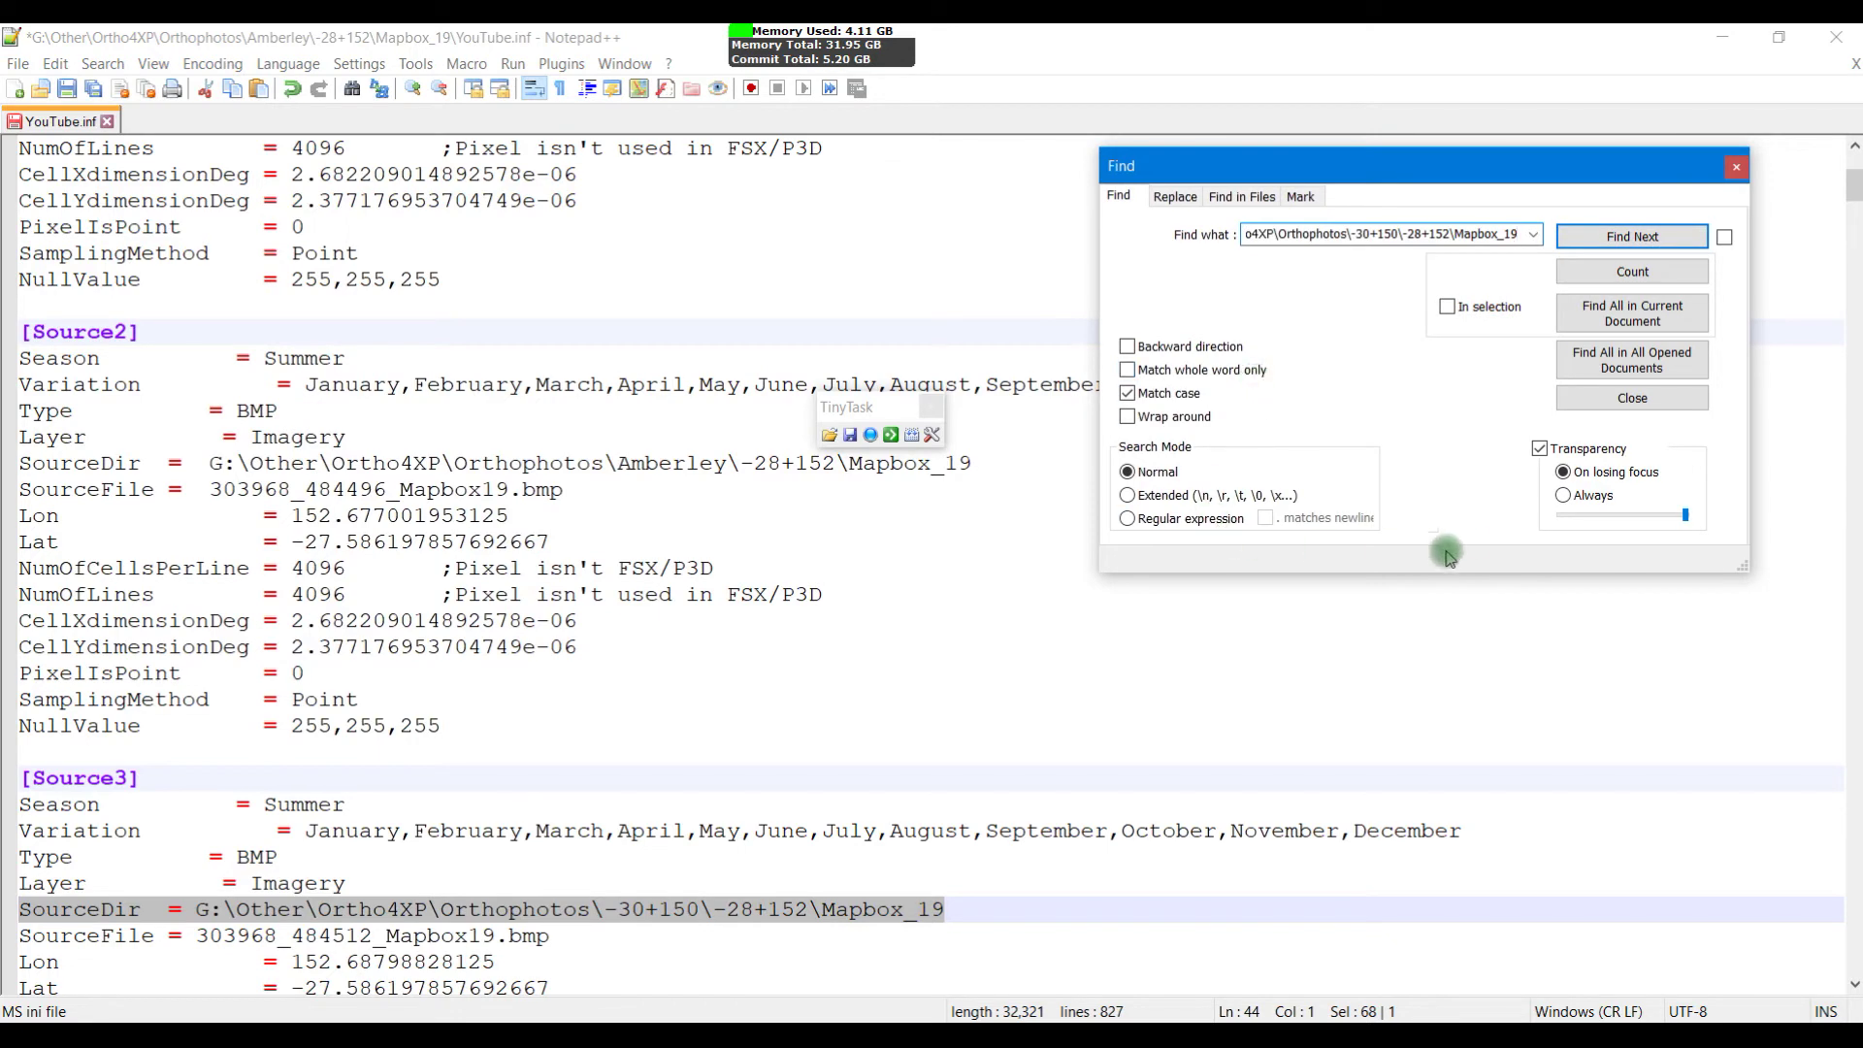
Step: Copy [Source2]'s full SourceDir line with the Amberley path and find the next SourceDir line that has the -30+150 path
{"action": "scroll", "coordinate": [836, 495], "scroll_direction": "up", "scroll_amount": 5}
{"action": "scroll", "coordinate": [836, 495], "scroll_direction": "down", "scroll_amount": 1}
{"action": "scroll", "coordinate": [404, 365], "scroll_direction": "up", "scroll_amount": 1}
{"action": "left_click", "coordinate": [339, 182]}
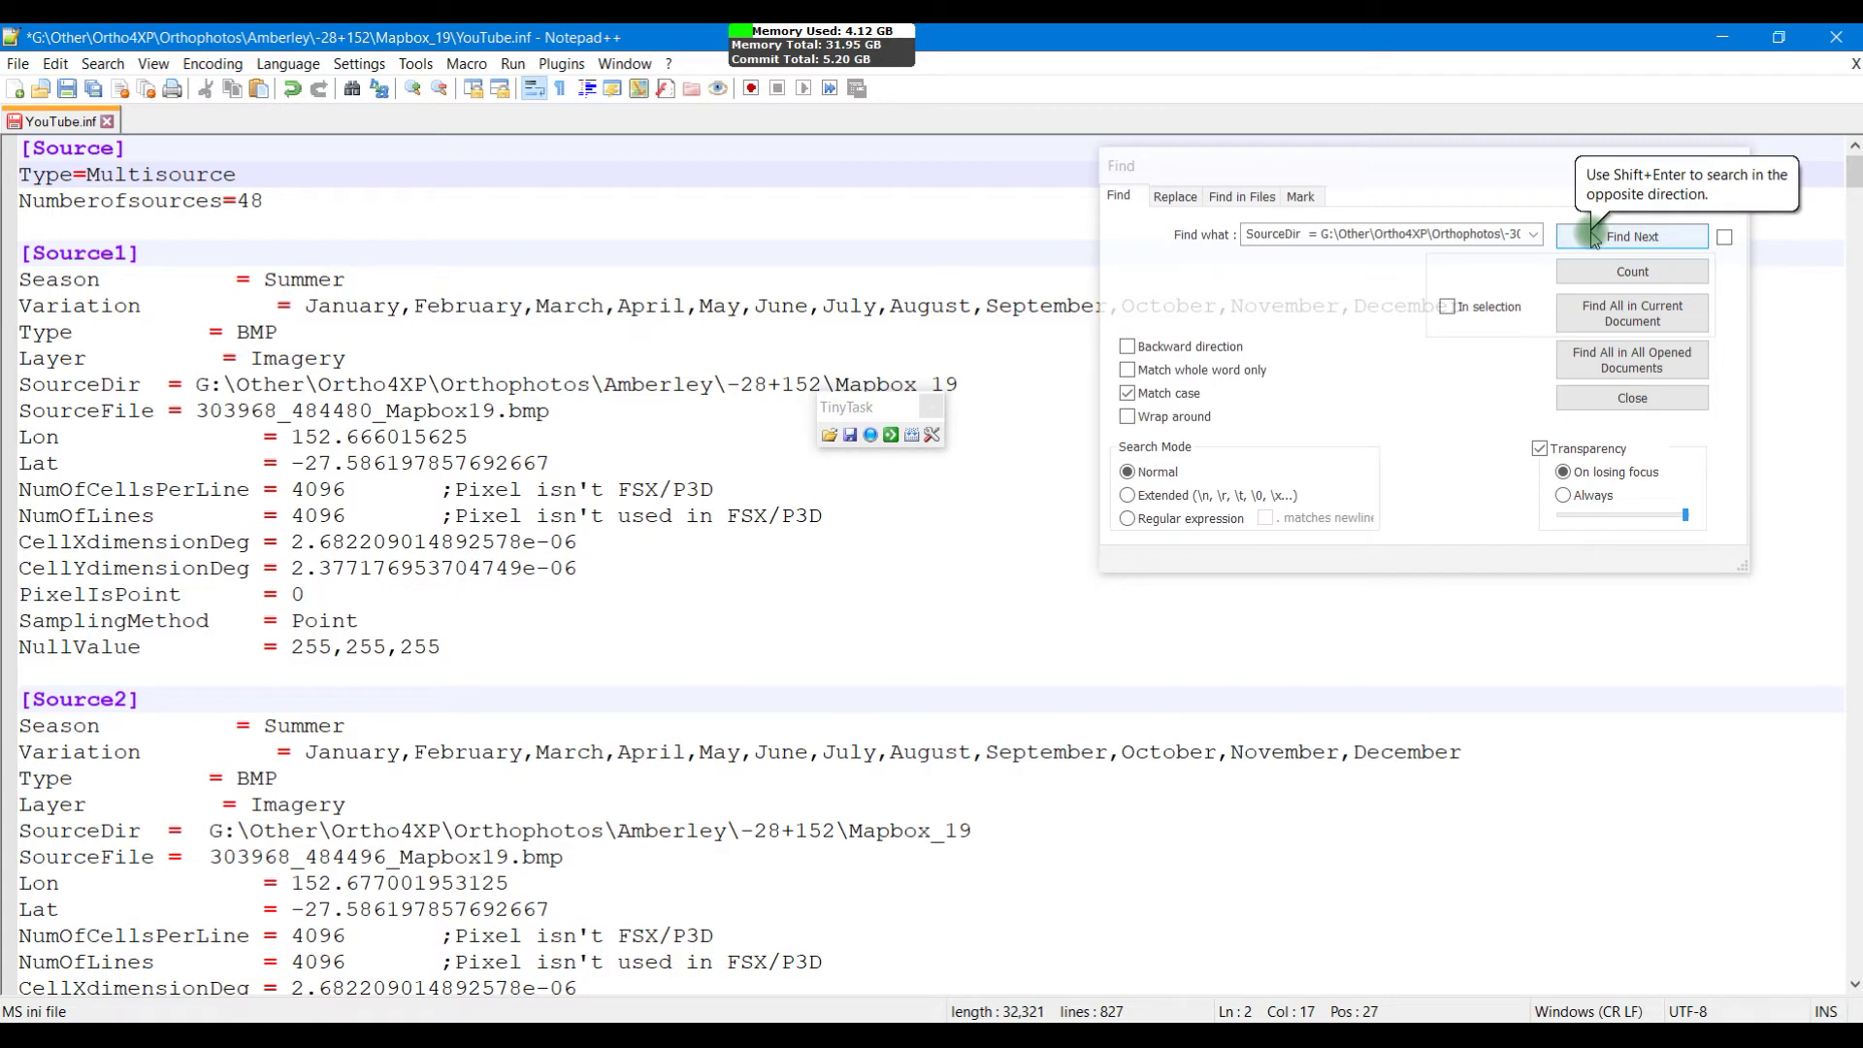
{"action": "left_click_drag", "start_coordinate": [23, 830], "coordinate": [1010, 829]}
{"action": "key", "text": "ctrl+c"}
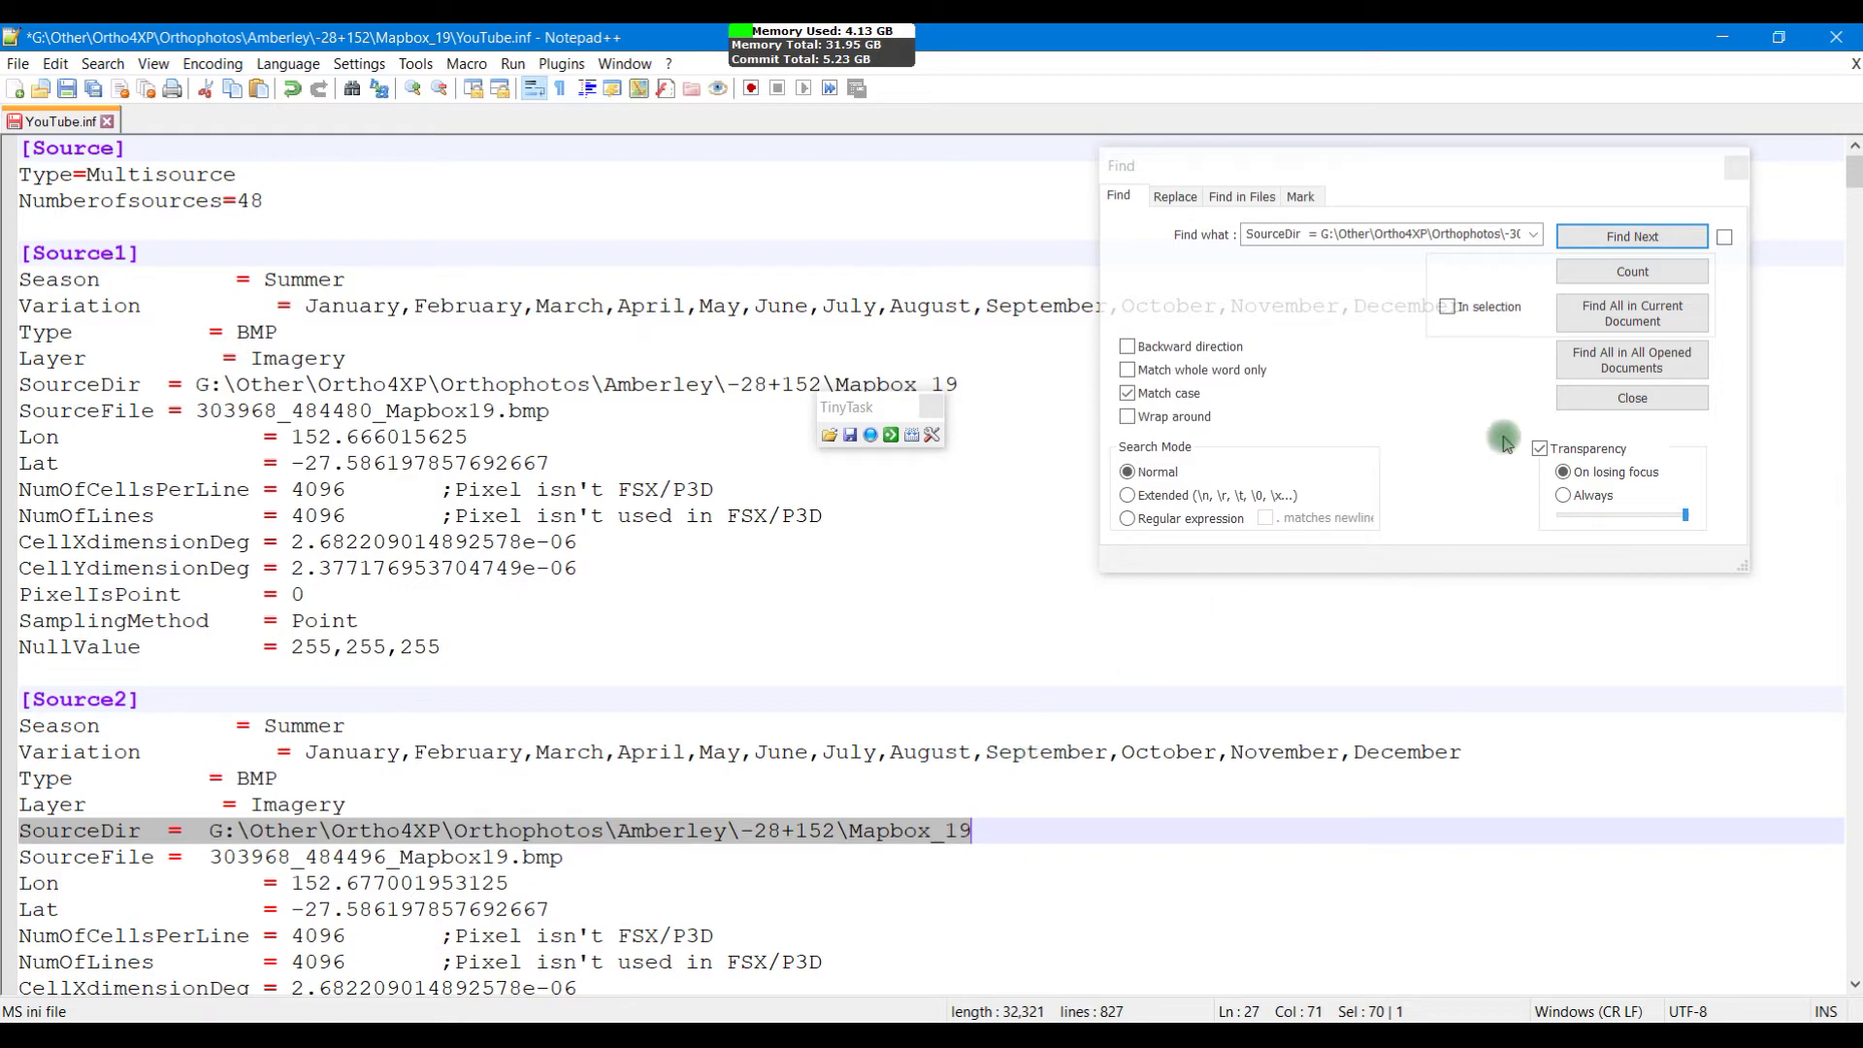
{"action": "left_click", "coordinate": [1629, 238]}
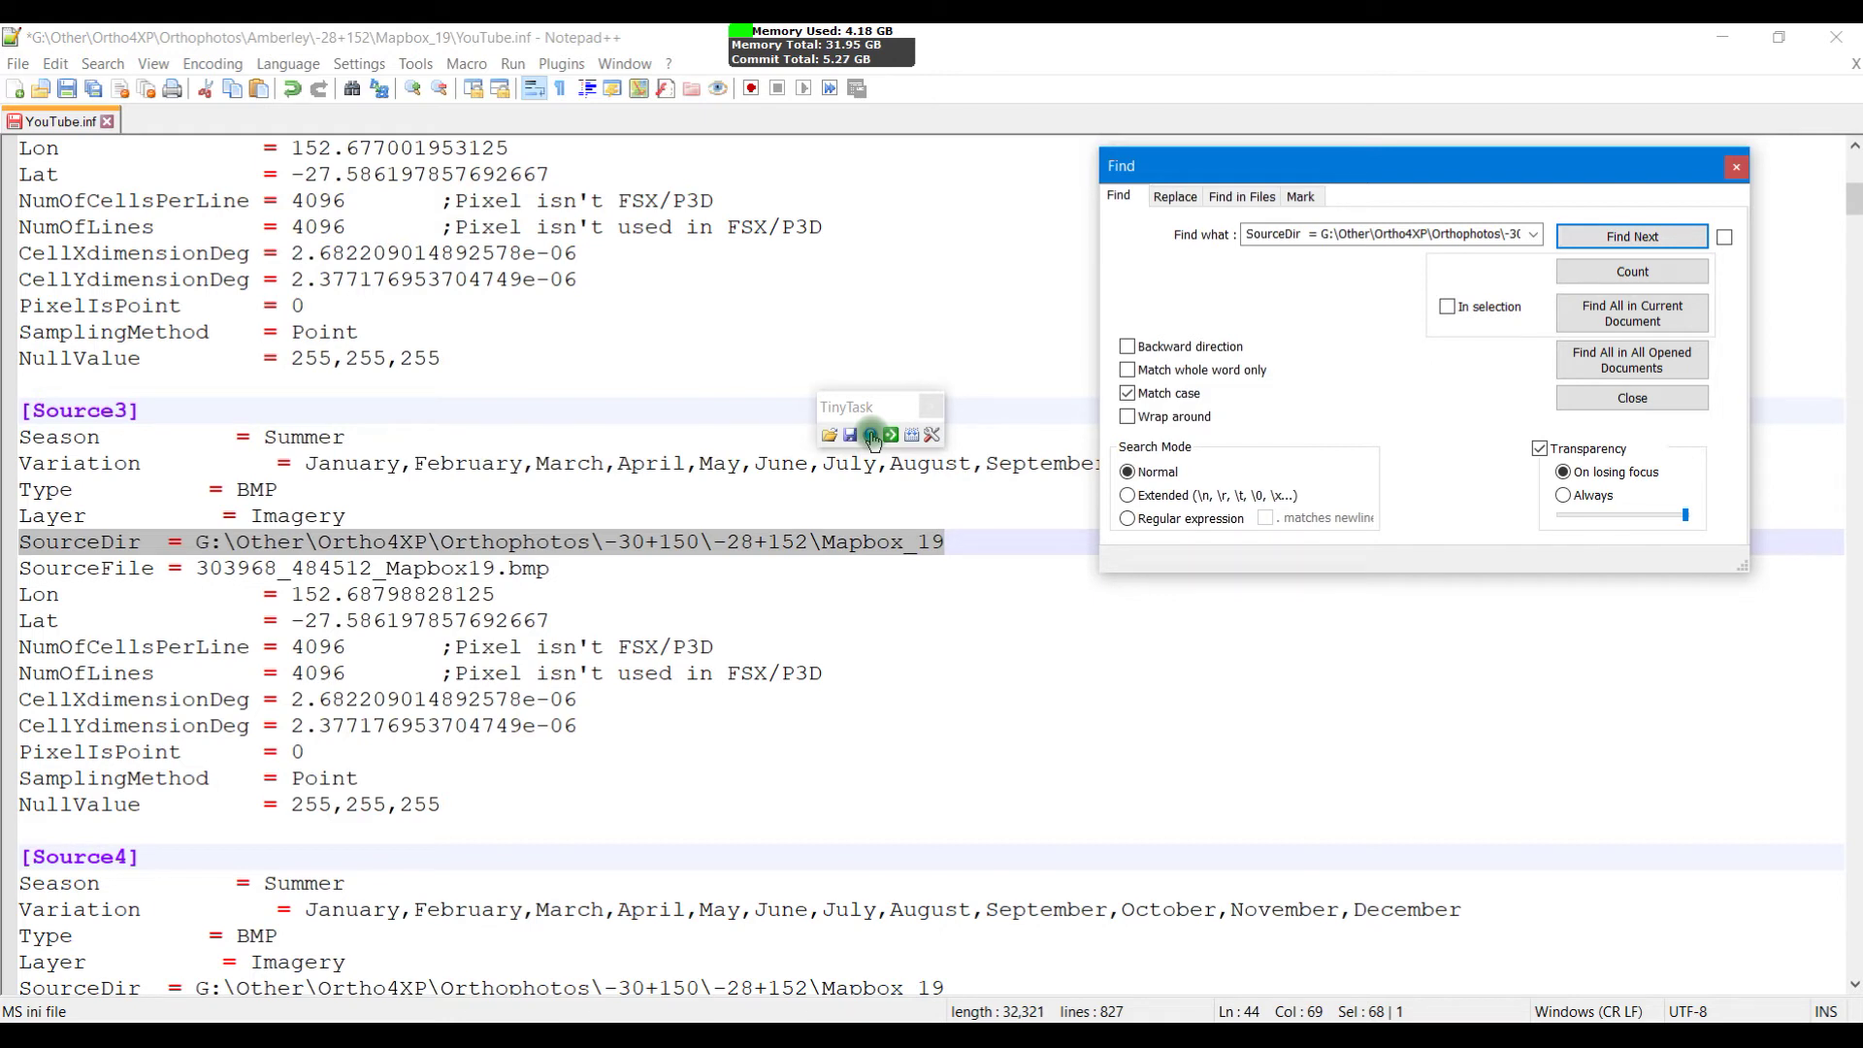
Step: Set TinyTask's number of playback loops to 44
{"action": "left_click", "coordinate": [932, 435]}
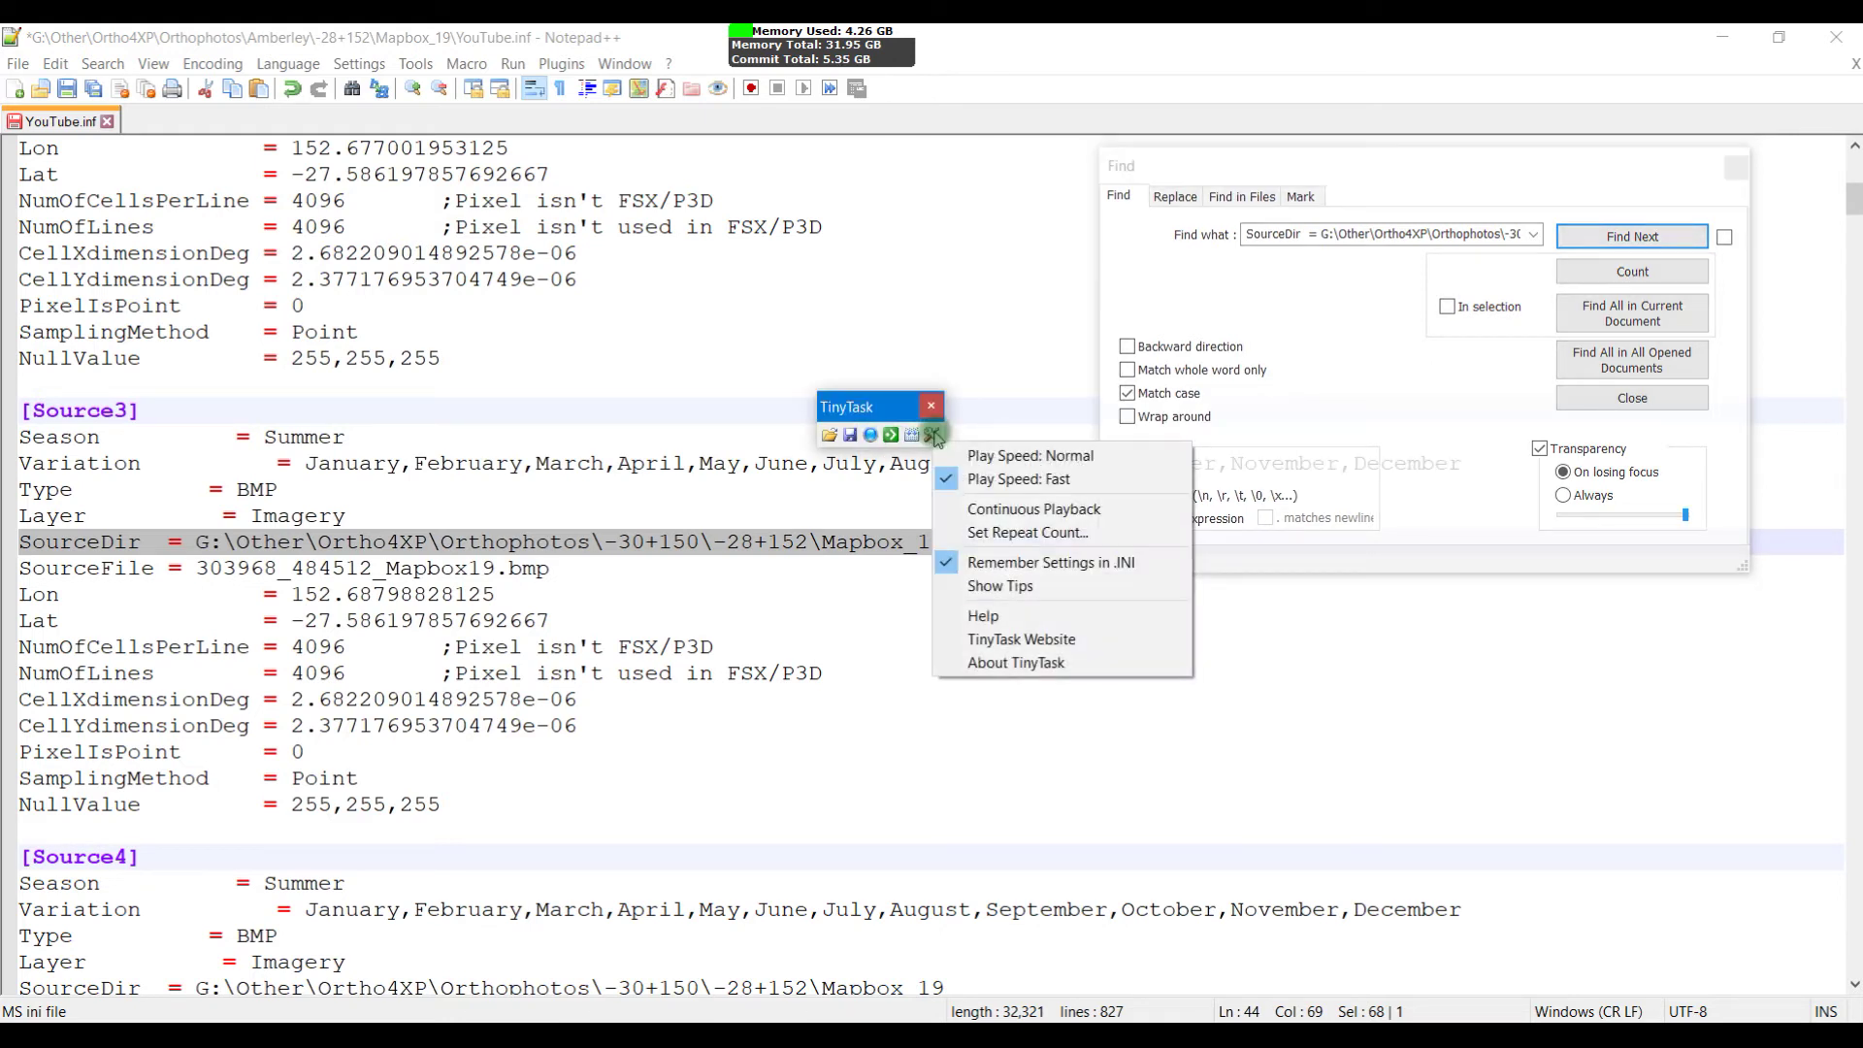
{"action": "left_click", "coordinate": [978, 533]}
{"action": "type", "text": "44"}
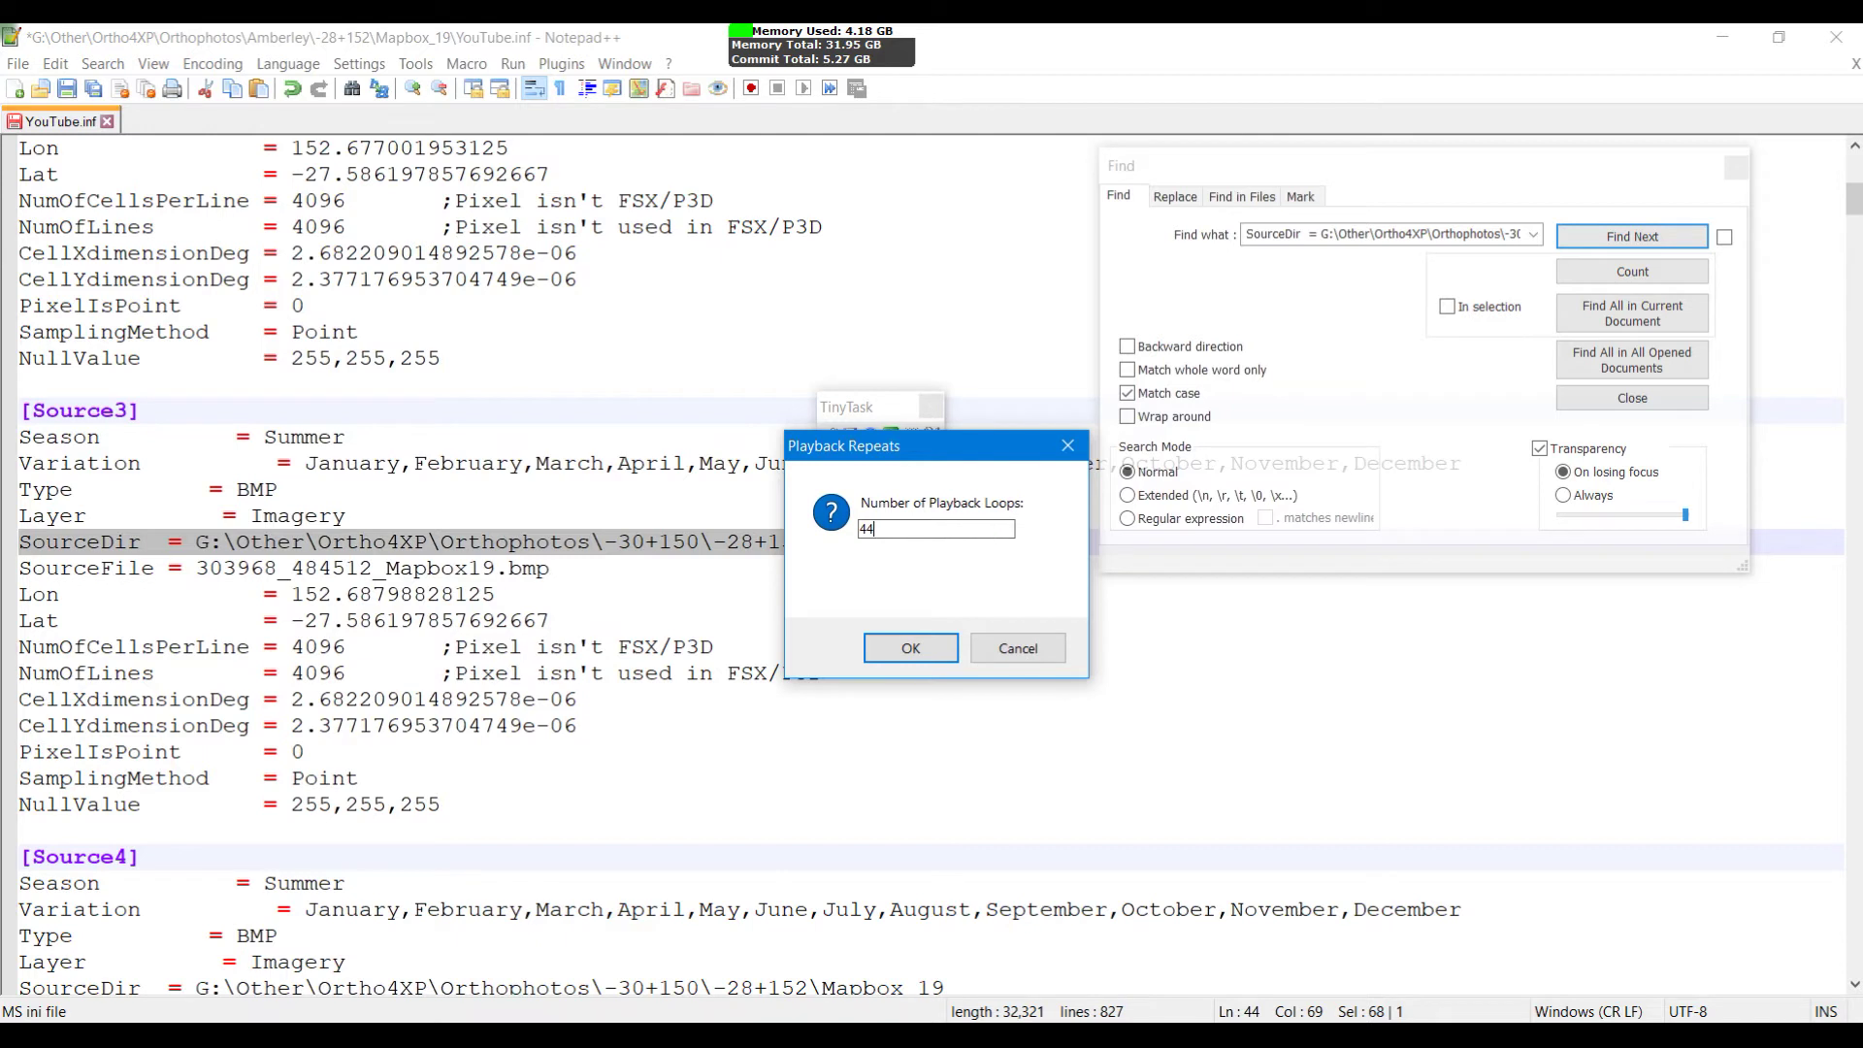
{"action": "left_click", "coordinate": [904, 644]}
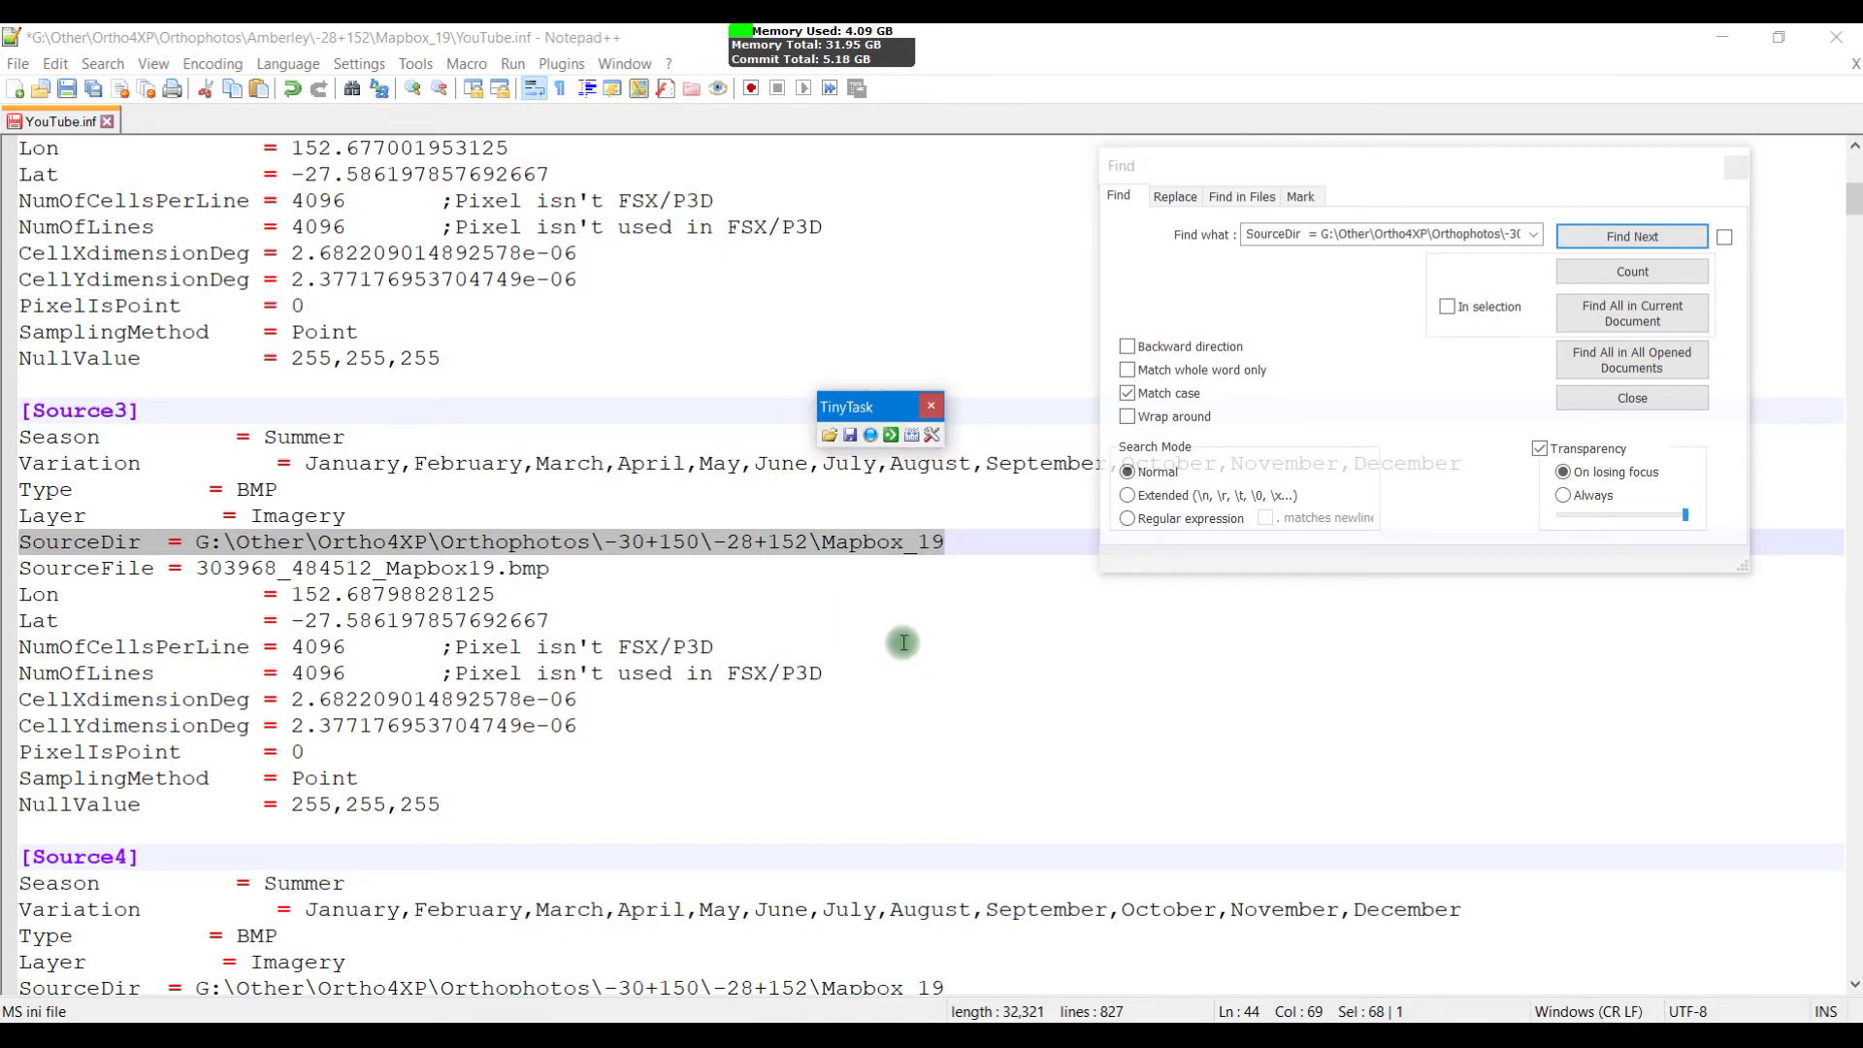
Step: Record a TinyTask macro that replaces [Source3]'s found SourceDir line with the copied Amberley line and finds the next match
{"action": "left_click", "coordinate": [872, 438]}
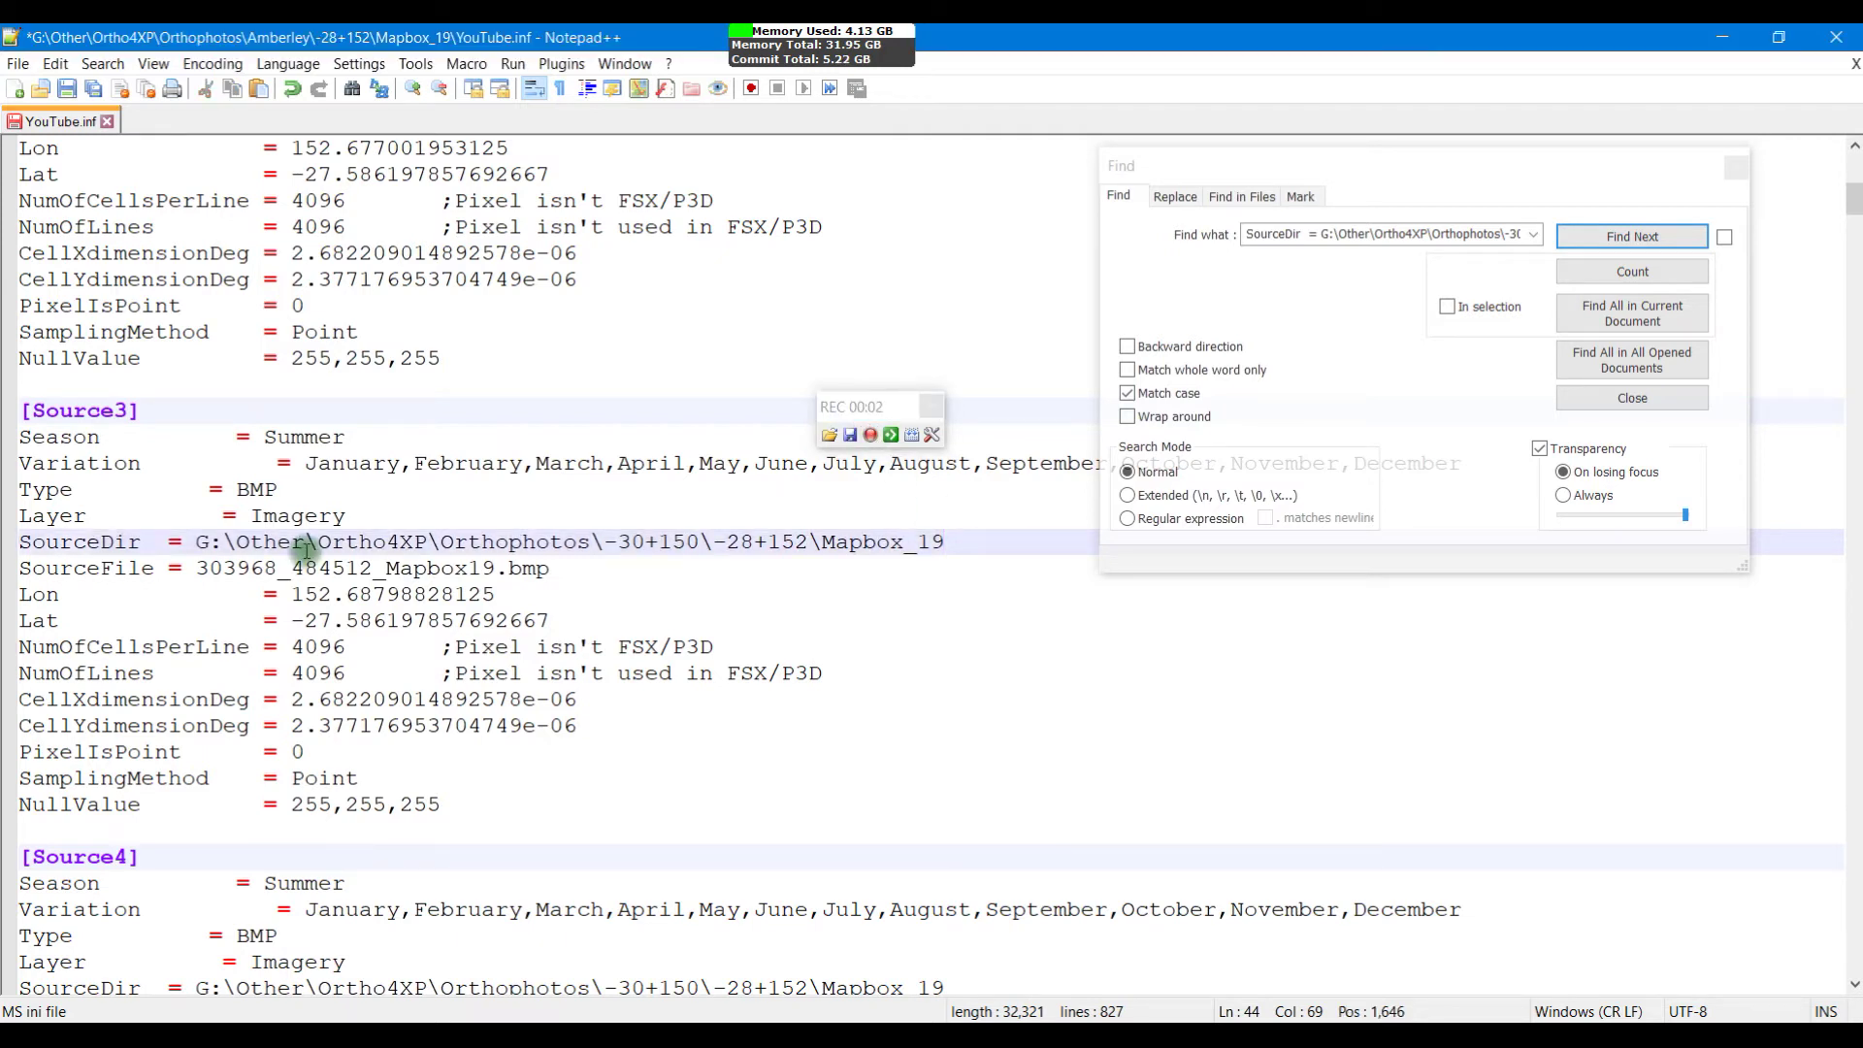
{"action": "left_click", "coordinate": [24, 543], "text": "shift"}
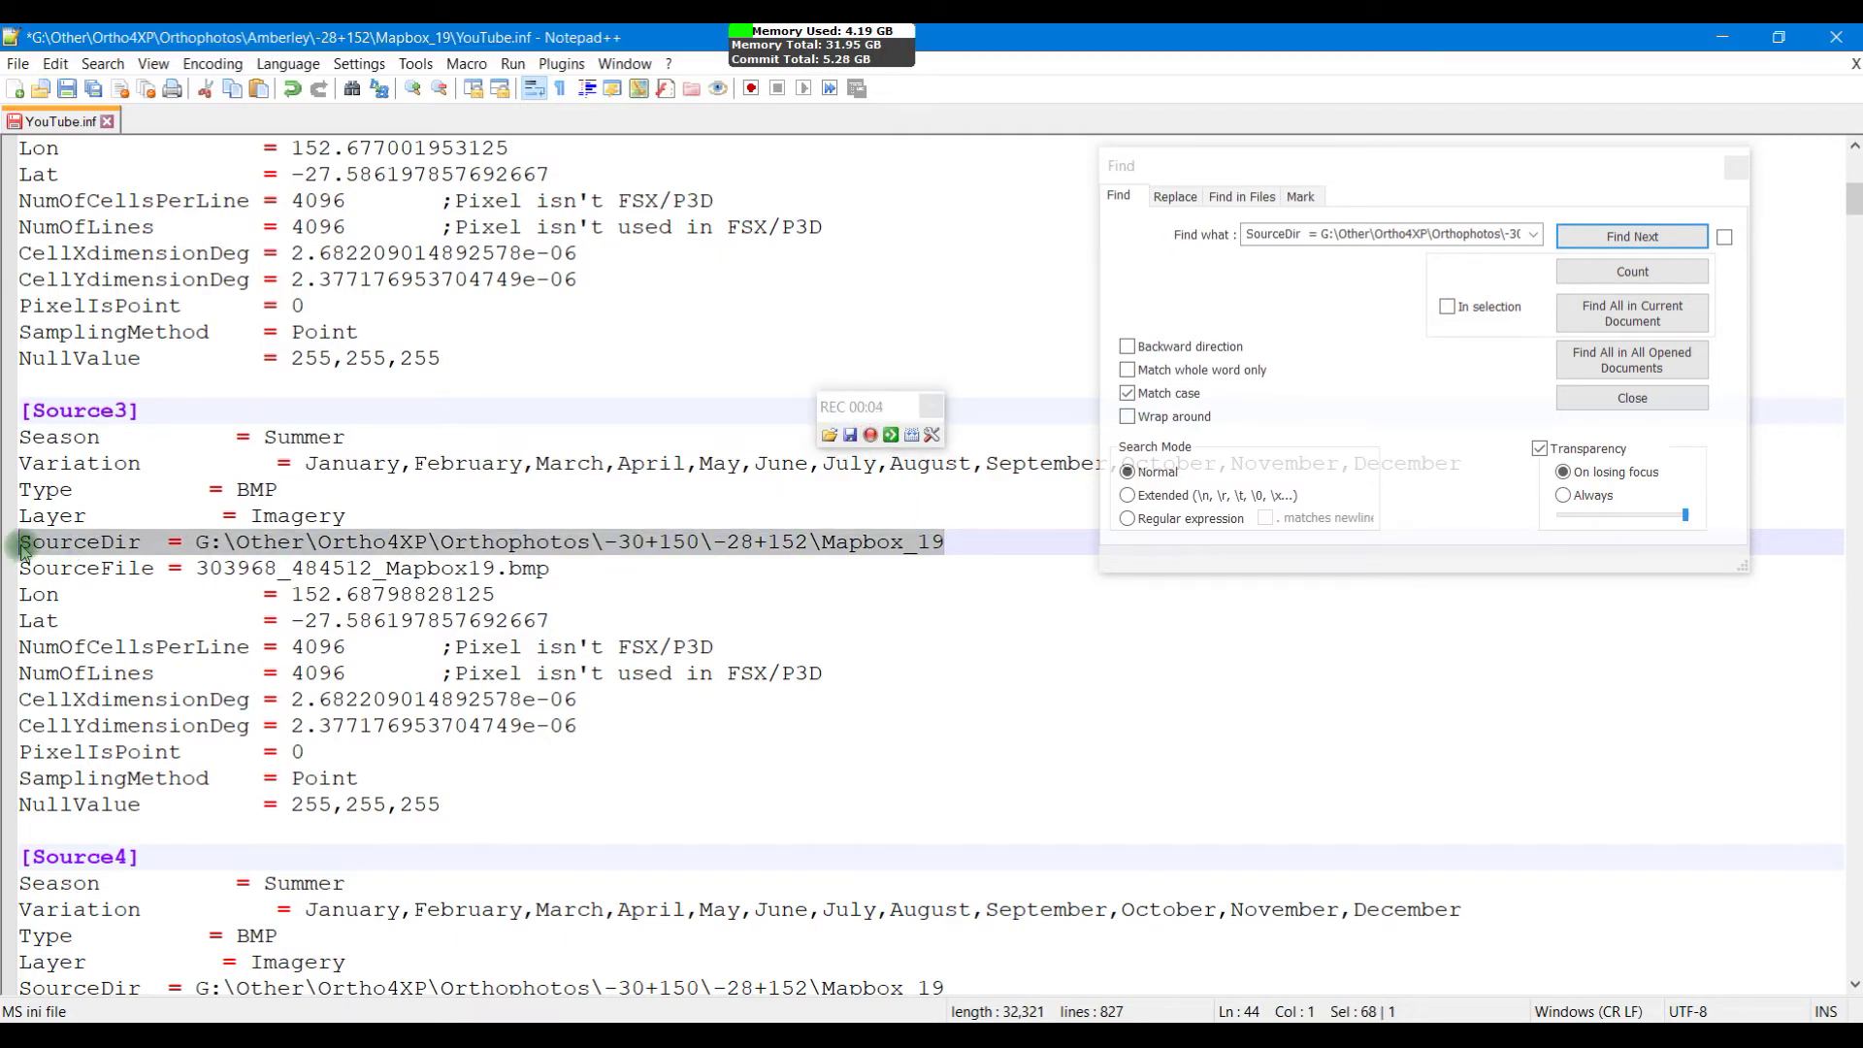
{"action": "key", "text": "ctrl+v"}
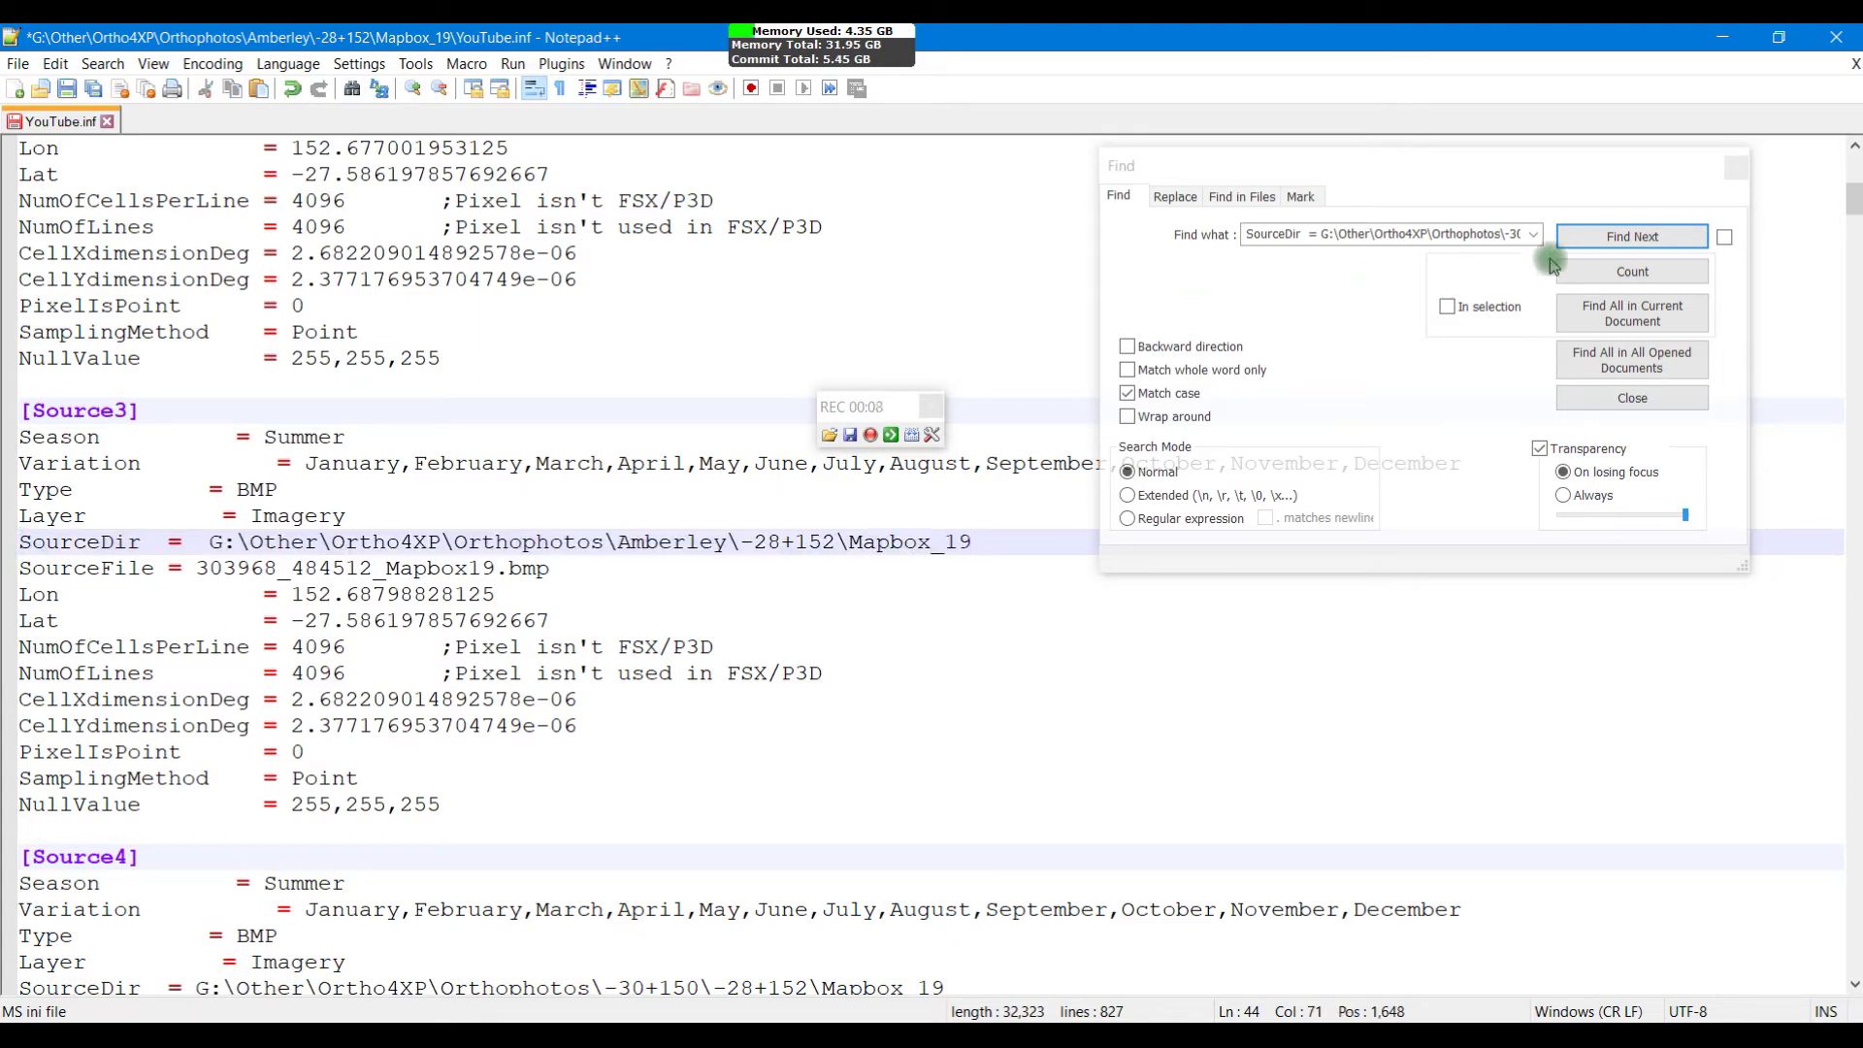
{"action": "left_click", "coordinate": [1614, 238]}
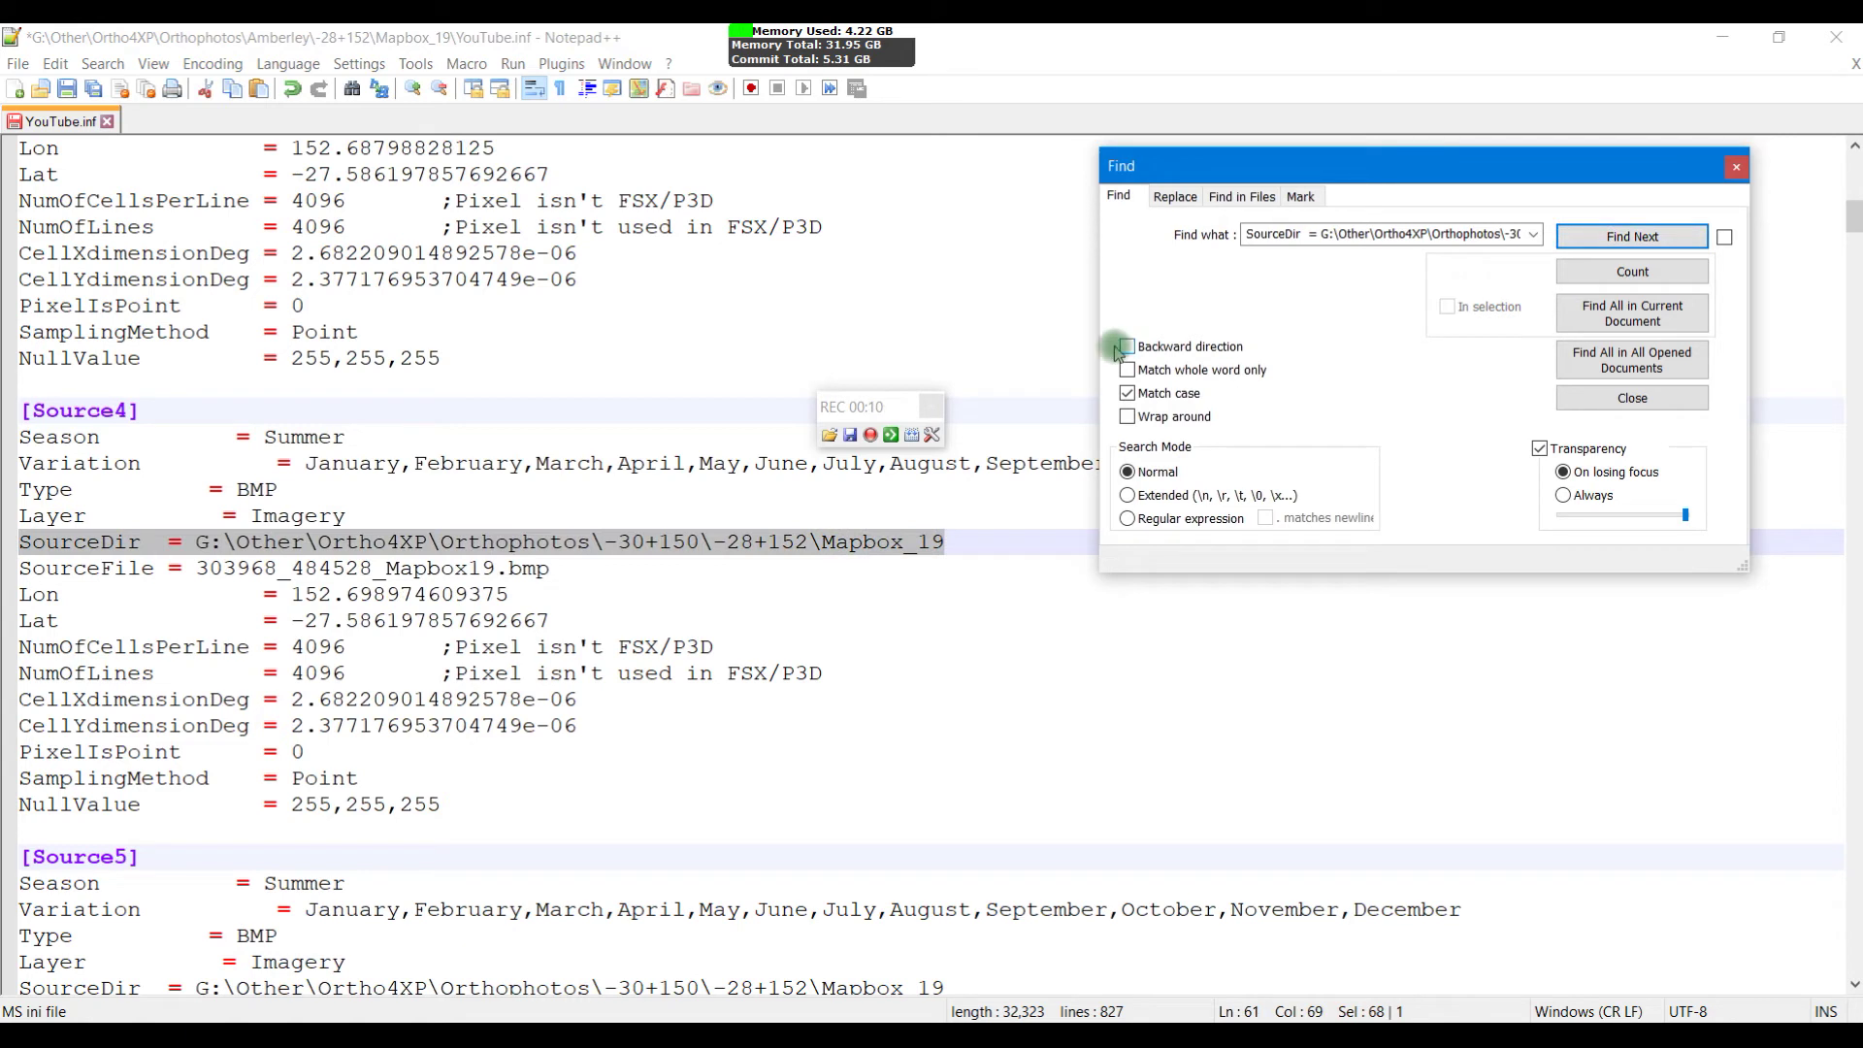
{"action": "left_click", "coordinate": [871, 436]}
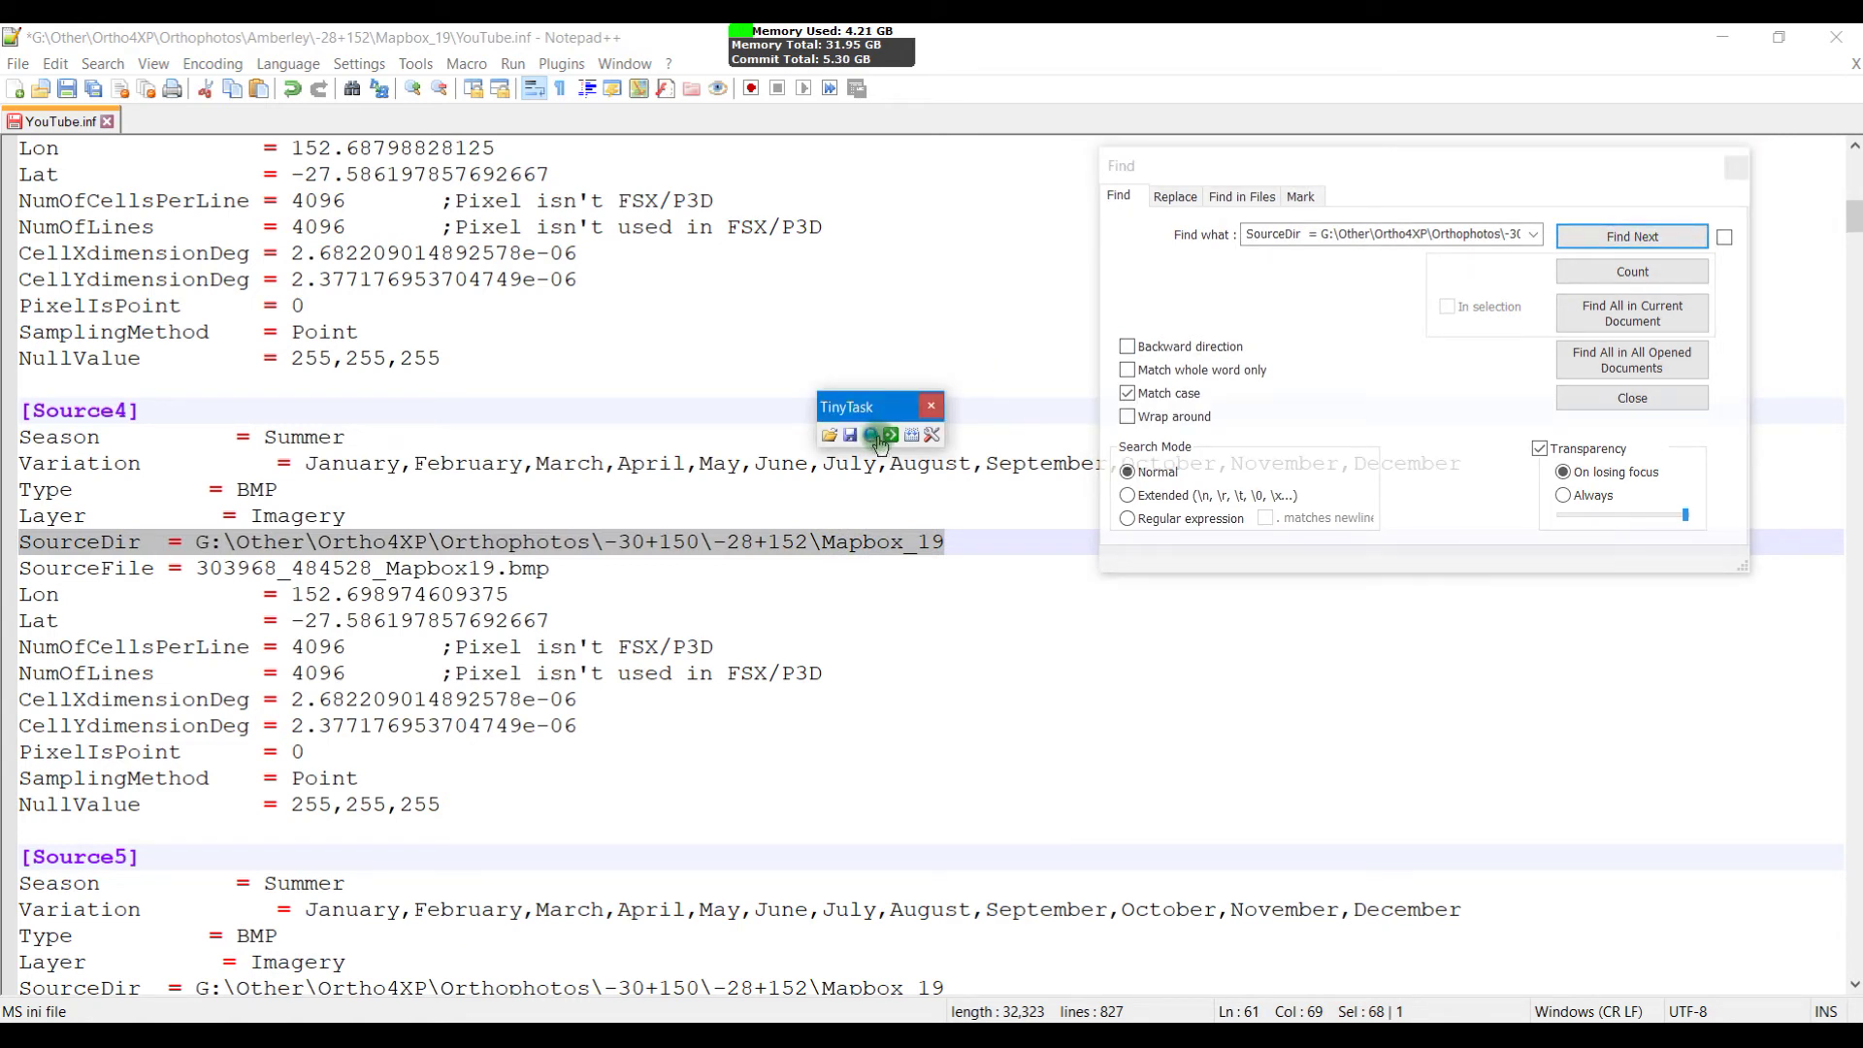
Step: Play back the macro to replace the SourceDir lines from [Source4] onward, and check the last sources and the [Destination] section
{"action": "left_click", "coordinate": [891, 436]}
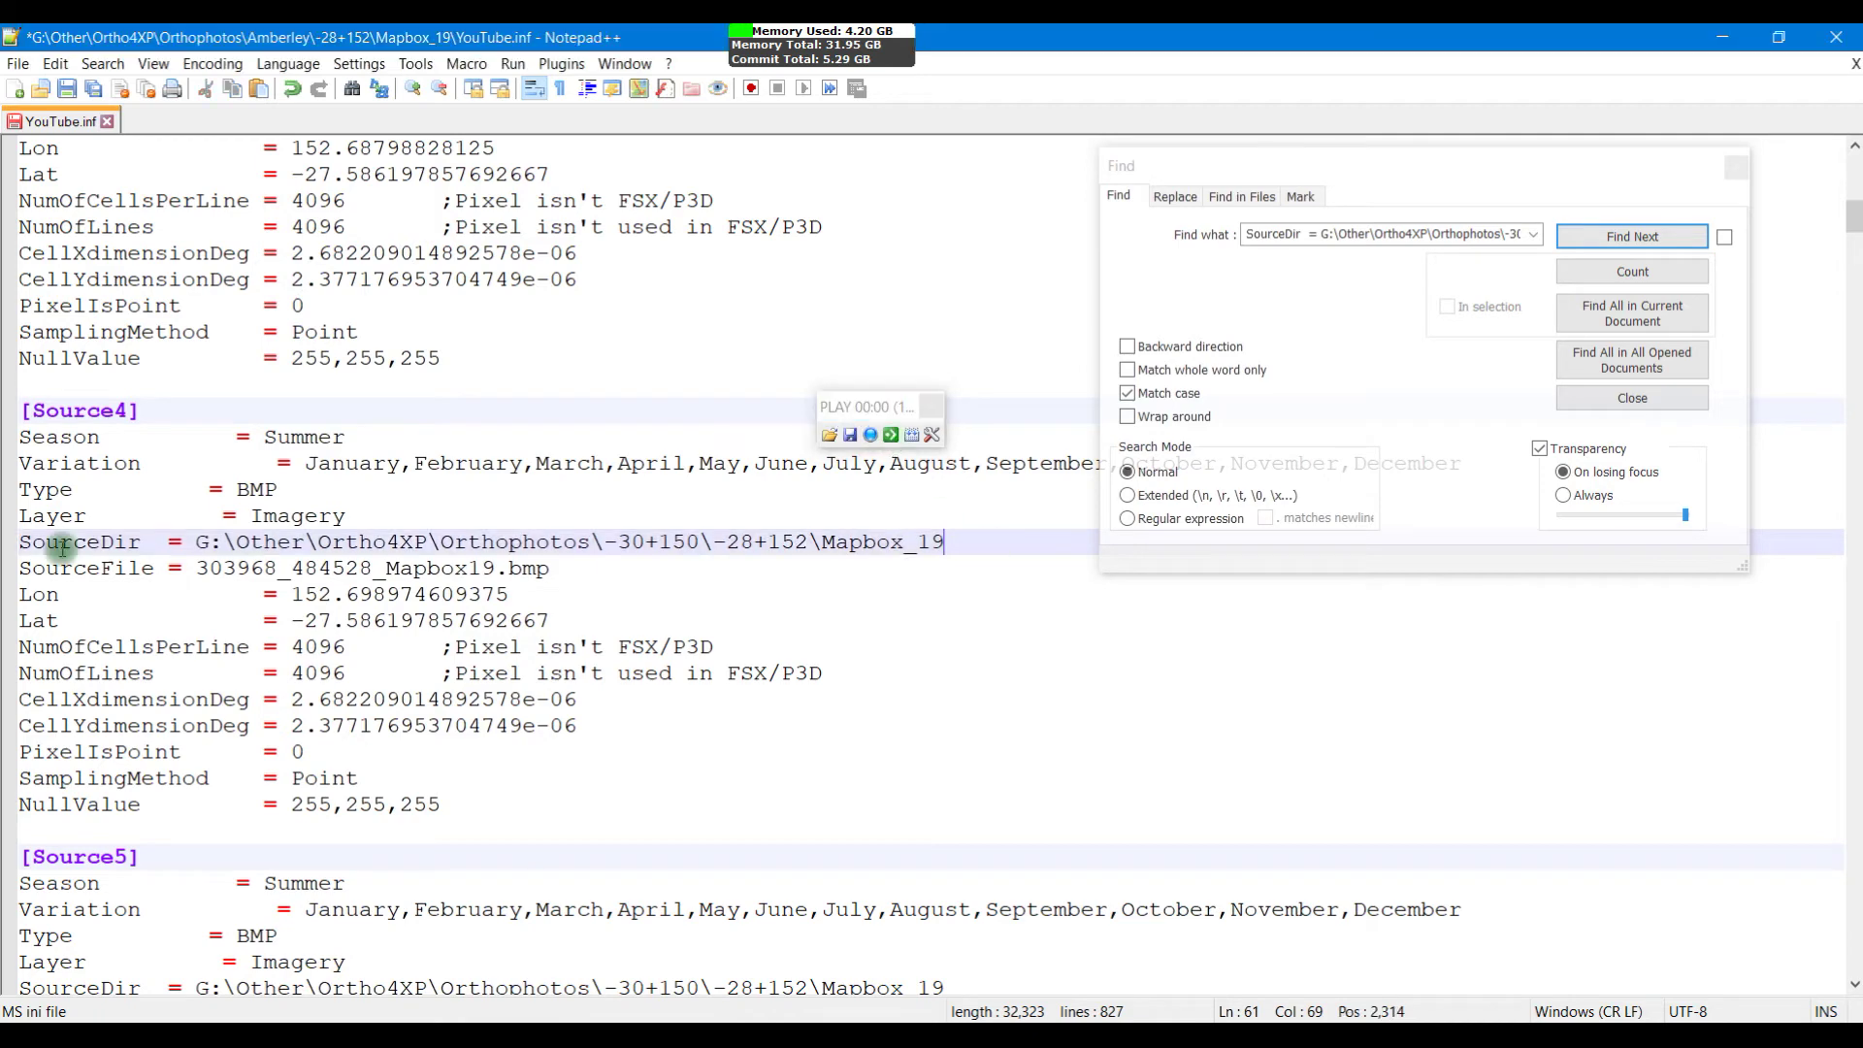
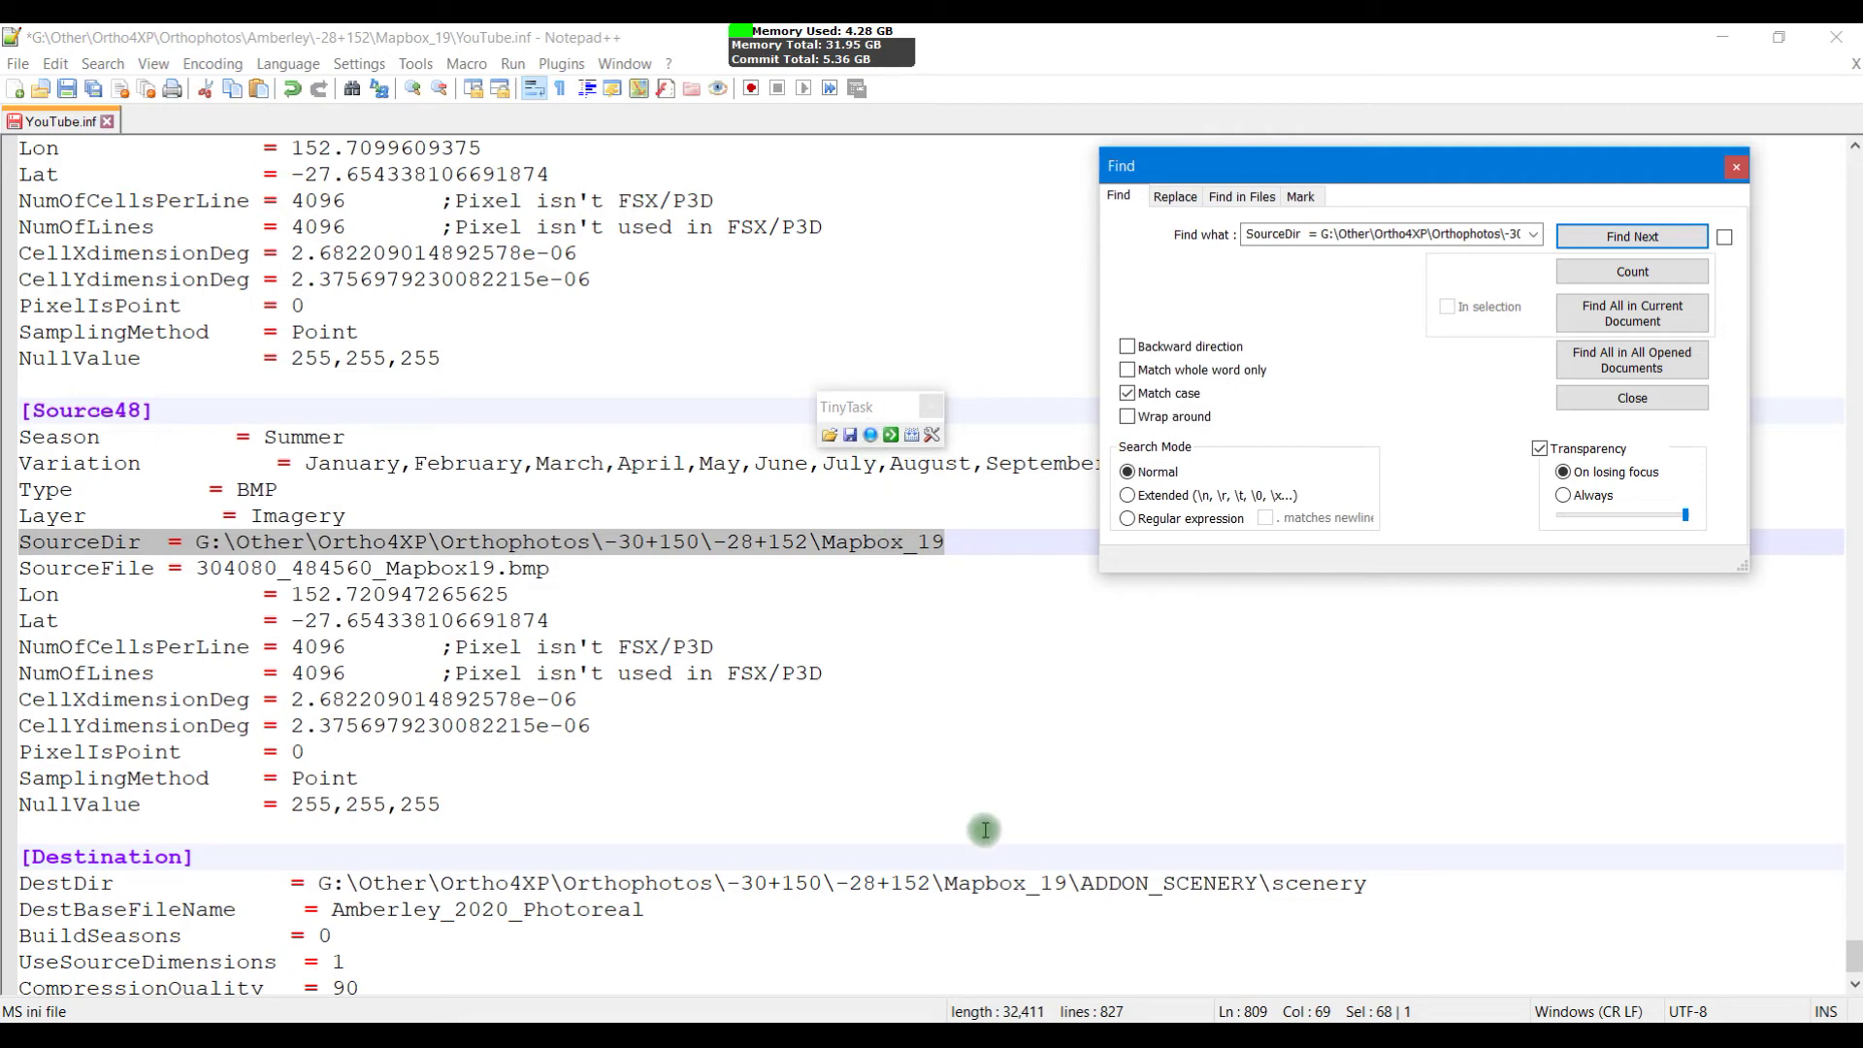
{"action": "left_click", "coordinate": [1004, 886]}
{"action": "scroll", "coordinate": [999, 886], "scroll_direction": "down", "scroll_amount": 1}
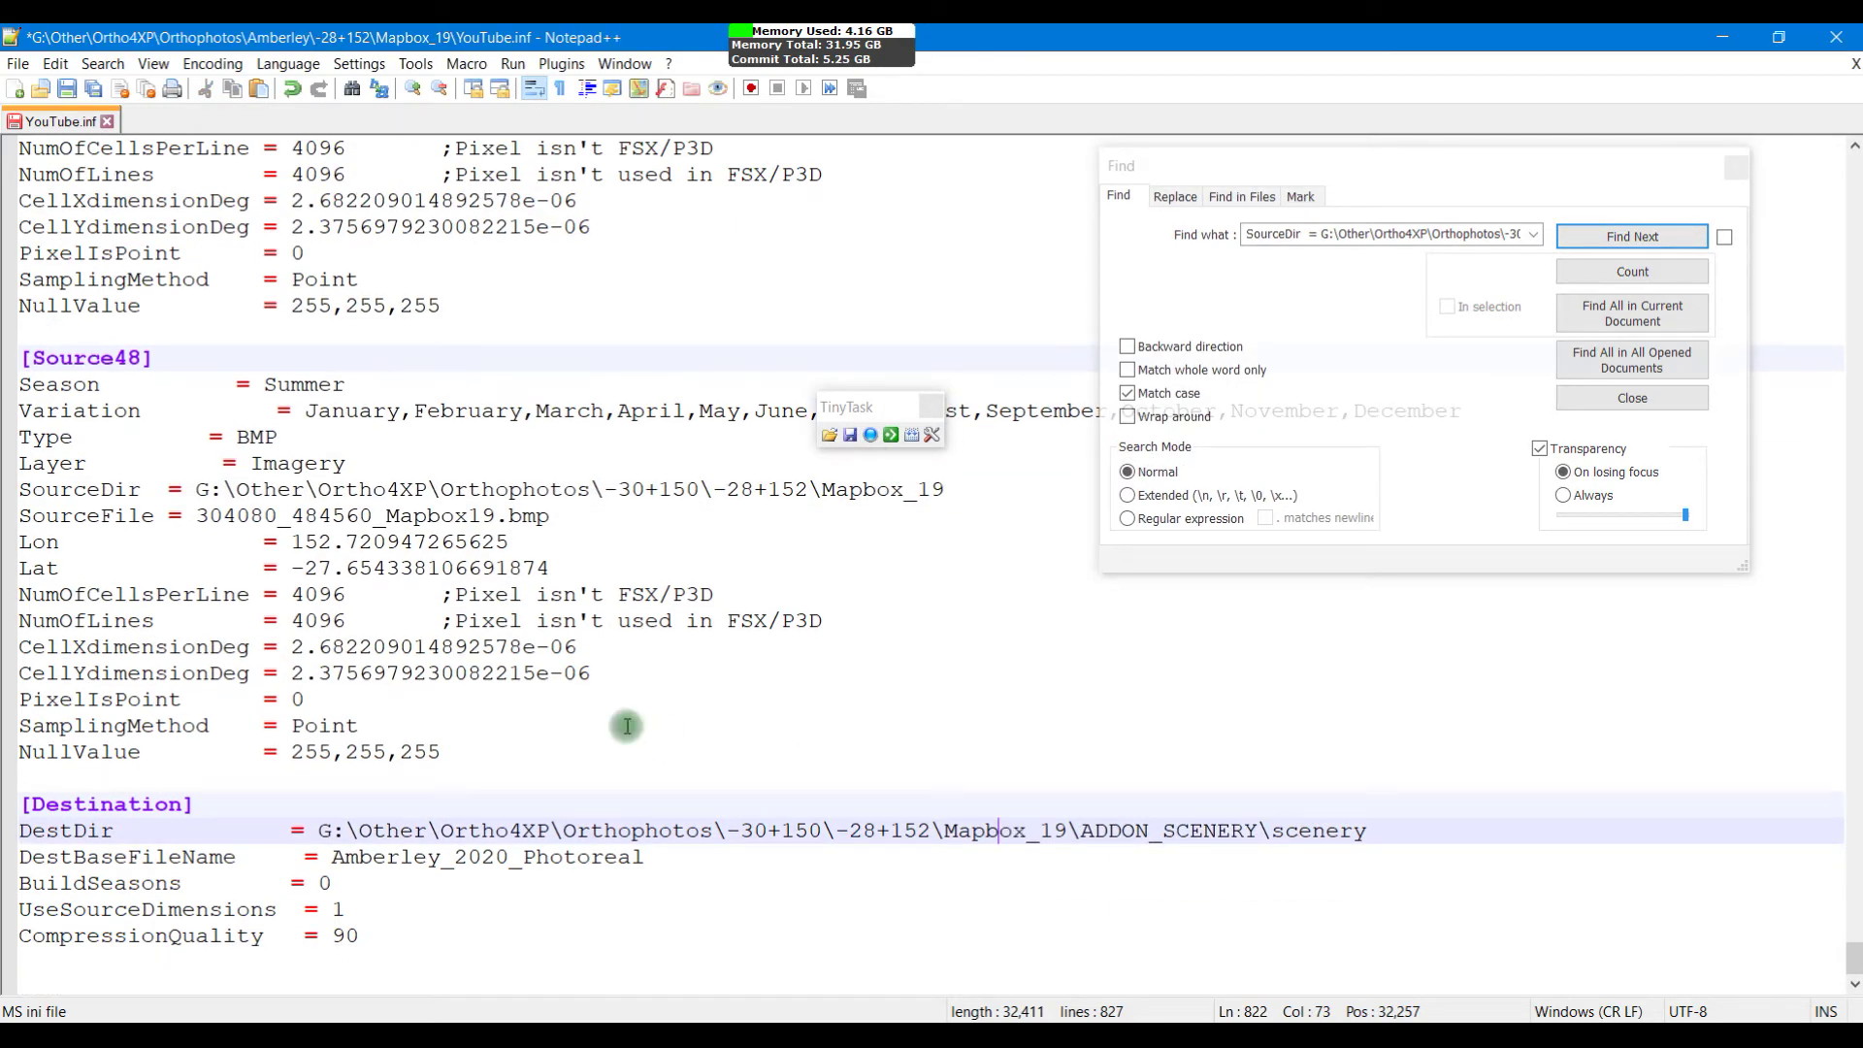
{"action": "scroll", "coordinate": [619, 713], "scroll_direction": "up", "scroll_amount": 5}
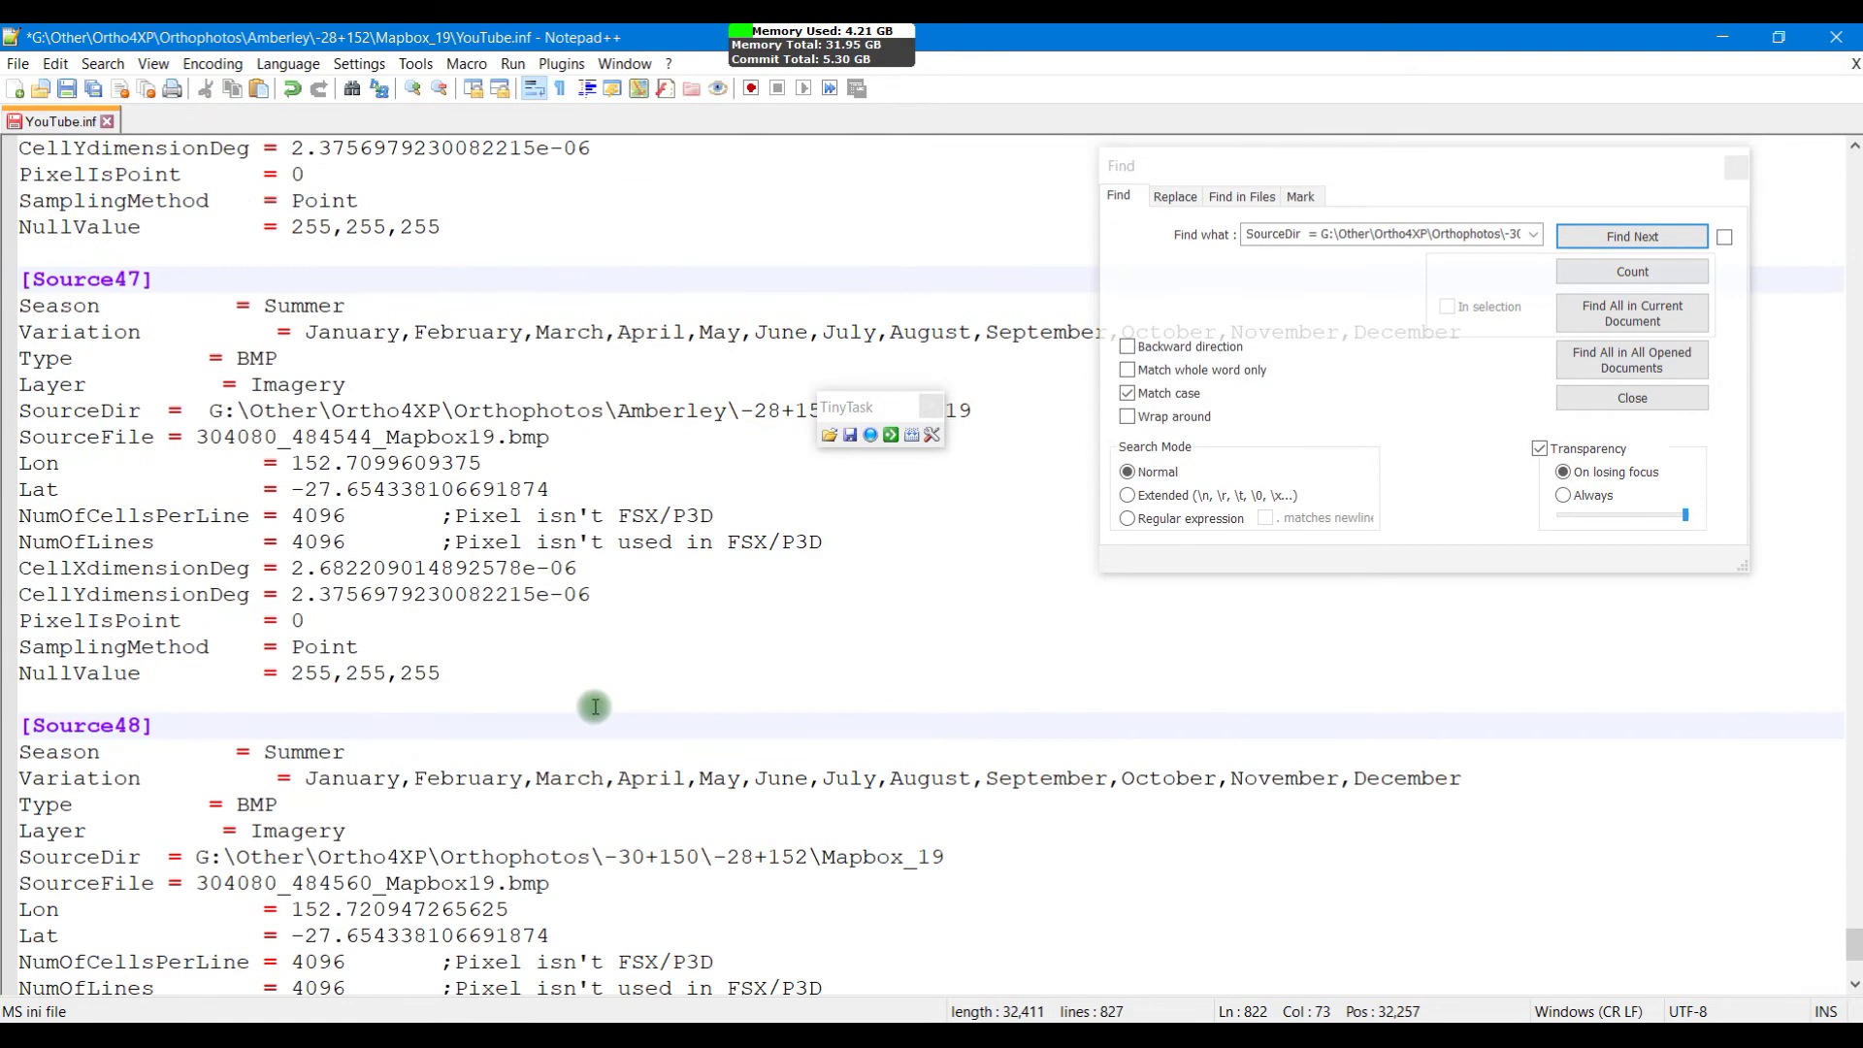
Step: Replace [Source48]'s SourceDir line with a copy of [Source47]'s line that has the Amberley path
{"action": "left_click", "coordinate": [949, 858]}
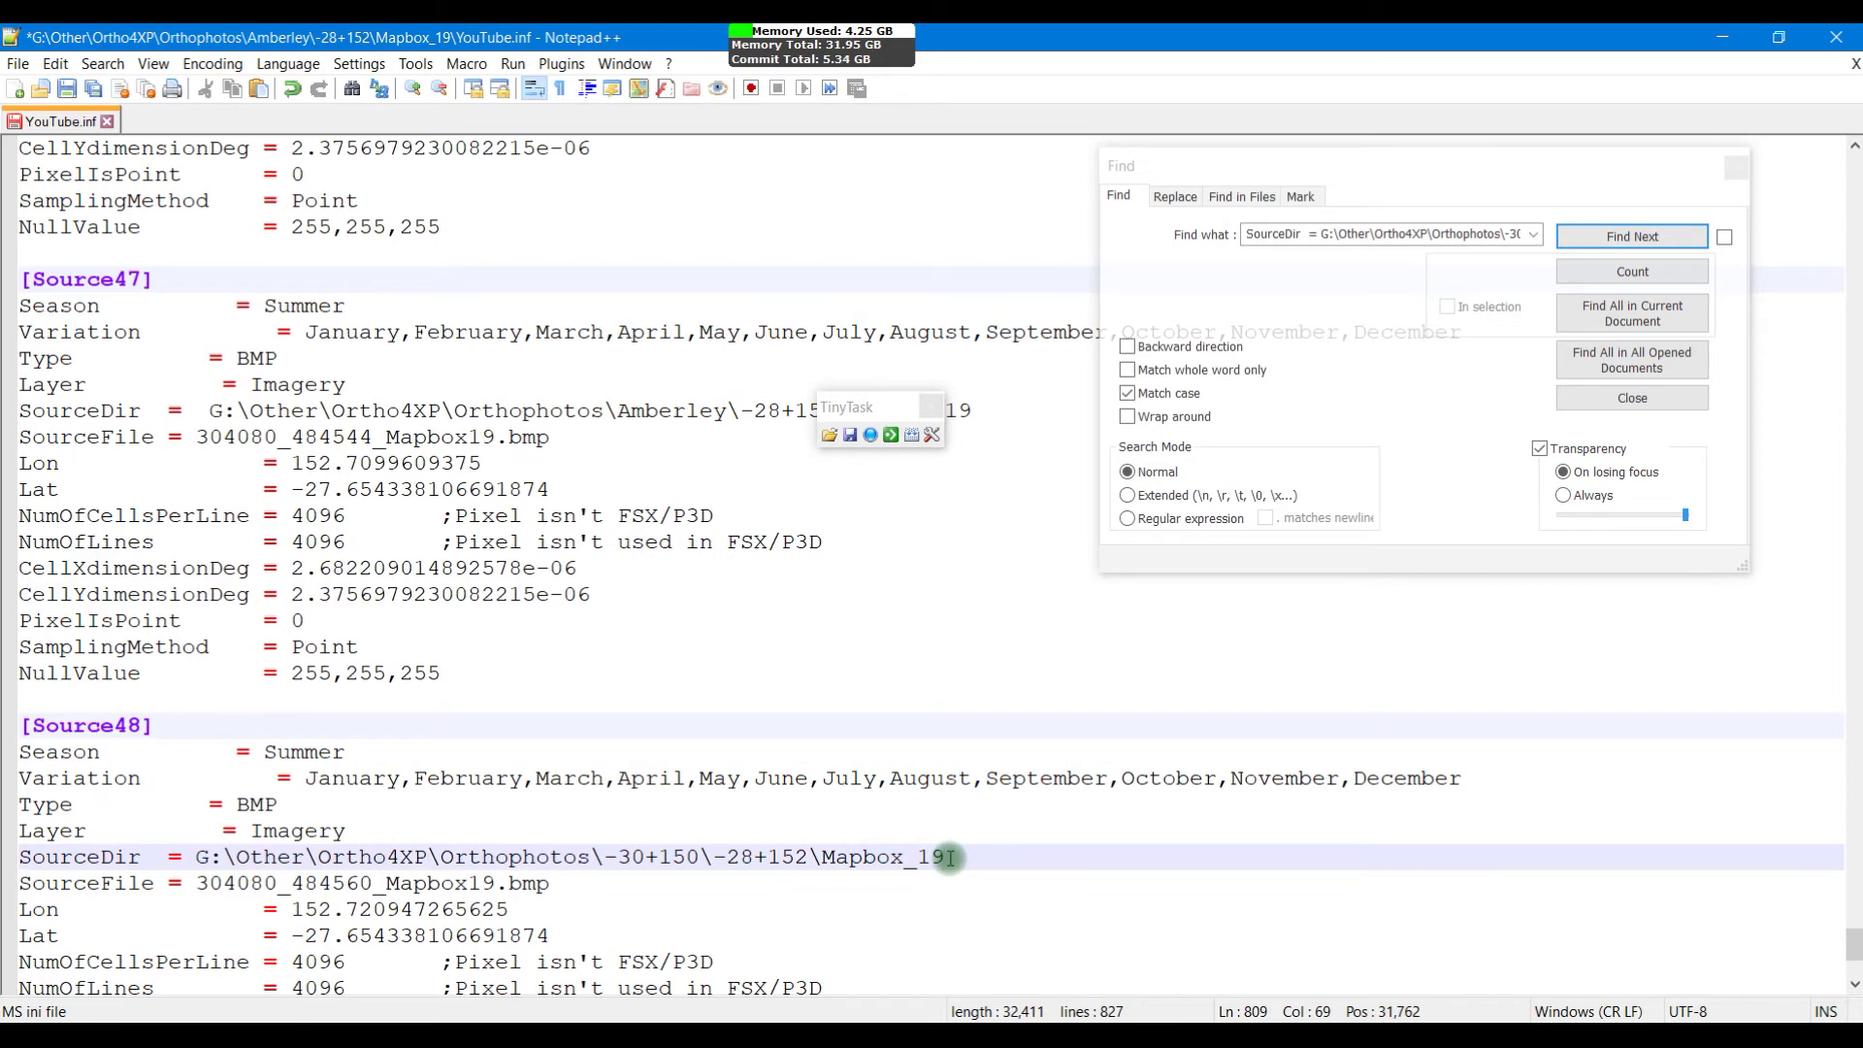
{"action": "scroll", "coordinate": [667, 556], "scroll_direction": "up", "scroll_amount": 4}
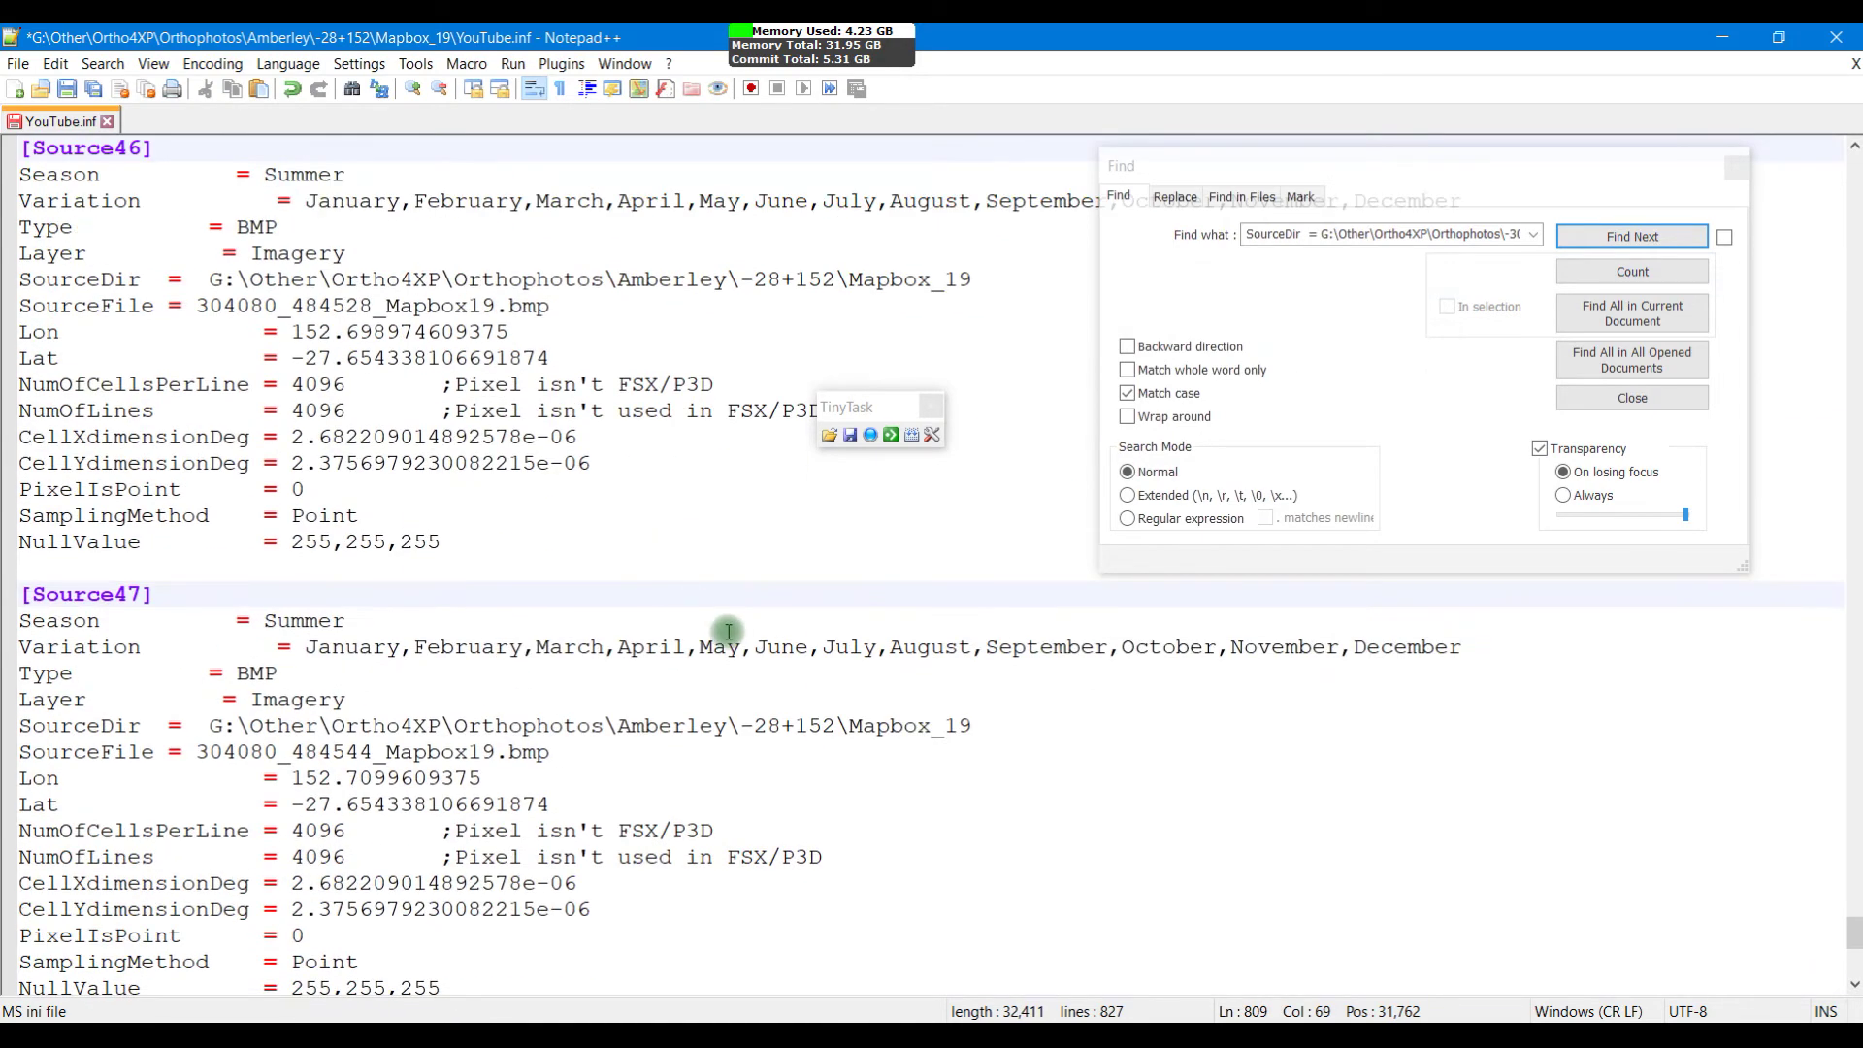
{"action": "left_click_drag", "start_coordinate": [975, 725], "coordinate": [3, 726]}
{"action": "key", "text": "ctrl+c"}
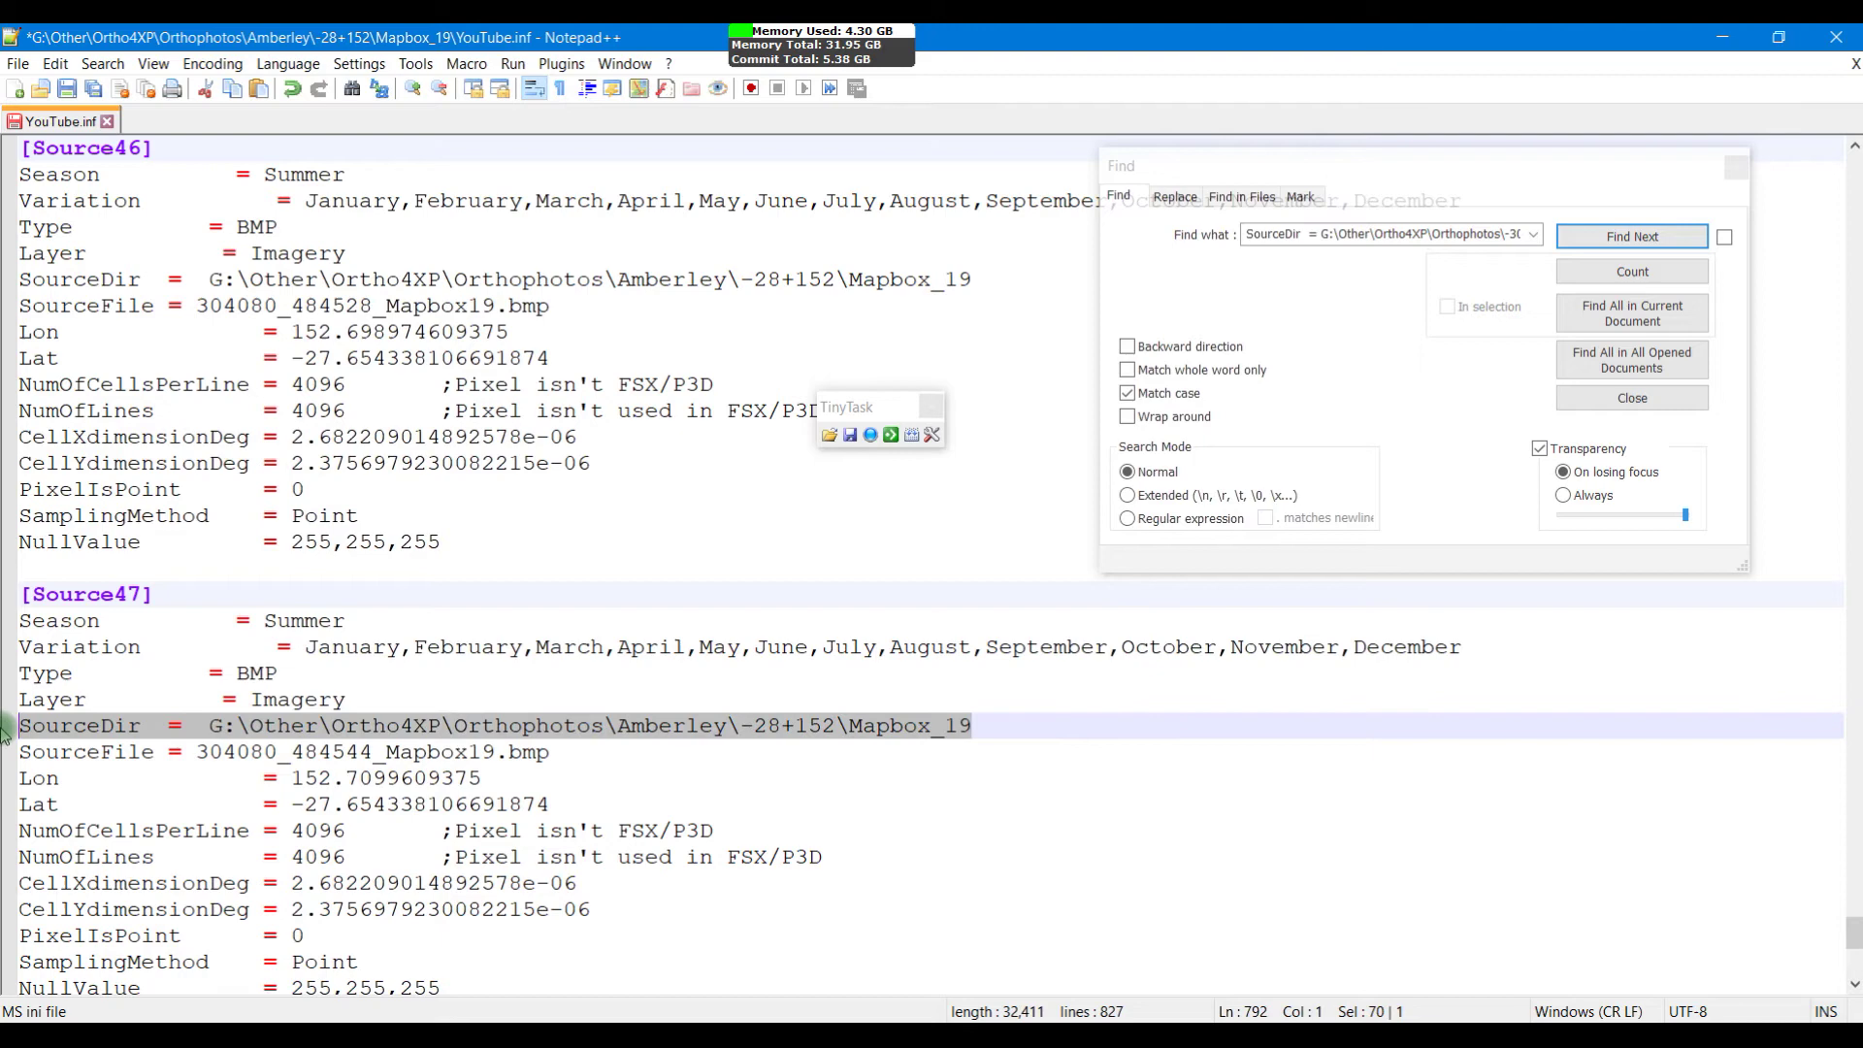
{"action": "scroll", "coordinate": [493, 671], "scroll_direction": "down", "scroll_amount": 9}
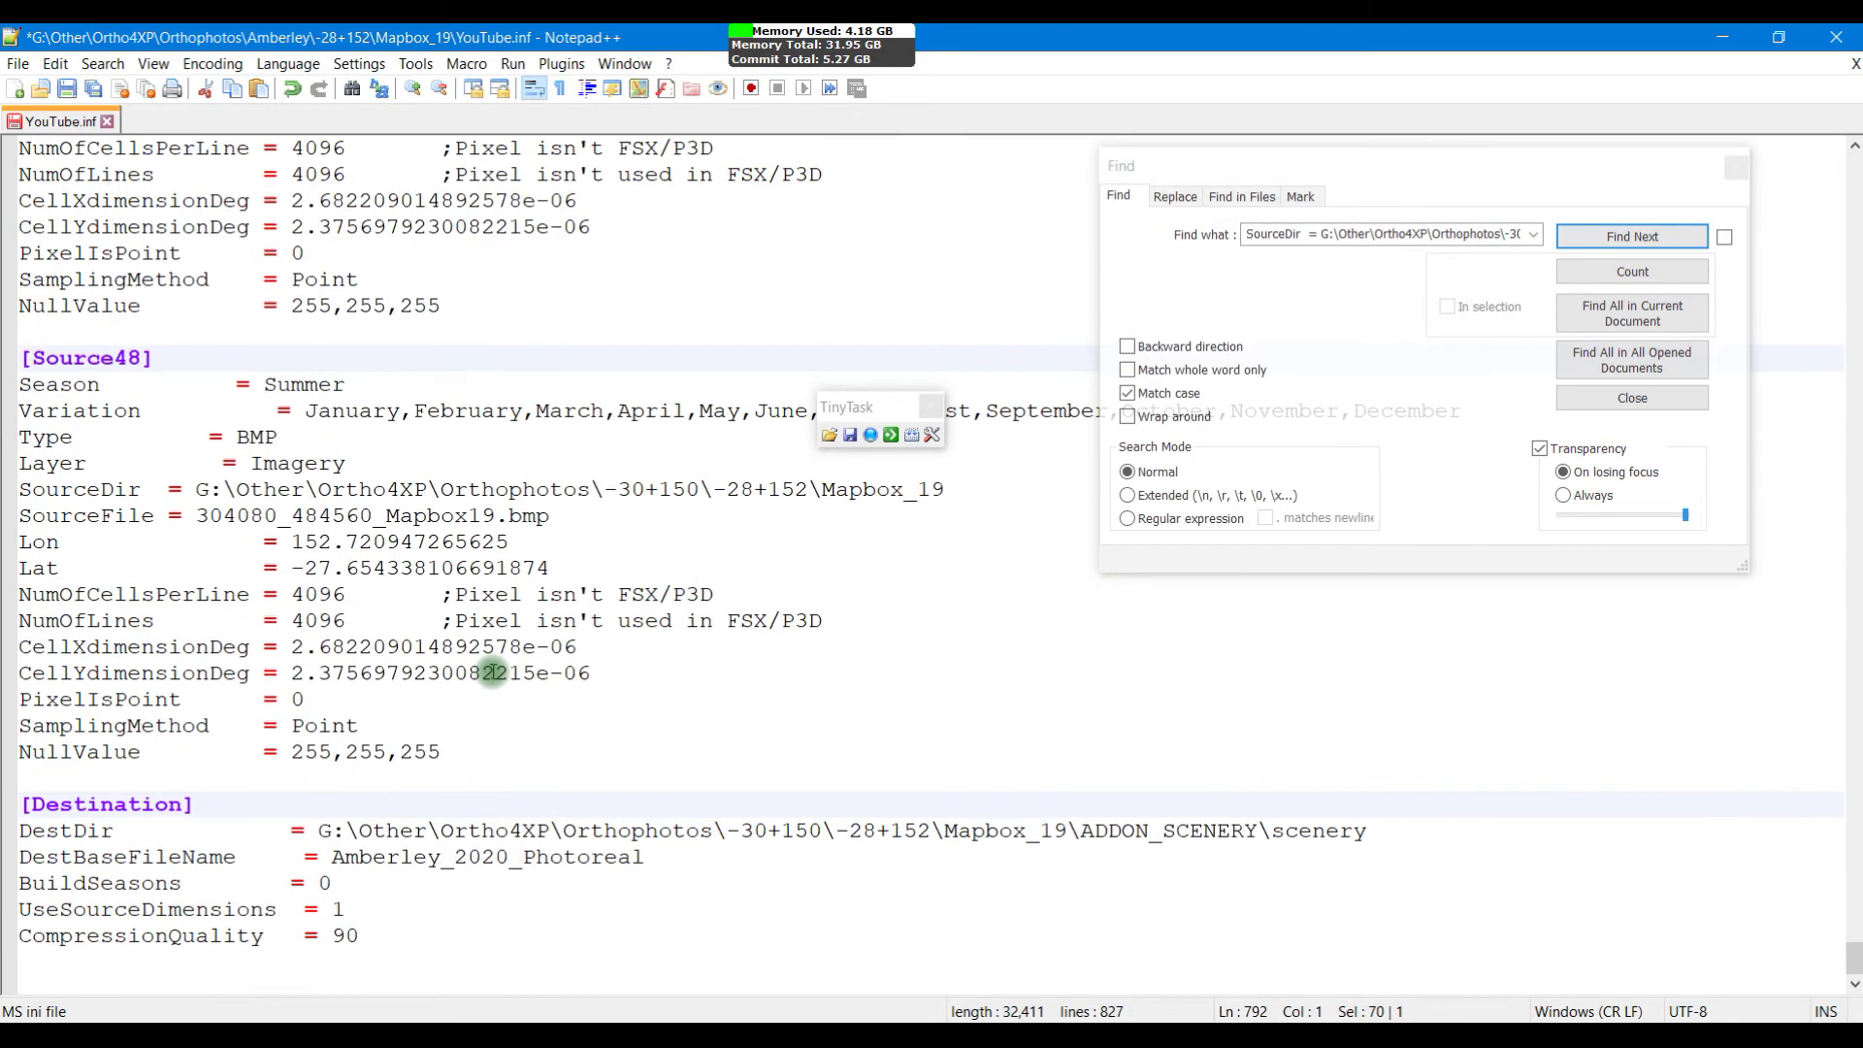
{"action": "scroll", "coordinate": [493, 672], "scroll_direction": "up", "scroll_amount": 2}
{"action": "left_click_drag", "start_coordinate": [980, 646], "coordinate": [4, 648]}
{"action": "key", "text": "ctrl+v"}
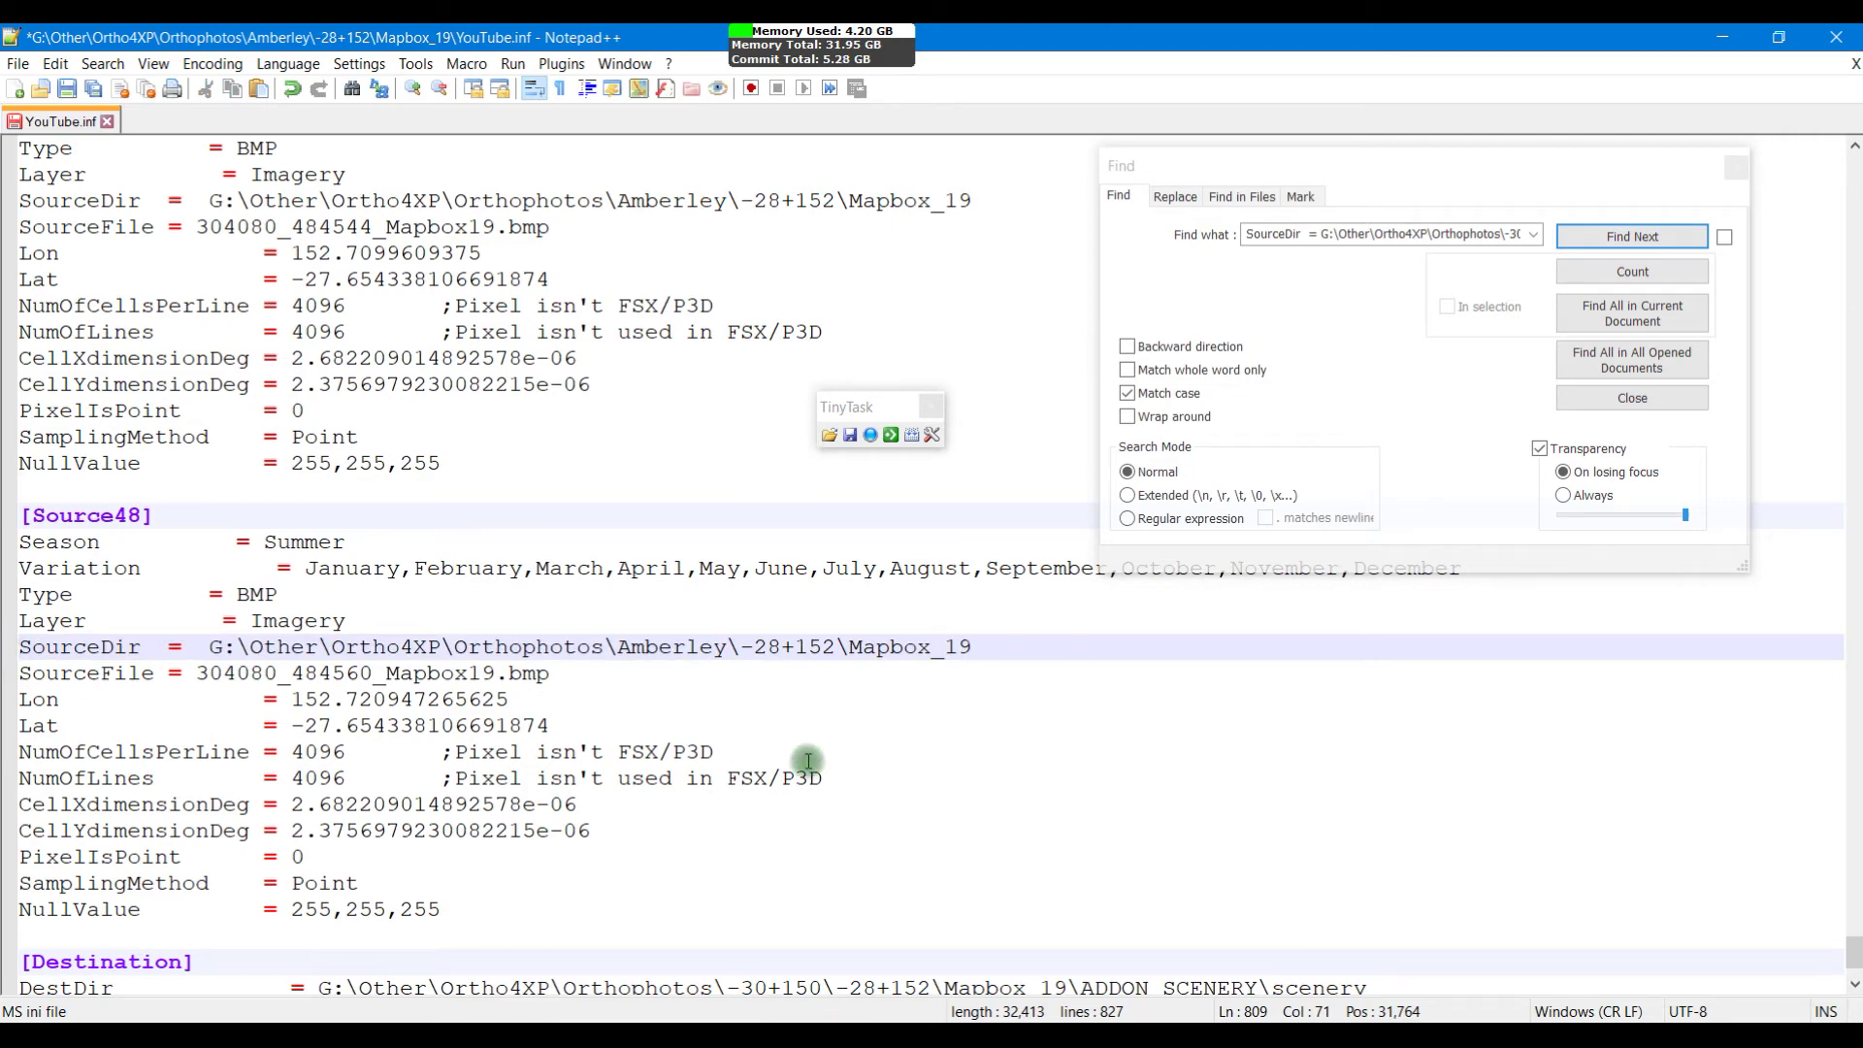
{"action": "scroll", "coordinate": [809, 760], "scroll_direction": "down", "scroll_amount": 2}
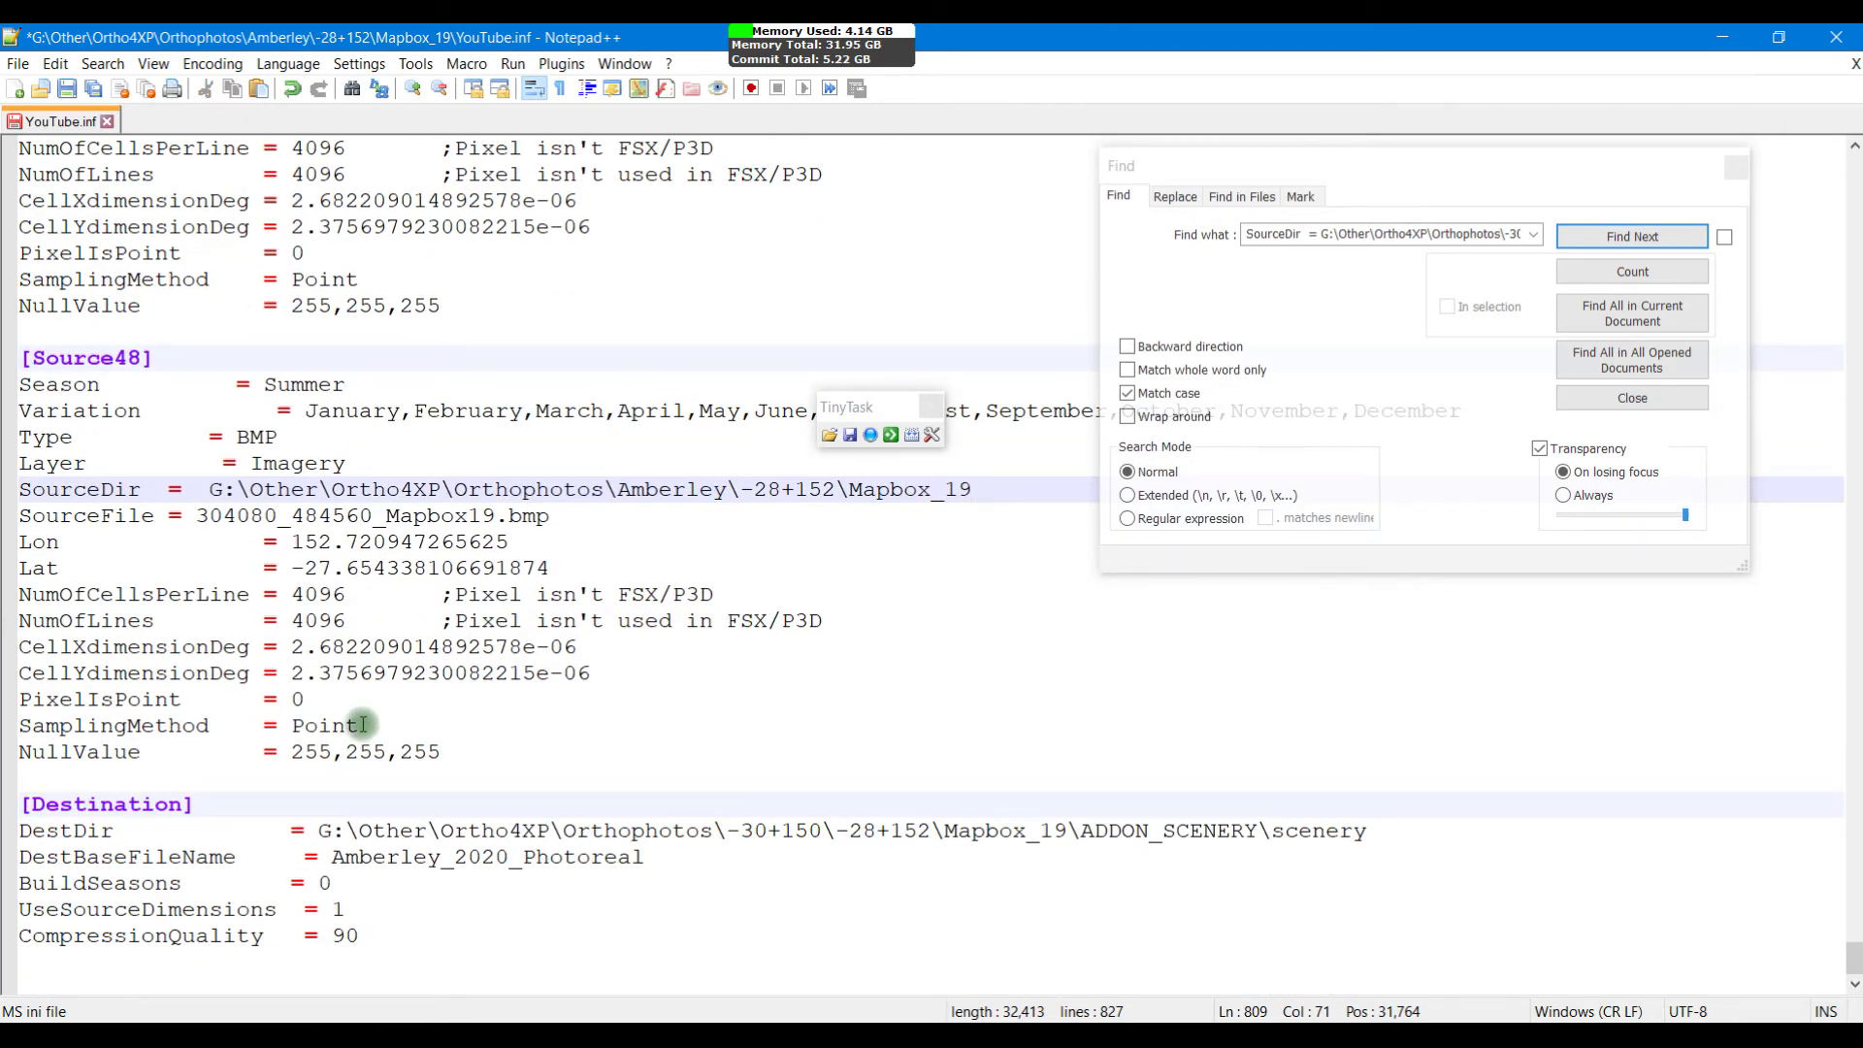
Step: Examine the DestBaseFileName entry in the [Destination] section and review the sources back up to the [Source] header
{"action": "left_click", "coordinate": [364, 726]}
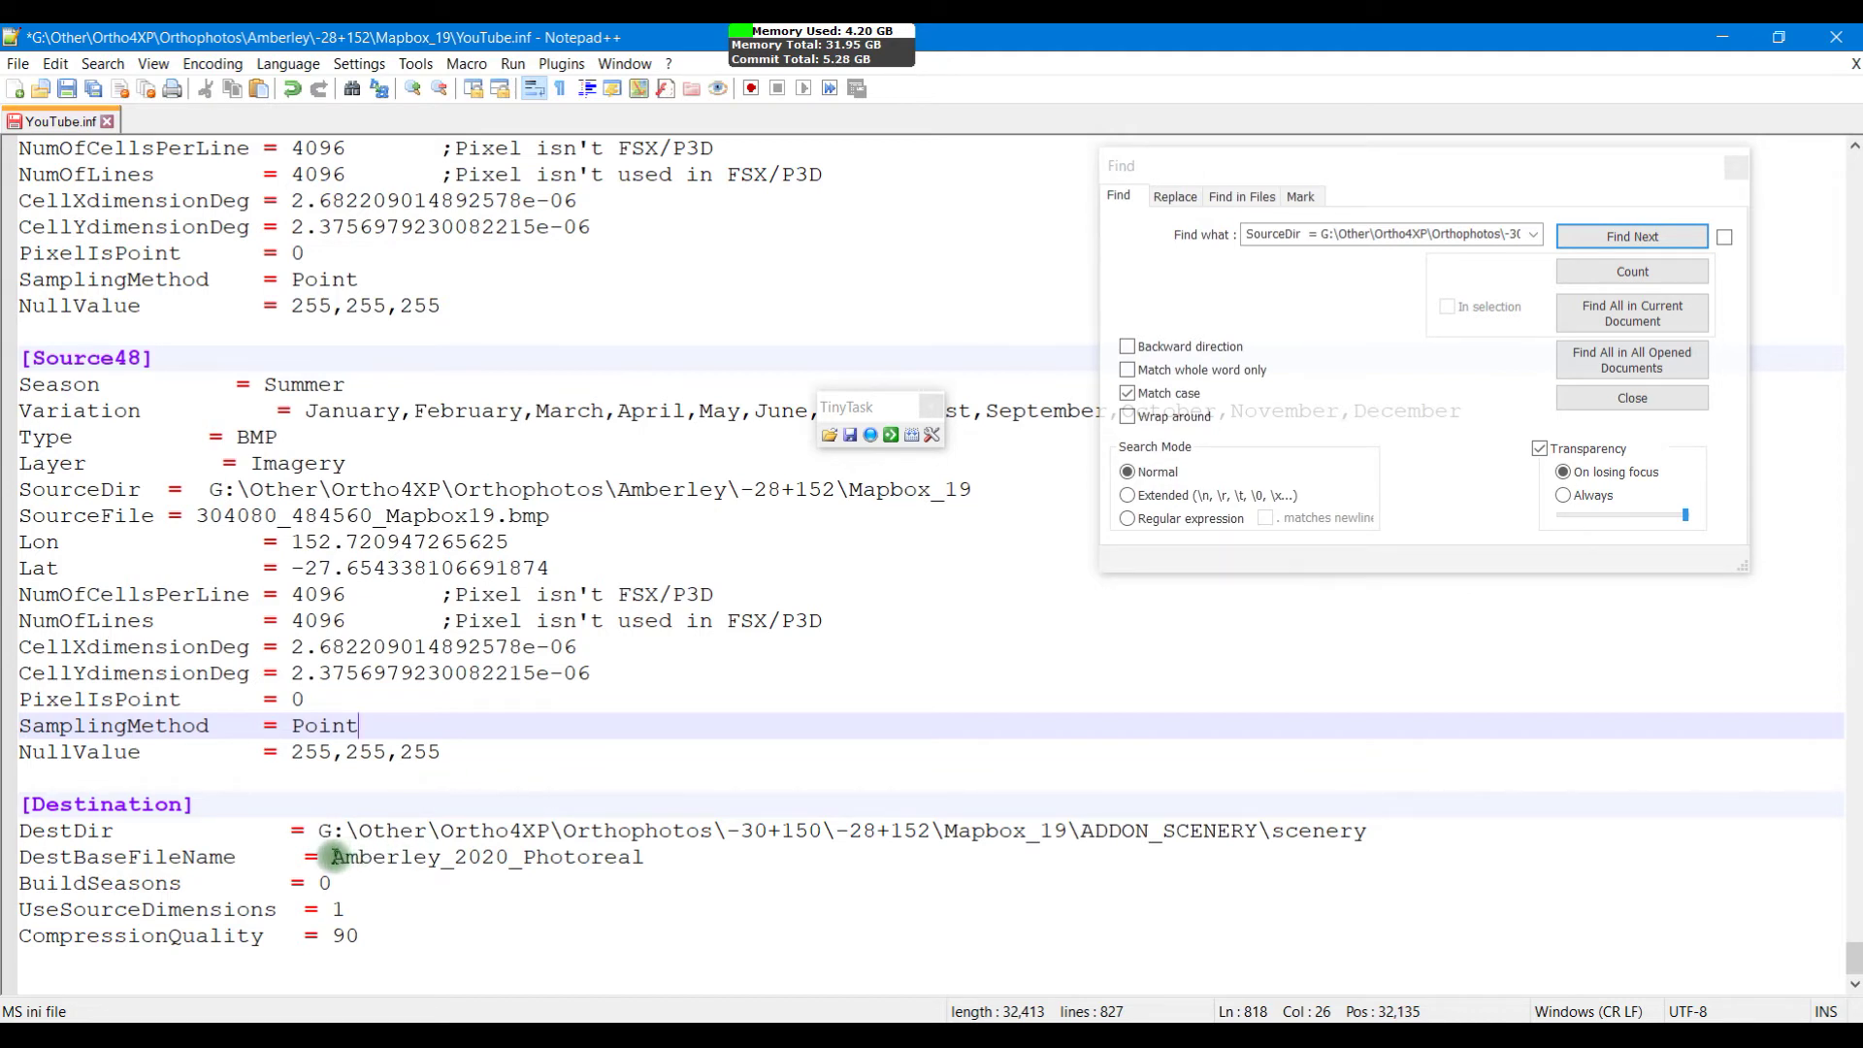
{"action": "left_click_drag", "start_coordinate": [332, 856], "coordinate": [757, 854]}
{"action": "scroll", "coordinate": [705, 715], "scroll_direction": "up", "scroll_amount": 20}
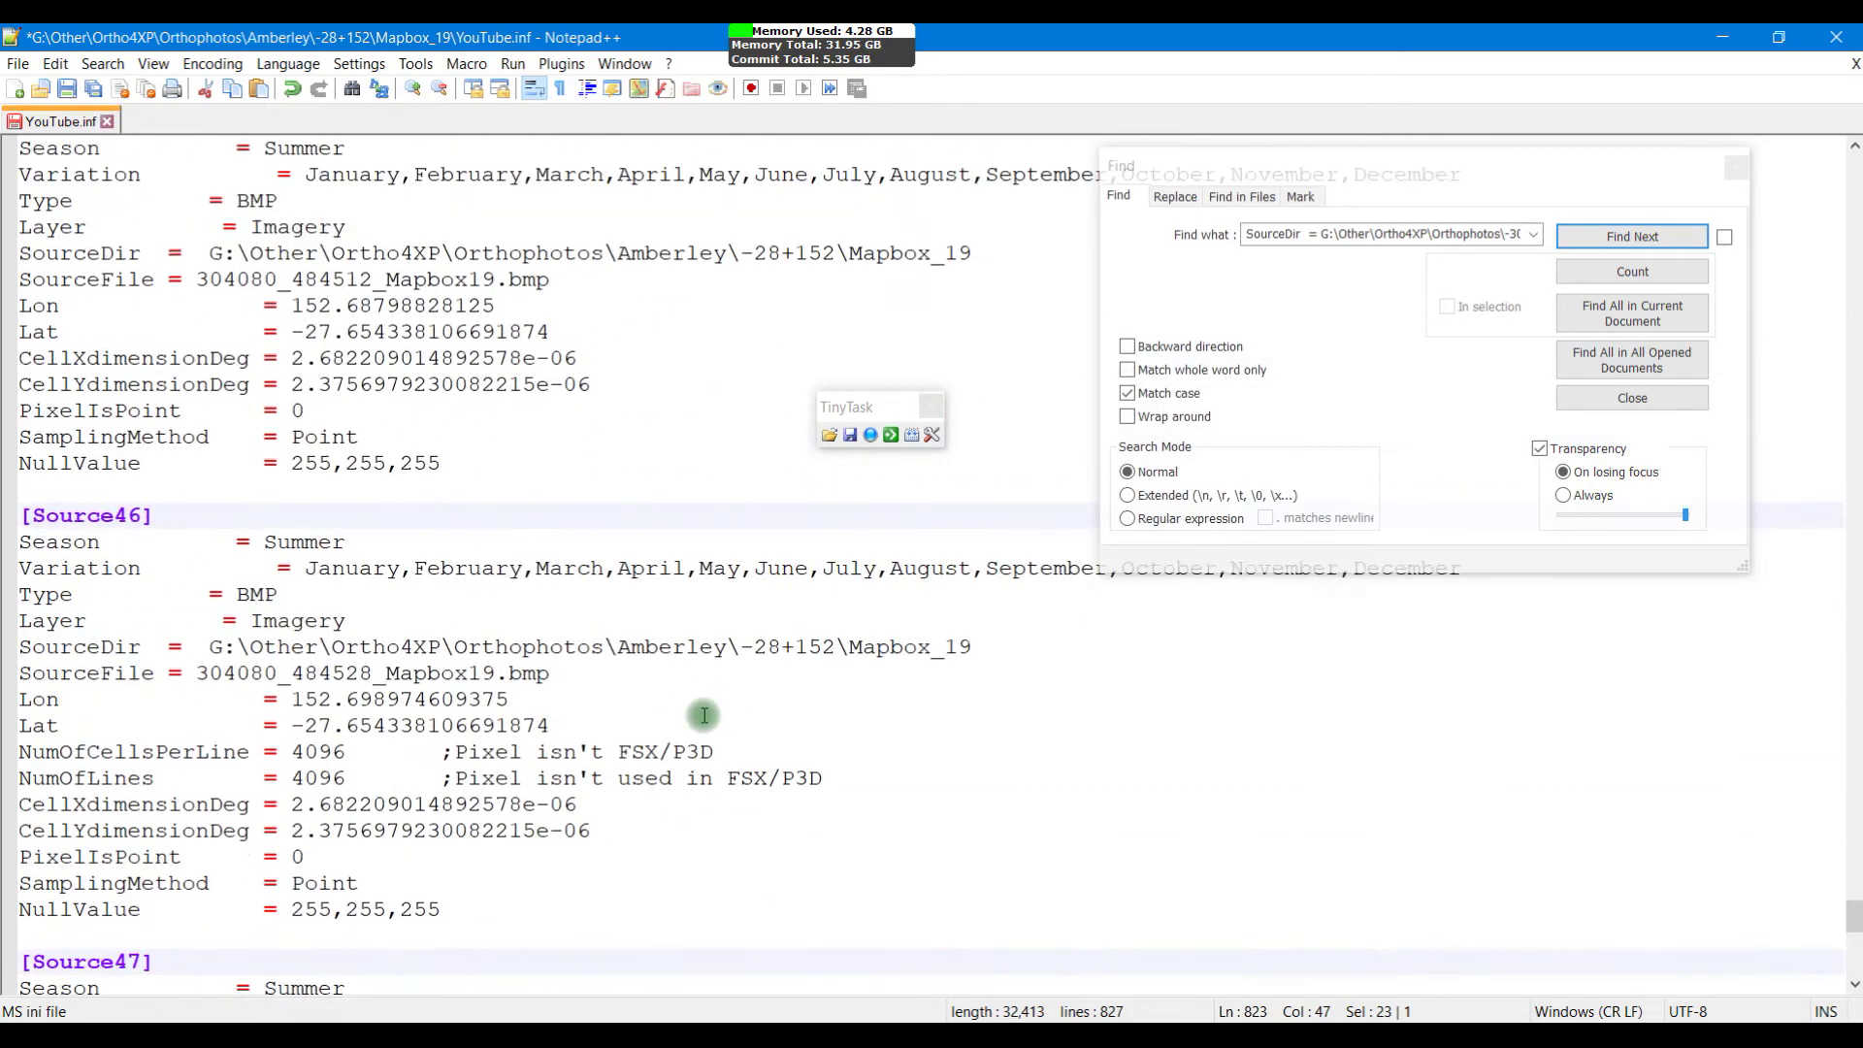
{"action": "scroll", "coordinate": [704, 716], "scroll_direction": "up", "scroll_amount": 20}
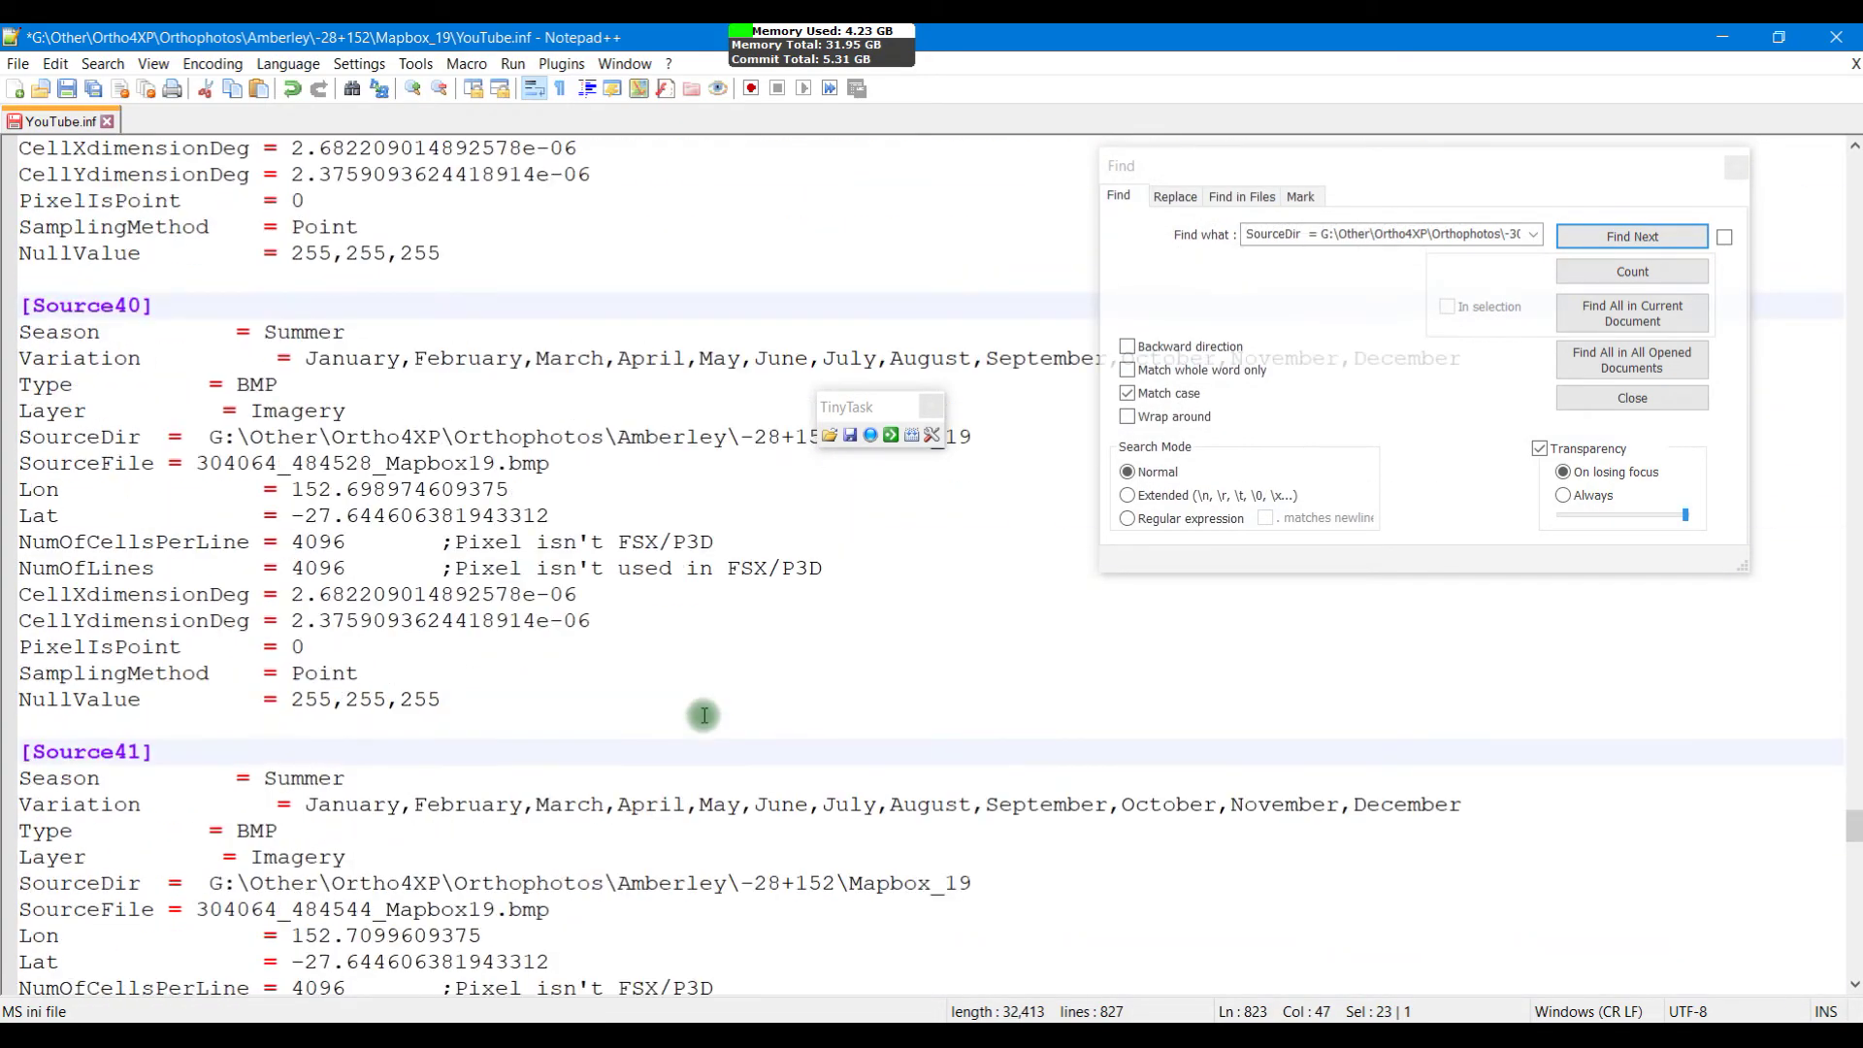
{"action": "scroll", "coordinate": [705, 715], "scroll_direction": "up", "scroll_amount": 20}
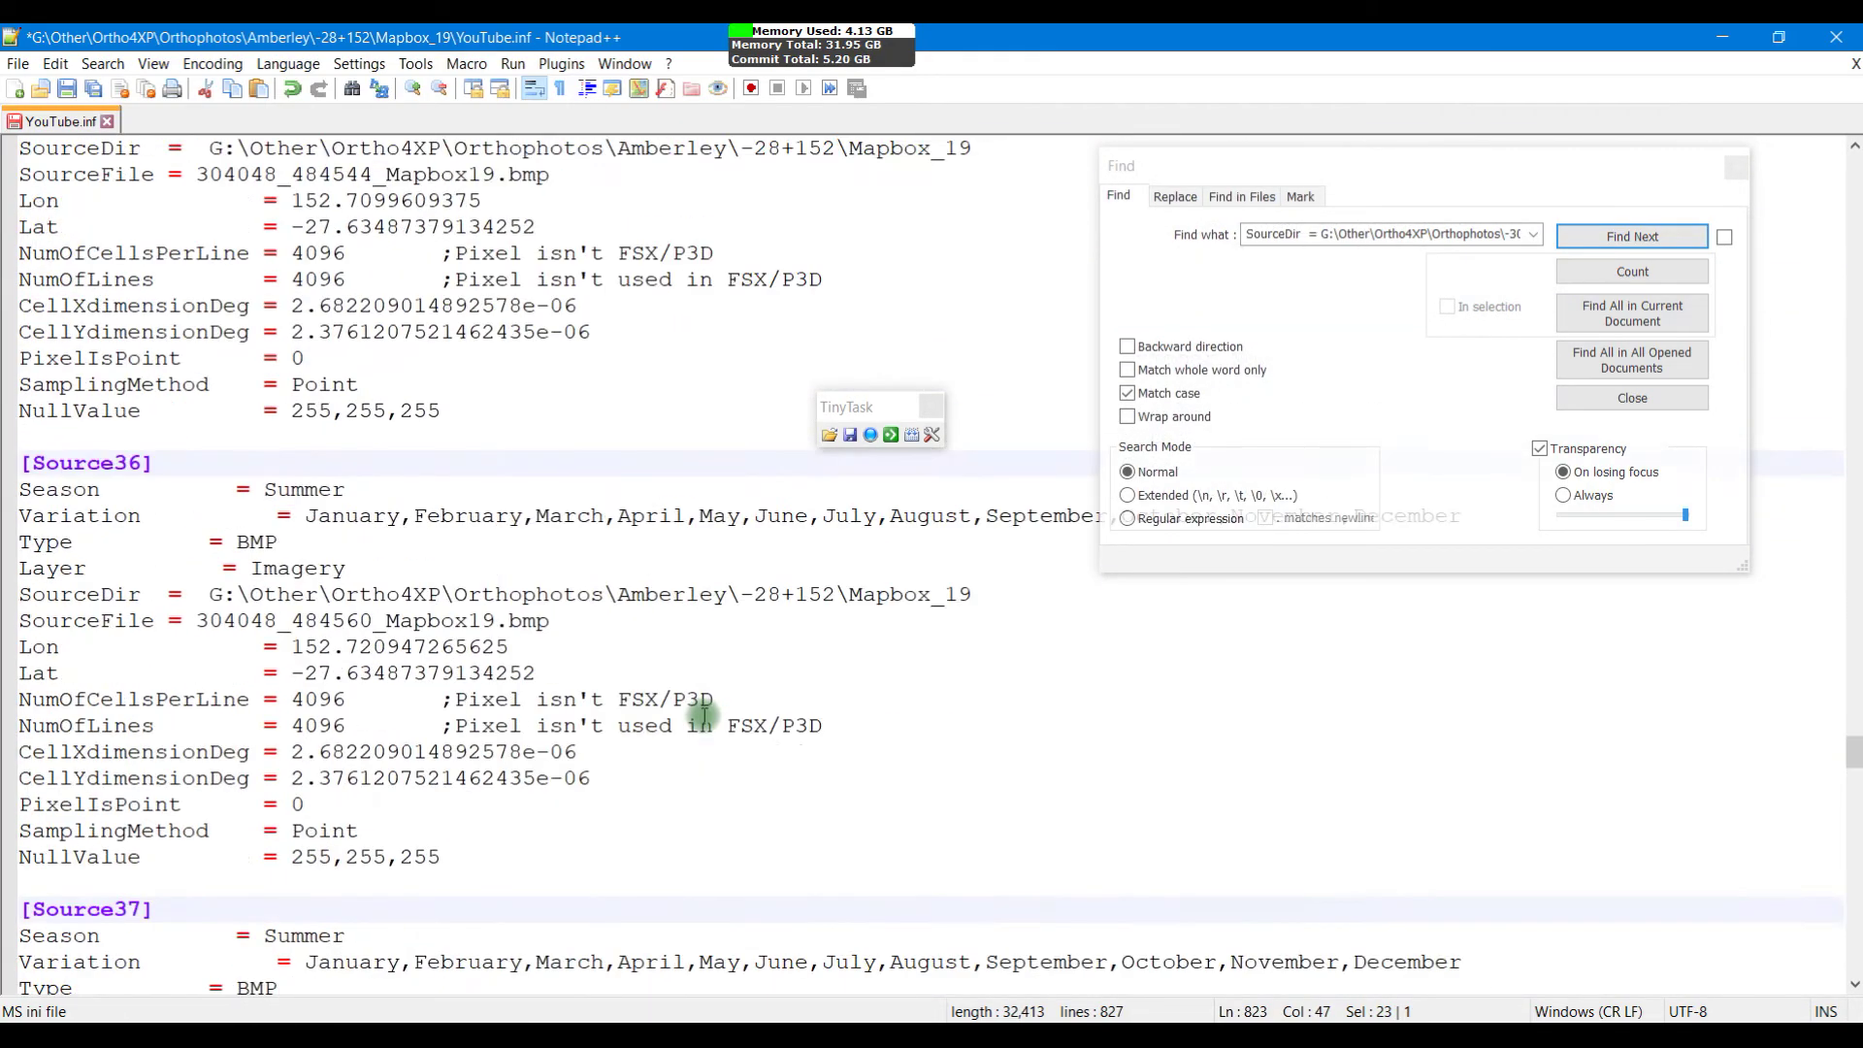
{"action": "scroll", "coordinate": [704, 715], "scroll_direction": "up", "scroll_amount": 6}
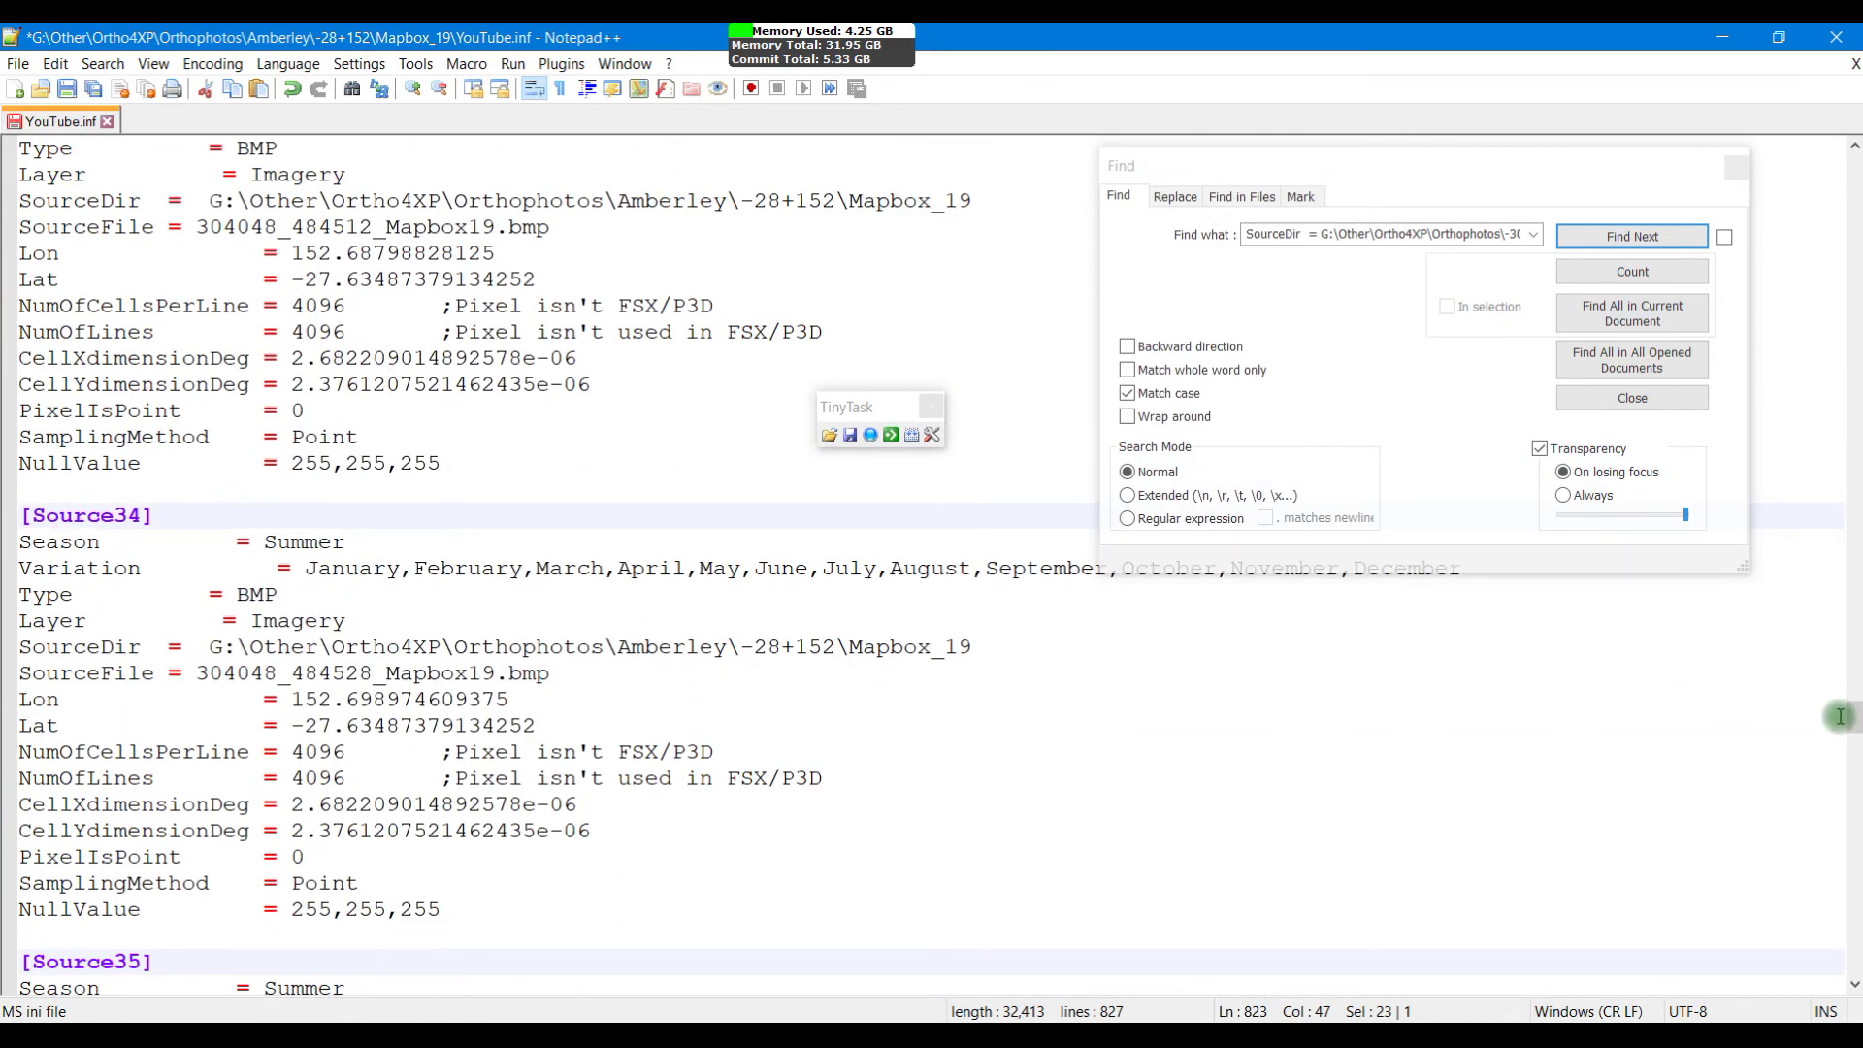
{"action": "left_click_drag", "start_coordinate": [1853, 716], "coordinate": [1850, 160]}
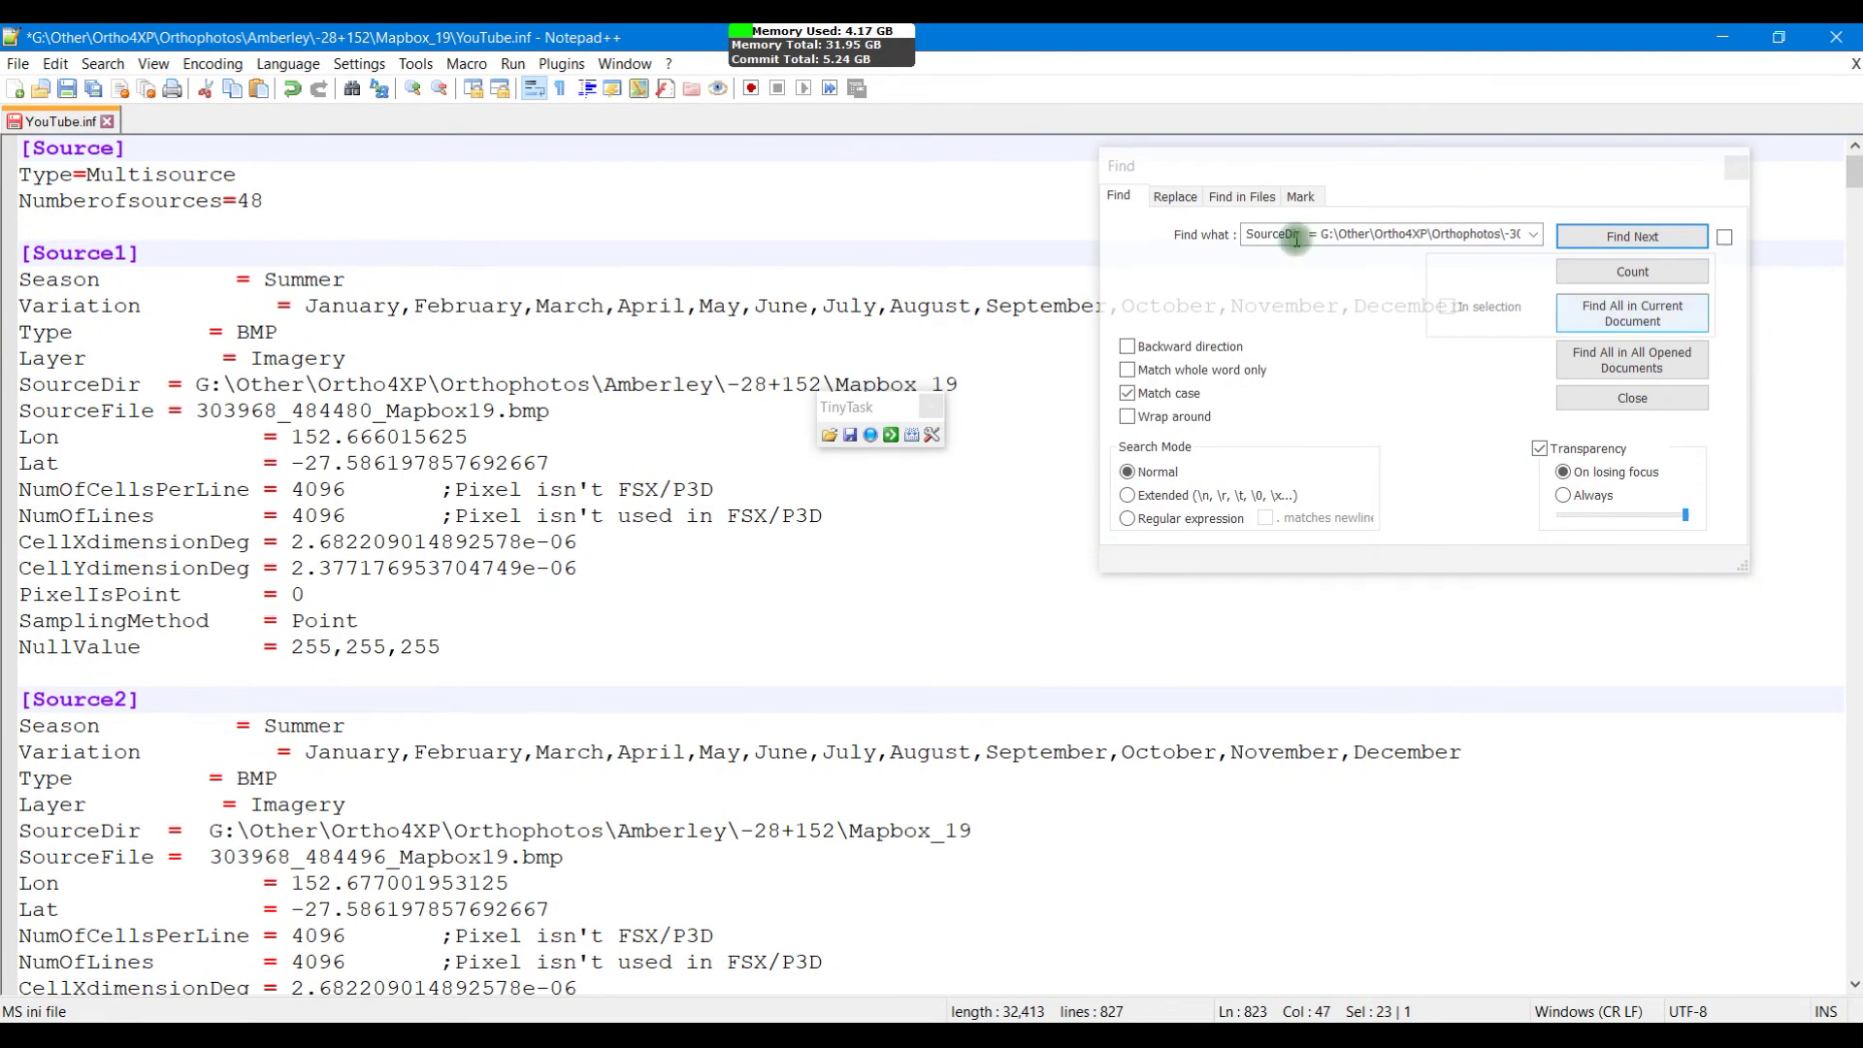
{"action": "left_click", "coordinate": [691, 195]}
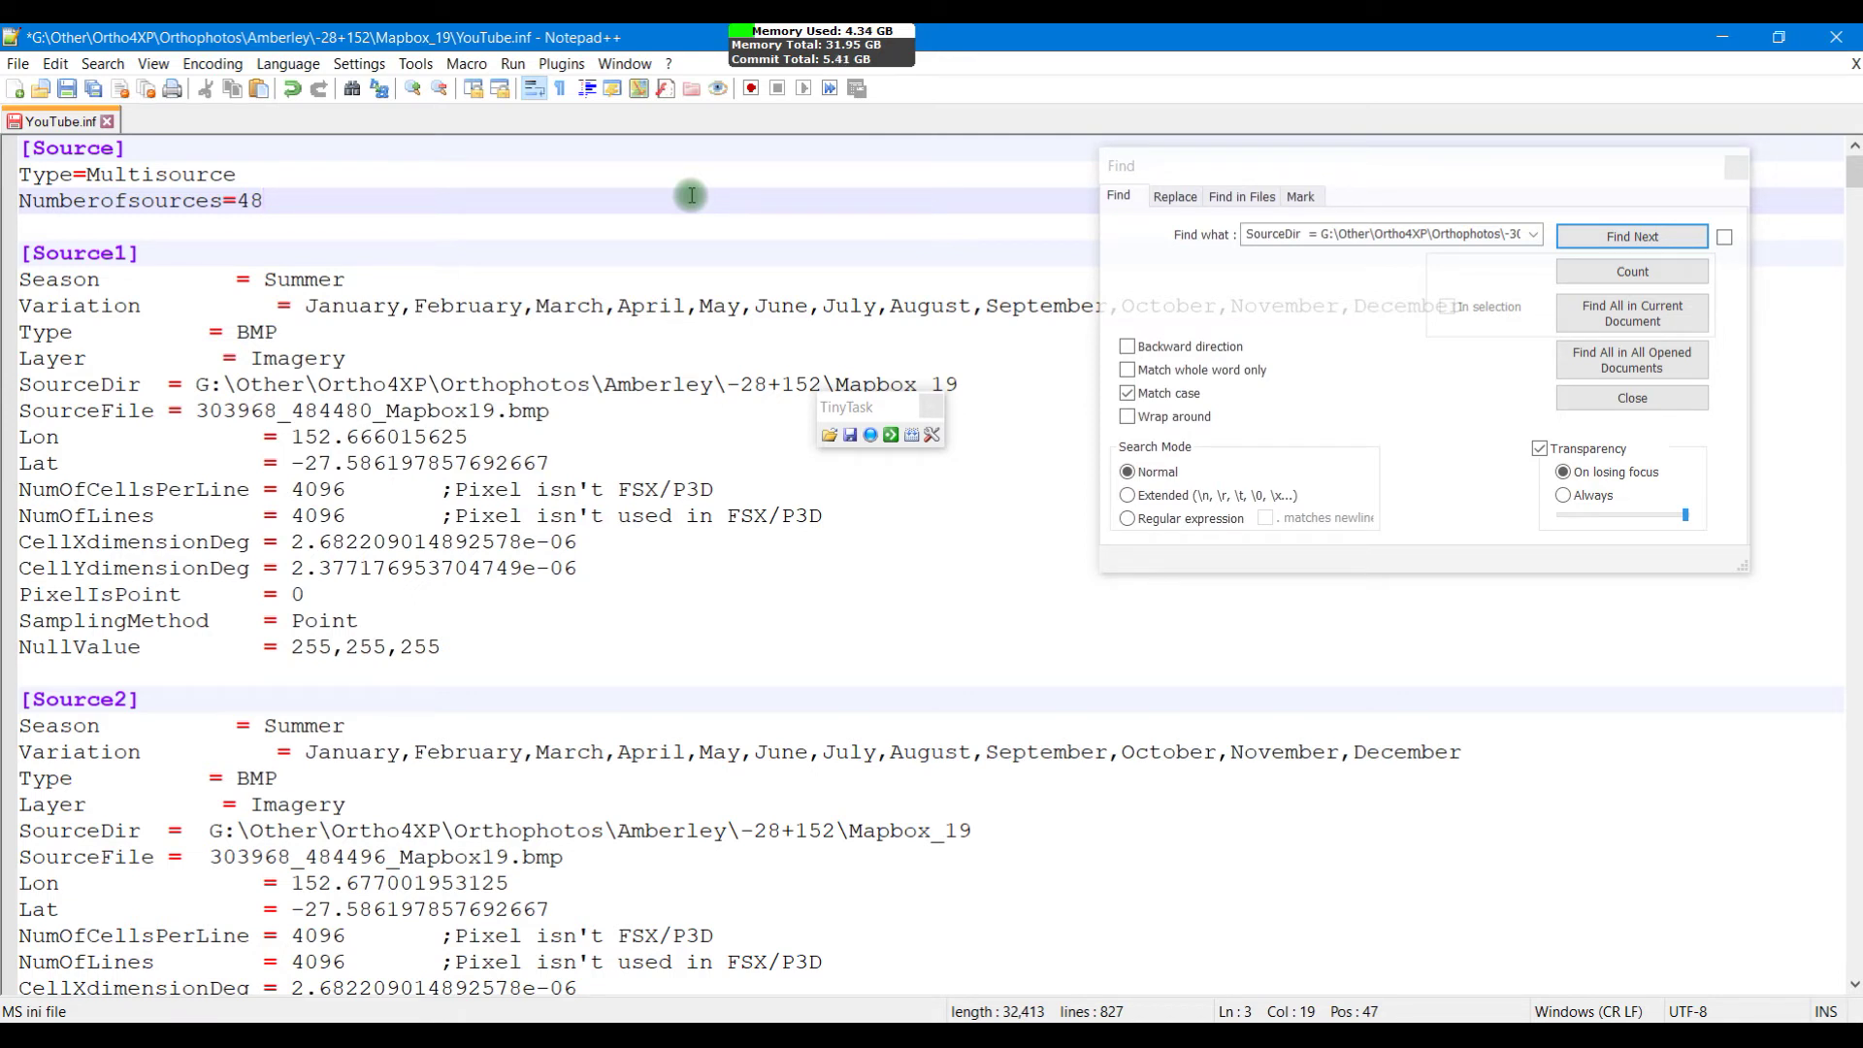
Step: Close TinyTask and the Find dialog, and close Notepad++ while saving the changes to YouTube.inf
{"action": "left_click", "coordinate": [930, 407]}
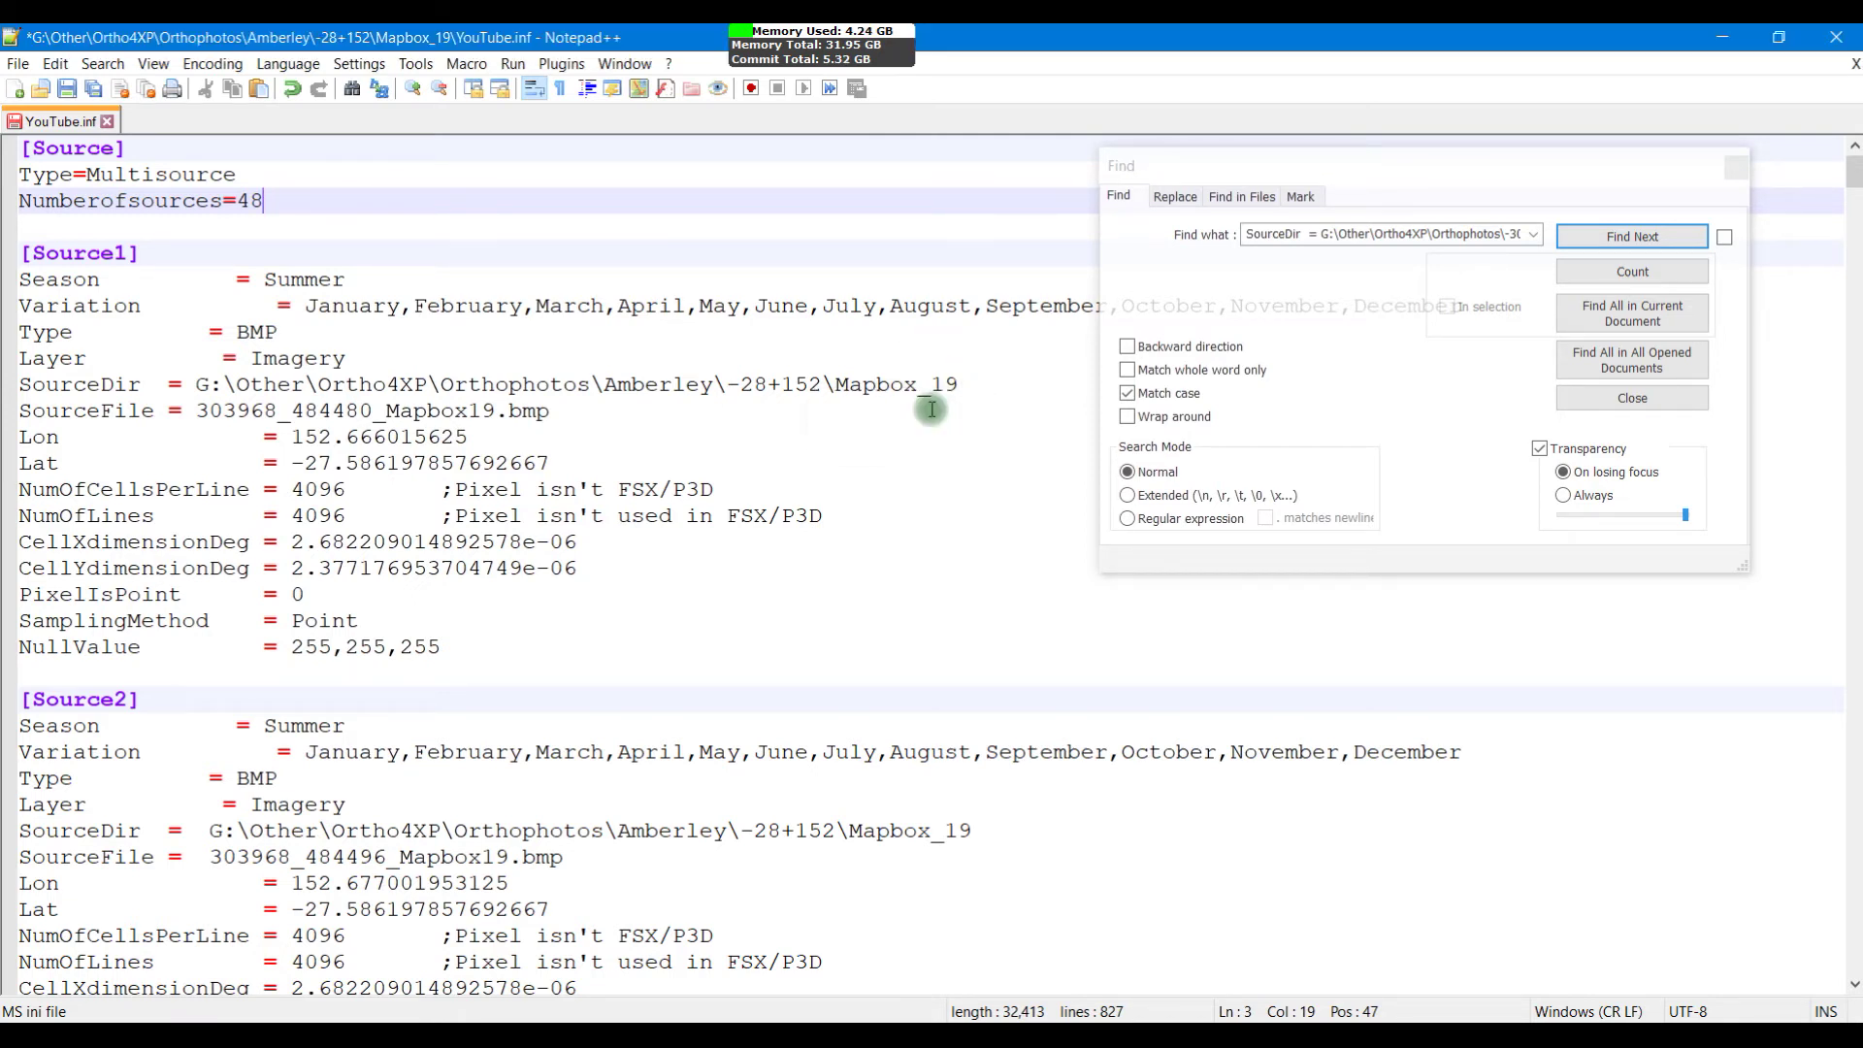
{"action": "left_click", "coordinate": [1739, 167]}
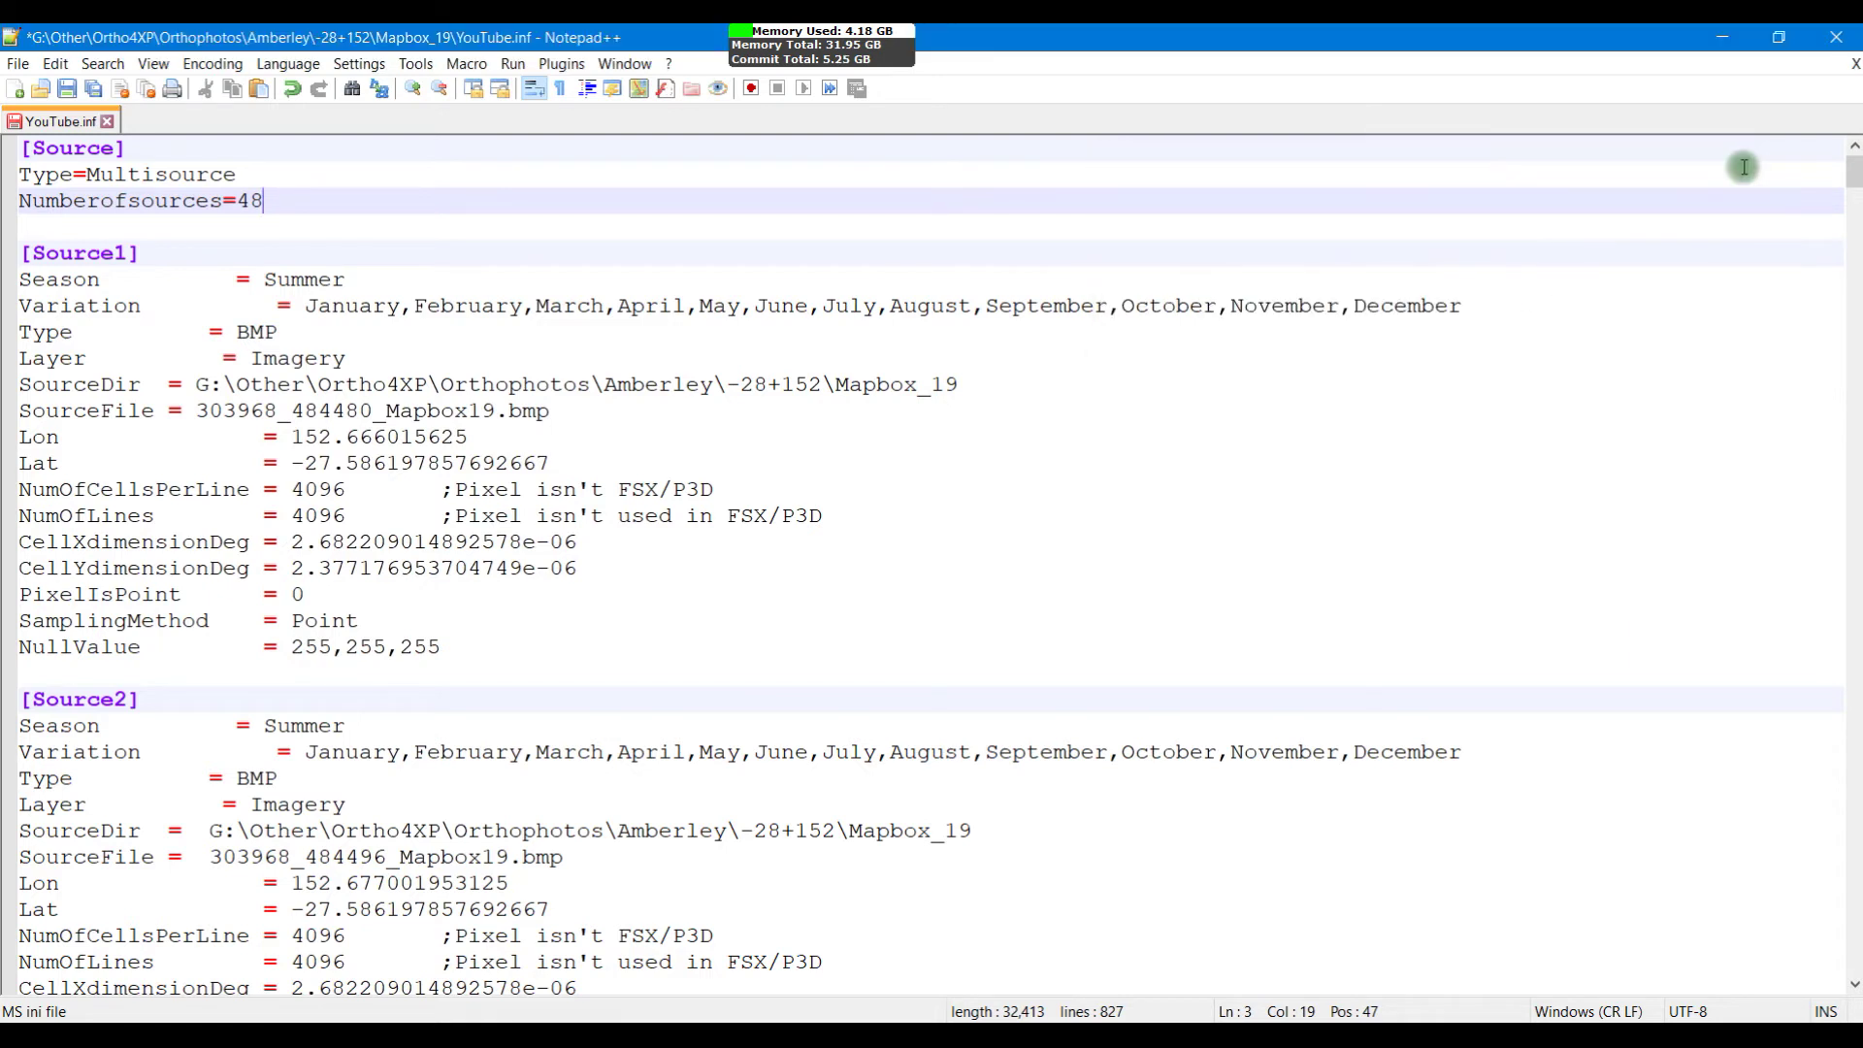
{"action": "left_click", "coordinate": [1836, 36]}
{"action": "left_click", "coordinate": [914, 631]}
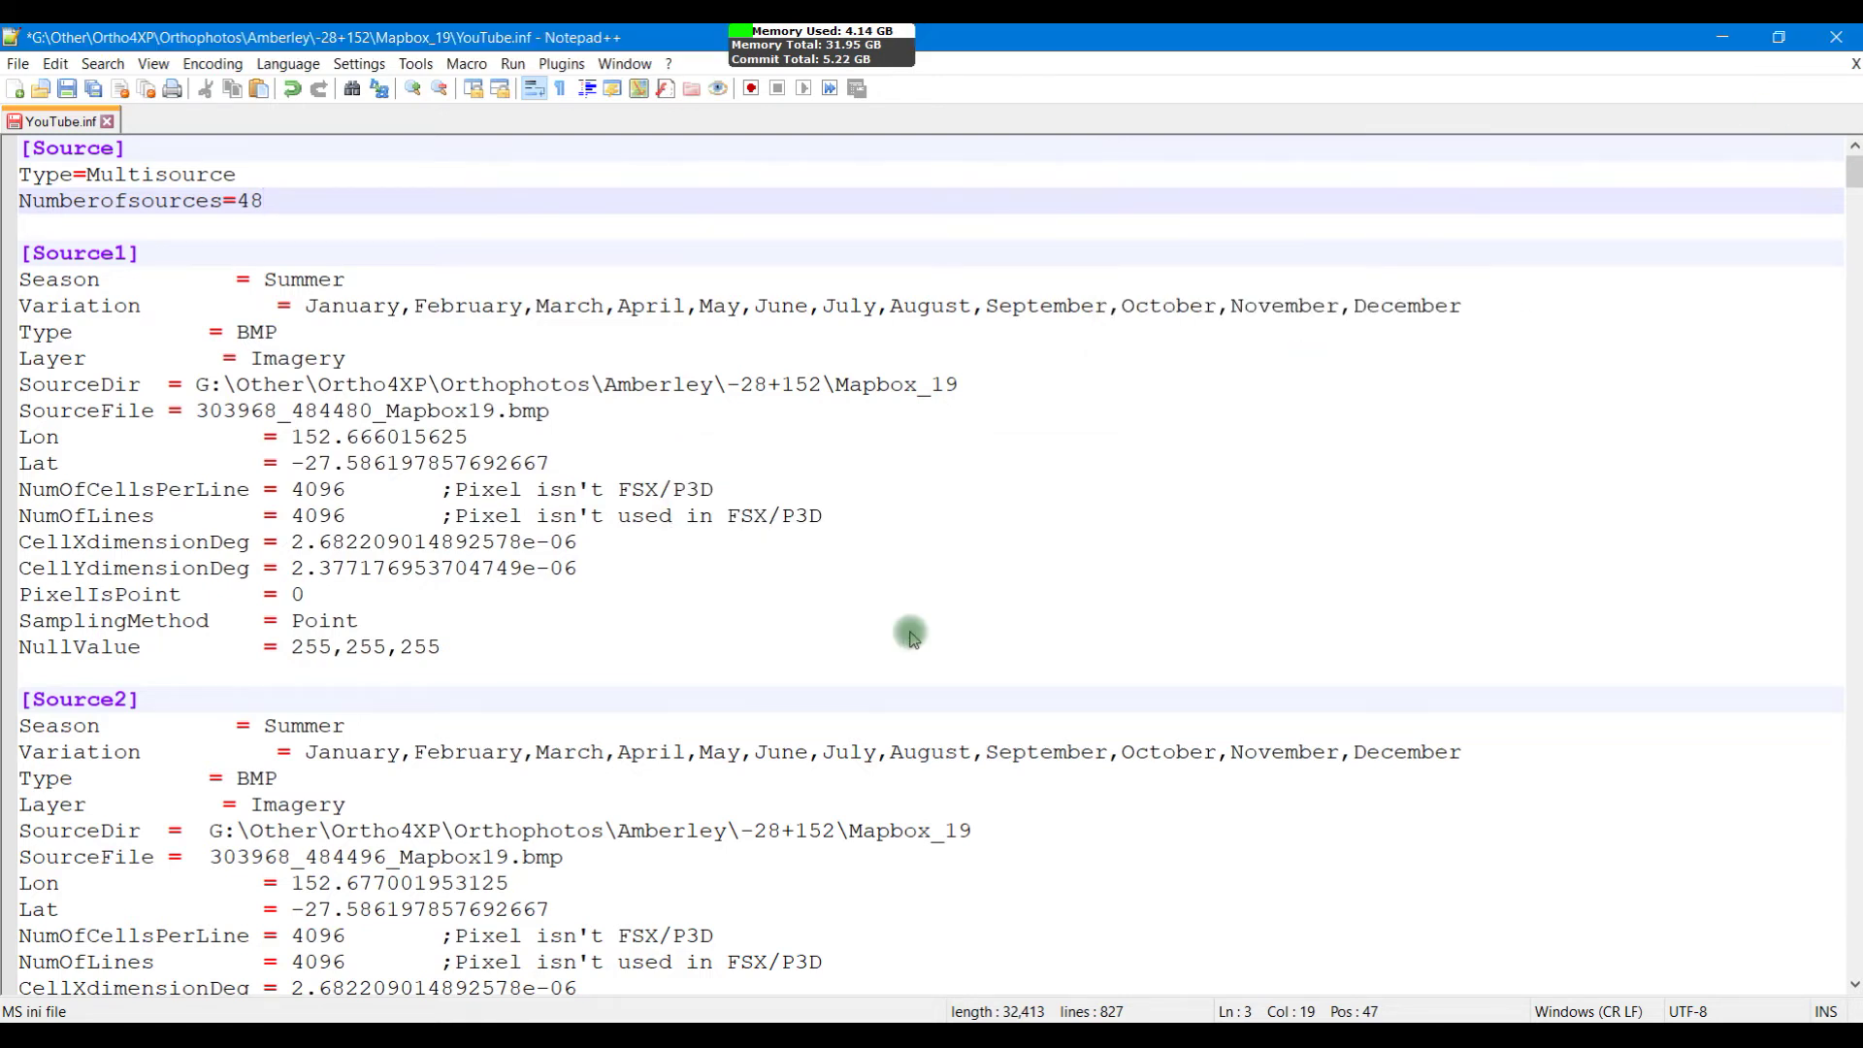
Step: Switch to File Explorer and open the Mapbox_19 folder in Ortho4XP\Orthophotos\Amberley\-28+152
{"action": "left_click", "coordinate": [257, 1034]}
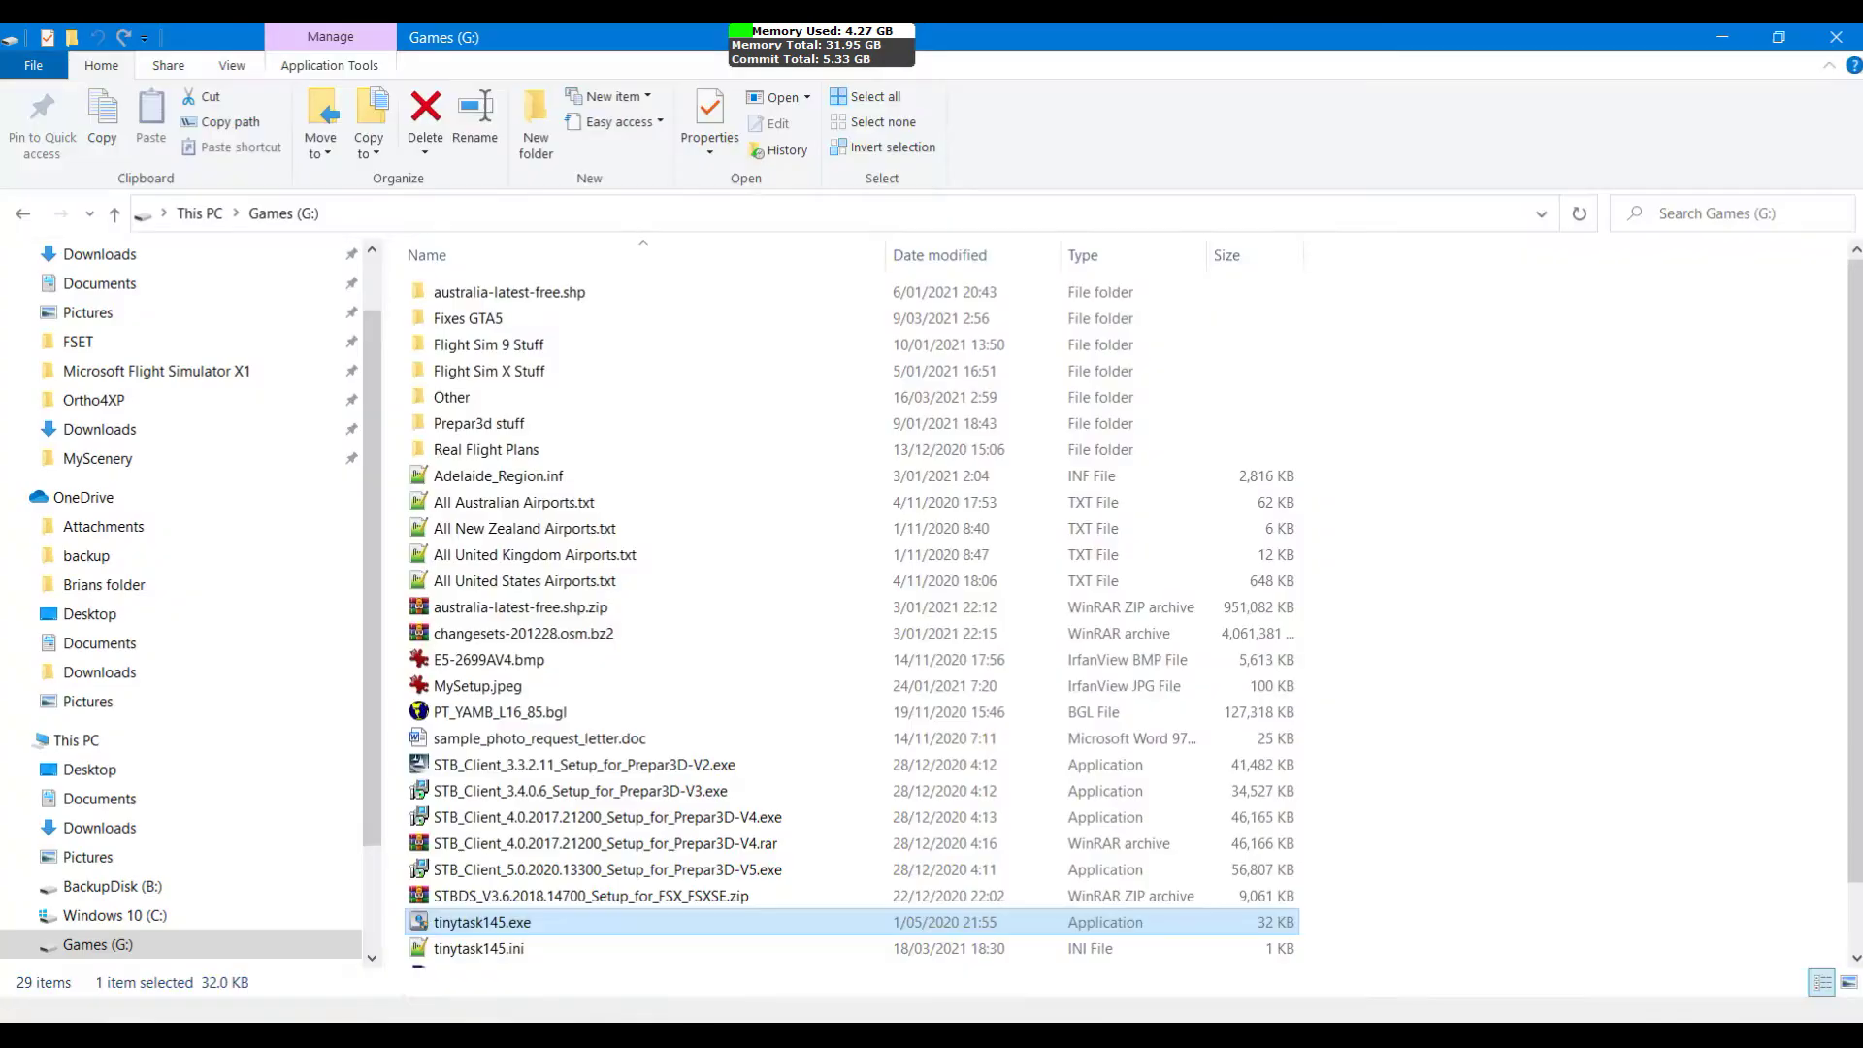
{"action": "scroll", "coordinate": [716, 538], "scroll_direction": "down", "scroll_amount": 1}
{"action": "scroll", "coordinate": [715, 539], "scroll_direction": "up", "scroll_amount": 1}
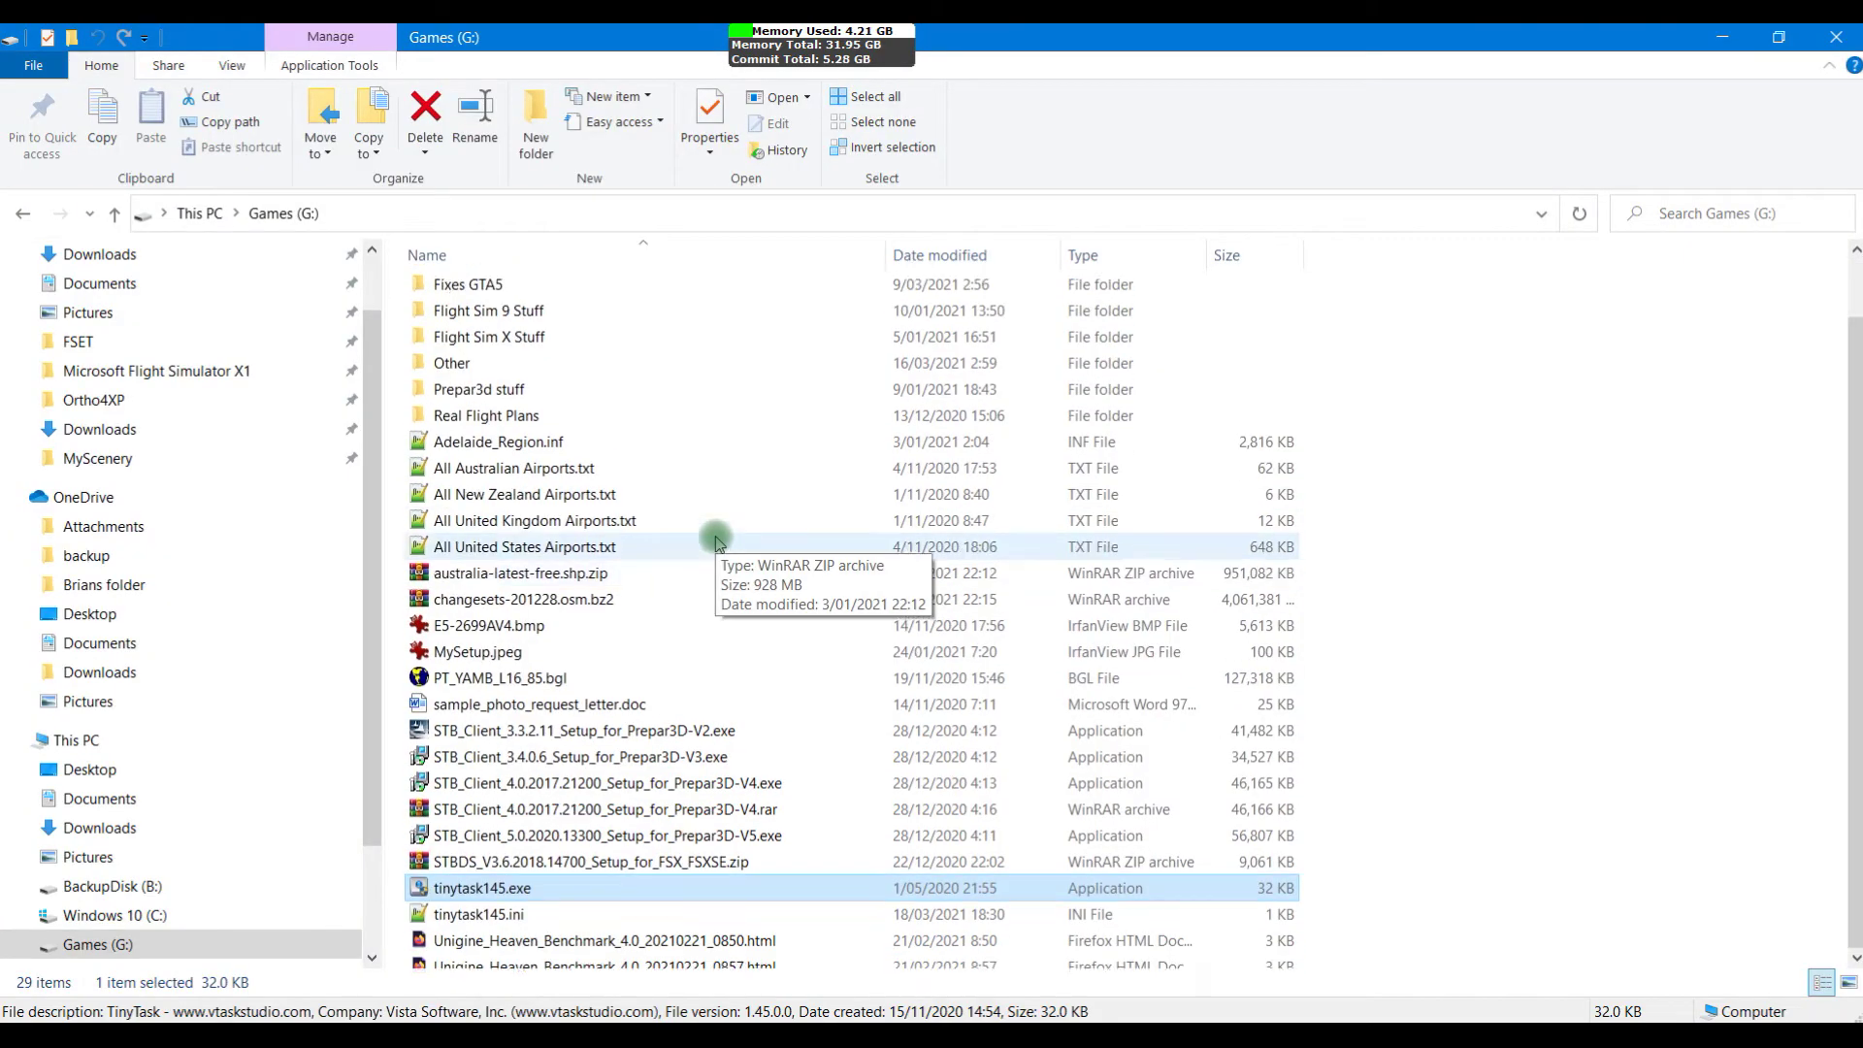
{"action": "left_click", "coordinate": [135, 406]}
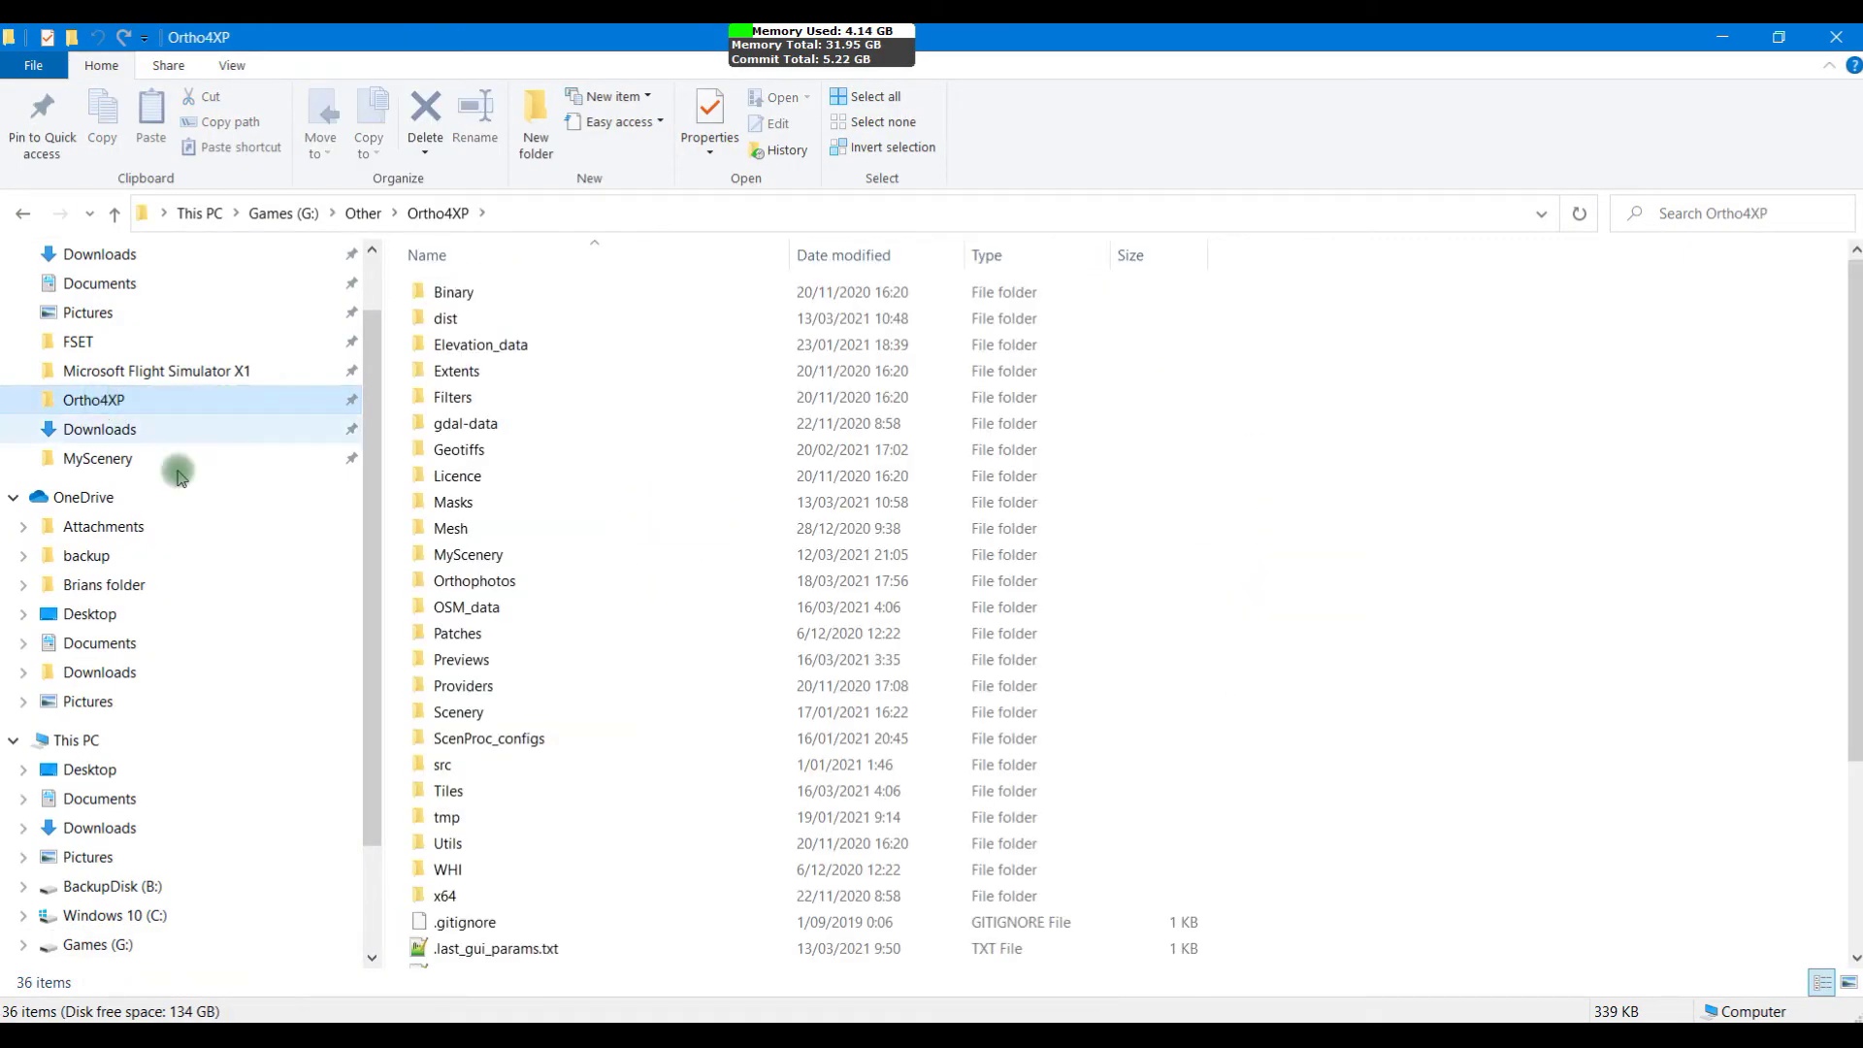
{"action": "double_click", "coordinate": [476, 581]}
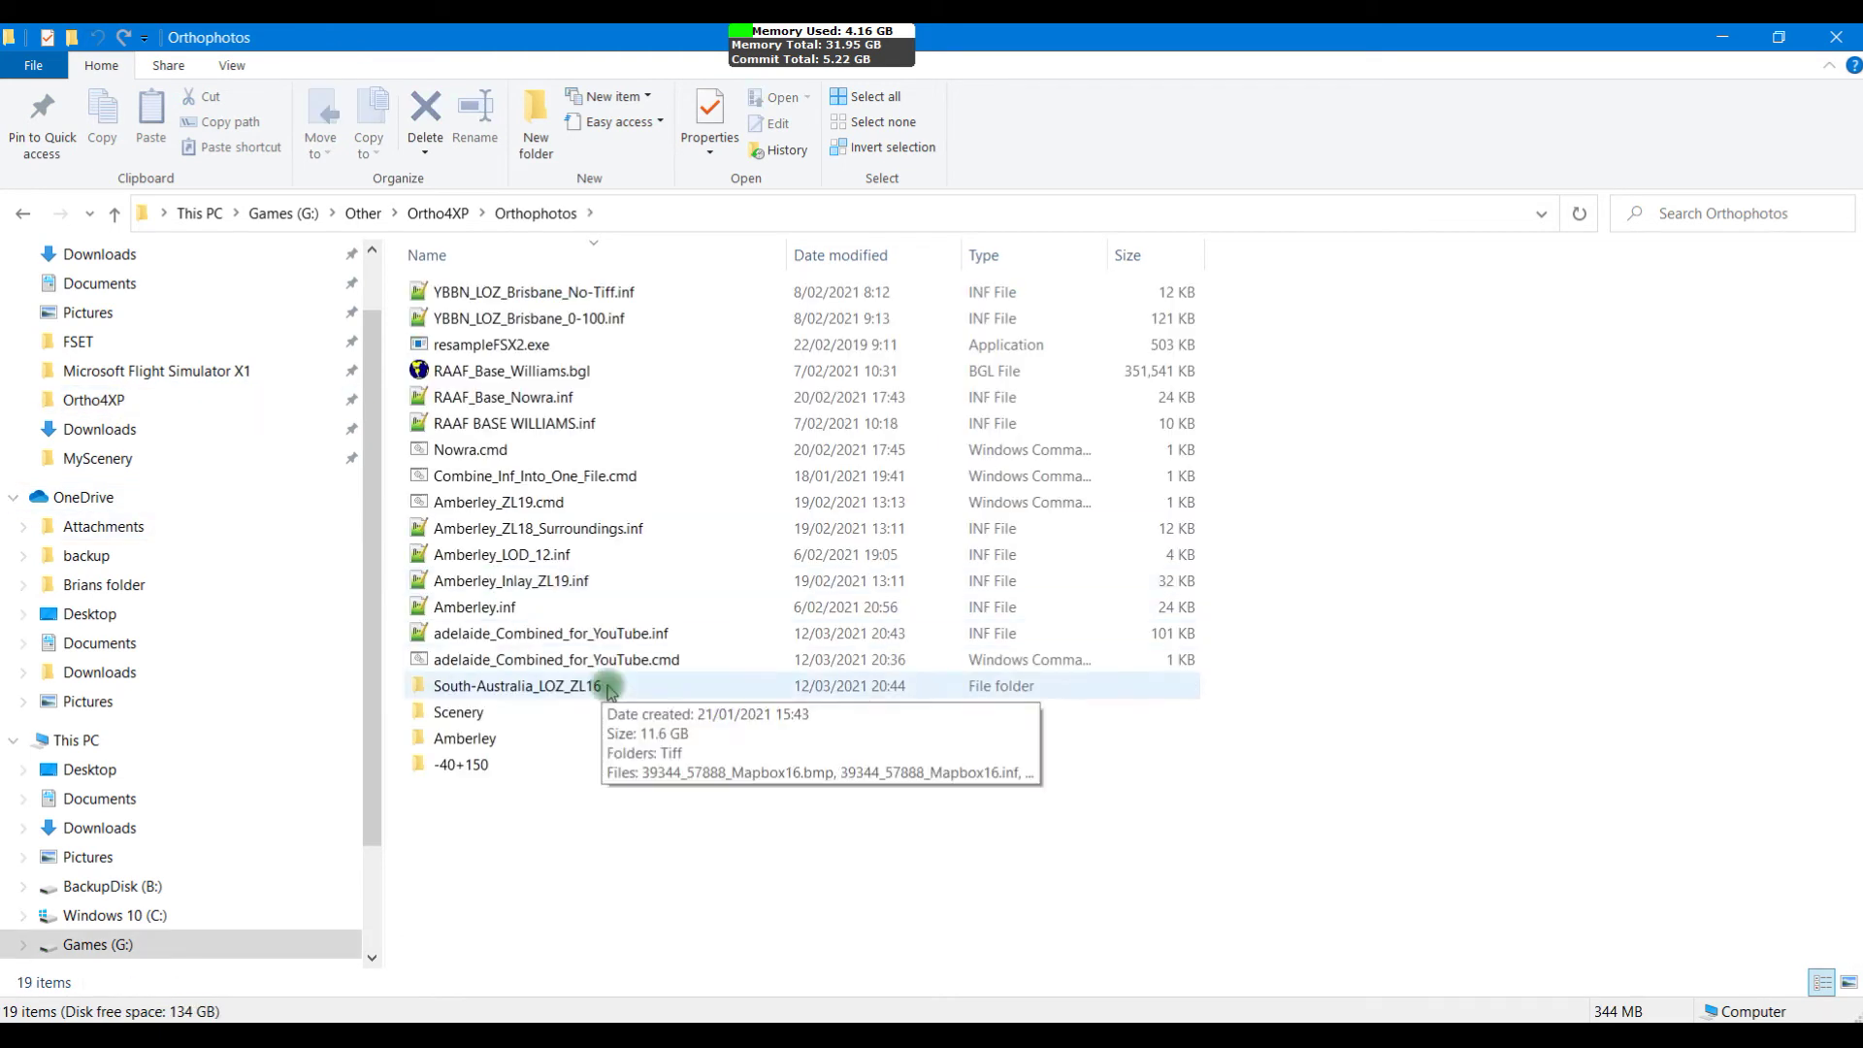
{"action": "left_click", "coordinate": [475, 766]}
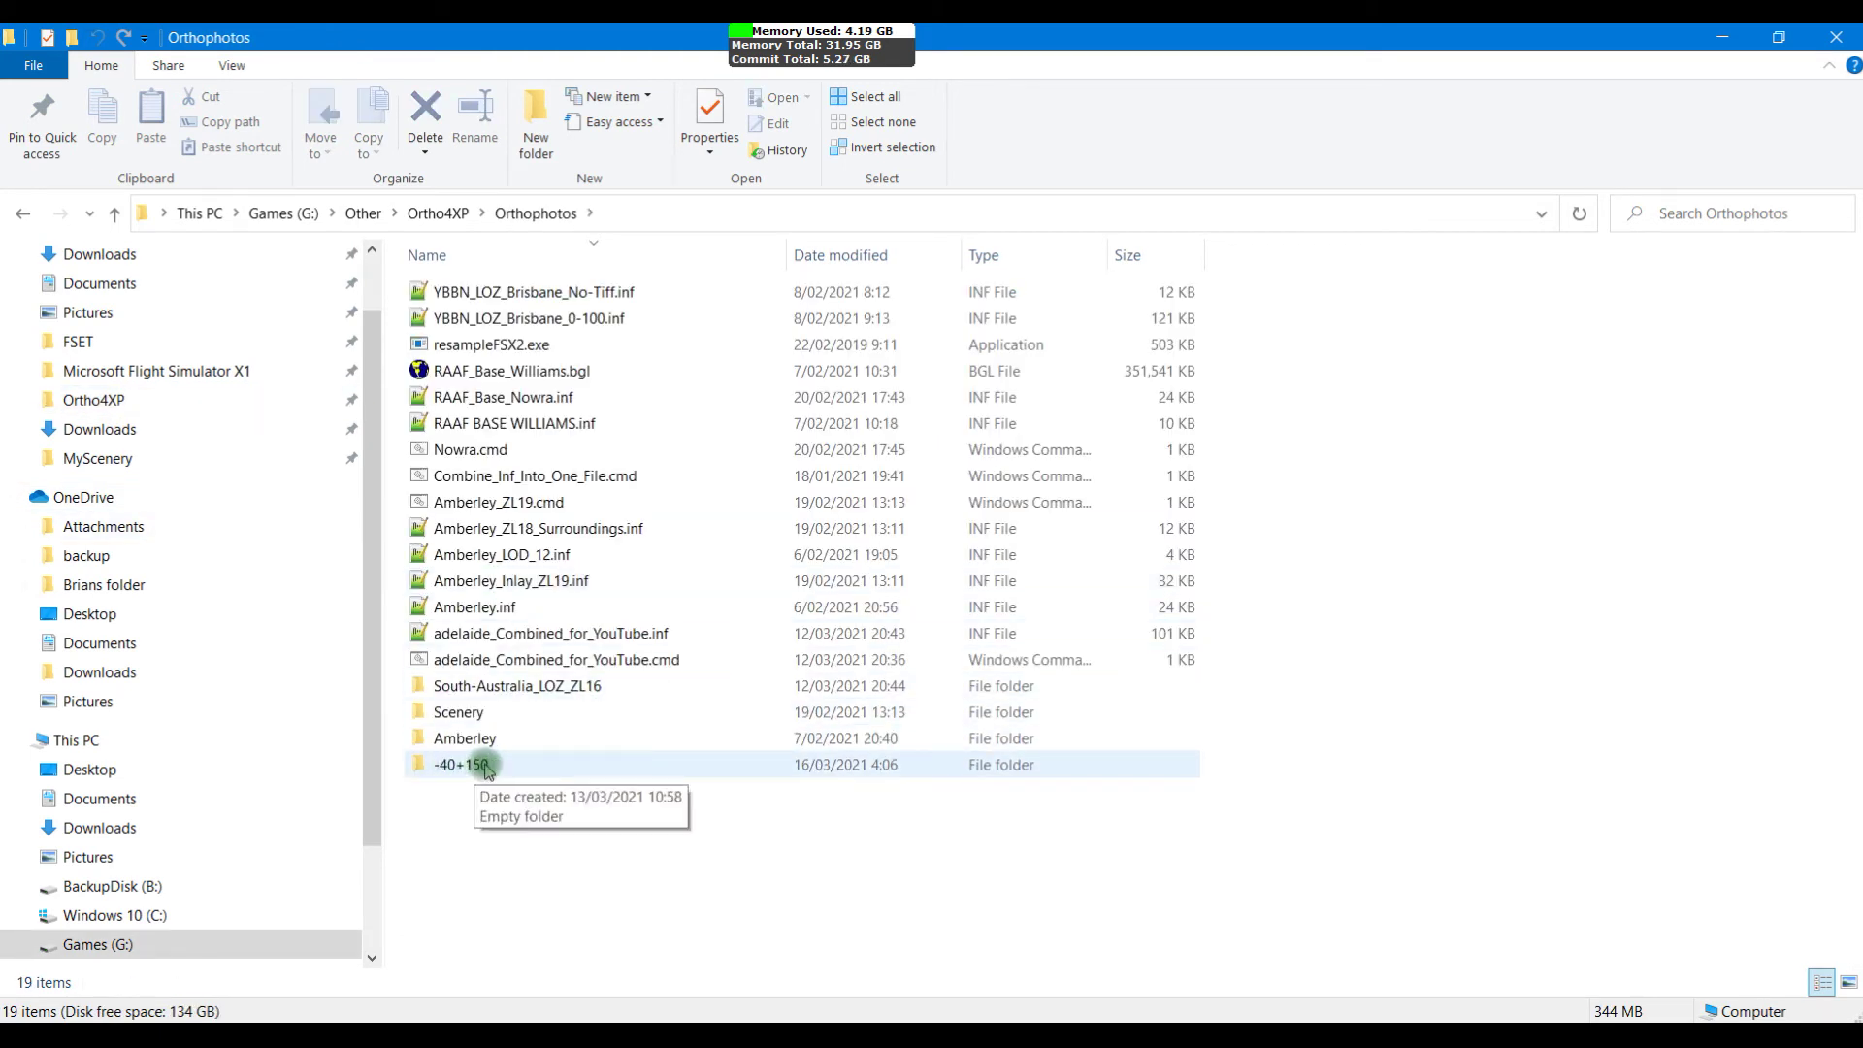
{"action": "left_click", "coordinate": [473, 740]}
{"action": "double_click", "coordinate": [469, 740]}
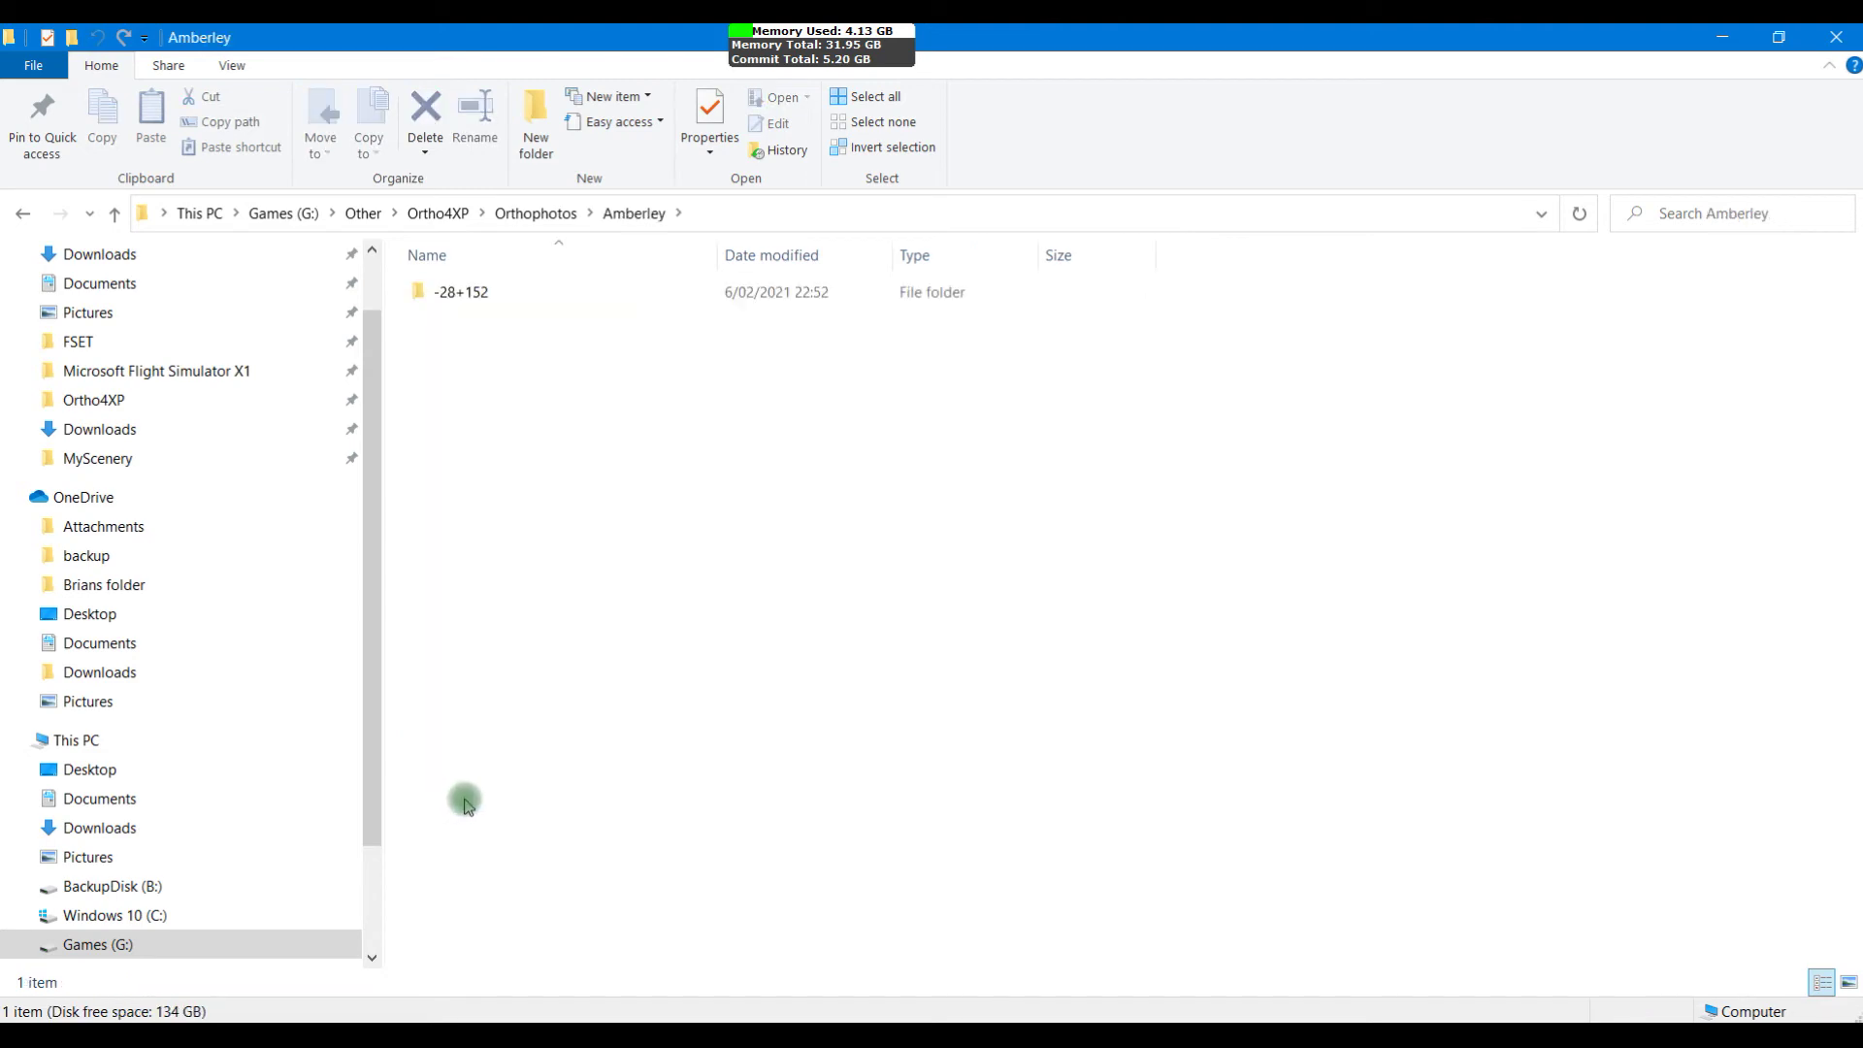
{"action": "left_click", "coordinate": [501, 285]}
{"action": "double_click", "coordinate": [502, 285]}
{"action": "left_click", "coordinate": [516, 320]}
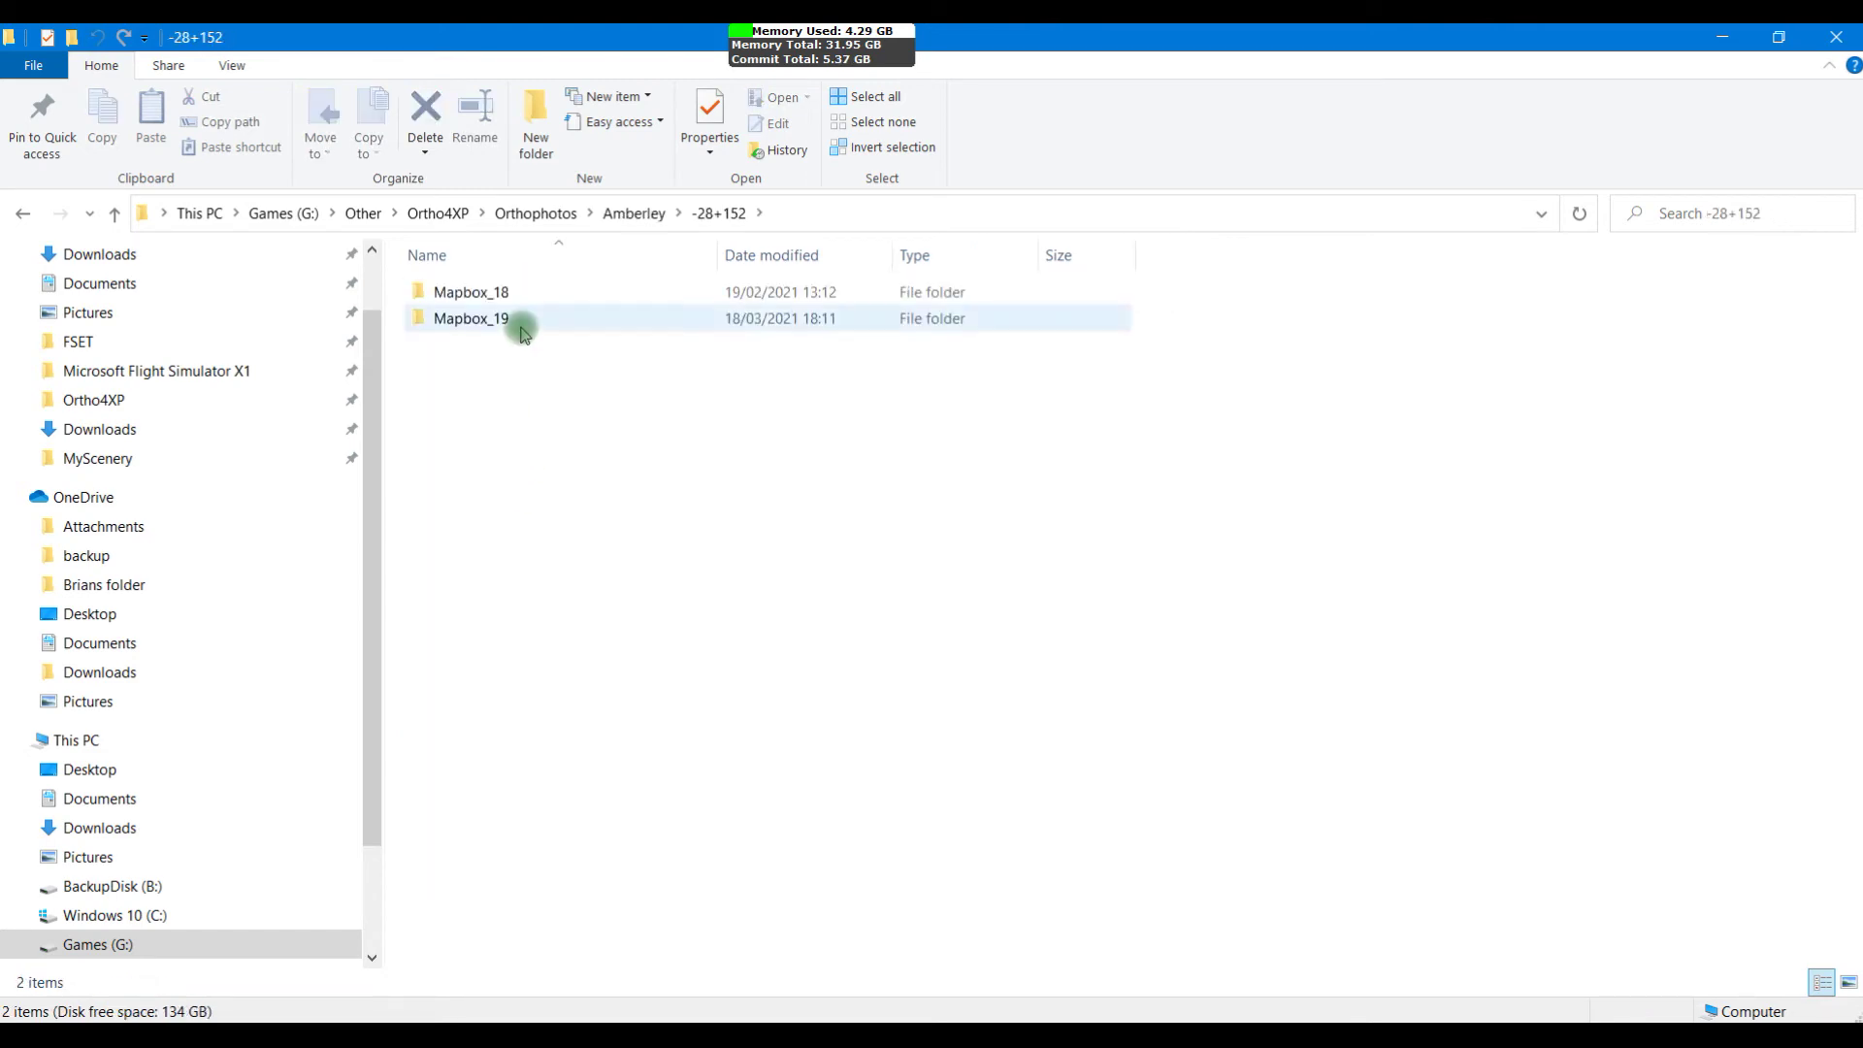
{"action": "double_click", "coordinate": [515, 320]}
{"action": "scroll", "coordinate": [582, 558], "scroll_direction": "down", "scroll_amount": 20}
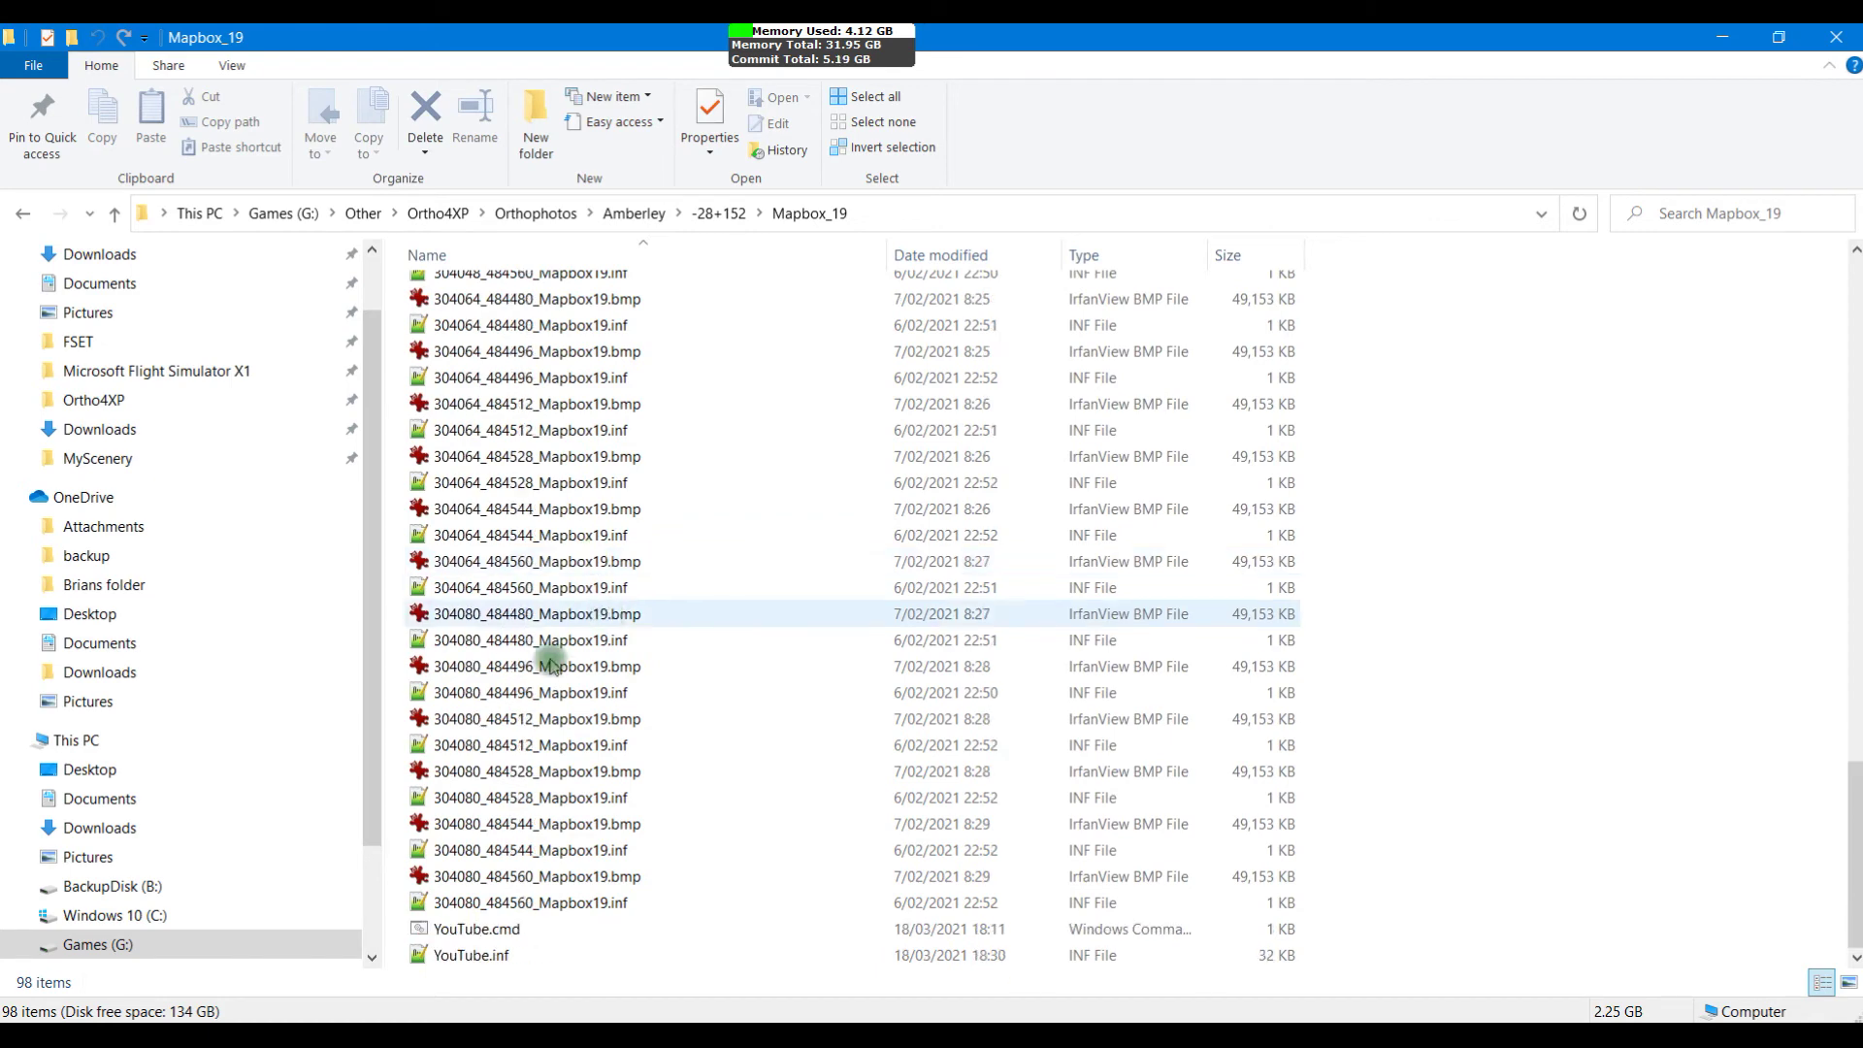
Step: Copy YouTube.inf from the Mapbox_19 folder into the Orthophotos folder
{"action": "right_click", "coordinate": [476, 959]}
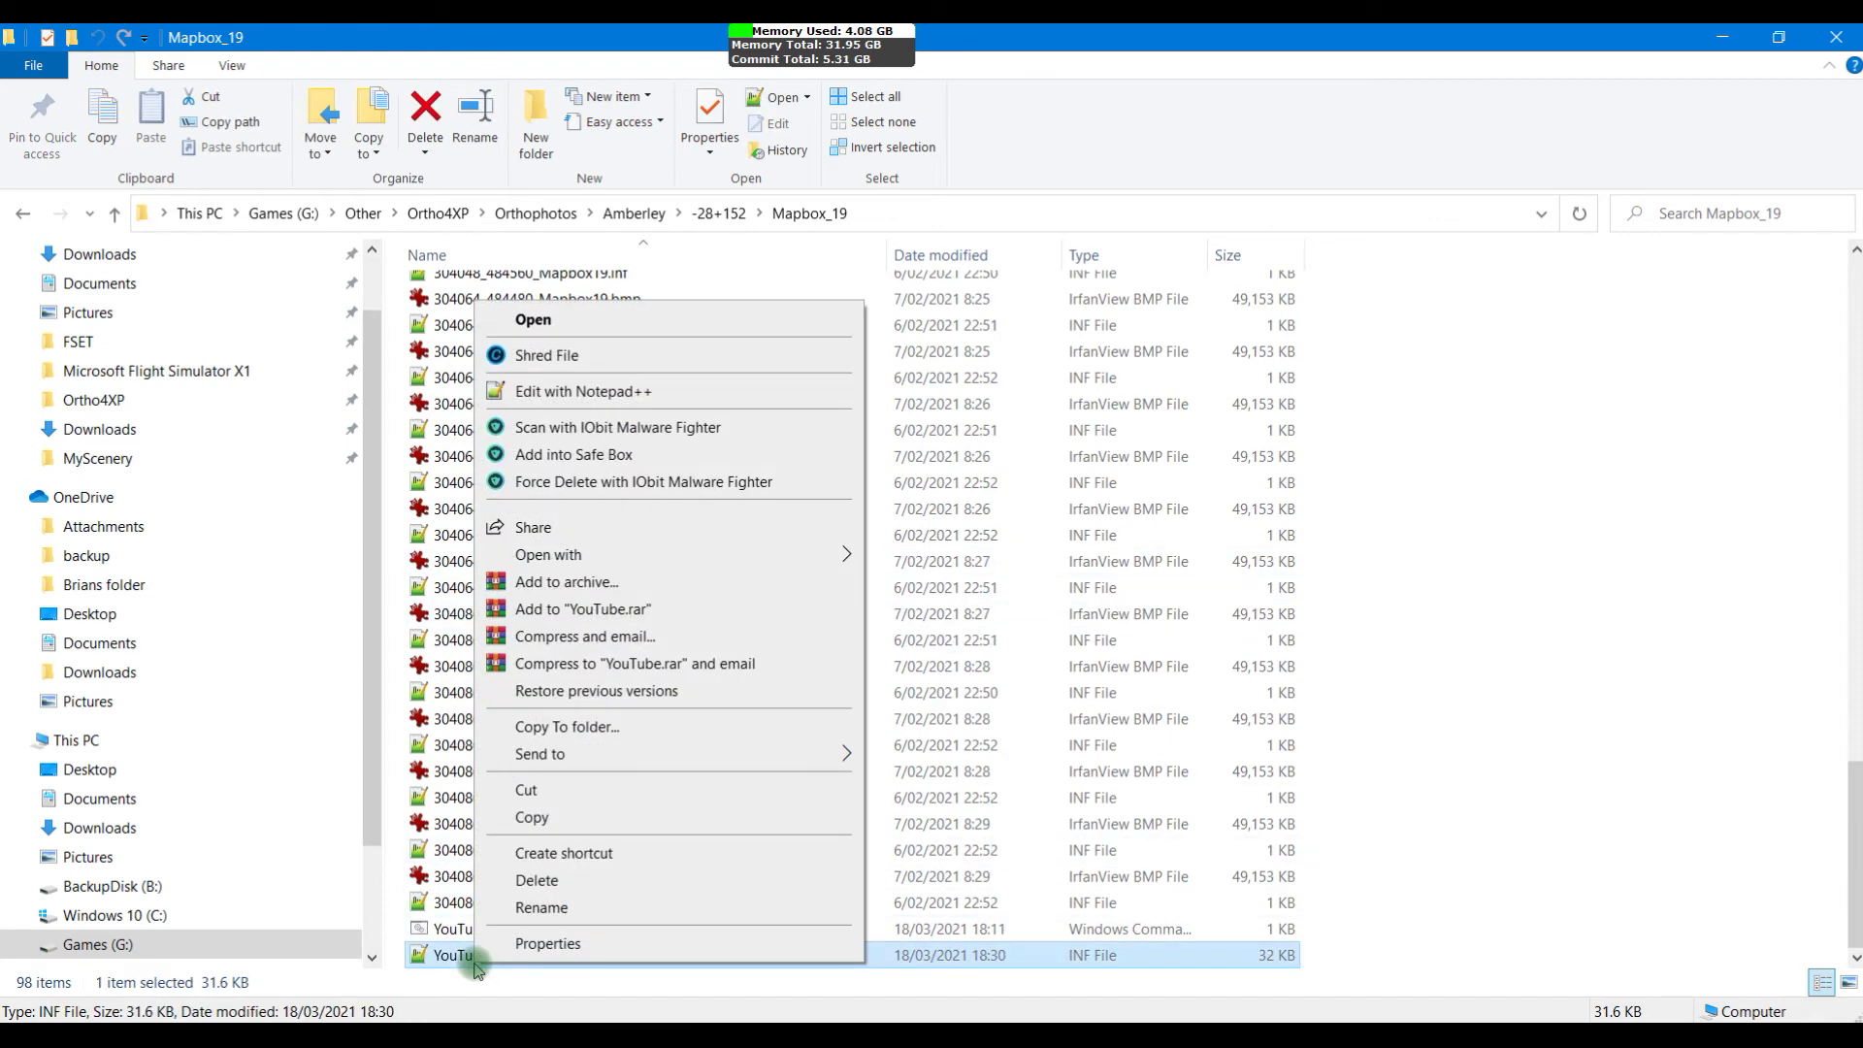
{"action": "left_click", "coordinate": [529, 817]}
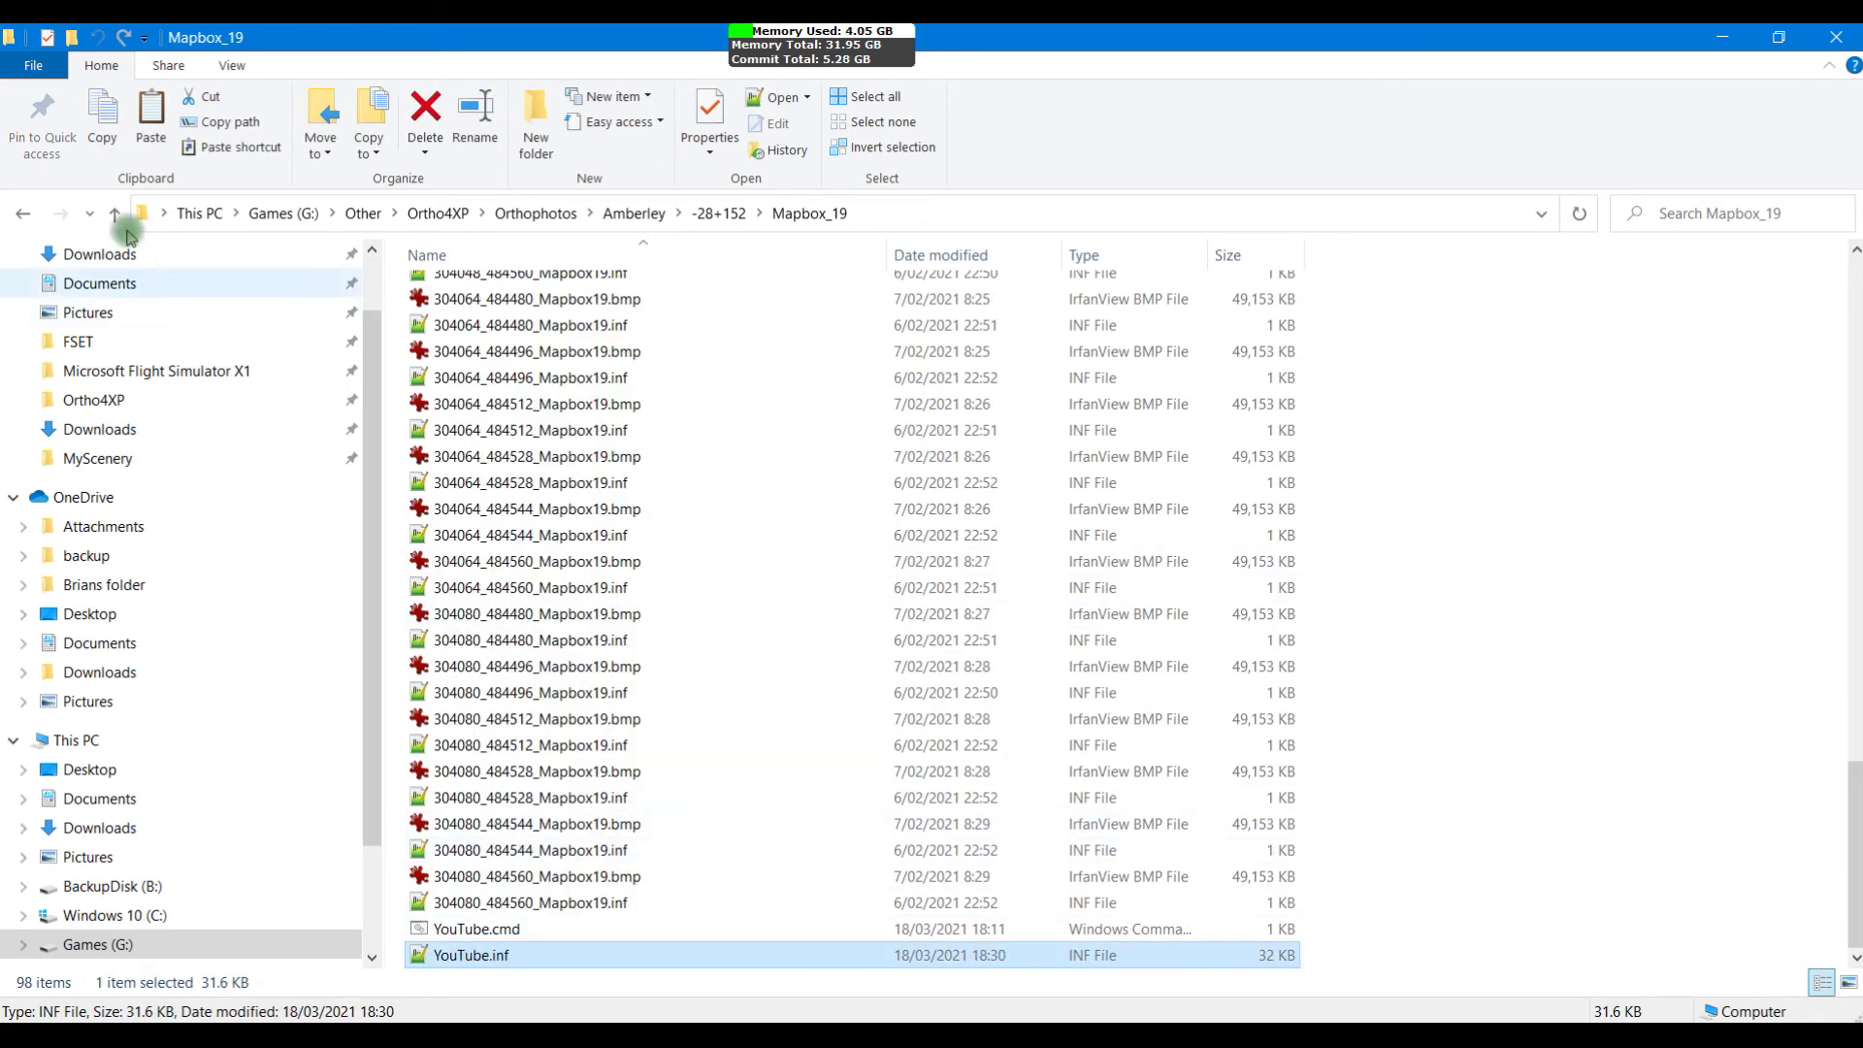
{"action": "left_click", "coordinate": [23, 215]}
{"action": "left_click", "coordinate": [22, 215]}
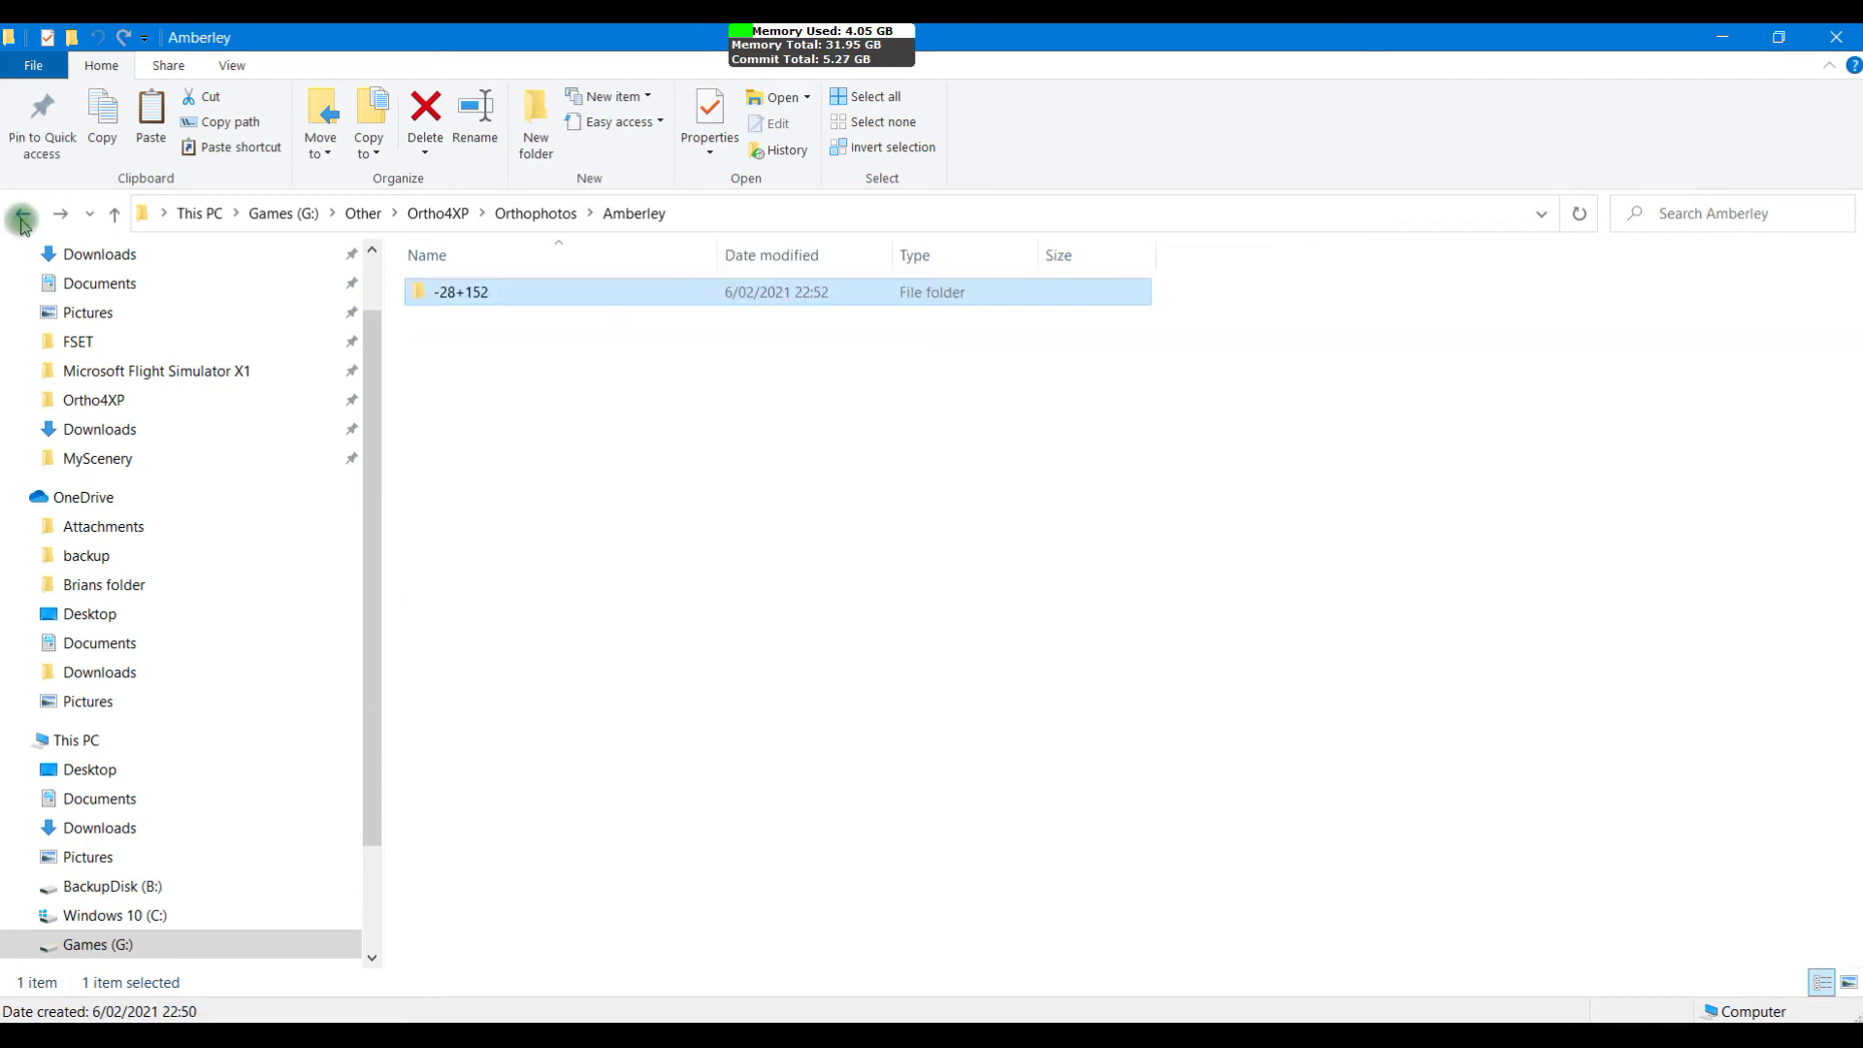
{"action": "left_click", "coordinate": [23, 214]}
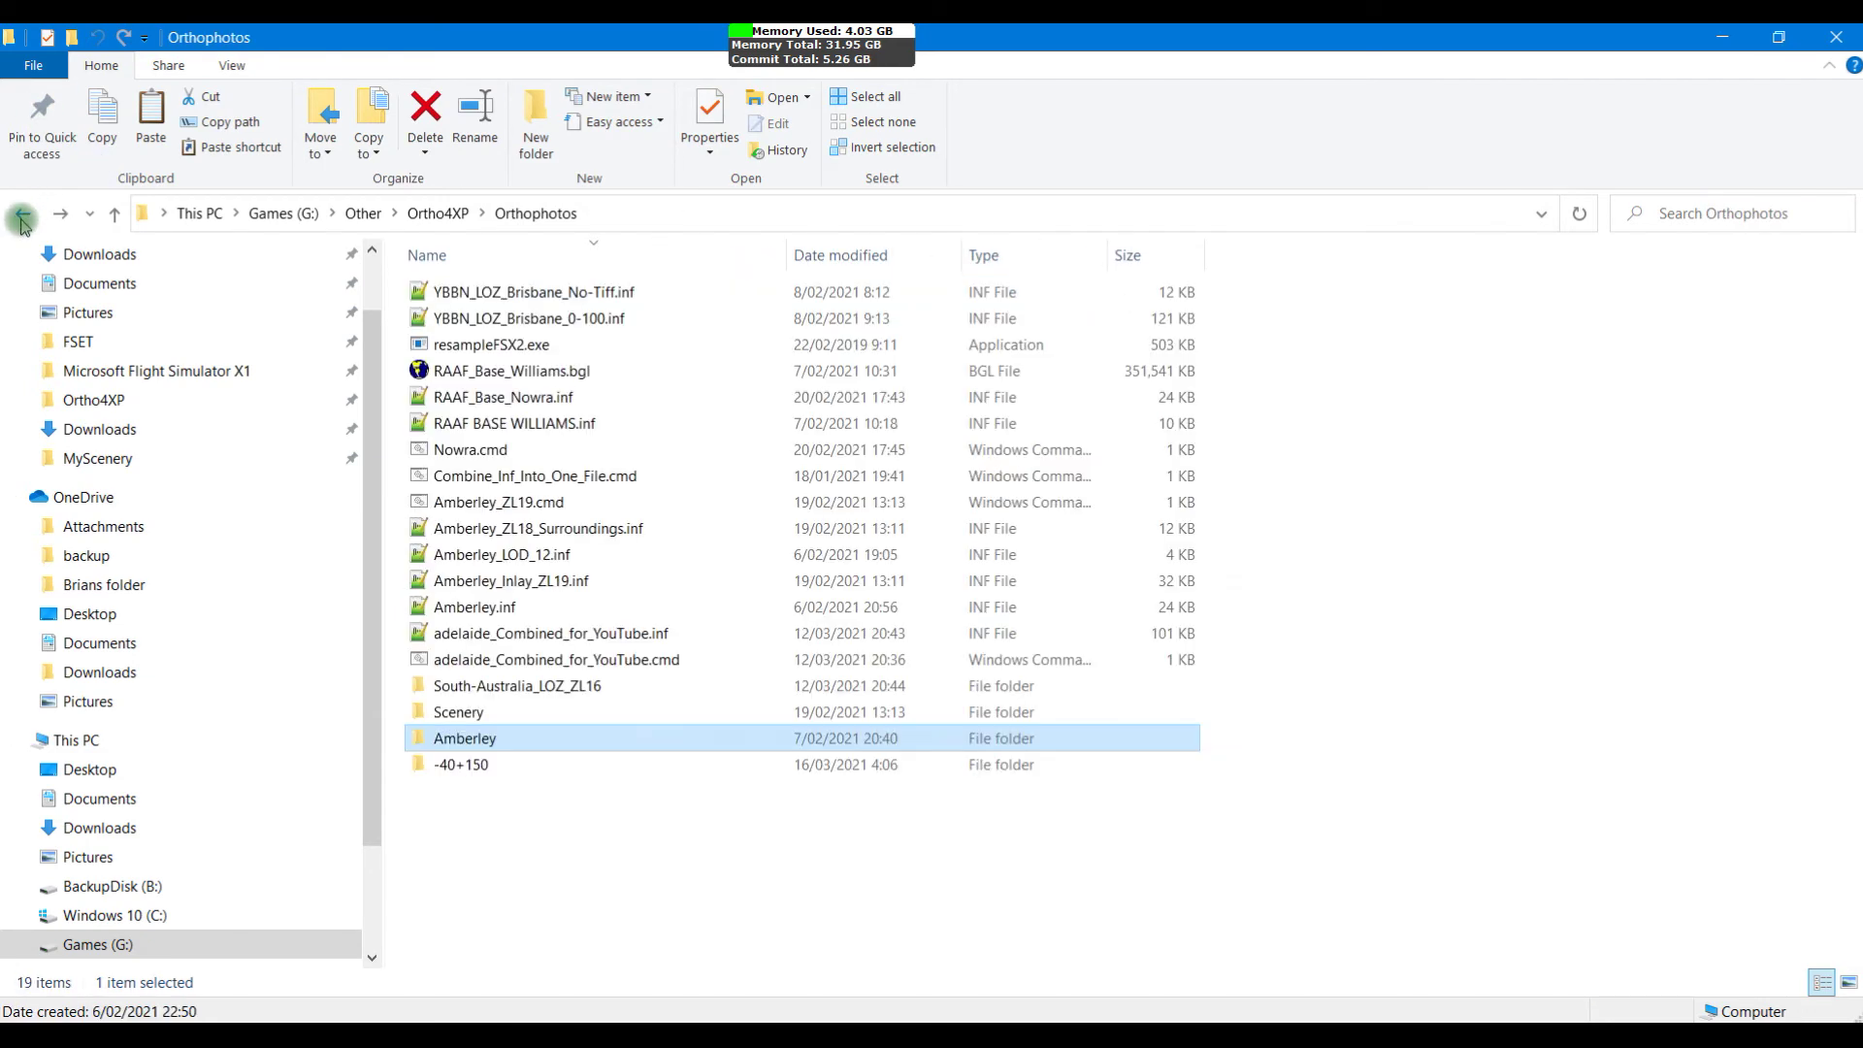
{"action": "right_click", "coordinate": [475, 835]}
{"action": "left_click", "coordinate": [568, 621]}
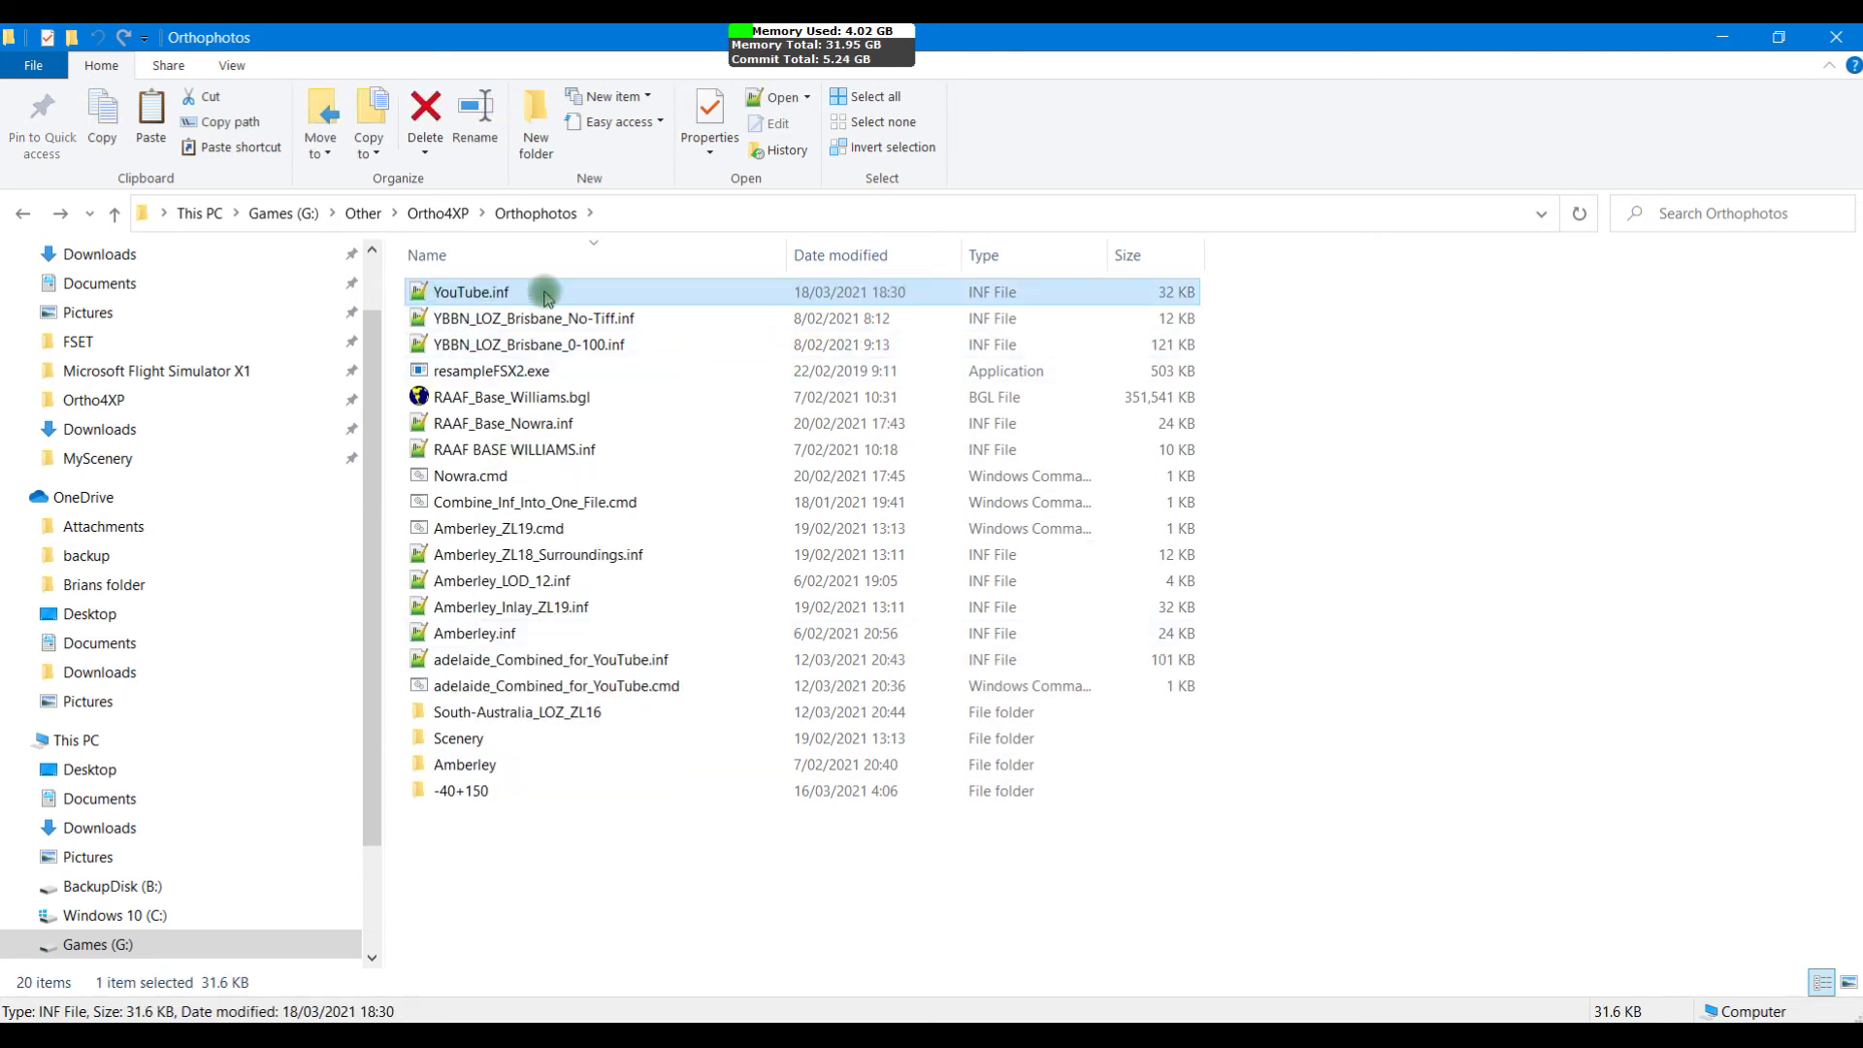
Step: Create a new text document in the Orthophotos folder
{"action": "left_click", "coordinate": [530, 872]}
{"action": "right_click", "coordinate": [530, 873]}
{"action": "mouse_move", "coordinate": [636, 812]}
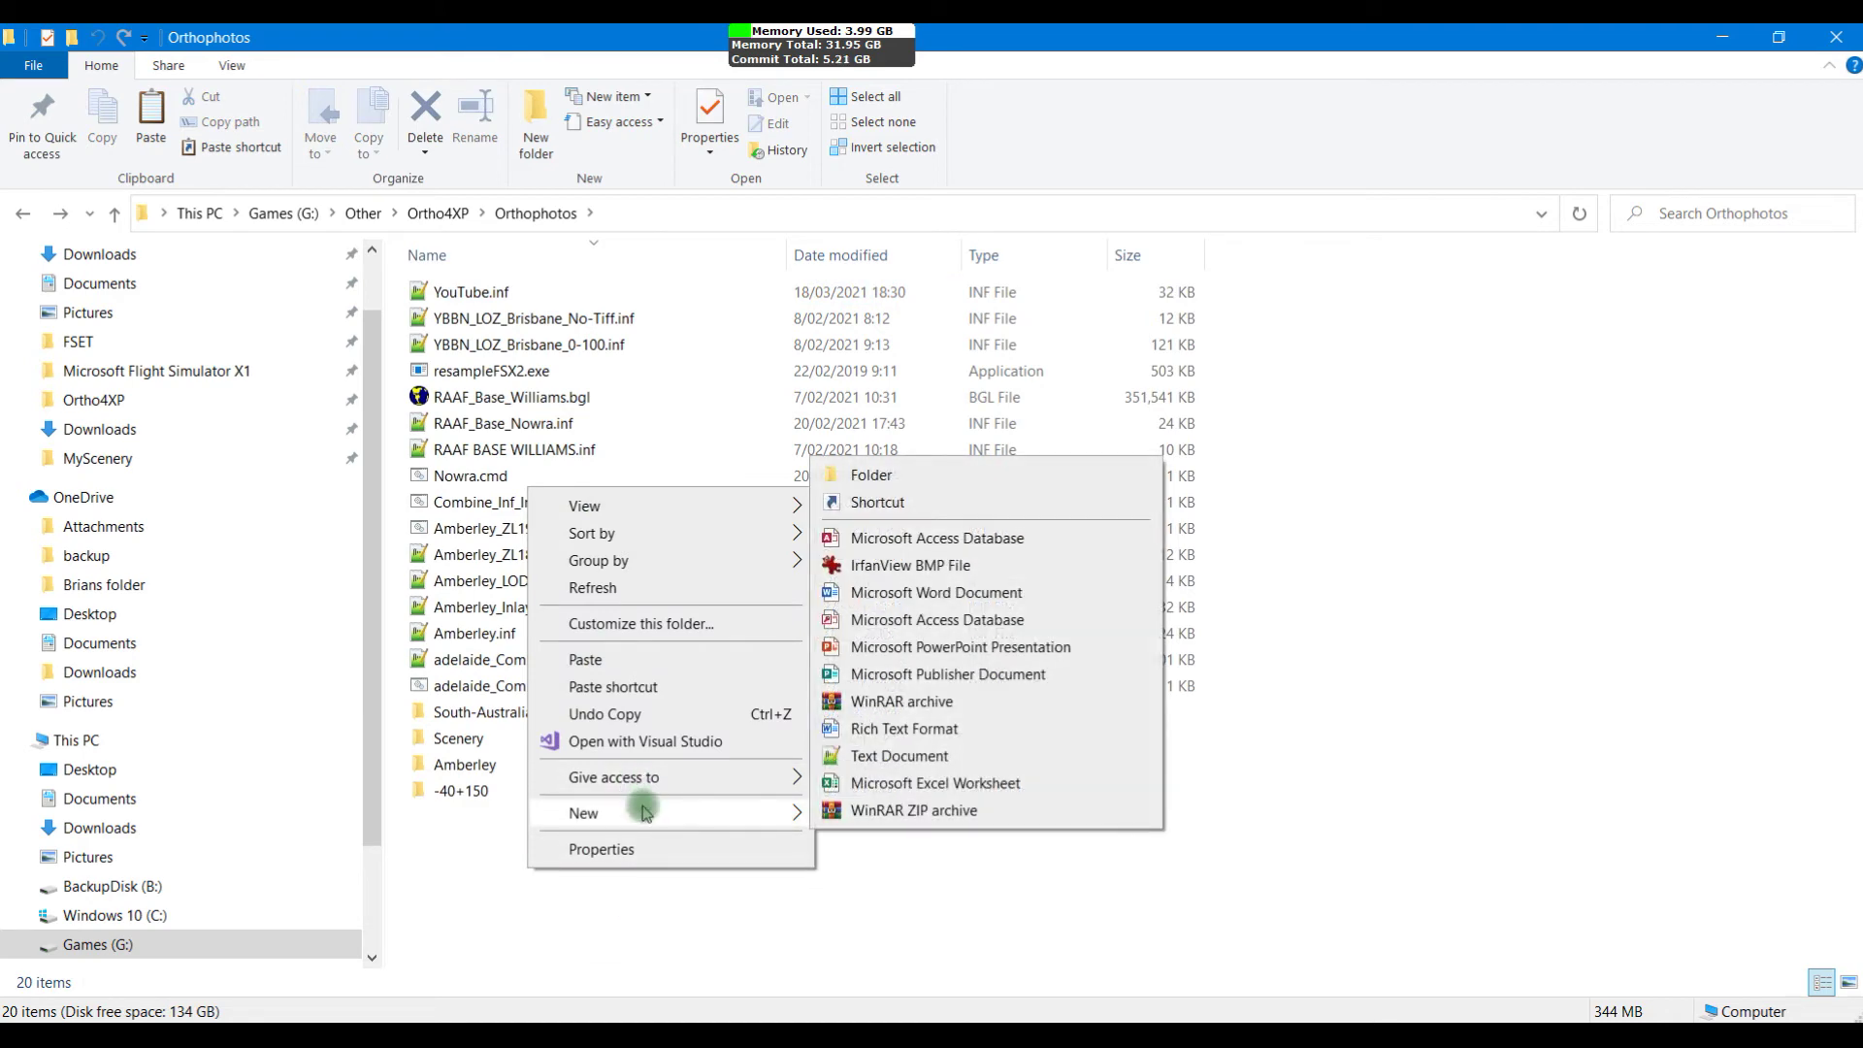
{"action": "left_click", "coordinate": [894, 757]}
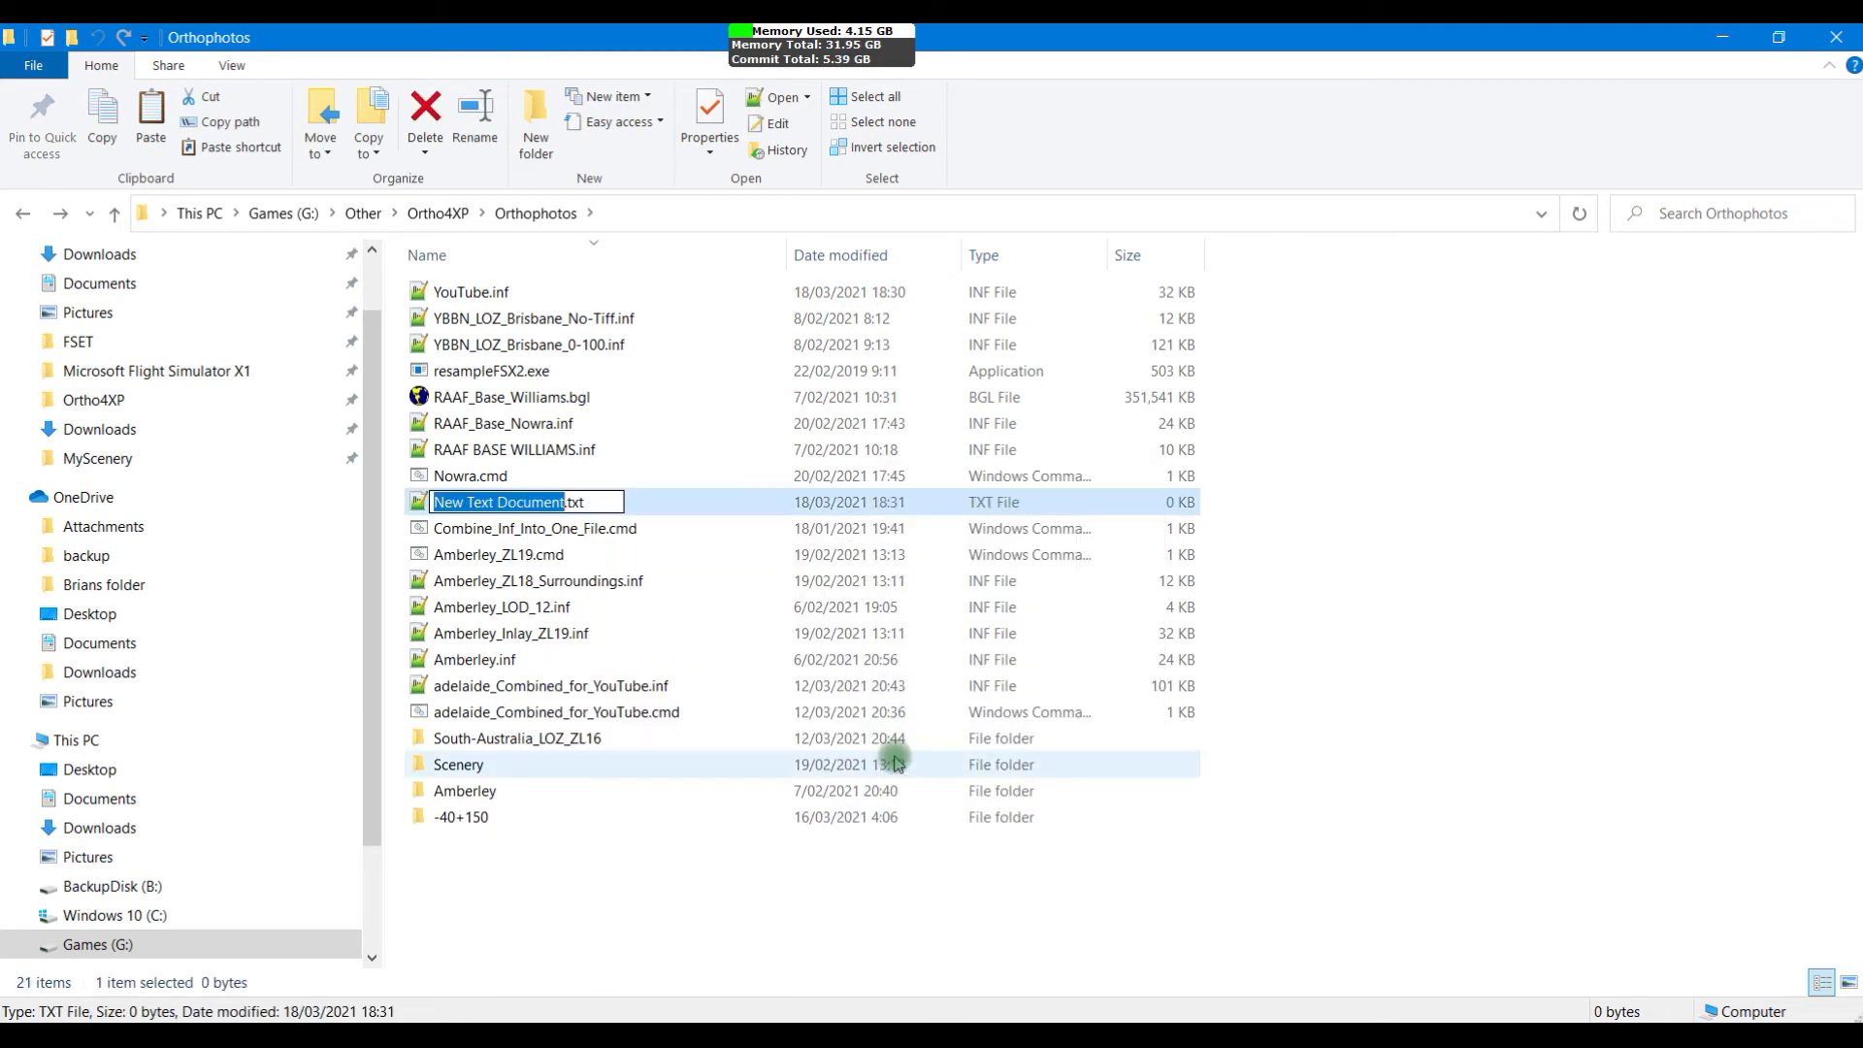
Step: Rename the new text document as YouTube_Resample.cmd and accept the file extension change
{"action": "type", "text": "You"}
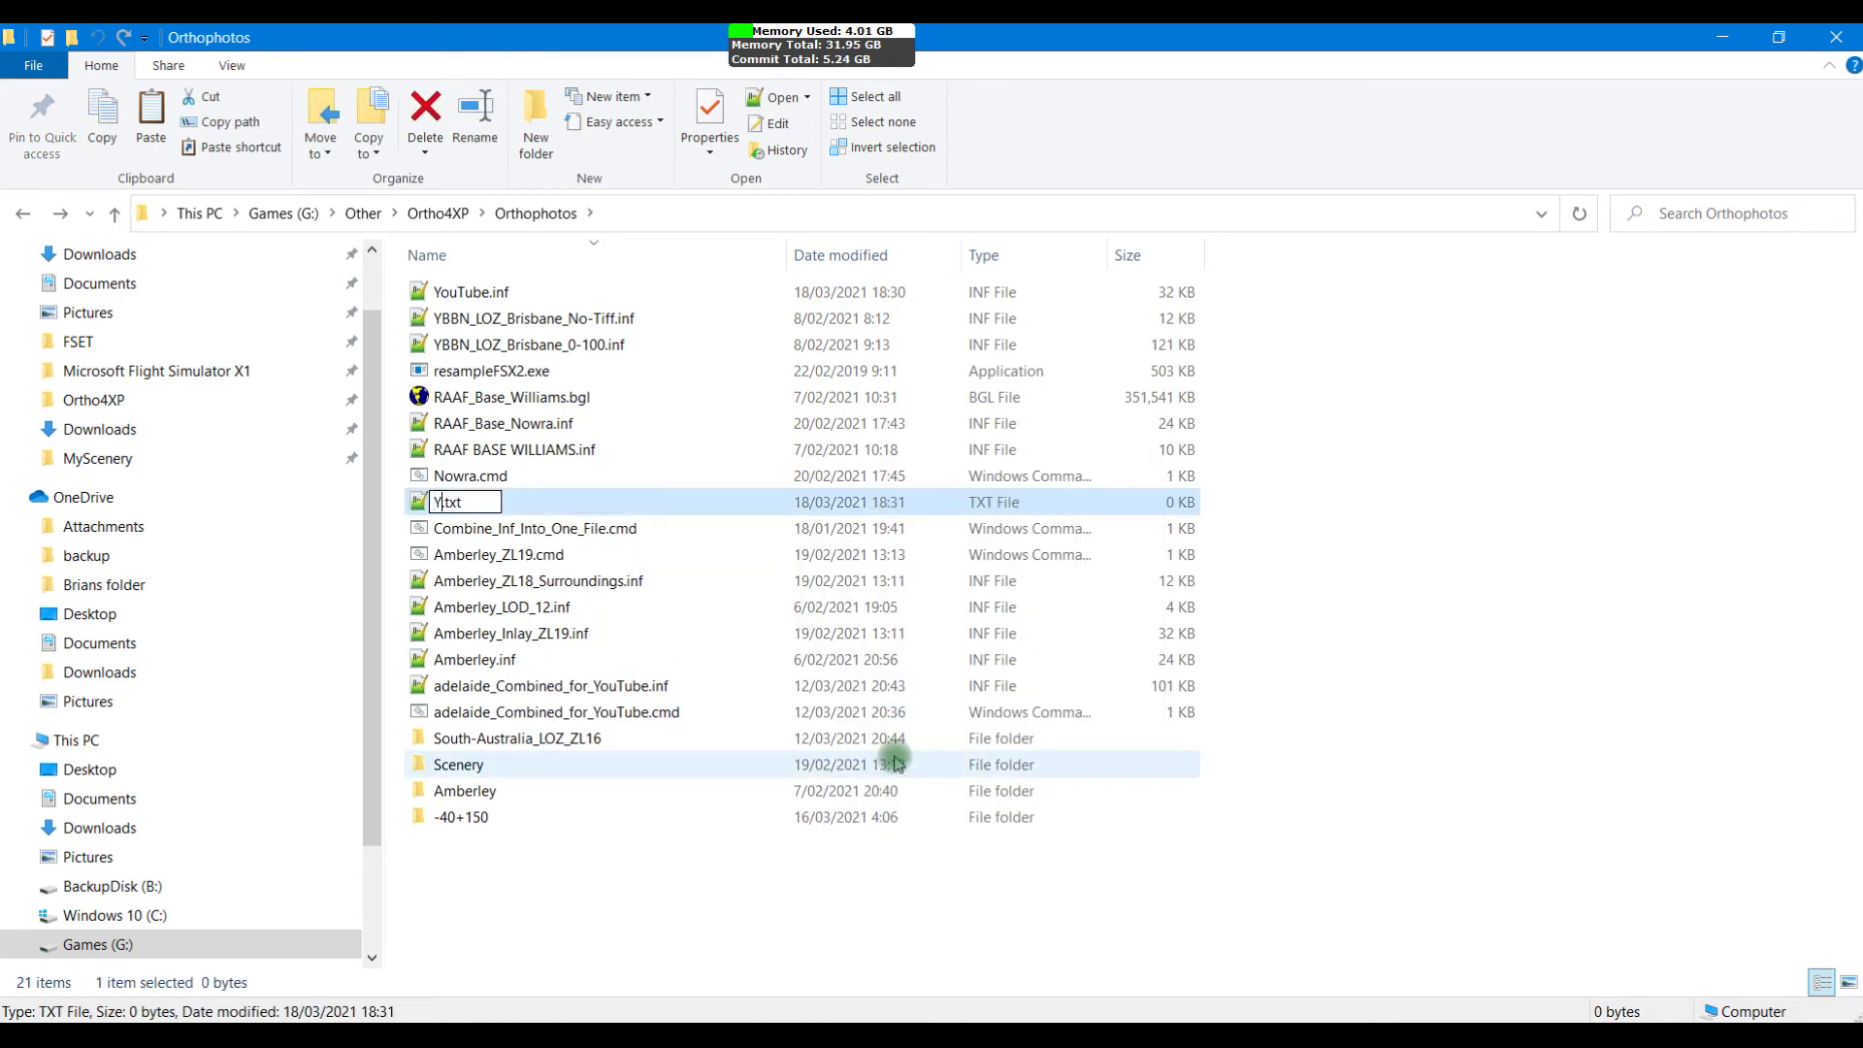
{"action": "type", "text": "Tube"}
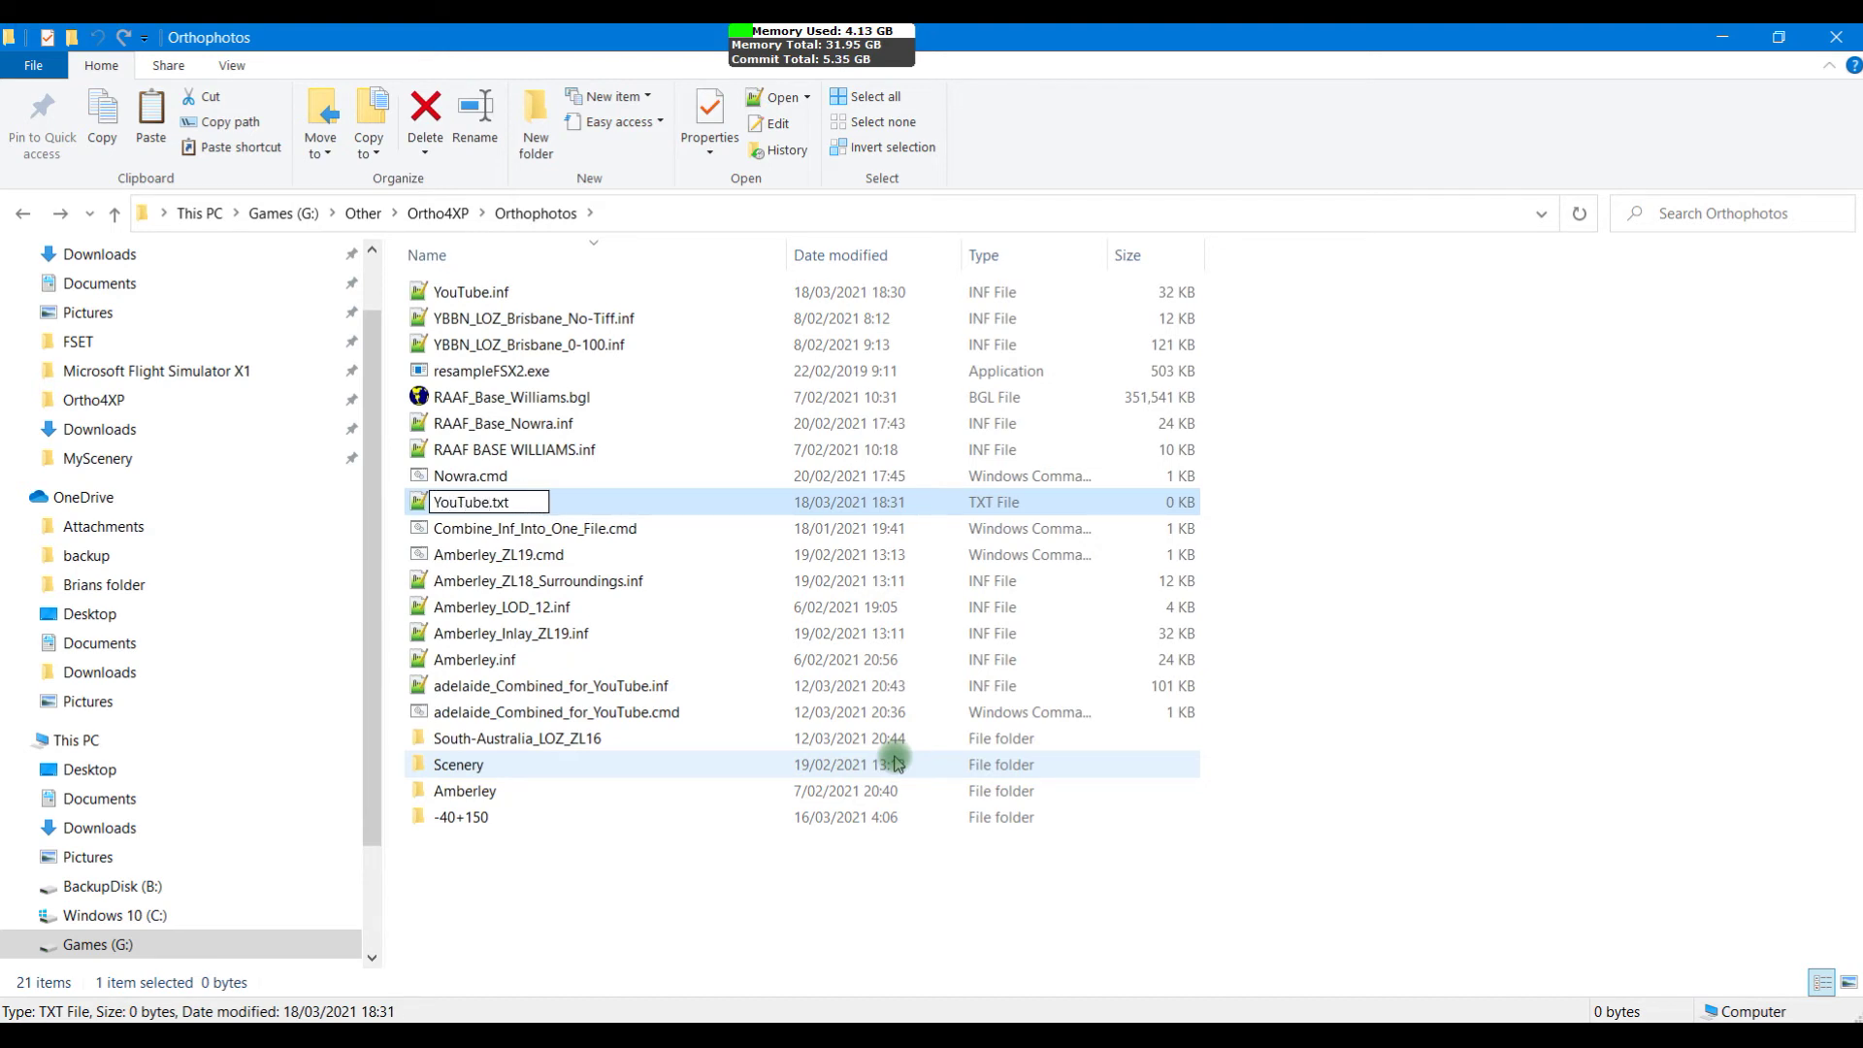
{"action": "type", "text": ")"}
{"action": "key", "text": "BackSpace"}
{"action": "type", "text": "_Resamp"}
{"action": "type", "text": "le"}
{"action": "type", "text": ".cmd"}
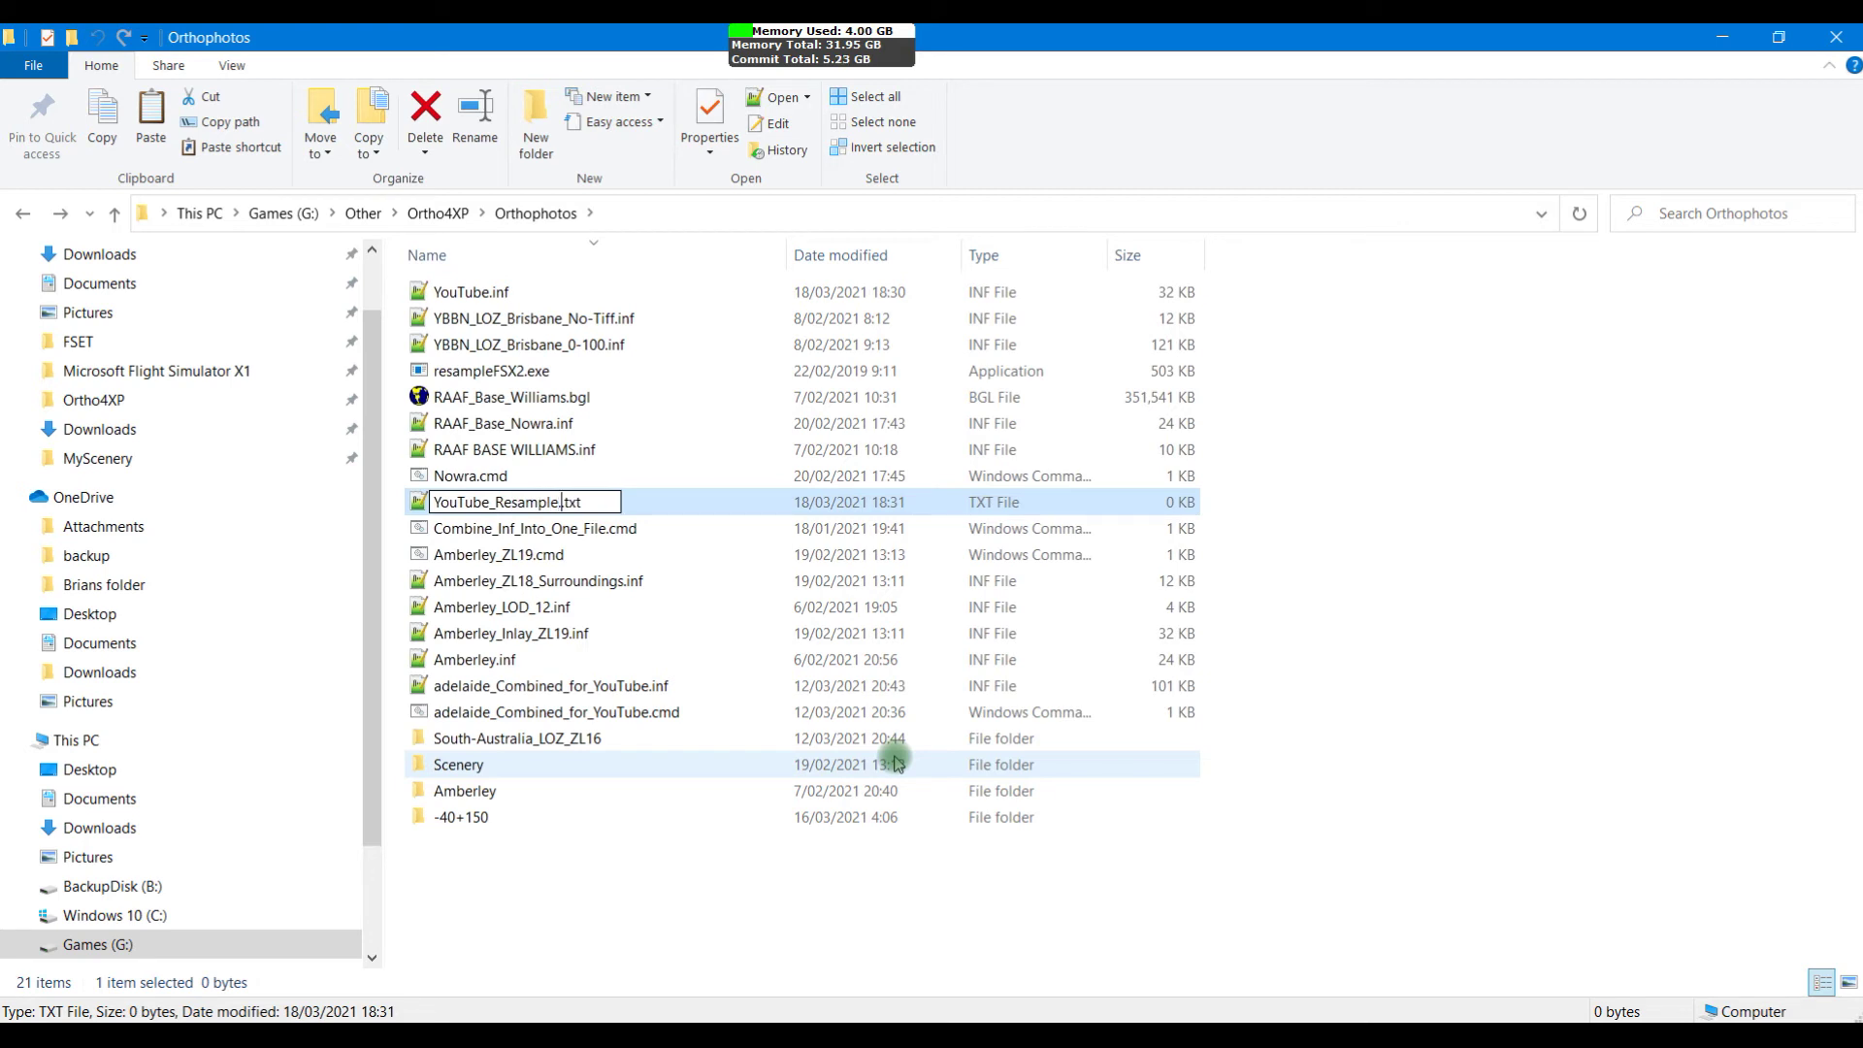
{"action": "key", "text": "Delete"}
{"action": "key", "text": "Delete"}
{"action": "key", "text": "Delete"}
{"action": "key", "text": "Delete"}
{"action": "left_click", "coordinate": [788, 736]}
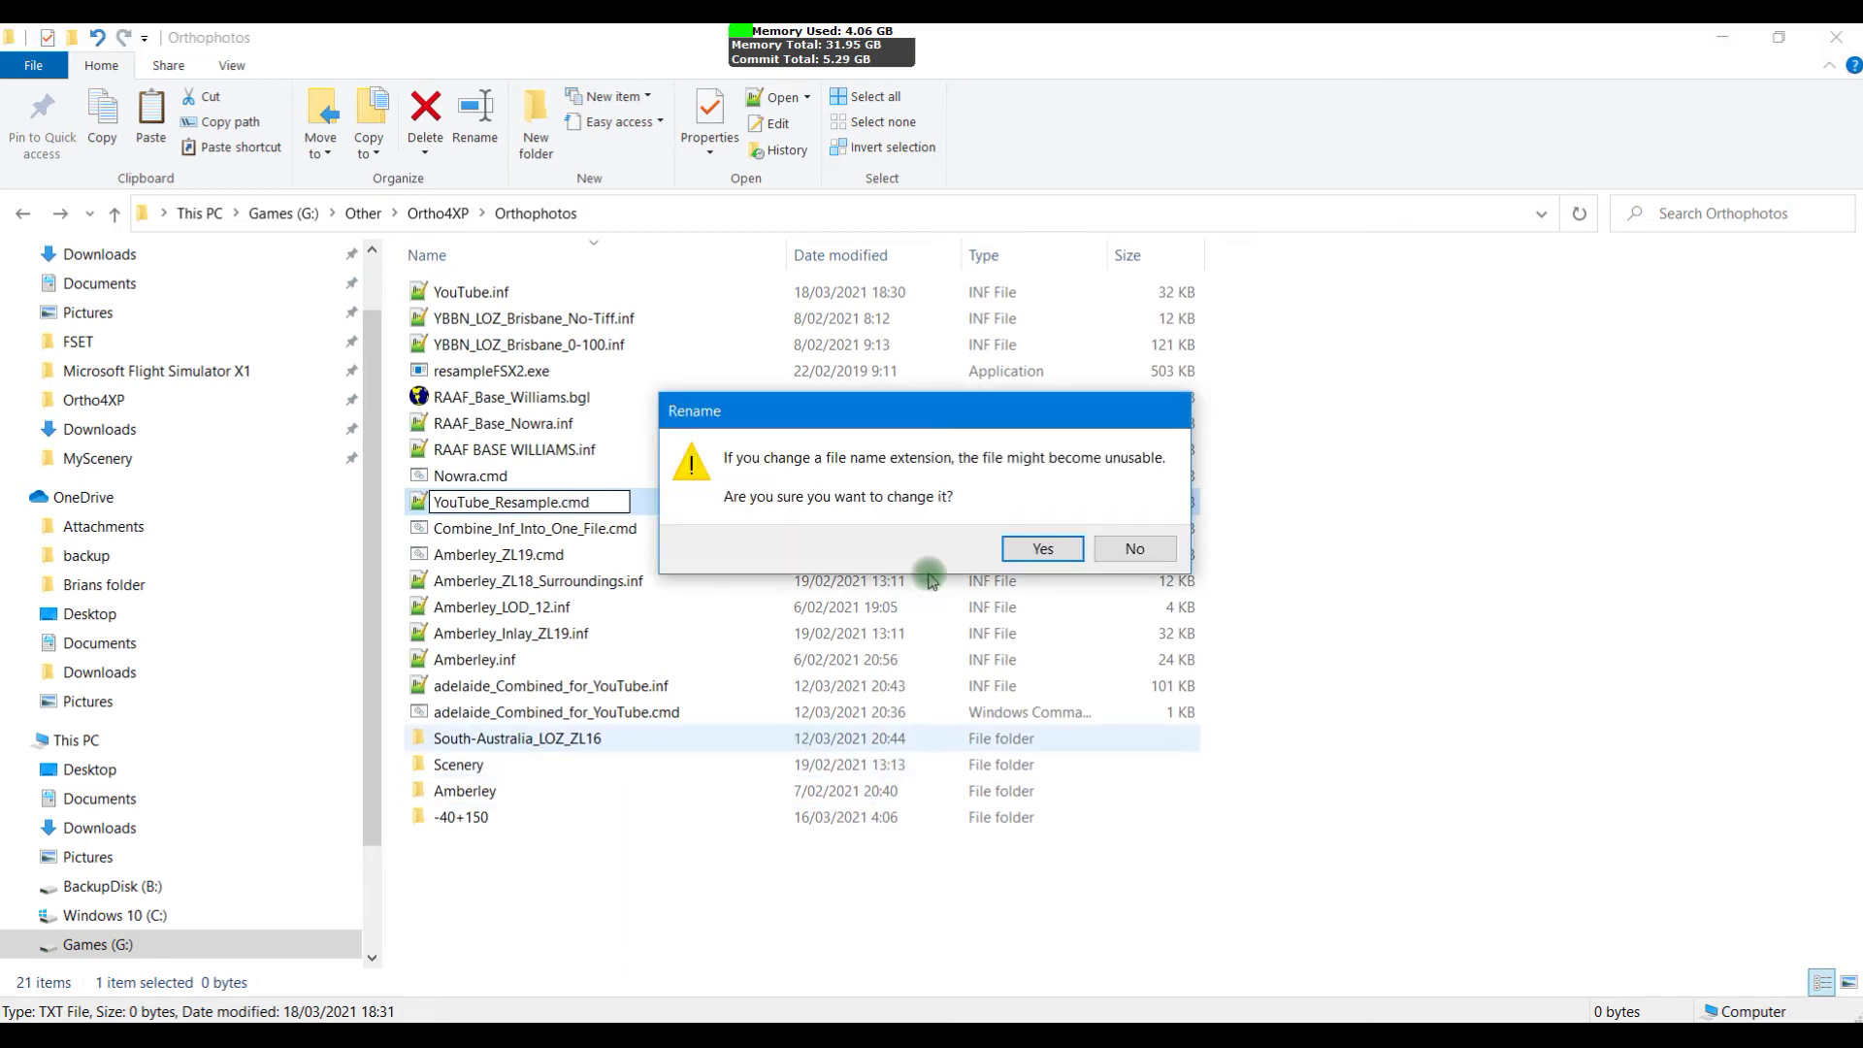
{"action": "left_click", "coordinate": [1043, 549]}
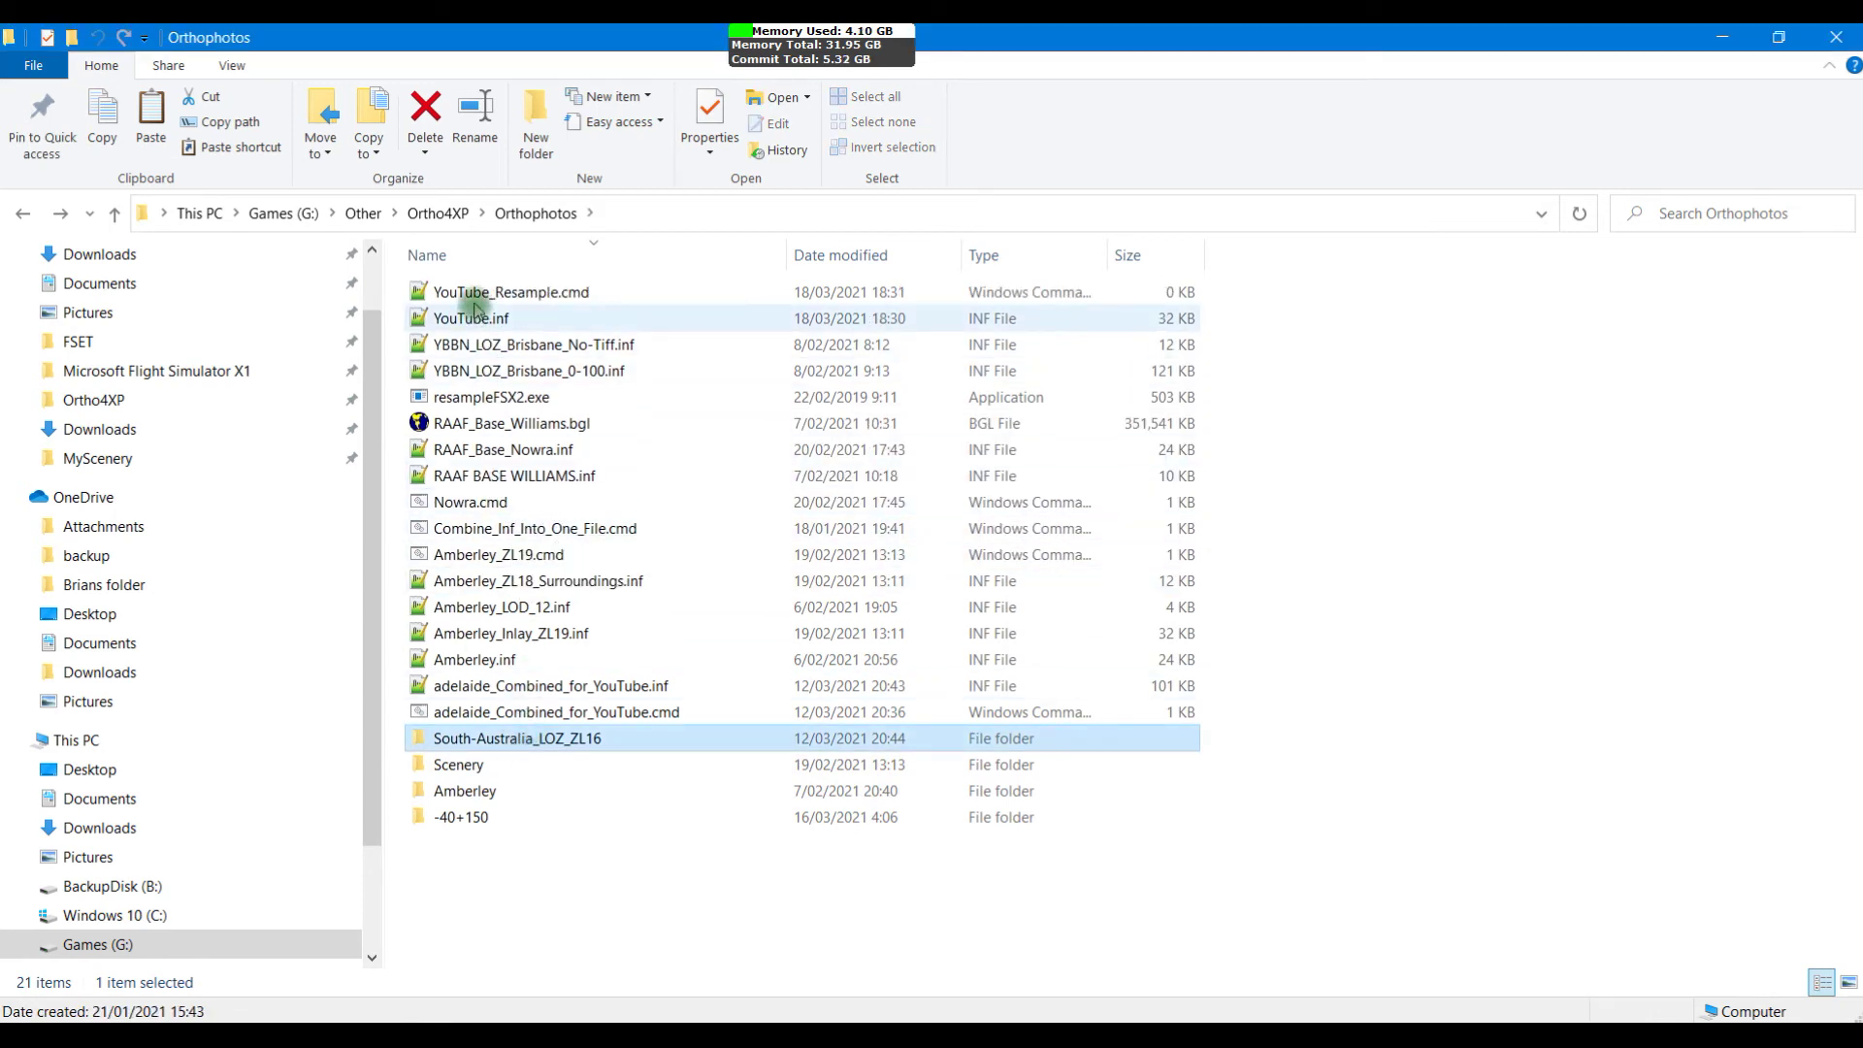
Step: Open YouTube_Resample.cmd for editing in Notepad++ and shrink its window so the Orthophotos file list stays visible beside it
{"action": "left_click", "coordinate": [512, 293]}
{"action": "right_click", "coordinate": [540, 300]}
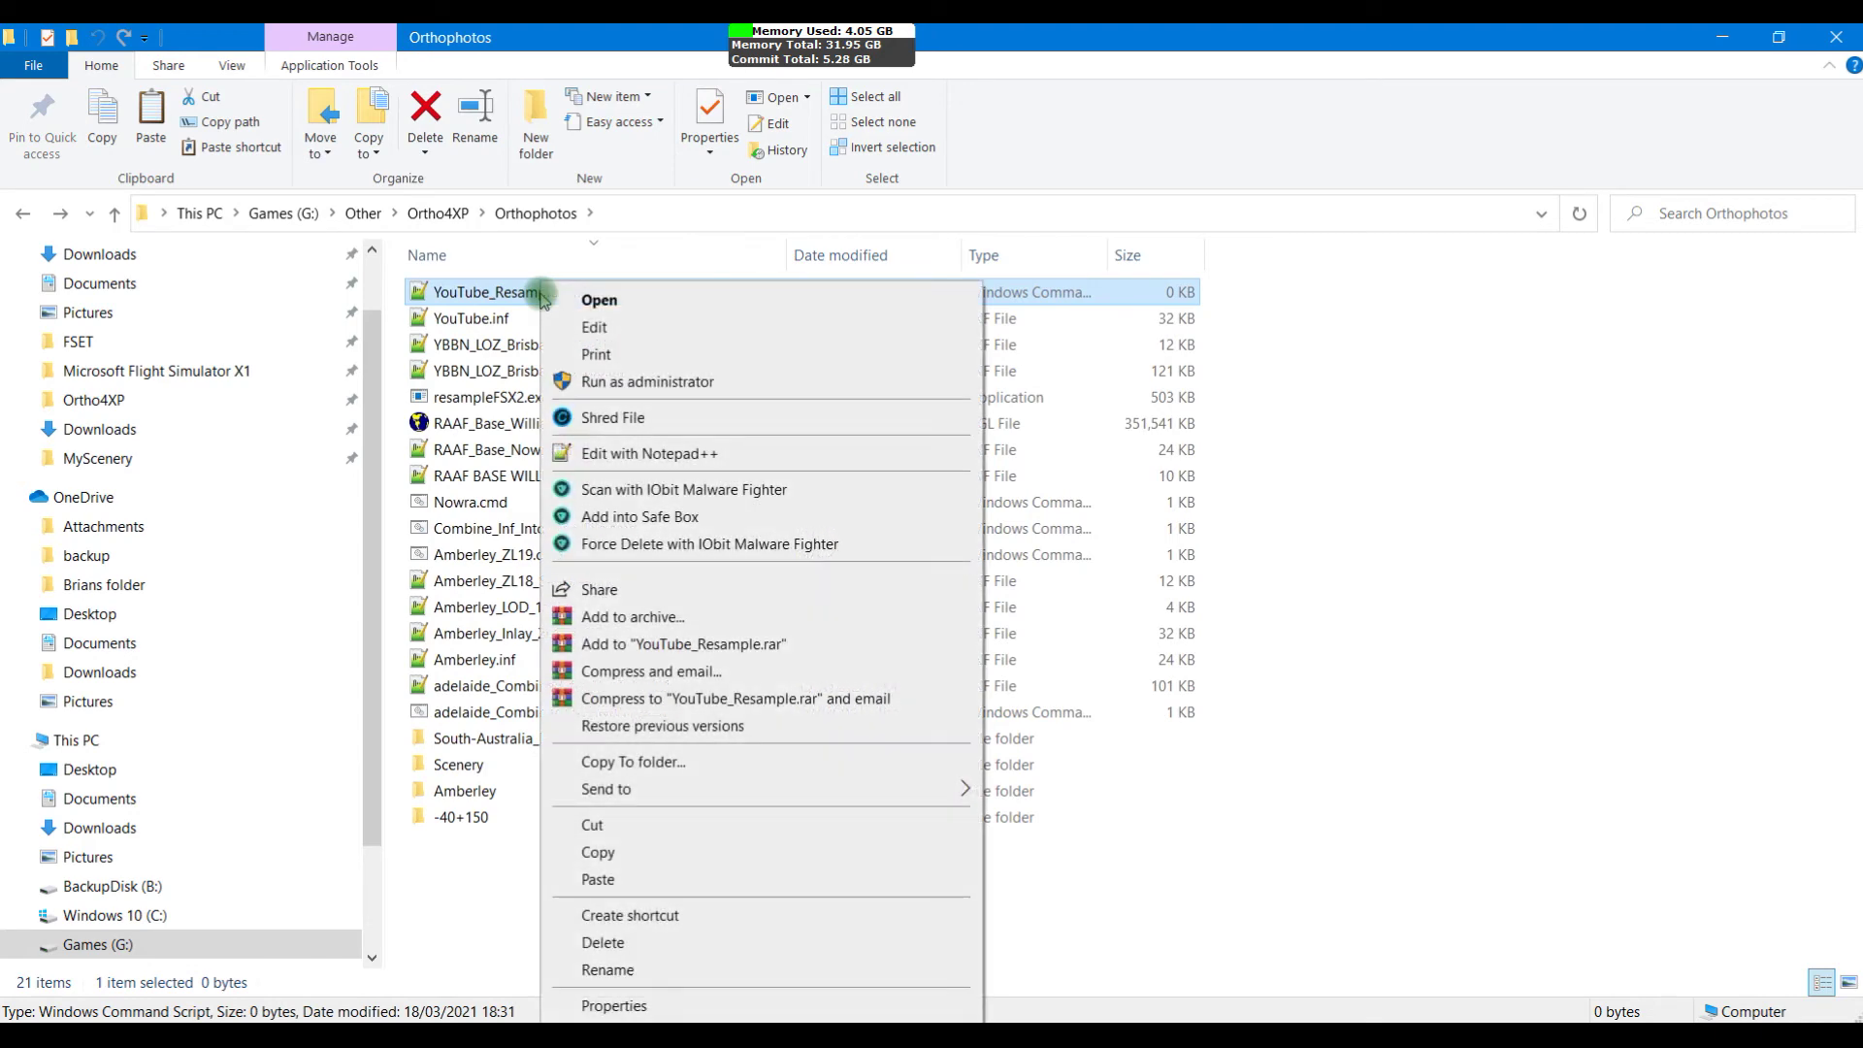
{"action": "left_click", "coordinate": [645, 455]}
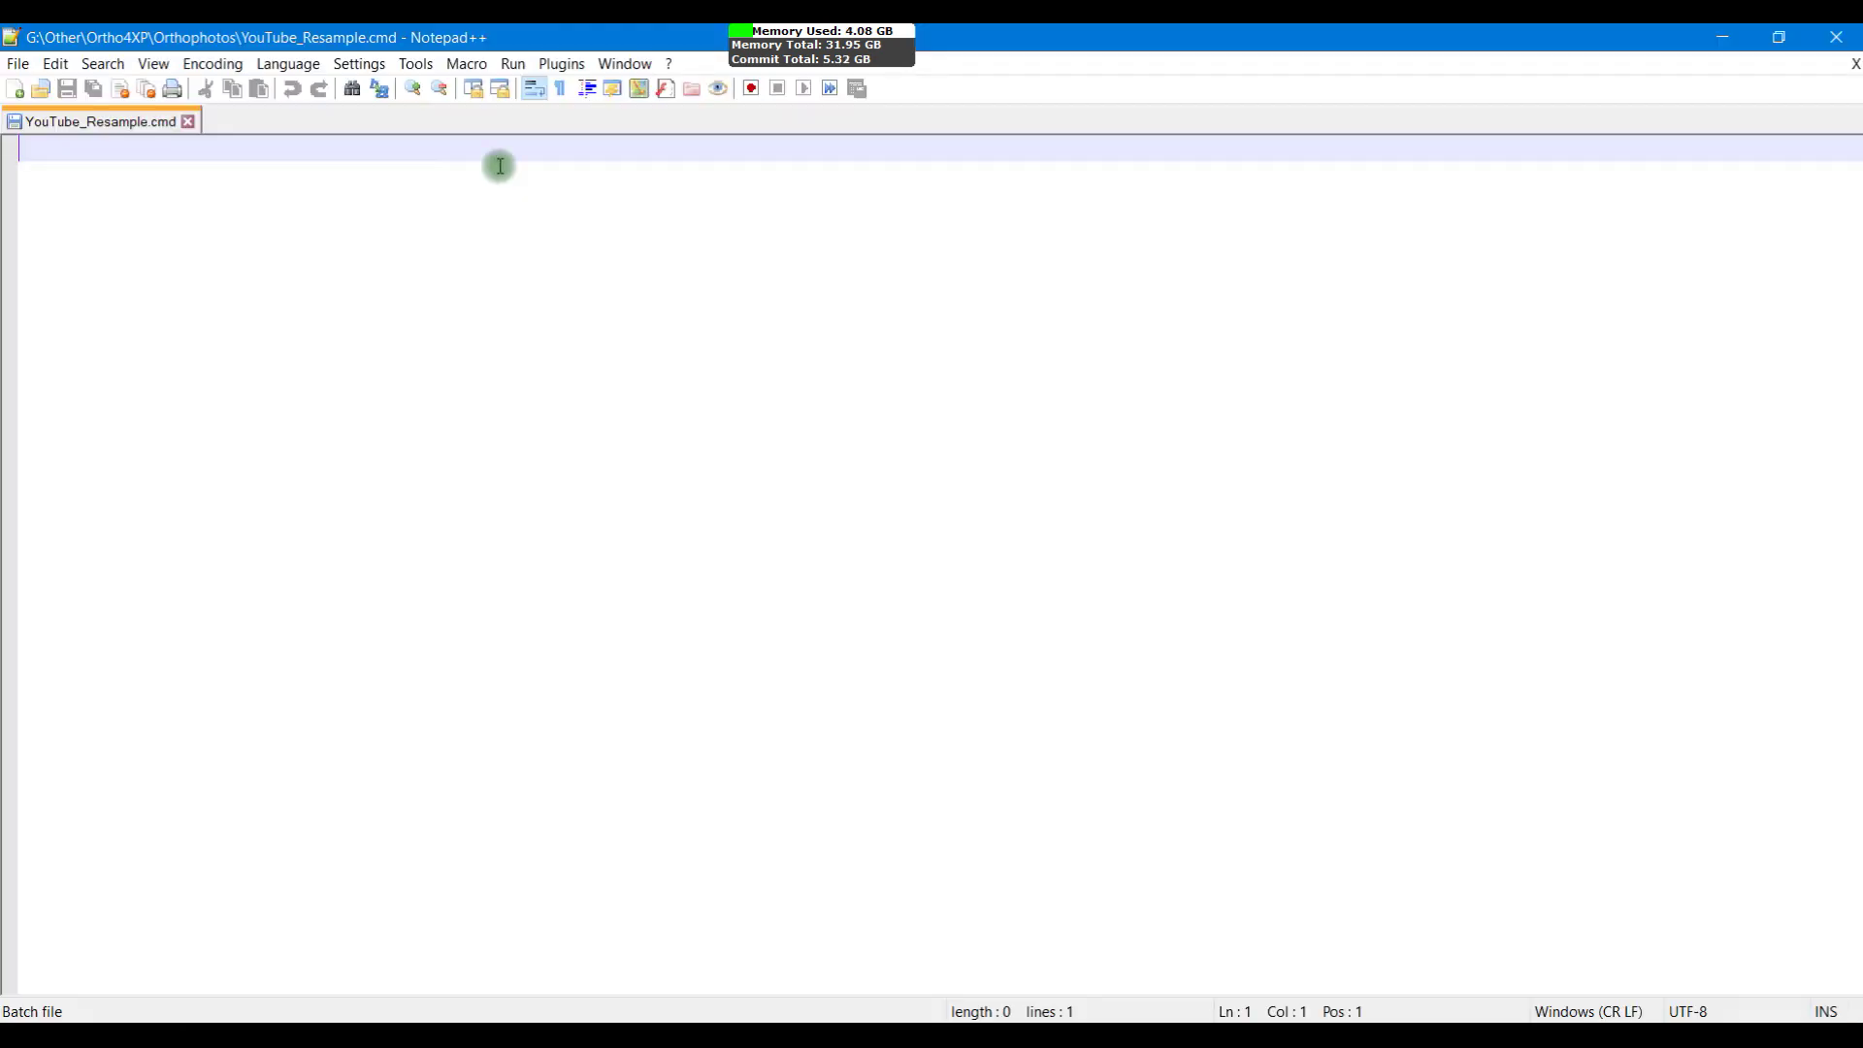
{"action": "double_click", "coordinate": [490, 39]}
{"action": "left_click_drag", "start_coordinate": [1388, 392], "coordinate": [1280, 176]}
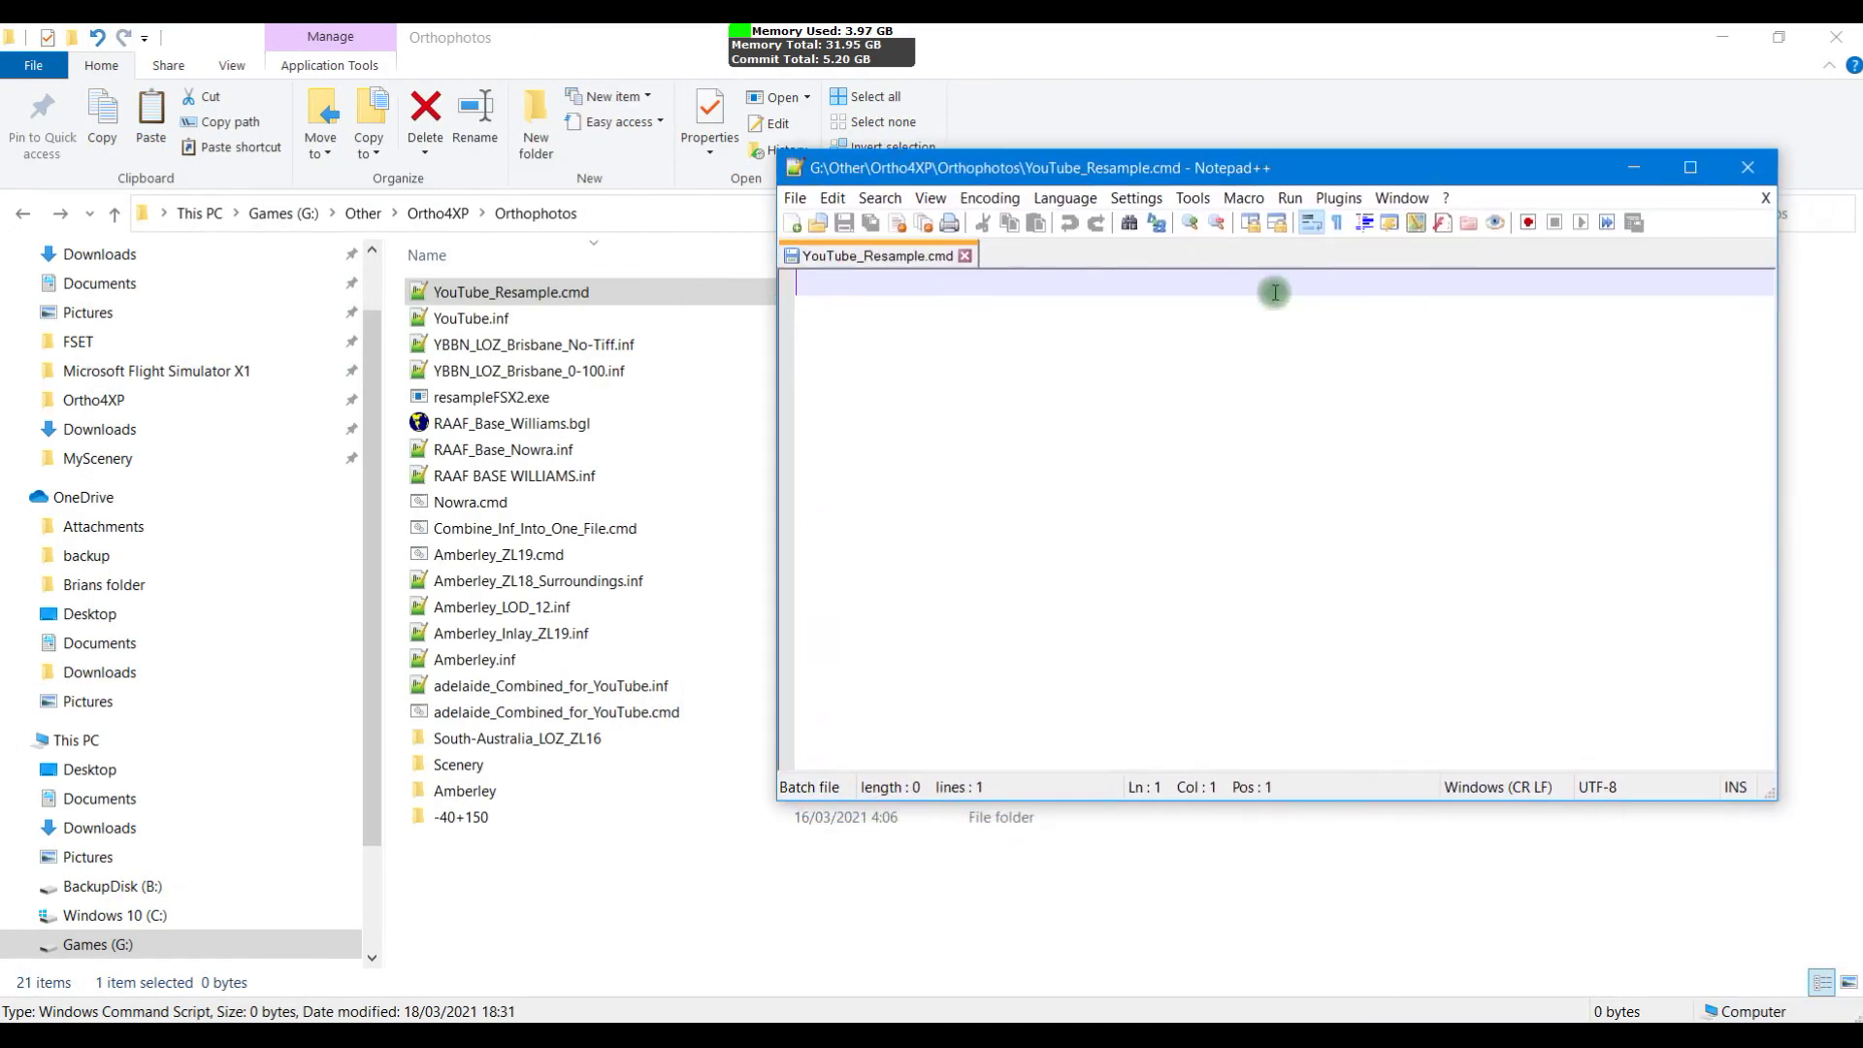
{"action": "type", "text": "@echo"}
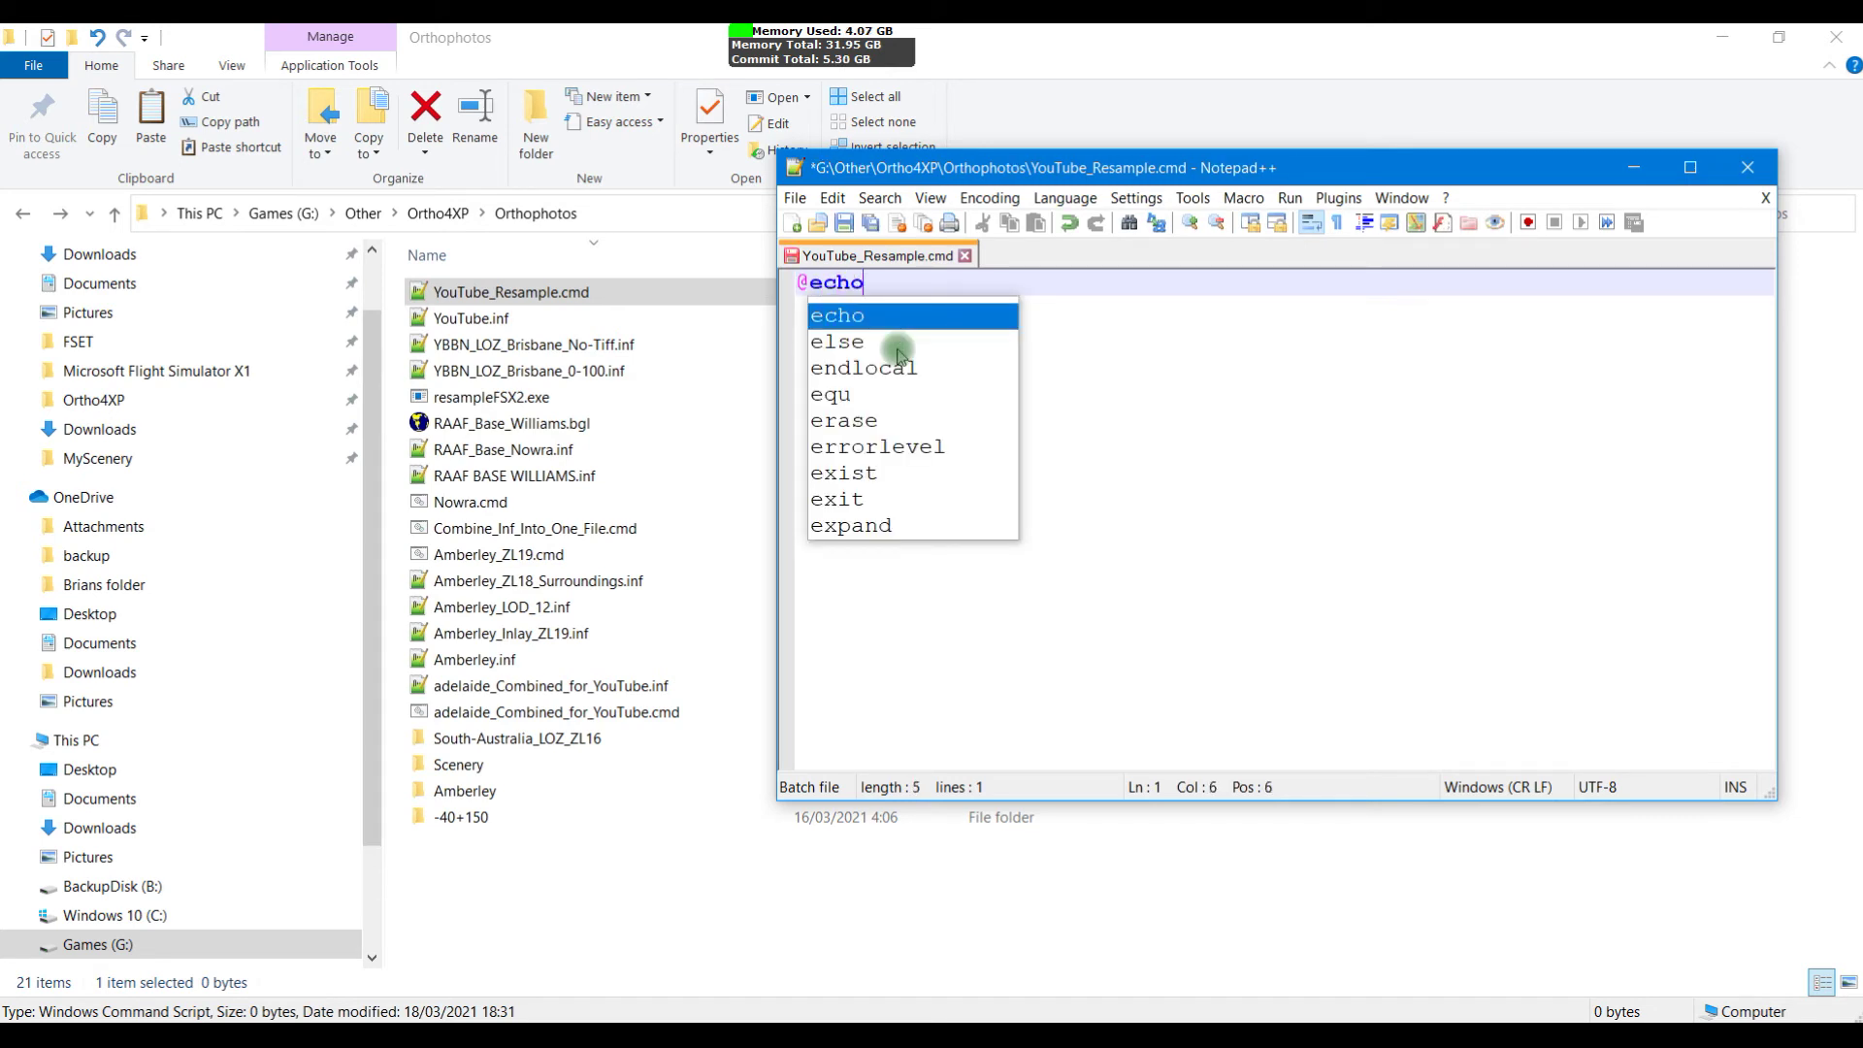
{"action": "type", "text": " Off"}
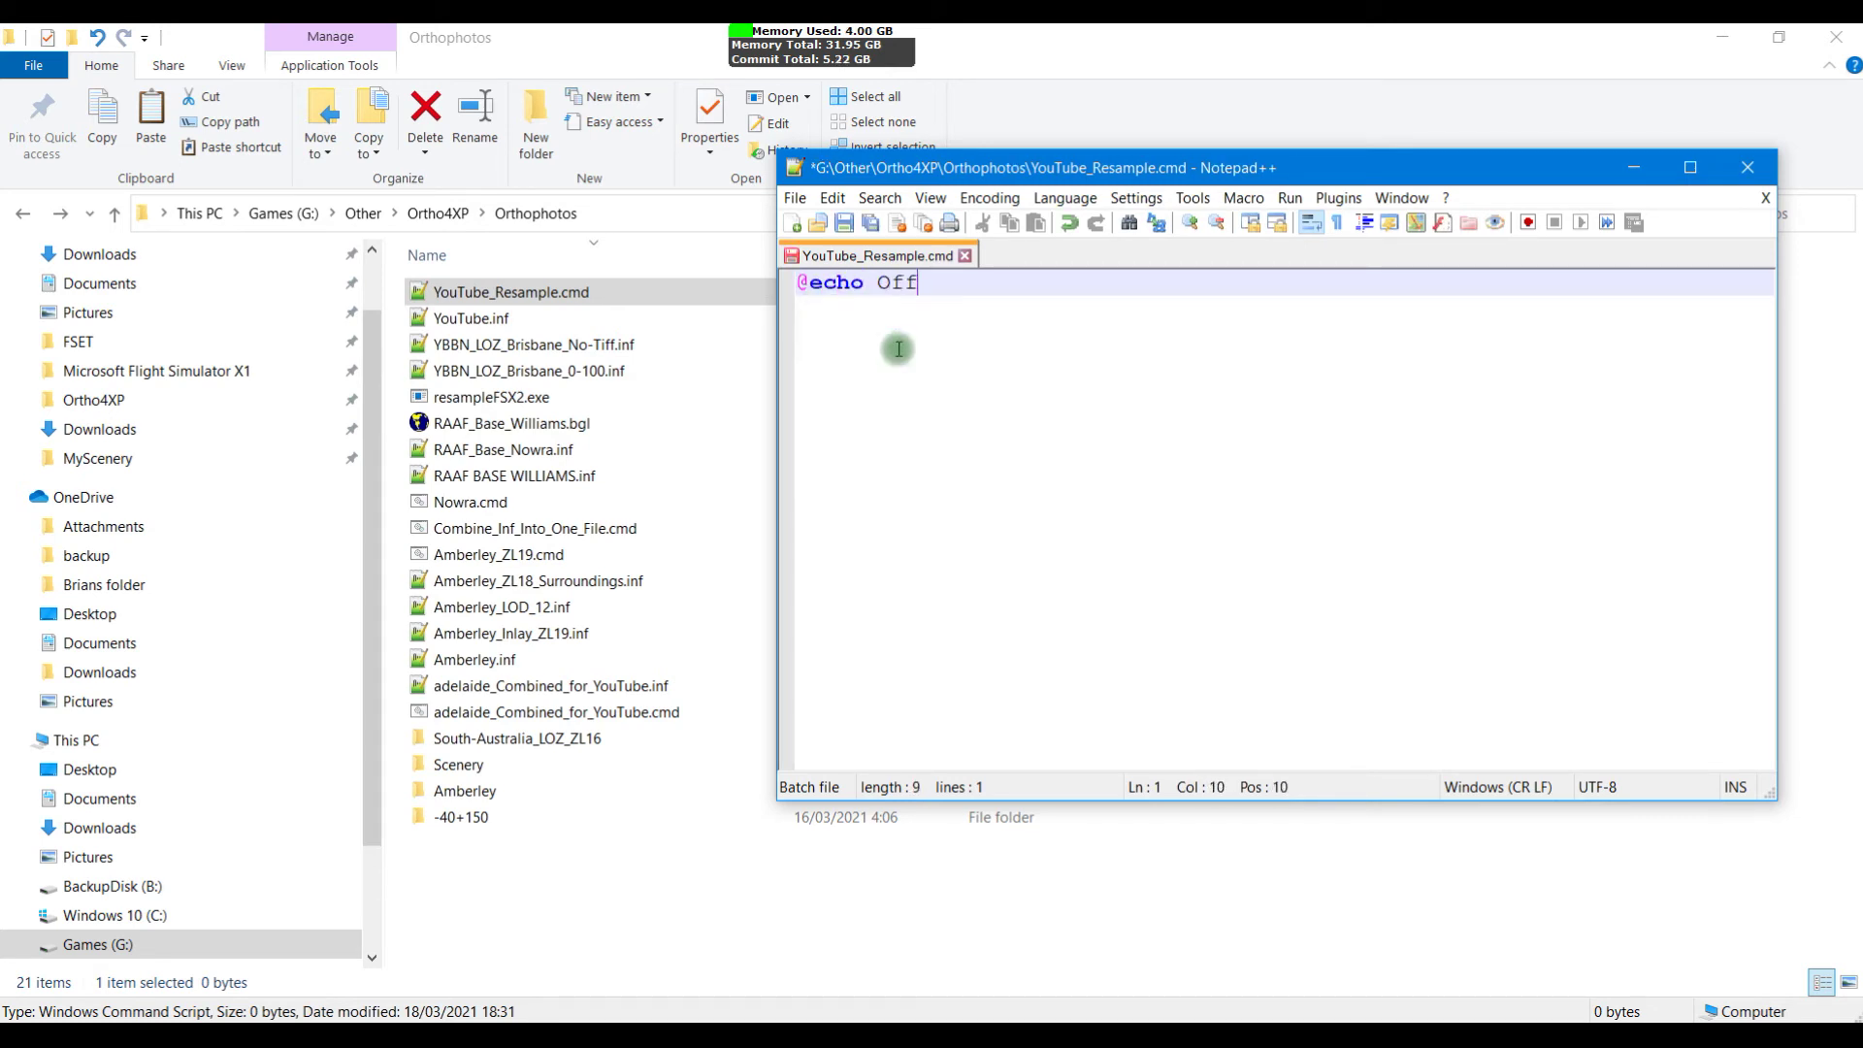
{"action": "key", "text": "Return"}
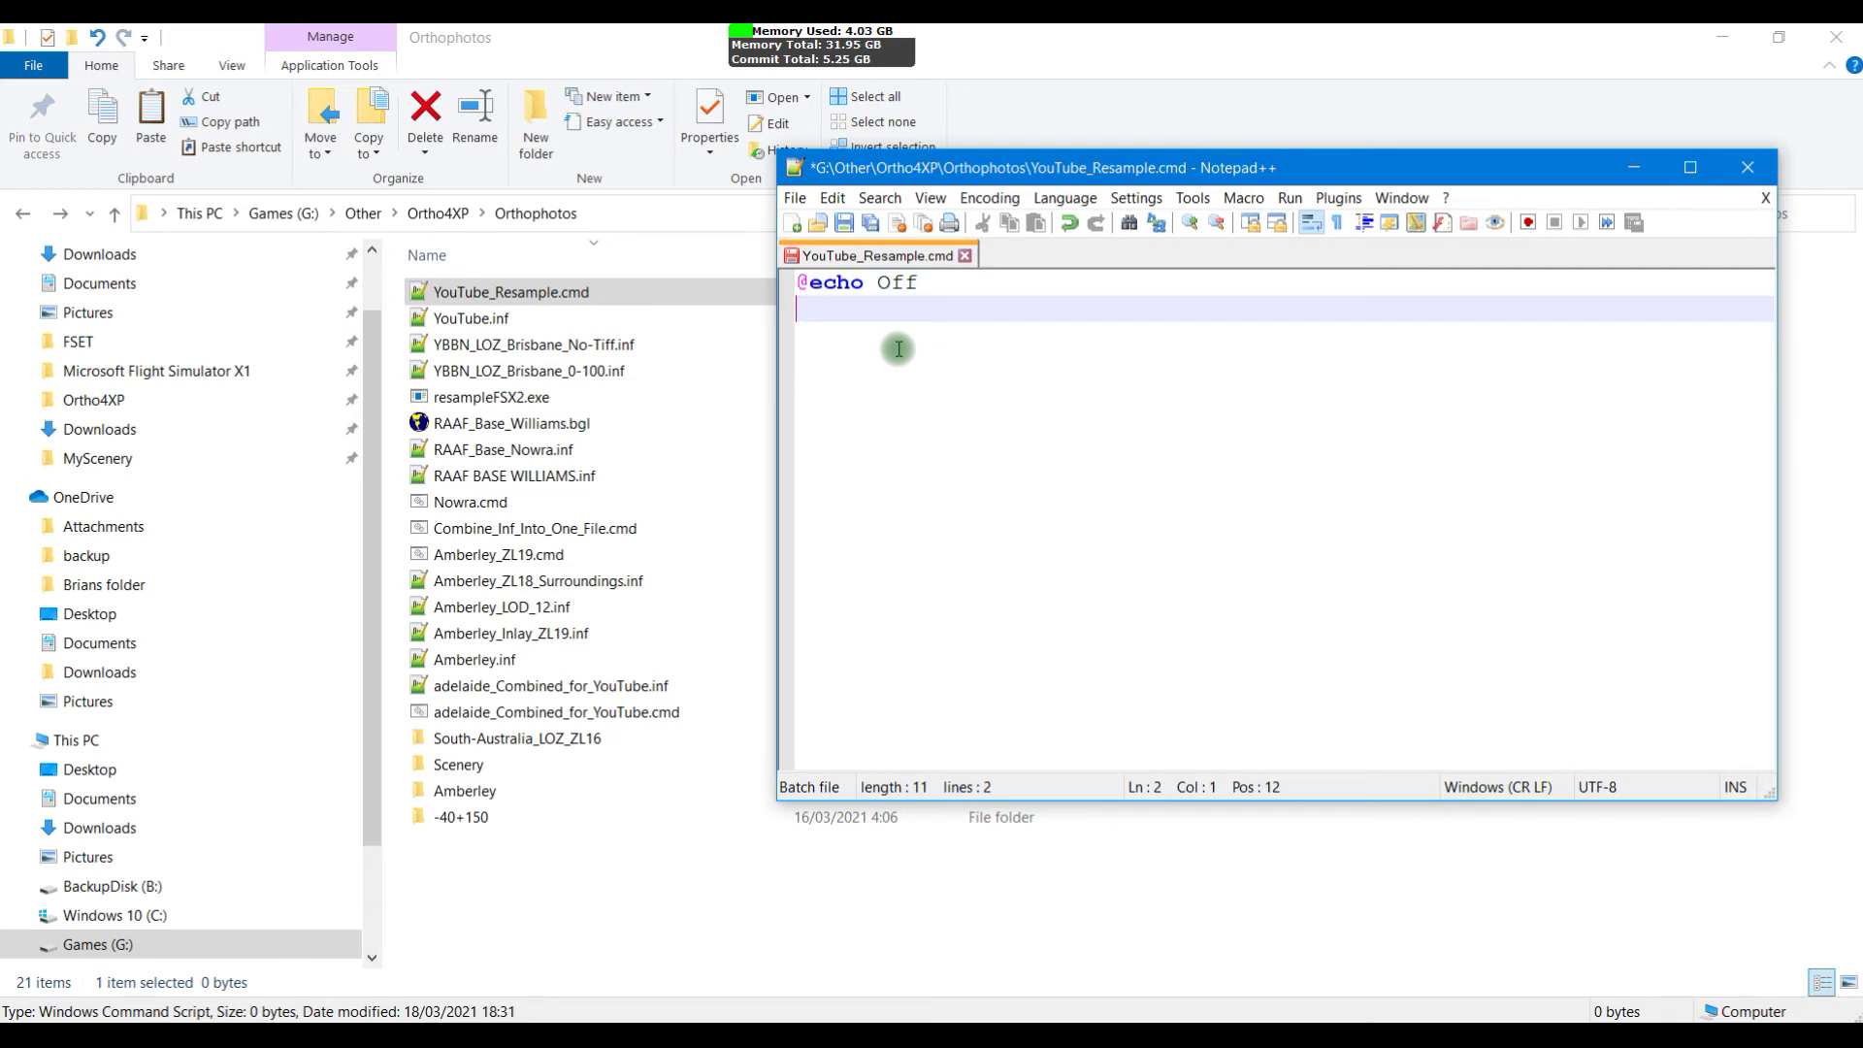
Step: Copy the full file name resampleFSX2.exe from the Orthophotos folder and paste it into the script after a blank line
{"action": "left_click", "coordinate": [518, 405]}
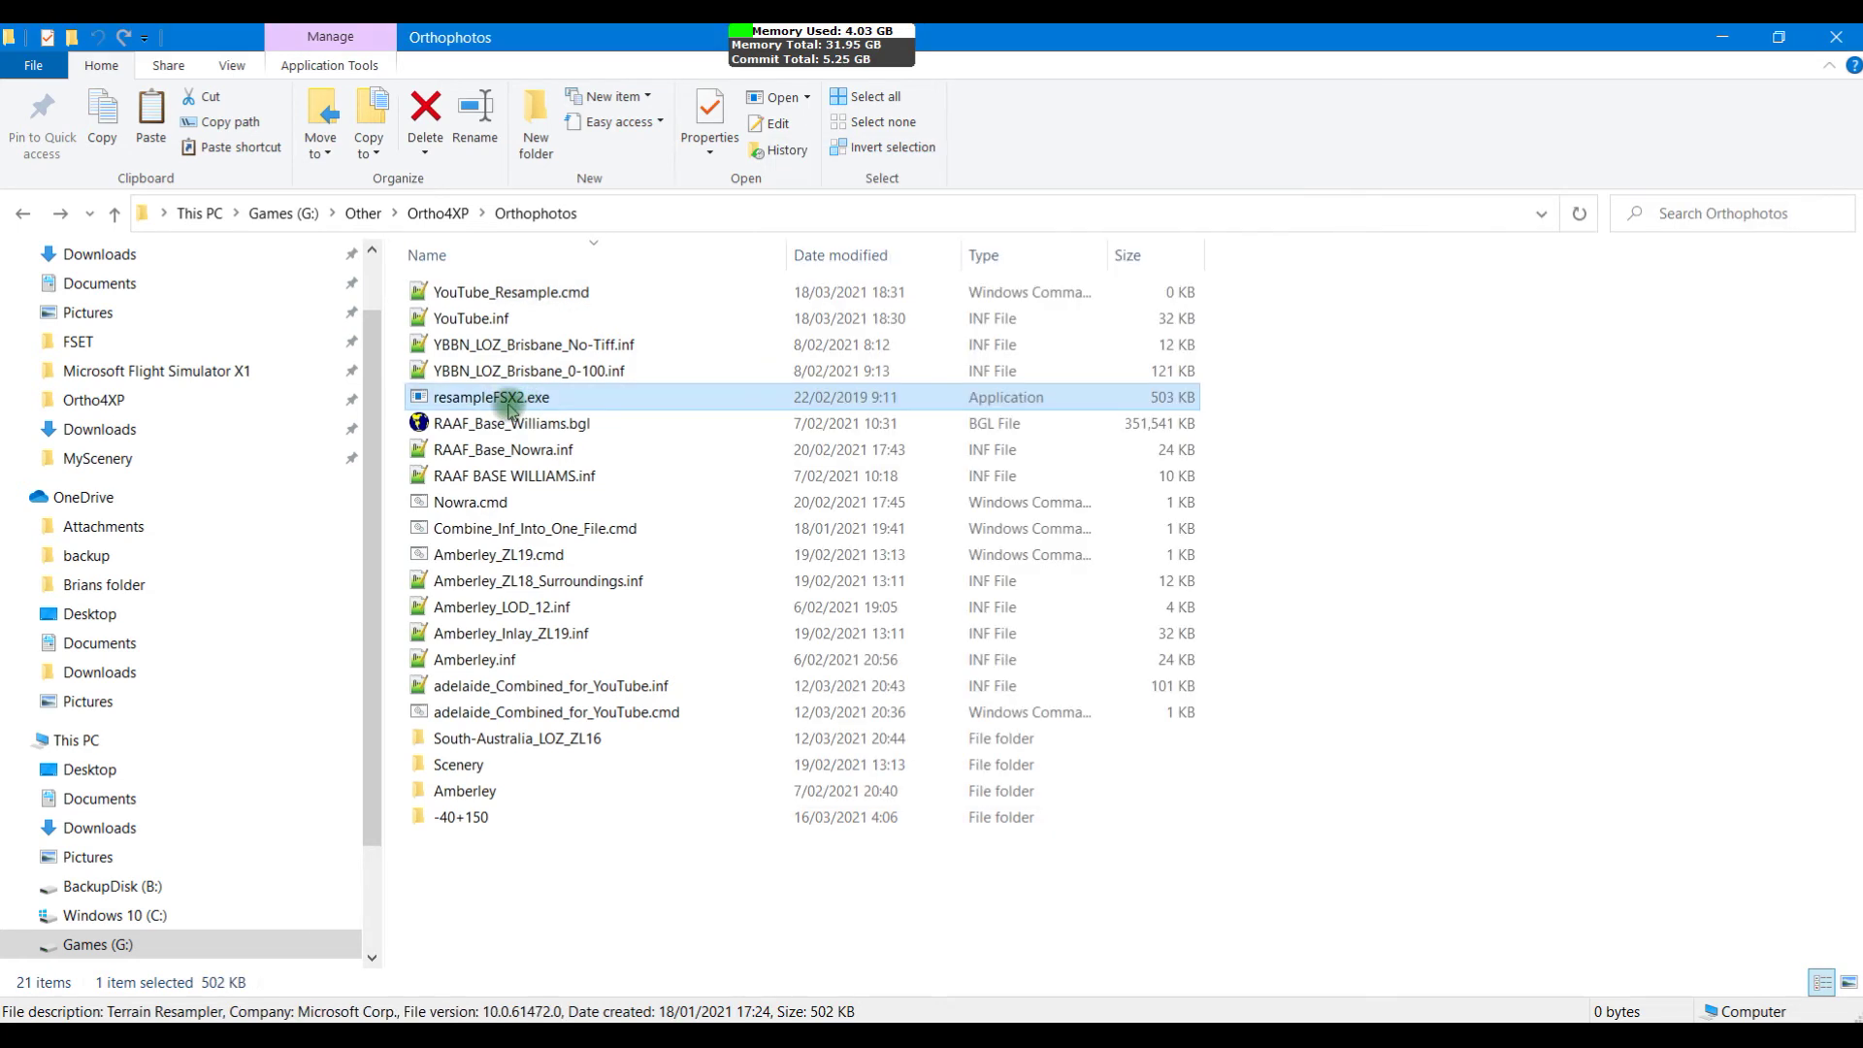
{"action": "left_click", "coordinate": [496, 403]}
{"action": "key", "text": "ctrl+a"}
{"action": "key", "text": "ctrl+c"}
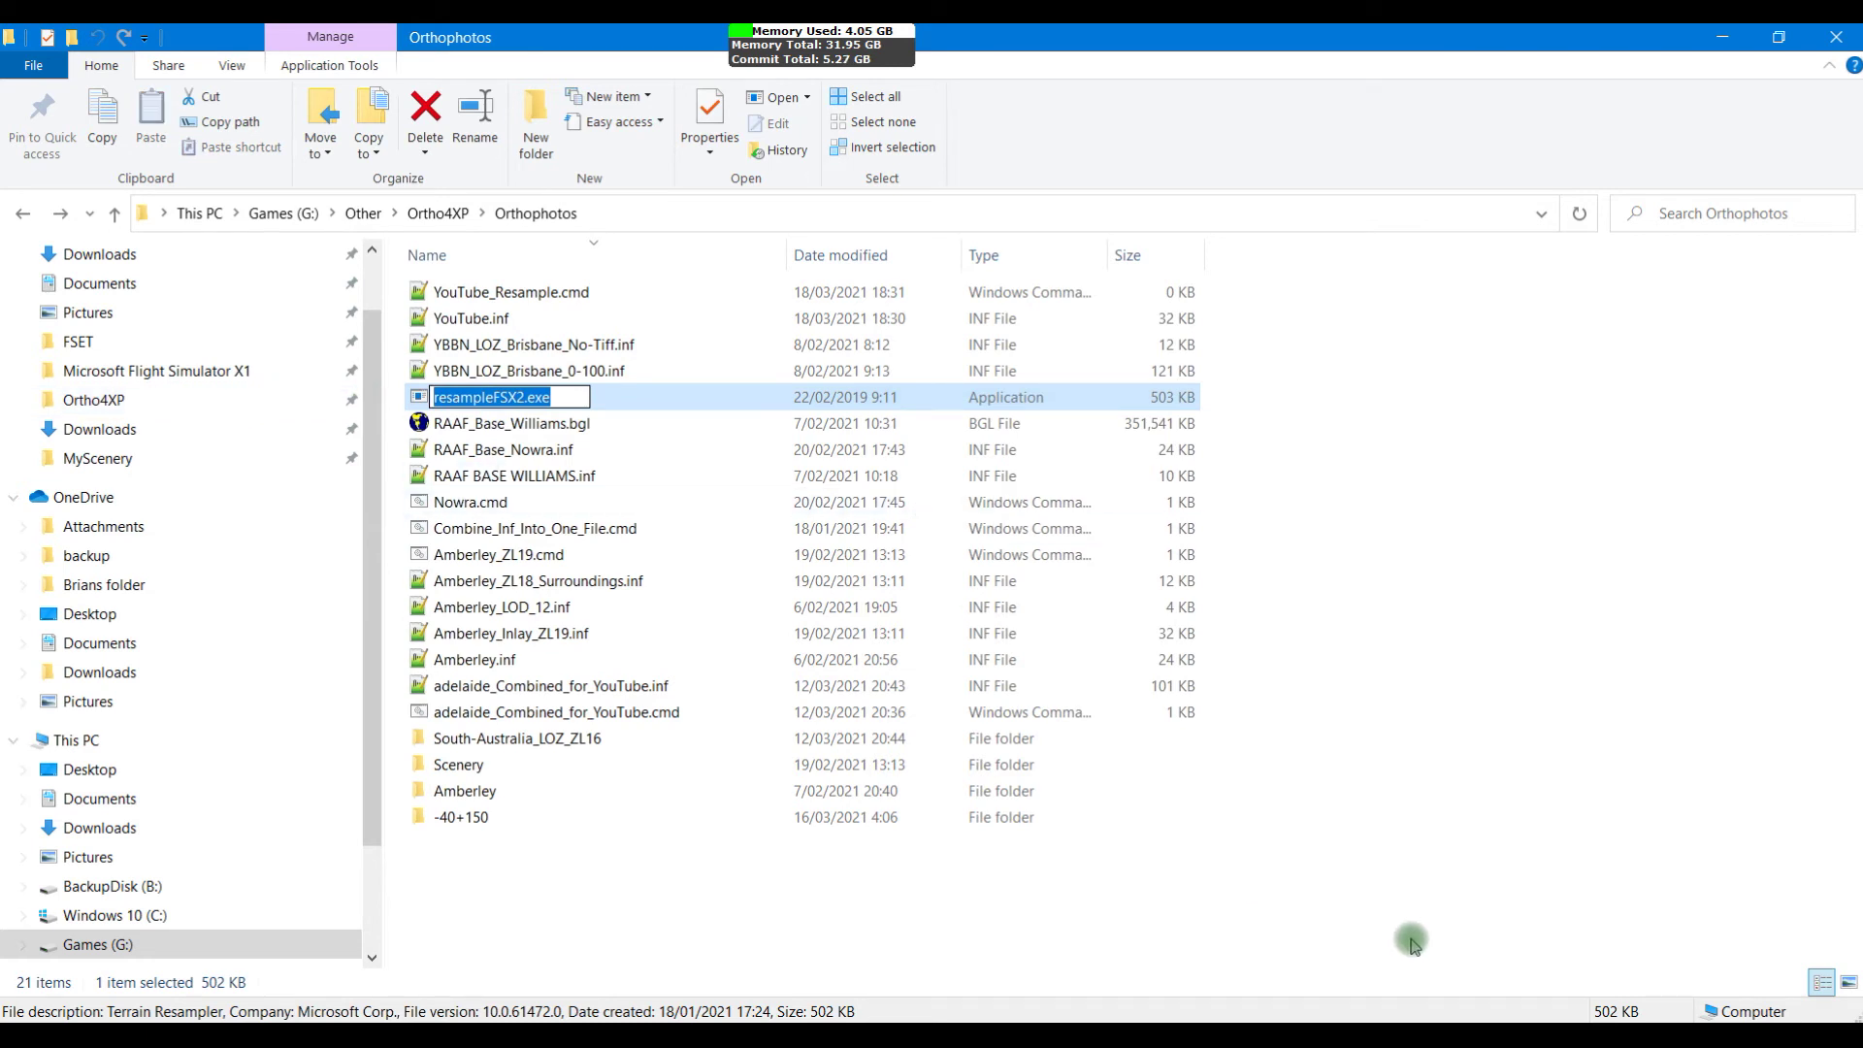
{"action": "left_click", "coordinate": [1578, 1019]}
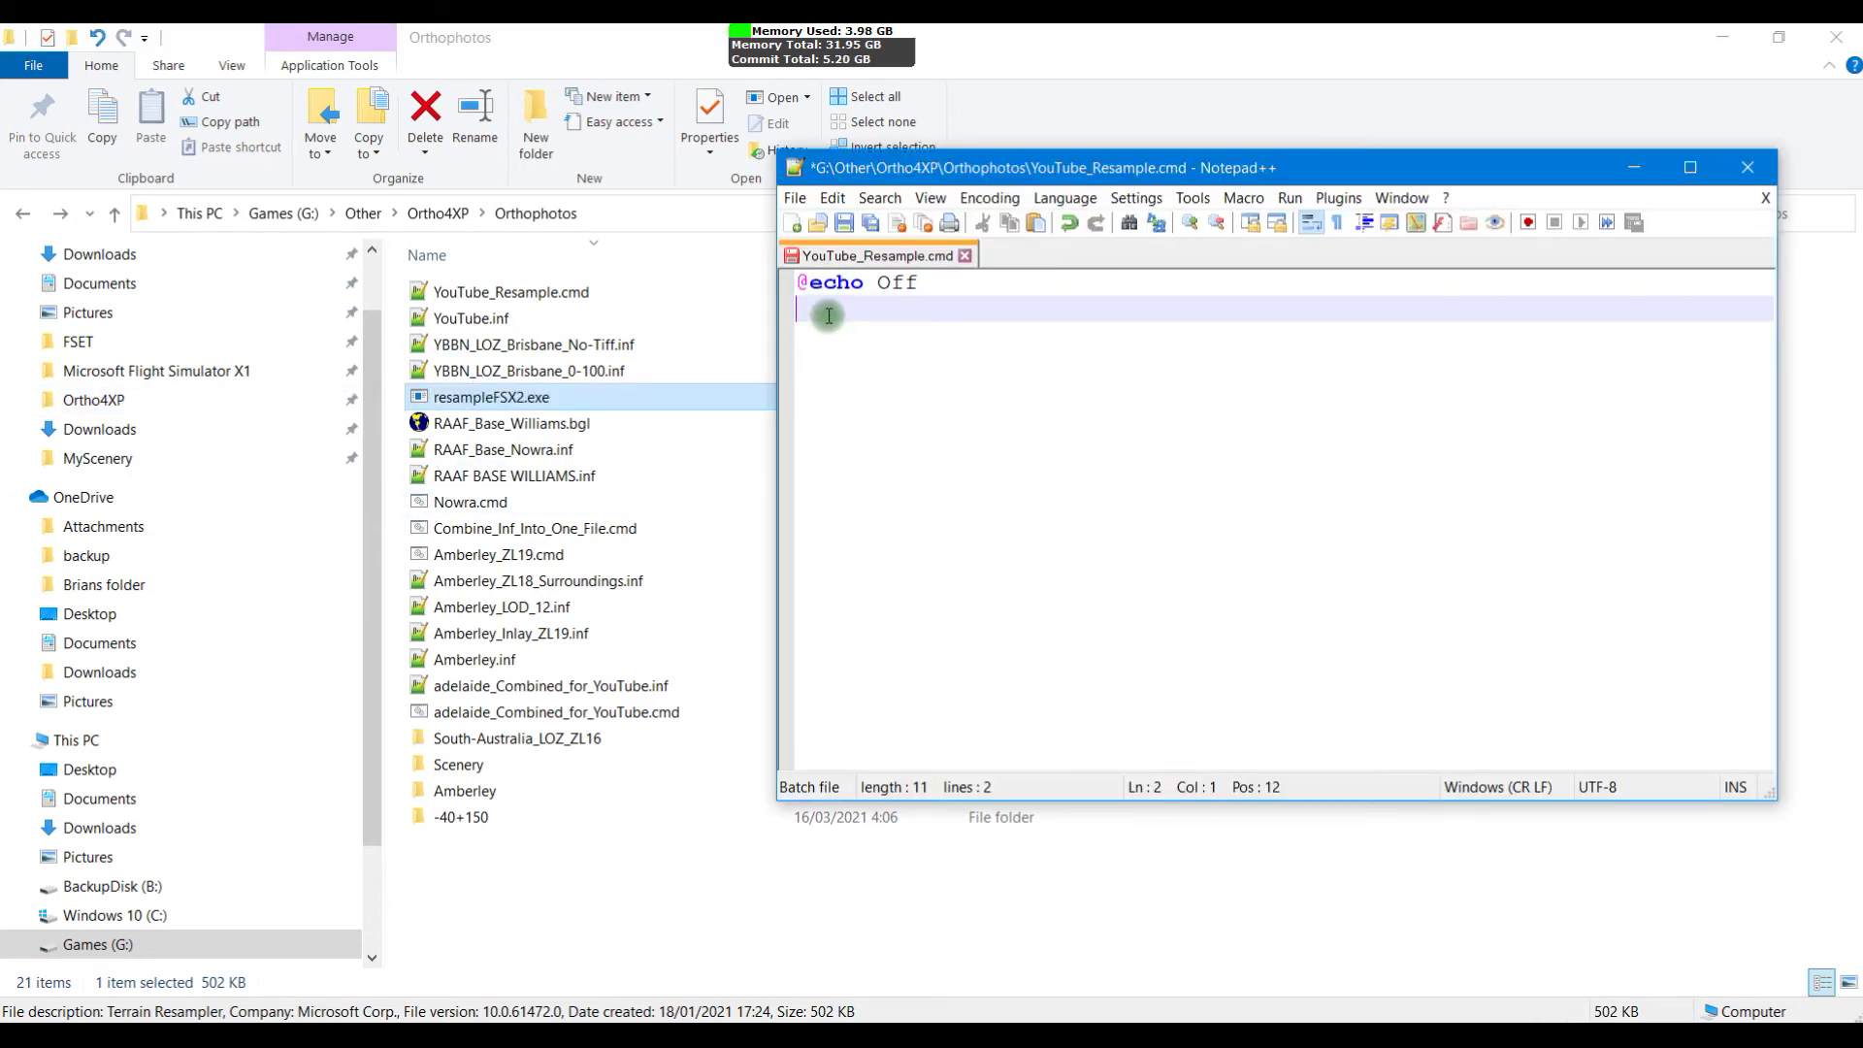
{"action": "key", "text": "Return"}
{"action": "key", "text": "ctrl+v"}
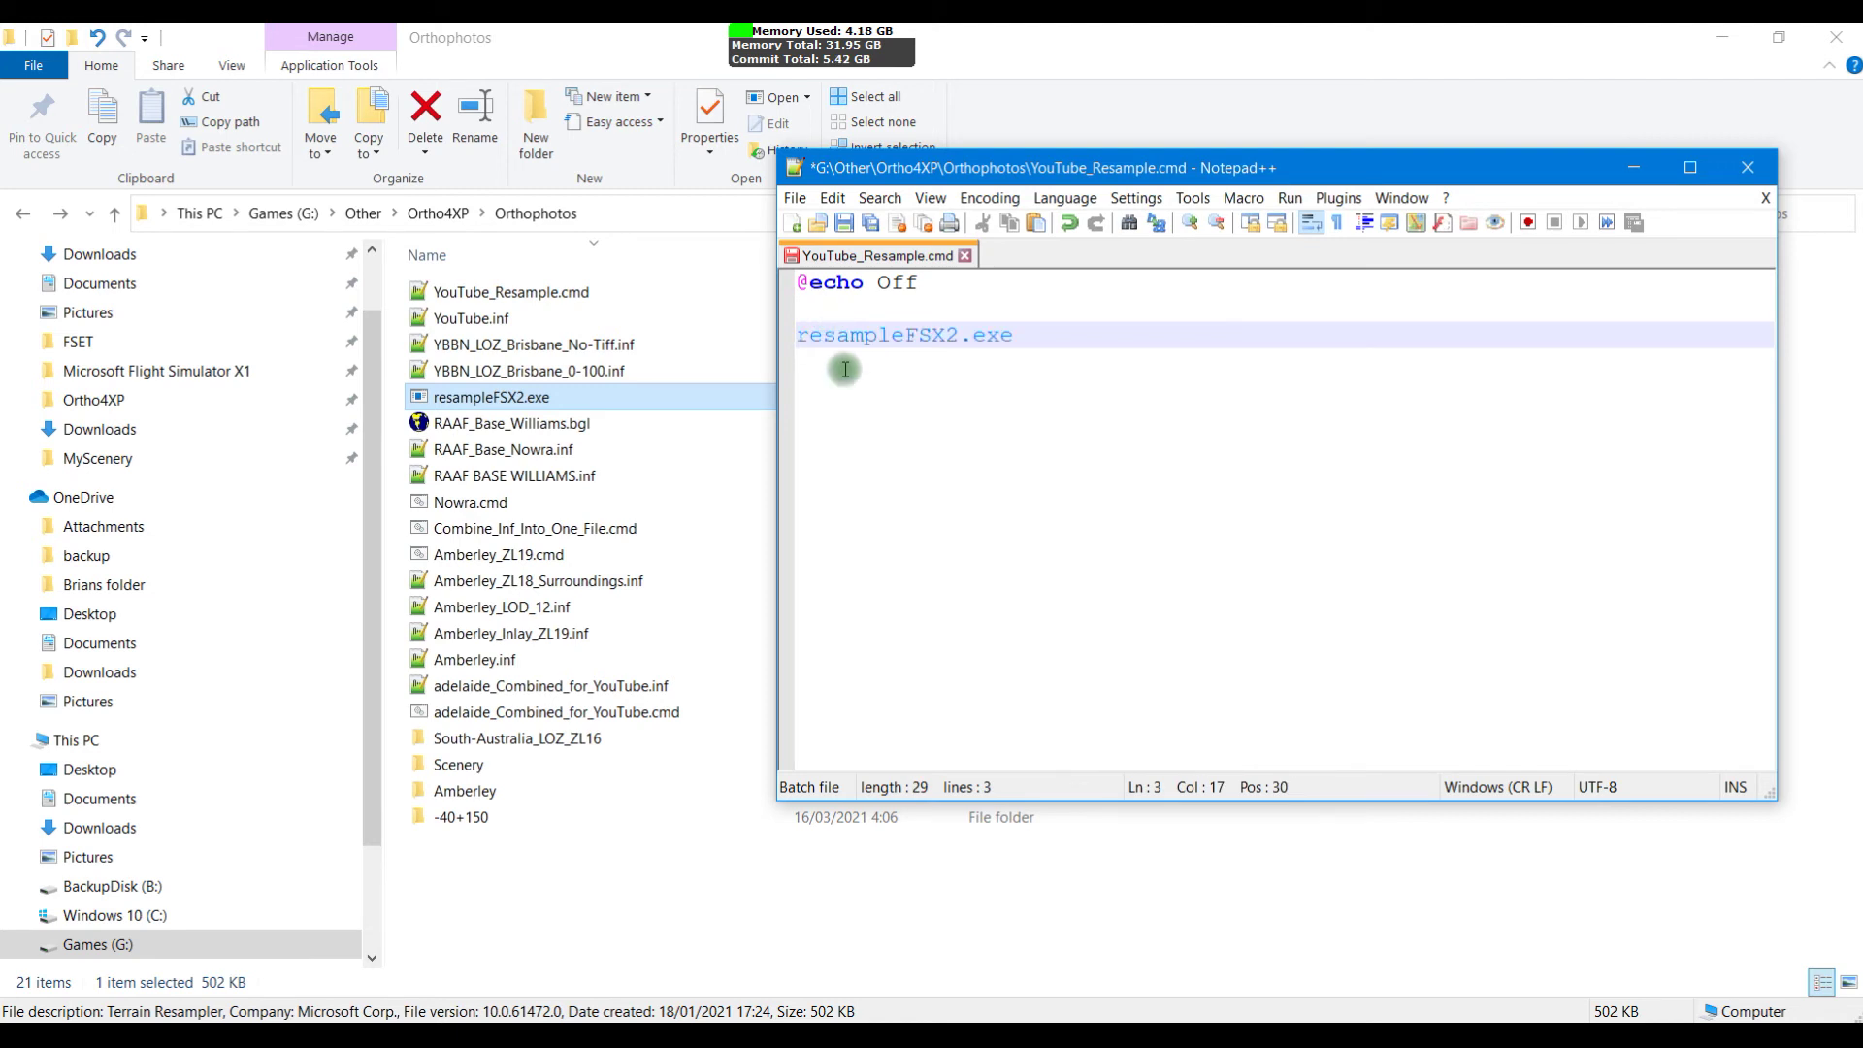
Step: Add Youtube_resample.inf after resampleFSX2.exe as the input file of the command
{"action": "type", "text": "Youtbue."}
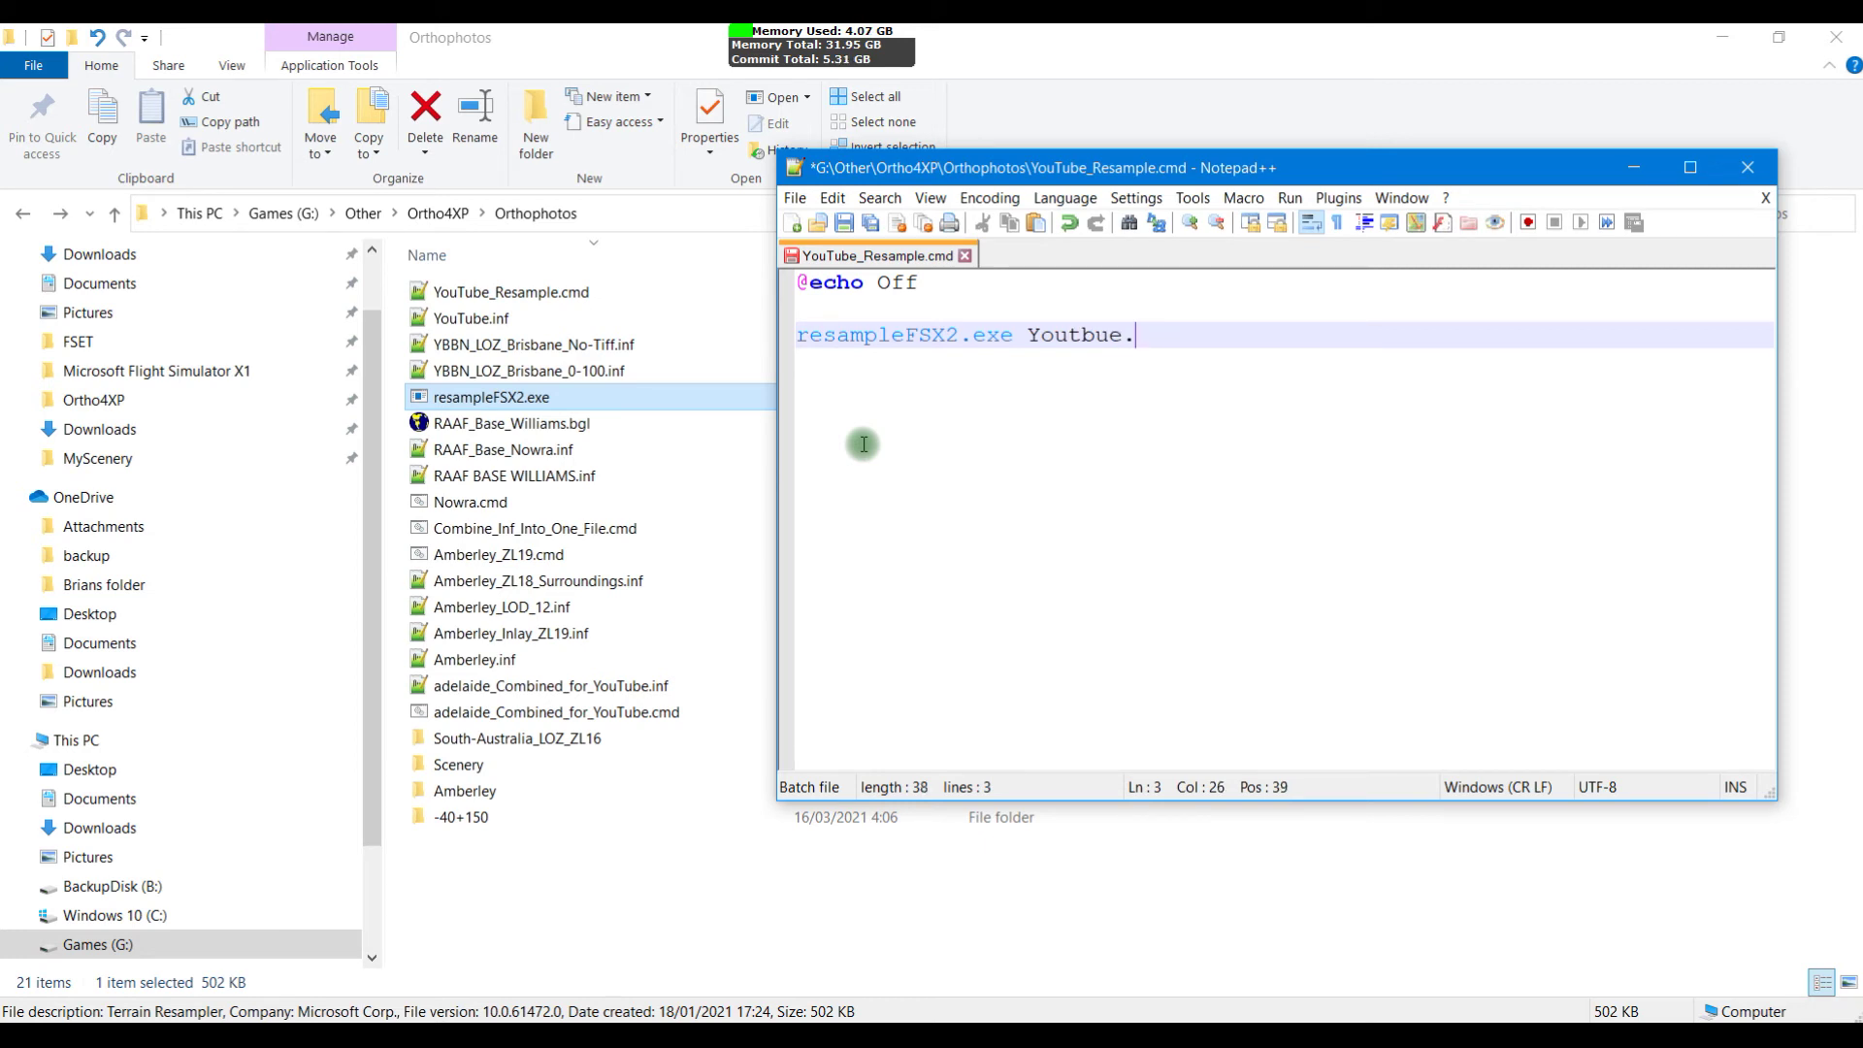
{"action": "key", "text": "BackSpace"}
{"action": "key", "text": "BackSpace"}
{"action": "key", "text": "BackSpace"}
{"action": "key", "text": "BackSpace"}
{"action": "type", "text": "ube_resame"}
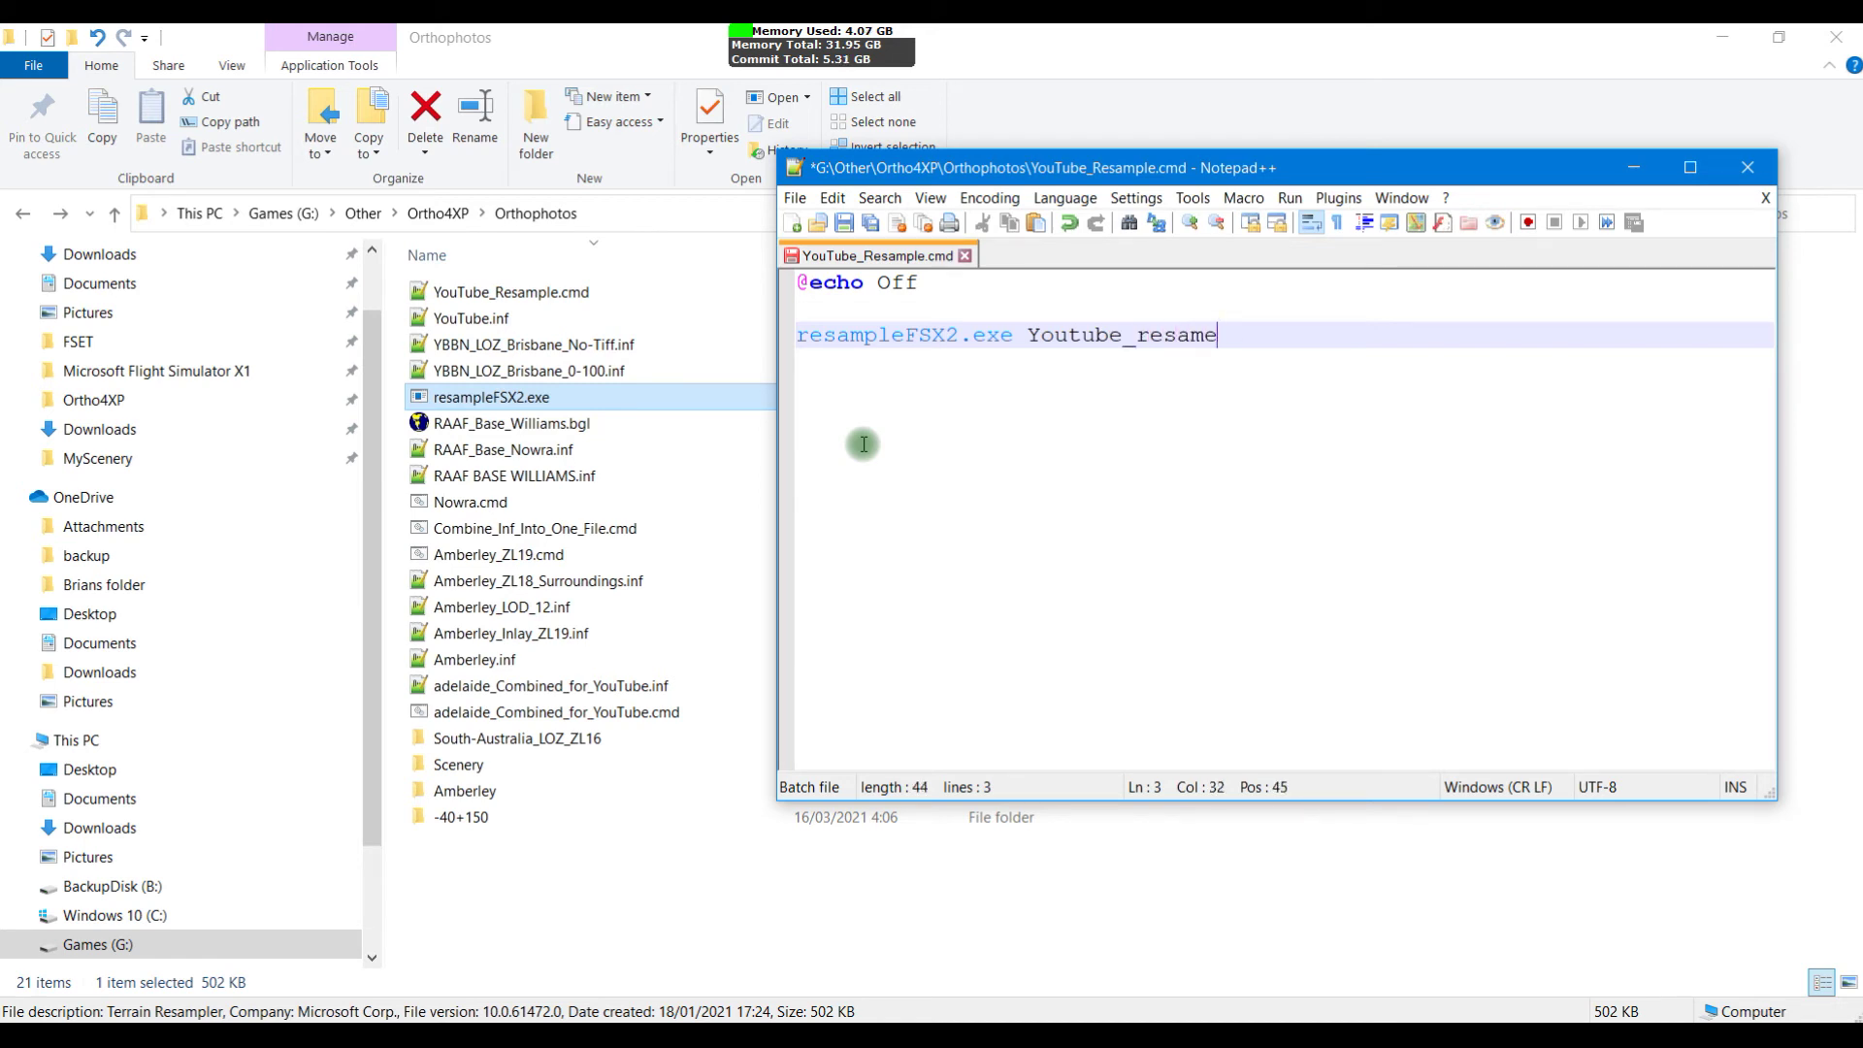
{"action": "key", "text": "BackSpace"}
{"action": "type", "text": "ple.inf"}
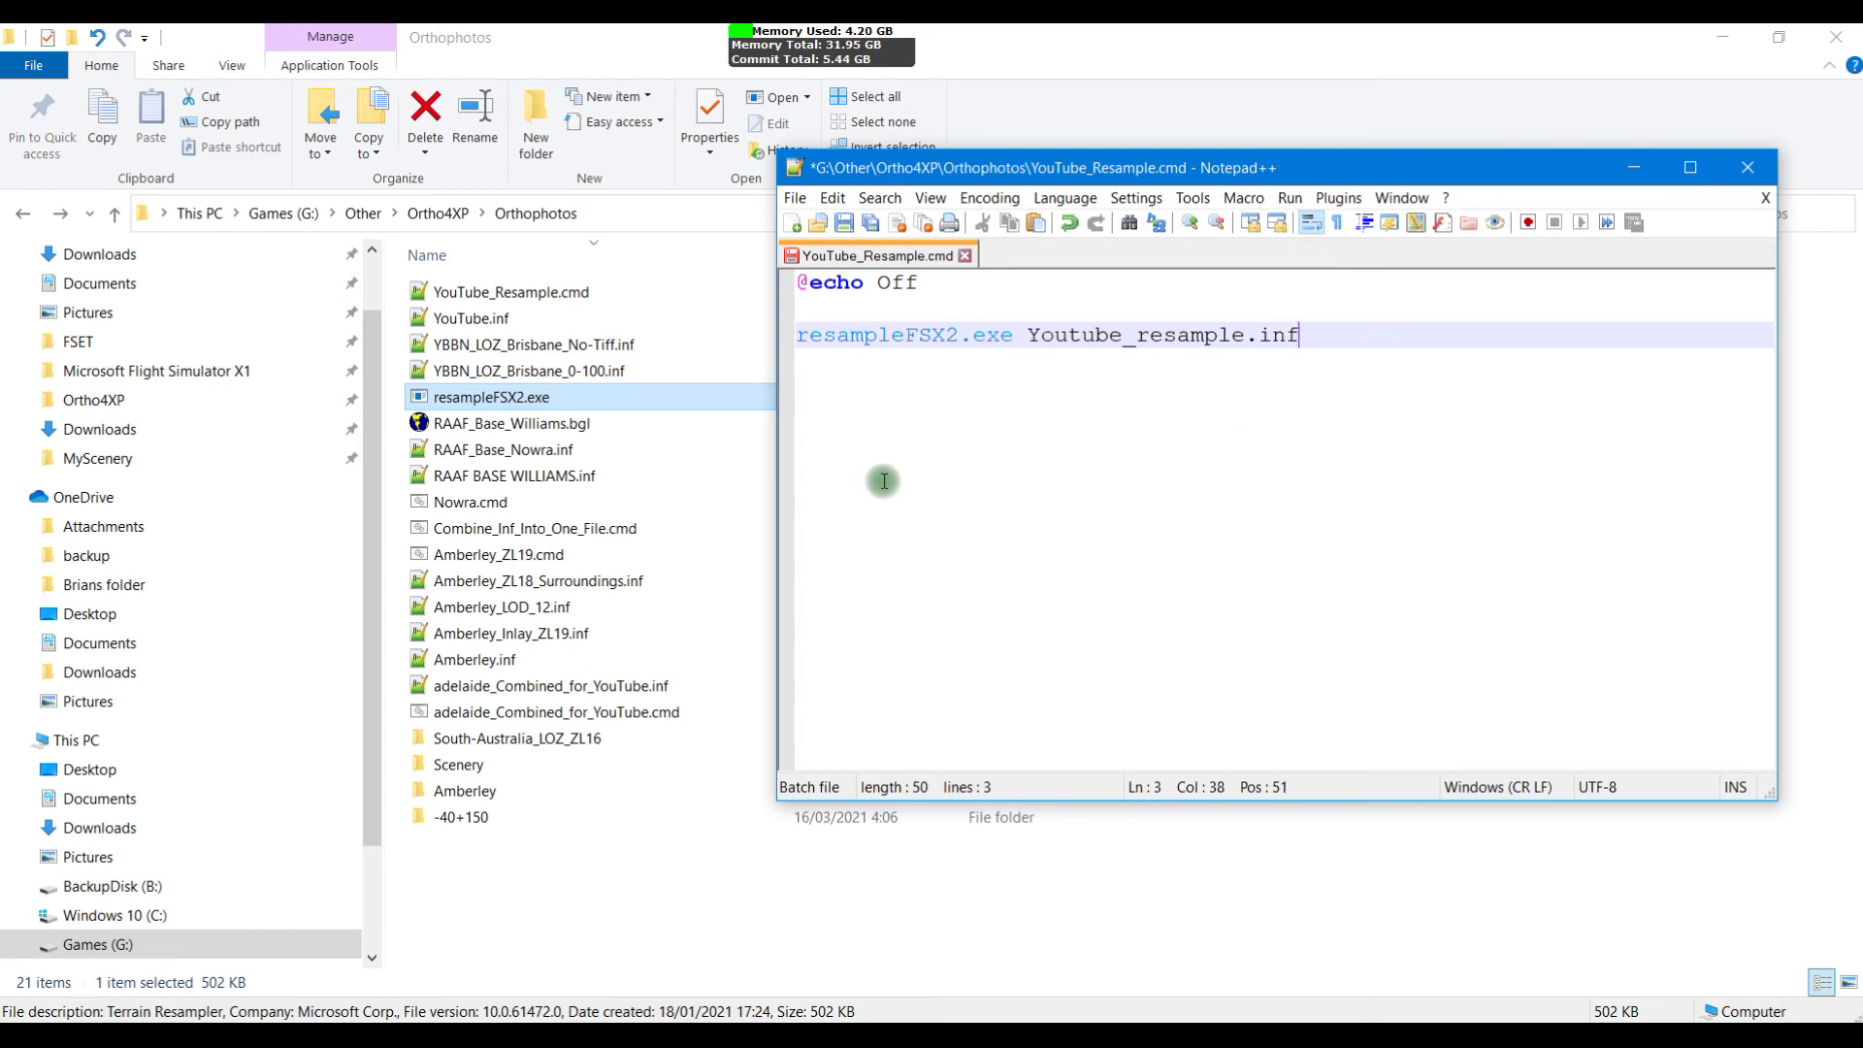
Step: Add a final "pause" line to the script and close Notepad++, saving the changes
{"action": "key", "text": "Return"}
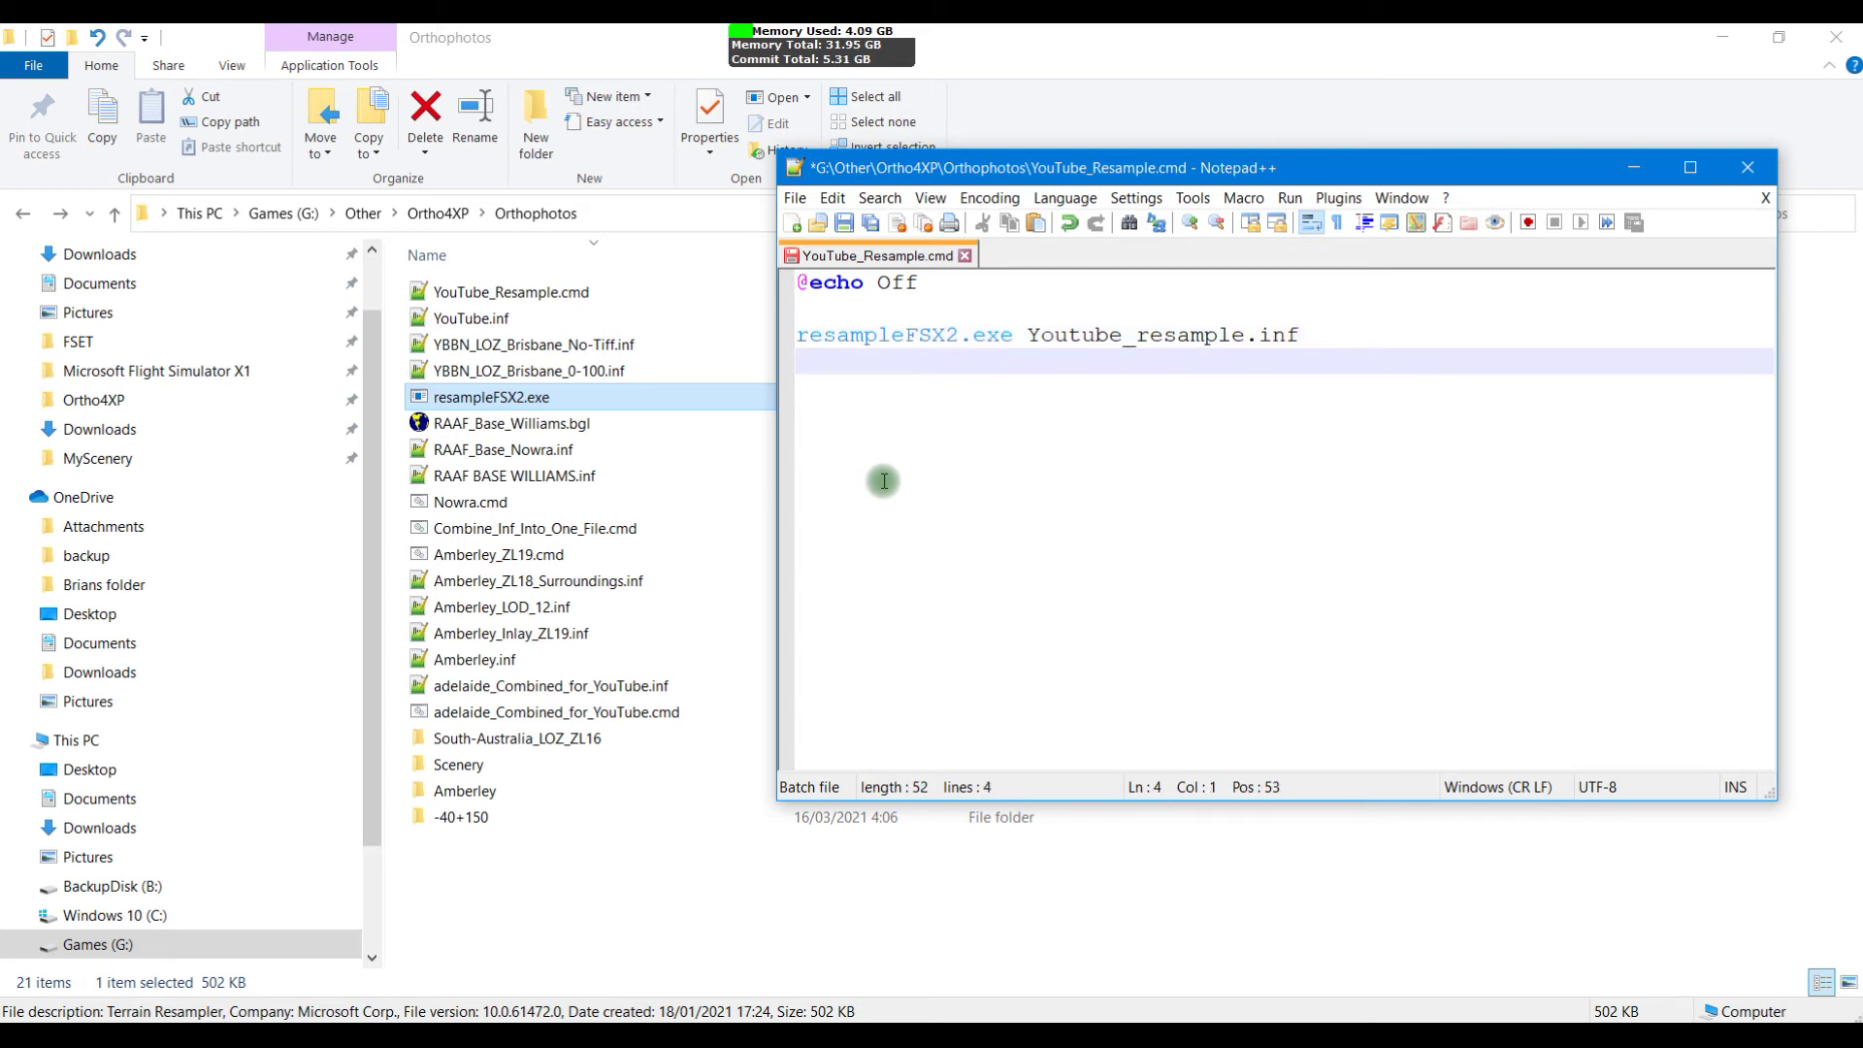
{"action": "type", "text": "pause"}
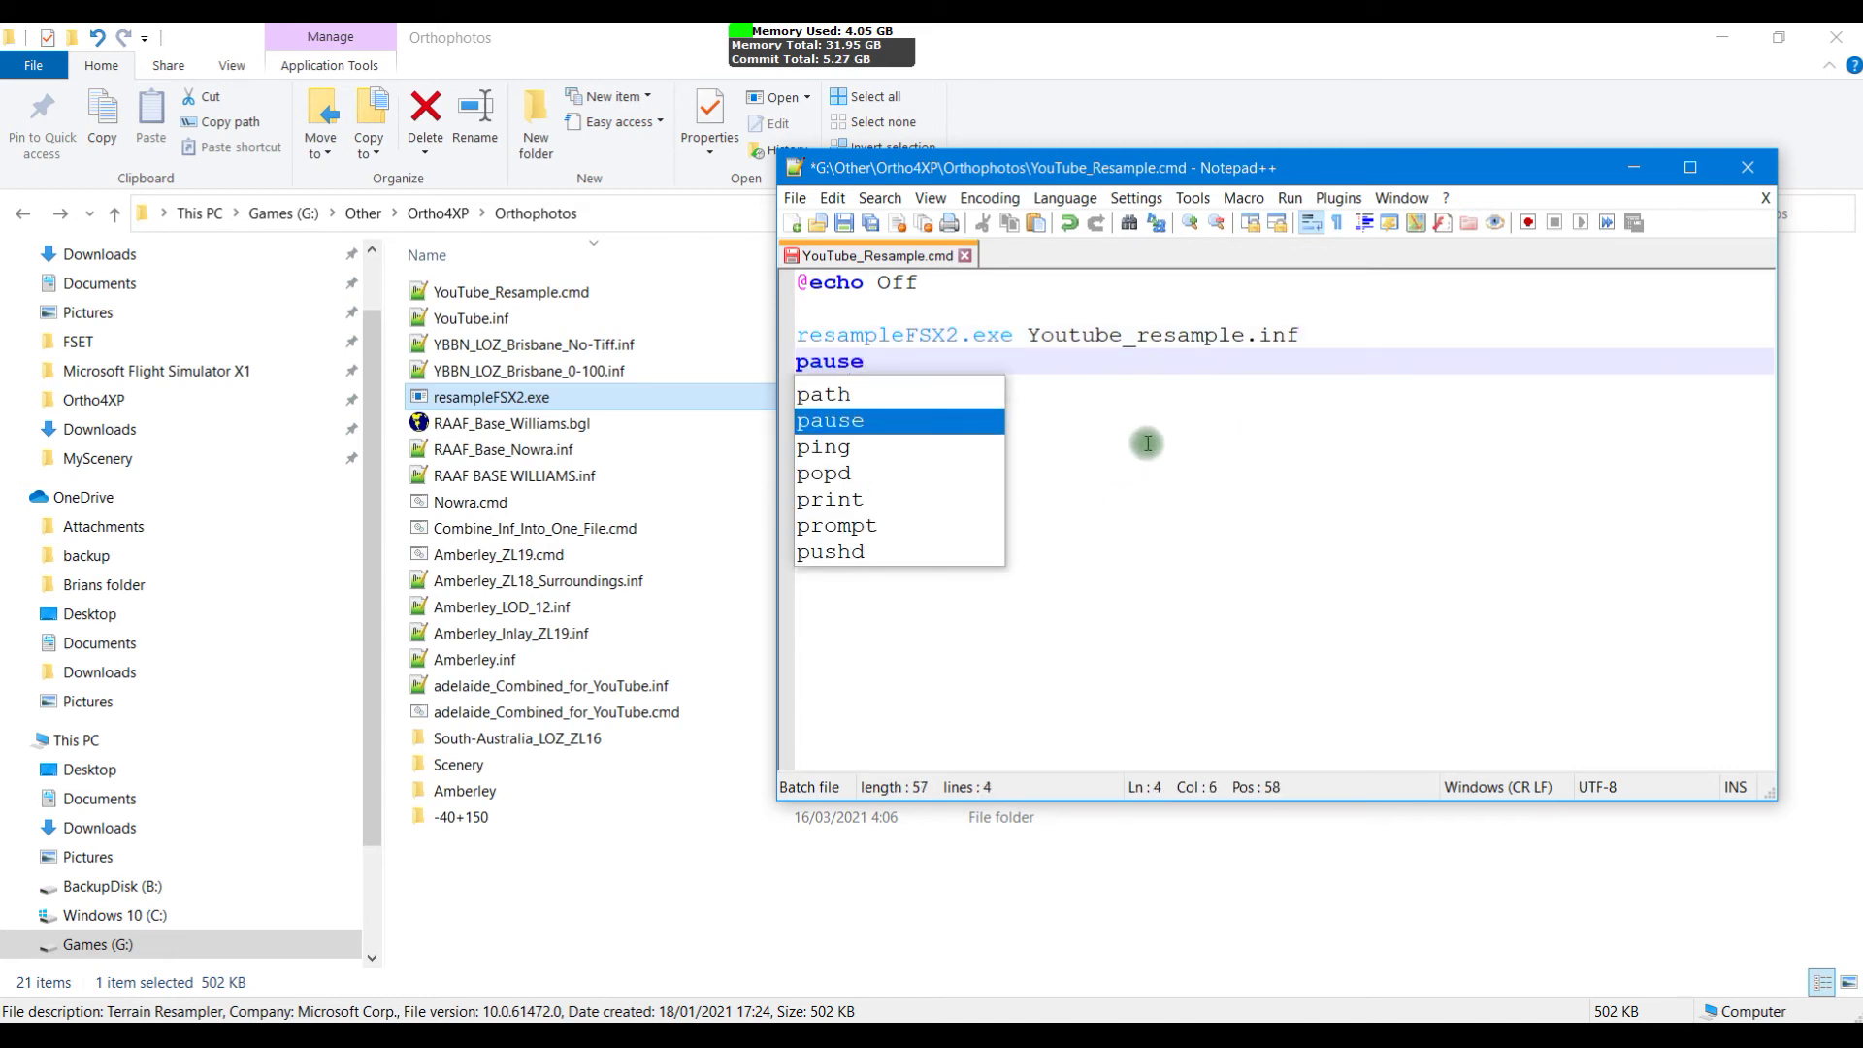
{"action": "key", "text": "Escape"}
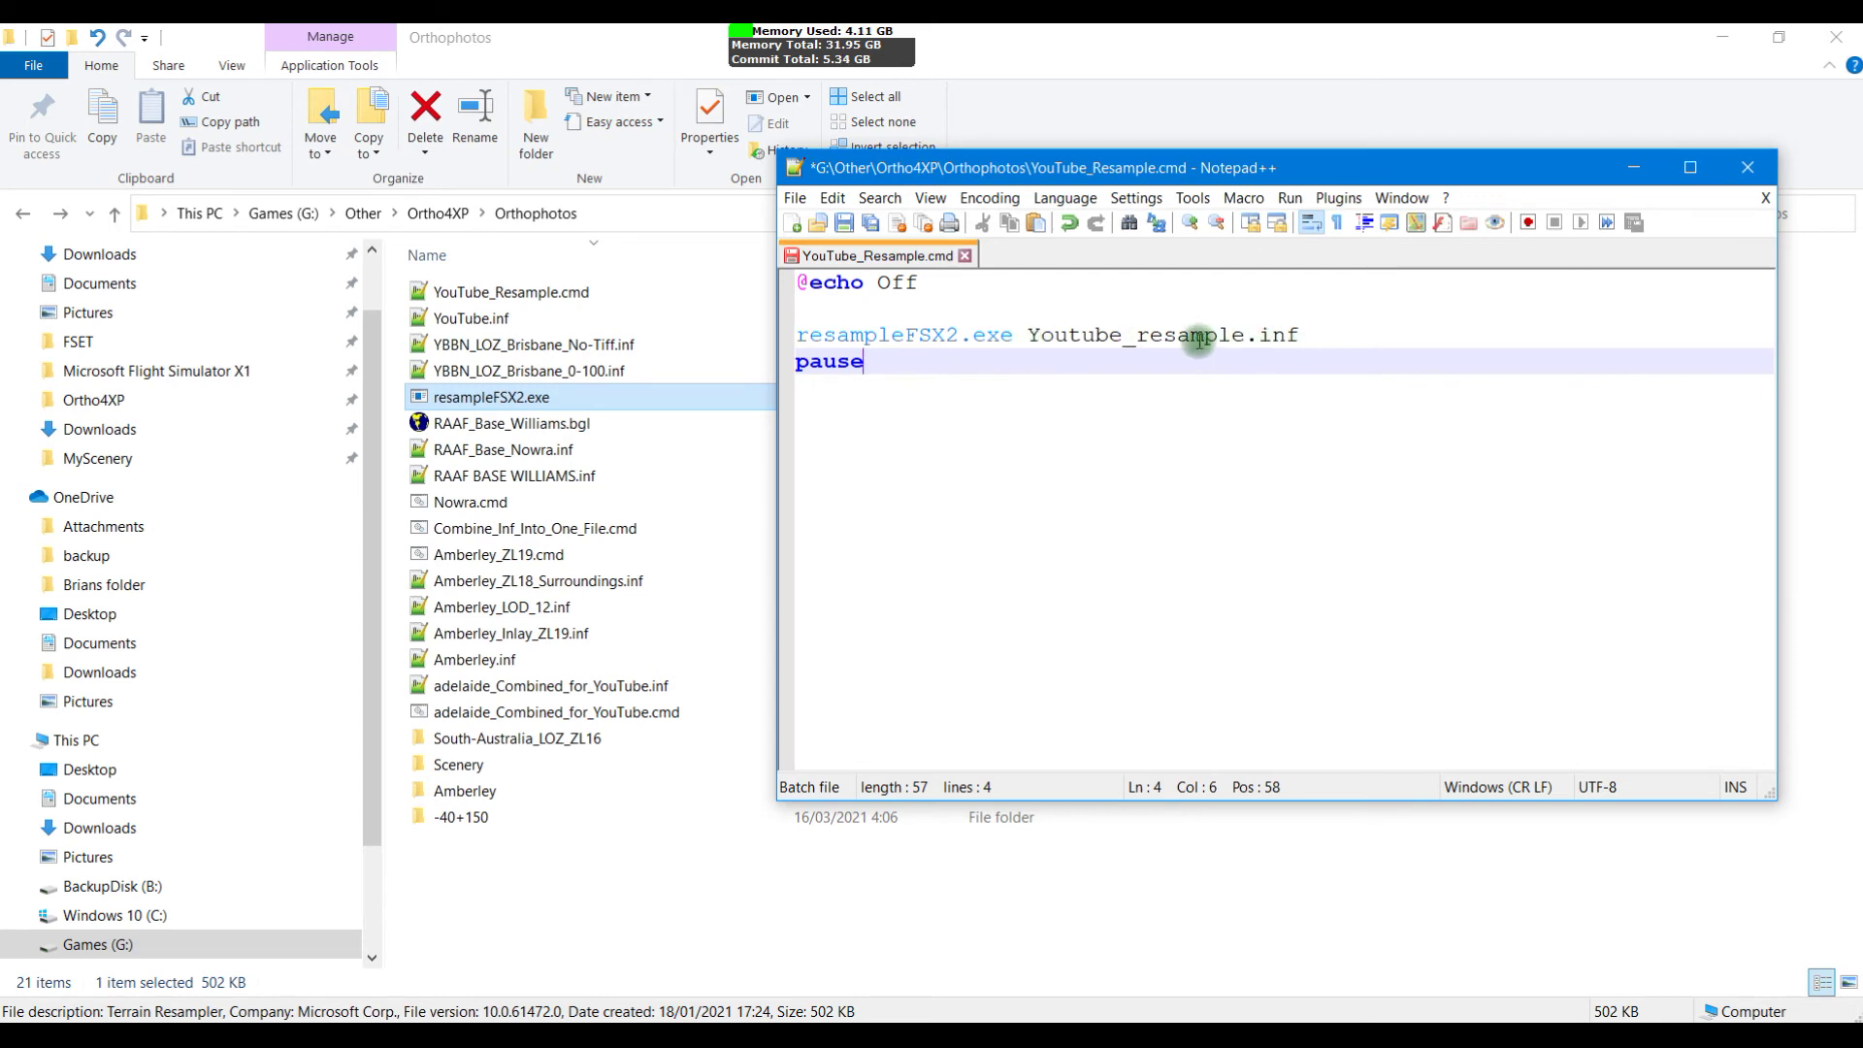
{"action": "left_click", "coordinate": [1305, 336]}
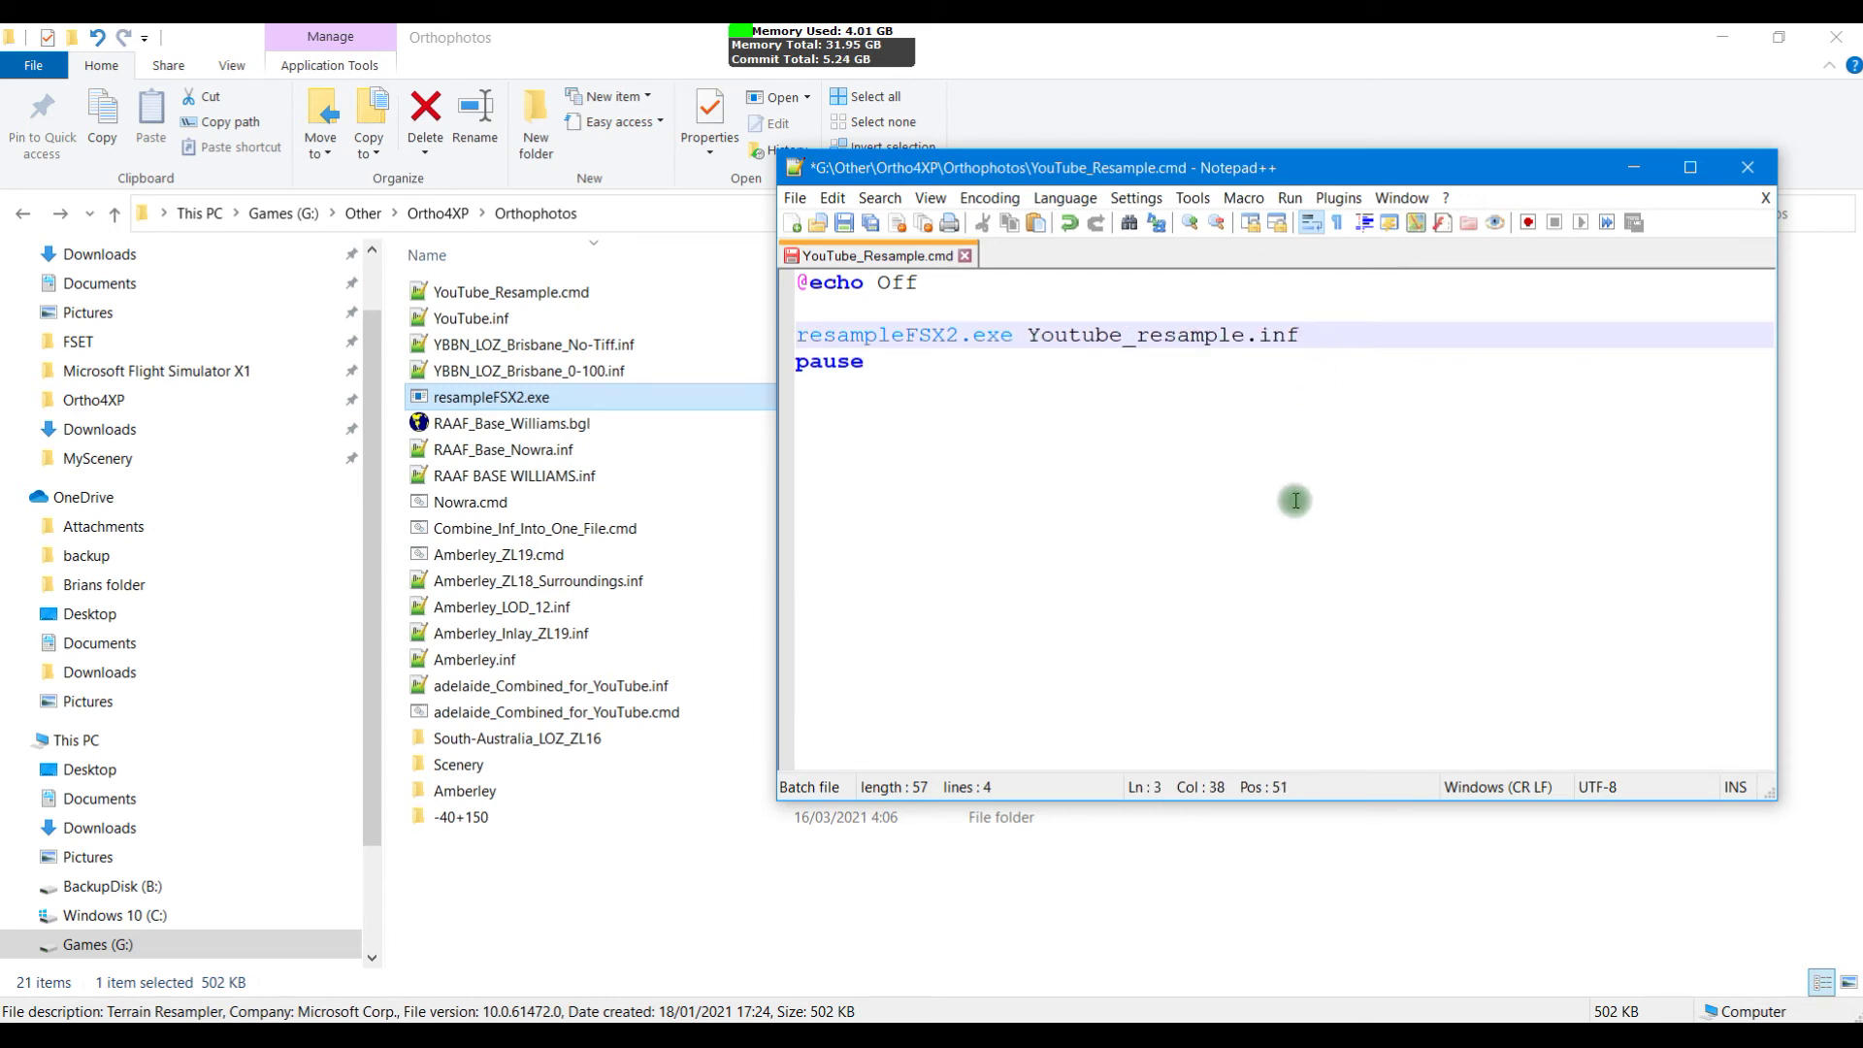
{"action": "left_click", "coordinate": [1750, 174]}
{"action": "left_click", "coordinate": [912, 621]}
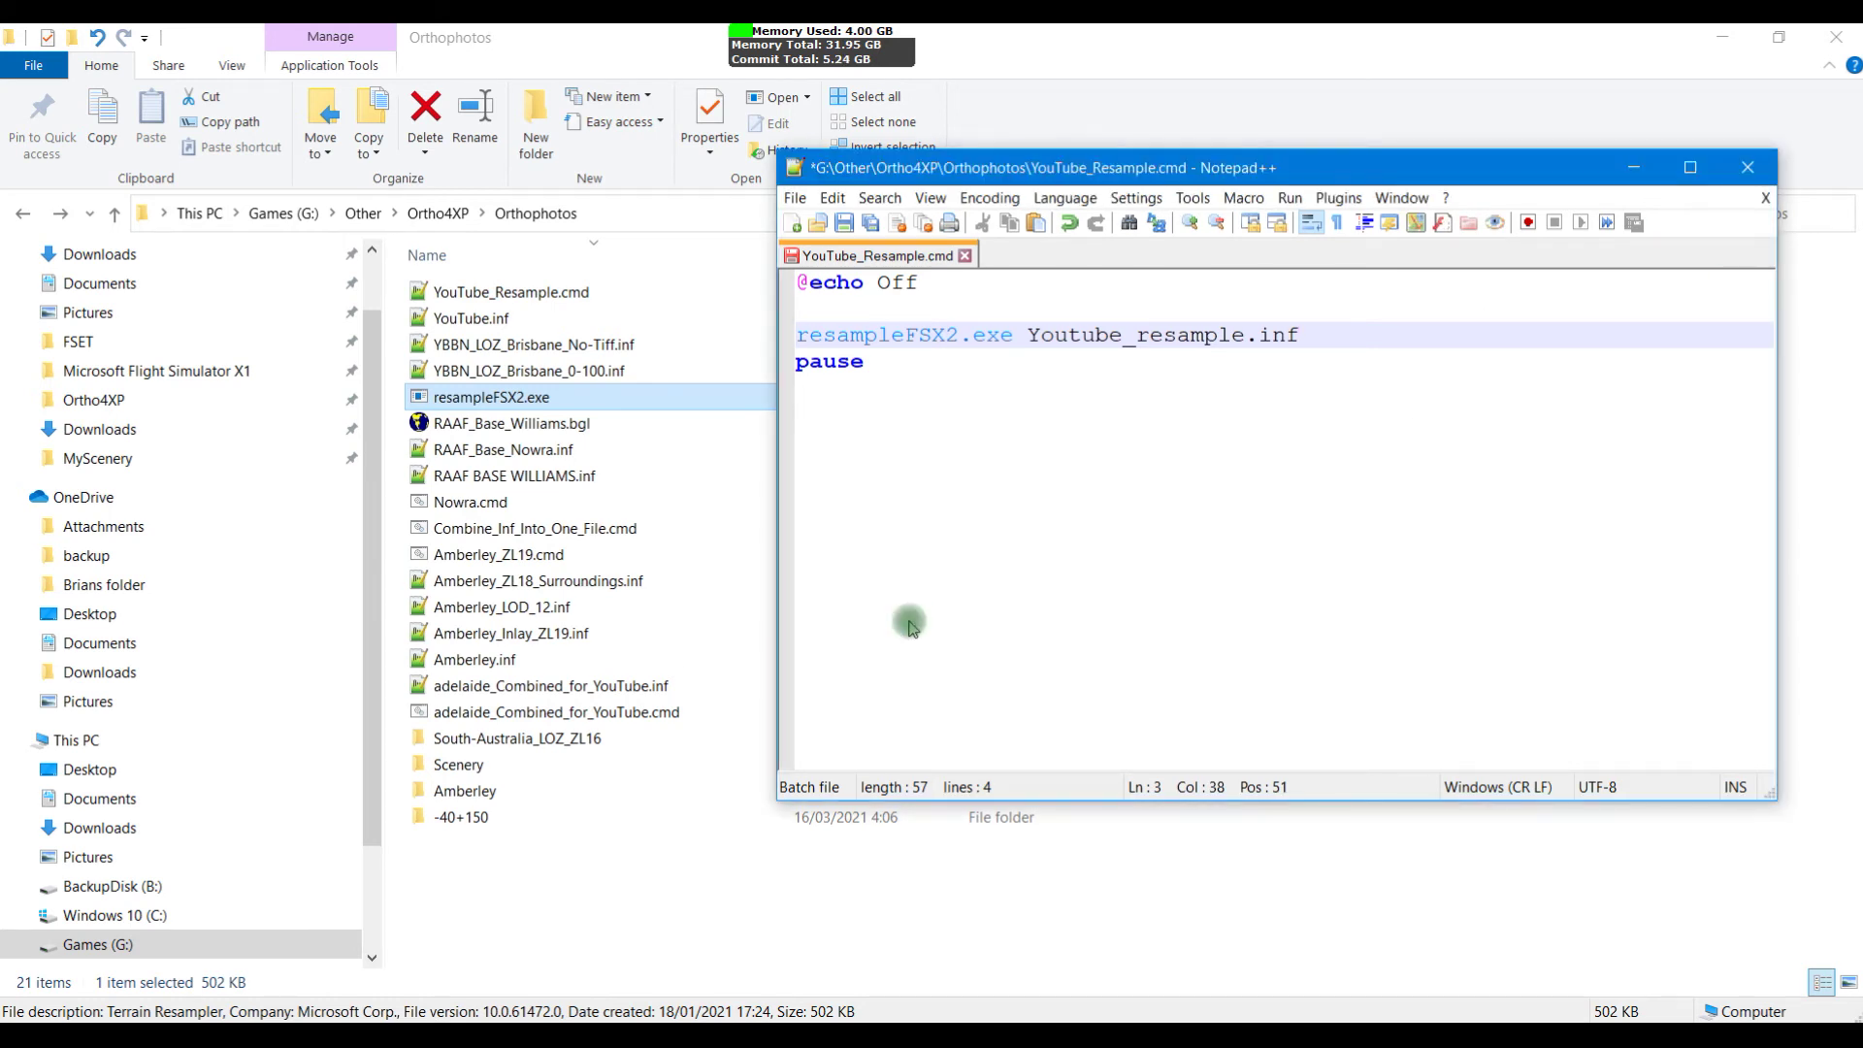
Step: Try to run YouTube_Resample.cmd from the Orthophotos folder and close its command window
{"action": "double_click", "coordinate": [522, 293]}
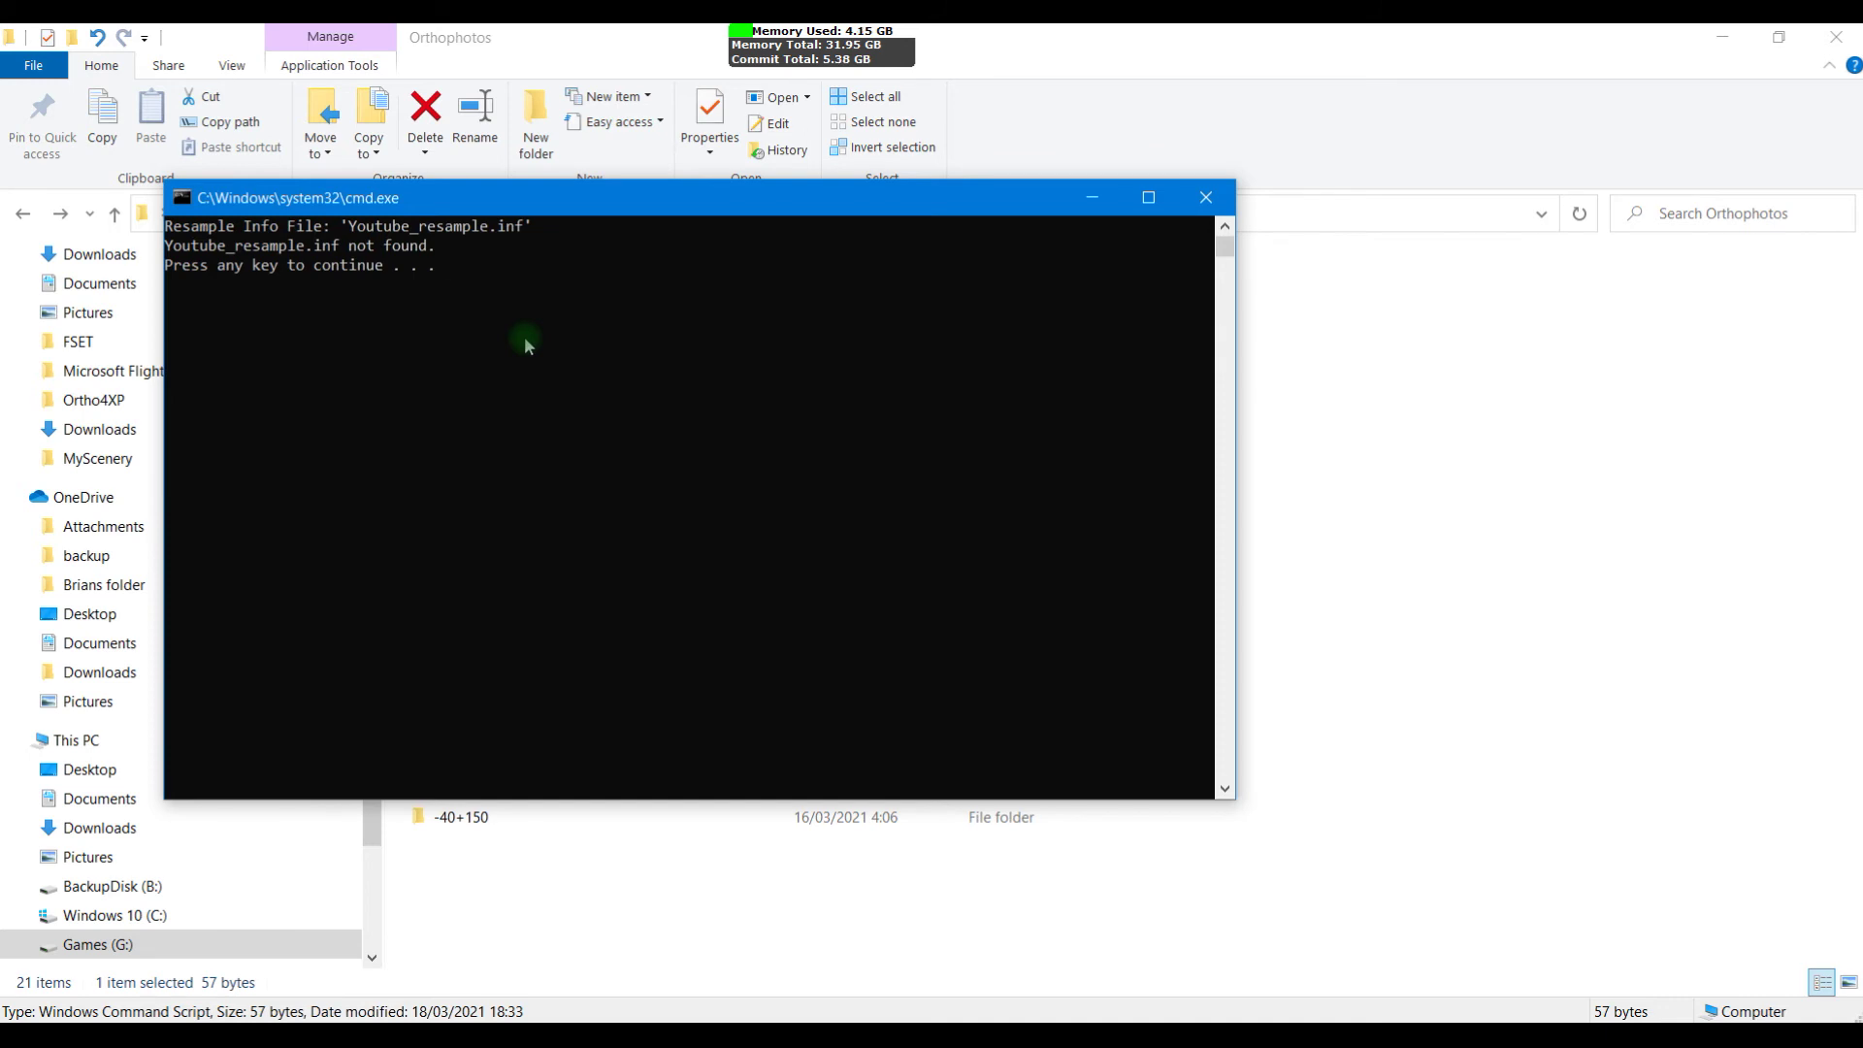
{"action": "left_click", "coordinate": [1207, 198]}
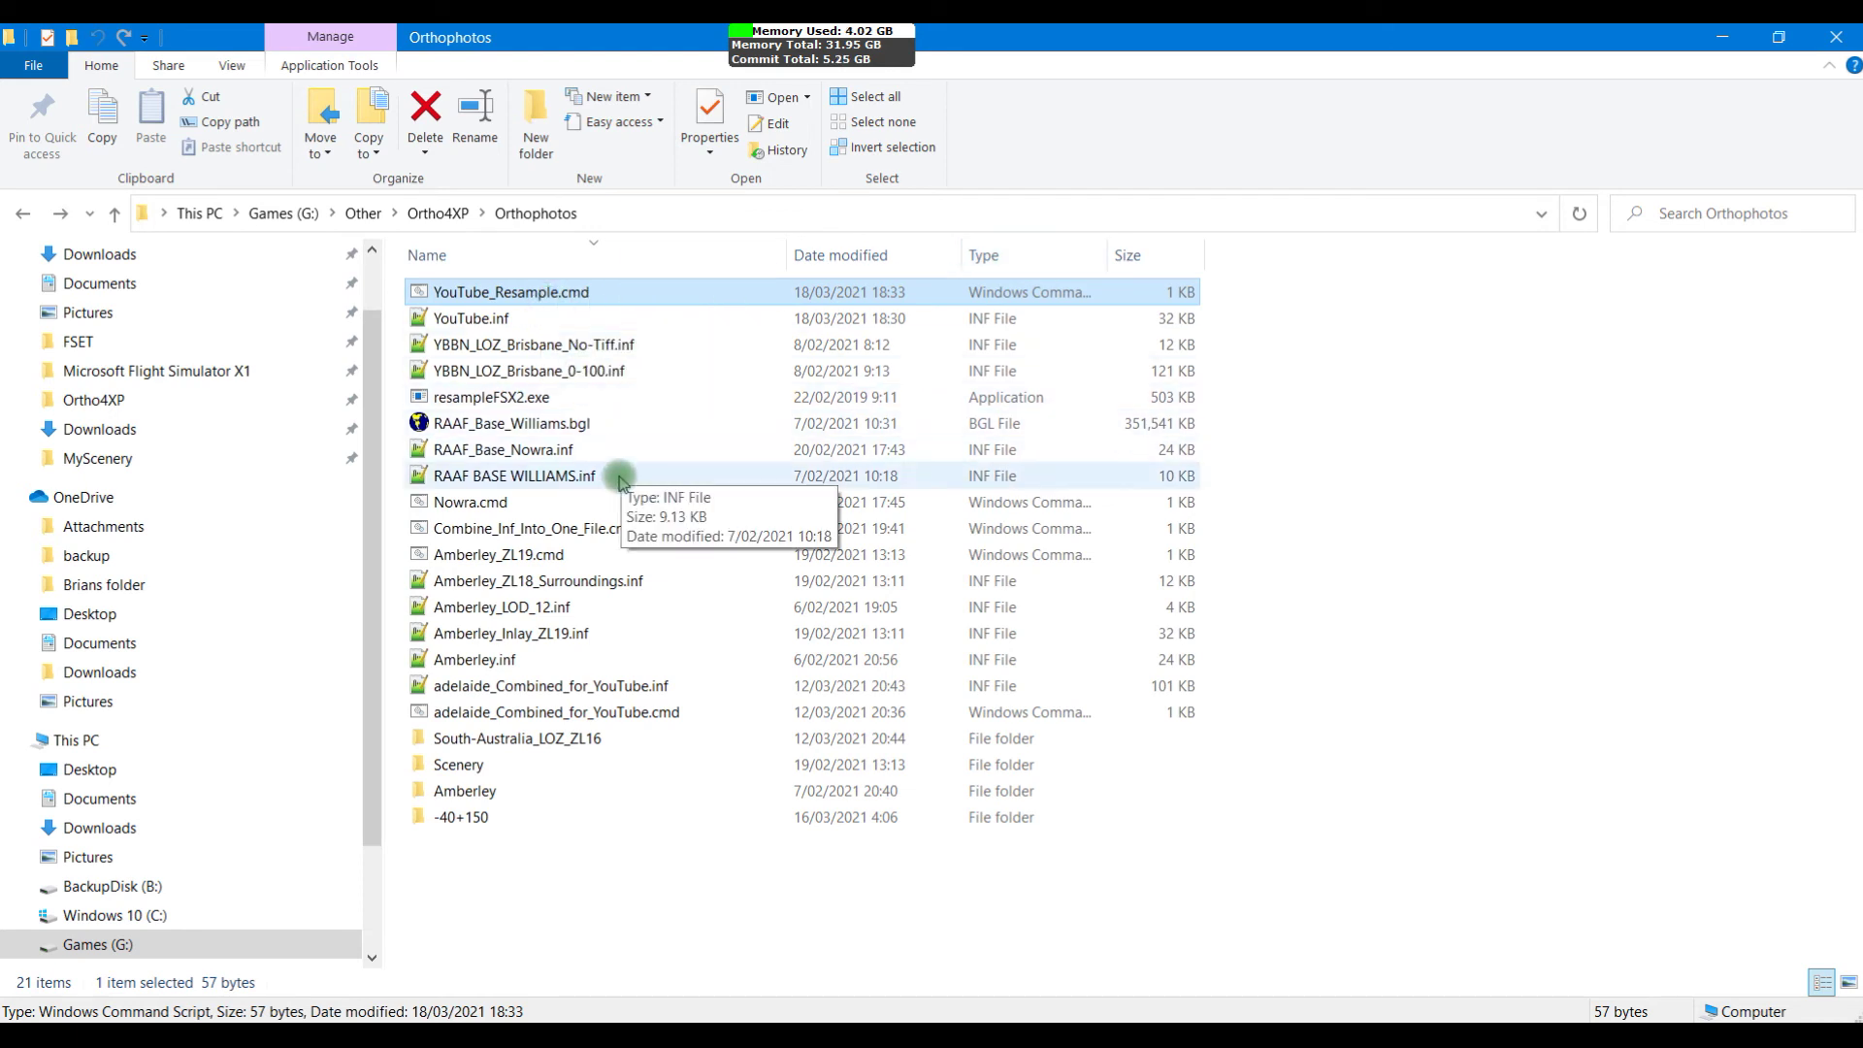
Step: Rename YouTube.inf in the Orthophotos folder as YouTube_Resample.inf to match the name called by the script
{"action": "left_click", "coordinate": [476, 320]}
{"action": "left_click", "coordinate": [493, 319]}
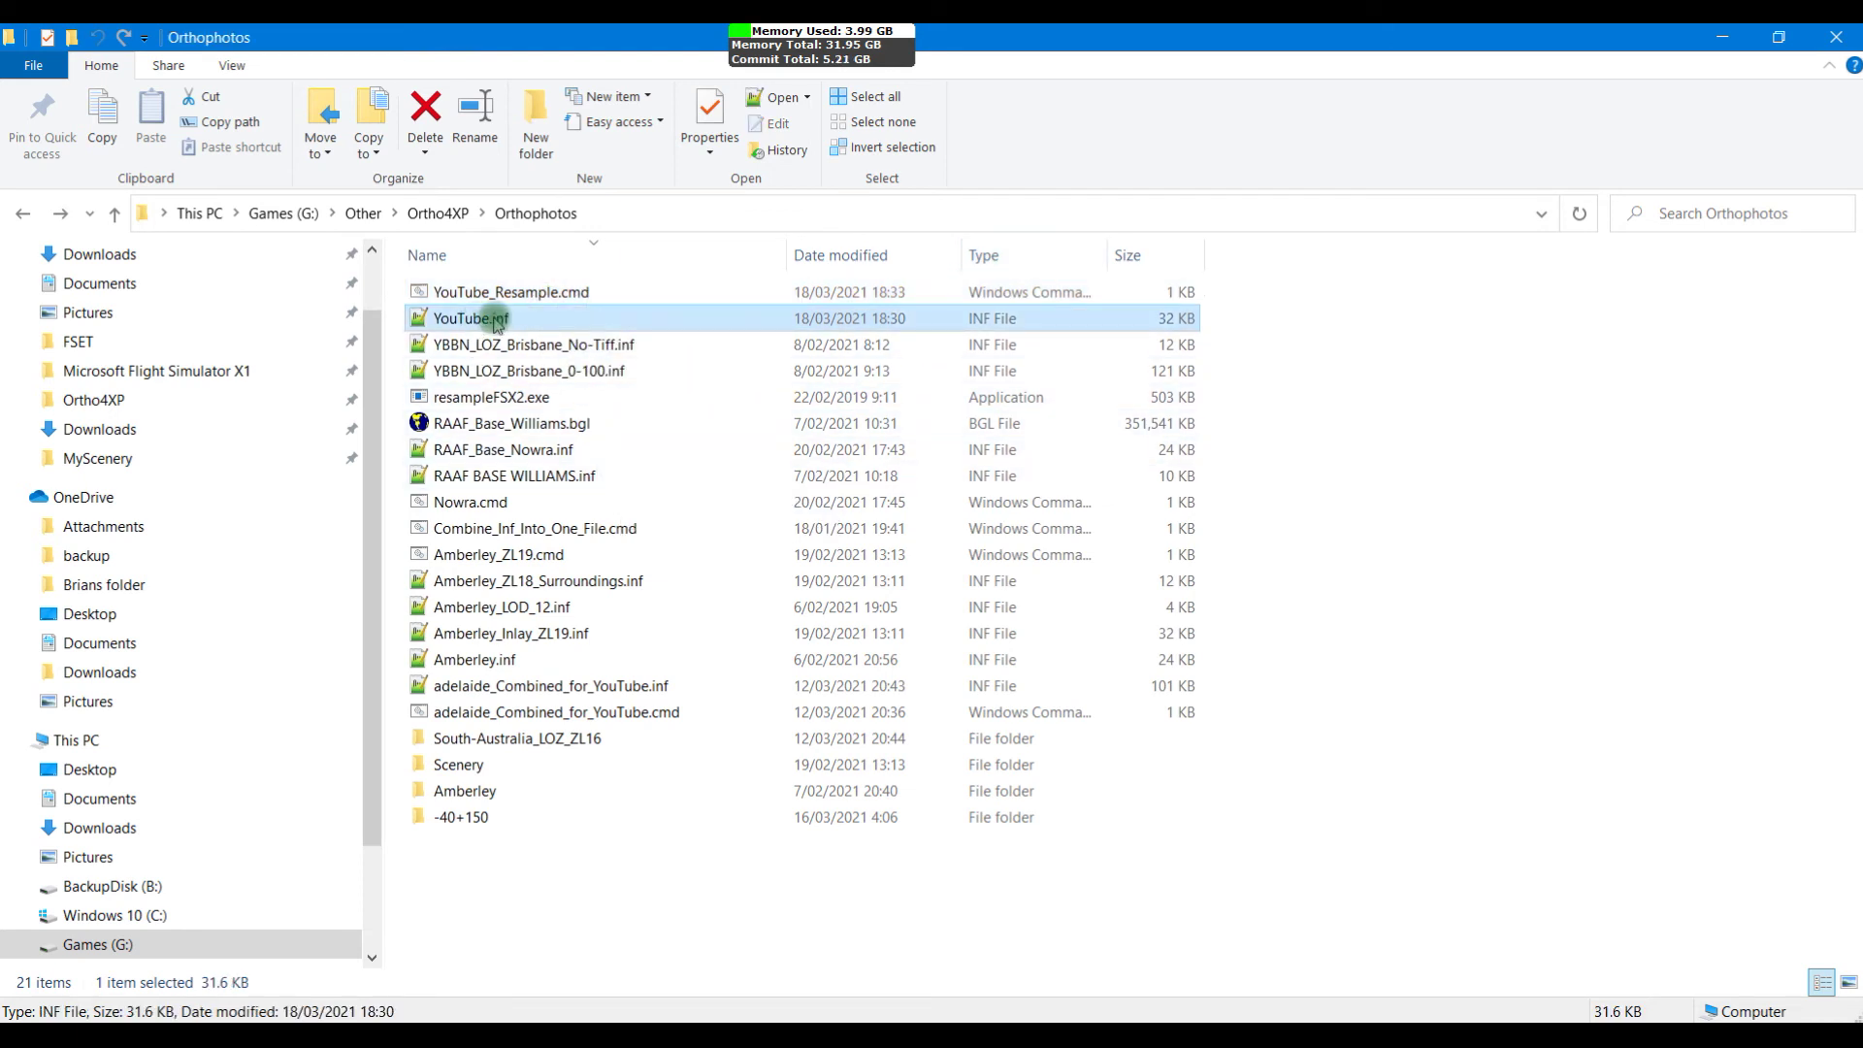
{"action": "left_click", "coordinate": [491, 319]}
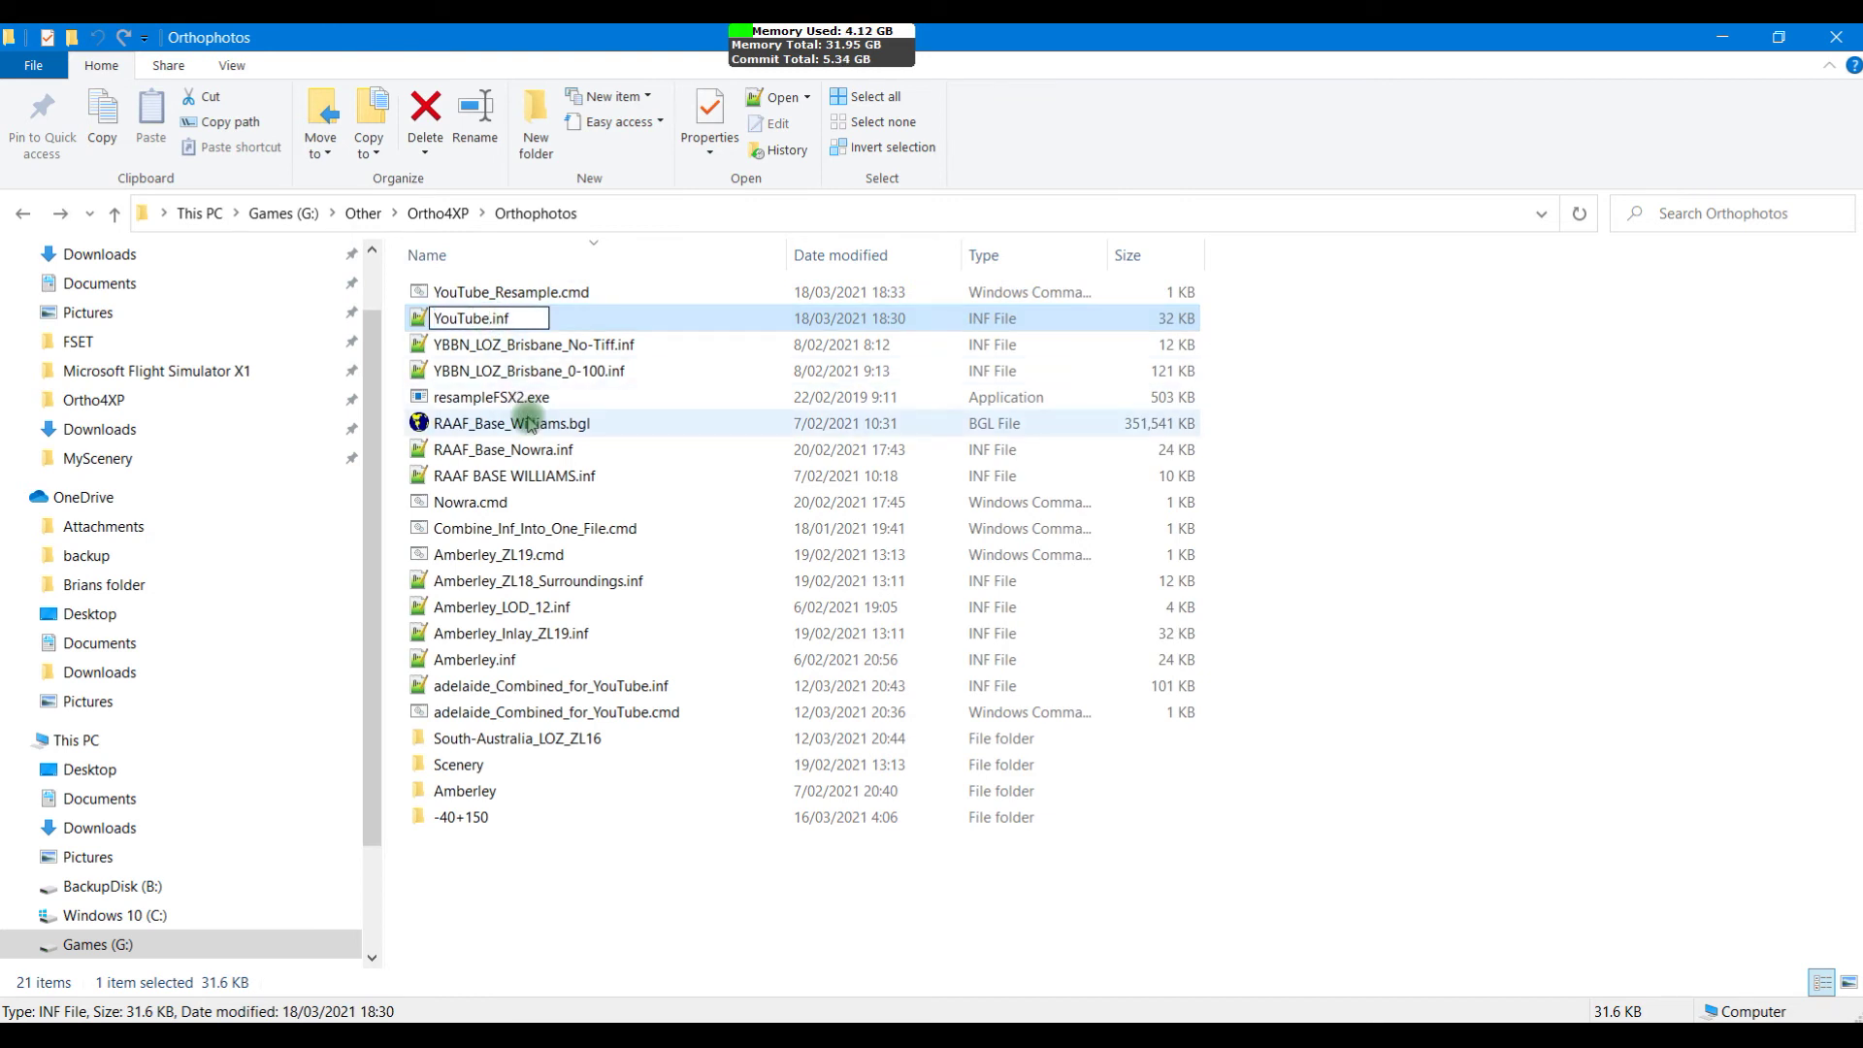
{"action": "type", "text": "_Re"}
{"action": "type", "text": "sa"}
{"action": "type", "text": "mple"}
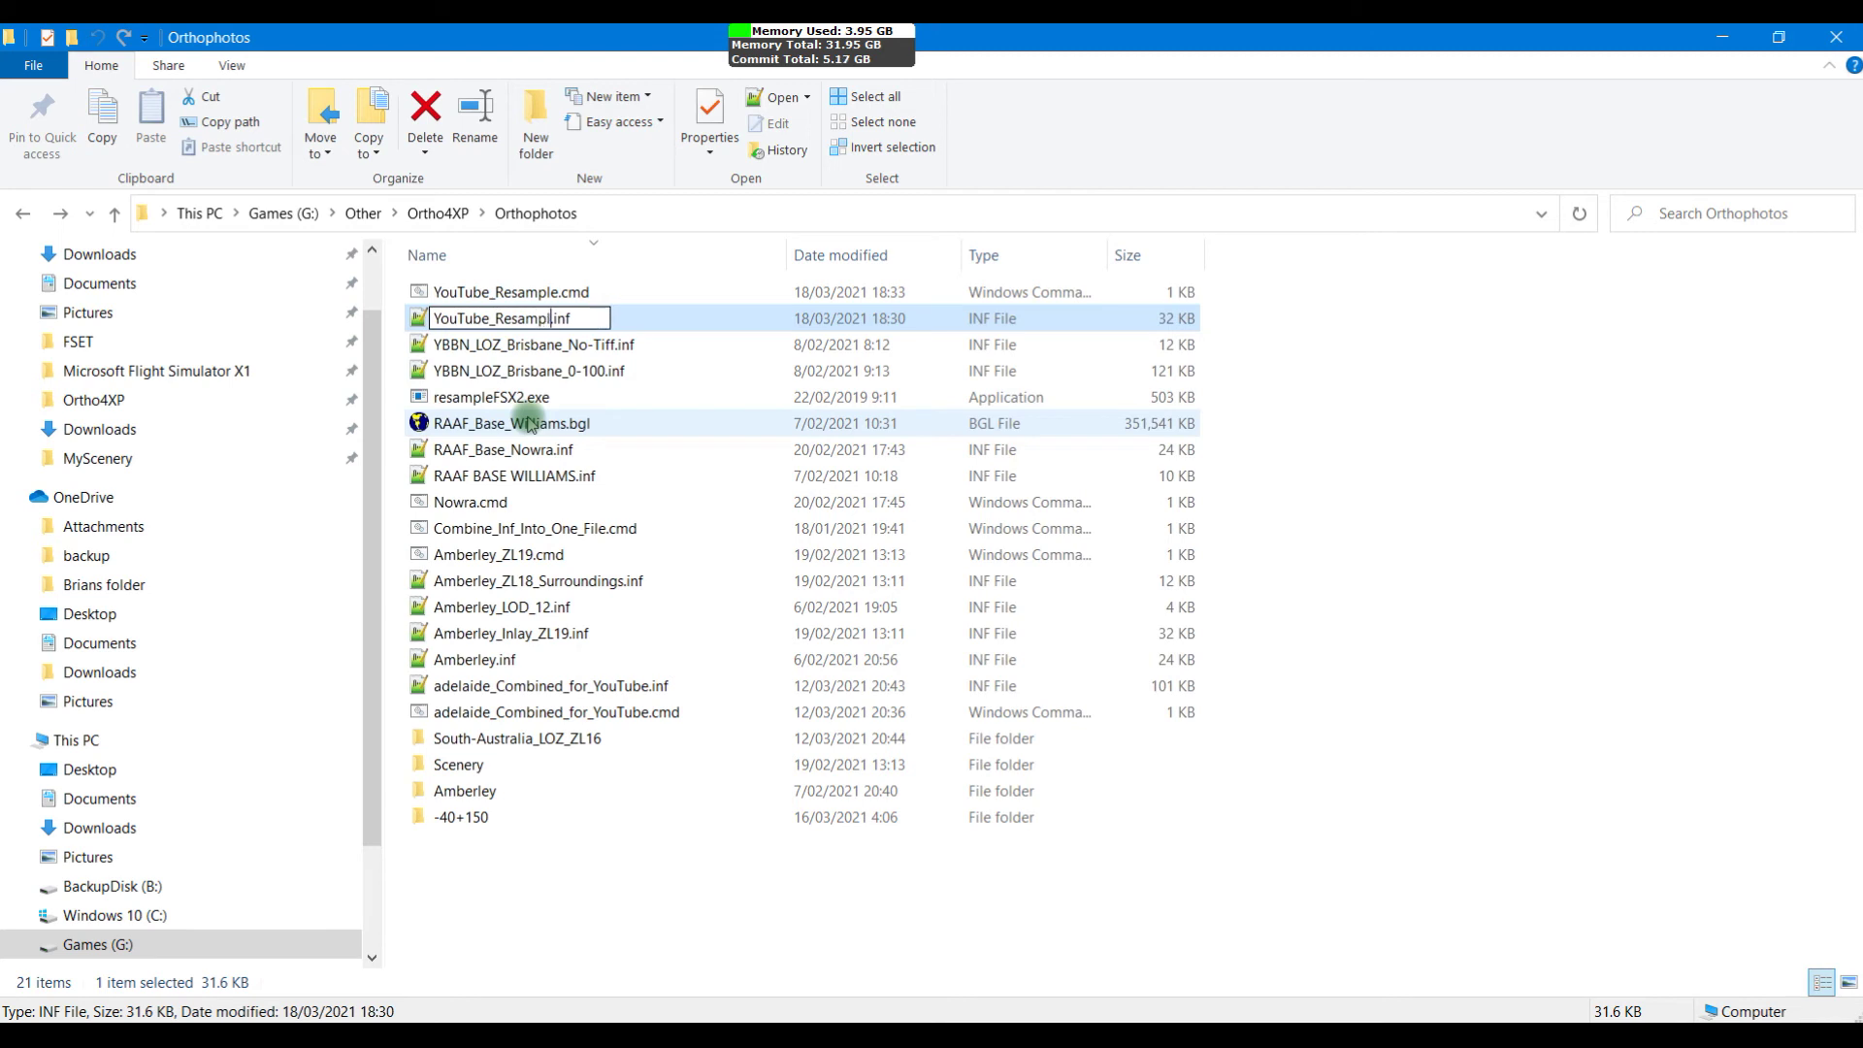
{"action": "left_click", "coordinate": [645, 502]}
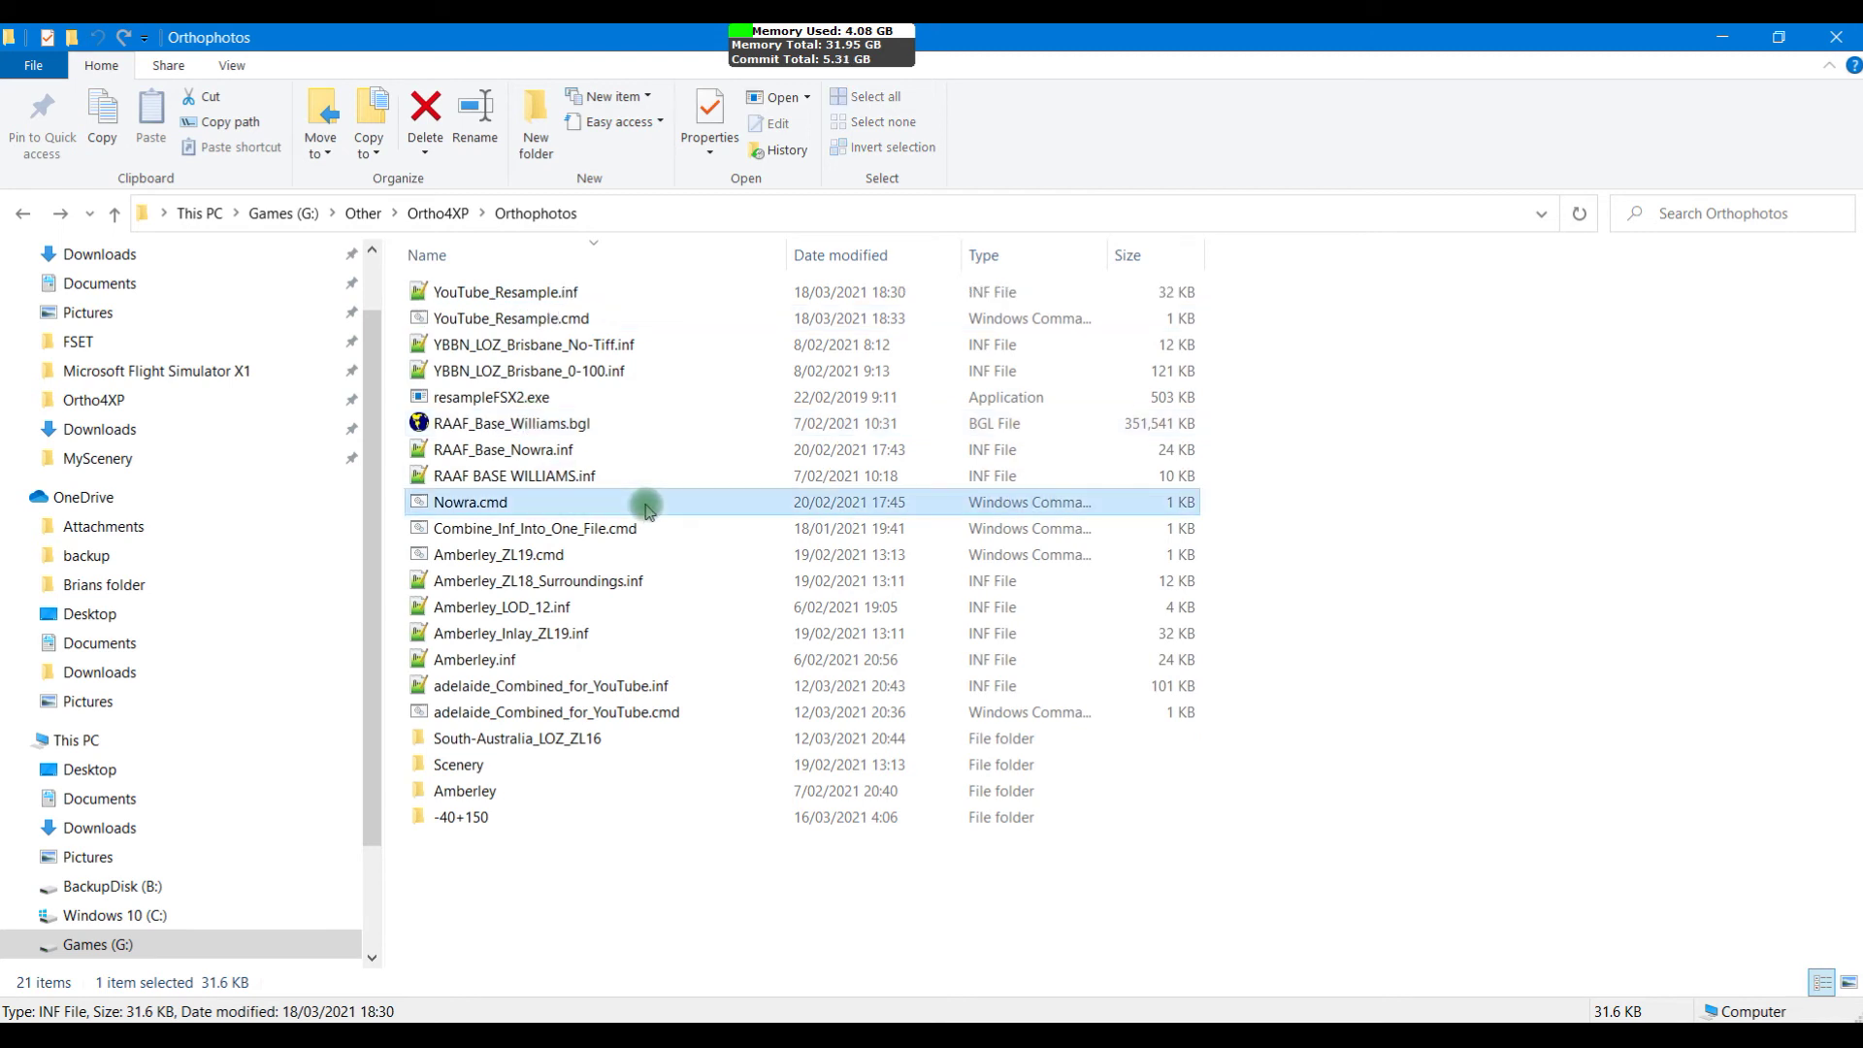
Step: Start a resampling run with YouTube_Resample.cmd and abort it by closing the command window
{"action": "left_click", "coordinate": [504, 296]}
{"action": "double_click", "coordinate": [522, 313]}
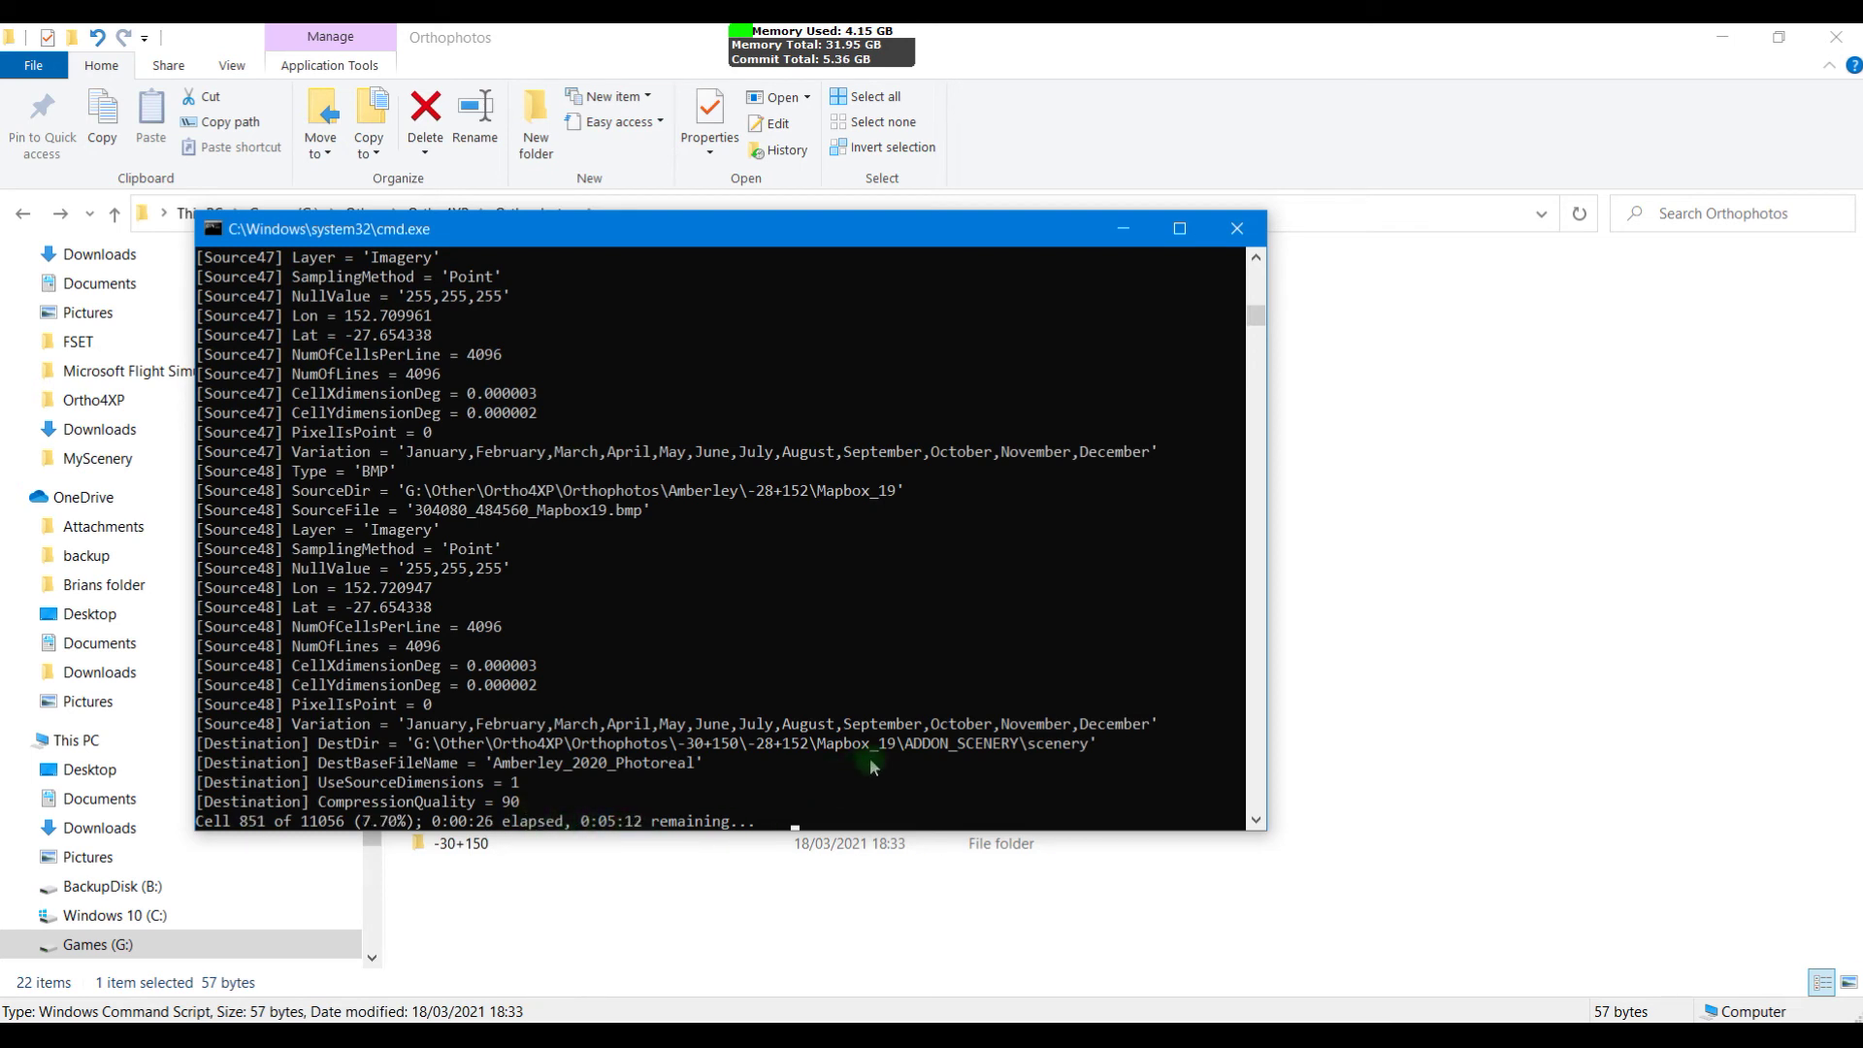
{"action": "left_click", "coordinate": [1233, 233]}
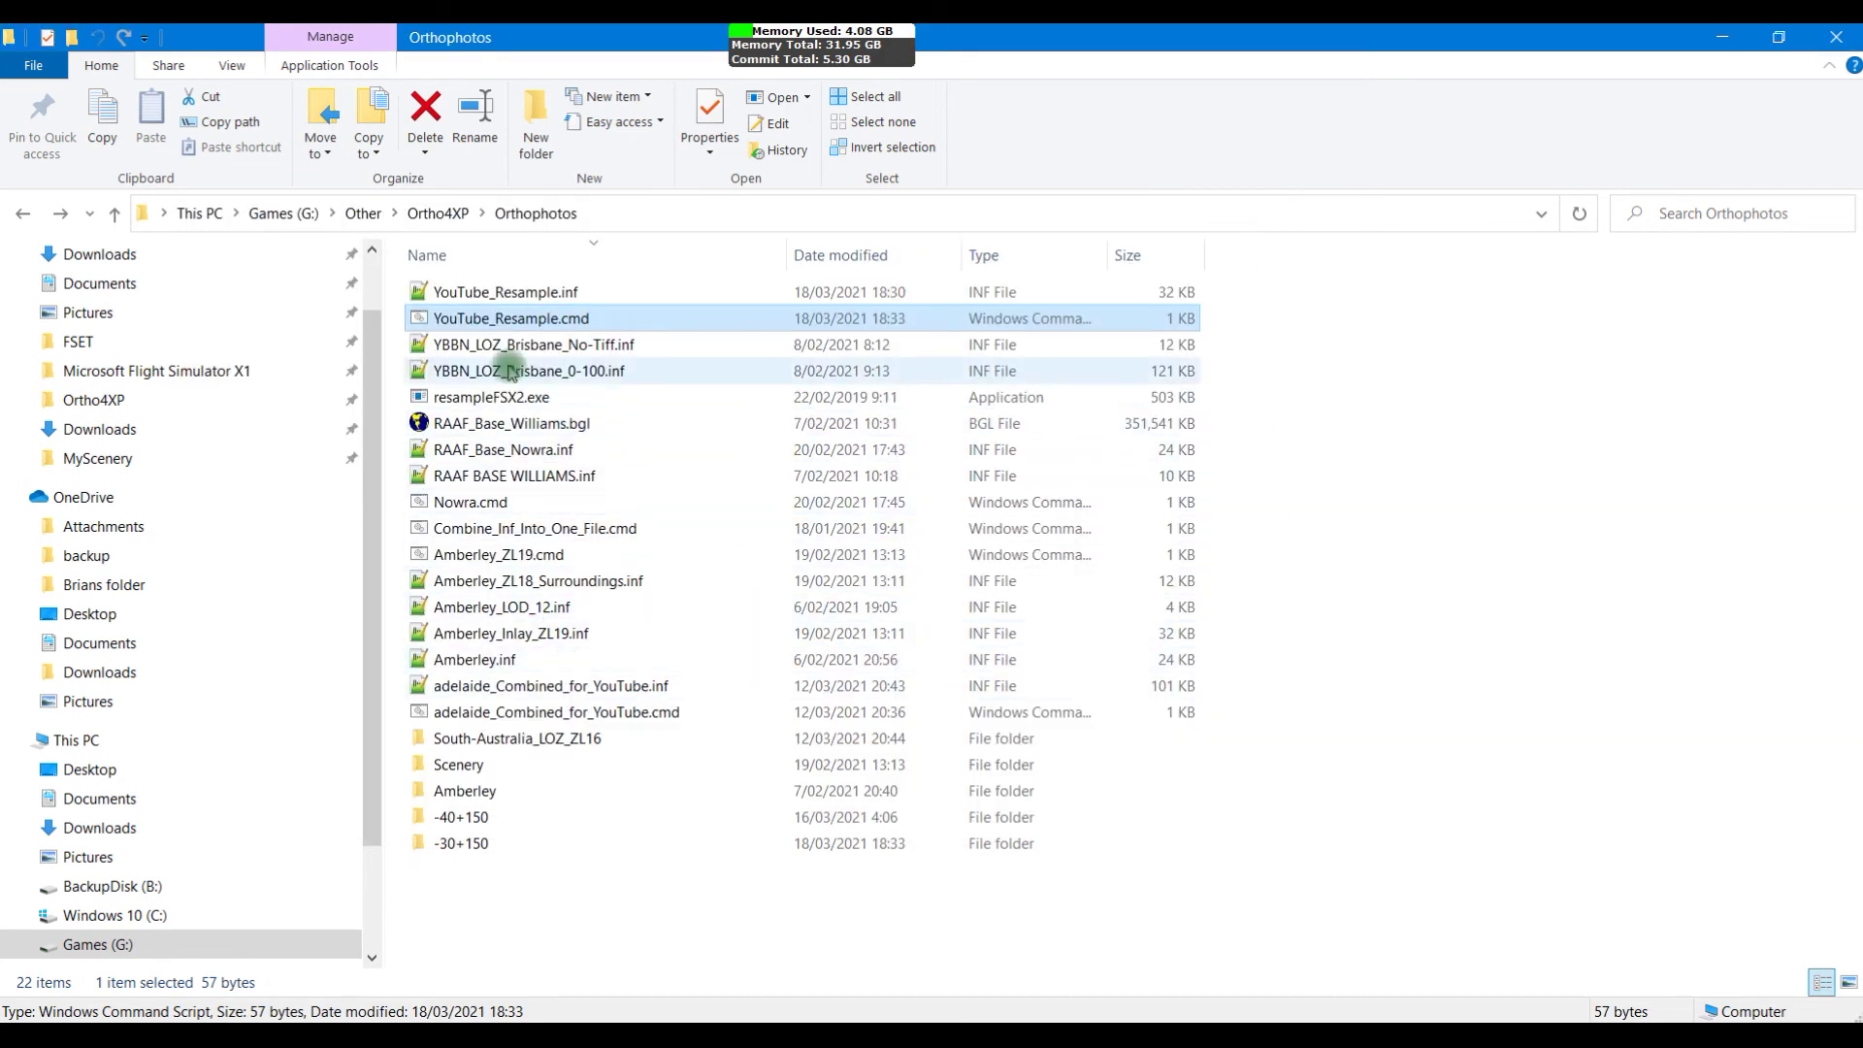
Step: Run YouTube_Resample.cmd to completion and review the destination settings and compression statistics in its output
{"action": "double_click", "coordinate": [514, 320]}
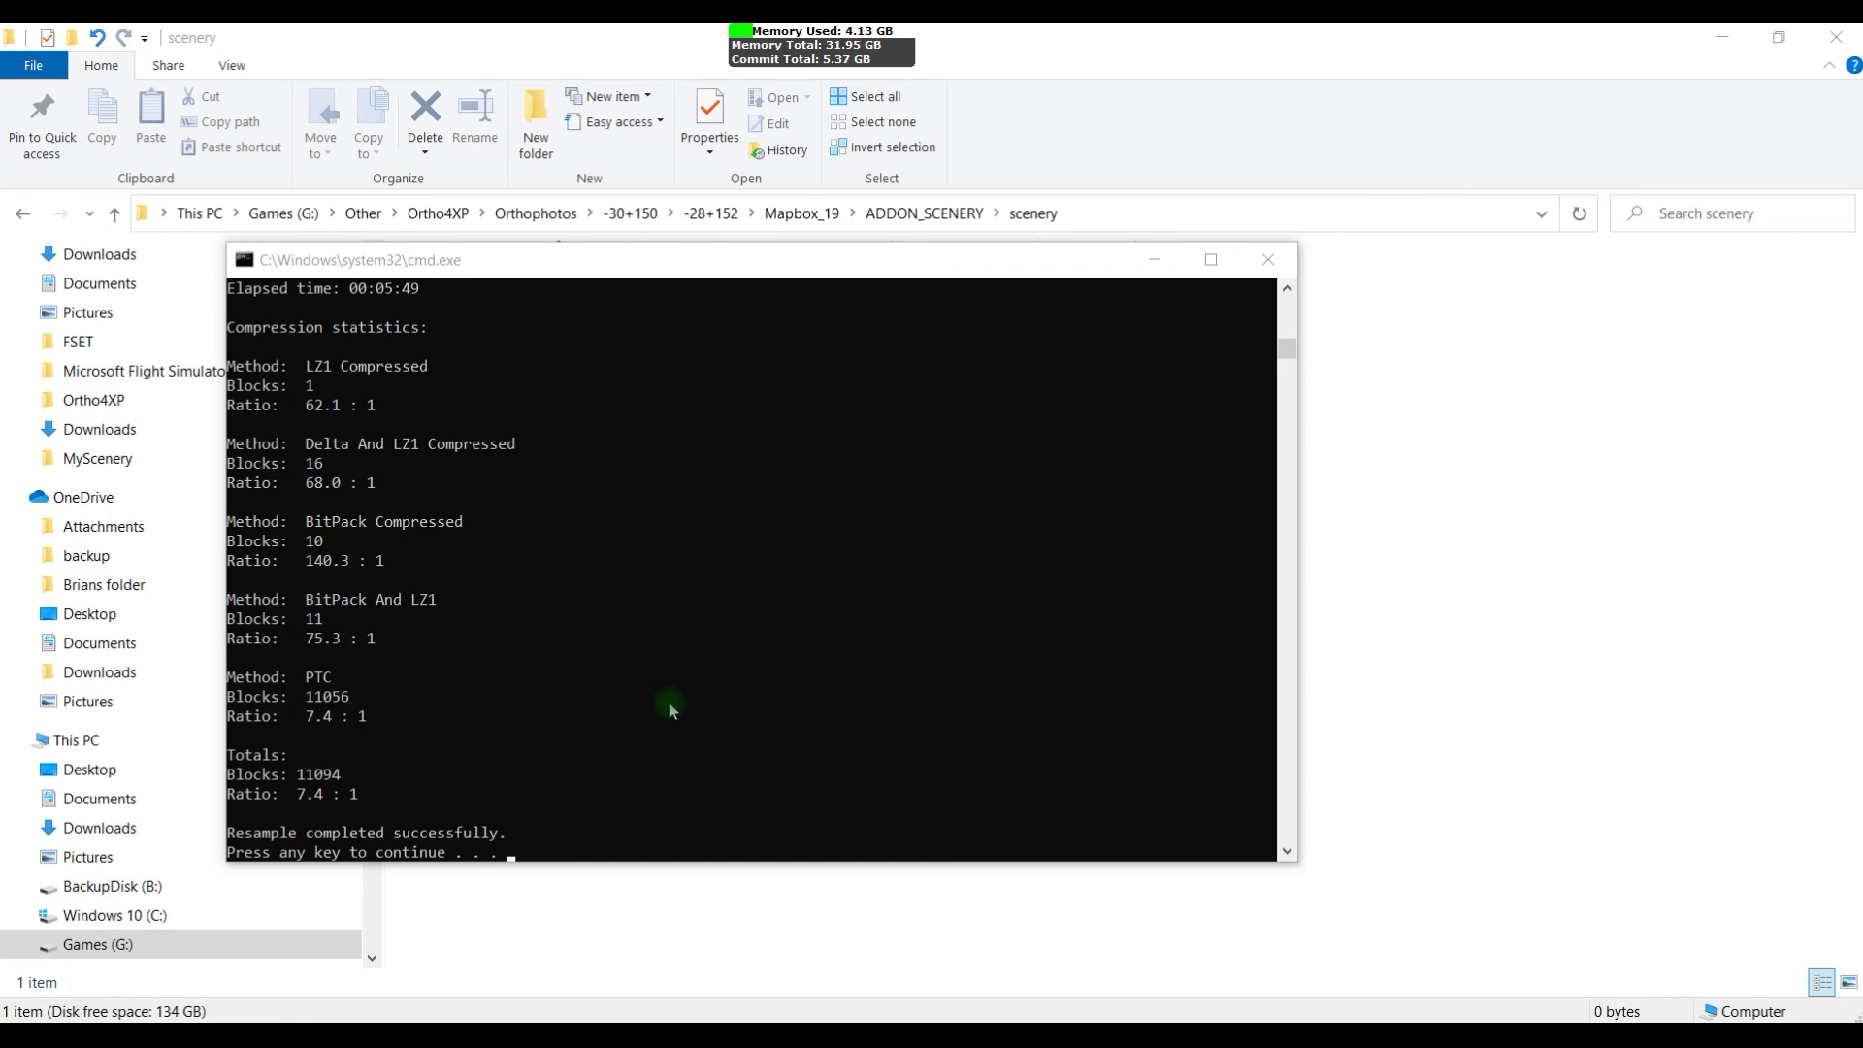
{"action": "scroll", "coordinate": [670, 706], "scroll_direction": "up", "scroll_amount": 4}
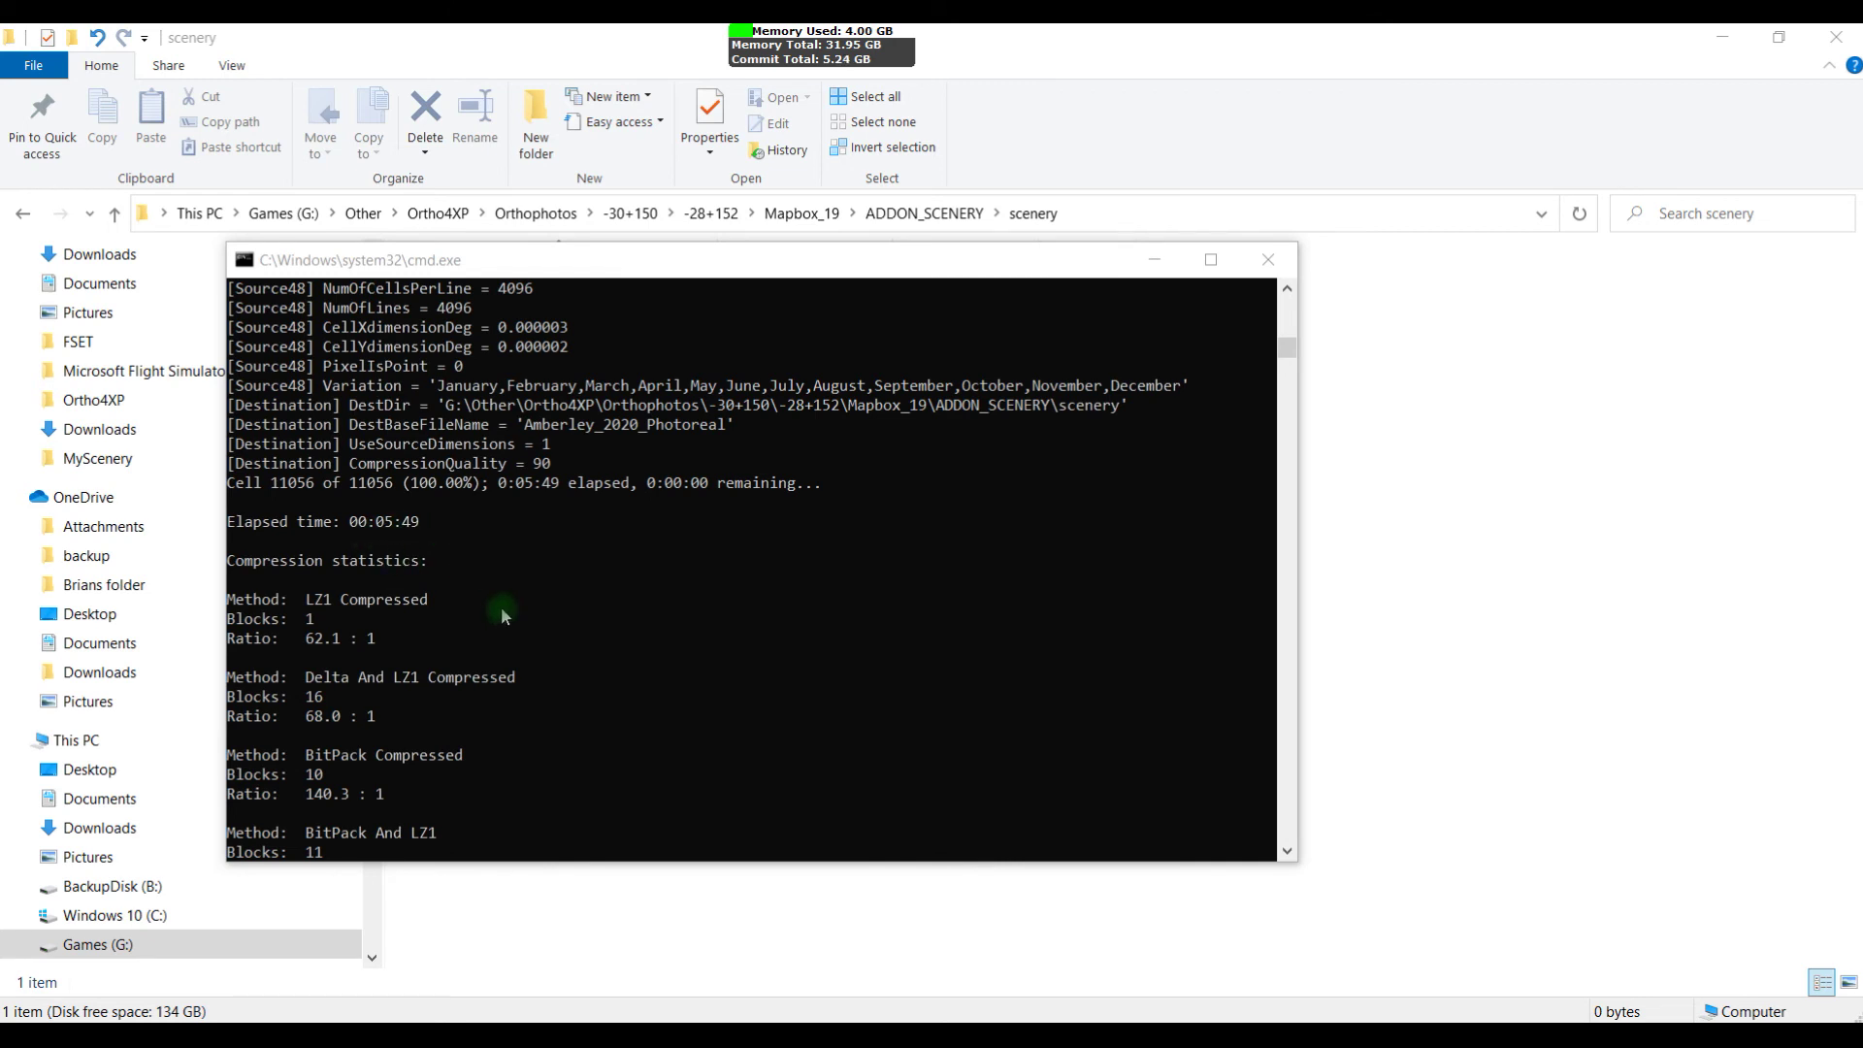
{"action": "scroll", "coordinate": [504, 606], "scroll_direction": "down", "scroll_amount": 2}
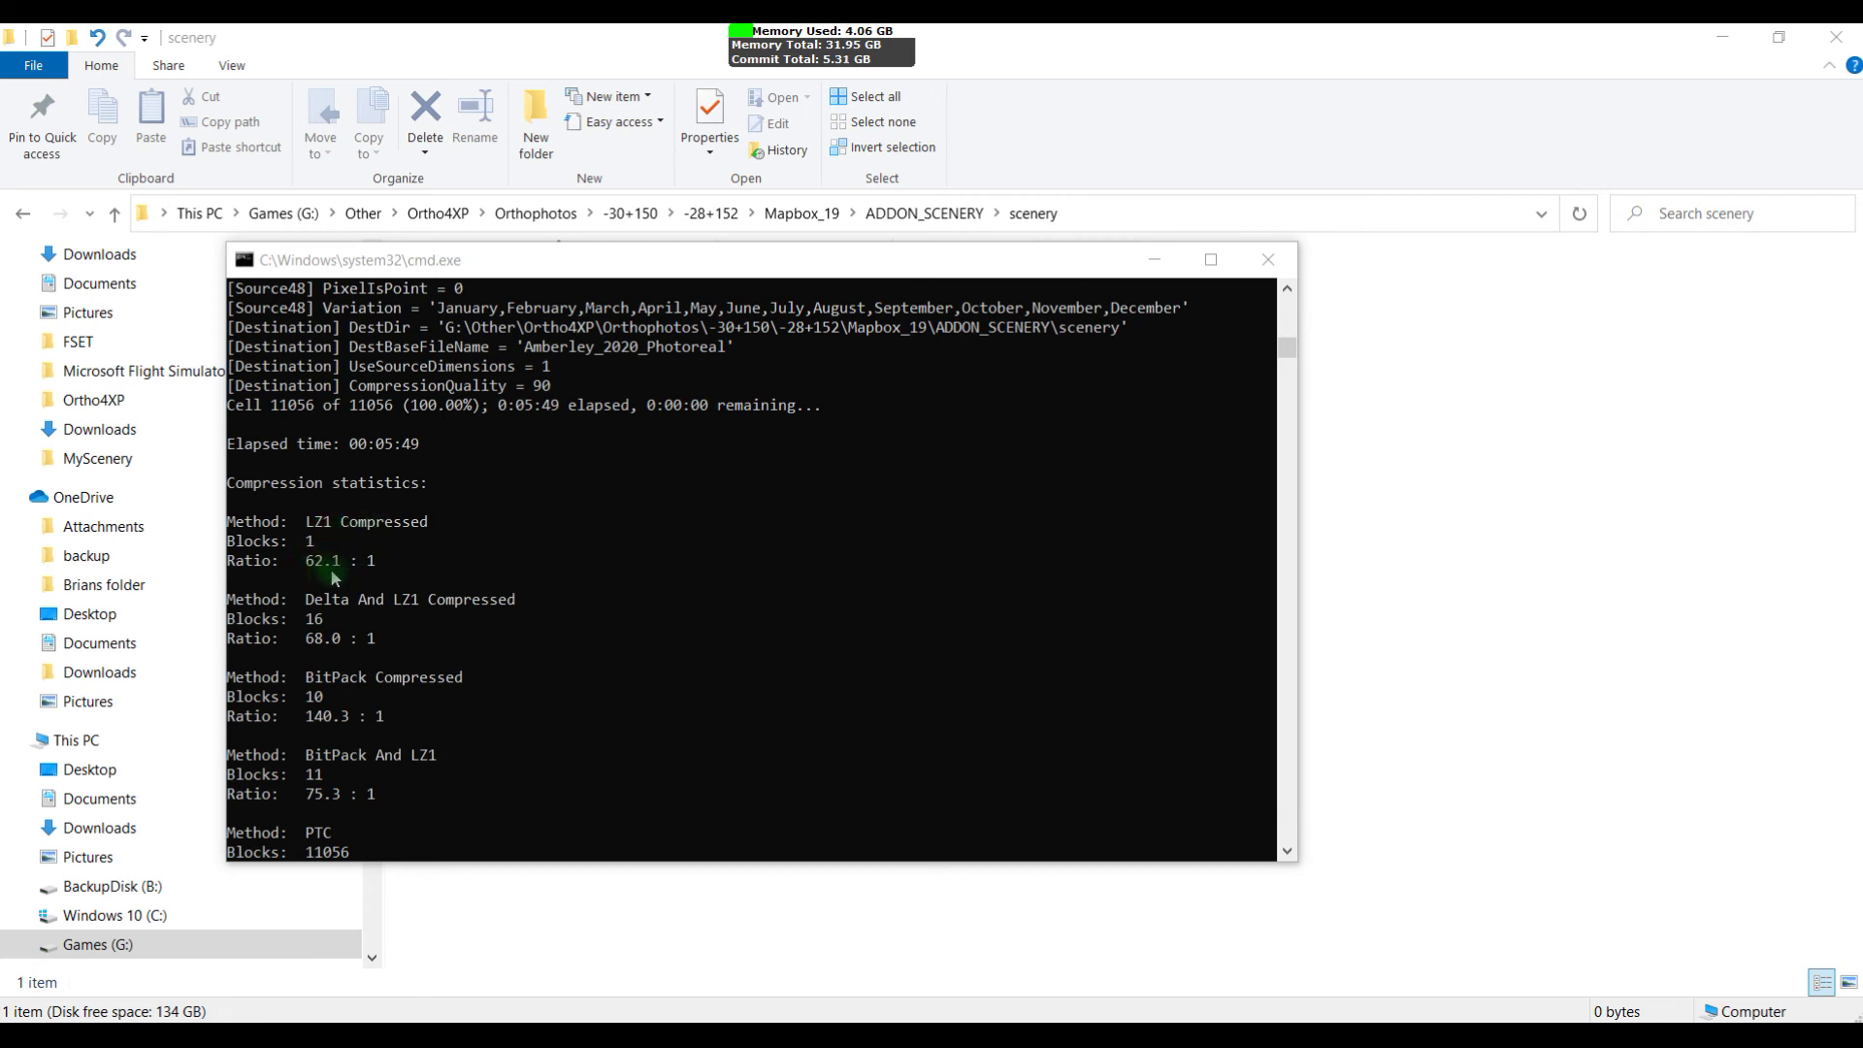
{"action": "scroll", "coordinate": [398, 574], "scroll_direction": "down", "scroll_amount": 2}
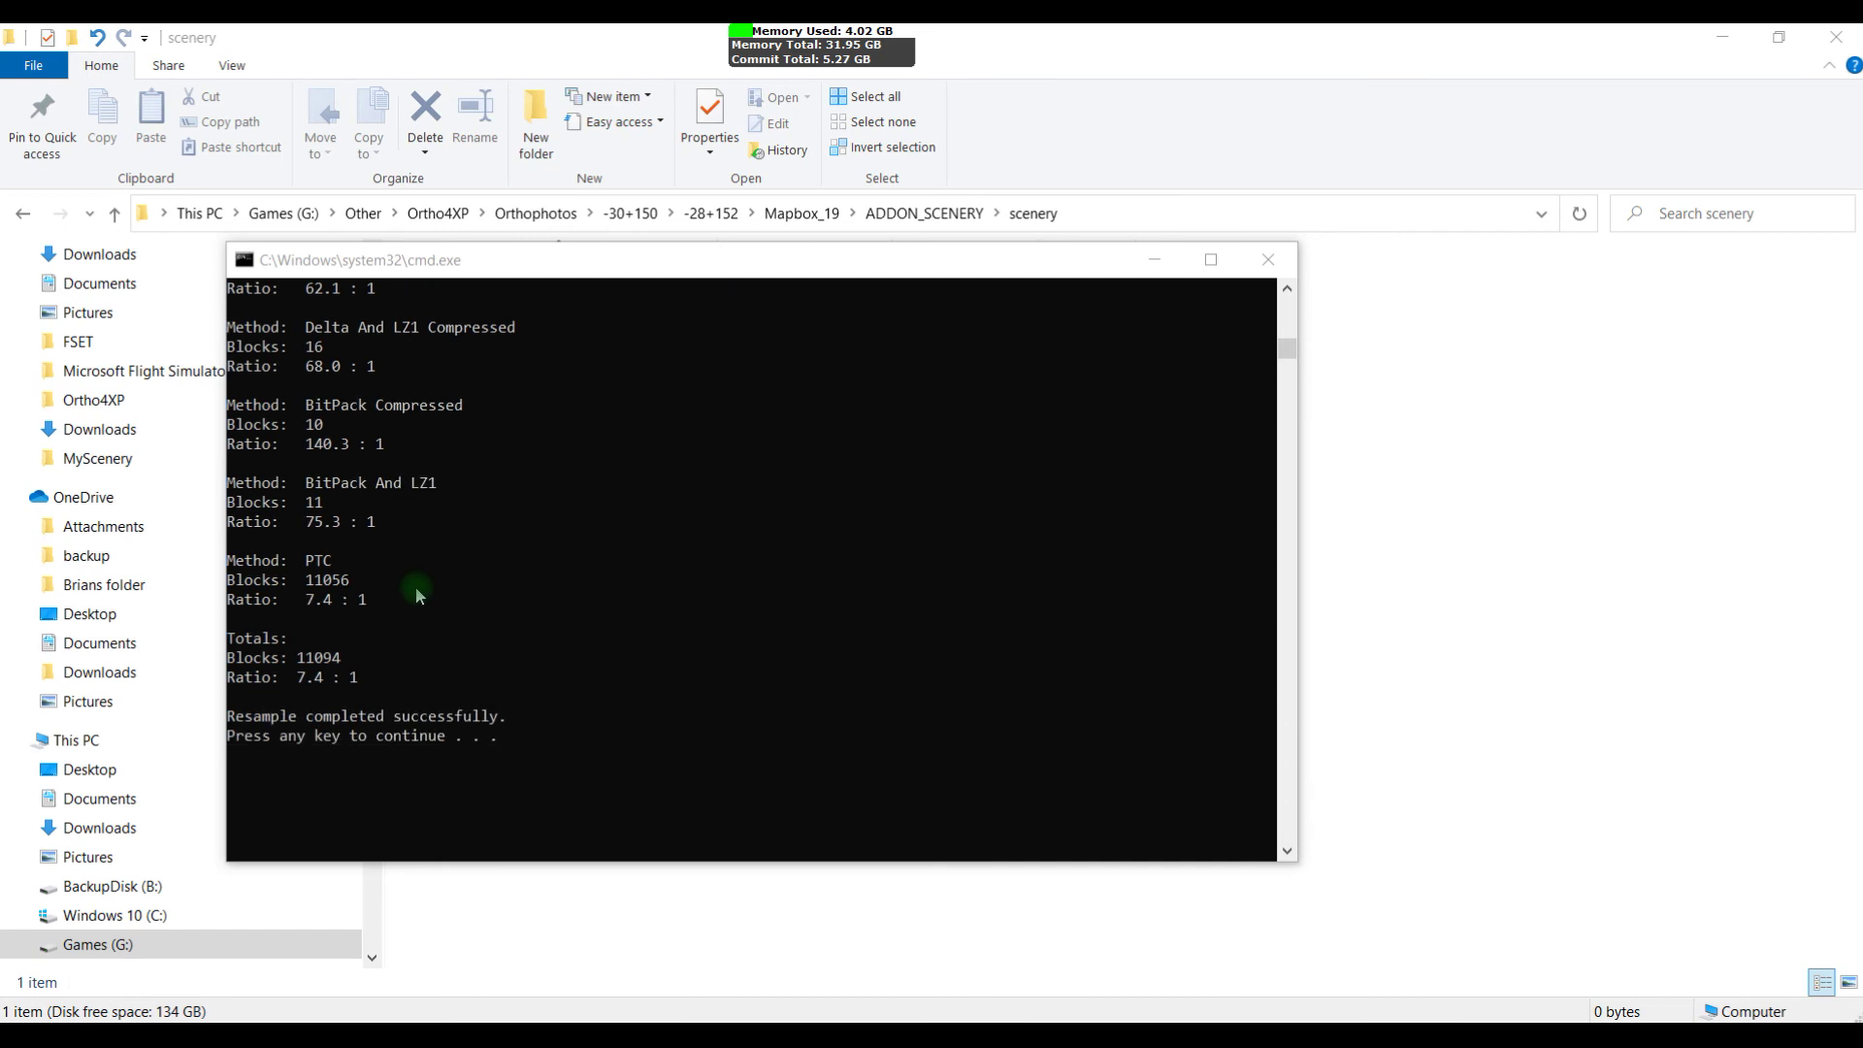
Step: Review the compression statistics of the completed resample and dismiss the command window
{"action": "scroll", "coordinate": [361, 612], "scroll_direction": "up", "scroll_amount": 3}
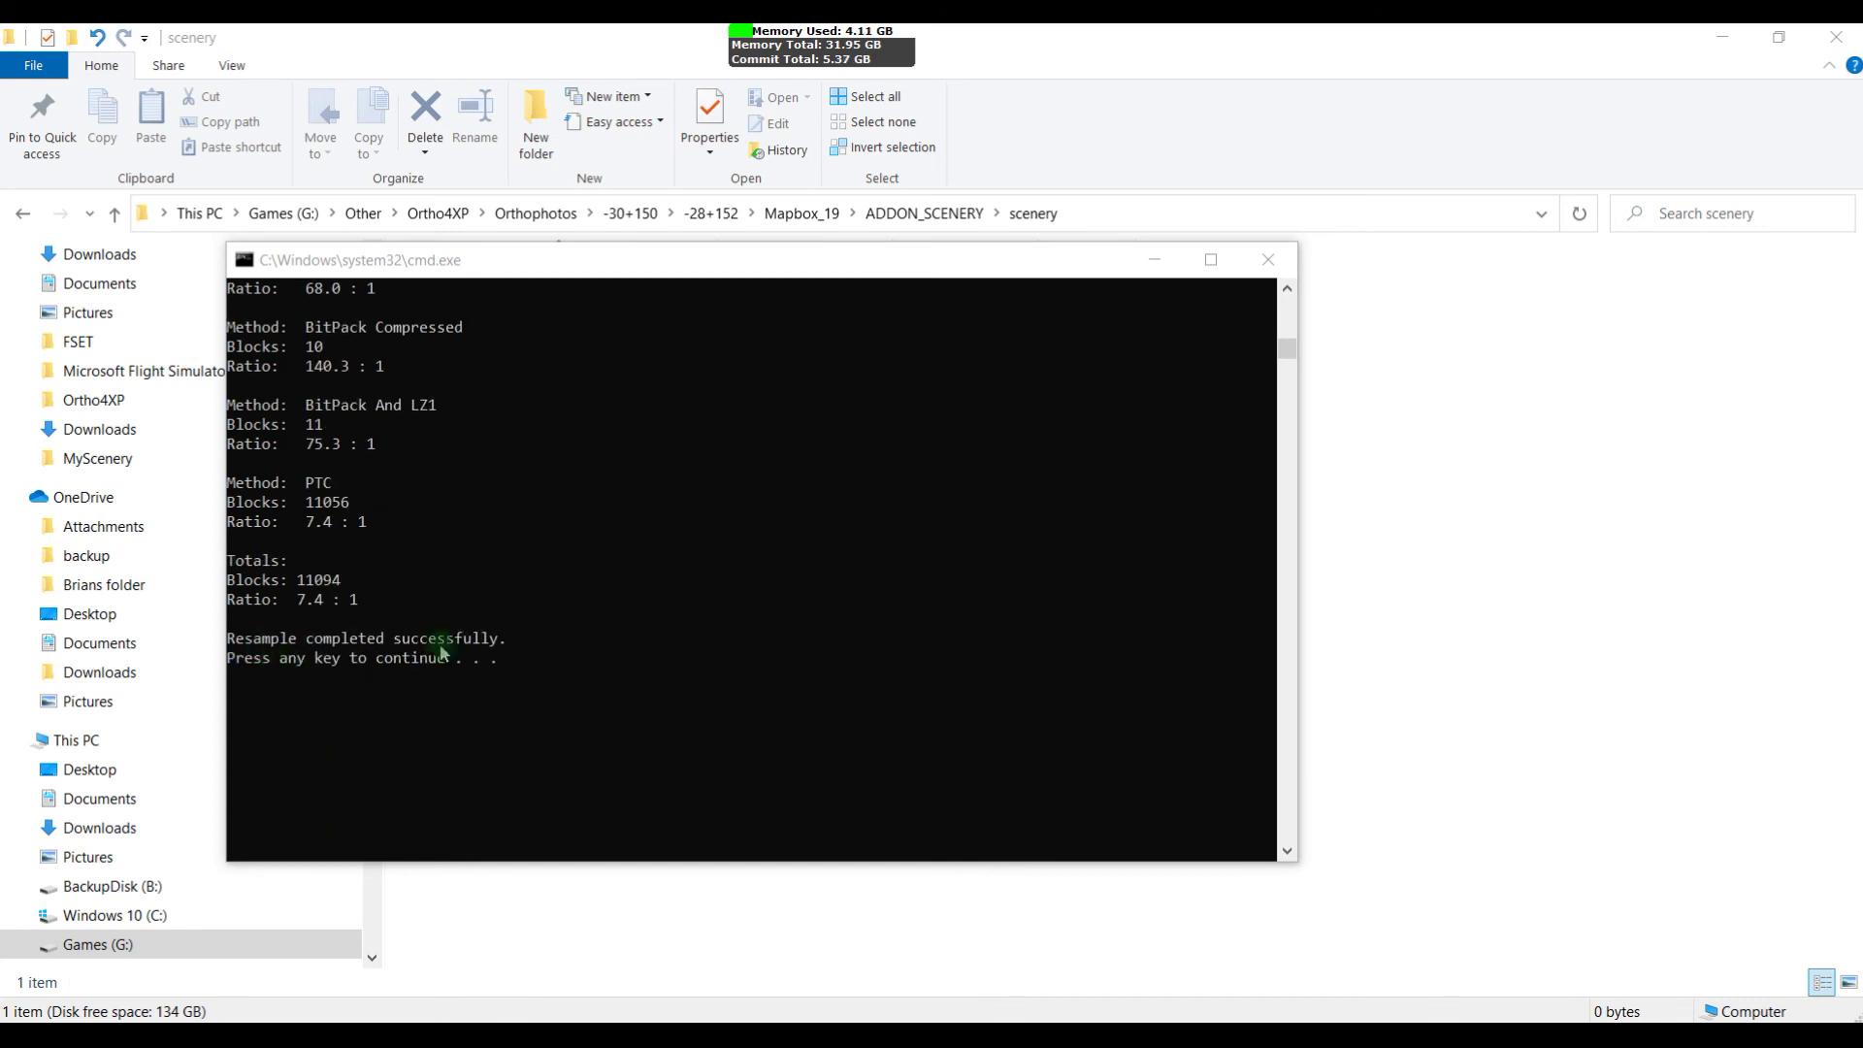
{"action": "left_click", "coordinate": [530, 690]}
{"action": "key", "text": "Return"}
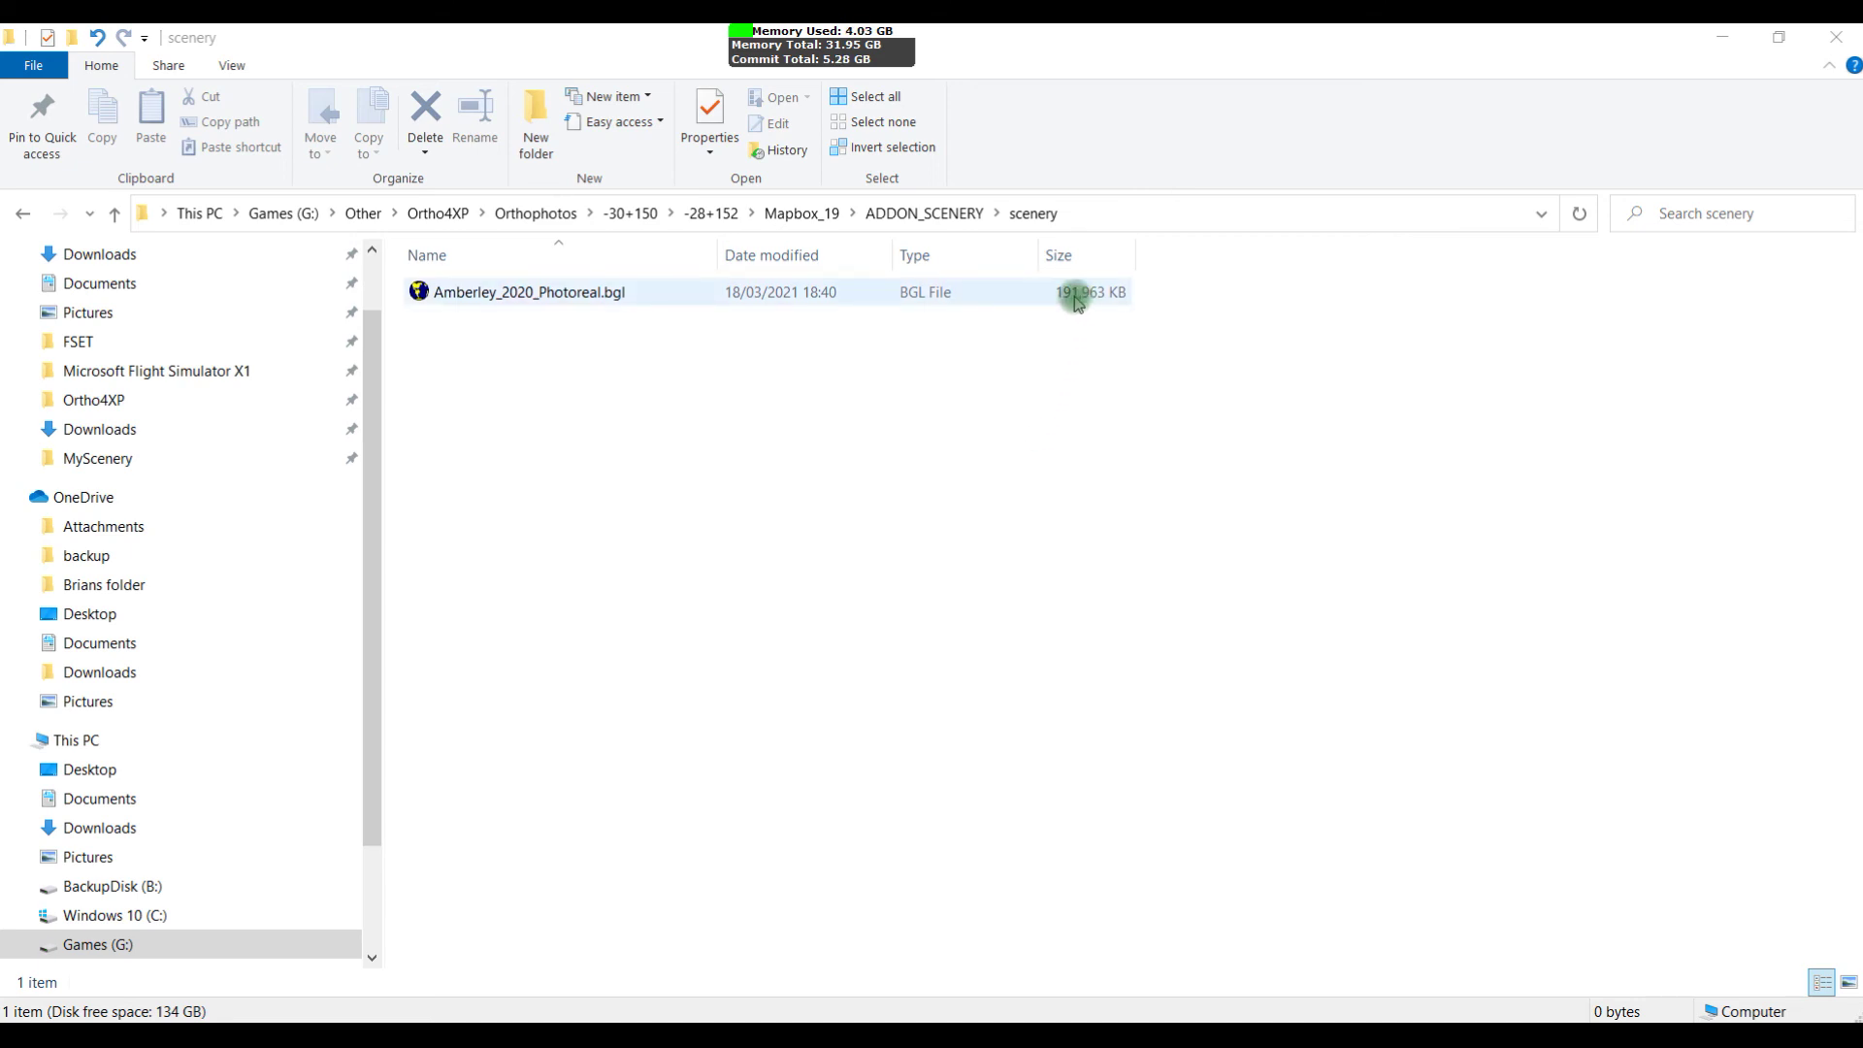
Step: Open Amberley_2020_Photoreal.bgl in TmfViewer and inspect the overall coverage and the main runway in close detail
{"action": "double_click", "coordinate": [567, 292]}
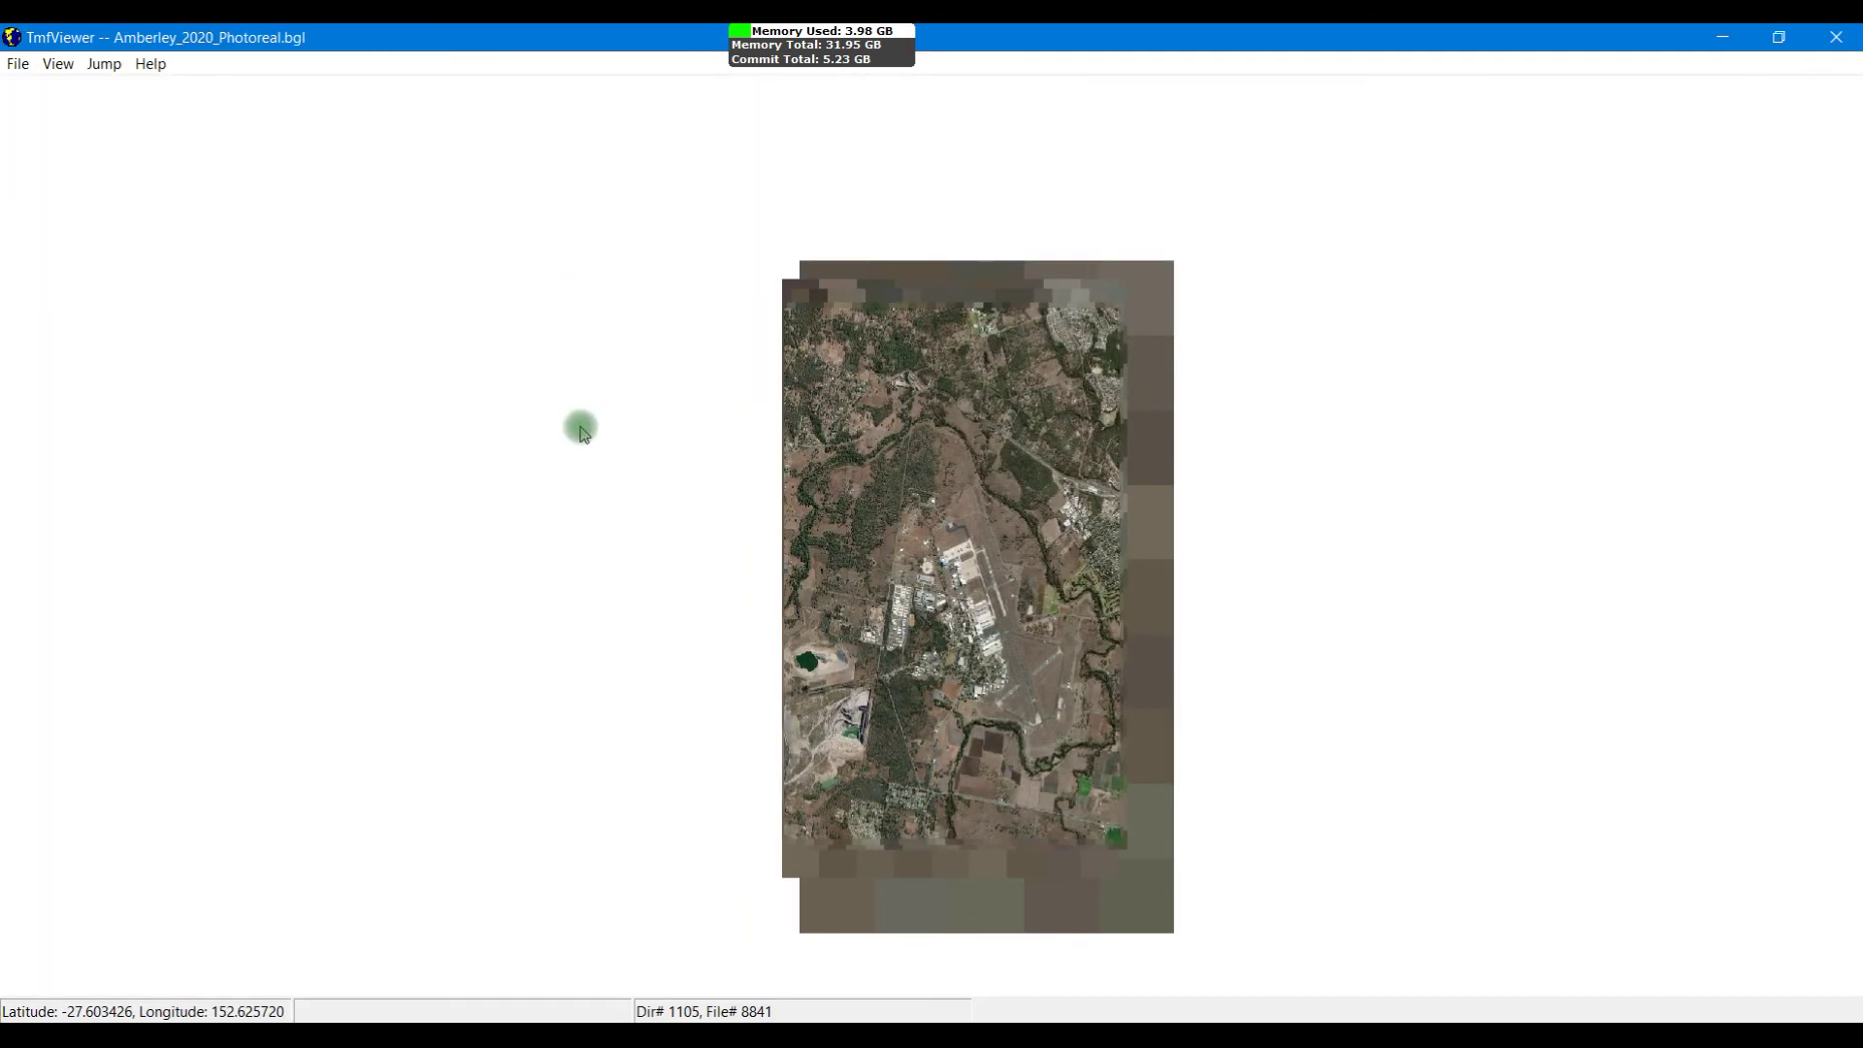
{"action": "left_click", "coordinate": [1014, 640]}
{"action": "scroll", "coordinate": [1198, 677], "scroll_direction": "up", "scroll_amount": 1}
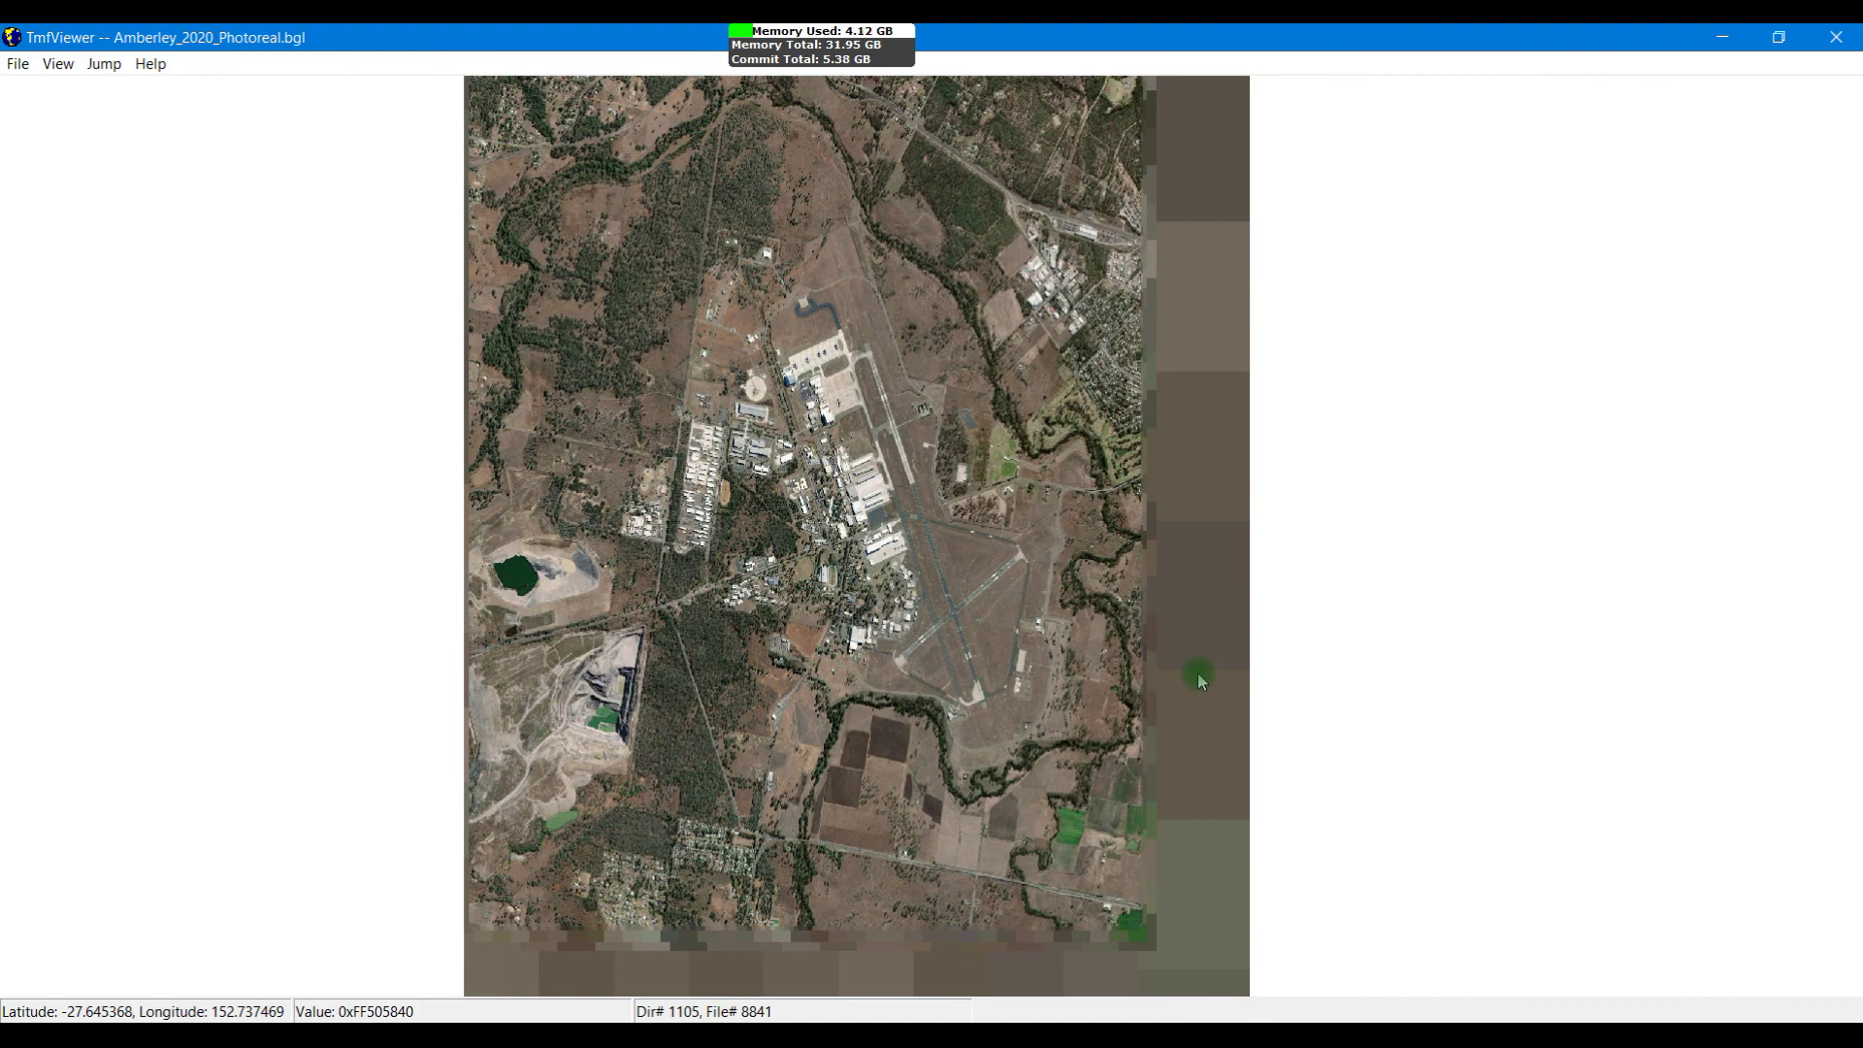
{"action": "scroll", "coordinate": [1199, 681], "scroll_direction": "up", "scroll_amount": 3}
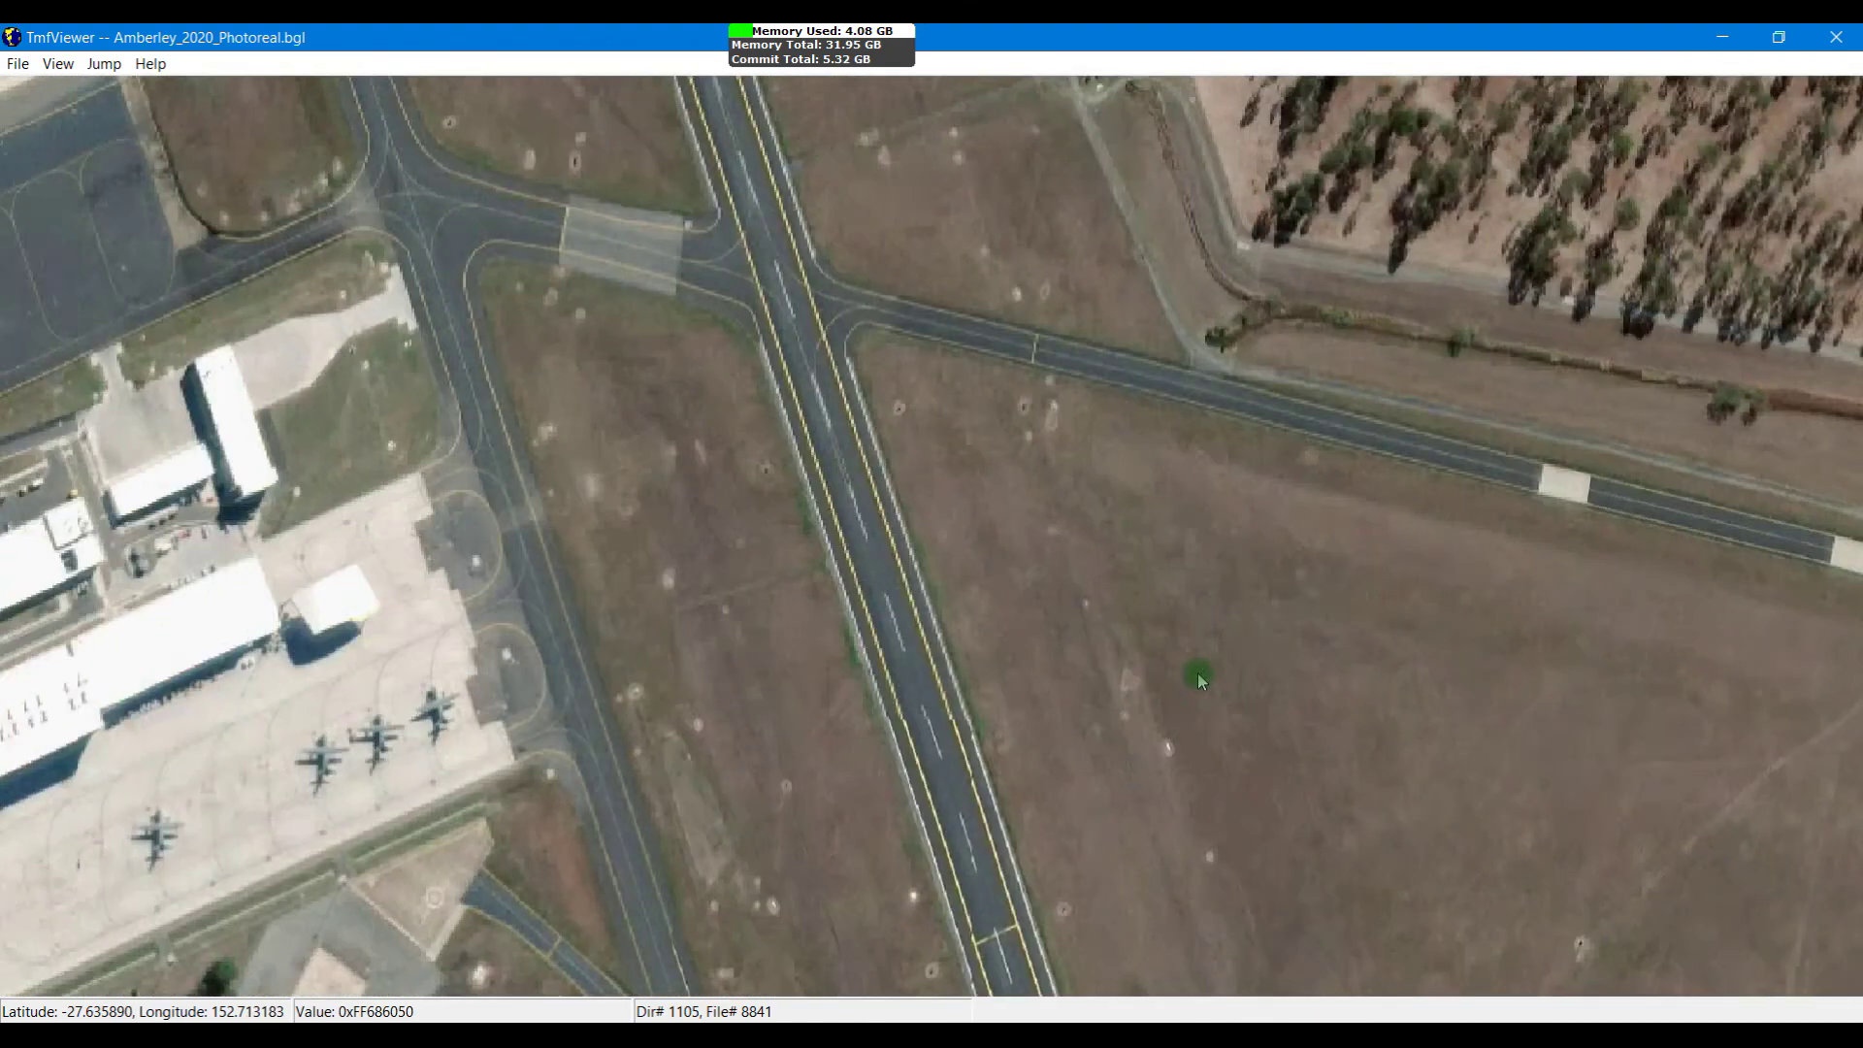
Step: Examine the photoreal imagery of the aircraft aprons and hangars west of the main runway, working northwards
{"action": "left_click", "coordinate": [121, 748]}
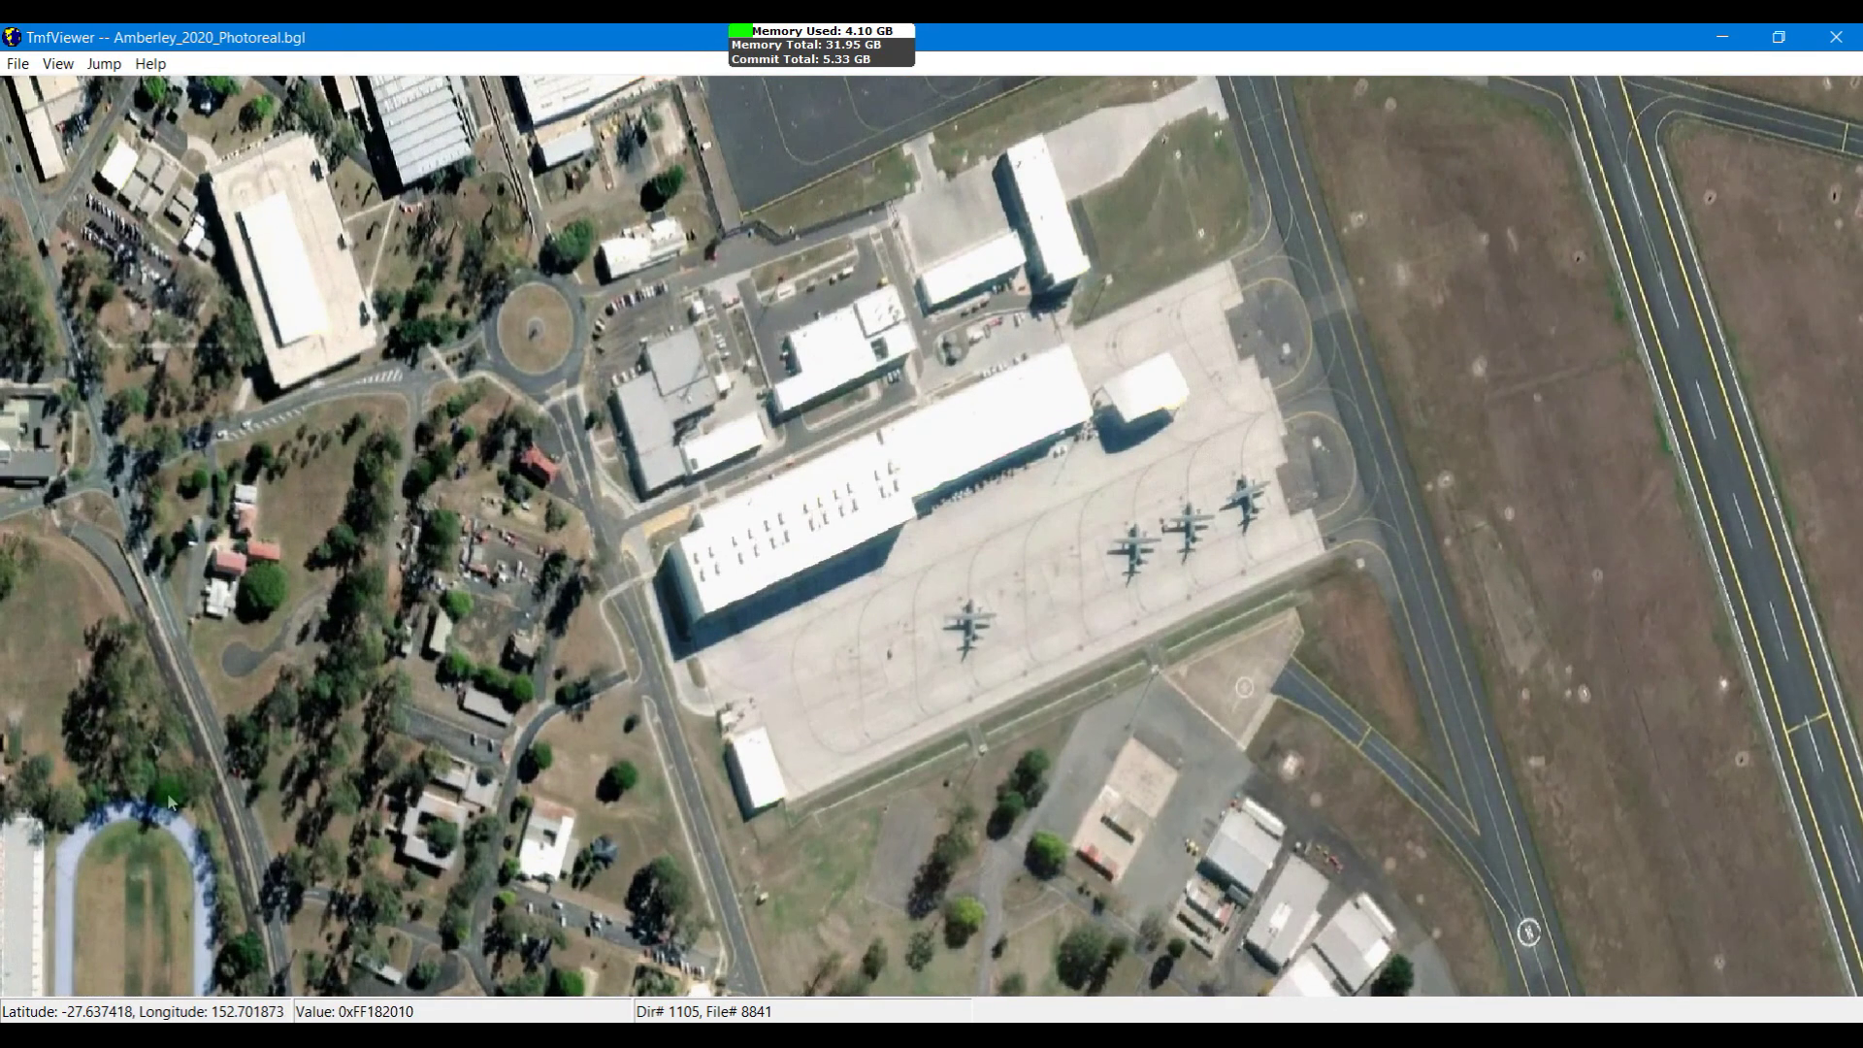
{"action": "left_click", "coordinate": [1014, 526]}
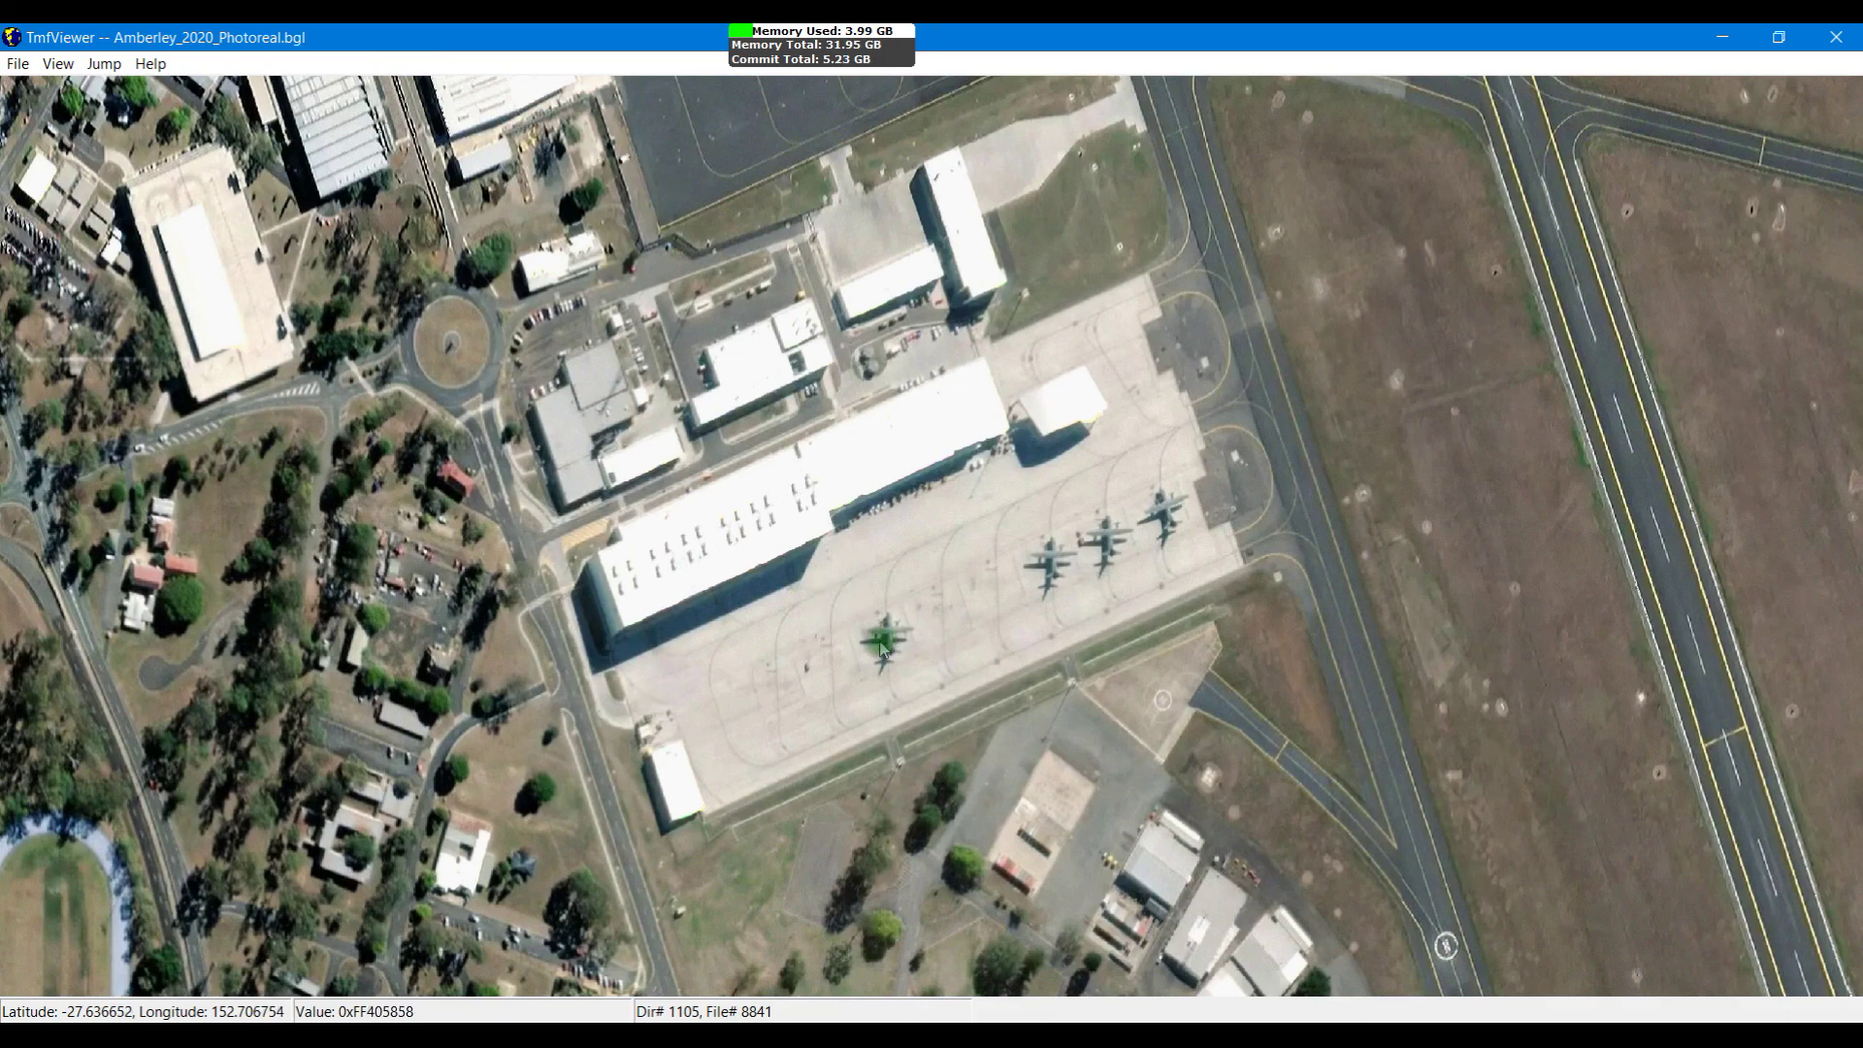
{"action": "left_click", "coordinate": [961, 420]}
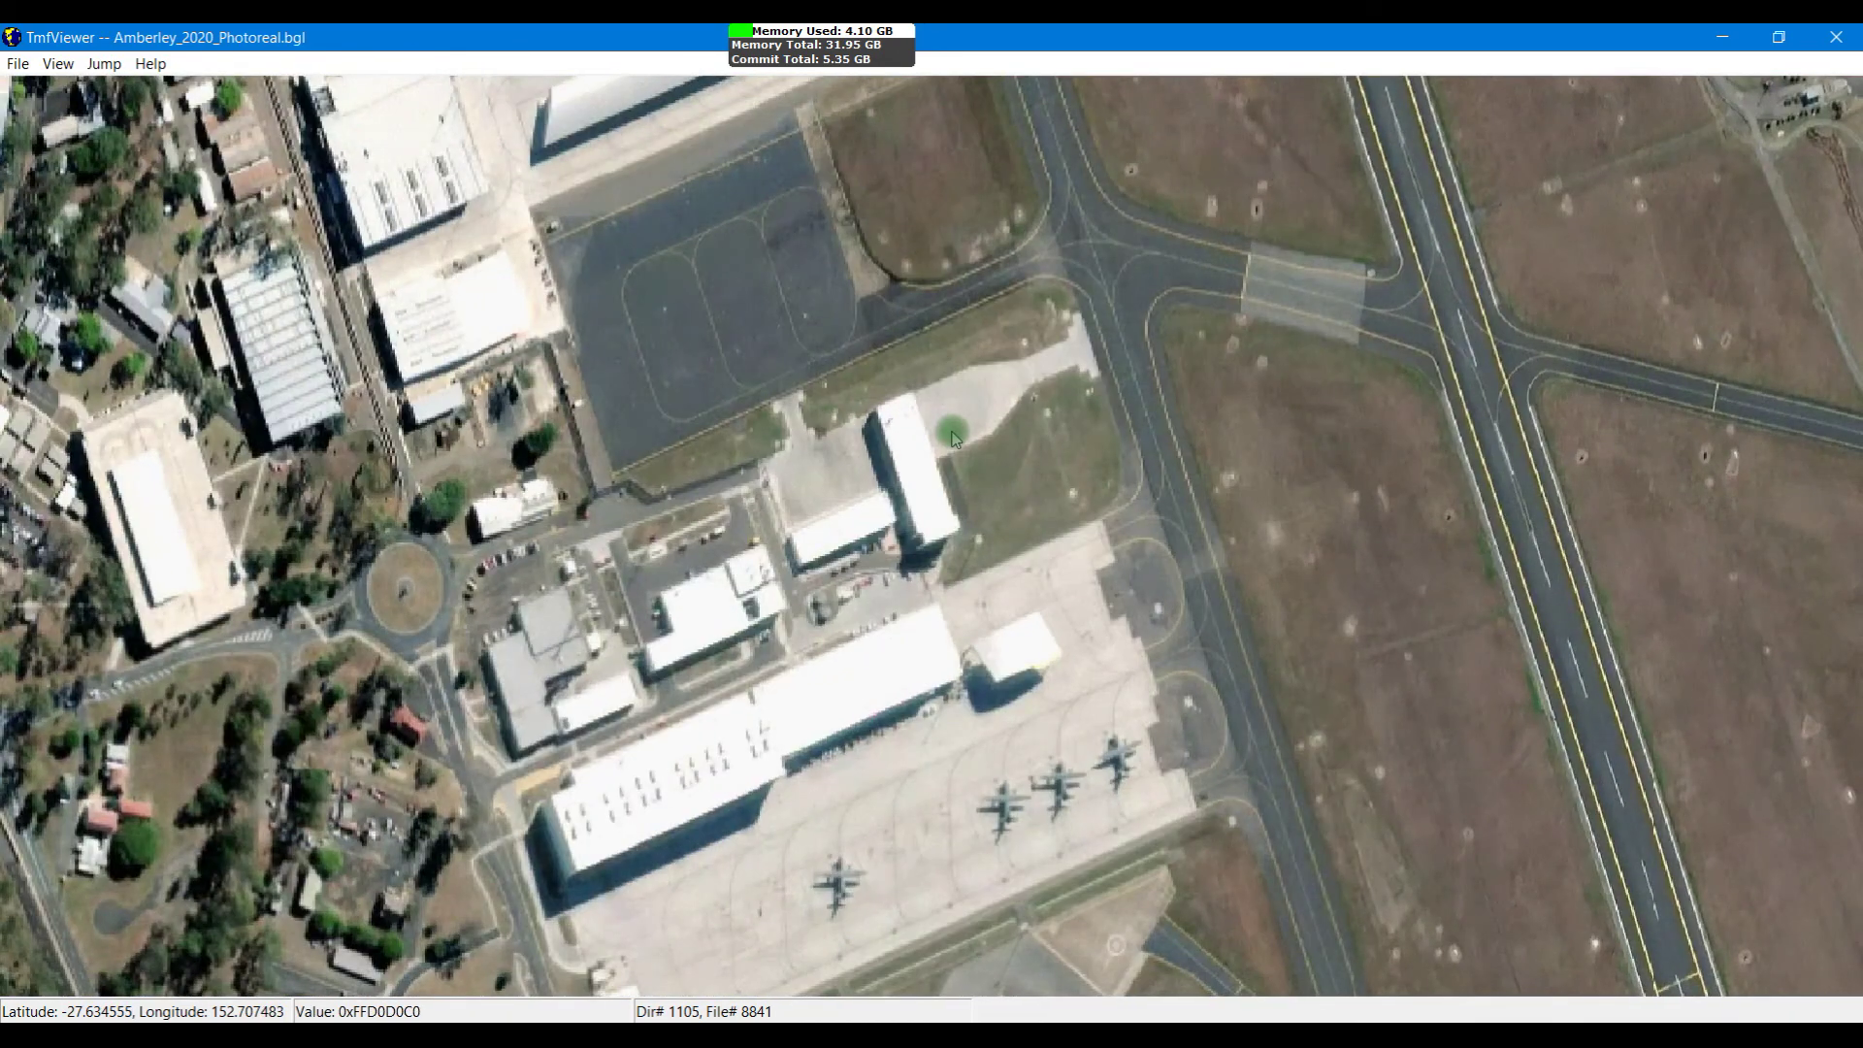
{"action": "left_click", "coordinate": [750, 210]}
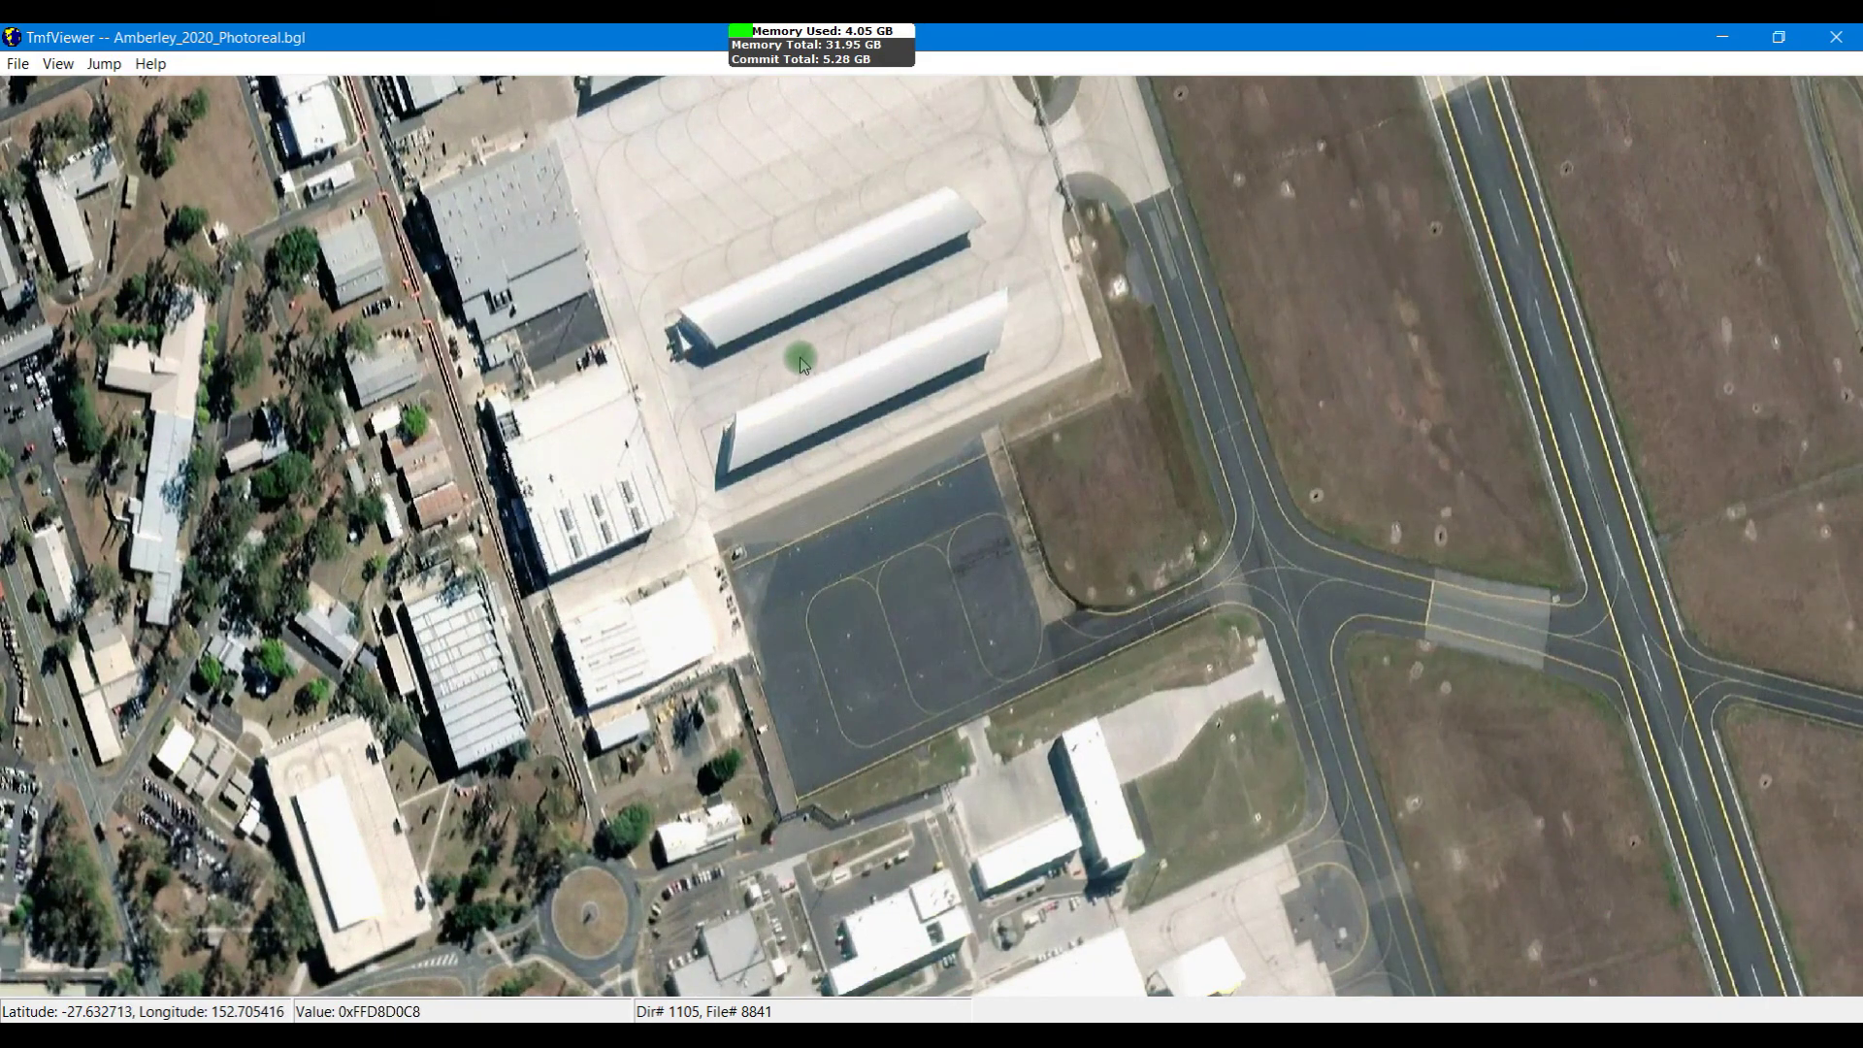
{"action": "left_click", "coordinate": [768, 179]}
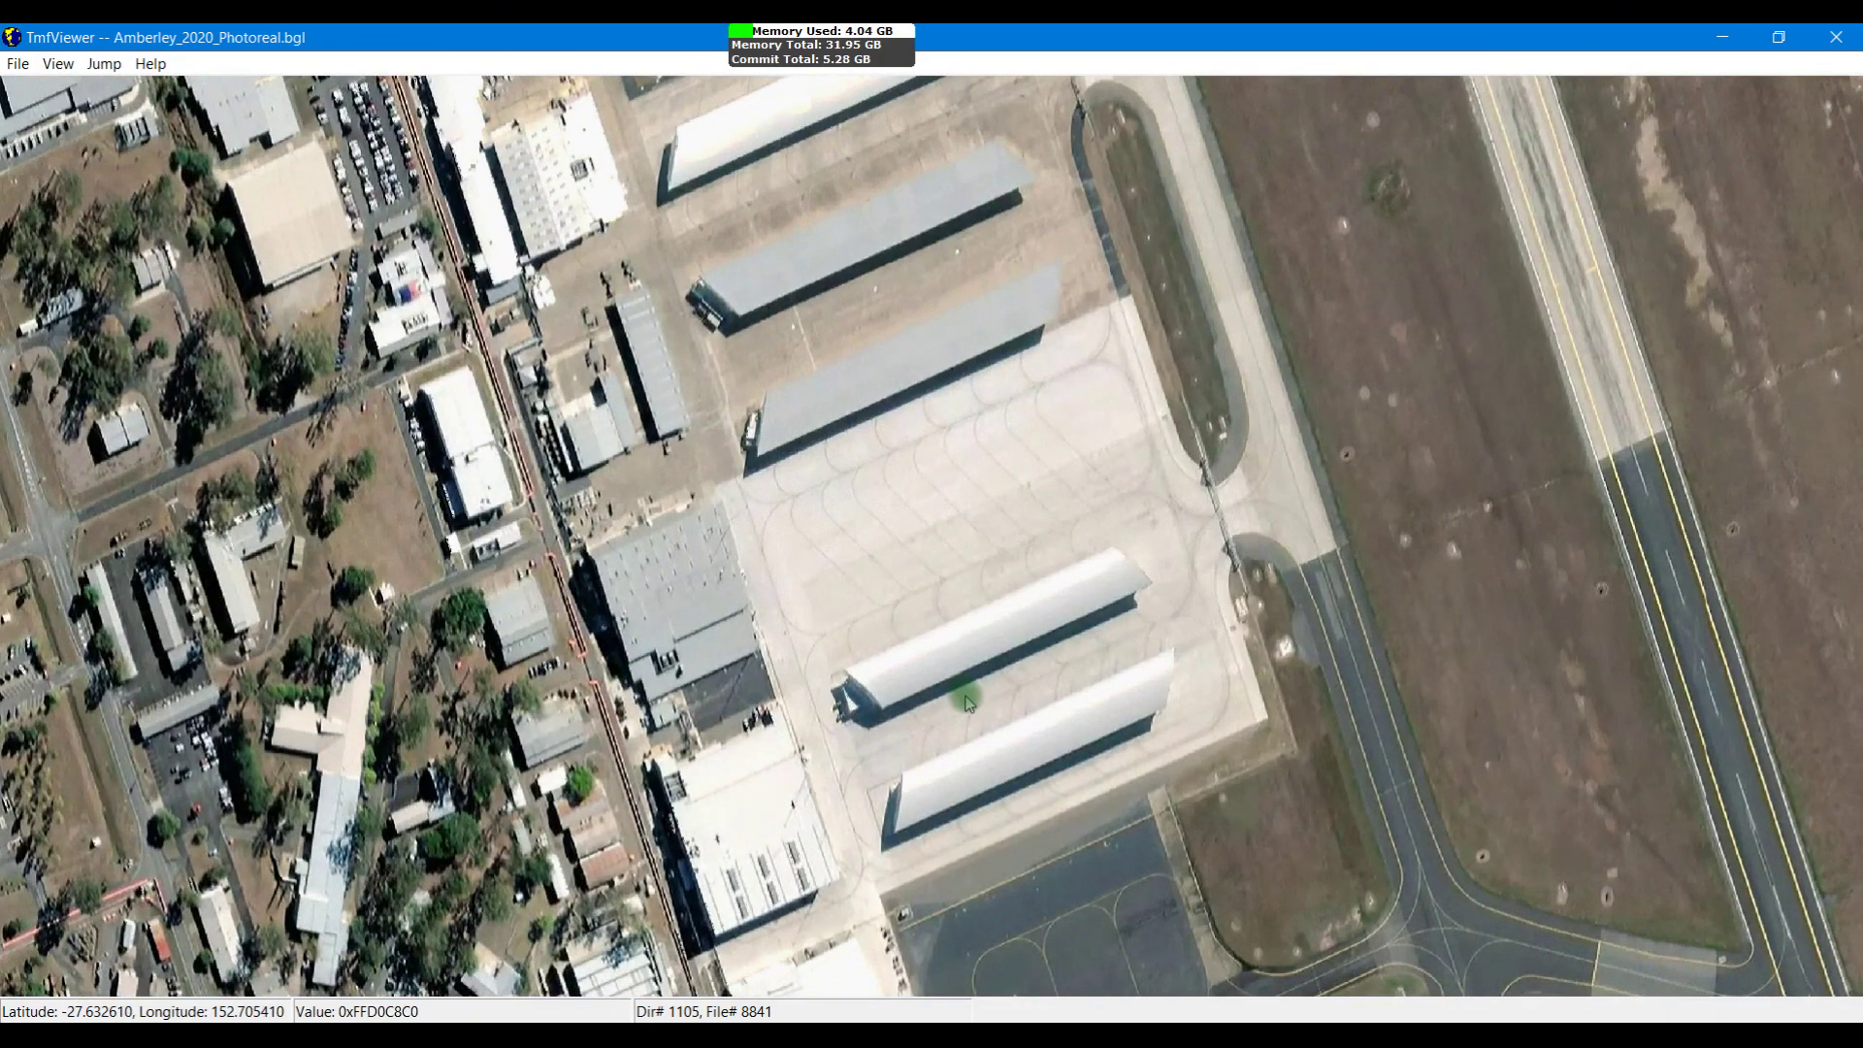
{"action": "left_click", "coordinate": [805, 188]}
{"action": "left_click", "coordinate": [806, 188]}
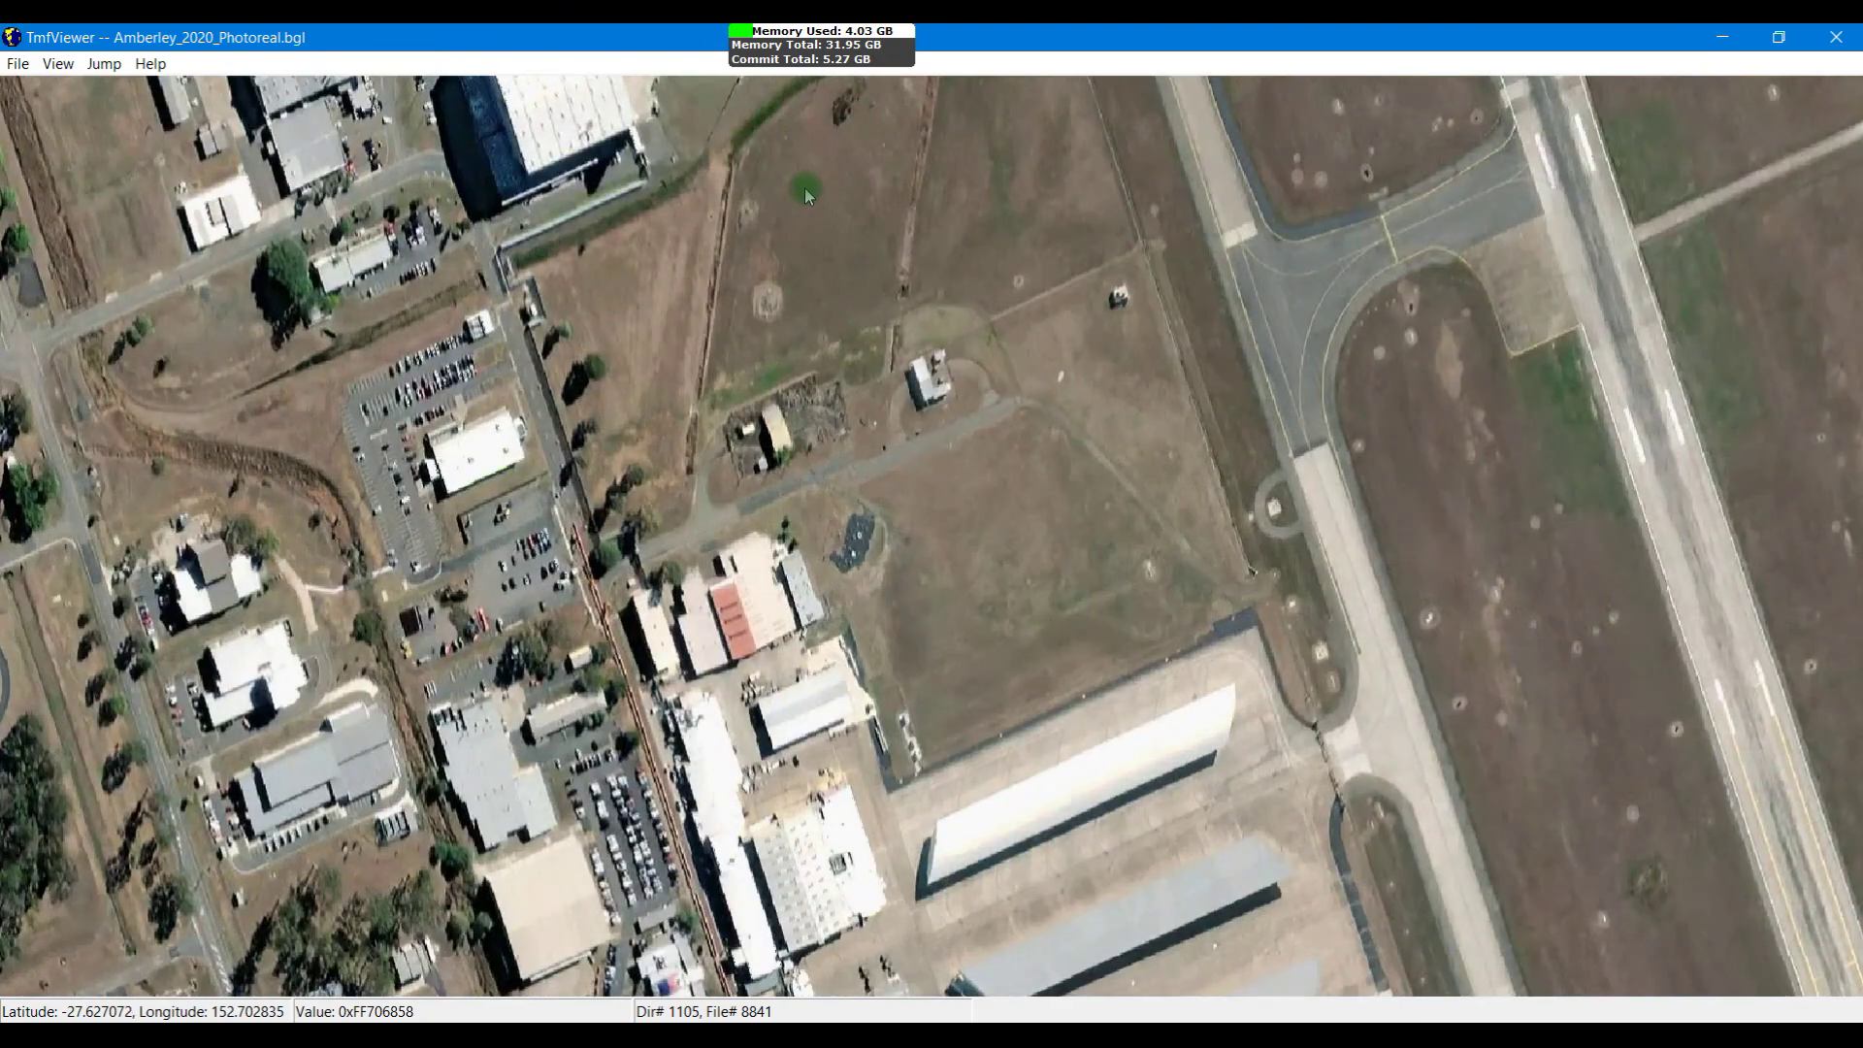
{"action": "left_click", "coordinate": [806, 188]}
{"action": "left_click", "coordinate": [806, 188]}
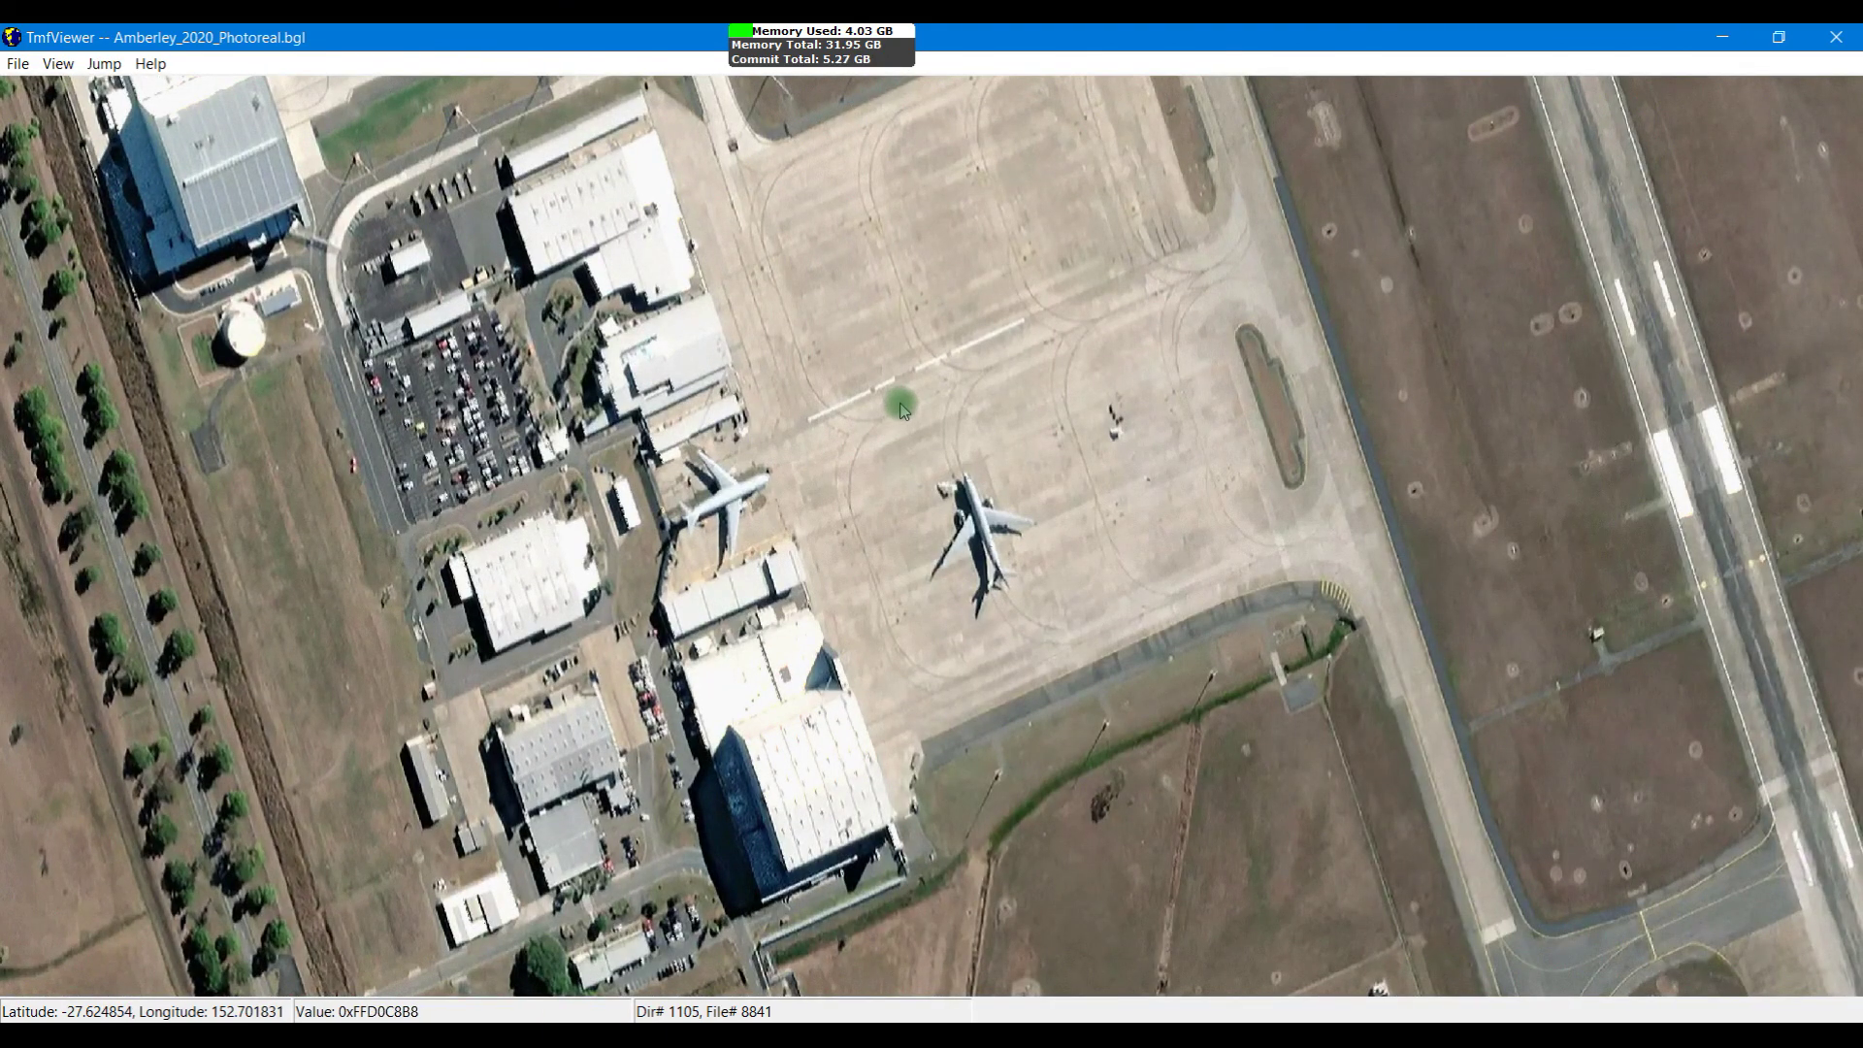
Step: Inspect the wider airfield, the eastern edge of the coverage and the control tower in the photoreal imagery
{"action": "scroll", "coordinate": [901, 411], "scroll_direction": "down", "scroll_amount": 2}
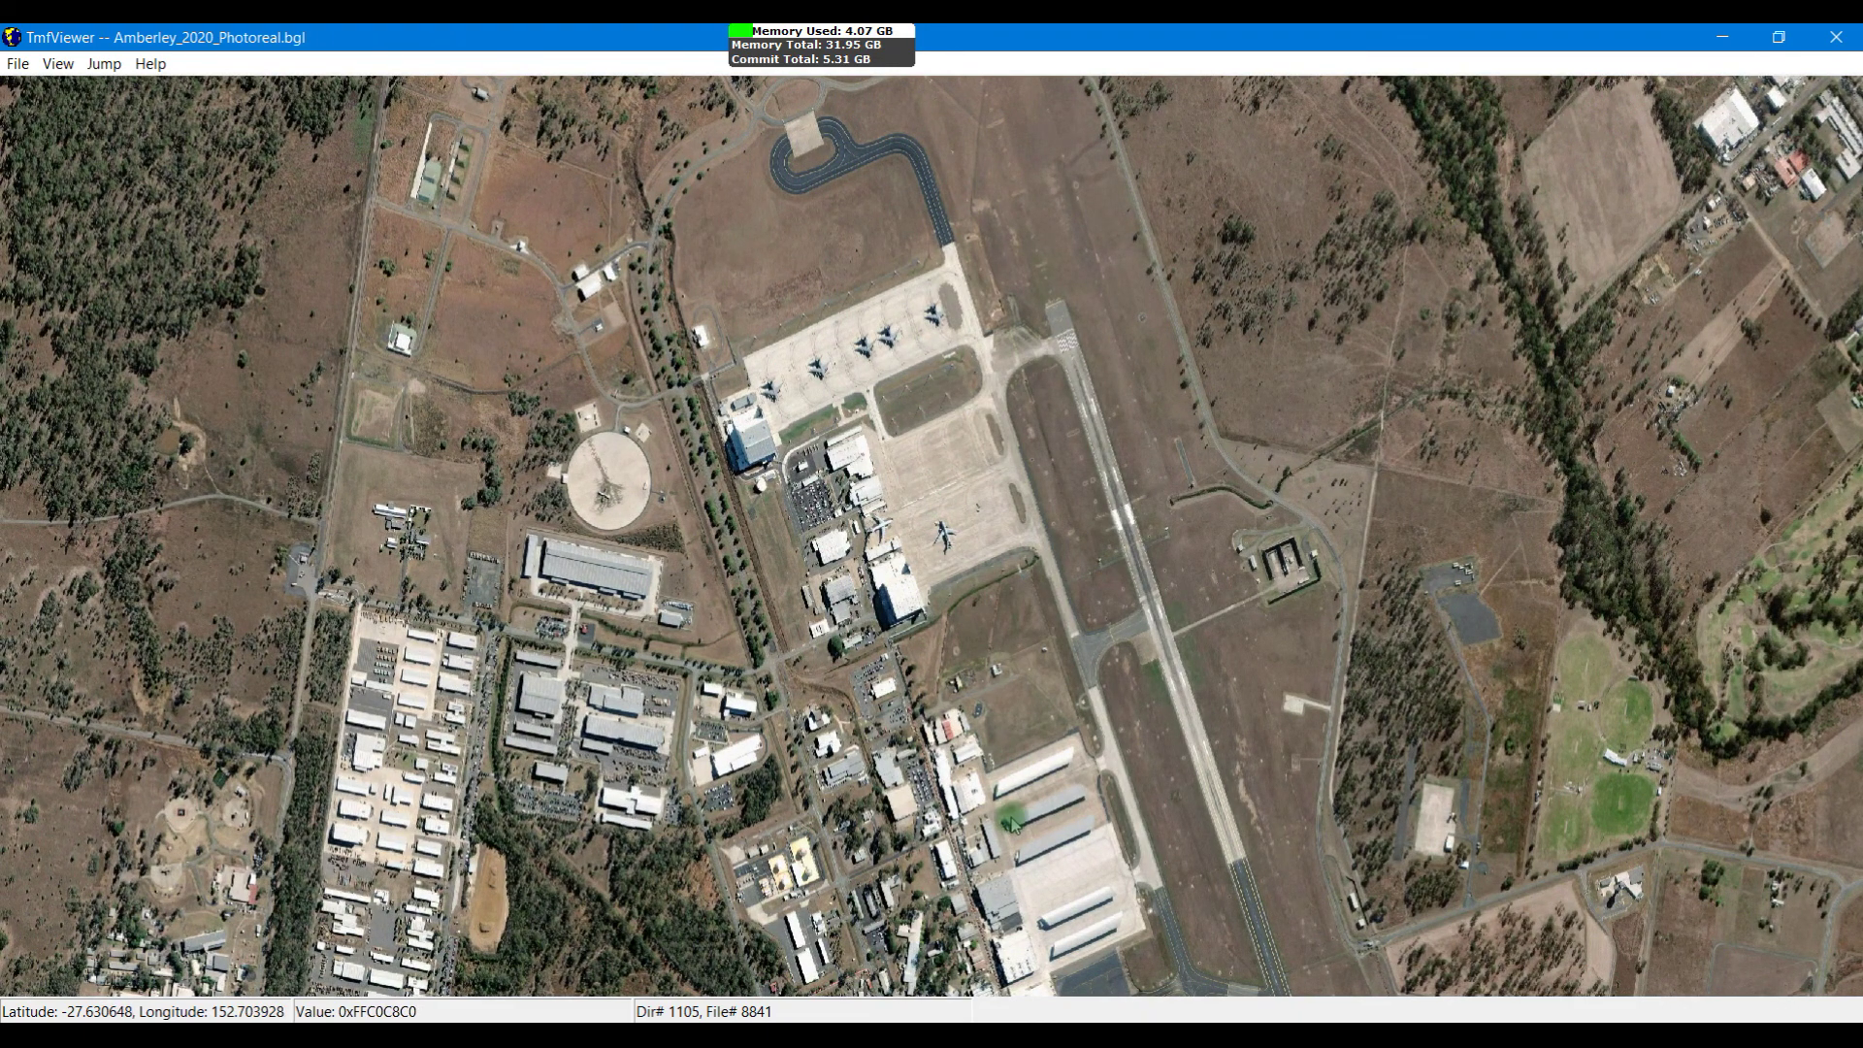
{"action": "left_click_drag", "start_coordinate": [1009, 819], "coordinate": [930, 535]}
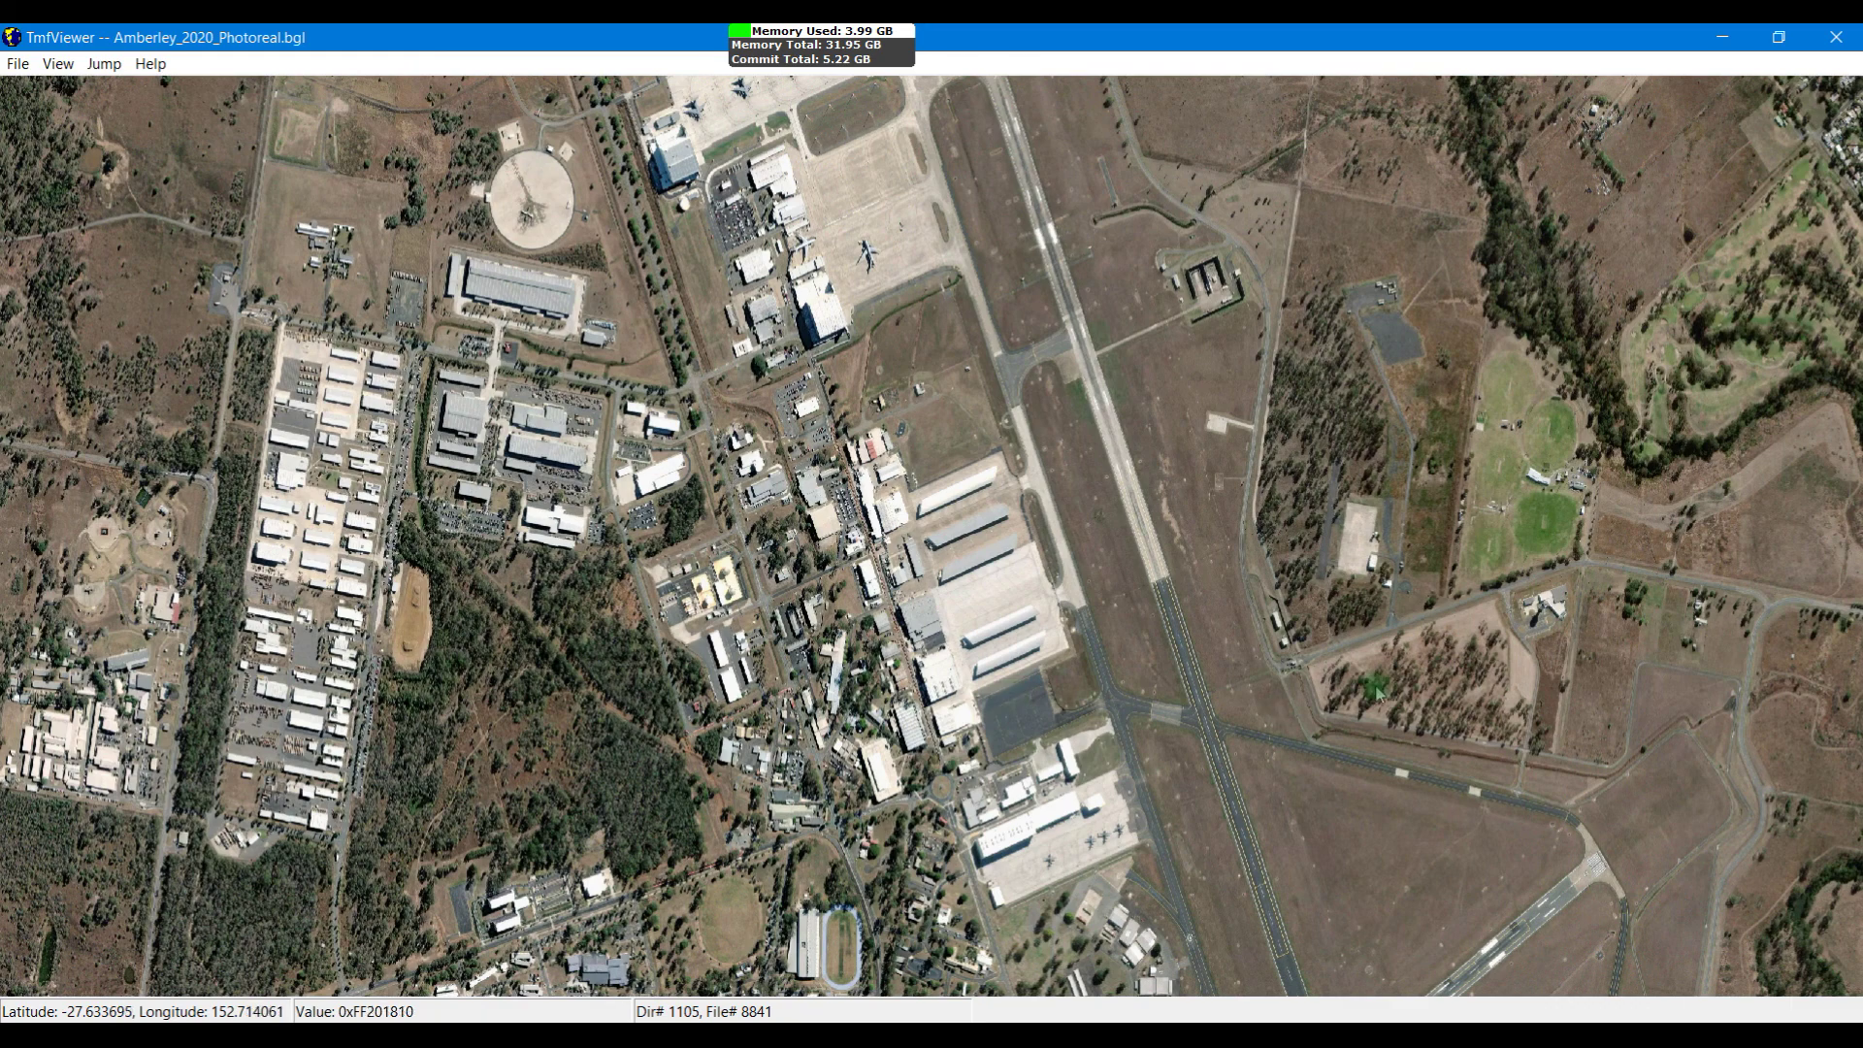
{"action": "left_click", "coordinate": [1545, 607]}
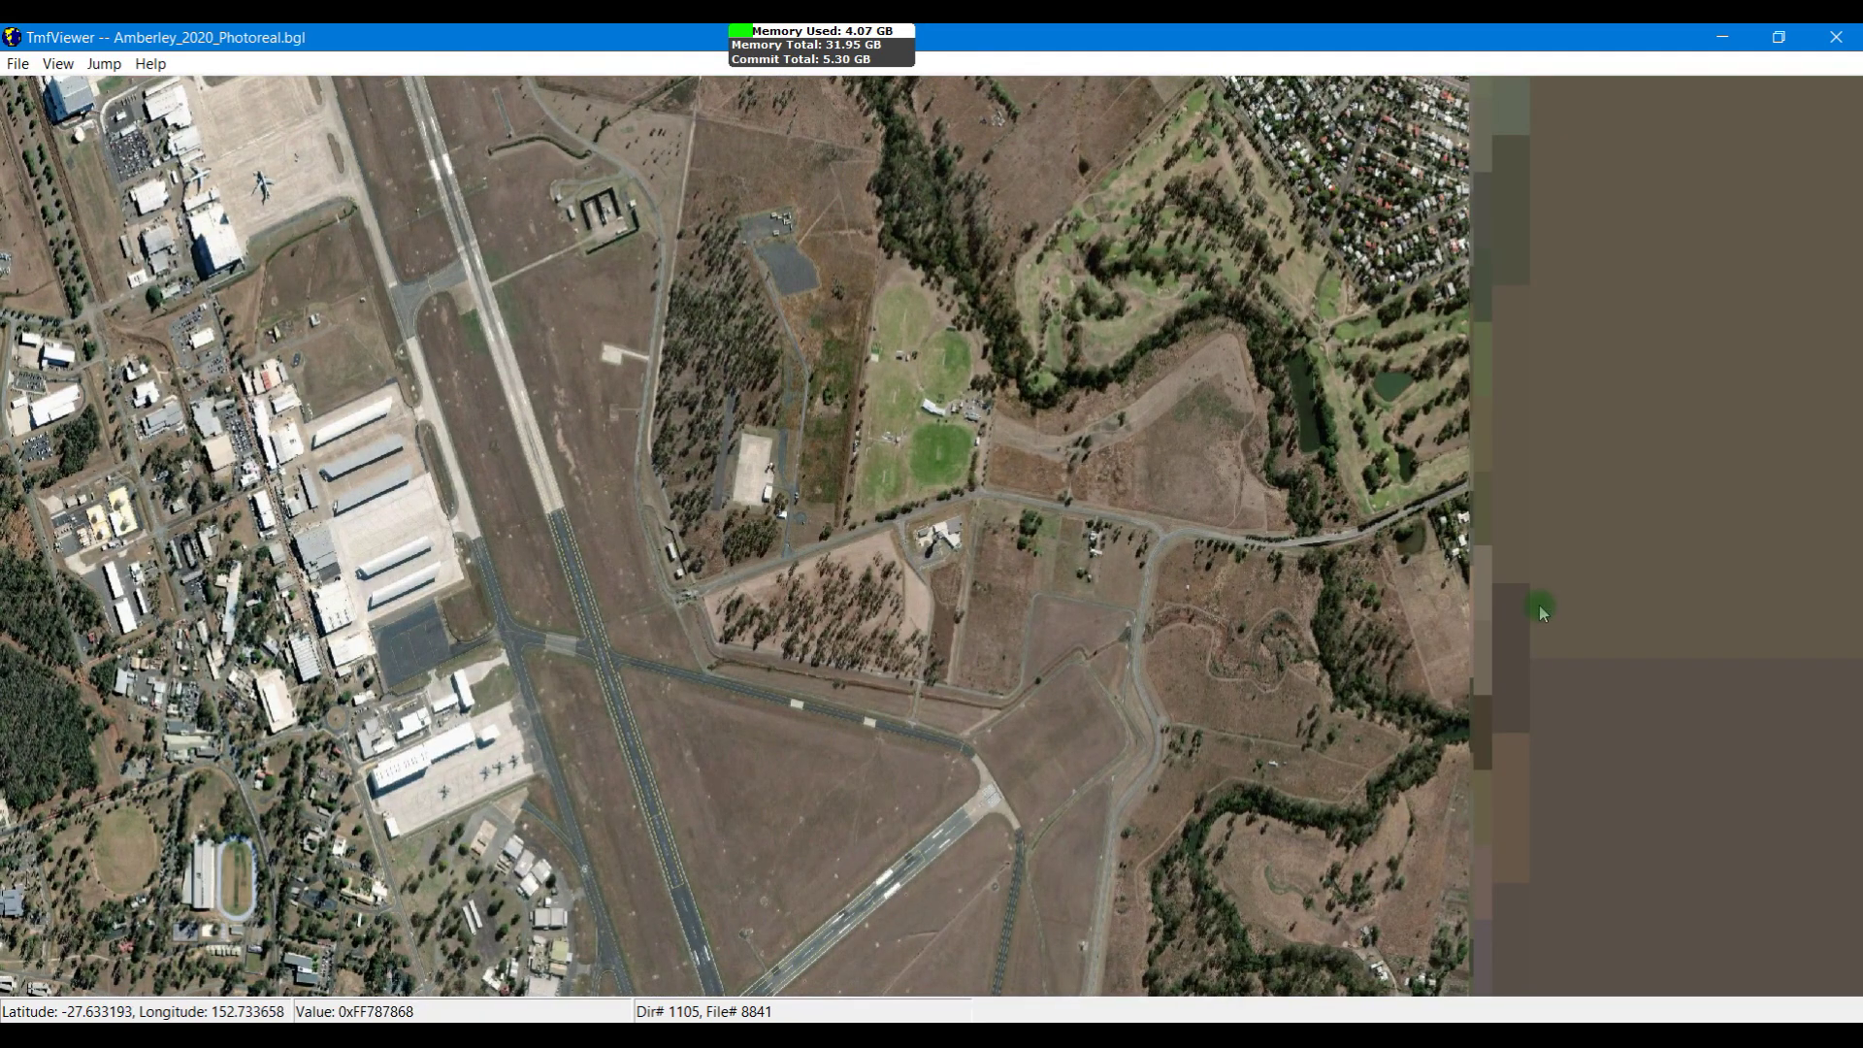
{"action": "scroll", "coordinate": [1543, 611], "scroll_direction": "up", "scroll_amount": 4}
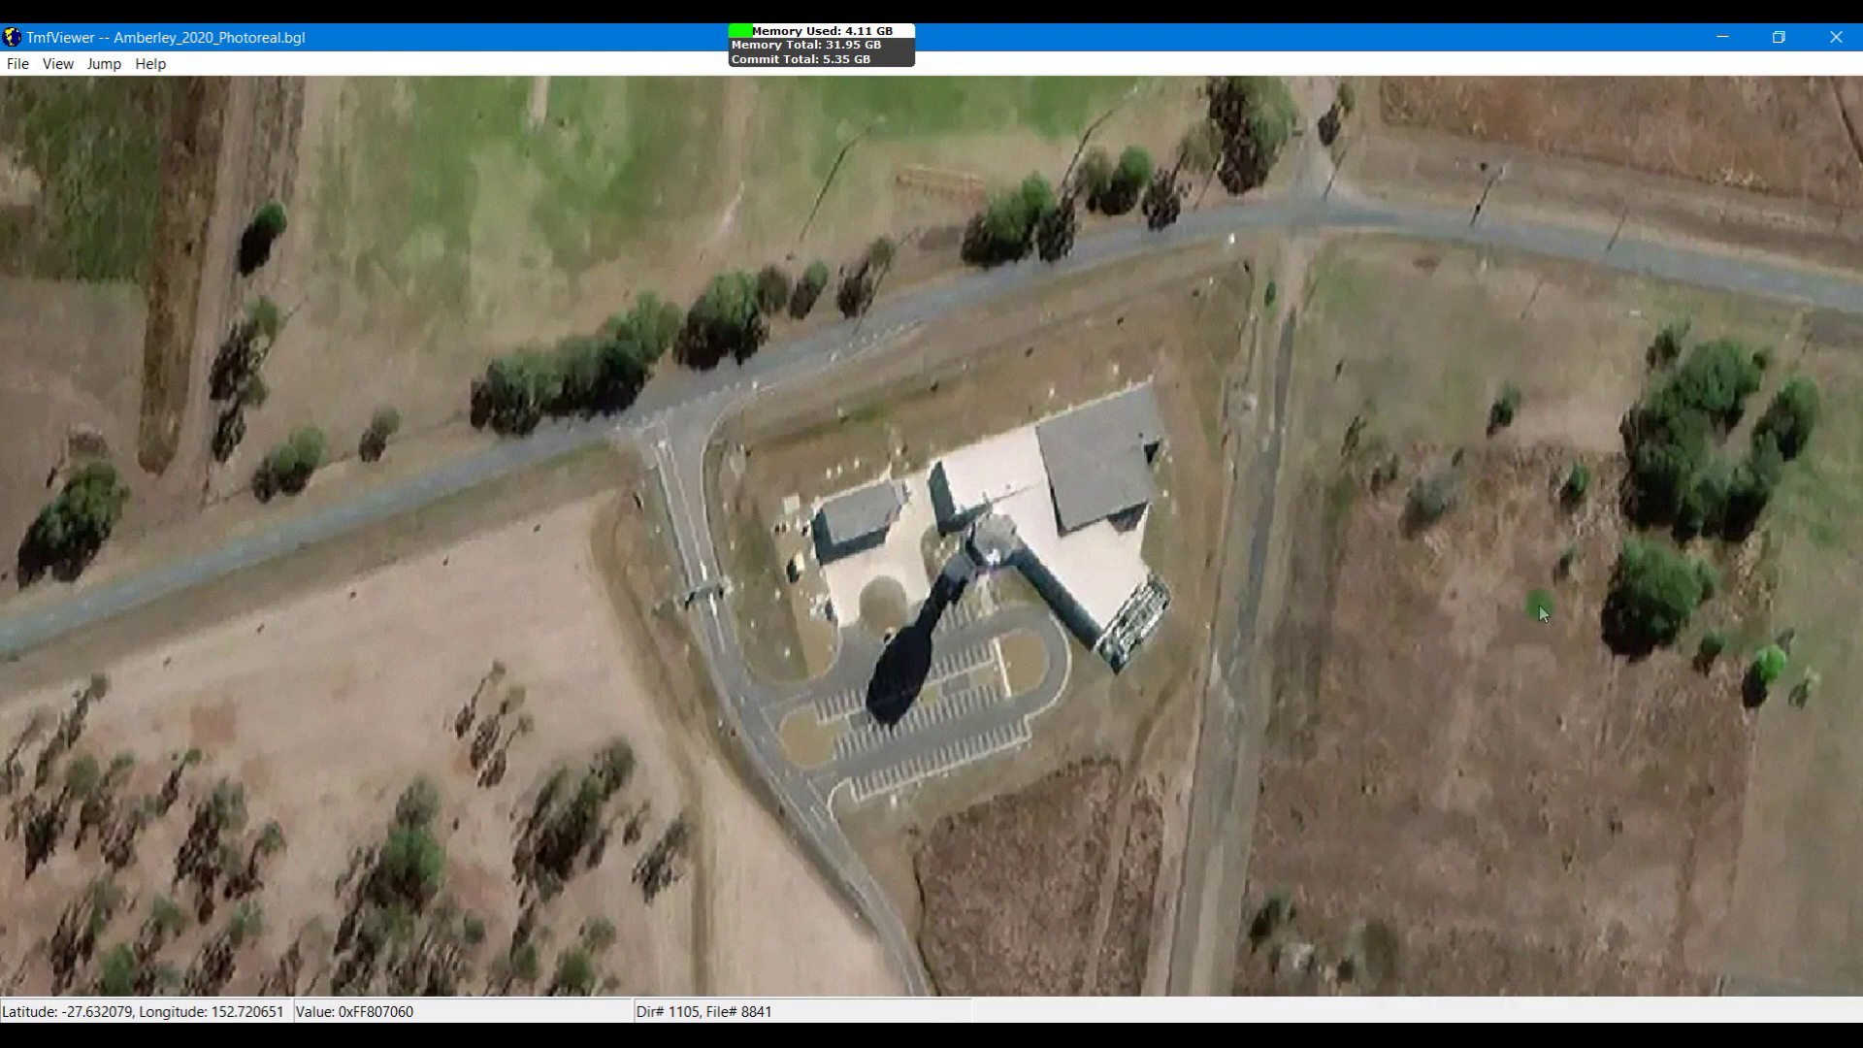
{"action": "scroll", "coordinate": [1539, 604], "scroll_direction": "down", "scroll_amount": 5}
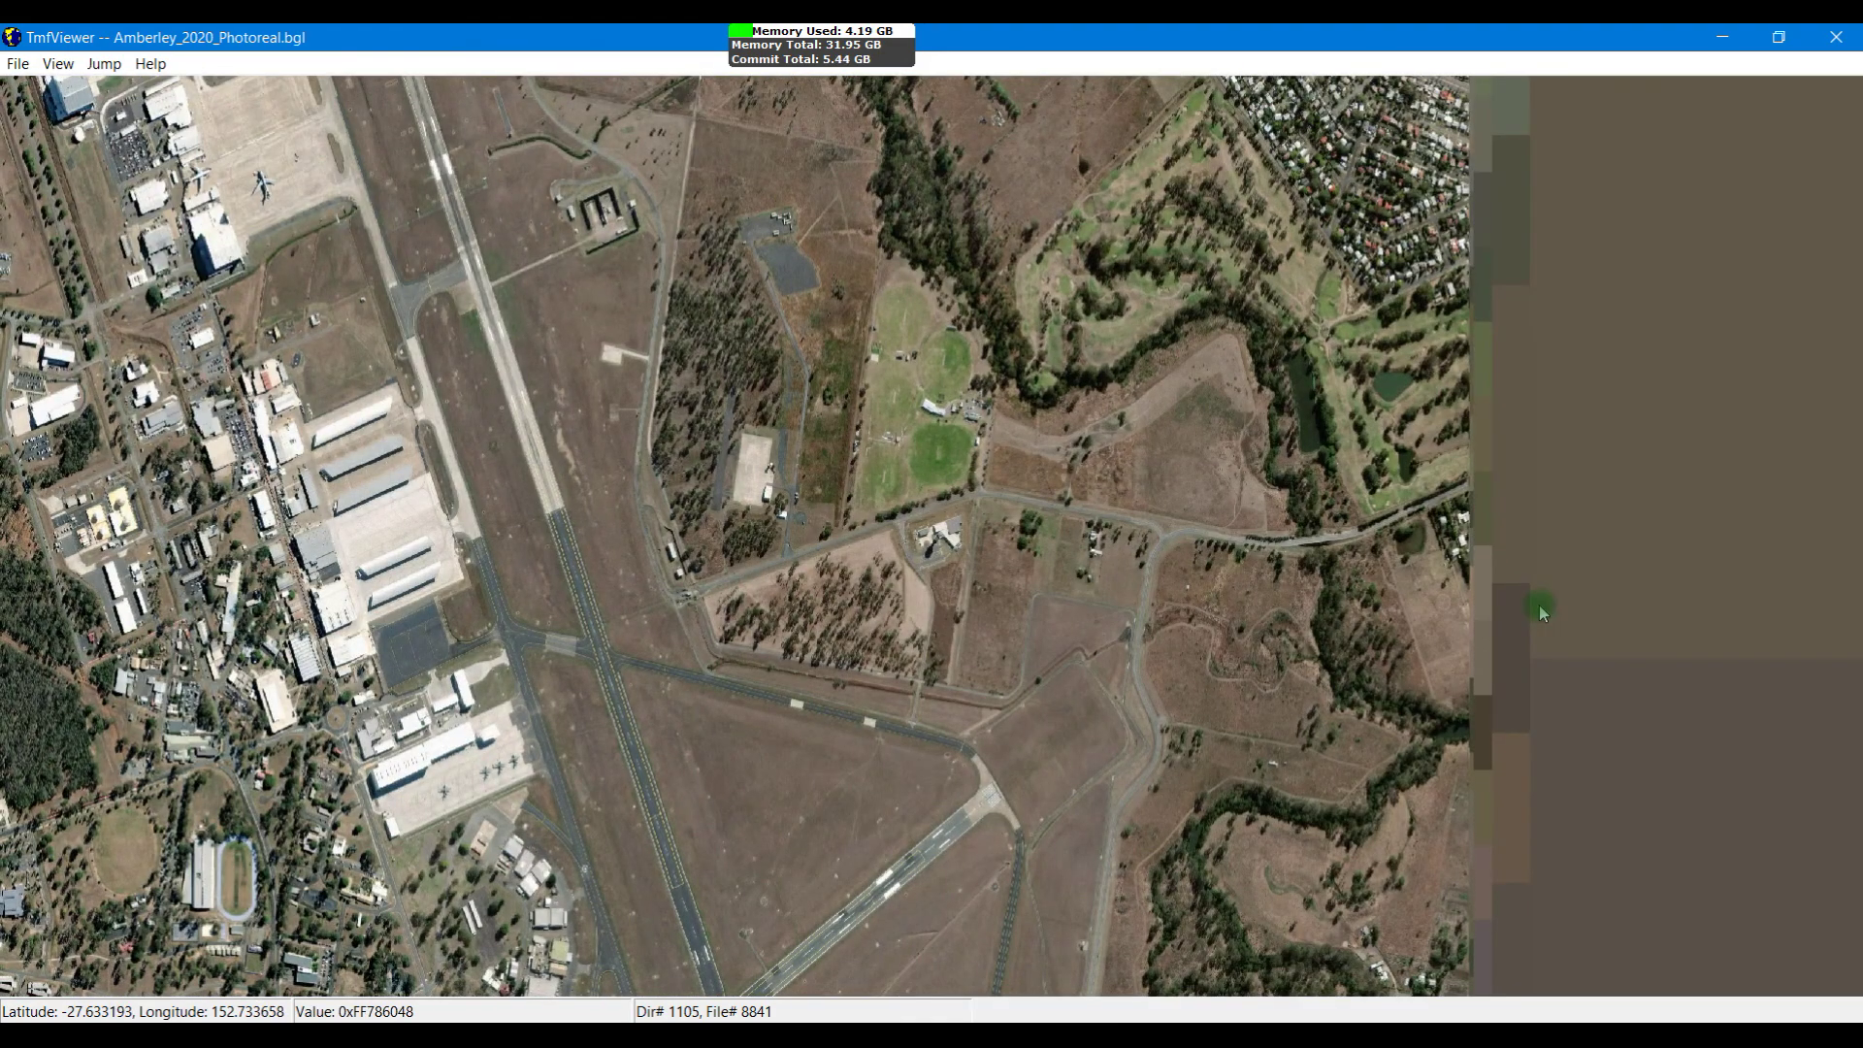
Step: Examine the crossing runways and southern part of the airfield in the imagery and close the viewer
{"action": "left_click", "coordinate": [696, 871]}
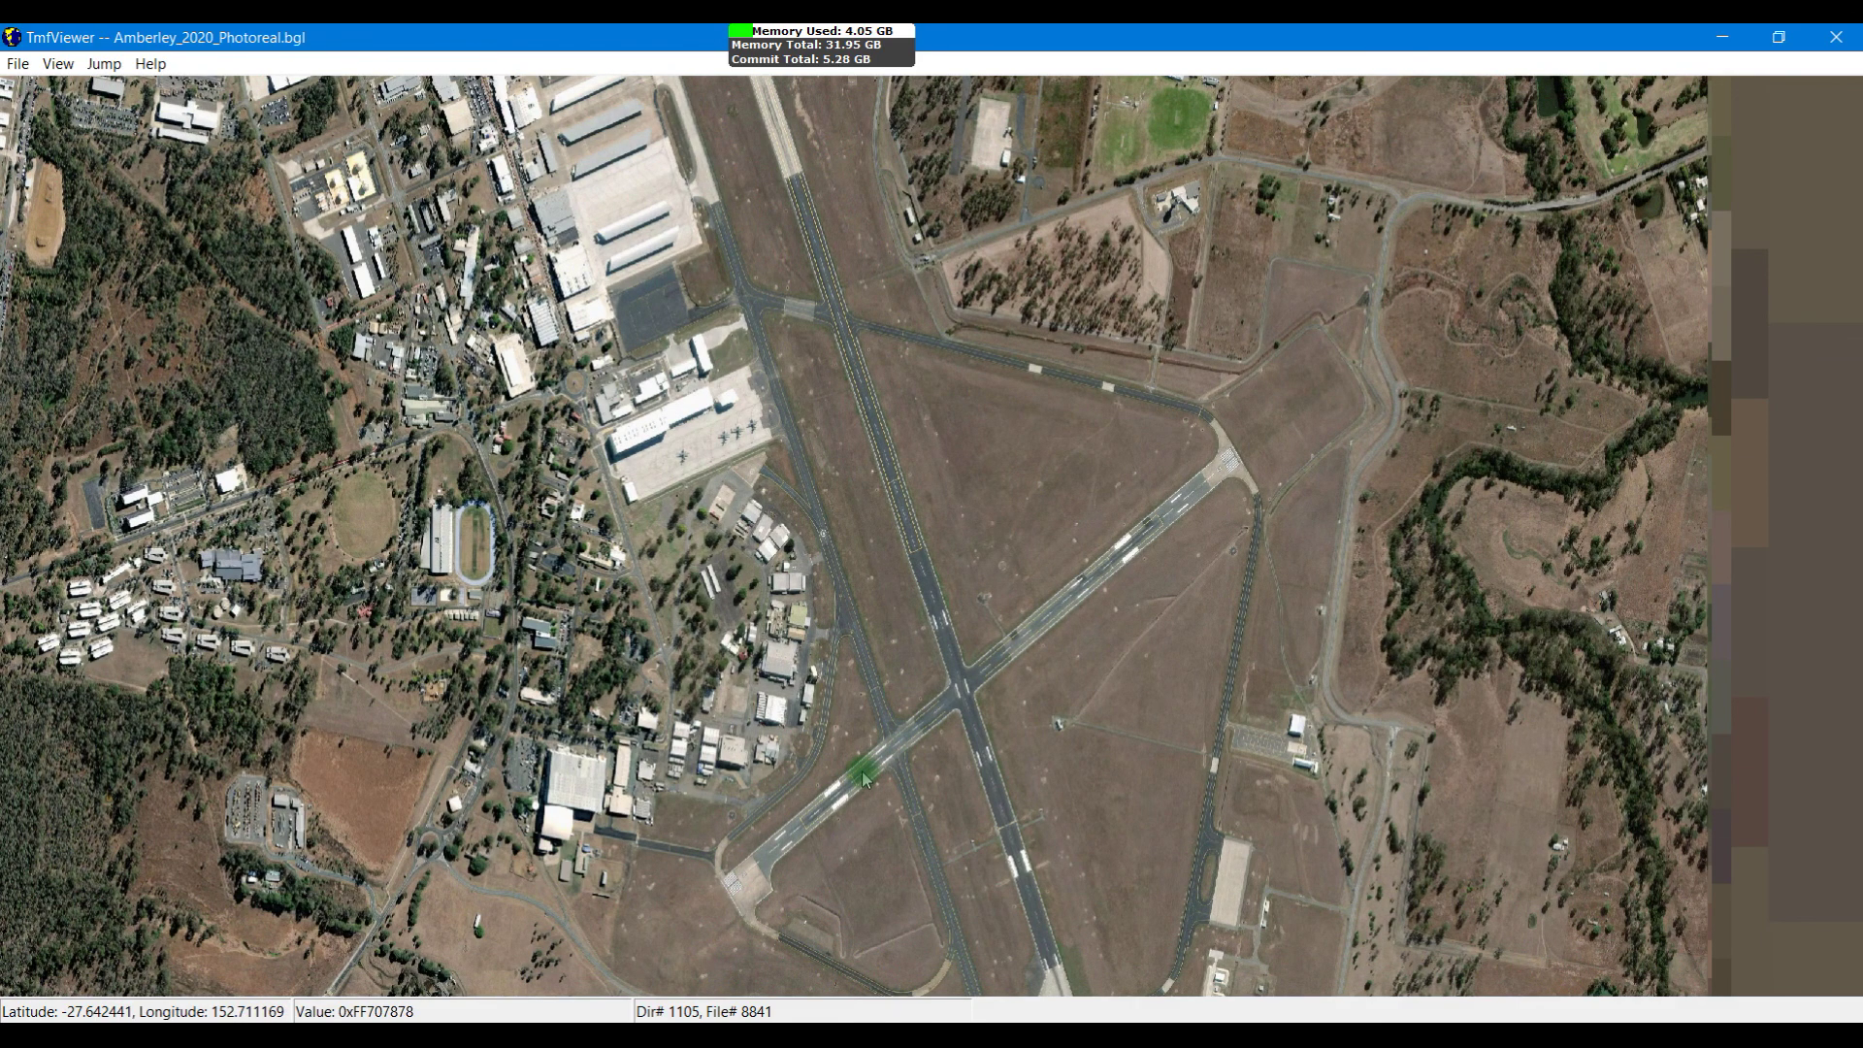
{"action": "left_click", "coordinate": [827, 757]}
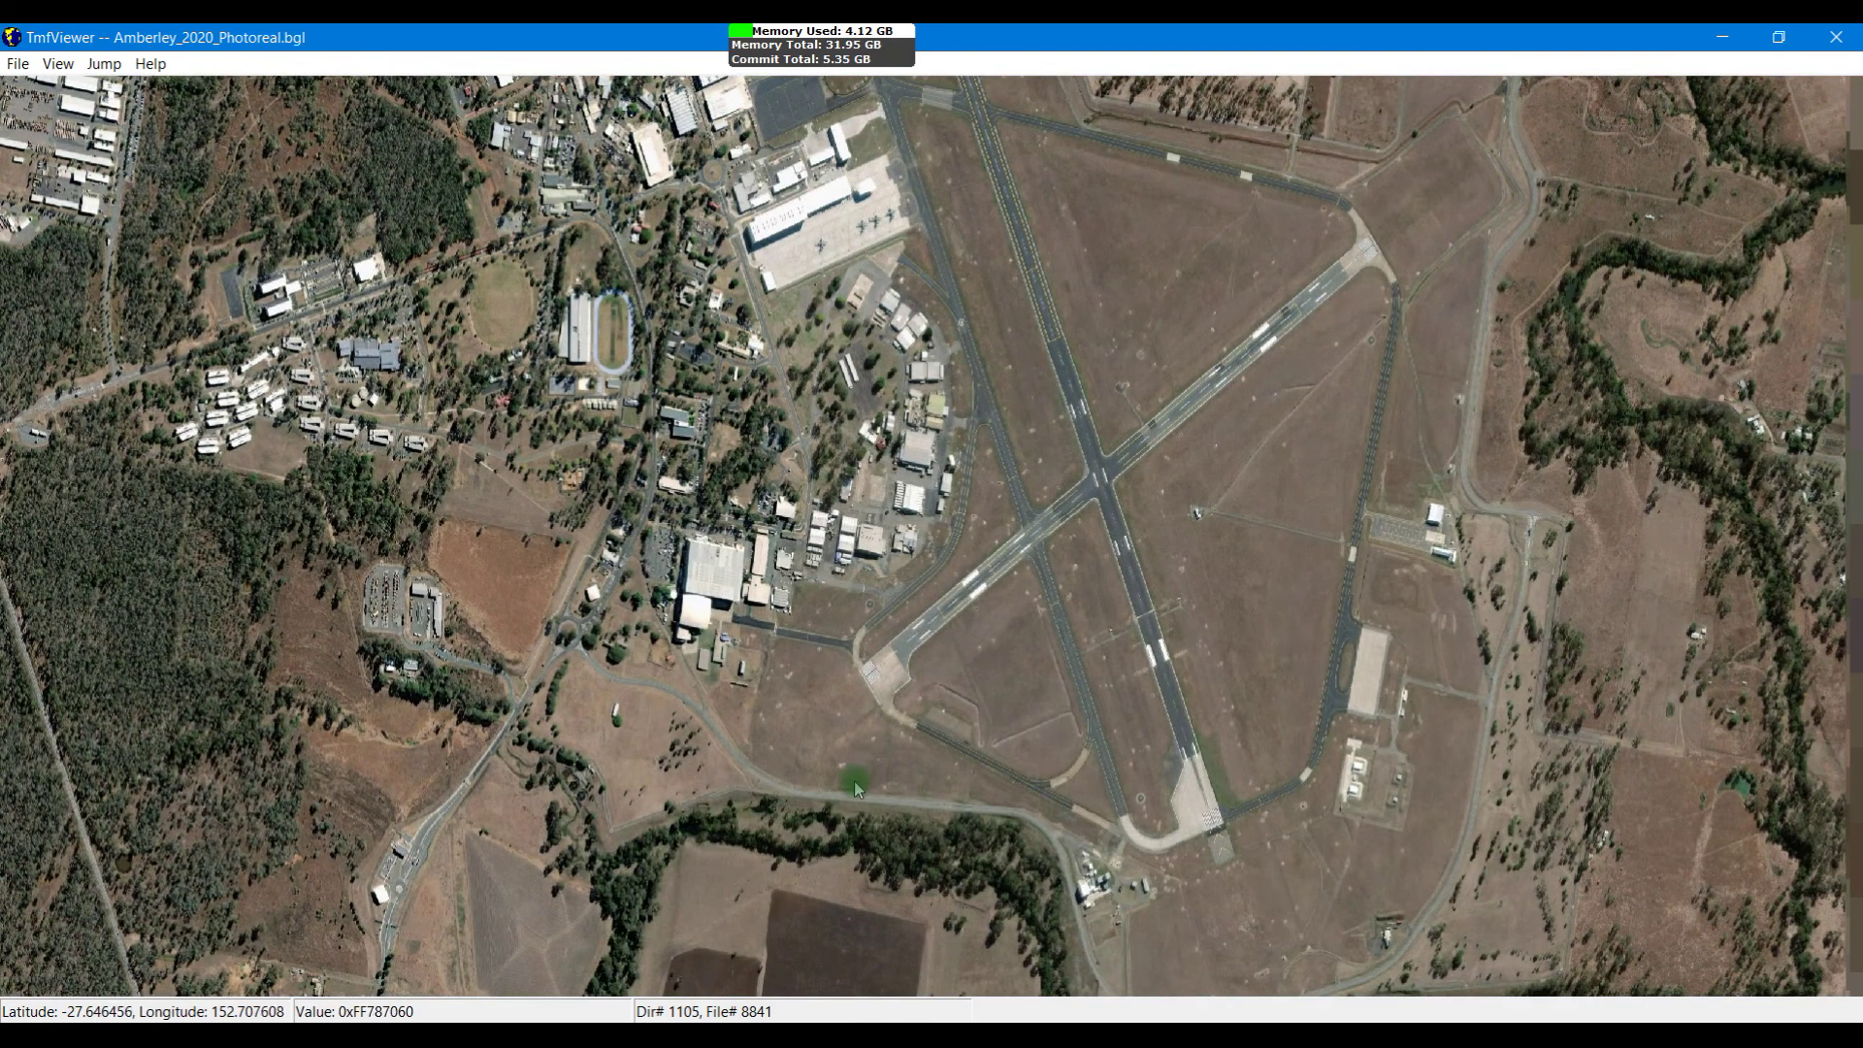
{"action": "left_click", "coordinate": [848, 786]}
{"action": "left_click", "coordinate": [825, 238]}
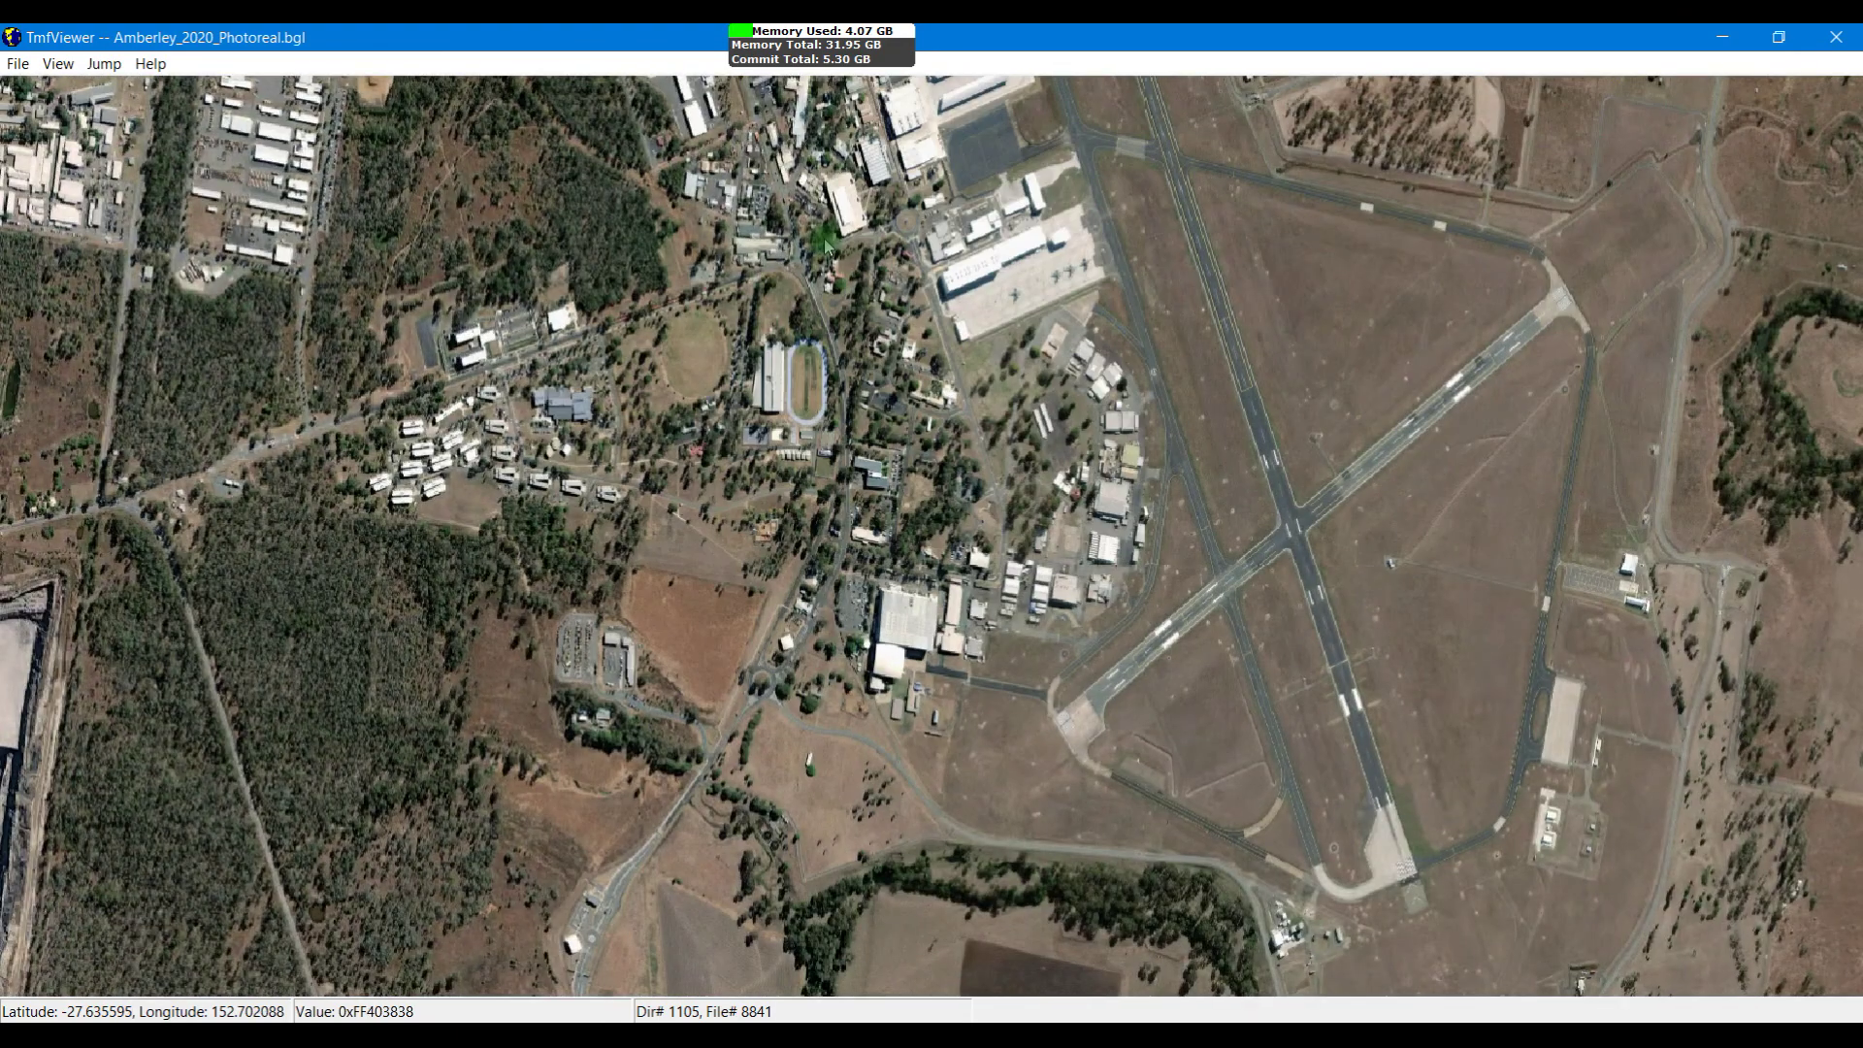
{"action": "left_click", "coordinate": [821, 234]}
{"action": "left_click", "coordinate": [1046, 415]}
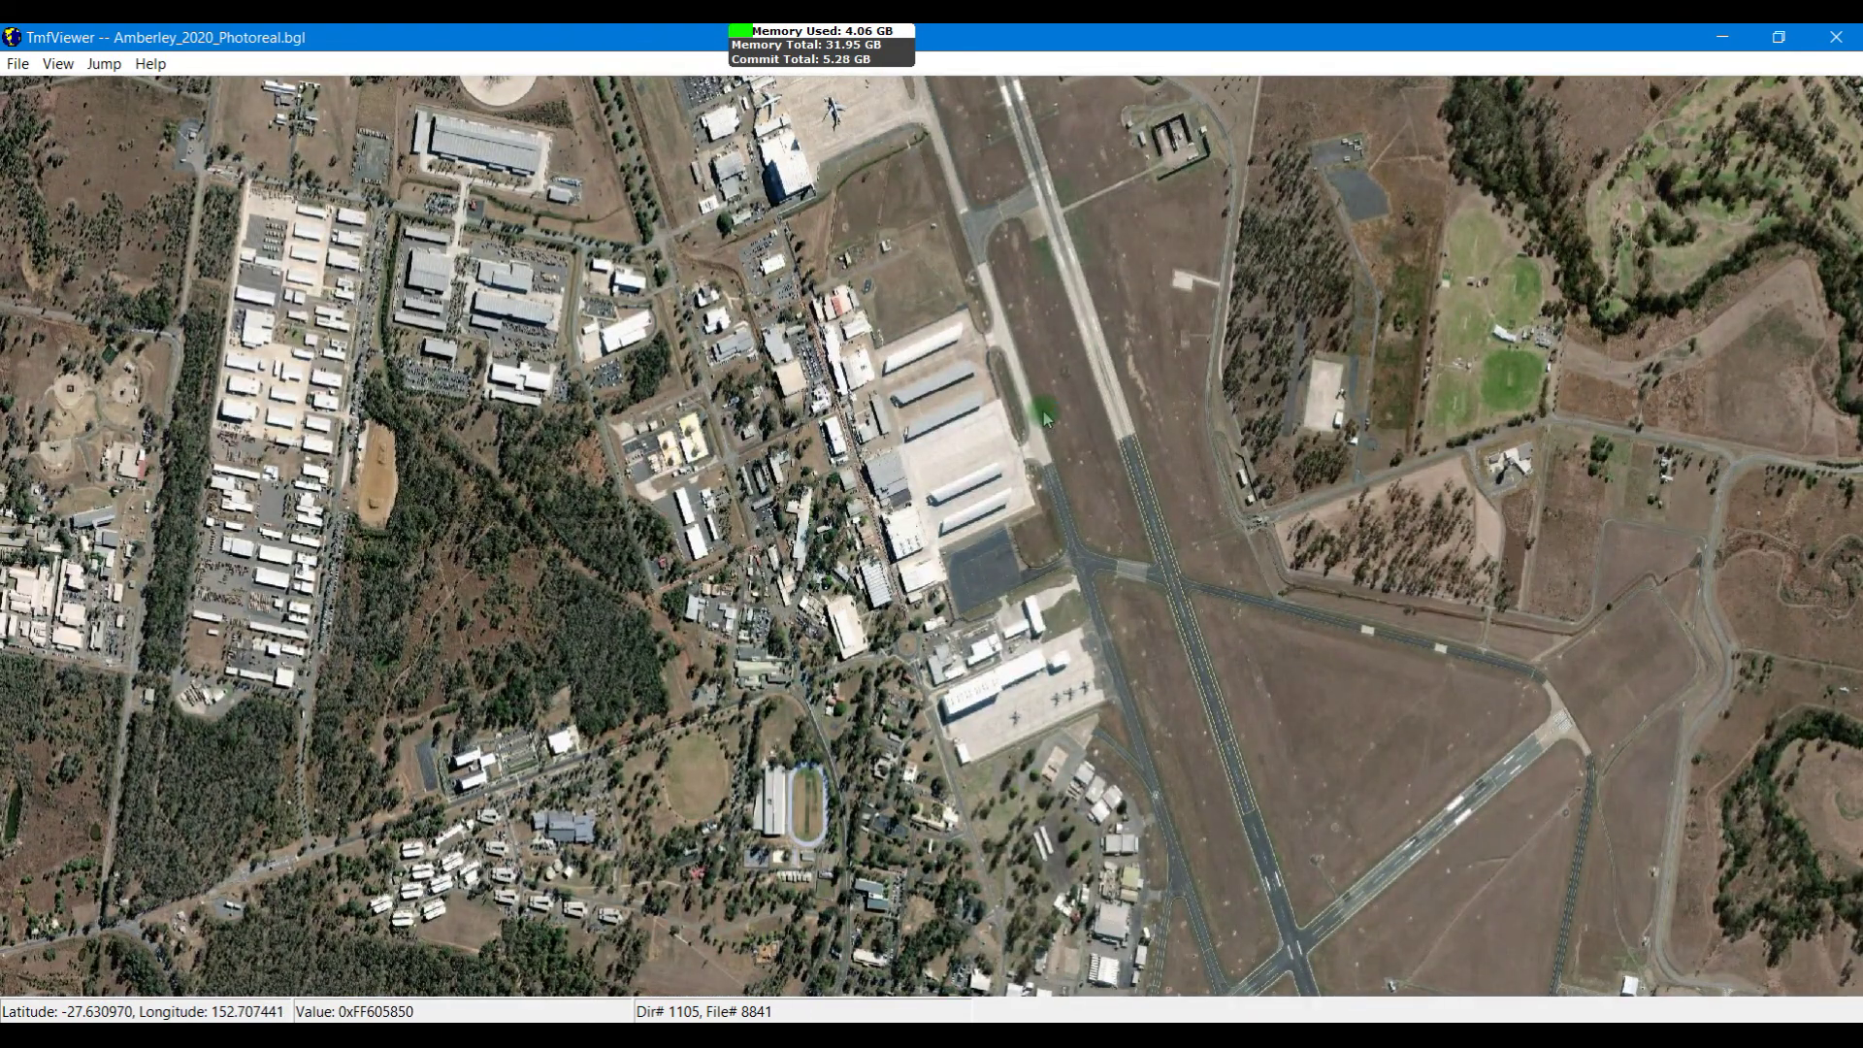
{"action": "left_click", "coordinate": [1835, 38]}
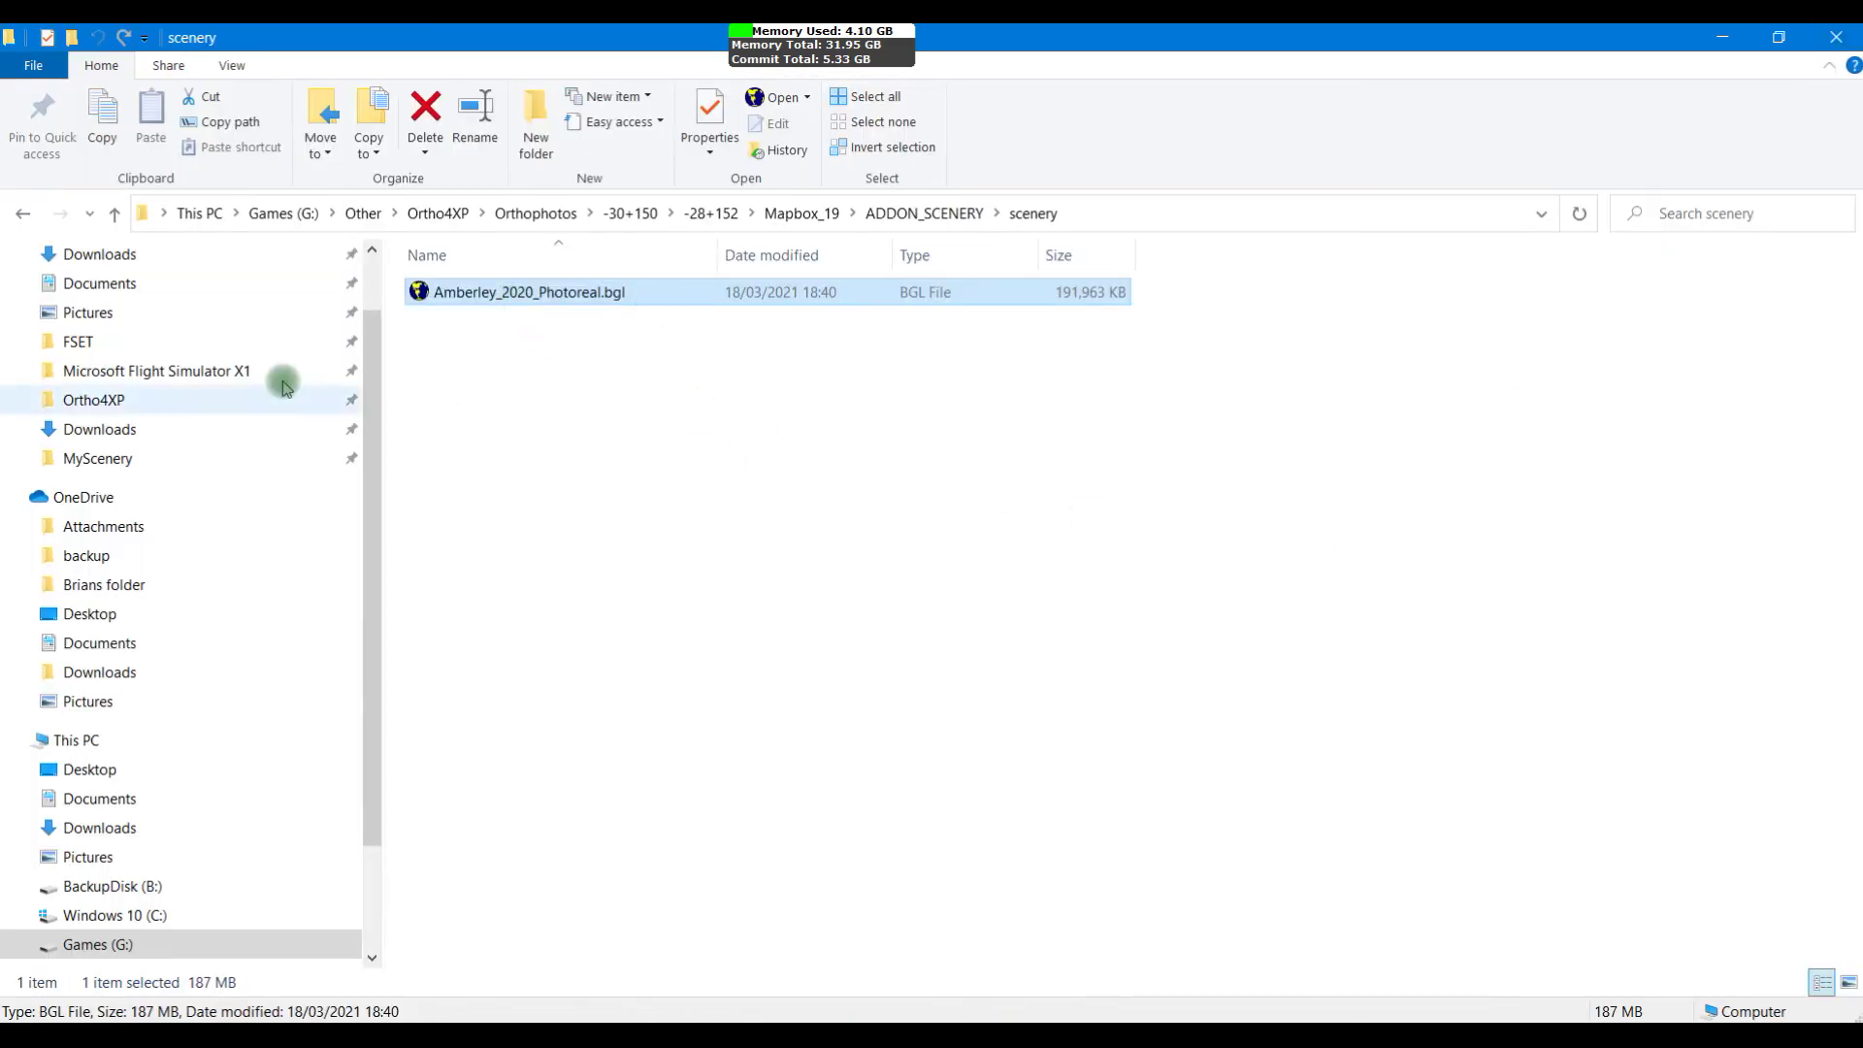
Step: Return from the ADDON_SCENERY scenery folder to the Orthophotos folder
{"action": "left_click", "coordinate": [19, 215]}
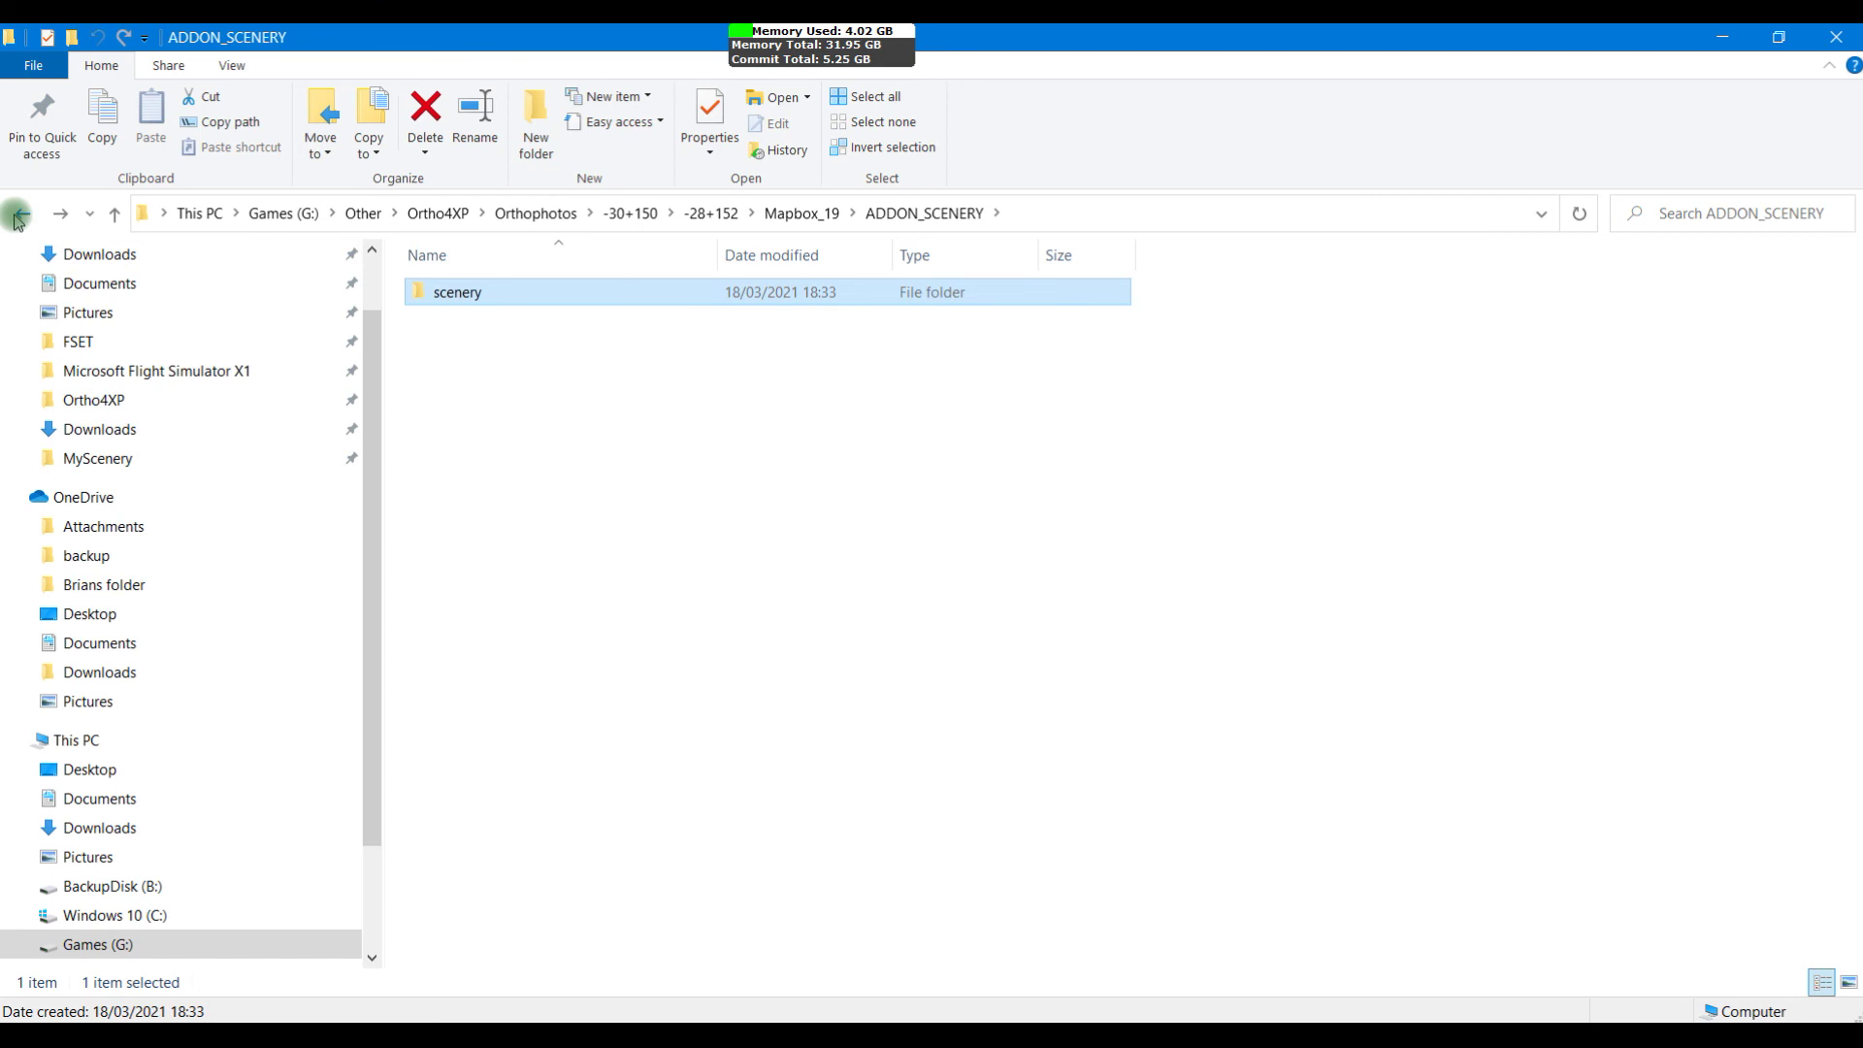
{"action": "left_click", "coordinate": [20, 215]}
{"action": "left_click", "coordinate": [20, 214]}
{"action": "left_click", "coordinate": [19, 215]}
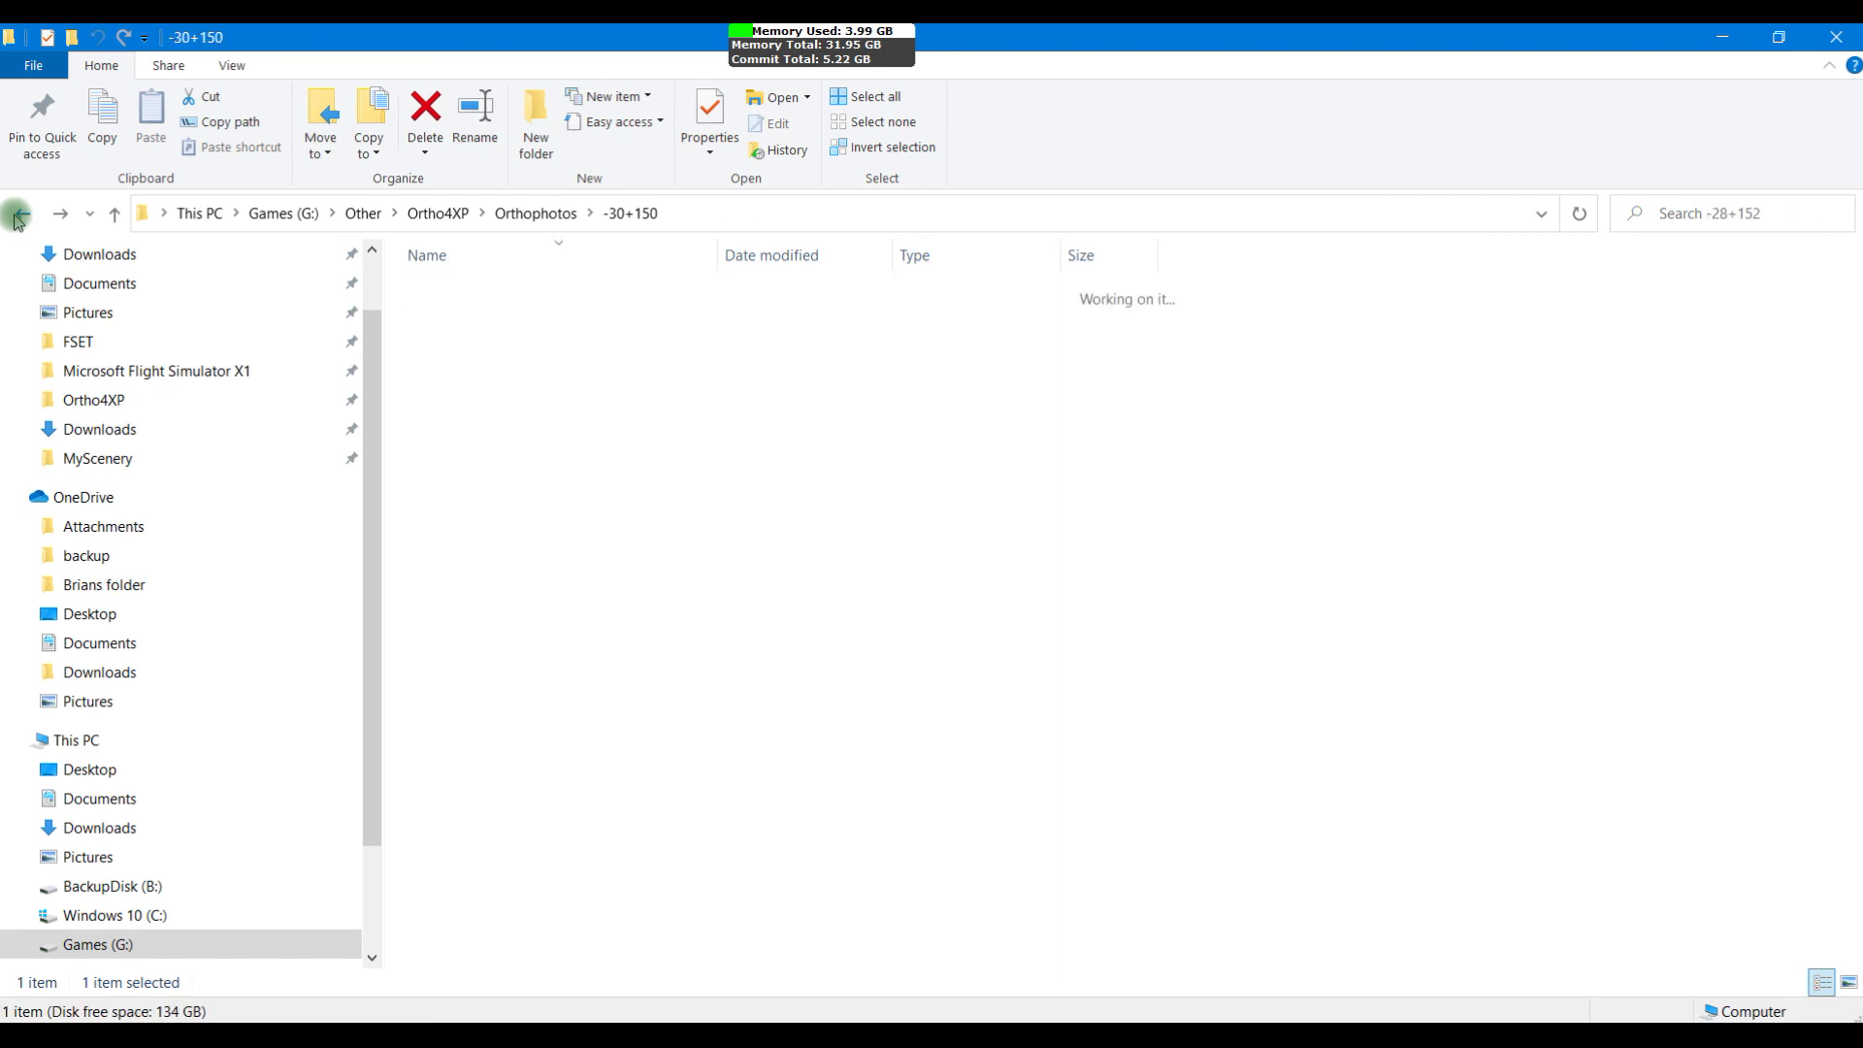
{"action": "left_click", "coordinate": [19, 215]}
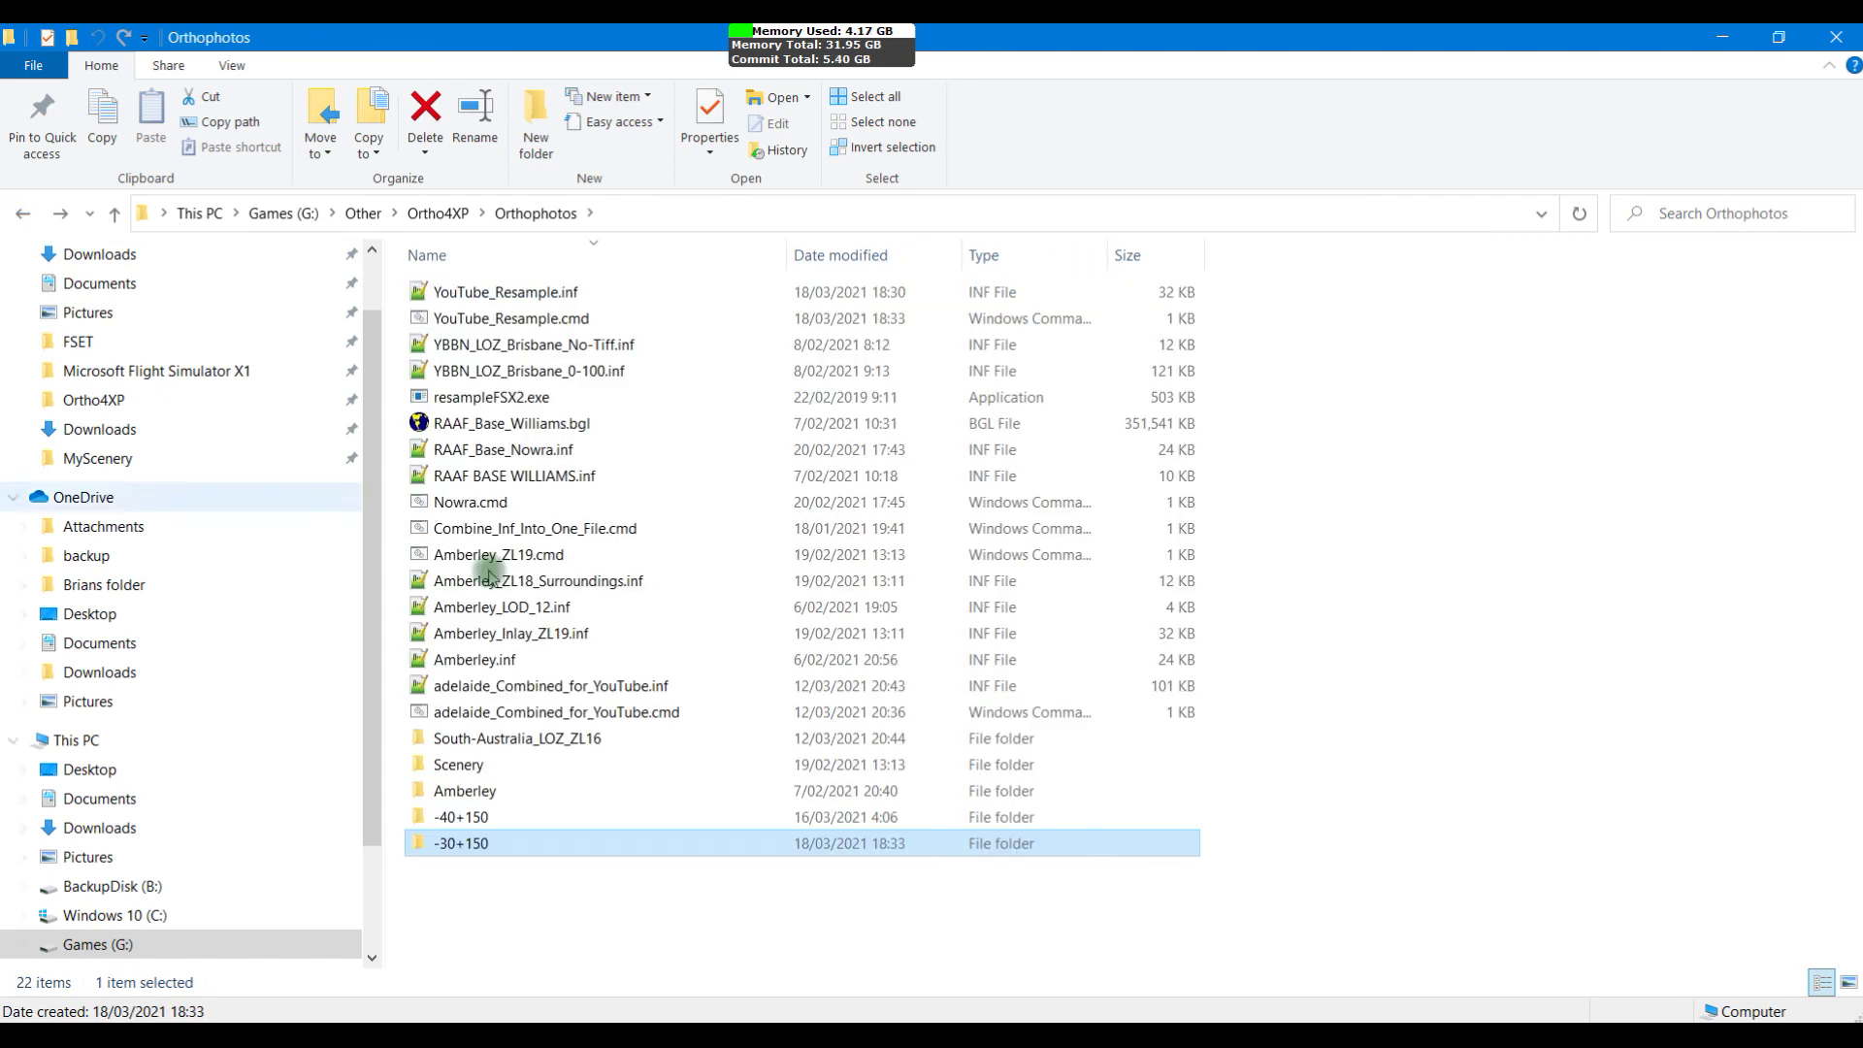
Step: Look through the source tiles in the Mapbox_19 and Mapbox_18 folders under Amberley\-28+152, leaving Mapbox_19 selected
{"action": "double_click", "coordinate": [533, 791]}
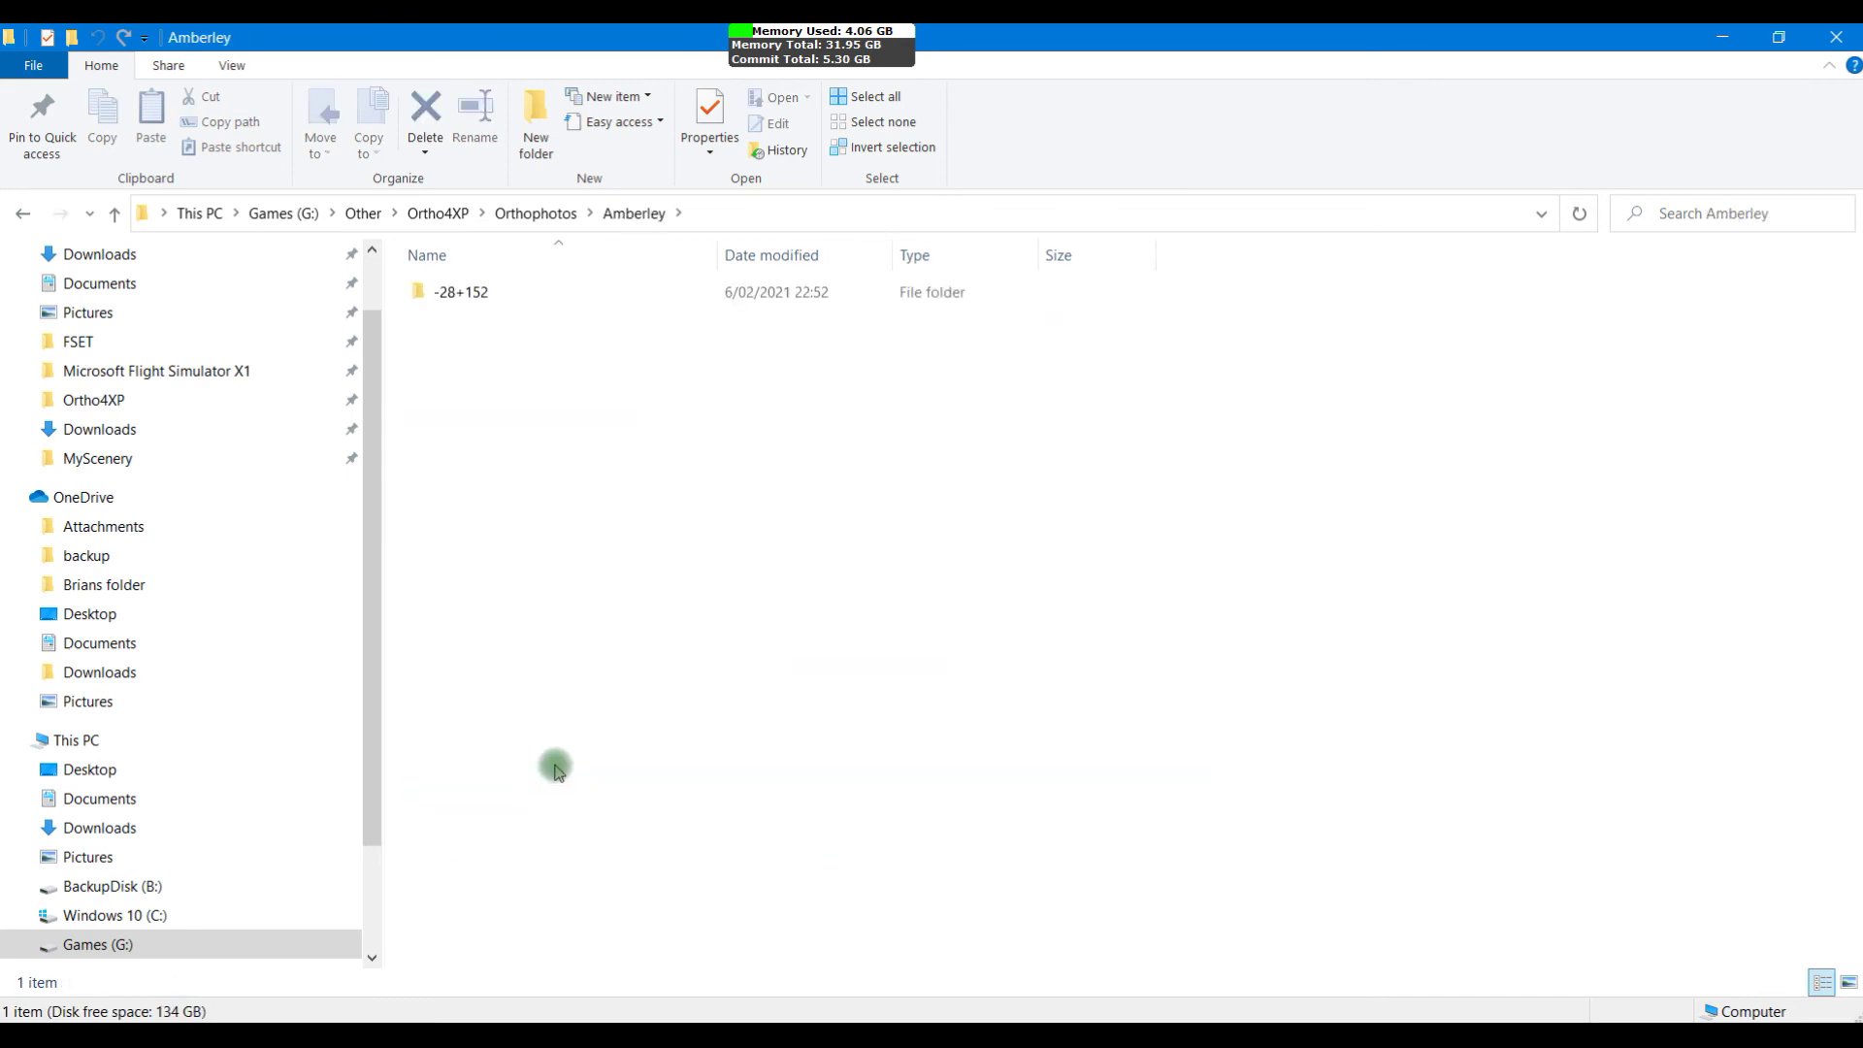
{"action": "double_click", "coordinate": [553, 297]}
{"action": "double_click", "coordinate": [547, 318]}
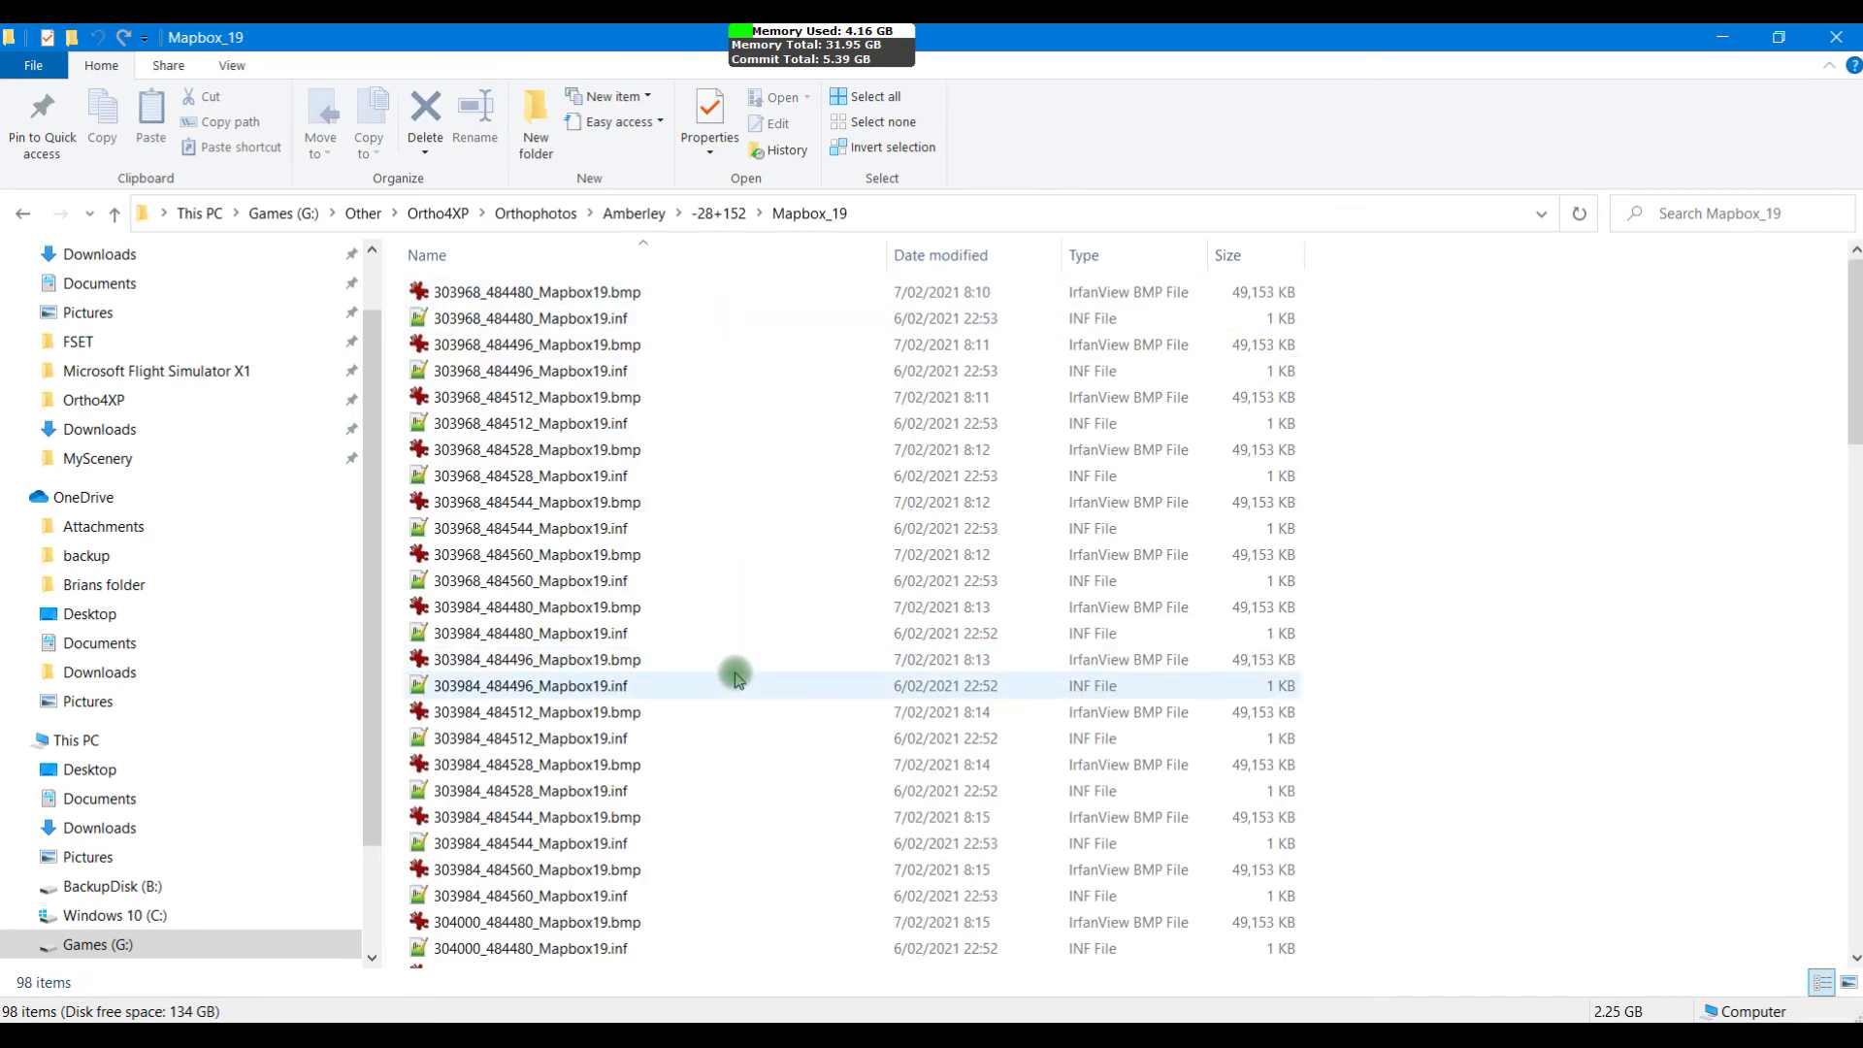
{"action": "left_click", "coordinate": [116, 213]}
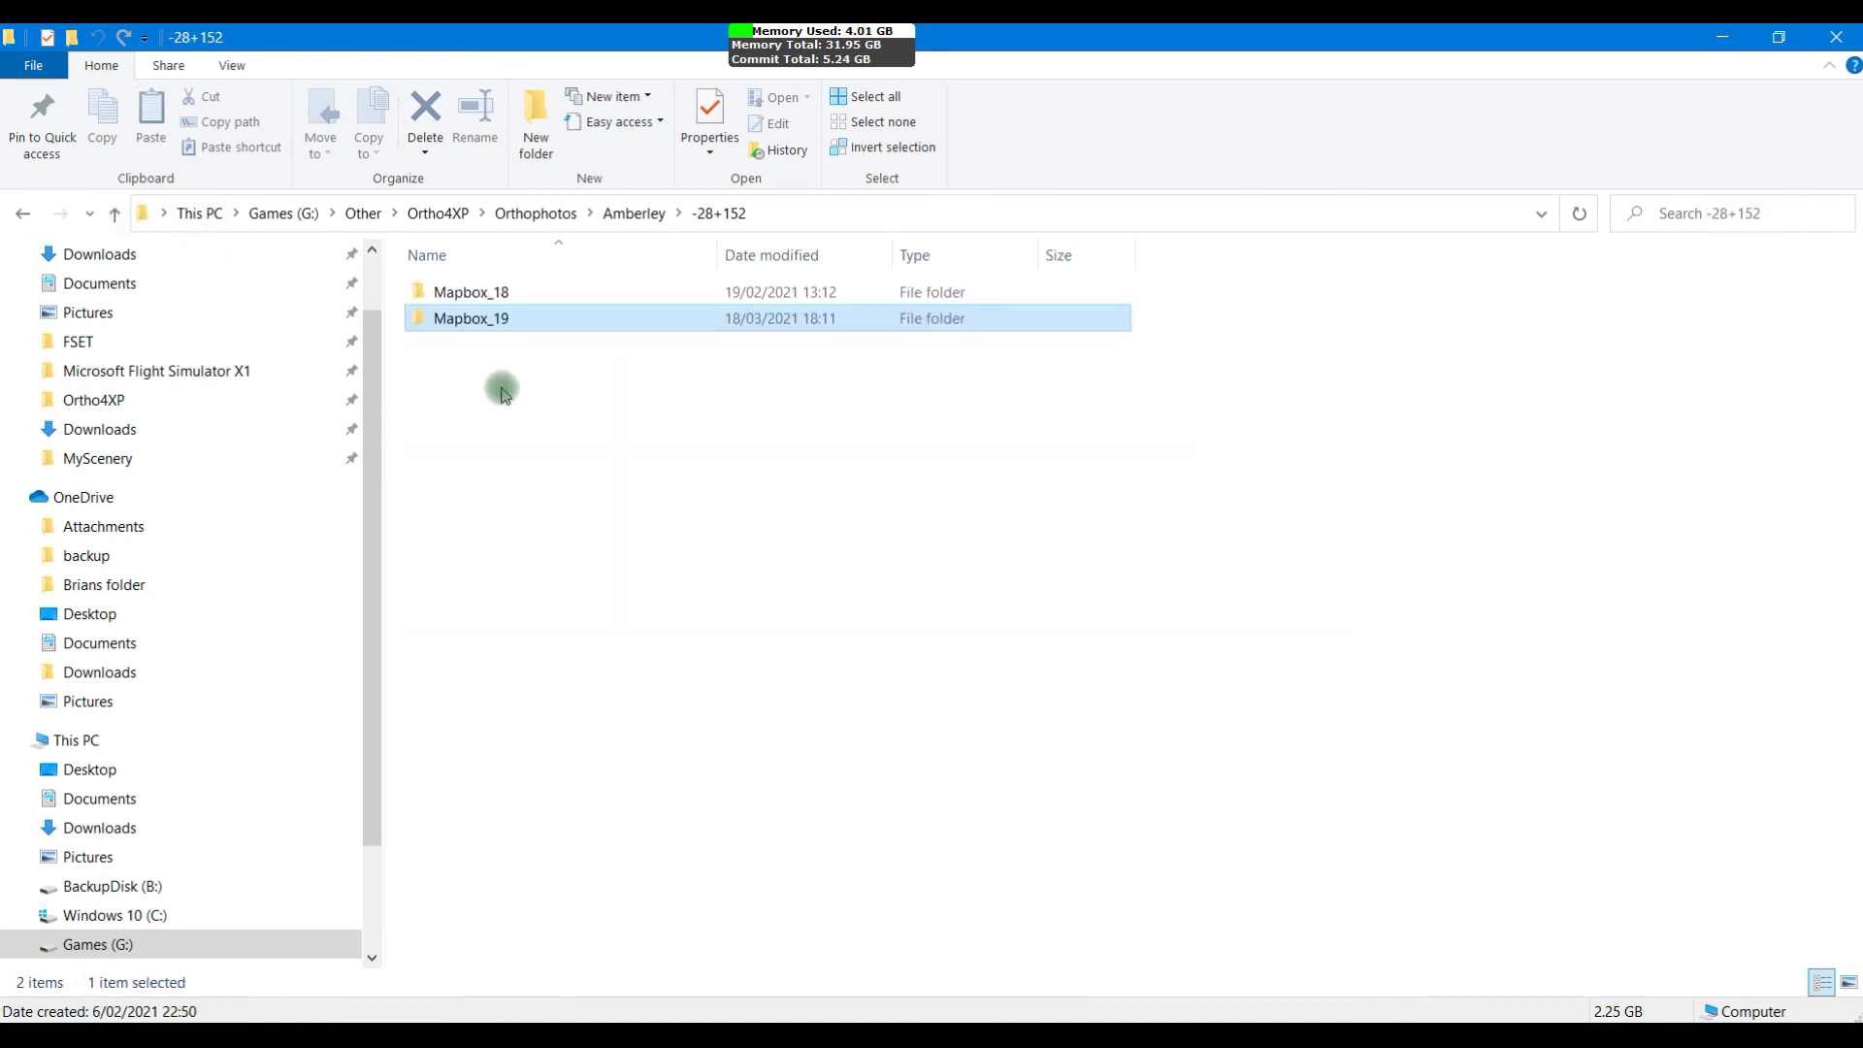
{"action": "double_click", "coordinate": [491, 293]}
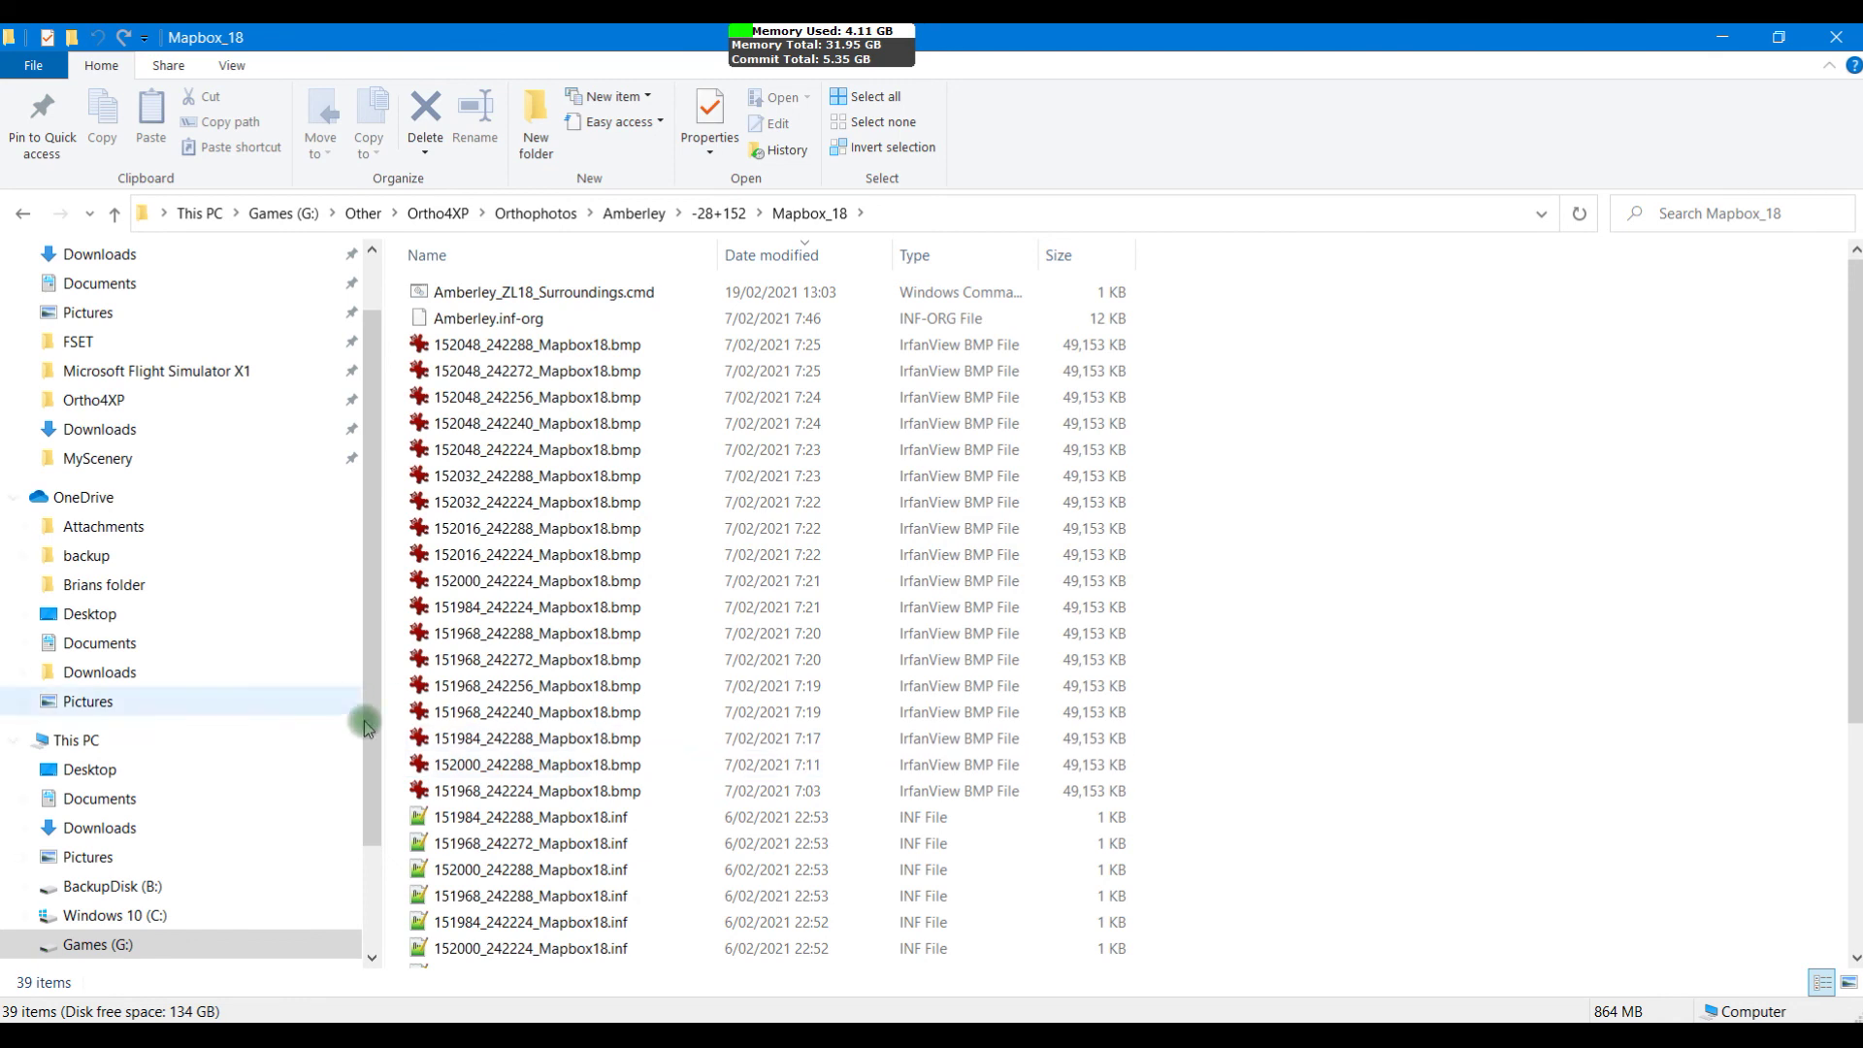
{"action": "left_click", "coordinate": [22, 214]}
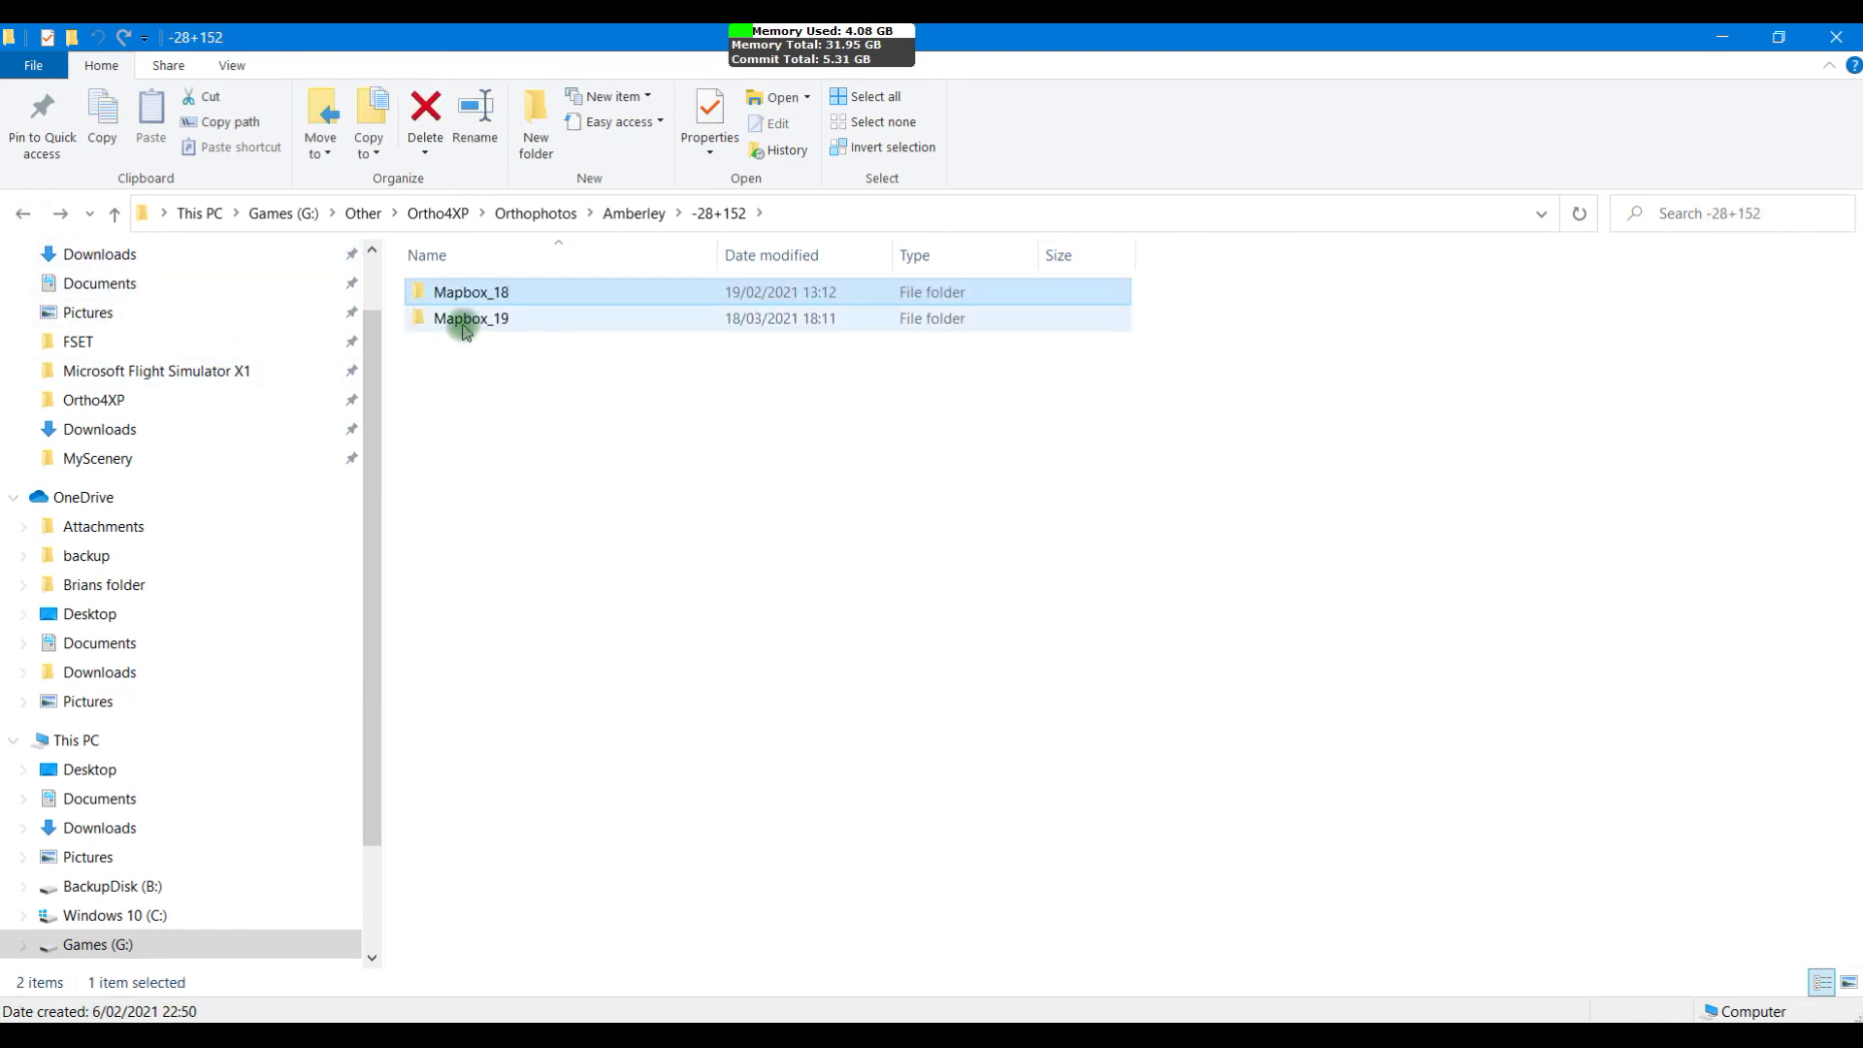
{"action": "left_click", "coordinate": [460, 319]}
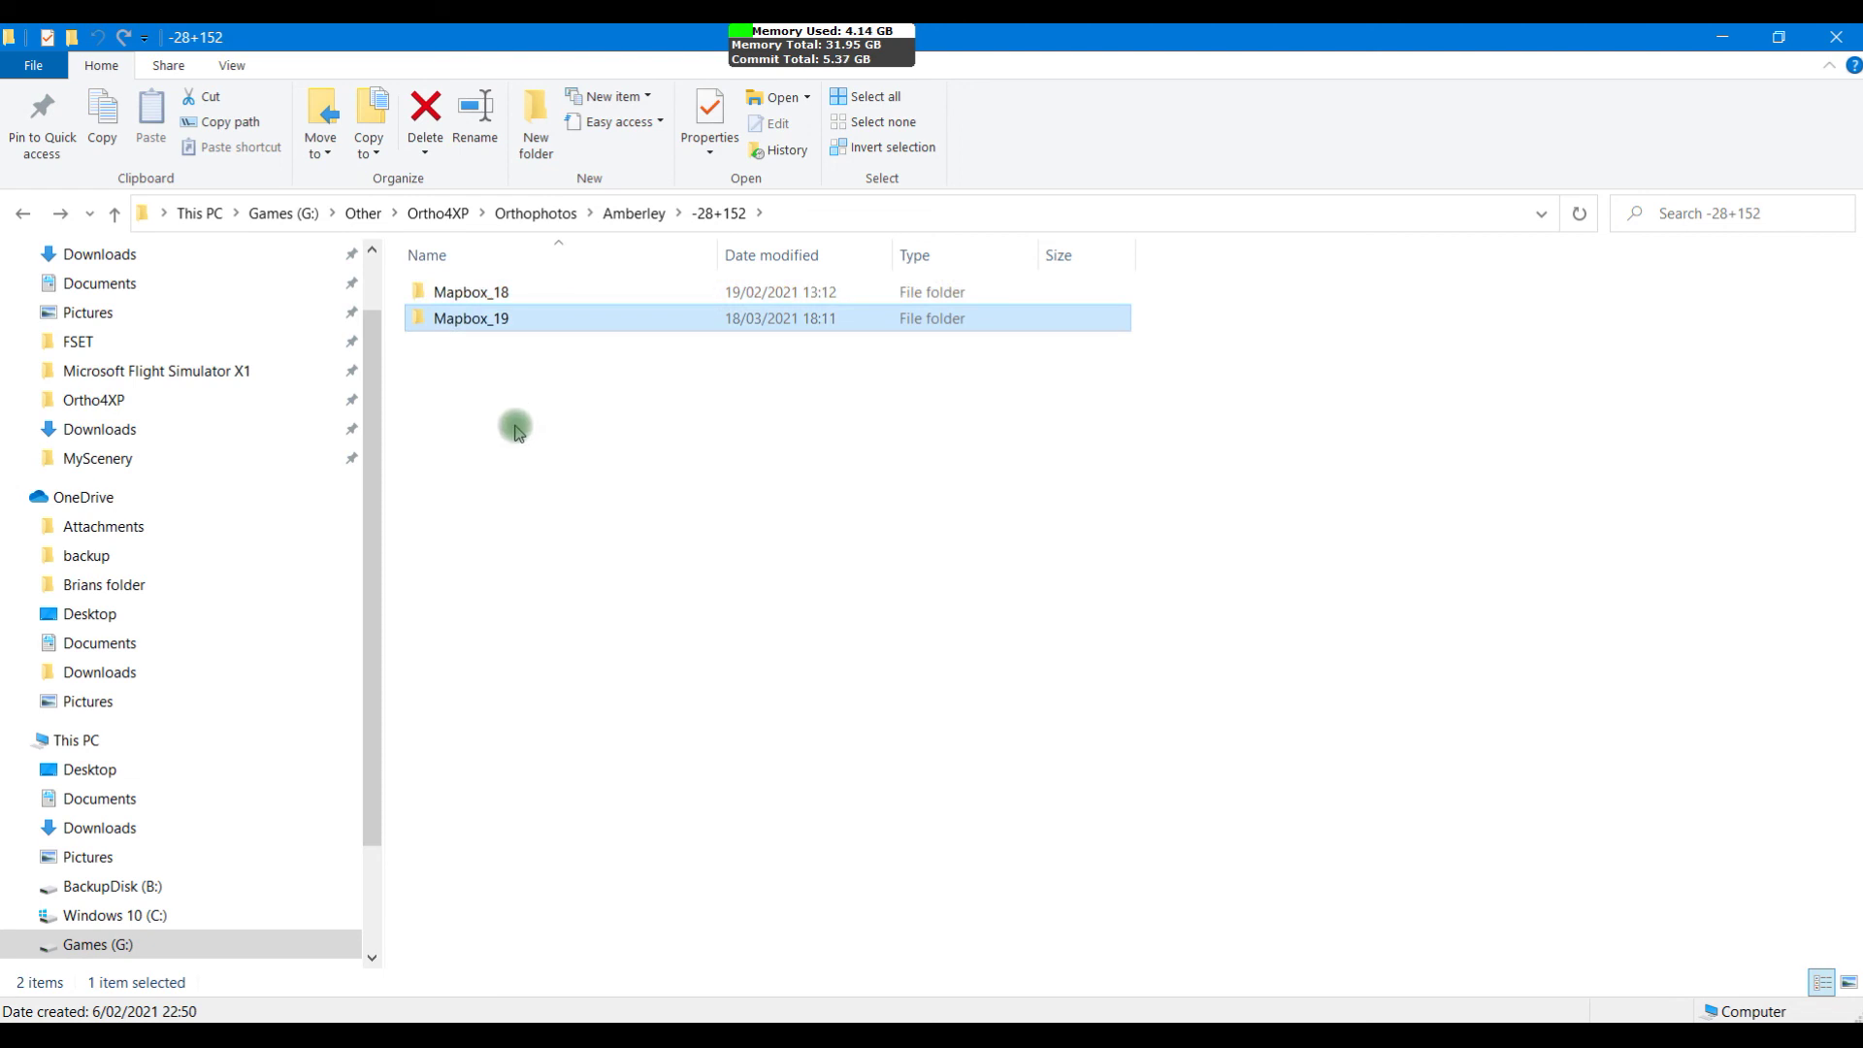